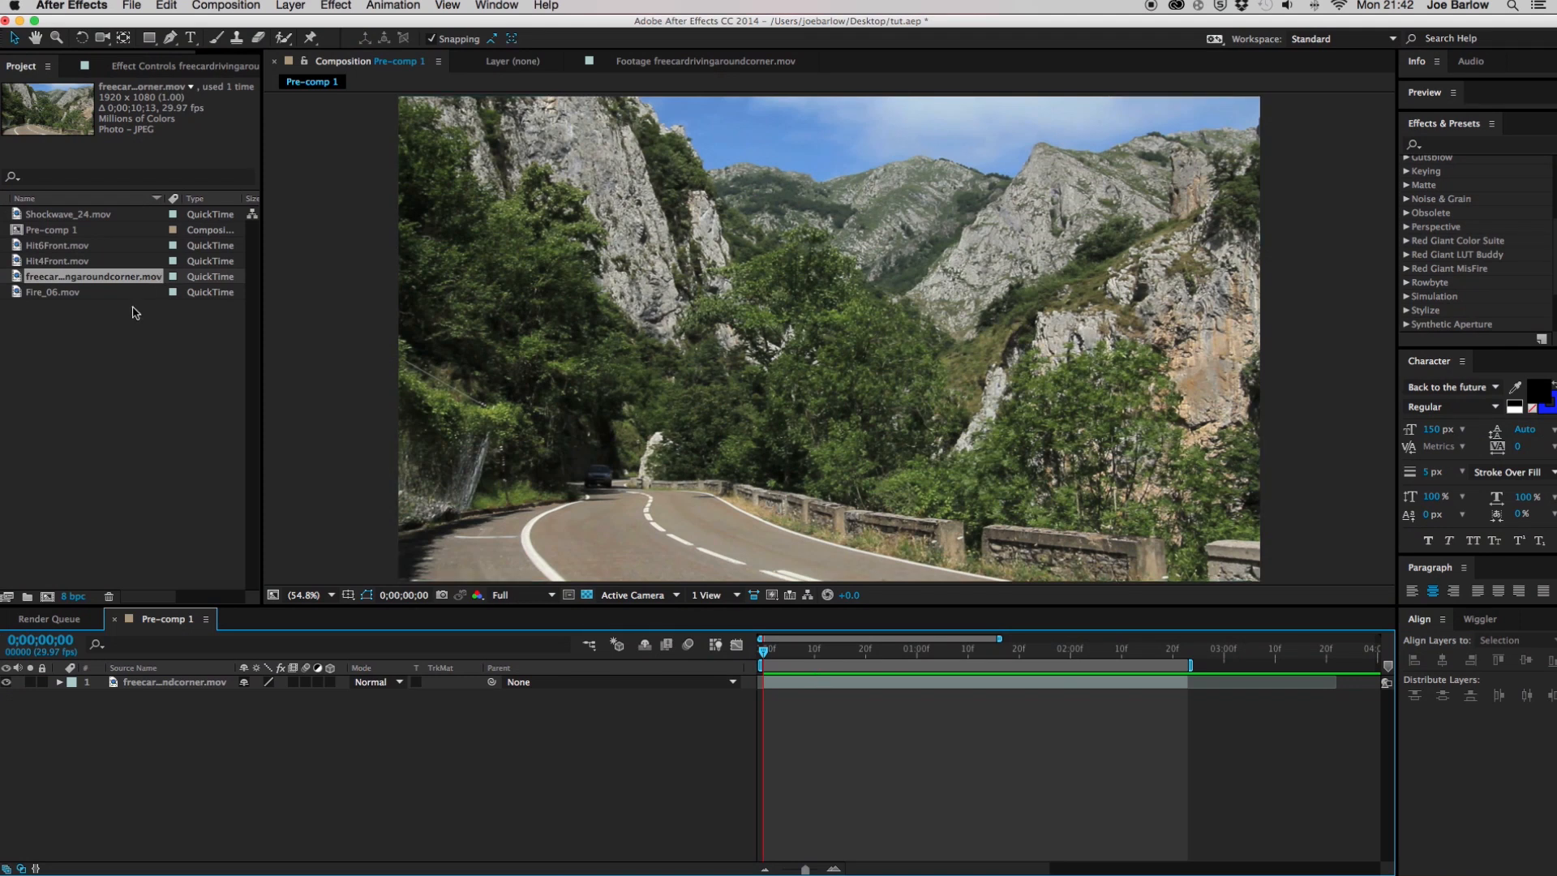
Open the freecardrivingaroundcorner.mov source footage and scrub through it to review the car's drive
{"action": "left_click", "coordinate": [180, 691]}
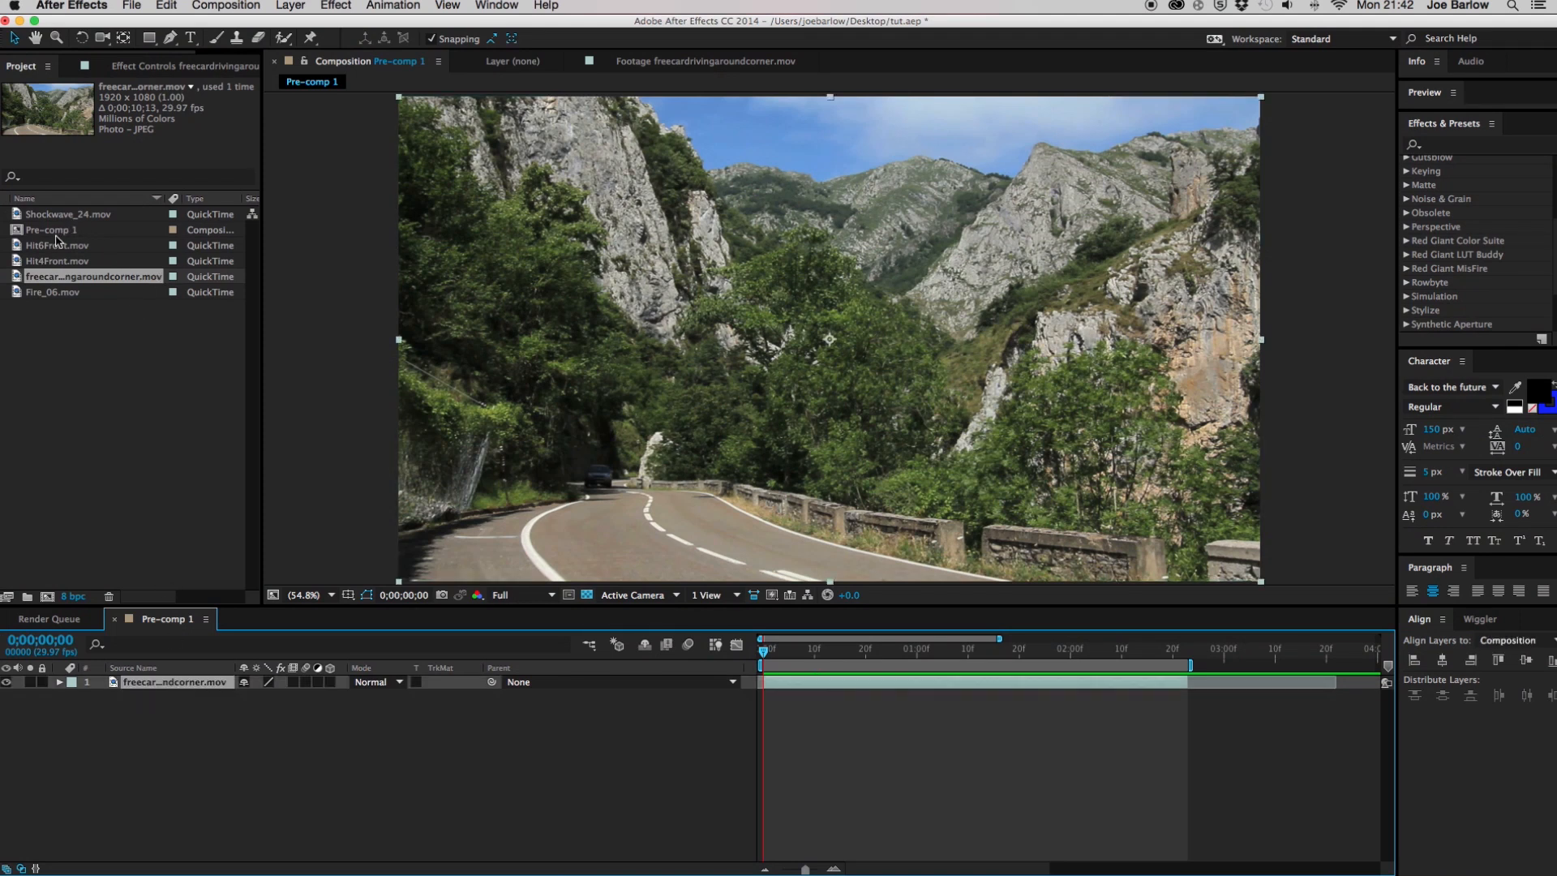
{"action": "double_click", "coordinate": [46, 277]}
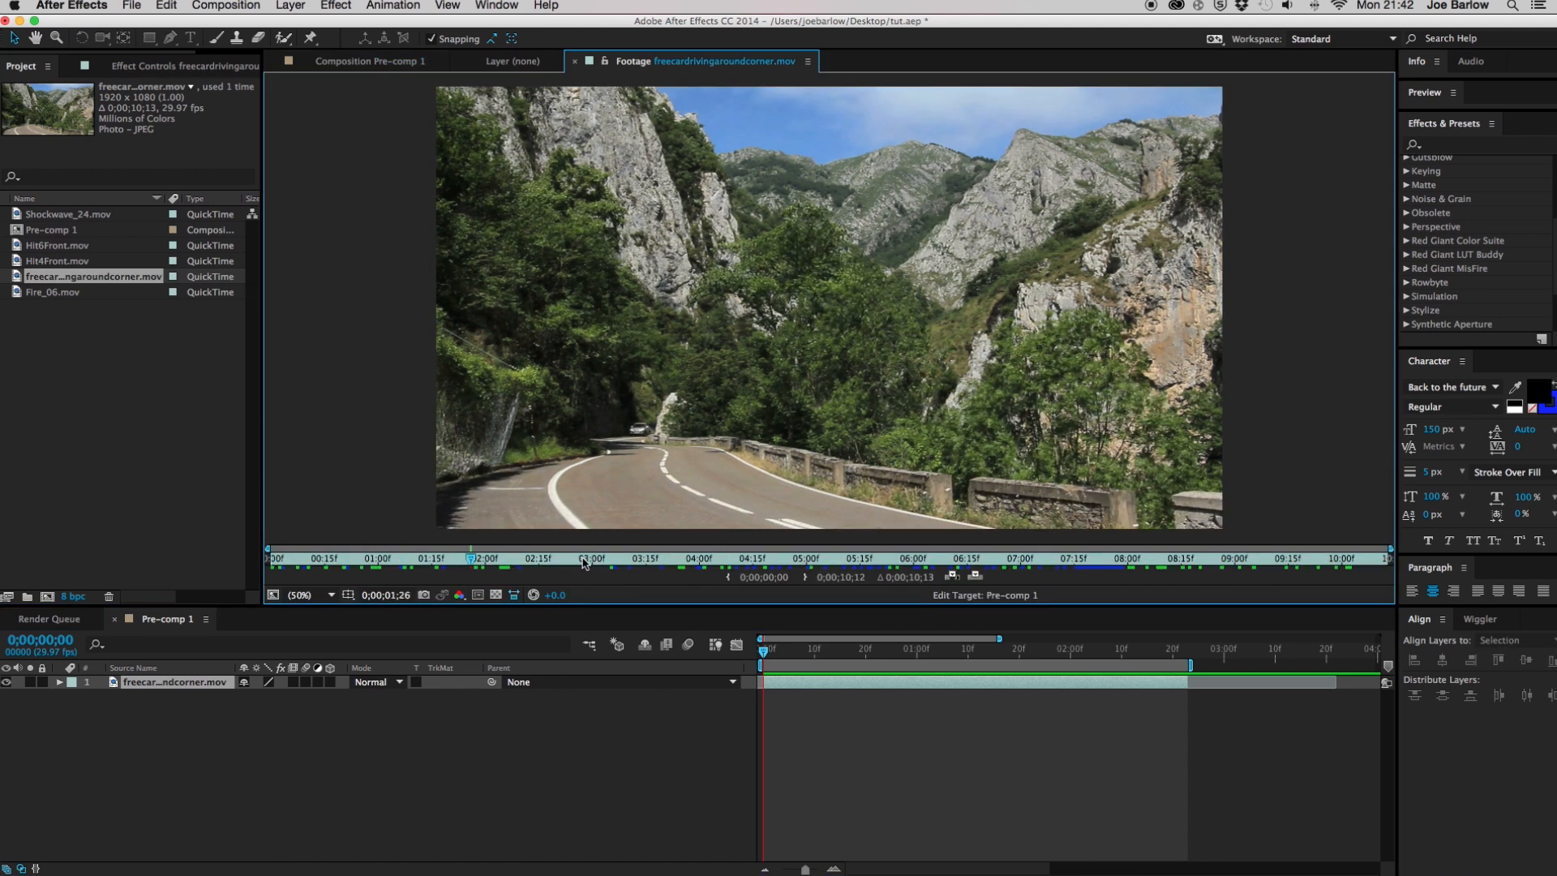
{"action": "left_click", "coordinate": [739, 558]}
{"action": "left_click_drag", "start_coordinate": [739, 558], "coordinate": [456, 548]}
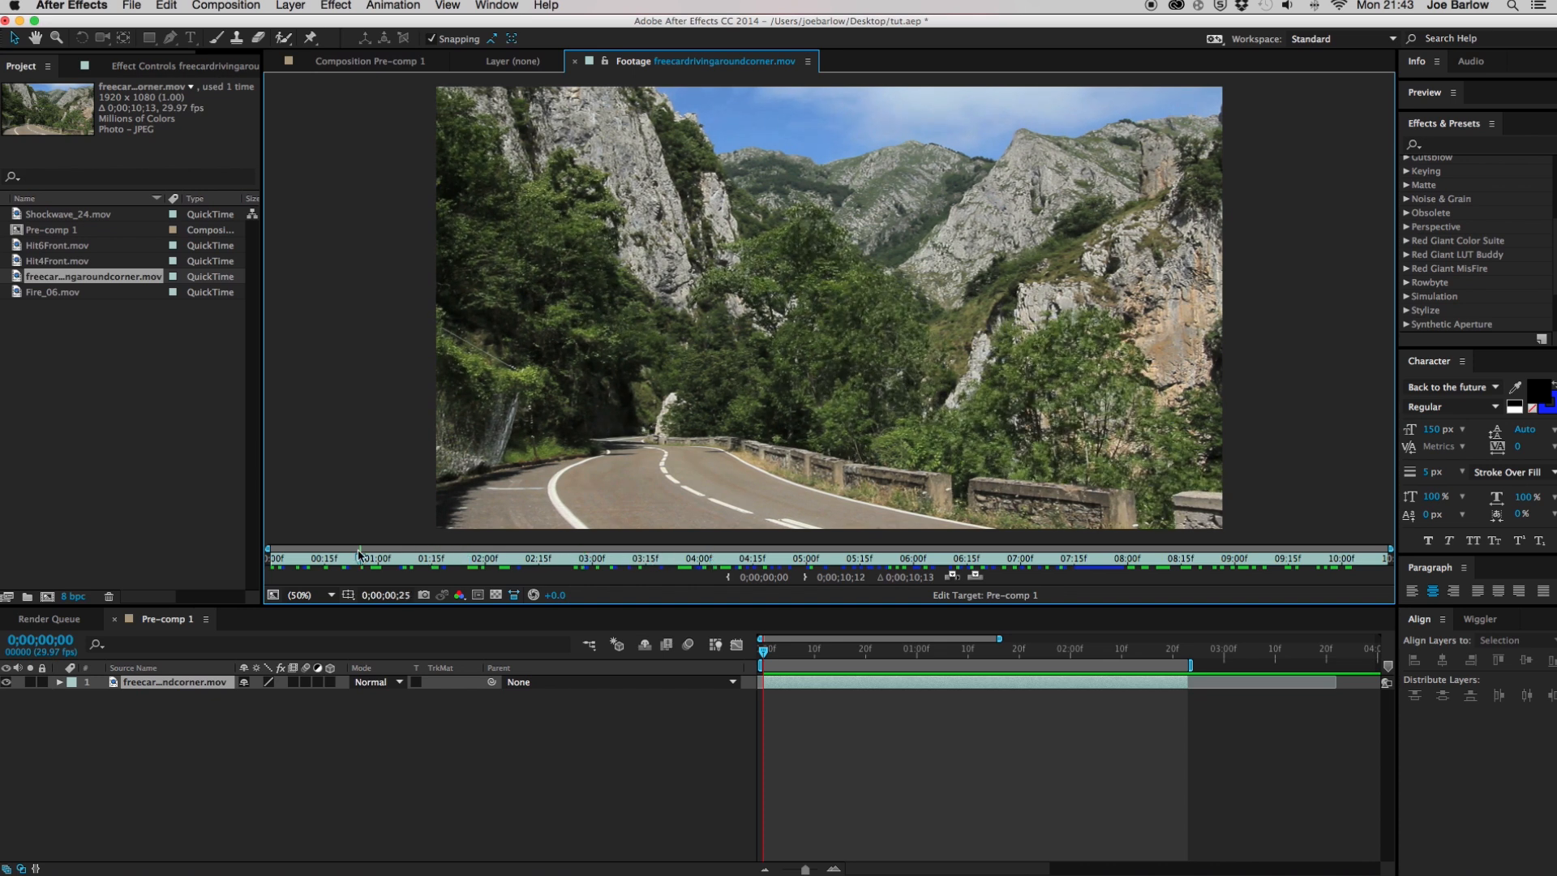
Return to the Pre-comp 1 composition and play and scrub through the shot of the car rounding the corner
{"action": "left_click", "coordinate": [397, 68]}
{"action": "left_click", "coordinate": [807, 763]}
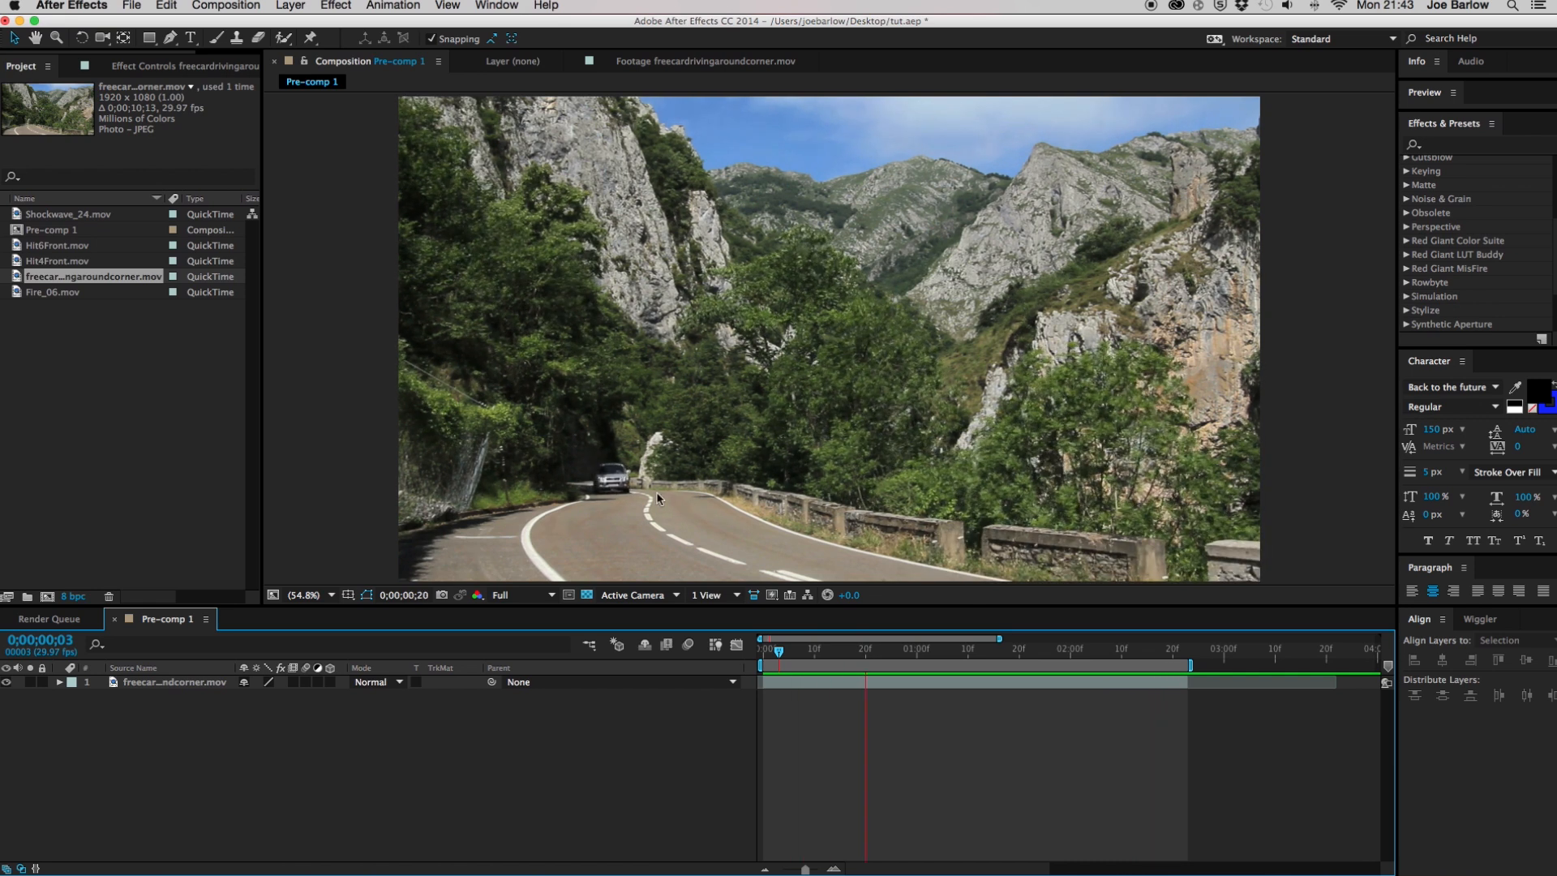
{"action": "key", "text": "space"}
{"action": "left_click", "coordinate": [775, 654]}
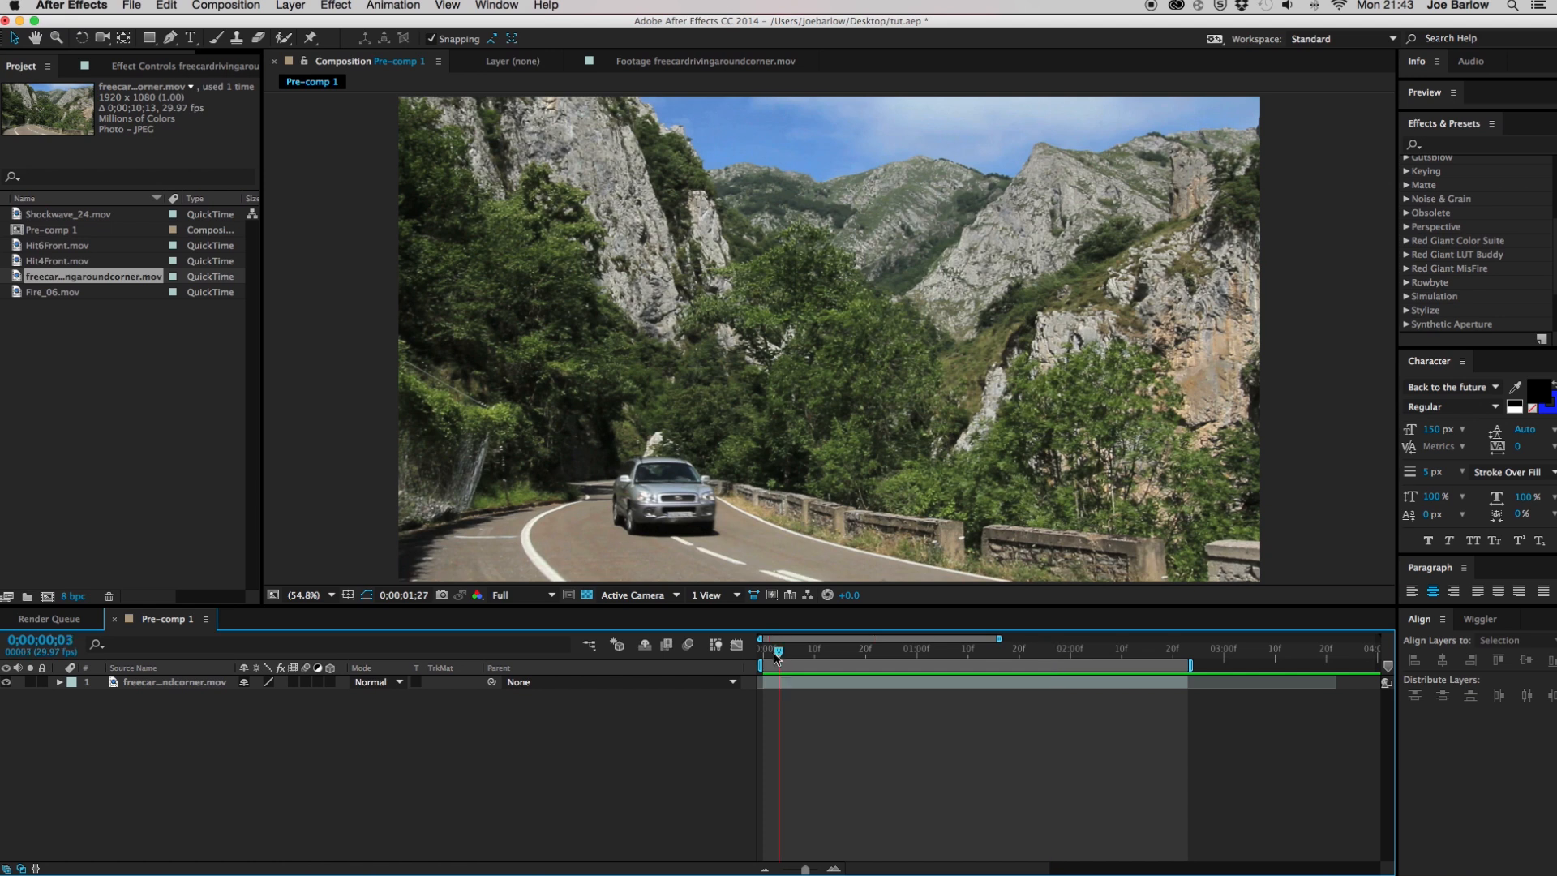
{"action": "left_click_drag", "start_coordinate": [777, 653], "coordinate": [1184, 661]}
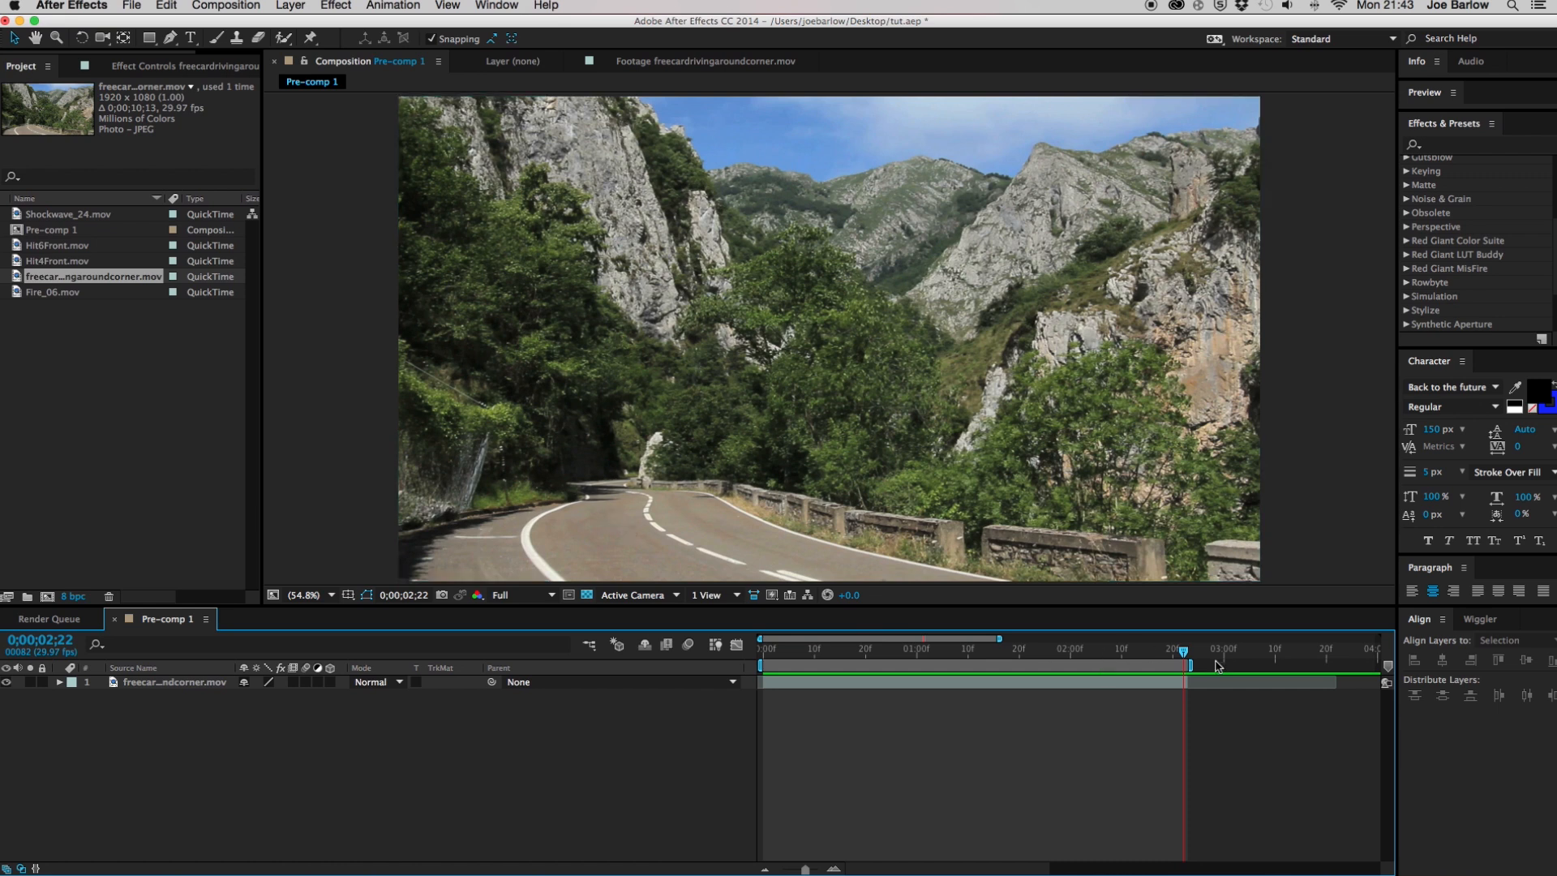
Split the car footage layer at 0;00;02;00, the frame where the car should disappear
{"action": "left_click_drag", "start_coordinate": [1185, 654], "coordinate": [1071, 649]}
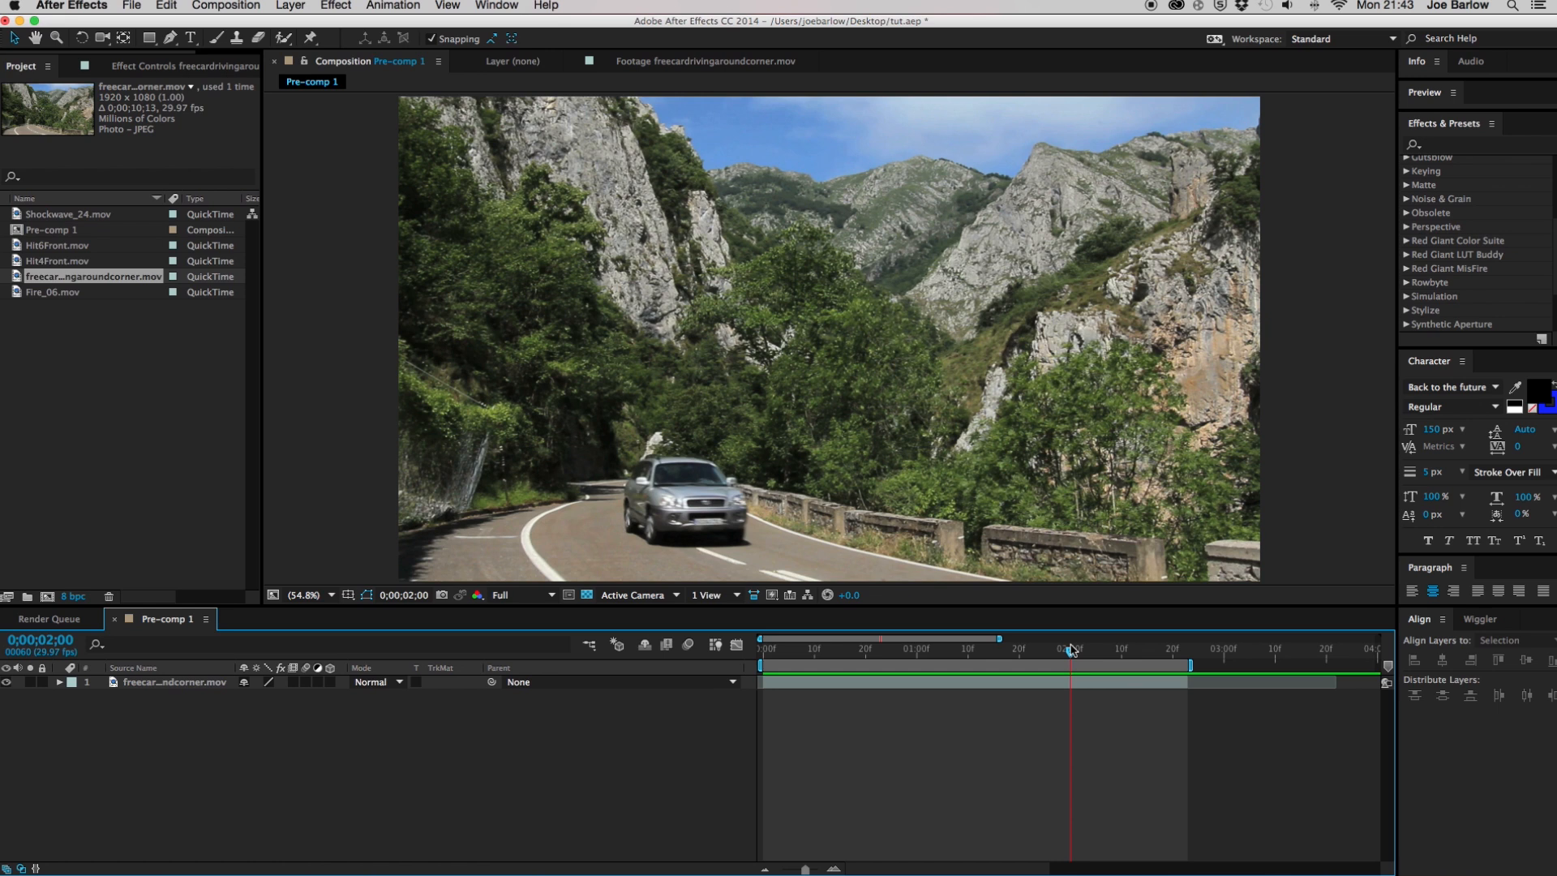
{"action": "left_click", "coordinate": [1072, 690]}
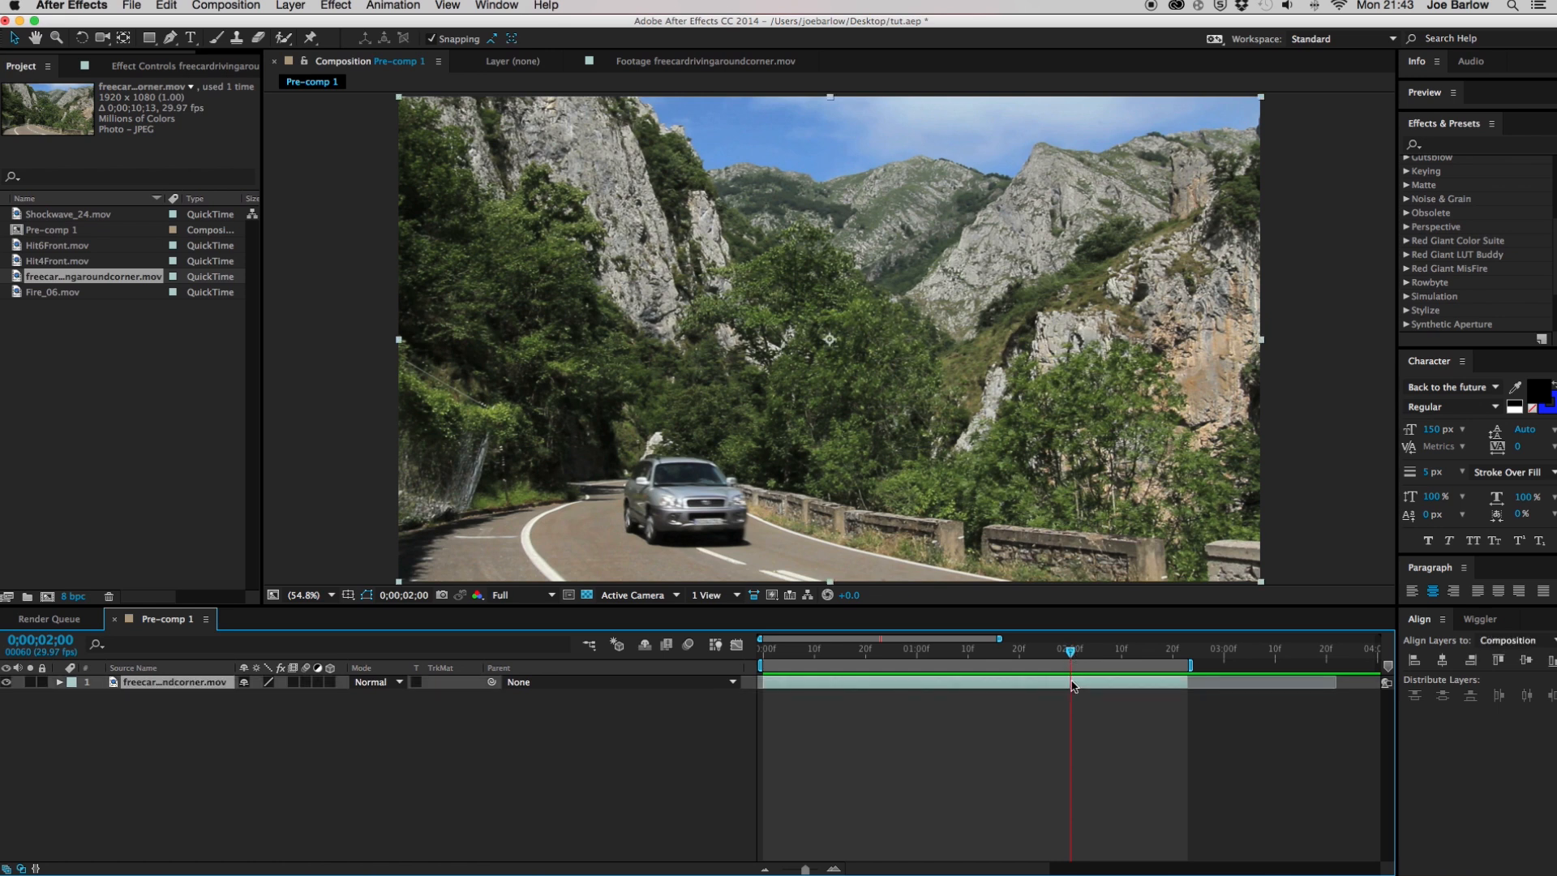
{"action": "key", "text": "super+shift+d"}
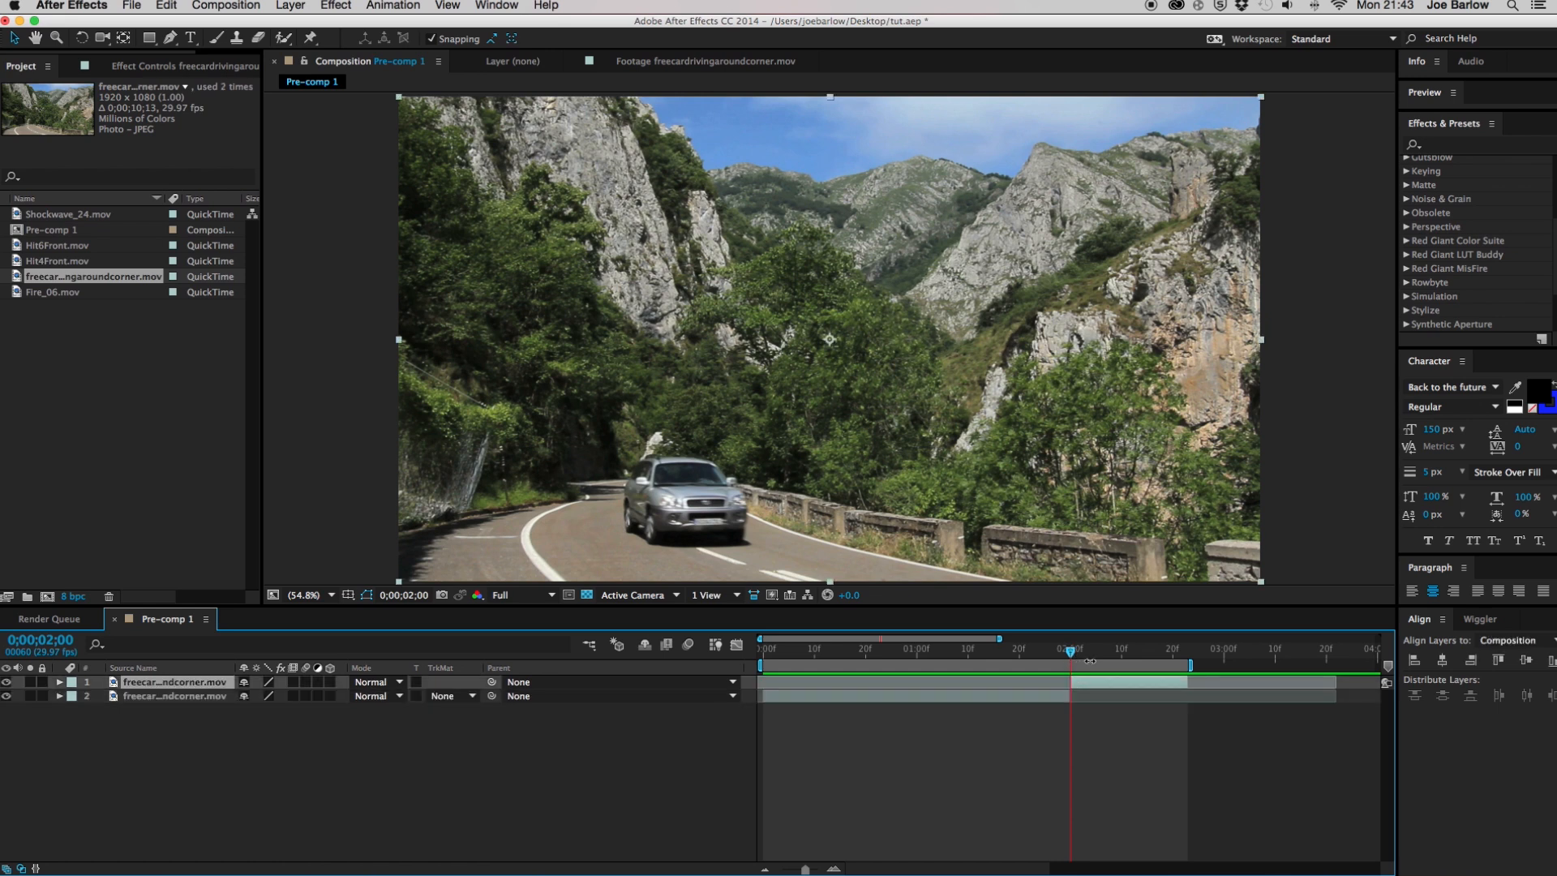
Slide the second clip segment earlier in time so the frame at 0;00;02;00 shows only the empty road
{"action": "key", "text": "semicolon"}
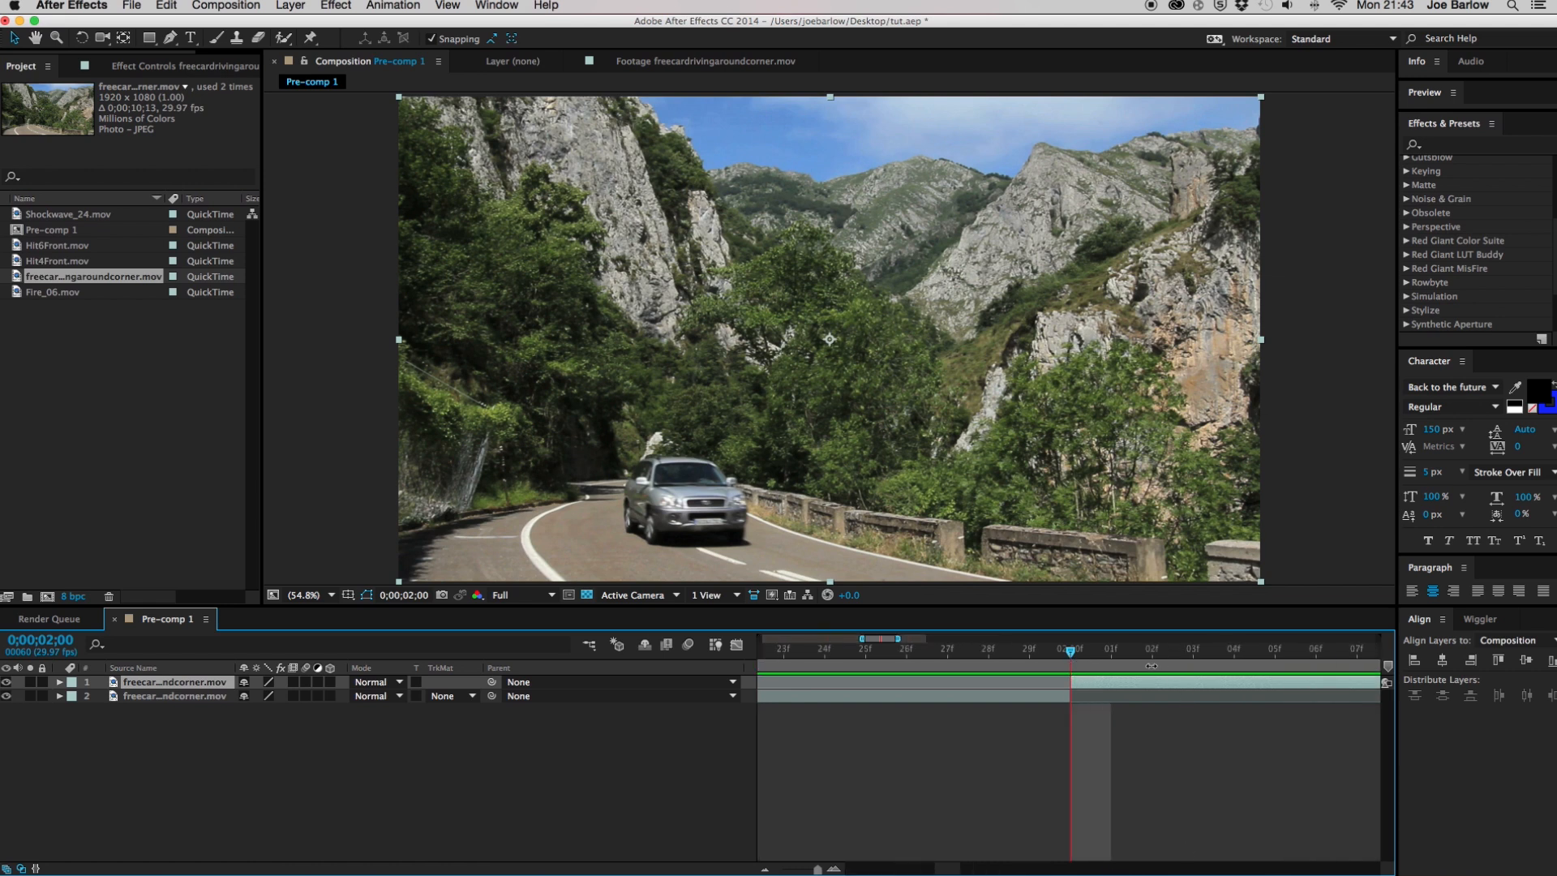
{"action": "left_click", "coordinate": [1033, 653]}
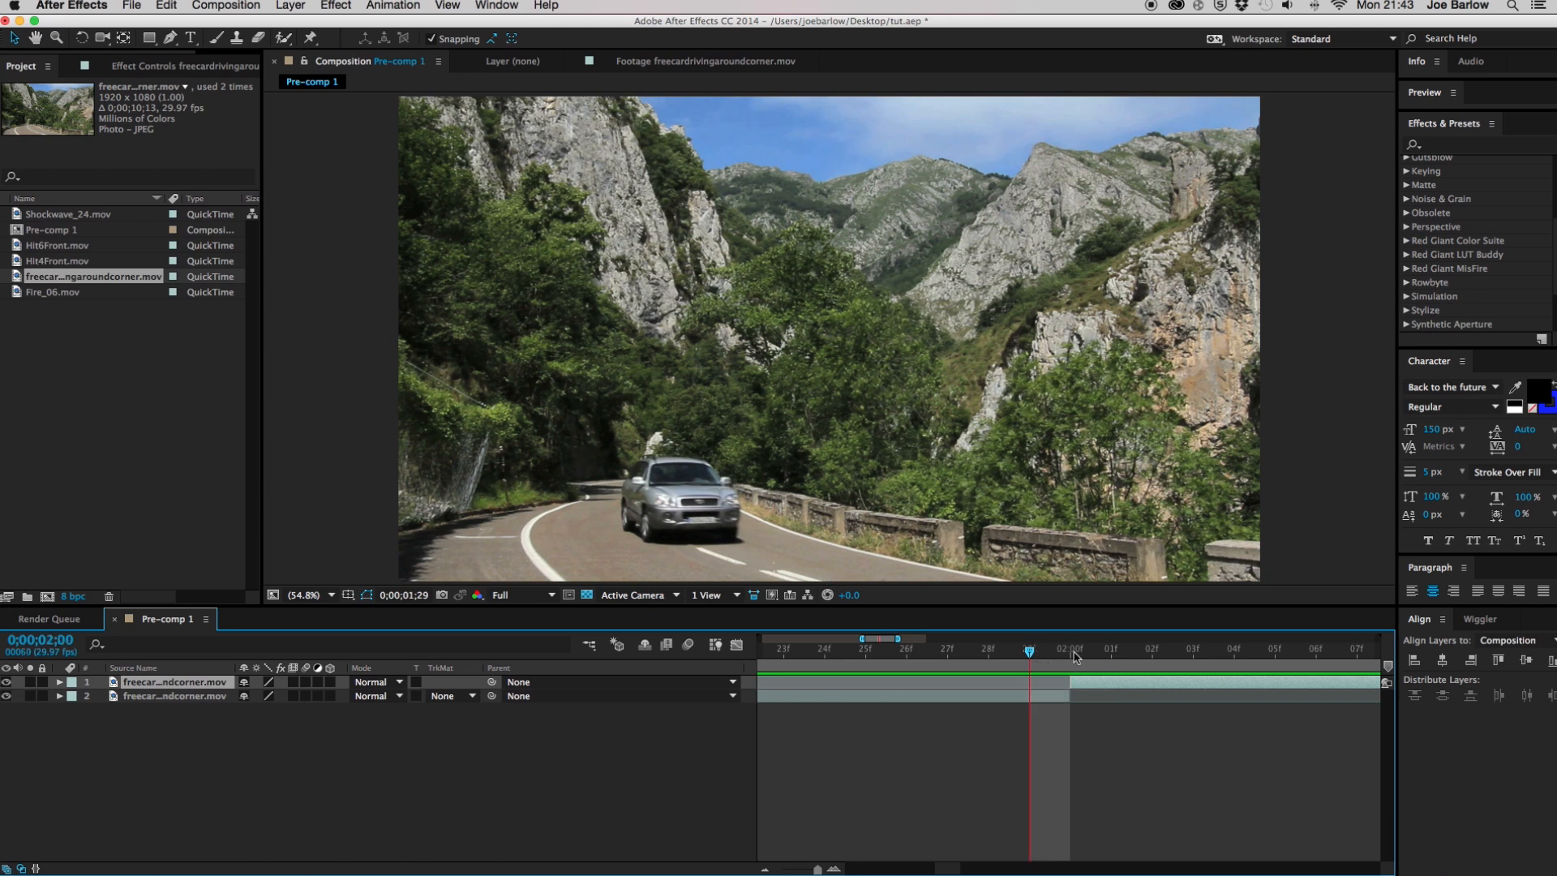
{"action": "left_click", "coordinate": [1074, 654]}
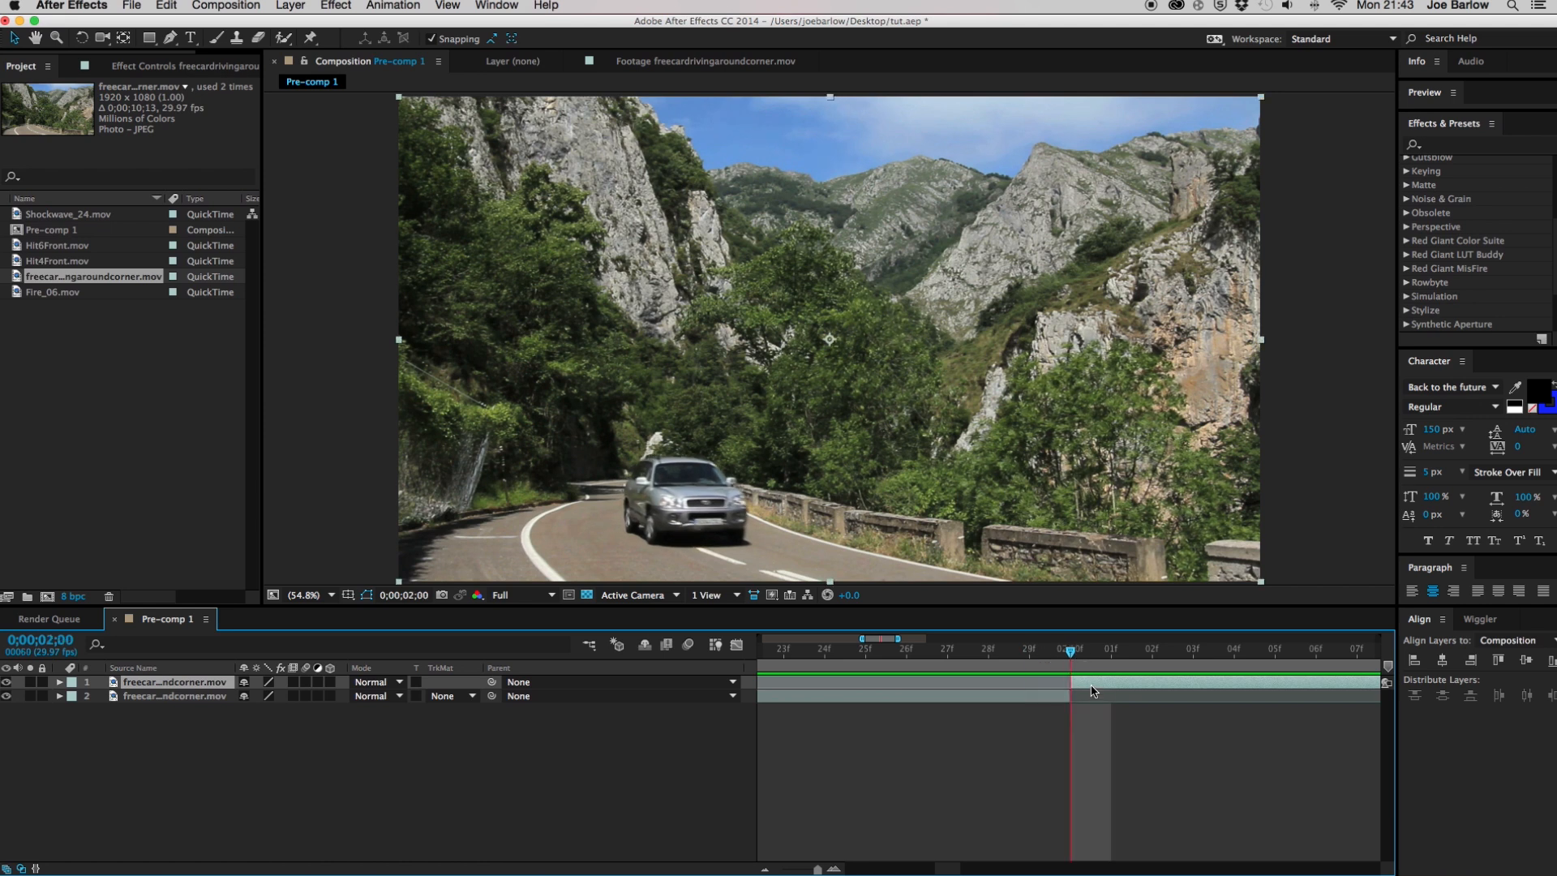
{"action": "left_click_drag", "start_coordinate": [1265, 683], "coordinate": [777, 683]}
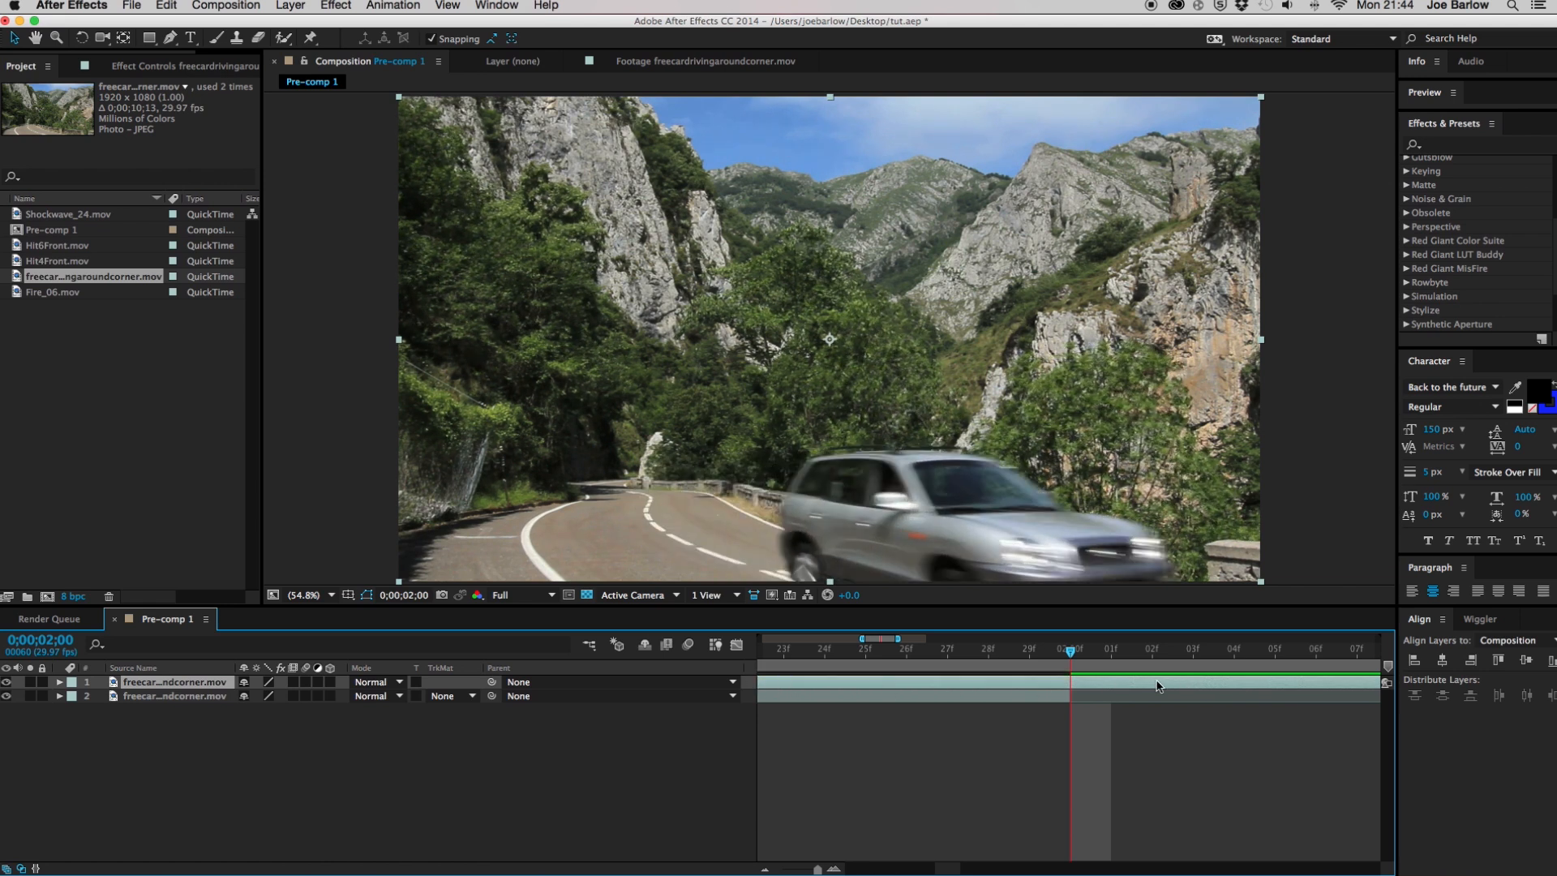
{"action": "key", "text": "minus"}
{"action": "key", "text": "minus"}
{"action": "key", "text": "minus"}
{"action": "left_click_drag", "start_coordinate": [1117, 686], "coordinate": [1057, 685]}
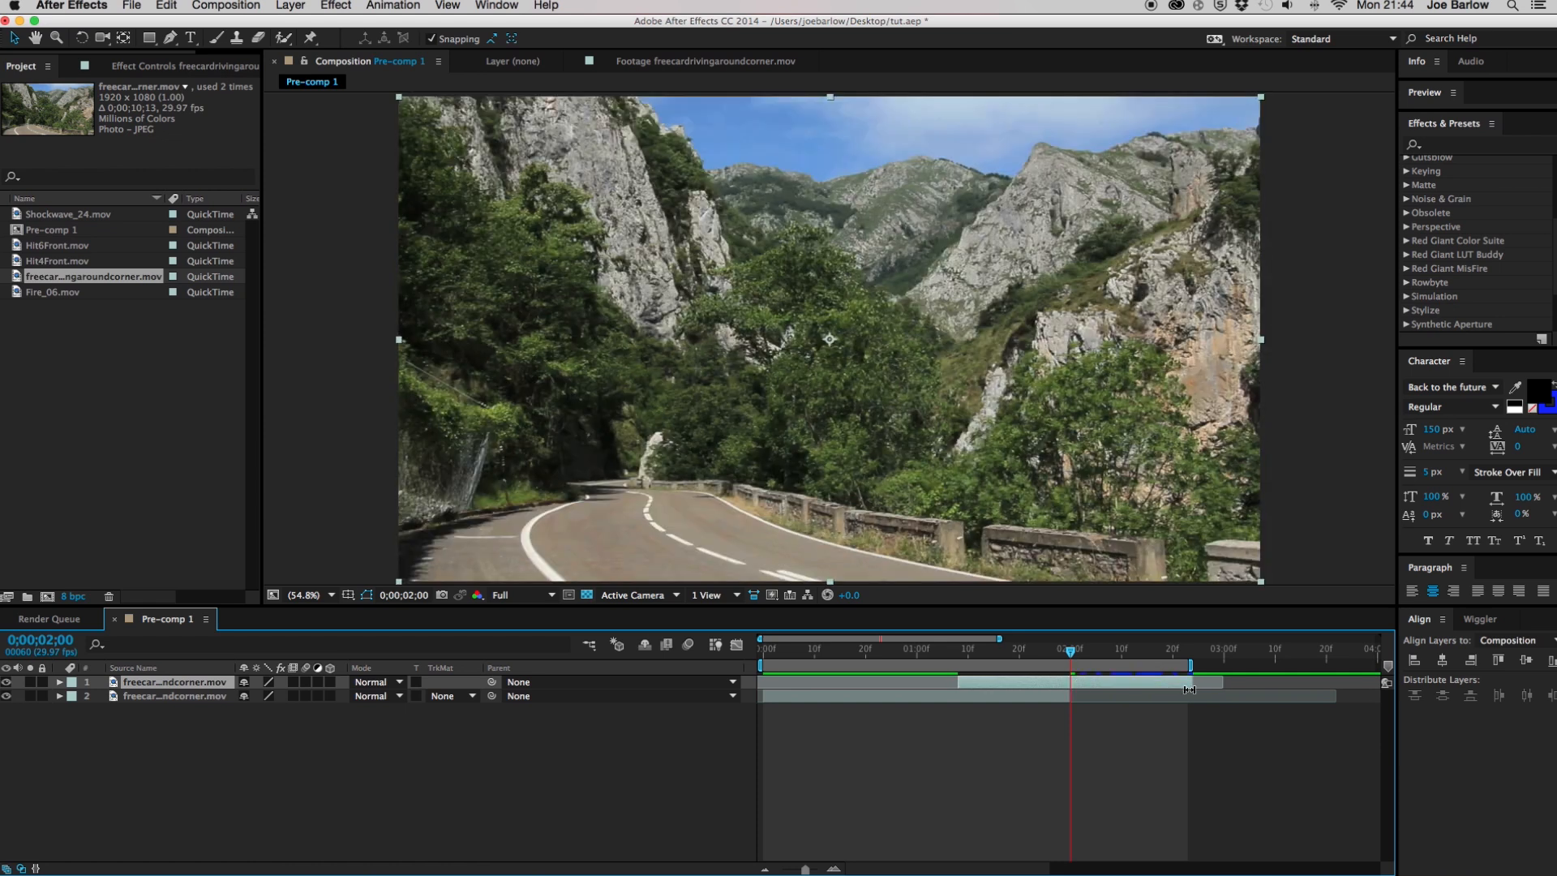
Trim the start of the upper clip to 0;00;02;00 and check the frames around the cut
{"action": "mouse_move", "coordinate": [1069, 657]}
{"action": "left_mouse_down"}
{"action": "mouse_move", "coordinate": [1190, 657]}
{"action": "mouse_move", "coordinate": [1071, 659]}
{"action": "left_mouse_up"}
{"action": "left_click_drag", "start_coordinate": [960, 681], "coordinate": [1056, 651]}
{"action": "key", "text": "Page_Down"}
{"action": "key", "text": "Page_Down"}
{"action": "key", "text": "Page_Down"}
{"action": "key", "text": "Page_Down"}
{"action": "key", "text": "Page_Down"}
{"action": "key", "text": "Page_Down"}
{"action": "key", "text": "Page_Down"}
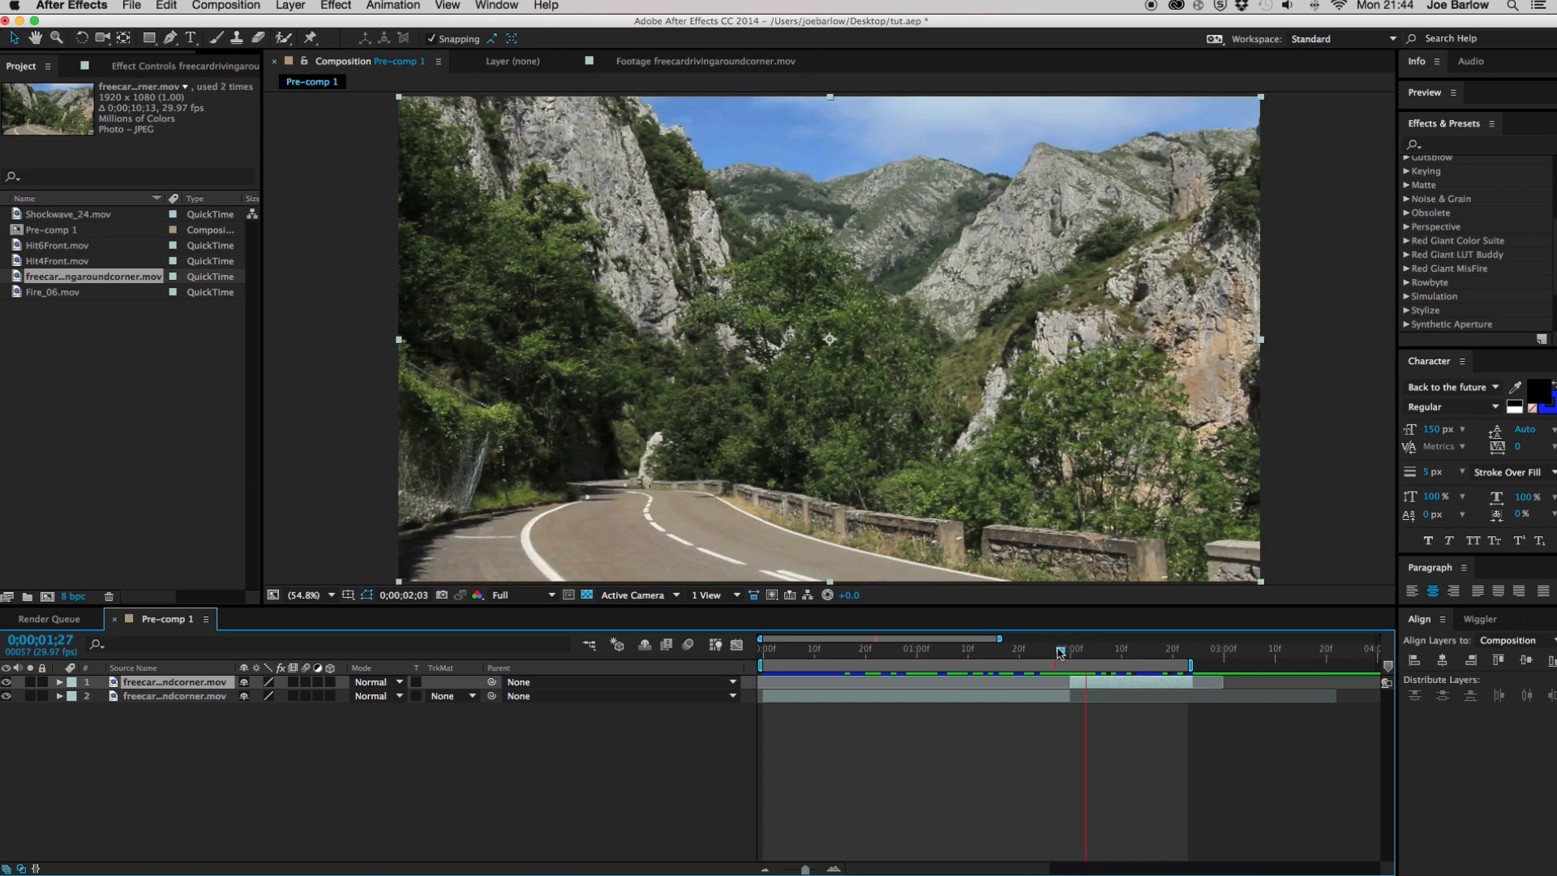
Extend the upper clip's start back to 0;00;01;27 so it overlaps the end of the lower clip
{"action": "key", "text": "equal"}
{"action": "key", "text": "equal"}
{"action": "key", "text": "equal"}
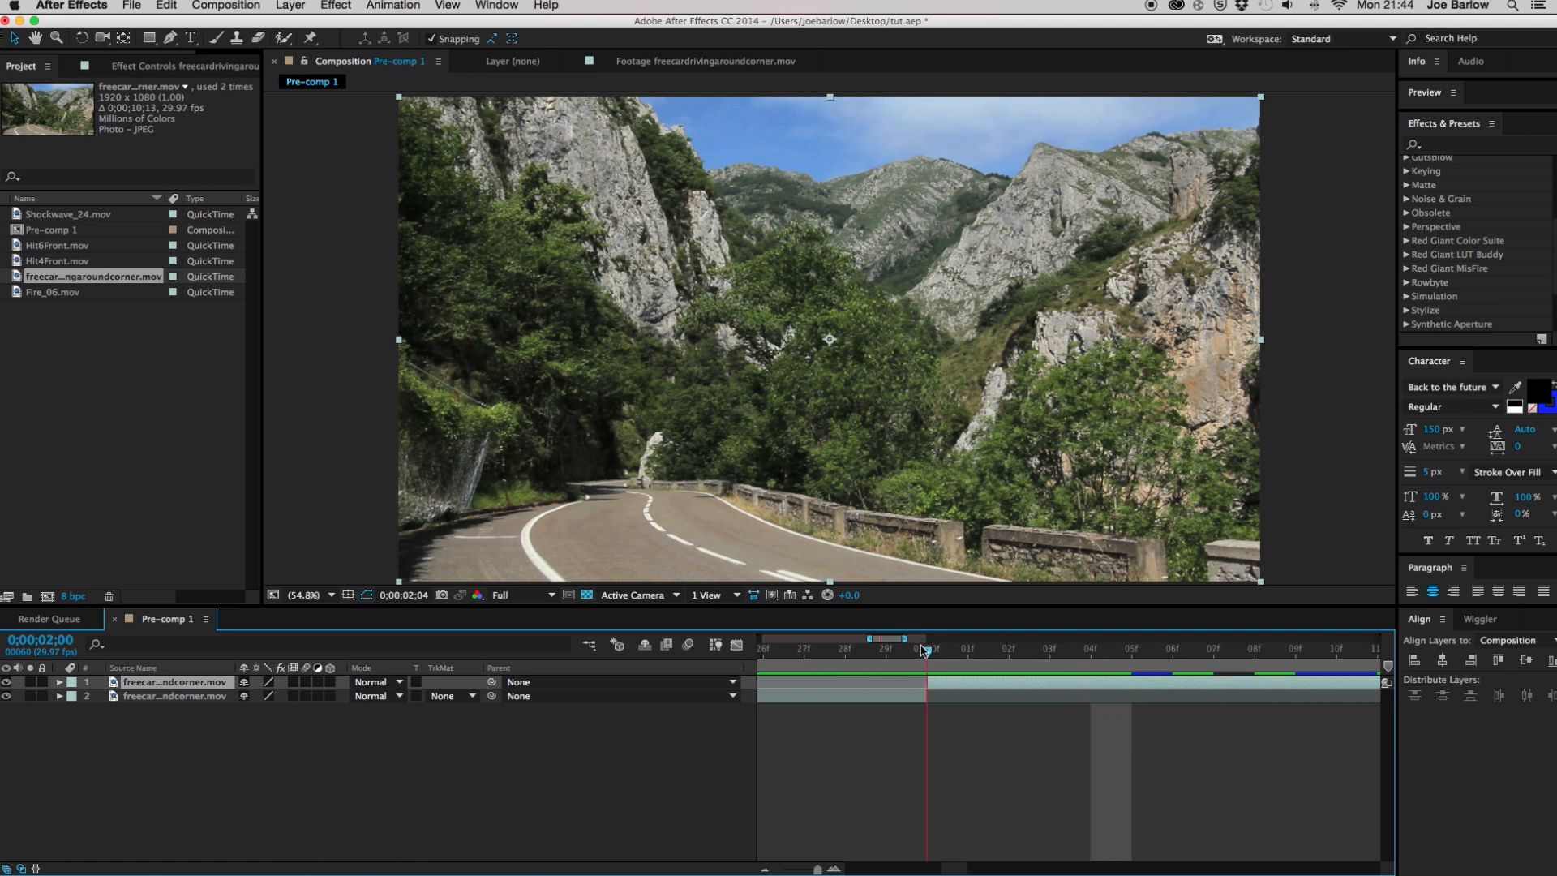
{"action": "left_click", "coordinate": [922, 649]}
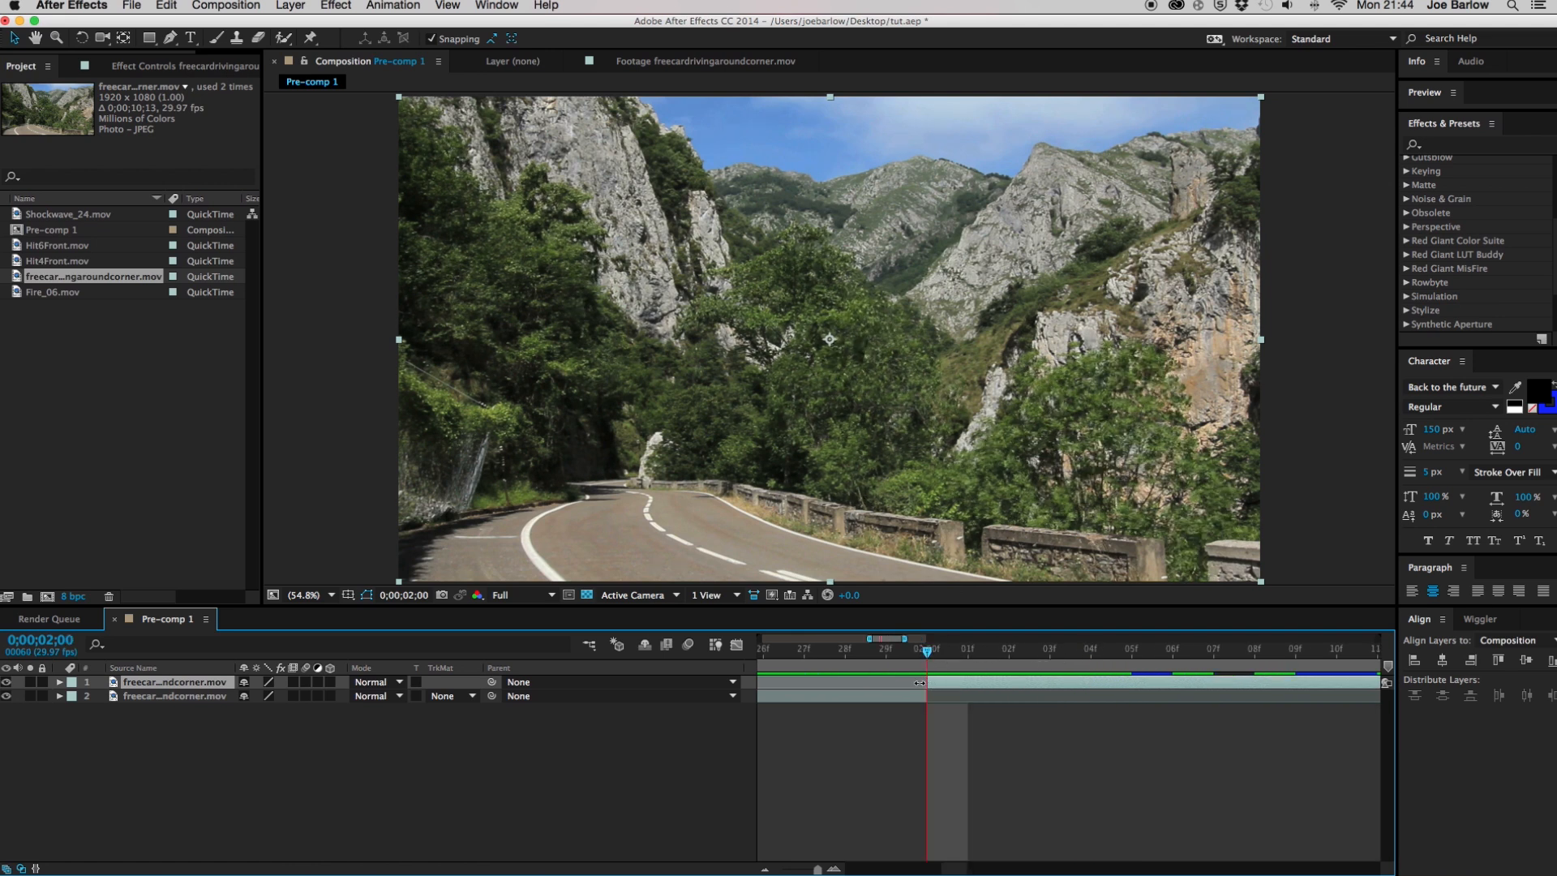
{"action": "left_click_drag", "start_coordinate": [943, 688], "coordinate": [820, 682]}
{"action": "left_click", "coordinate": [809, 657]}
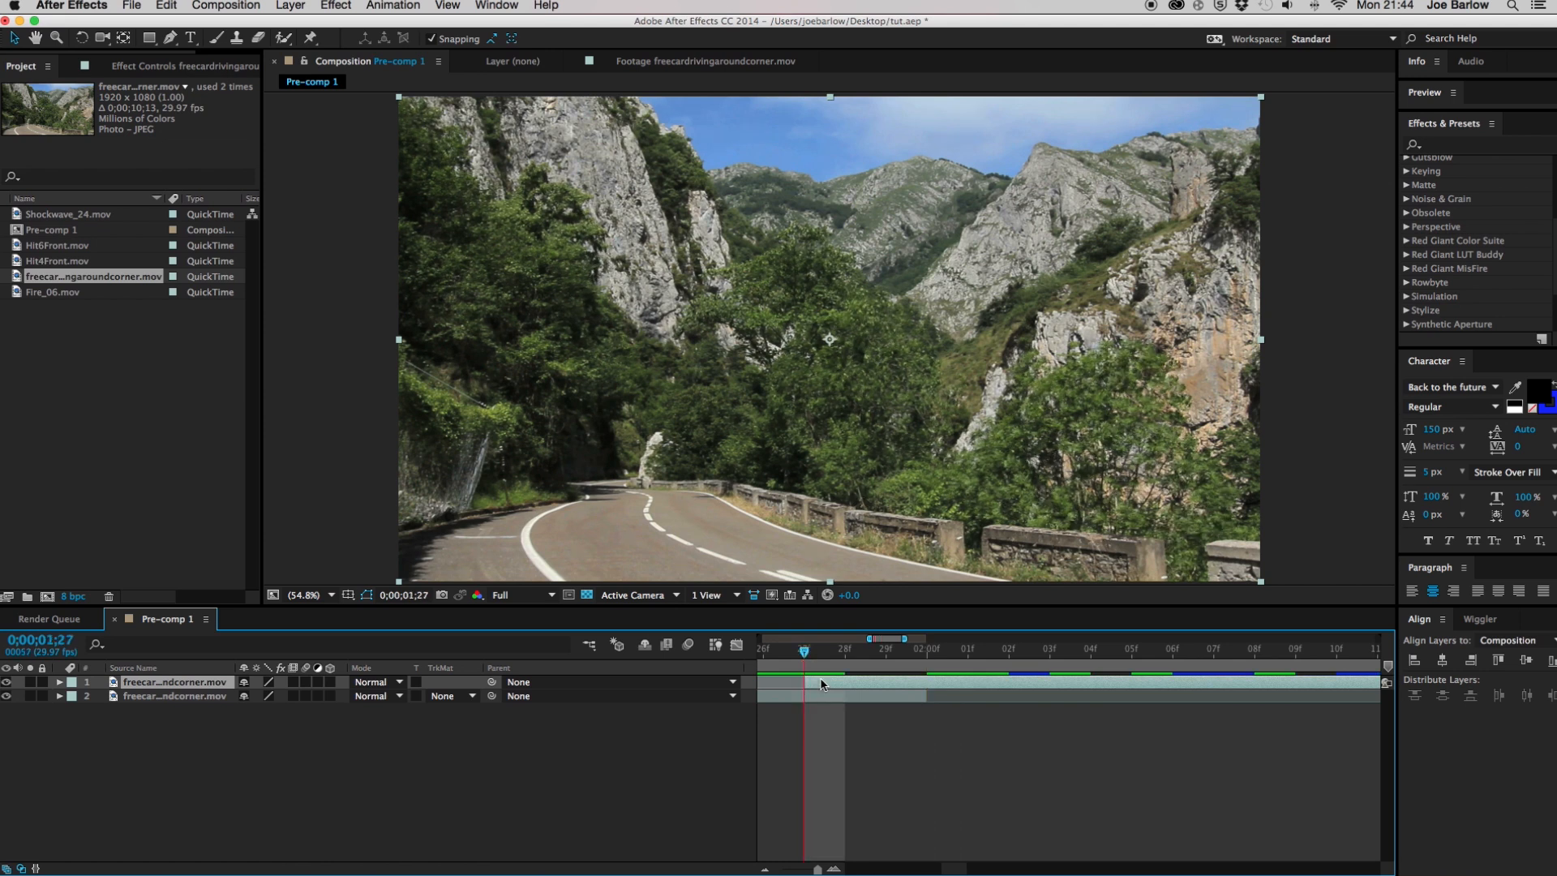
Keyframe the upper clip's opacity from 0% at 0;00;01;27 to 100% at 0;00;02;00
{"action": "key", "text": "t"}
{"action": "left_click", "coordinate": [130, 696]}
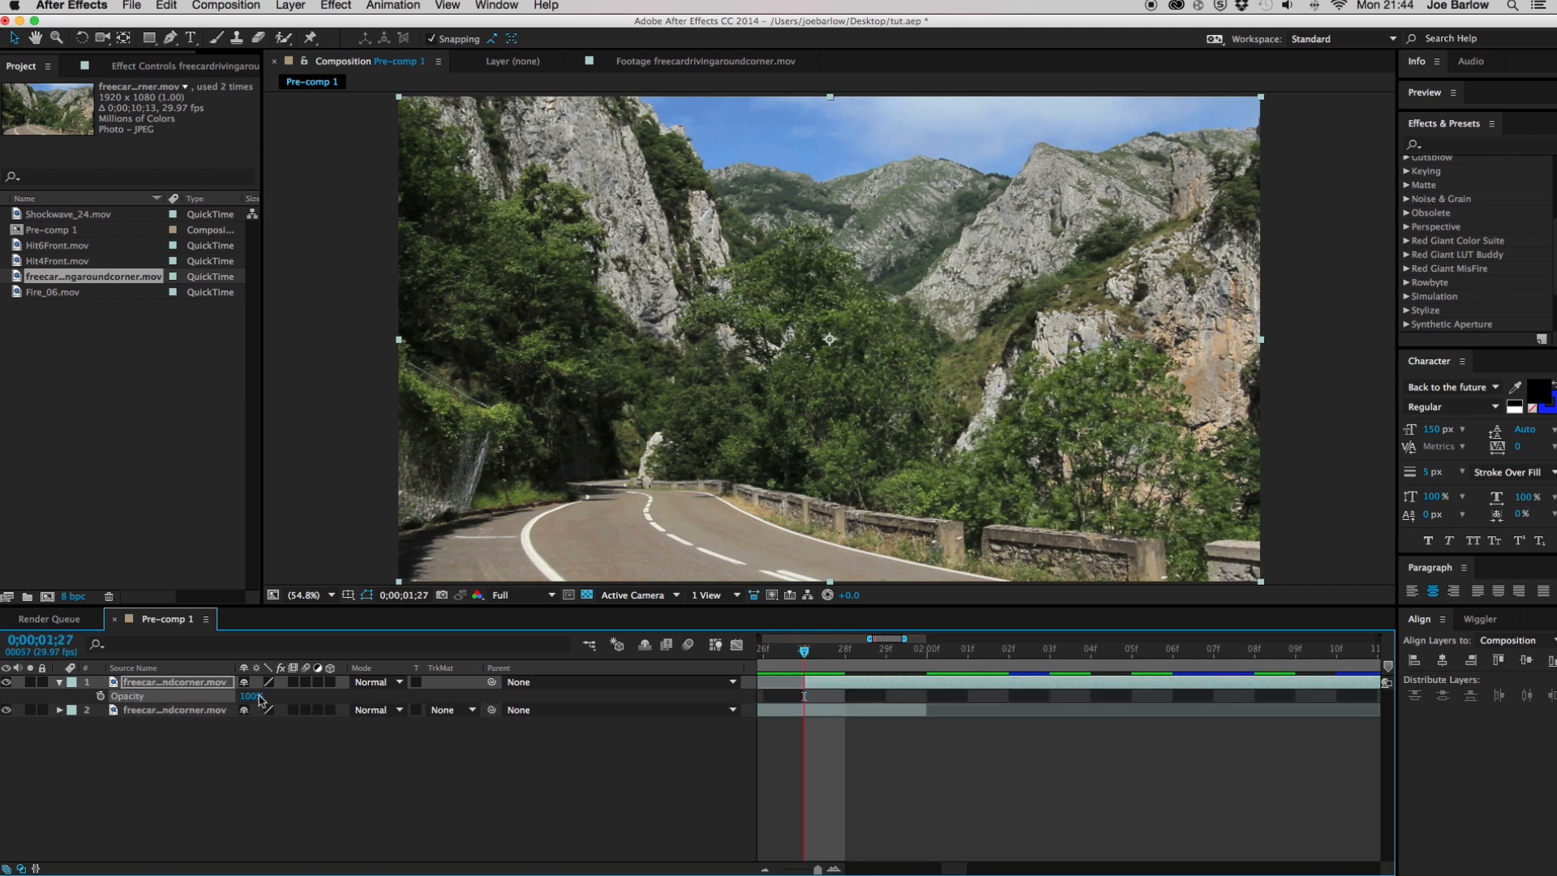
{"action": "left_click_drag", "start_coordinate": [254, 696], "coordinate": [158, 695]}
{"action": "left_click", "coordinate": [101, 696]}
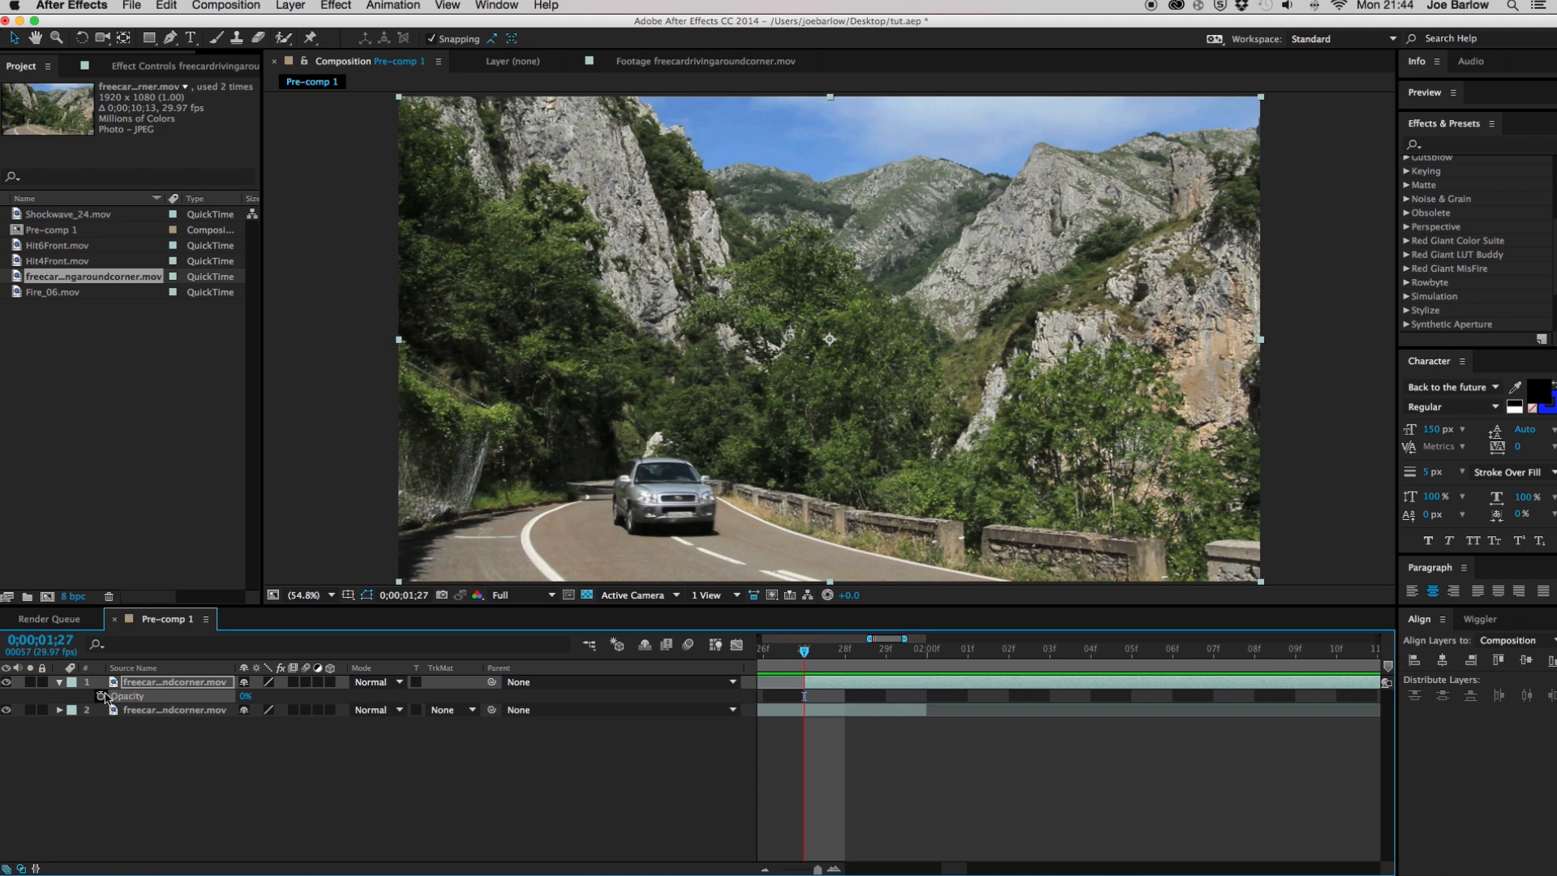
{"action": "key", "text": "space"}
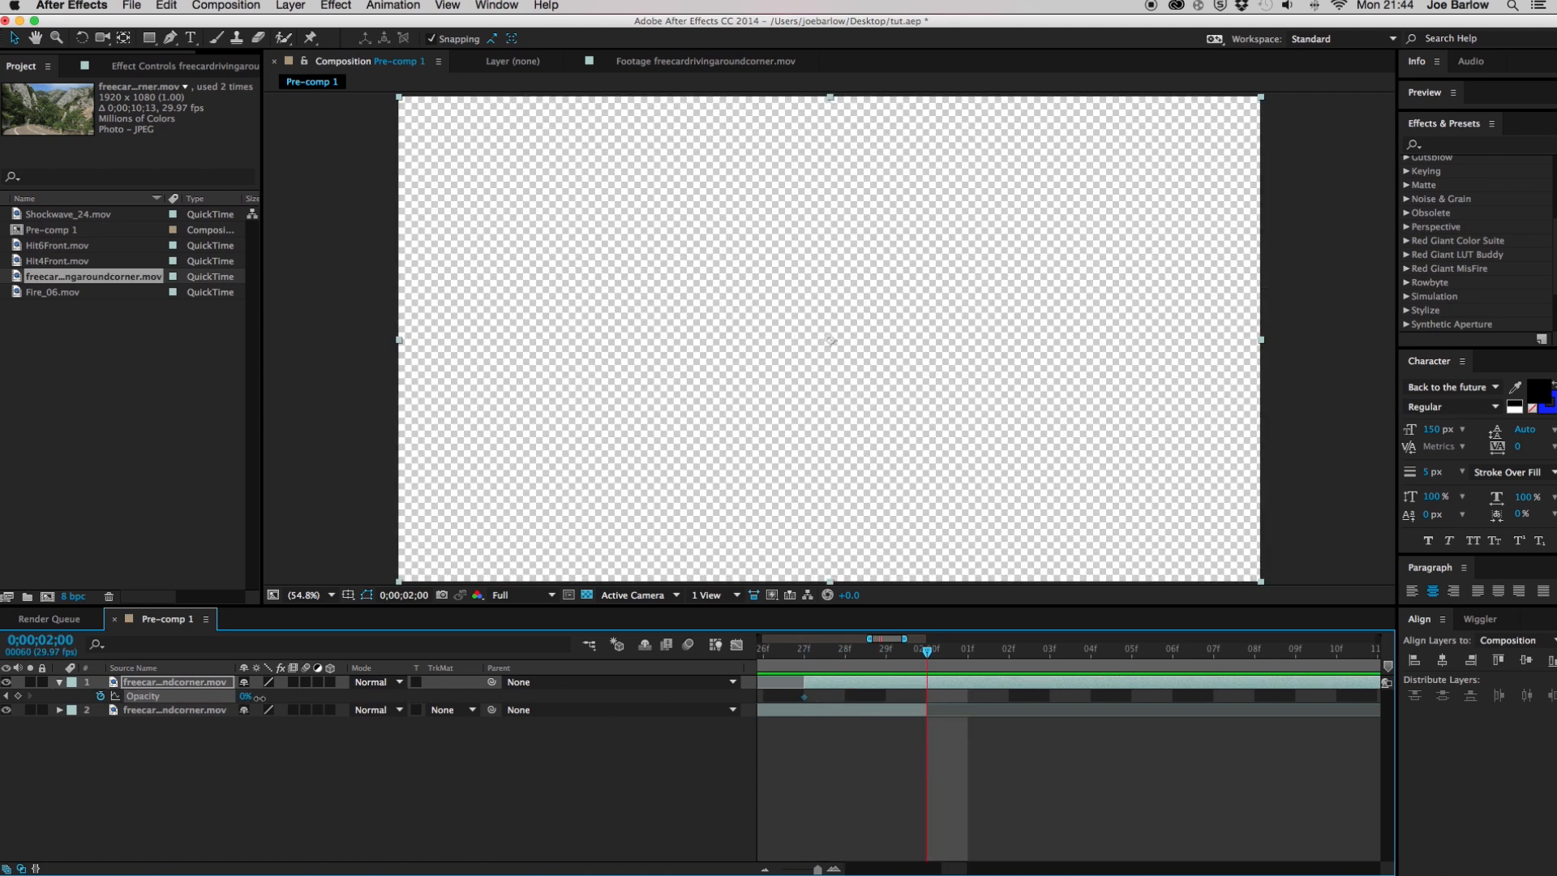
{"action": "left_click_drag", "start_coordinate": [245, 696], "coordinate": [341, 696]}
{"action": "key", "text": "space"}
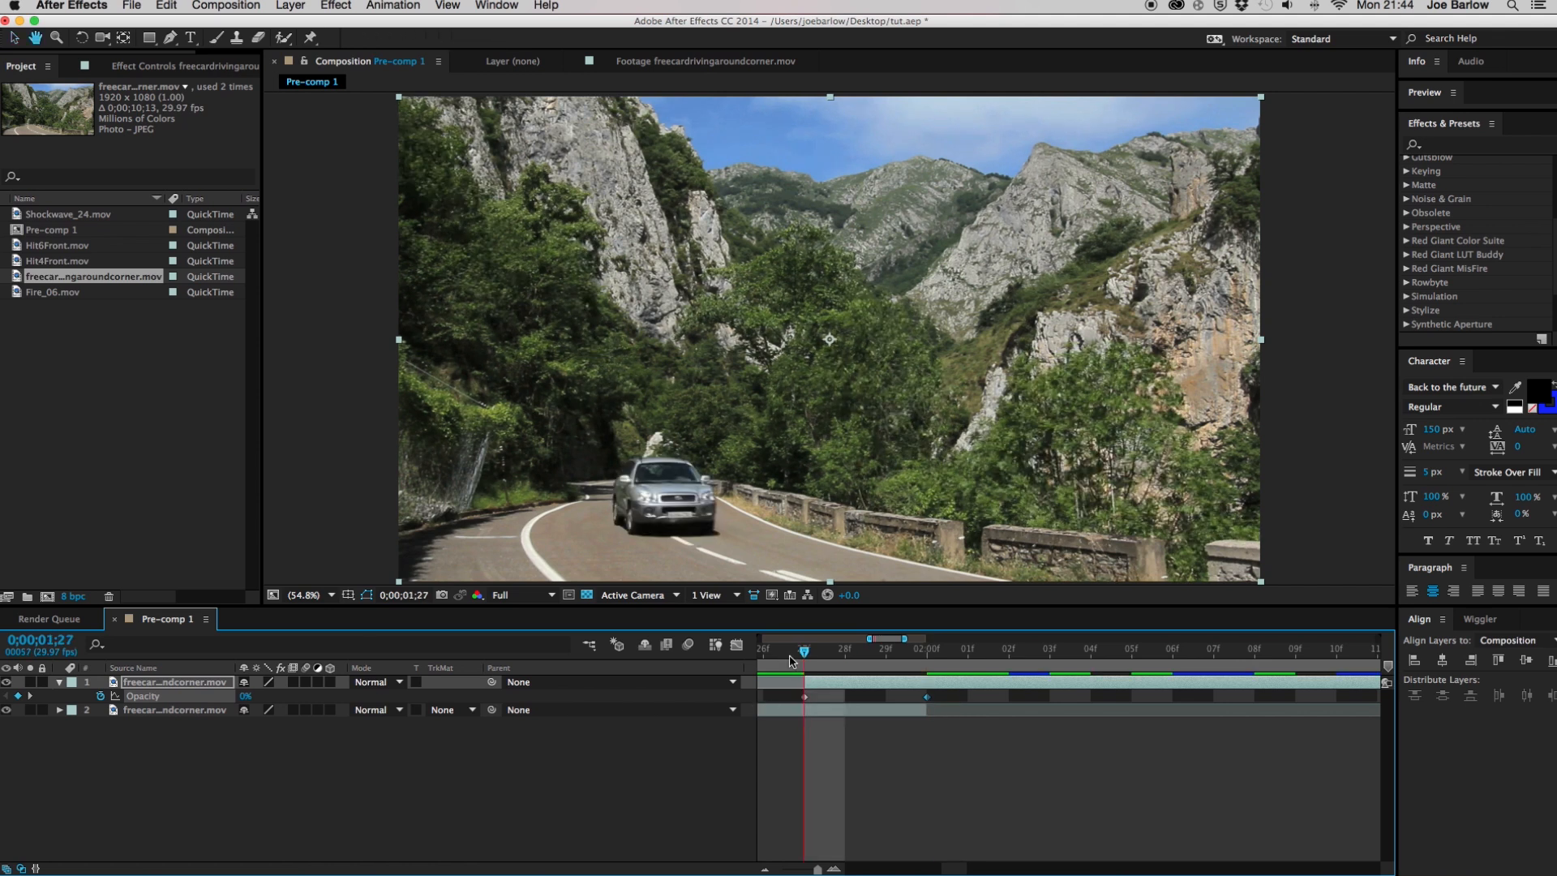
Play the transition around 0;00;02;00 to check how the car fades out
{"action": "left_click", "coordinate": [791, 661]}
{"action": "key", "text": "space"}
{"action": "key", "text": "space"}
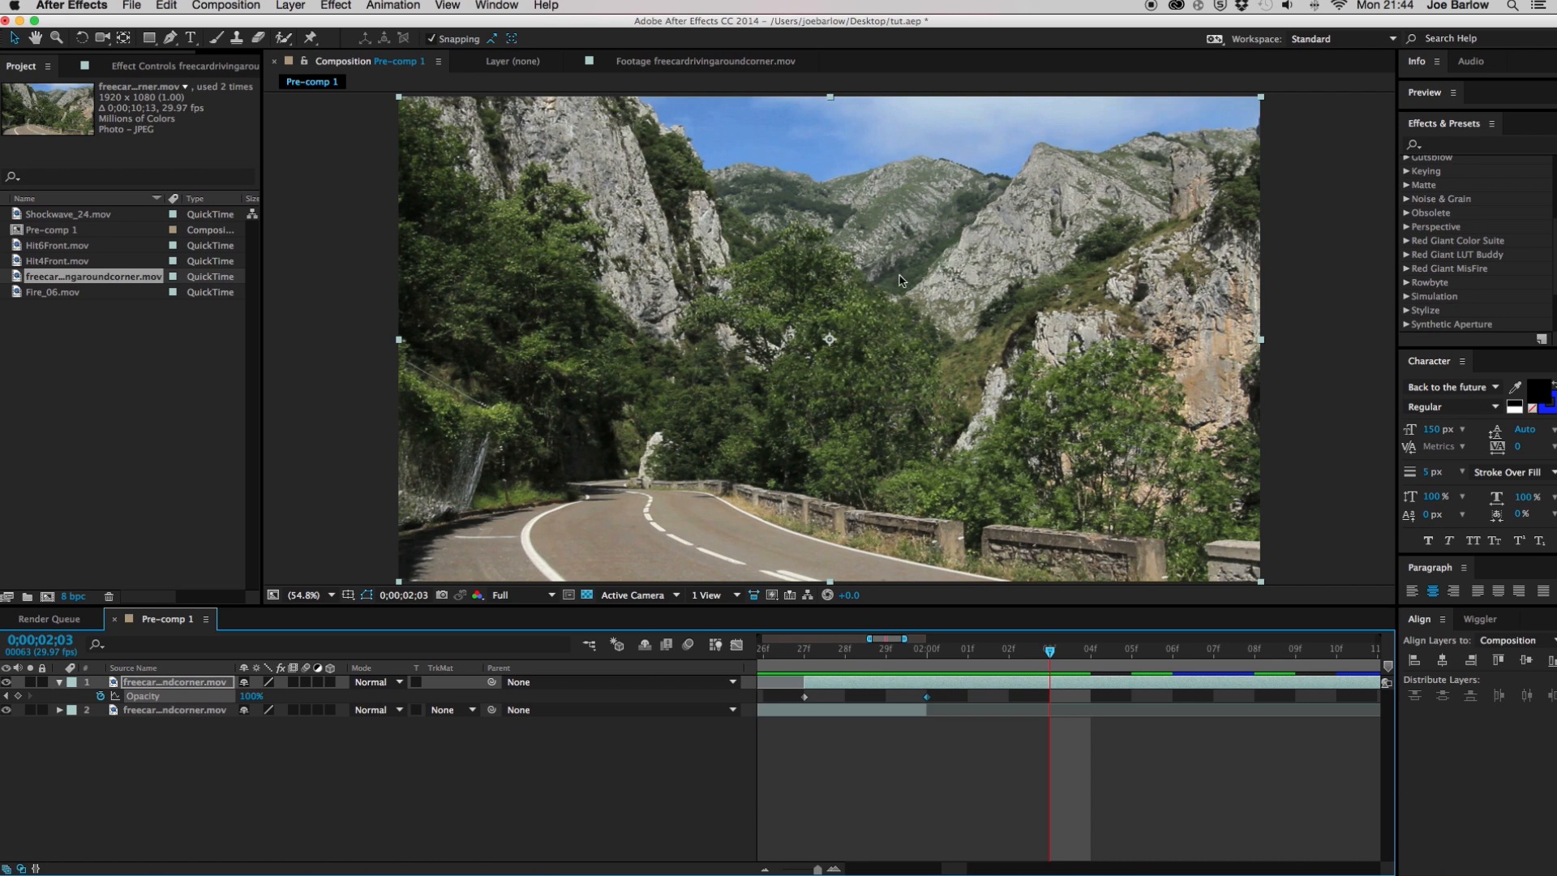
{"action": "left_click", "coordinate": [792, 657]}
{"action": "key", "text": "minus"}
{"action": "key", "text": "minus"}
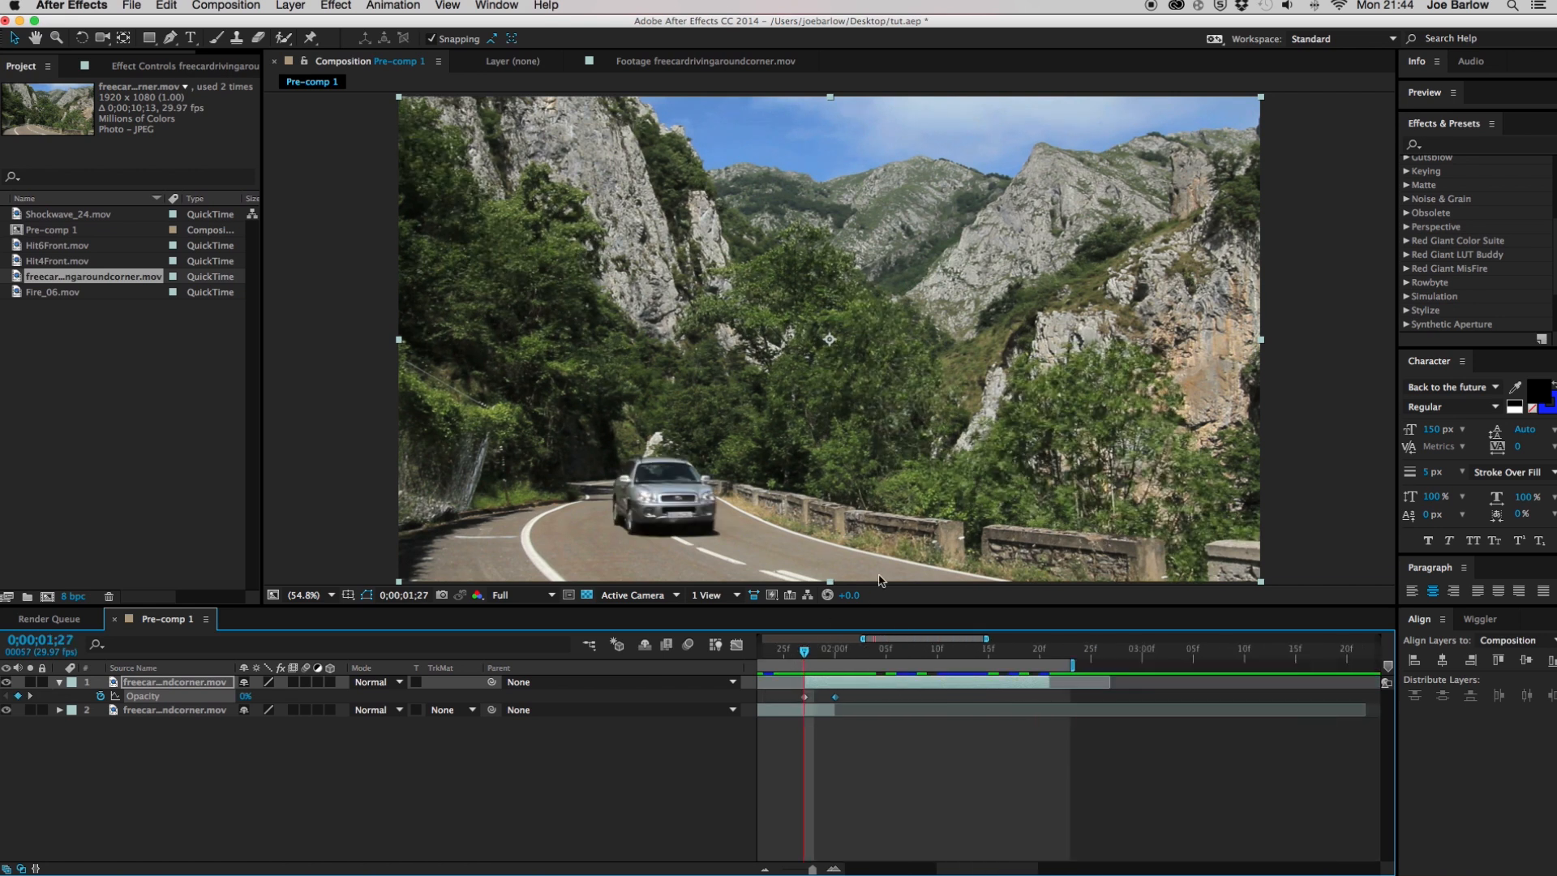
{"action": "key", "text": "space"}
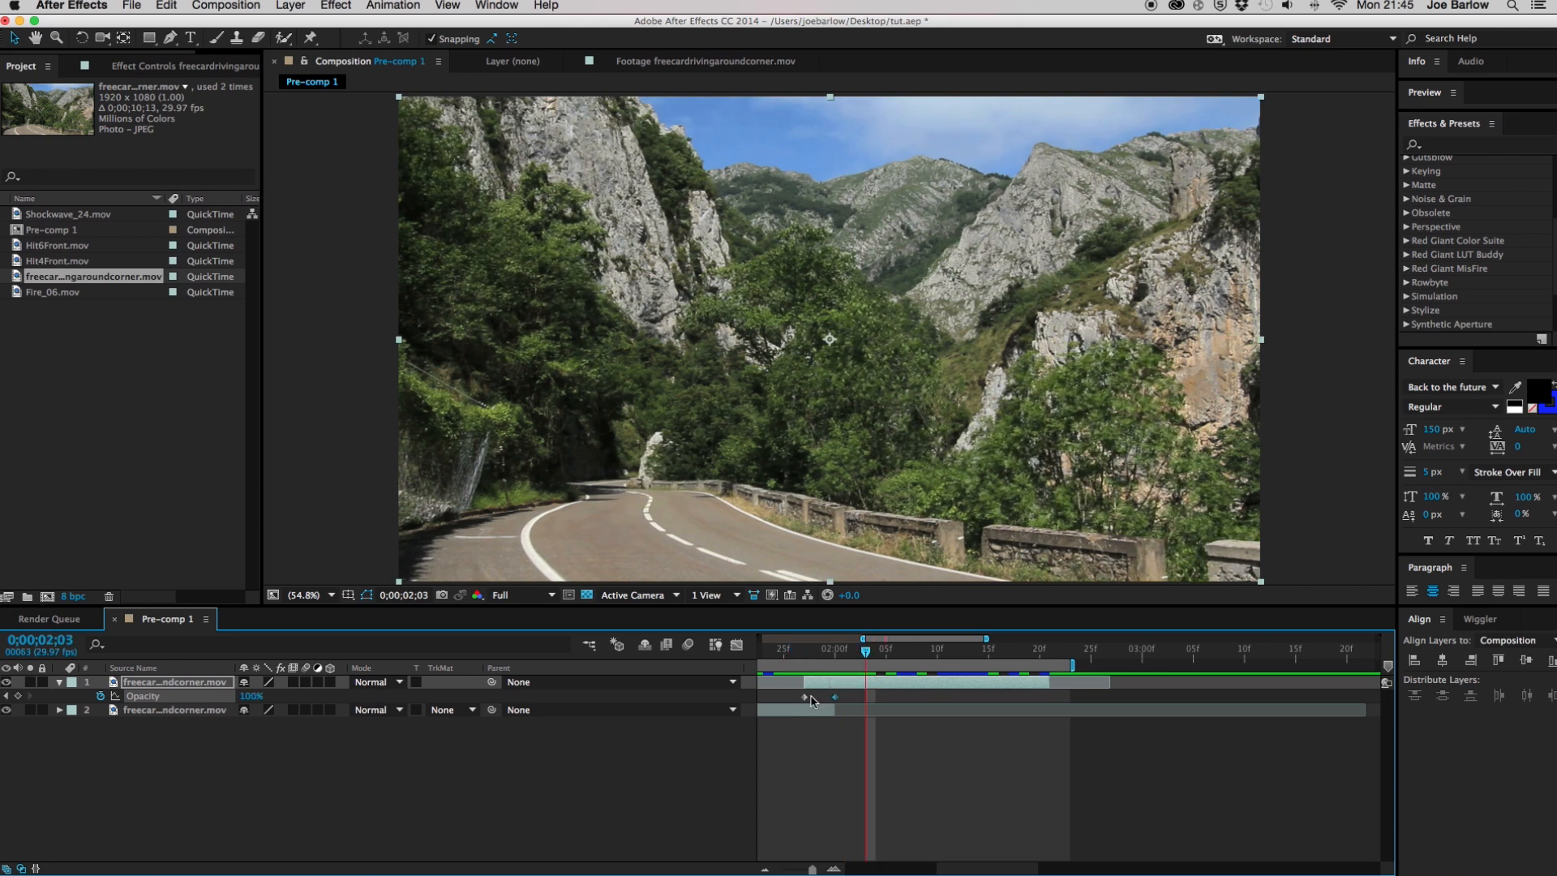
Try trimming the upper clip's start to 0;00;02;00 to compare the hard cut with the fade, and undo the trim
{"action": "left_click_drag", "start_coordinate": [807, 685], "coordinate": [835, 686]}
{"action": "left_click", "coordinate": [797, 653]}
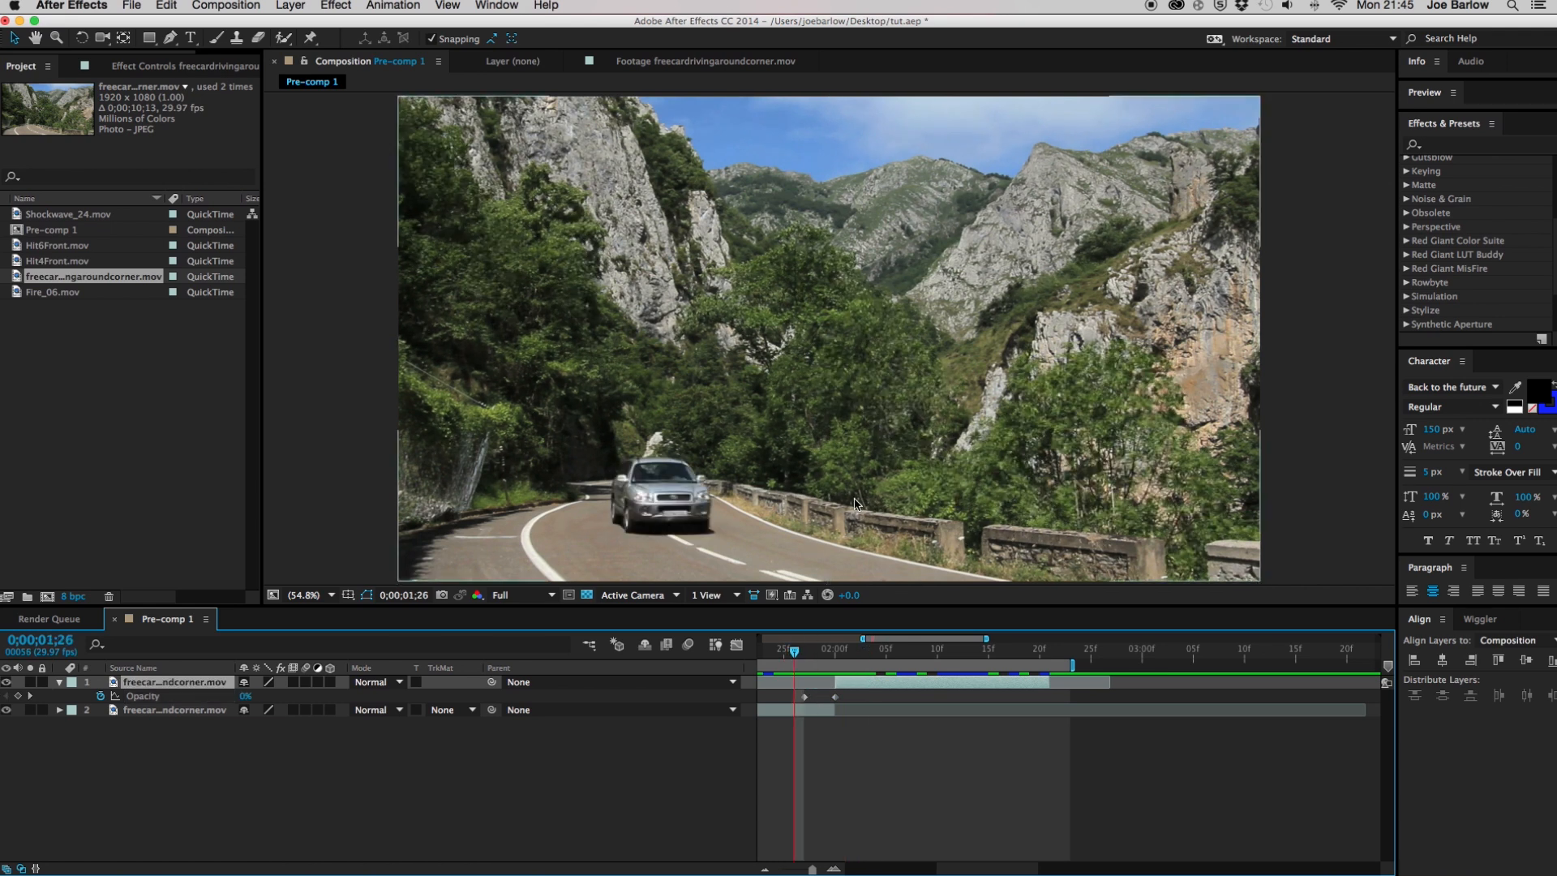
{"action": "key", "text": "space"}
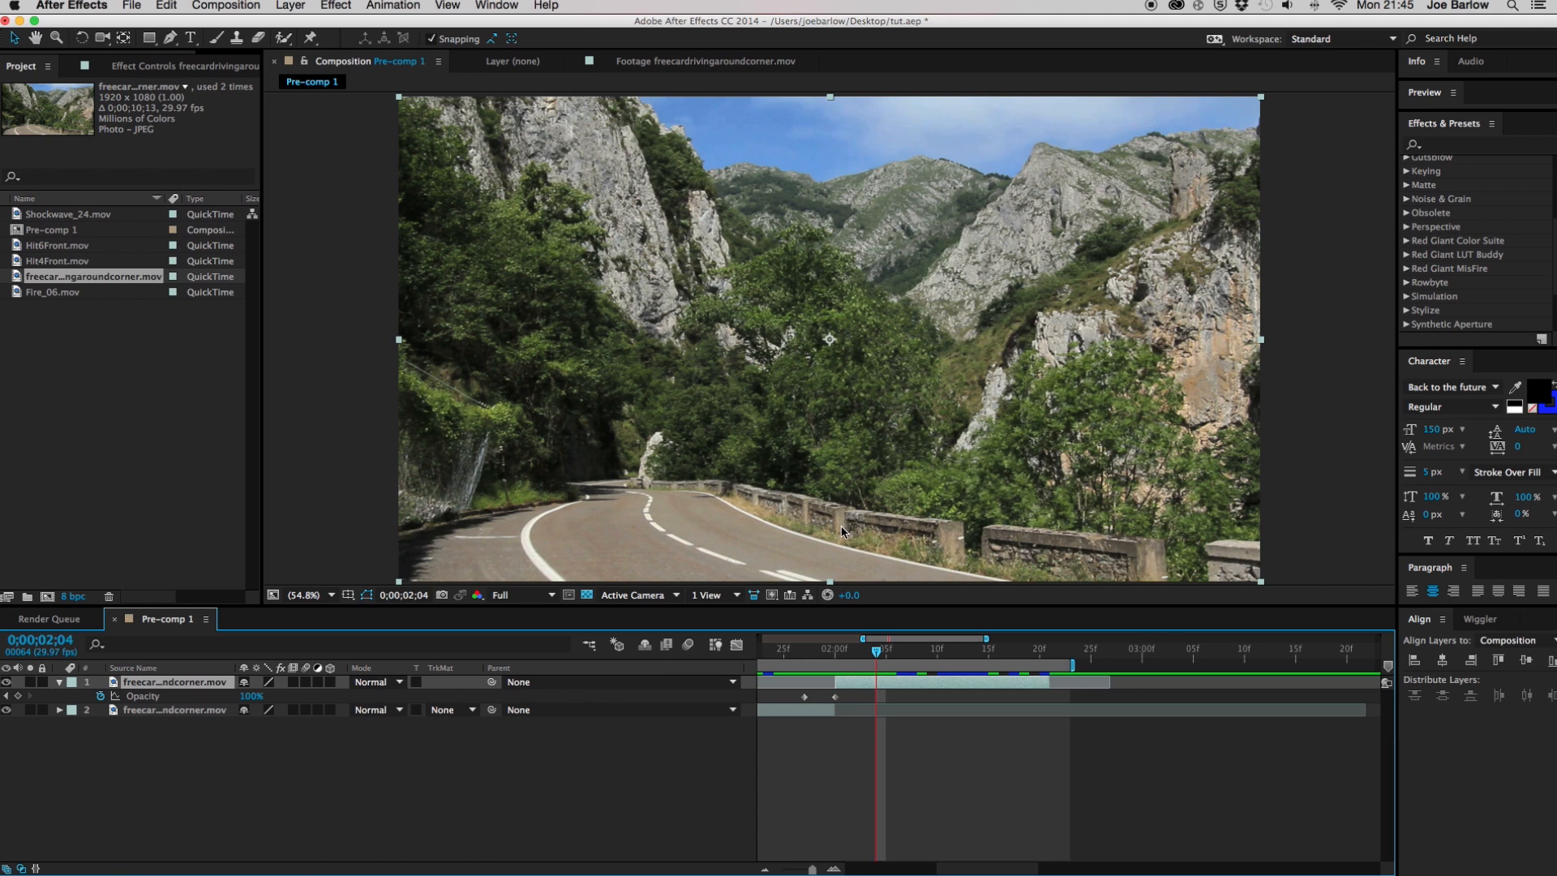
{"action": "key", "text": "super+z"}
Replay the opacity fade across the clip overlap and inspect the half-transparent car at 0;00;01;29
{"action": "left_click", "coordinate": [801, 652]}
{"action": "key", "text": "space"}
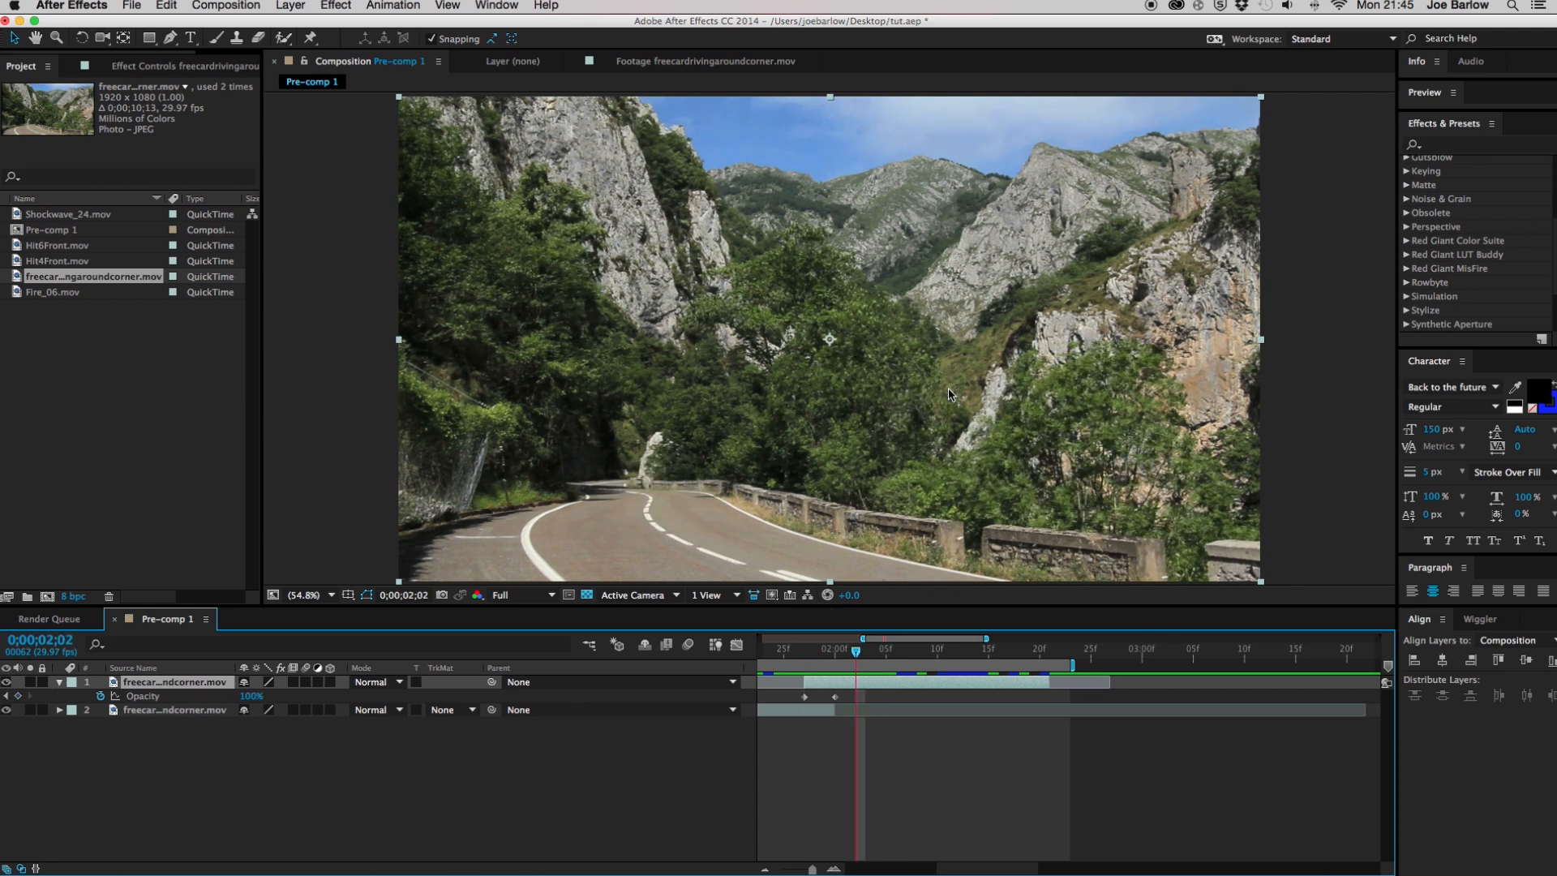
{"action": "key", "text": "space"}
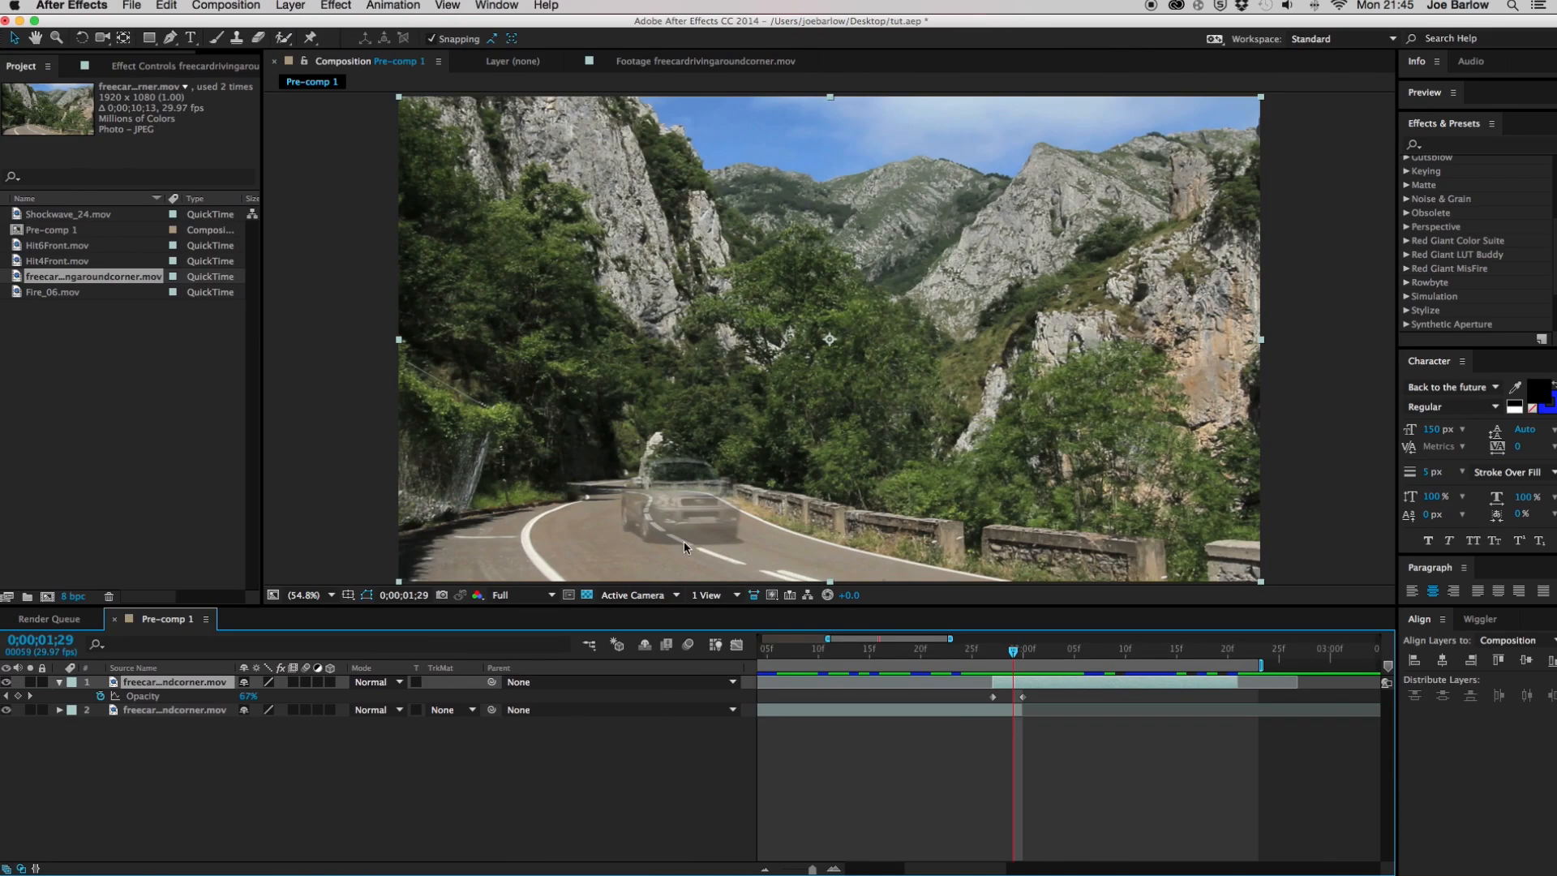
{"action": "left_click", "coordinate": [1040, 754]}
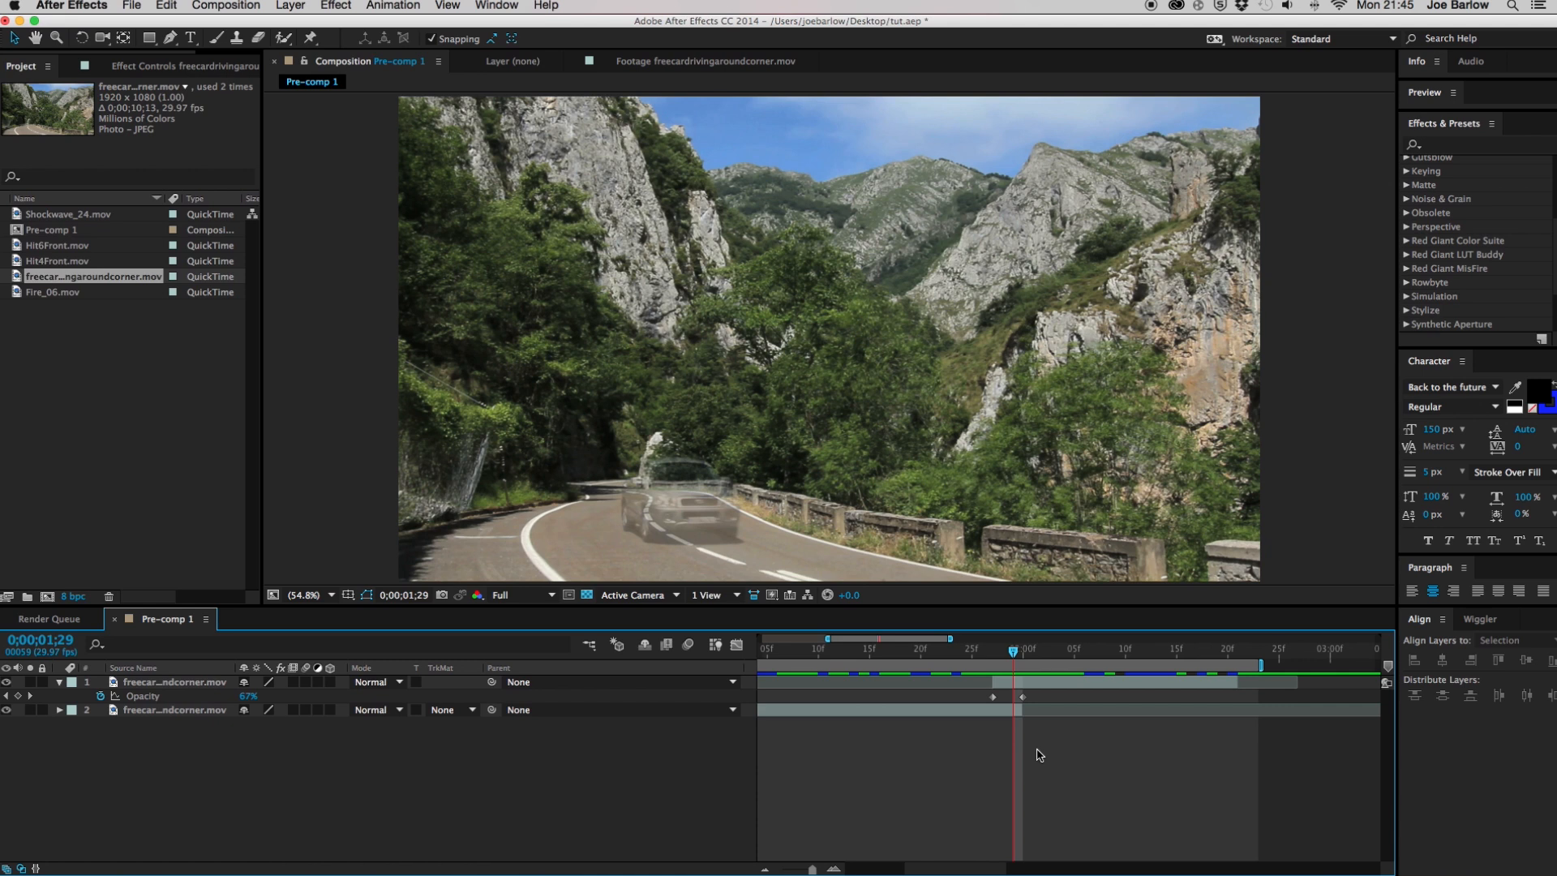
Add Shockwave_24.mov to Pre-comp 1 as the top layer above both car clips
{"action": "left_click", "coordinate": [151, 365]}
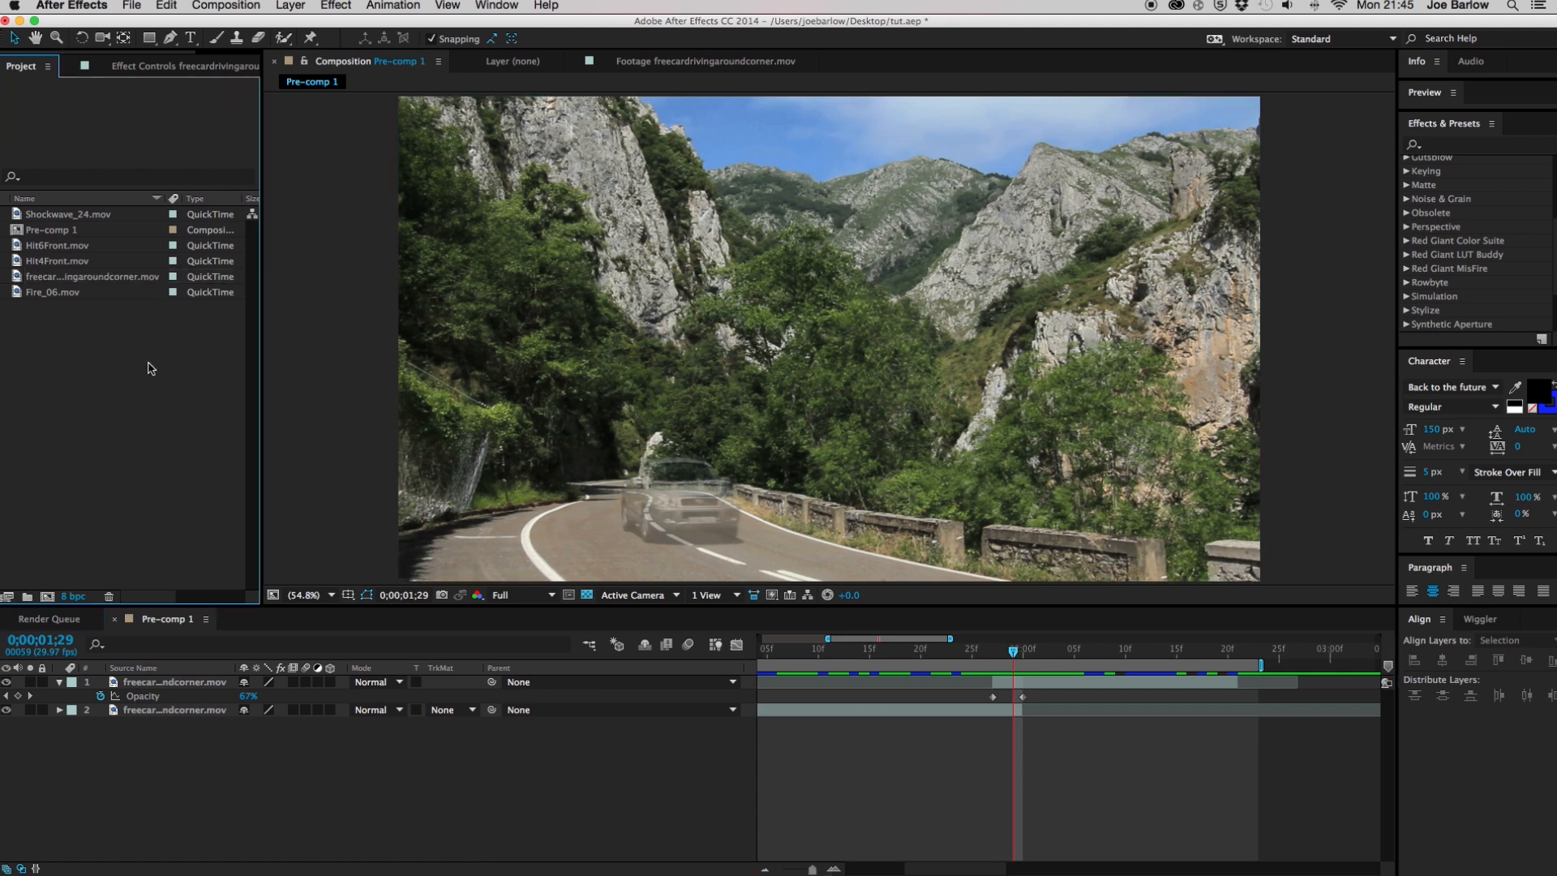
{"action": "left_click", "coordinate": [39, 262]}
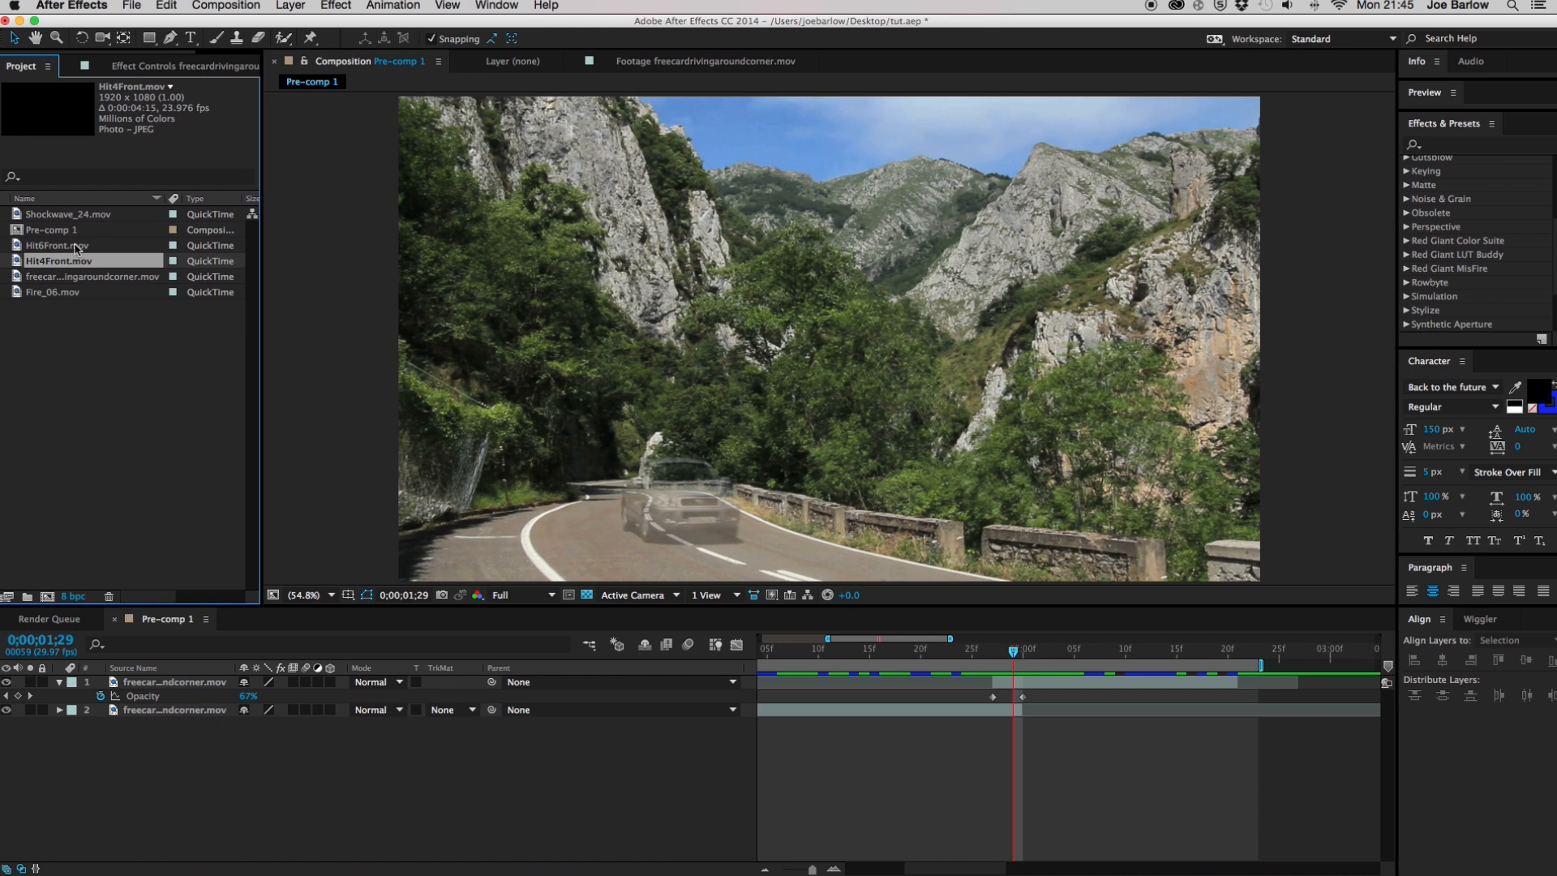
{"action": "left_click", "coordinate": [79, 216]}
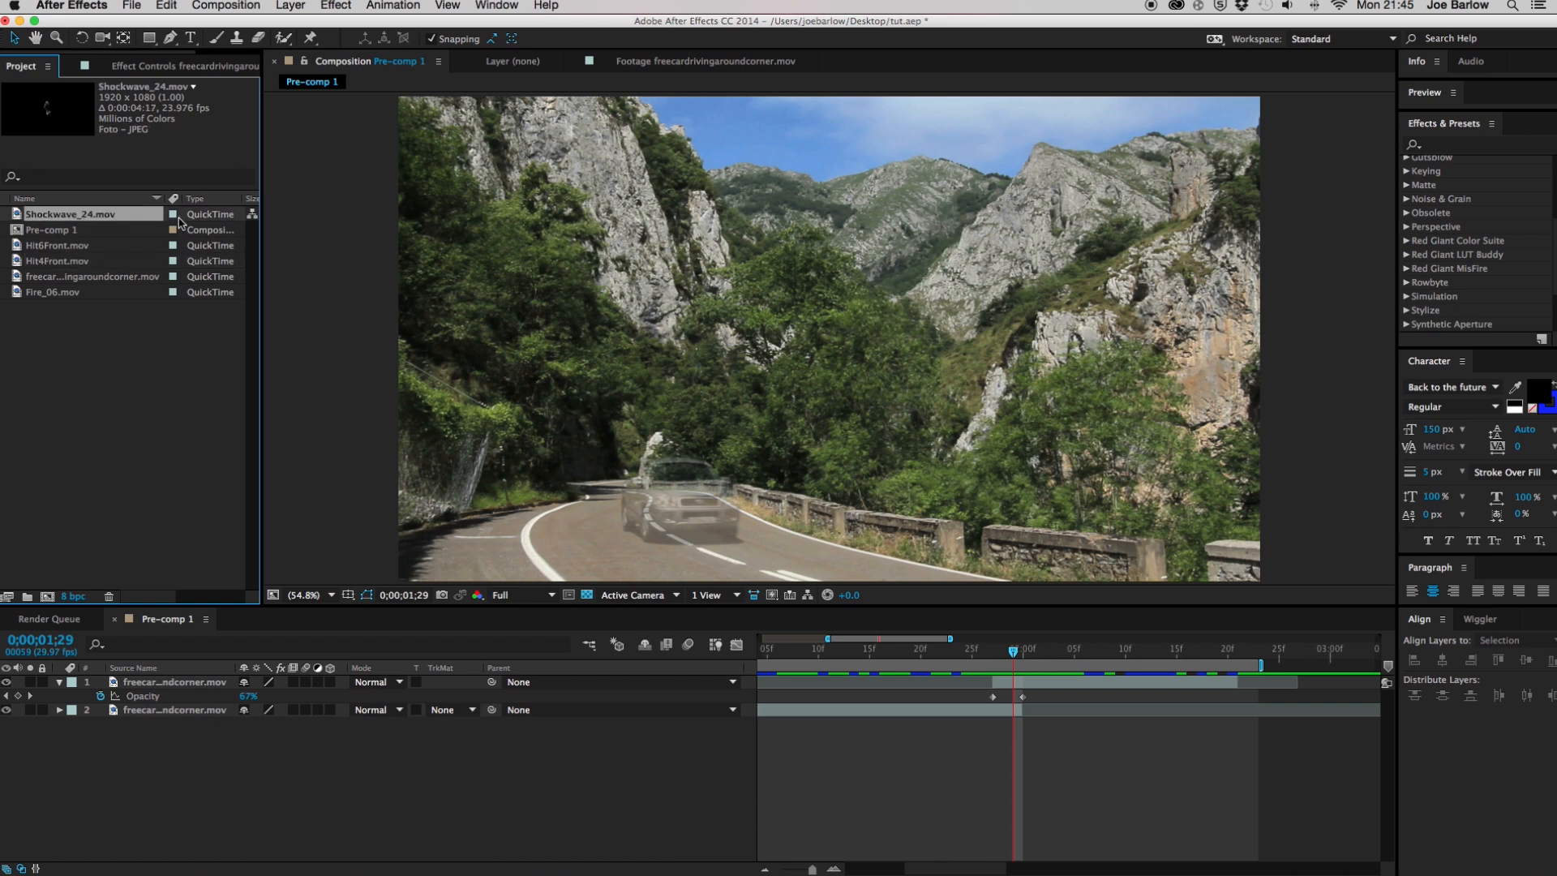
{"action": "left_click", "coordinate": [202, 683]}
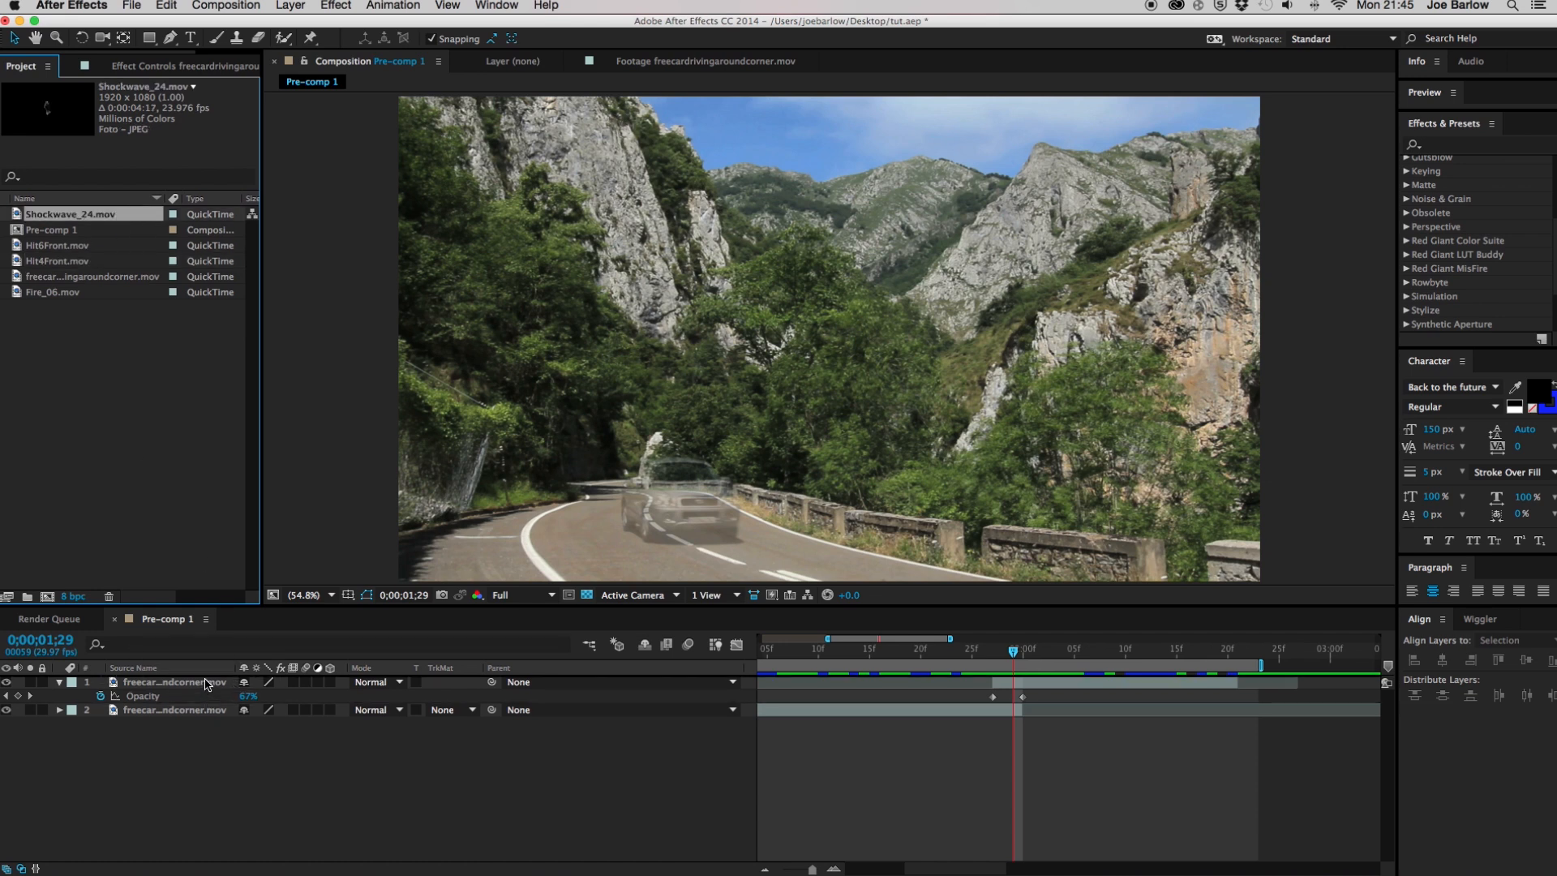
{"action": "key", "text": "super+slash"}
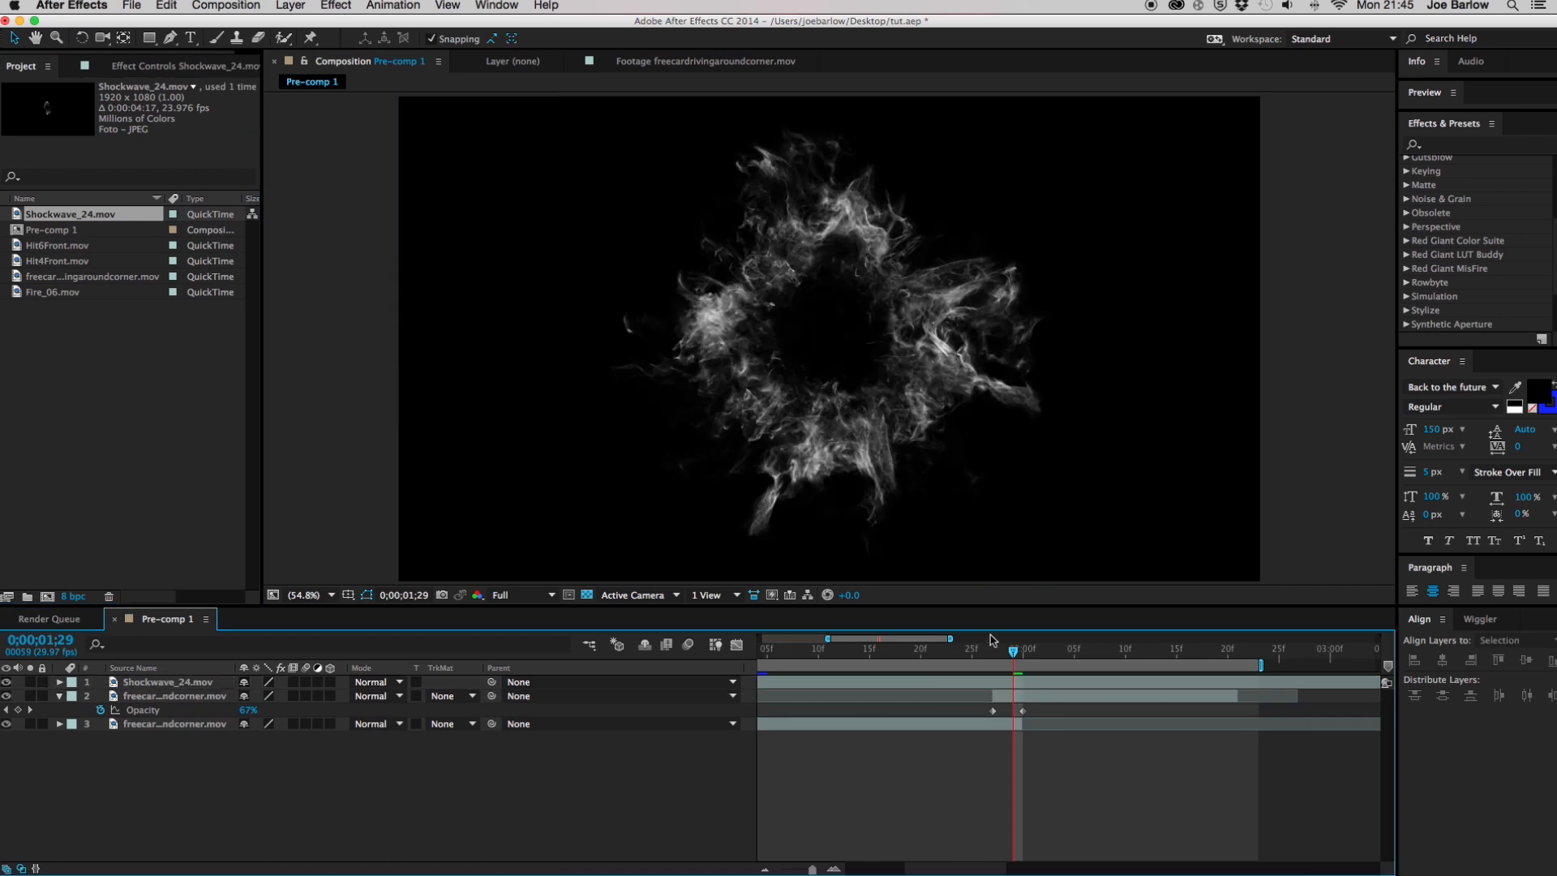
Shorten the Shockwave_24.mov layer with Time Stretch, using a stretch factor of 10
{"action": "left_click_drag", "start_coordinate": [994, 654], "coordinate": [1096, 653]}
{"action": "key", "text": "minus"}
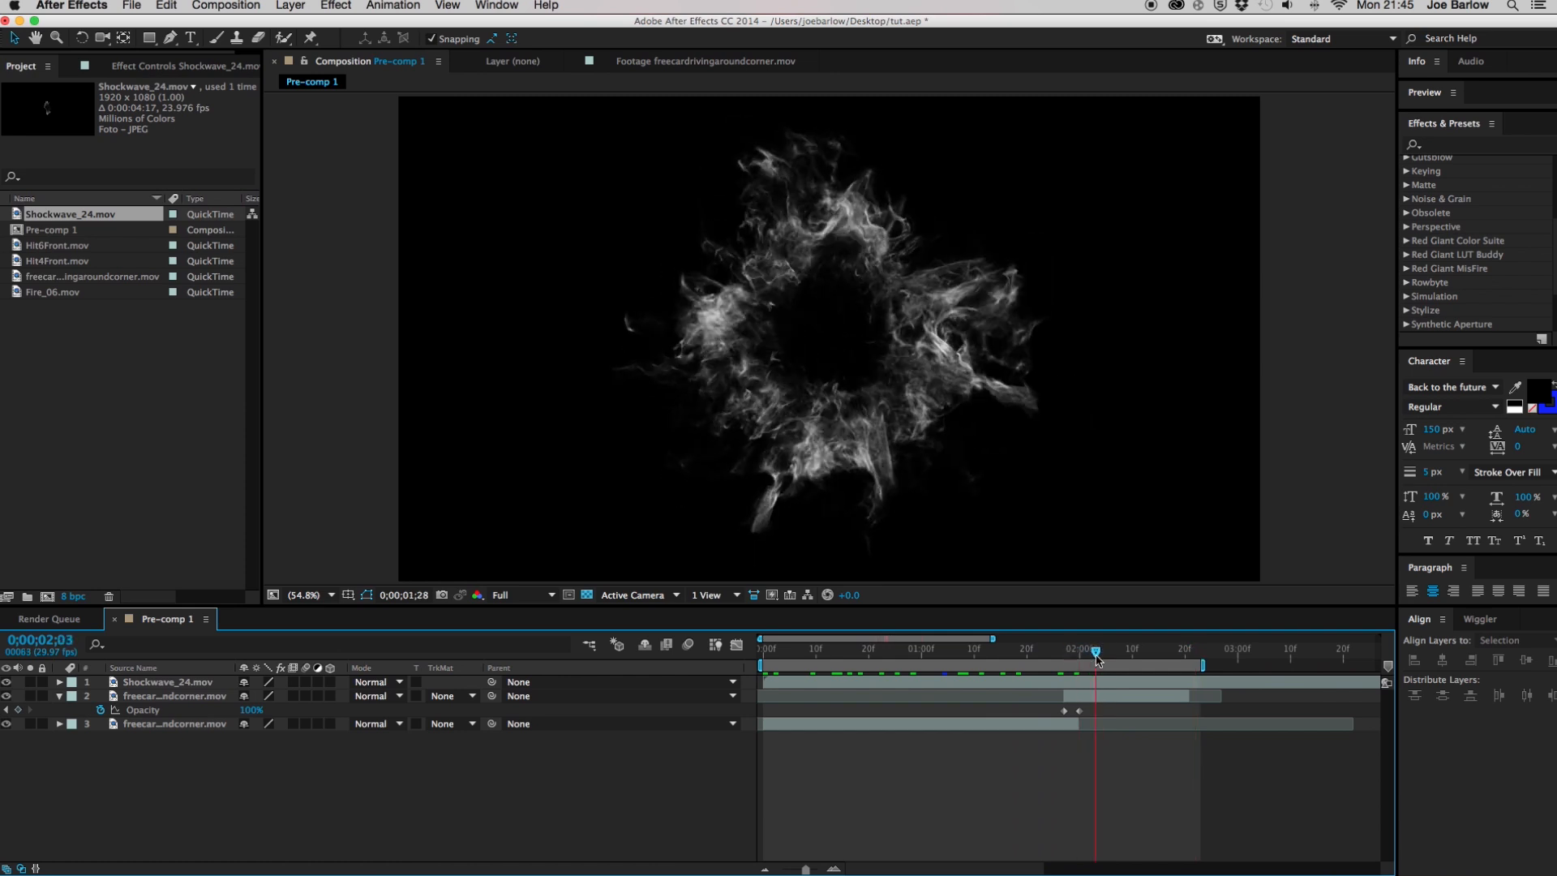
{"action": "right_click", "coordinate": [1109, 684]}
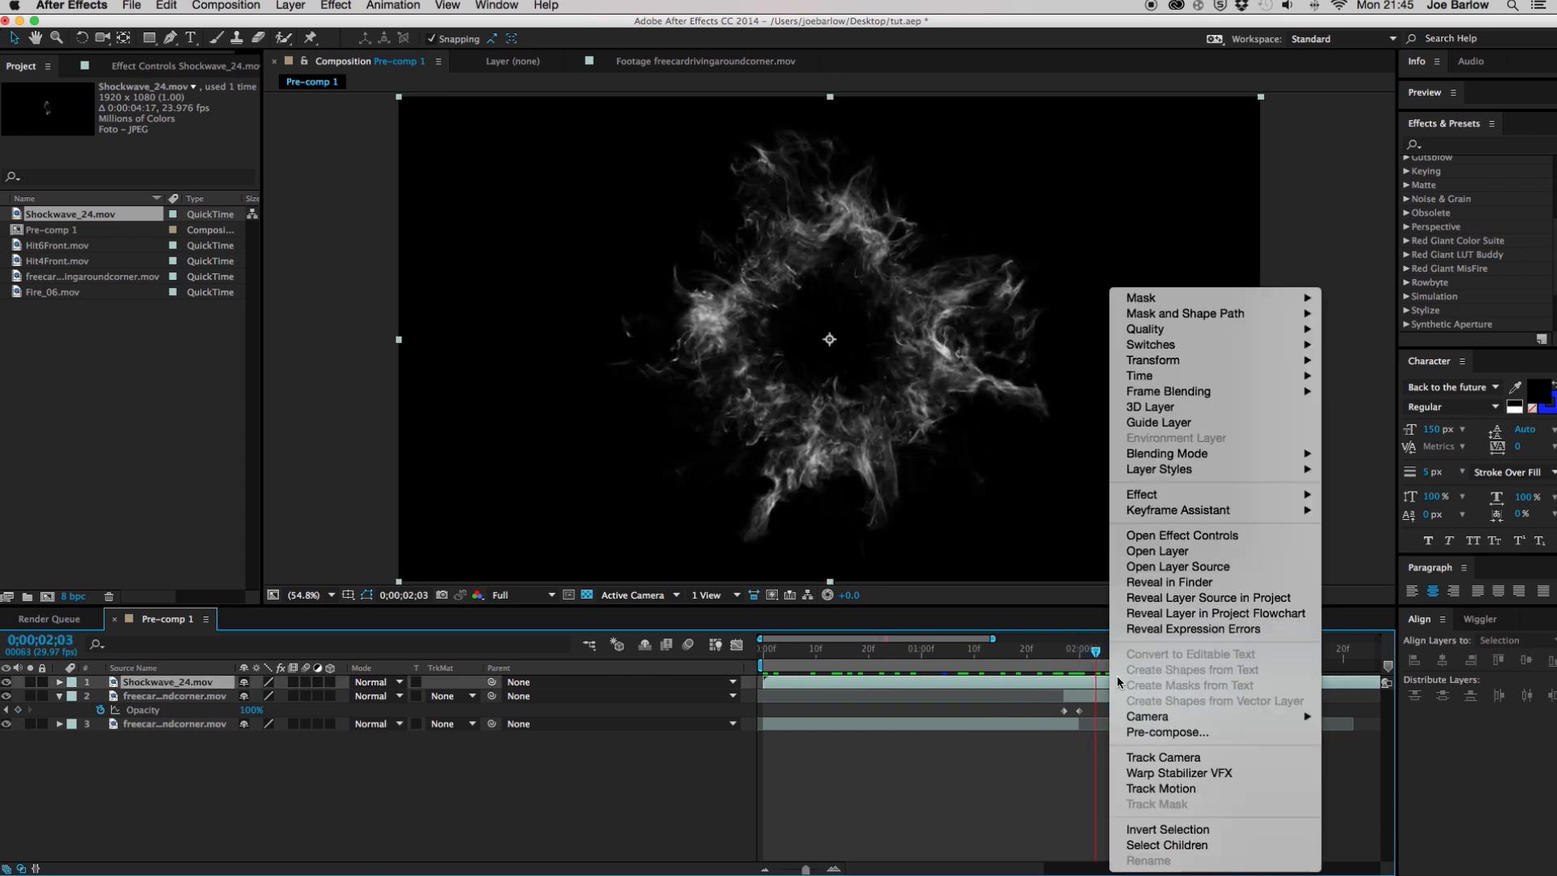
{"action": "mouse_move", "coordinate": [1184, 366]}
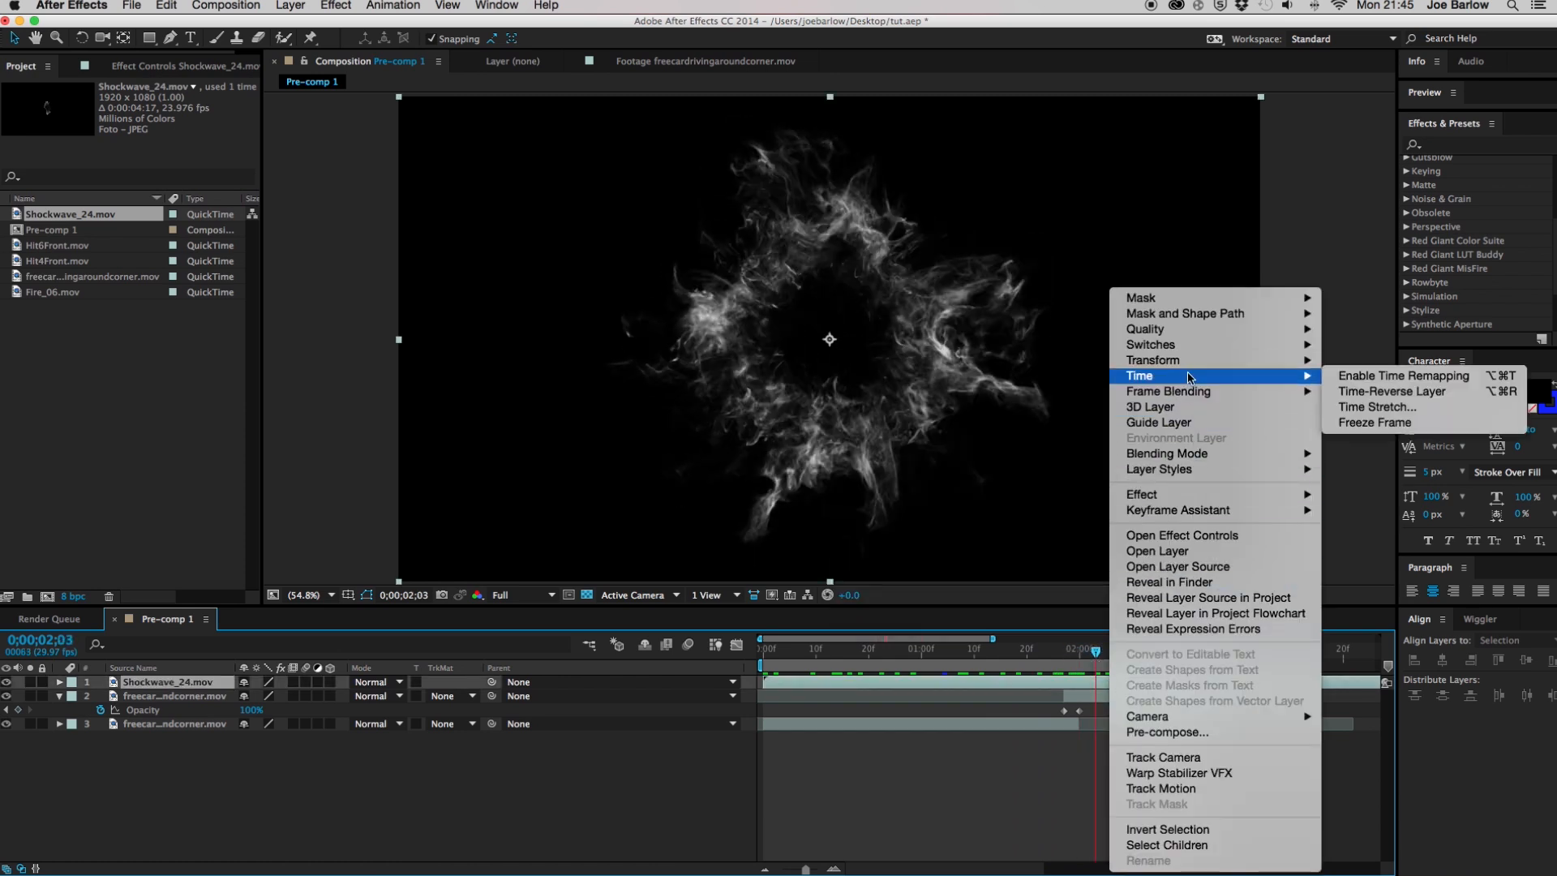
{"action": "left_click", "coordinate": [1353, 398]}
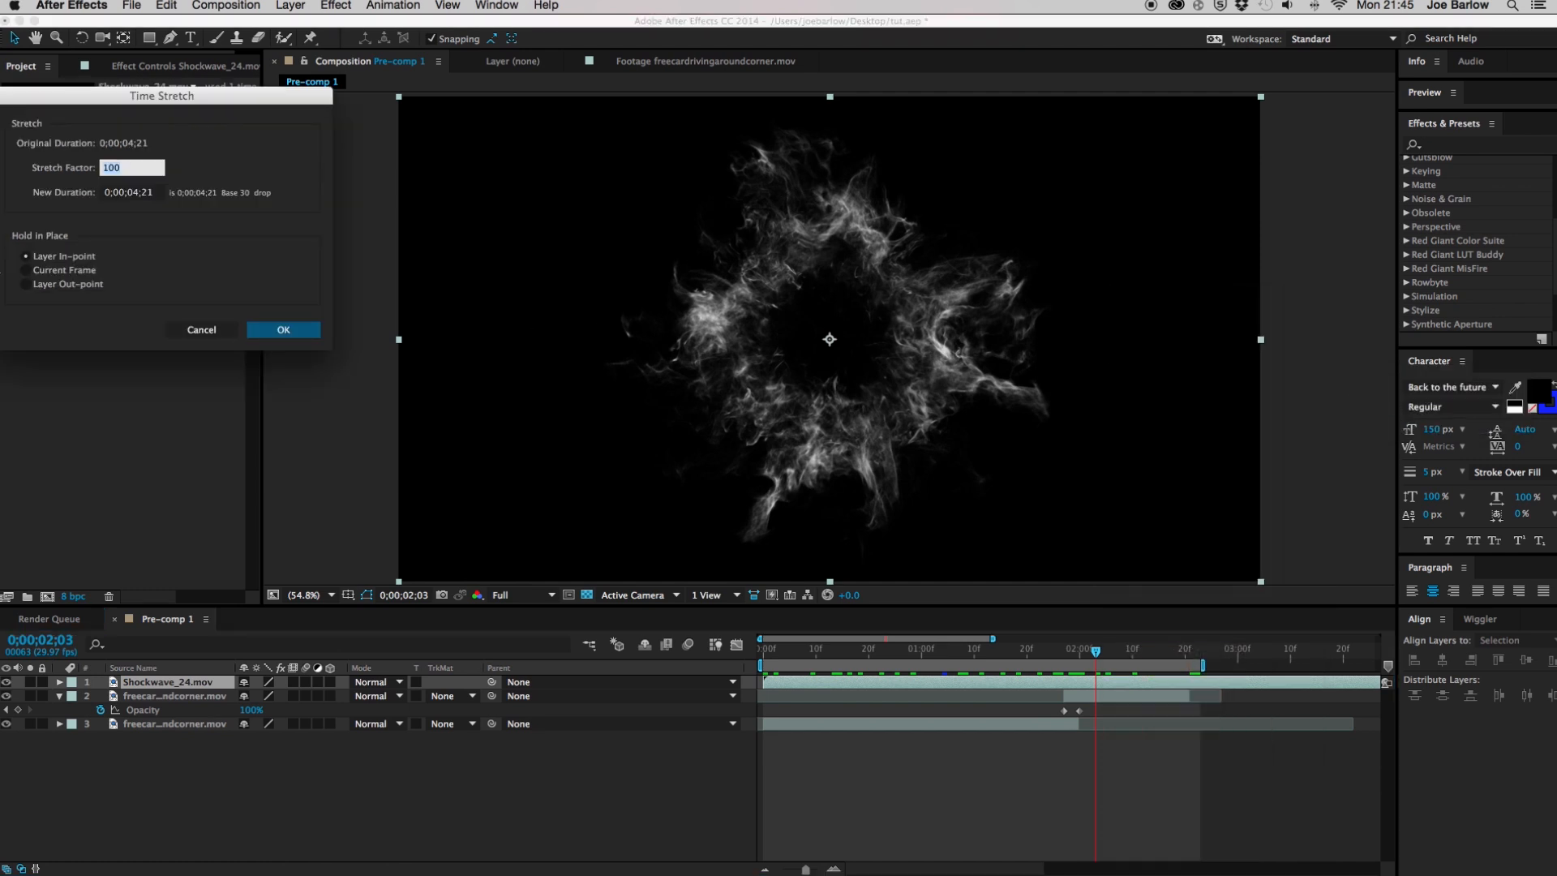
{"action": "type", "text": "10"}
{"action": "key", "text": "Return"}
Move the shortened Shockwave_24.mov layer in time so it starts at about 0;00;01;24, spanning the car's opacity fade
{"action": "left_click_drag", "start_coordinate": [802, 684], "coordinate": [1089, 684]}
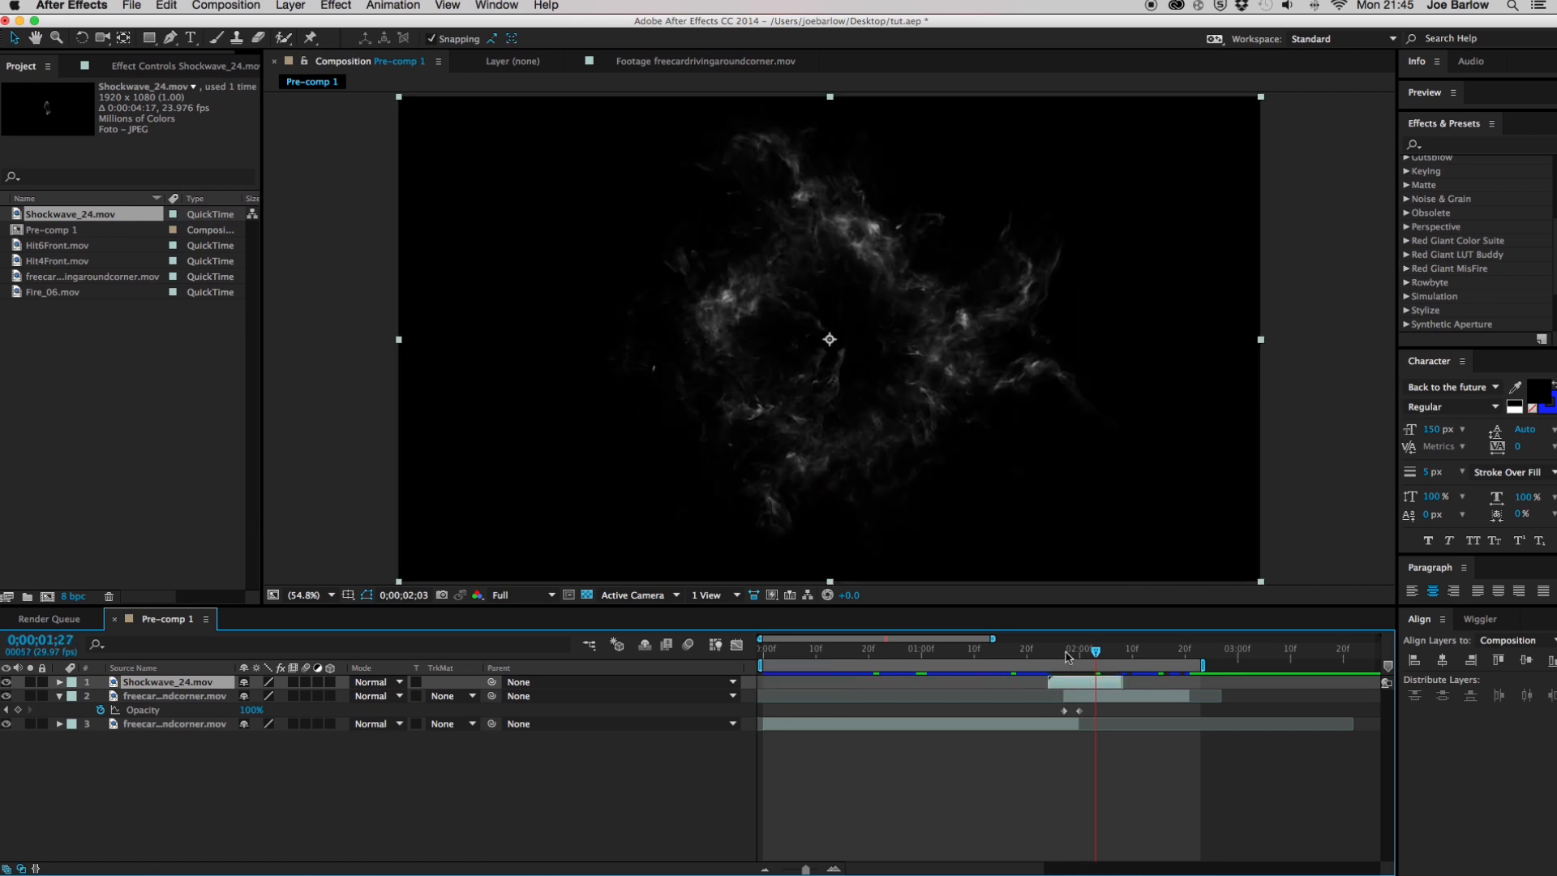
{"action": "key", "text": "equal"}
{"action": "key", "text": "equal"}
{"action": "scroll", "coordinate": [1072, 724], "scroll_direction": "right", "scroll_amount": 5}
{"action": "scroll", "coordinate": [1072, 724], "scroll_direction": "left", "scroll_amount": 4}
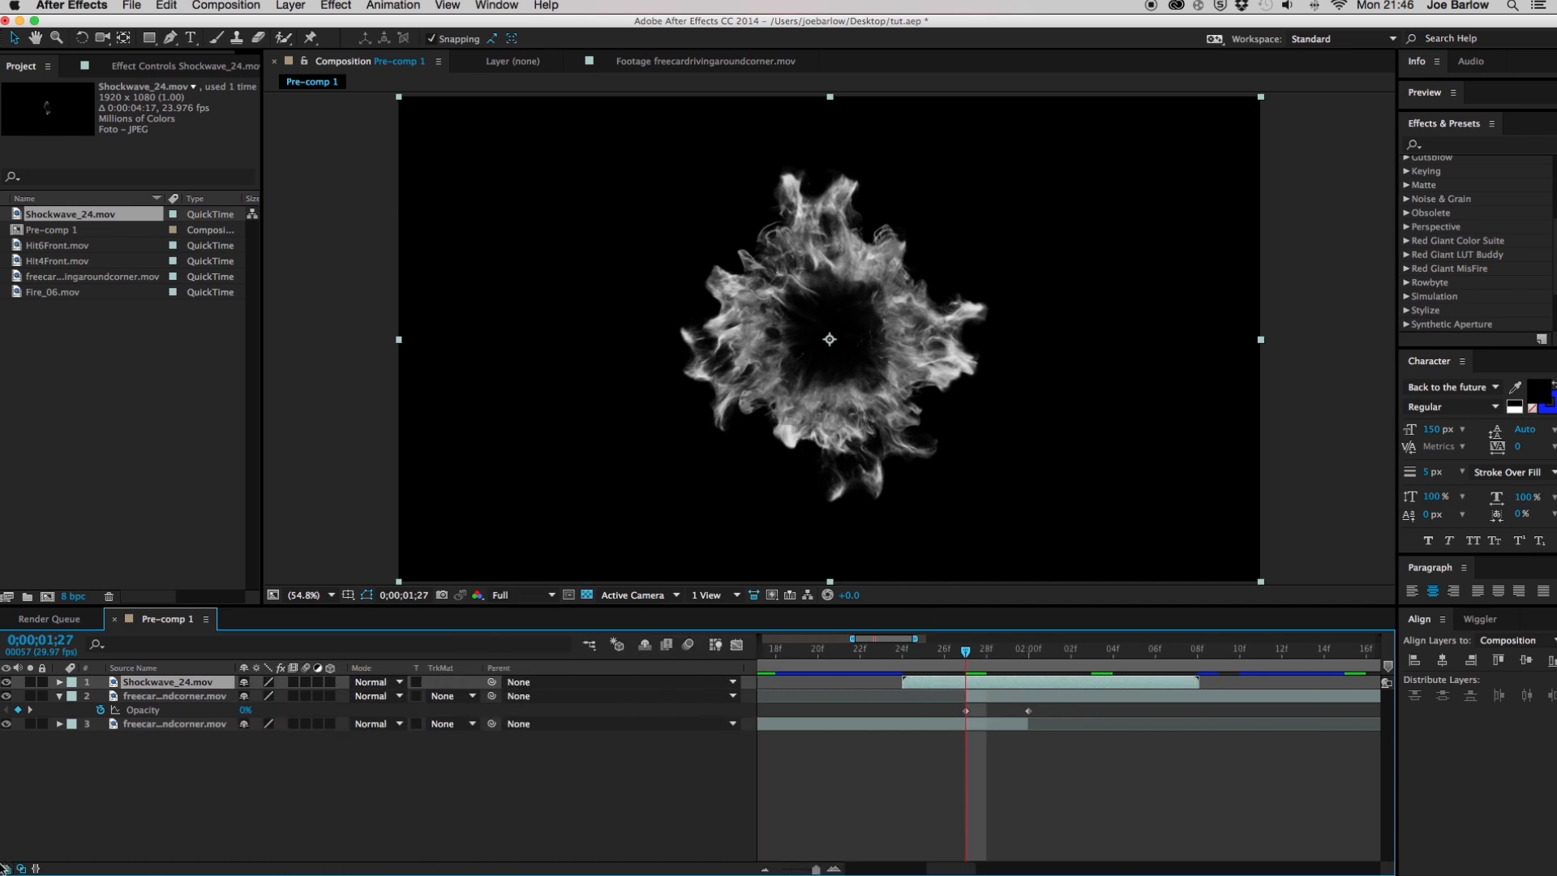
Set the Shockwave_24.mov layer's blending mode to Add and position the shockwave over the fading car on the road
{"action": "left_click", "coordinate": [371, 696]}
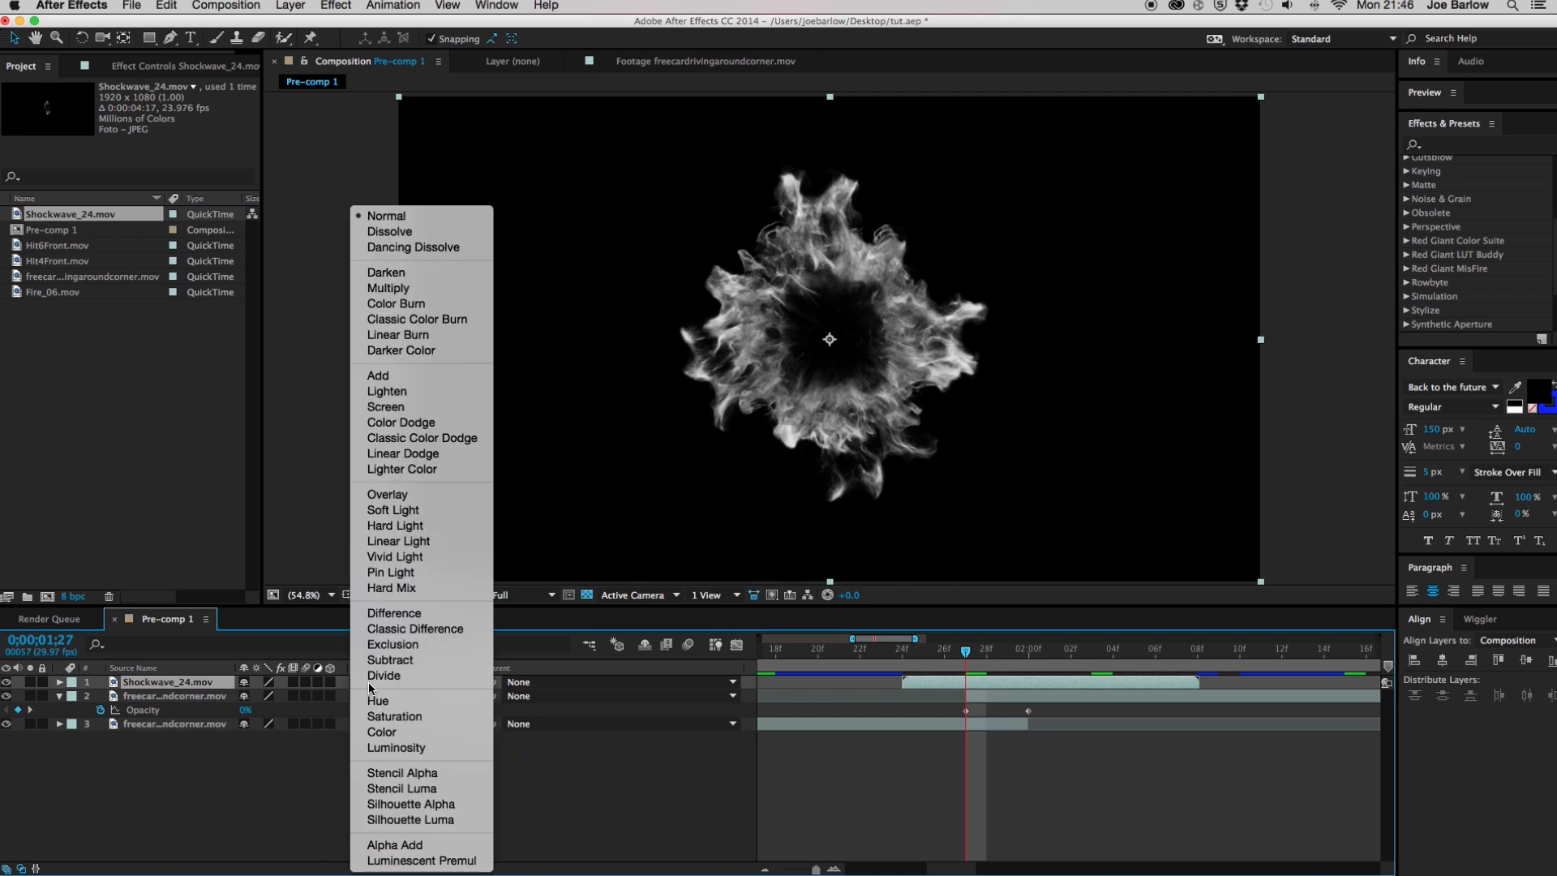
{"action": "left_click", "coordinate": [482, 375]}
{"action": "left_click_drag", "start_coordinate": [859, 340], "coordinate": [701, 505]}
{"action": "mouse_move", "coordinate": [1005, 651]}
{"action": "left_mouse_down"}
{"action": "mouse_move", "coordinate": [1028, 656]}
{"action": "mouse_move", "coordinate": [1011, 656]}
{"action": "left_mouse_up"}
{"action": "left_click_drag", "start_coordinate": [781, 503], "coordinate": [790, 507]}
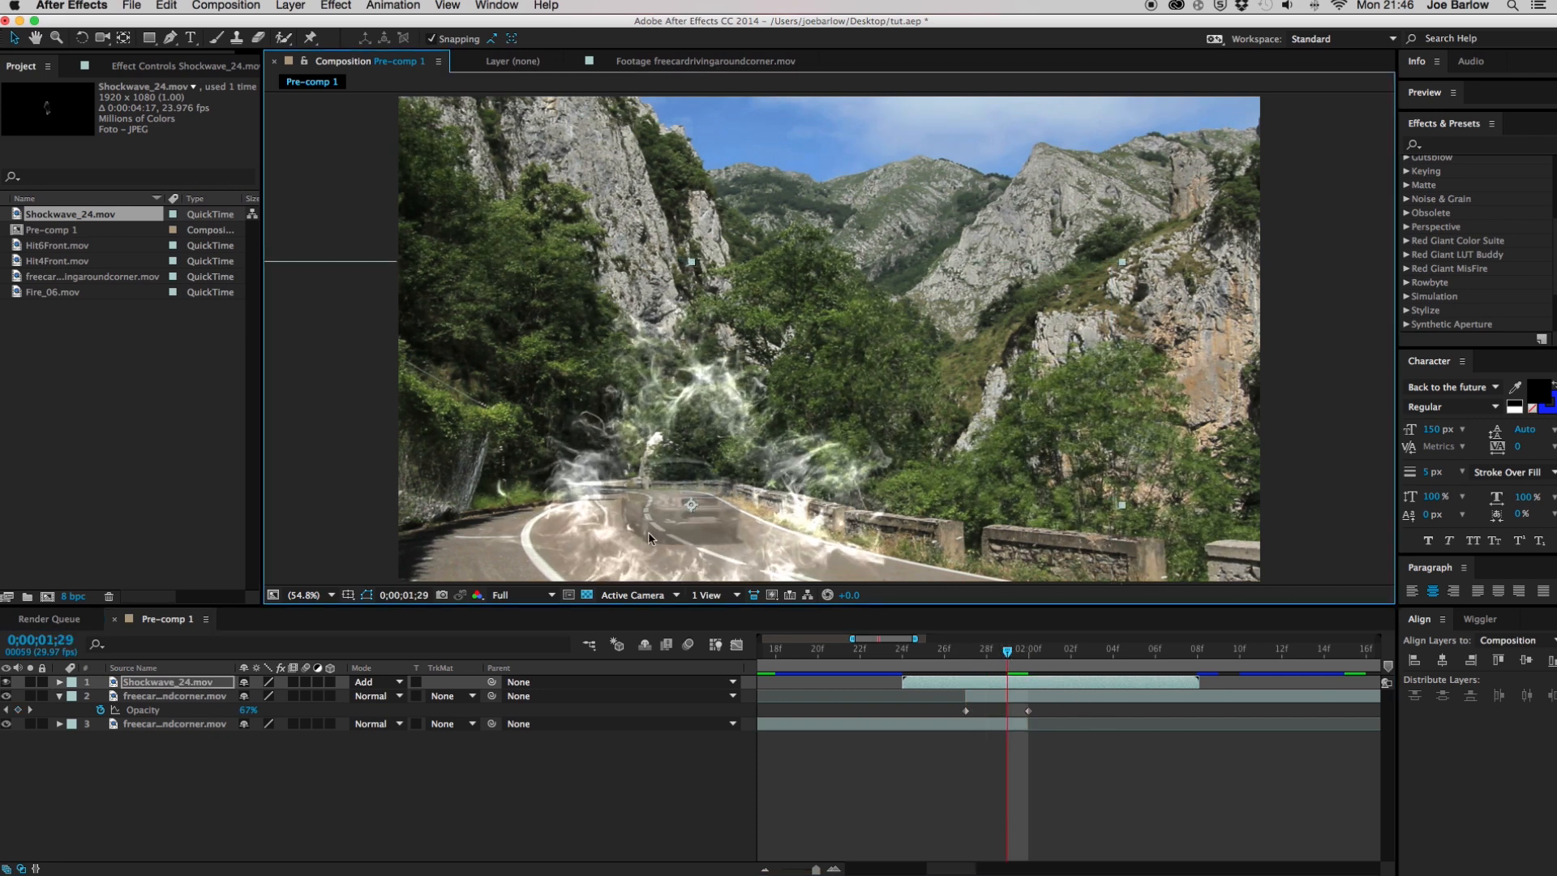
Scale the Shockwave_24.mov layer to 51% so the ring fits around the car
{"action": "left_click", "coordinate": [222, 690]}
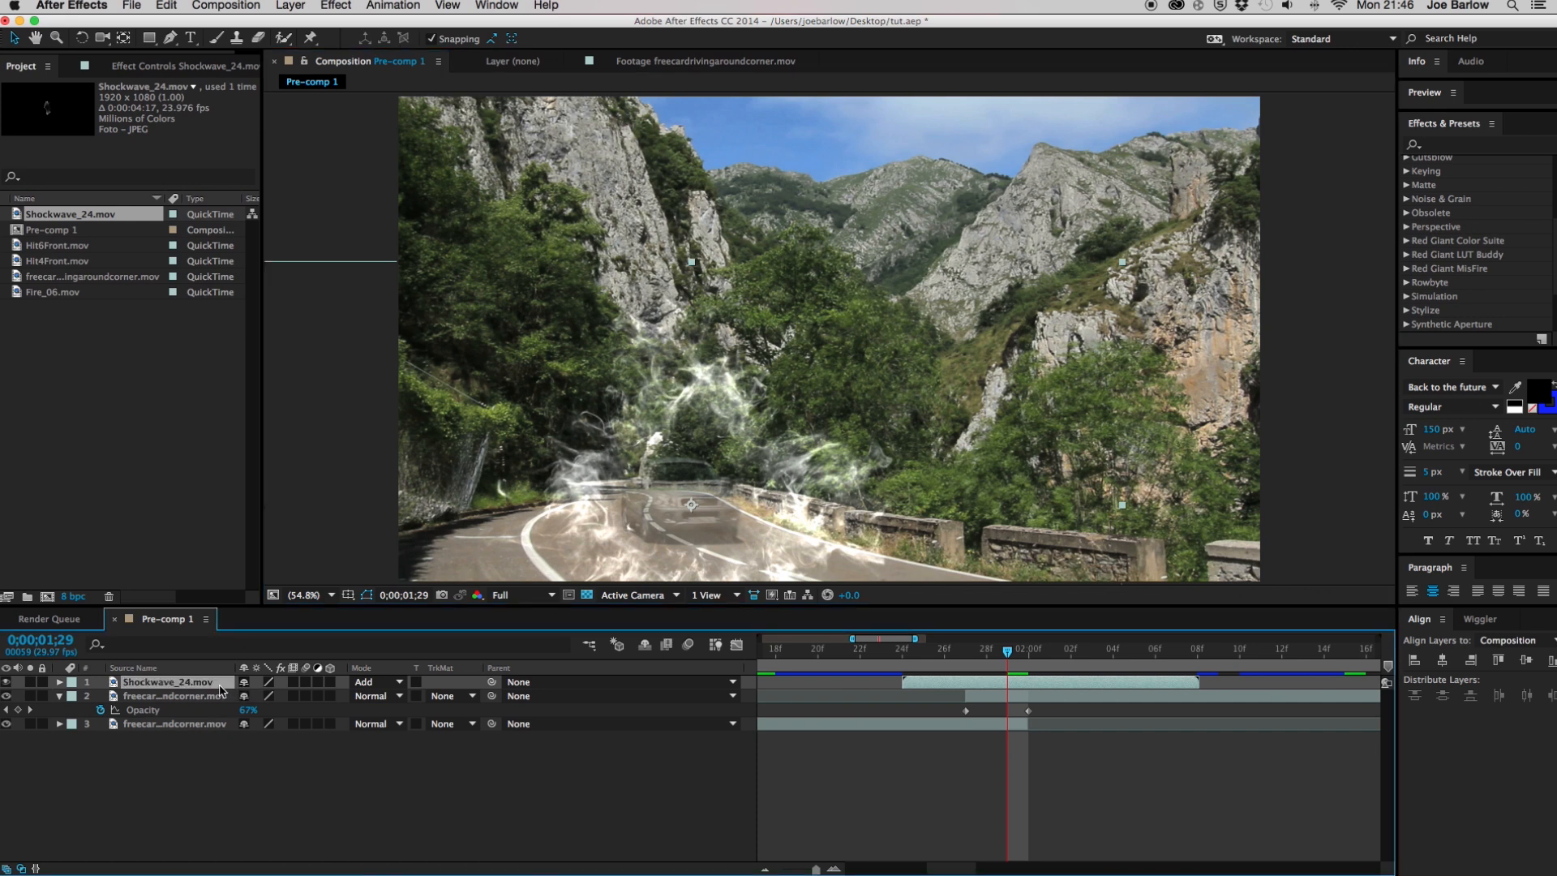
{"action": "key", "text": "s"}
{"action": "left_click_drag", "start_coordinate": [266, 696], "coordinate": [227, 698]}
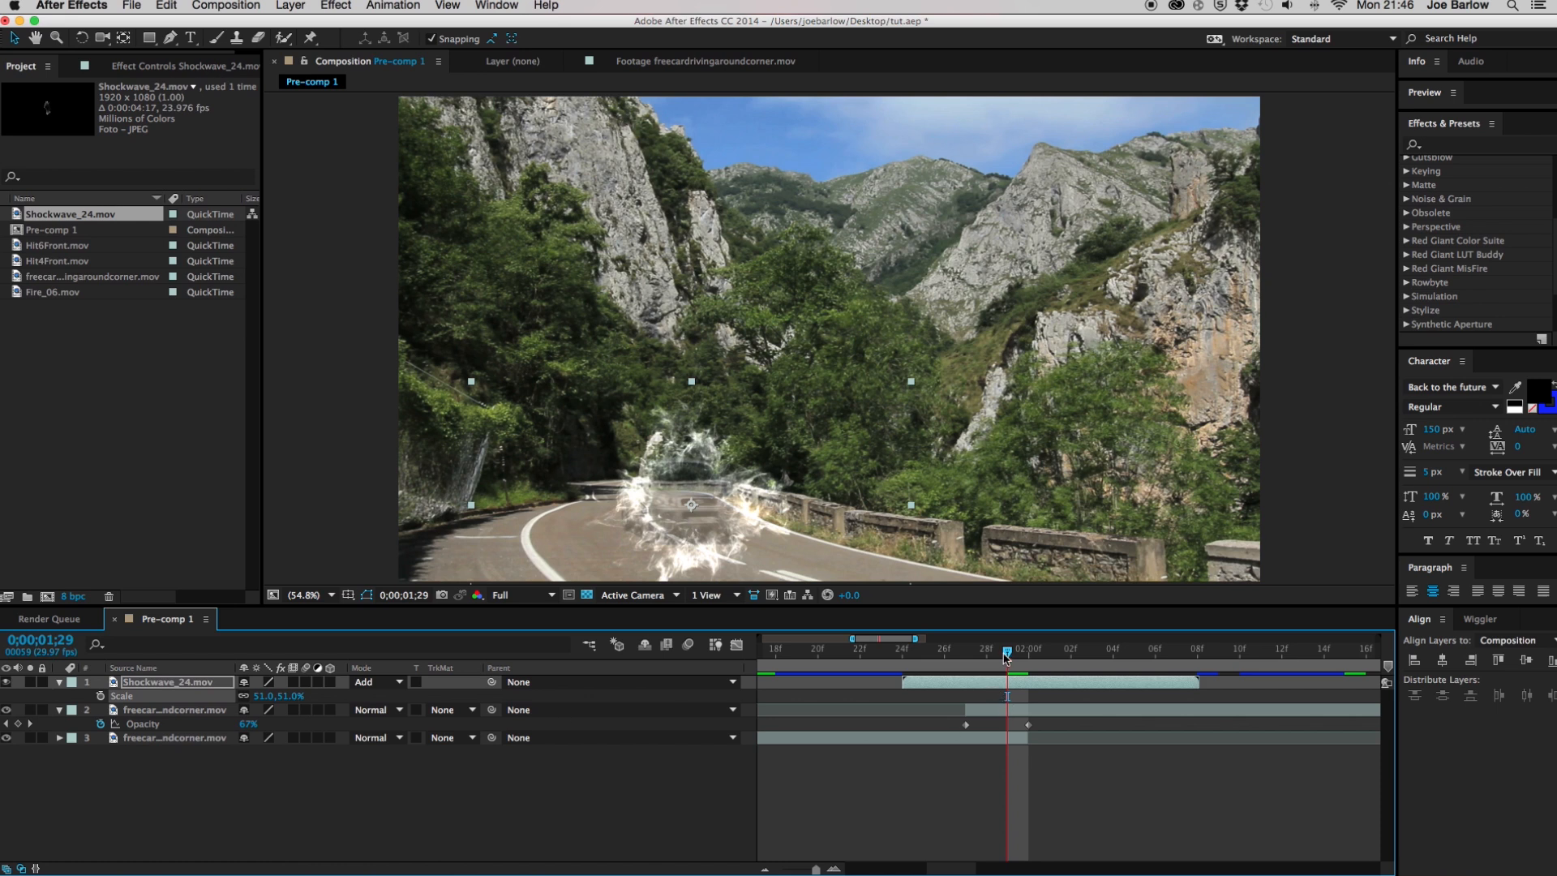
Play the disappearance from the start of the shockwave to check its timing and size against the car
{"action": "left_click_drag", "start_coordinate": [985, 657], "coordinate": [933, 661]}
{"action": "key", "text": "space"}
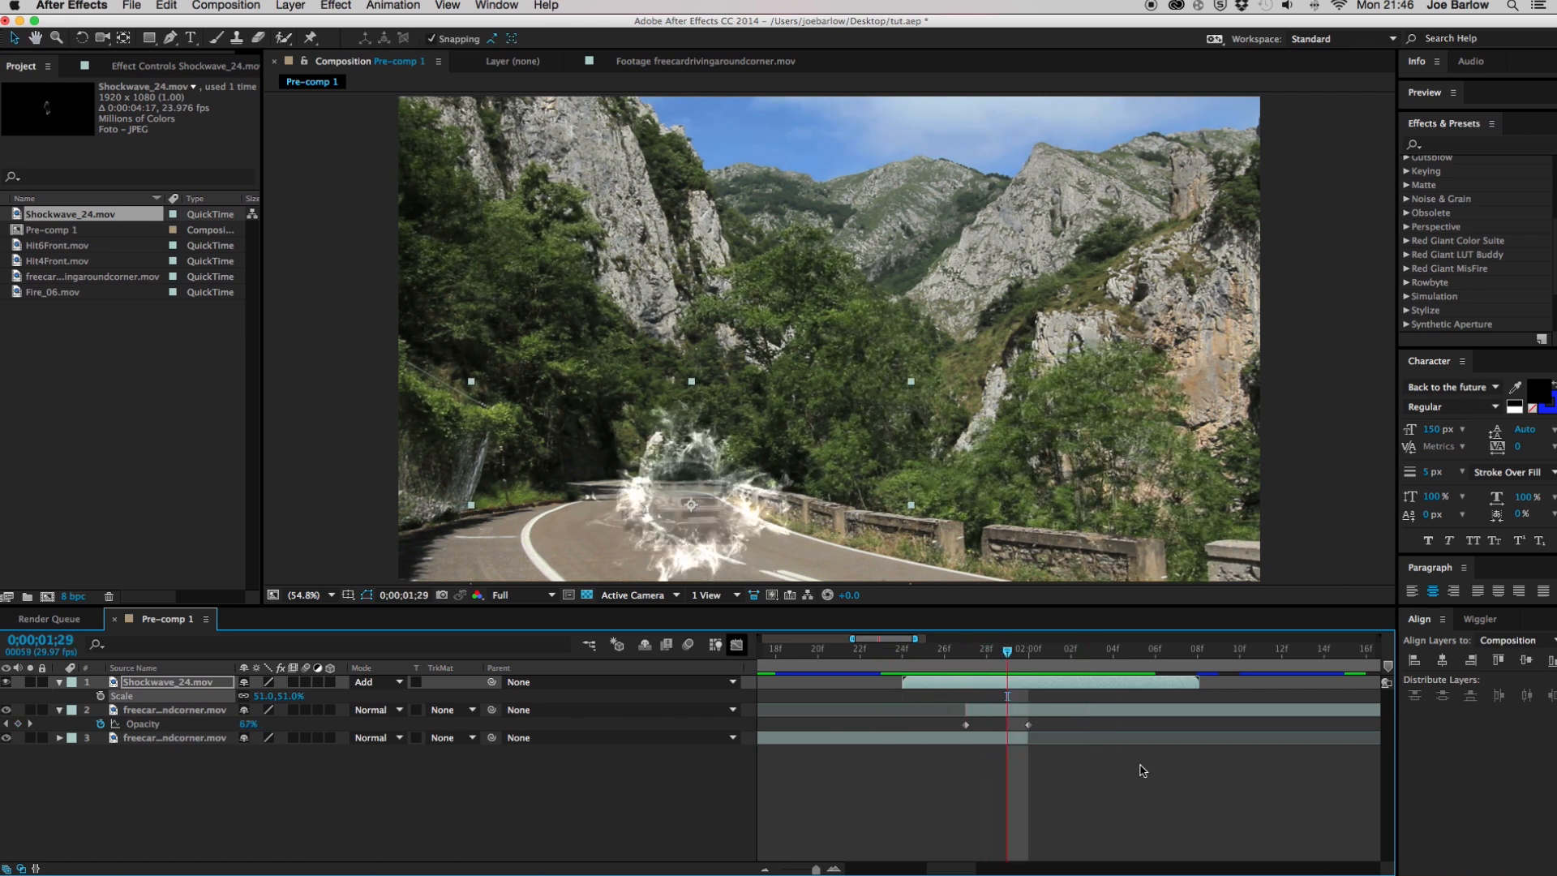
{"action": "left_click", "coordinate": [1156, 783]}
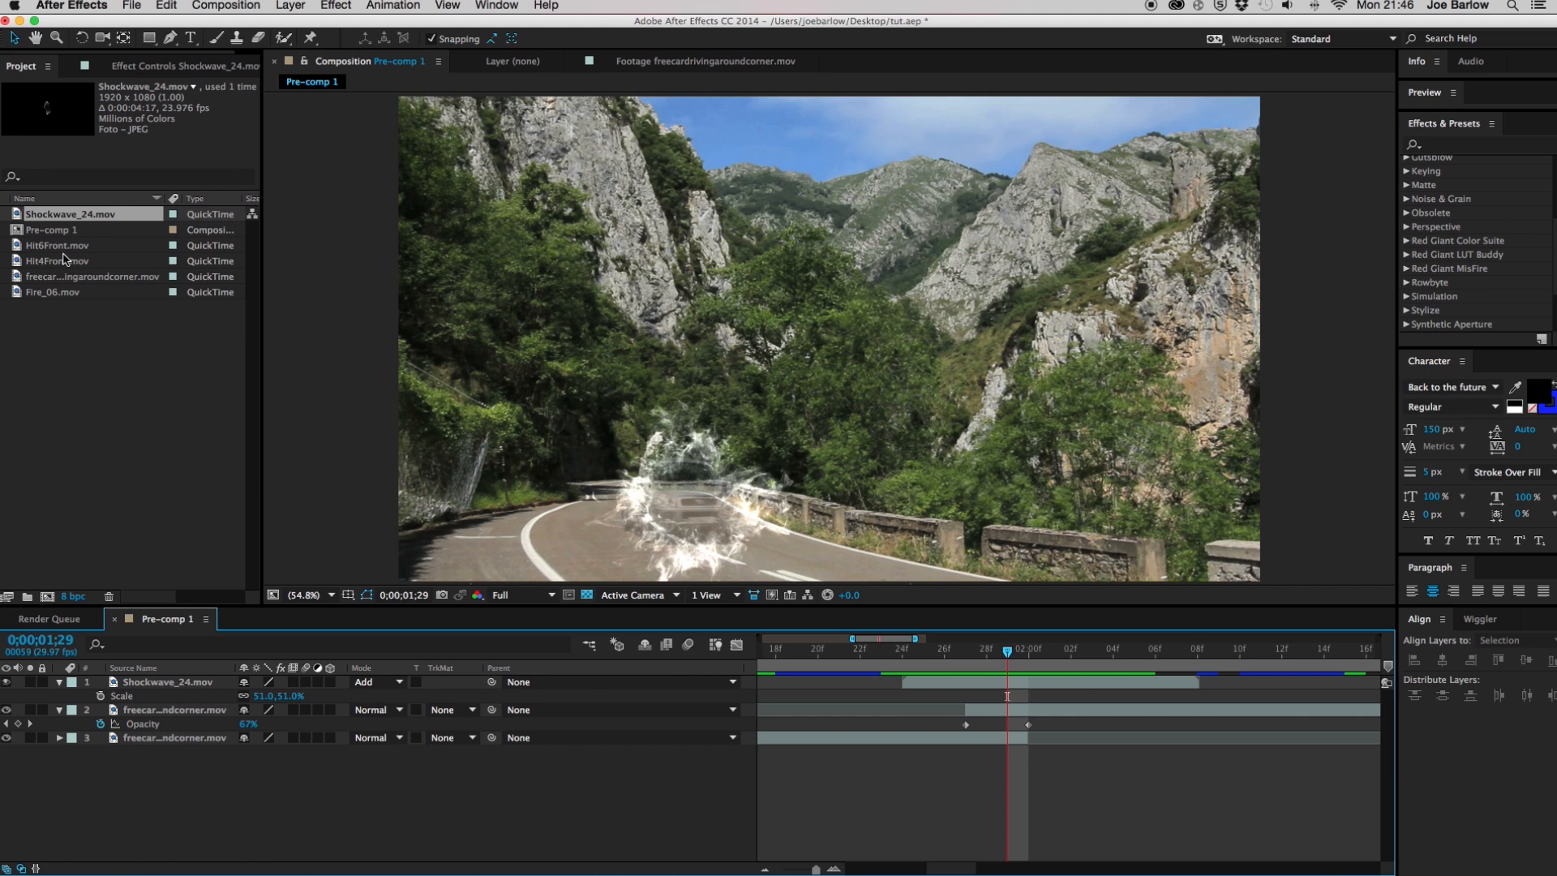
Add Hit4Front.mov as the top layer of Pre-comp 1 and shorten it with Time Stretch
{"action": "left_click", "coordinate": [66, 261]}
{"action": "left_click_drag", "start_coordinate": [67, 264], "coordinate": [140, 685]}
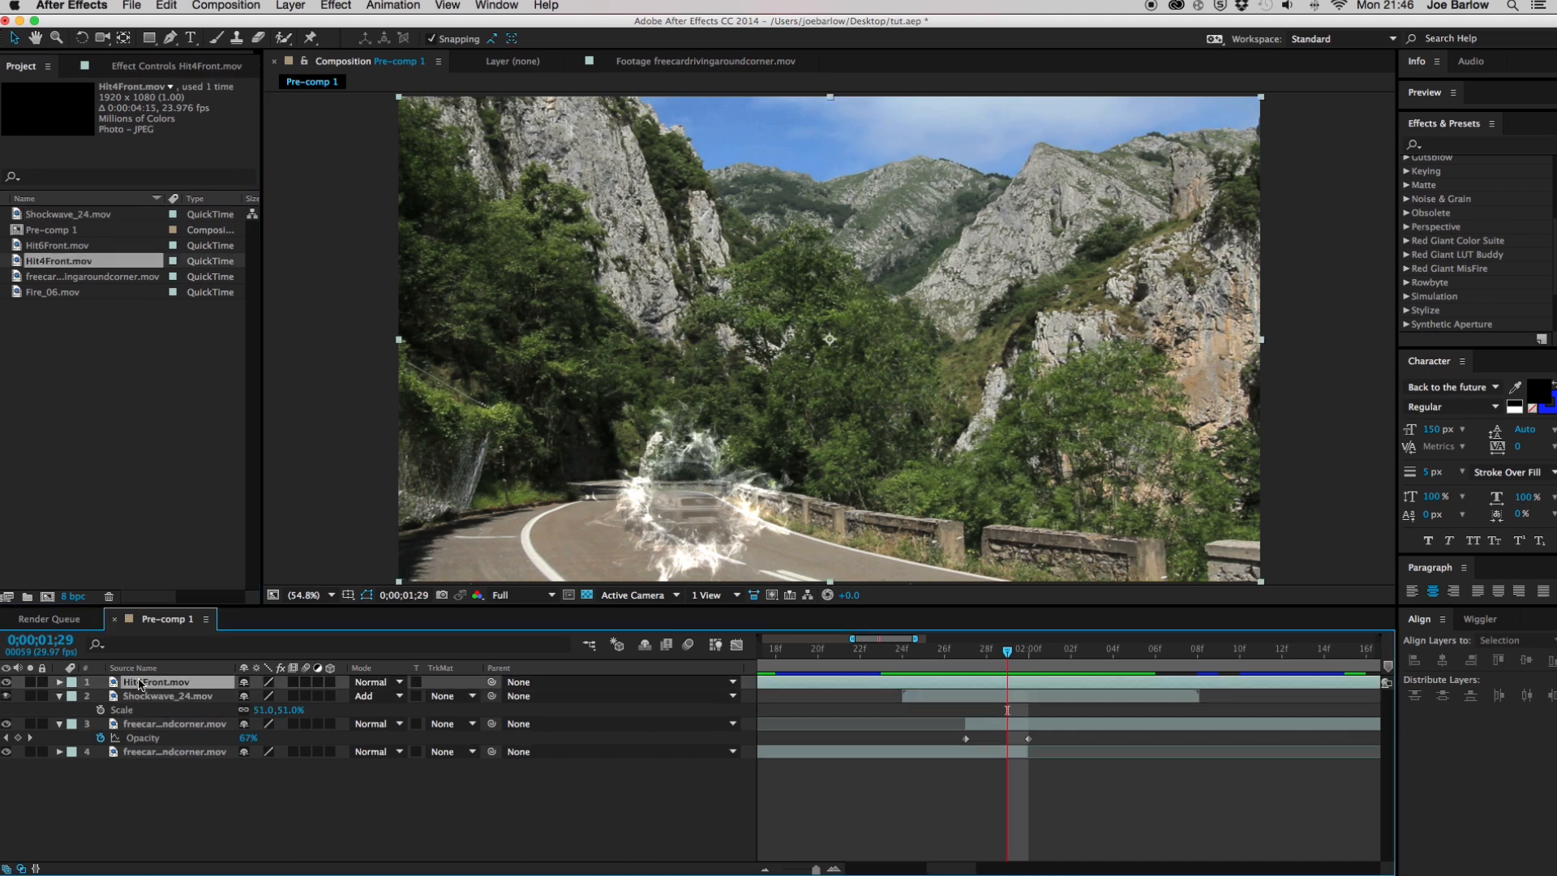
{"action": "right_click", "coordinate": [872, 688]}
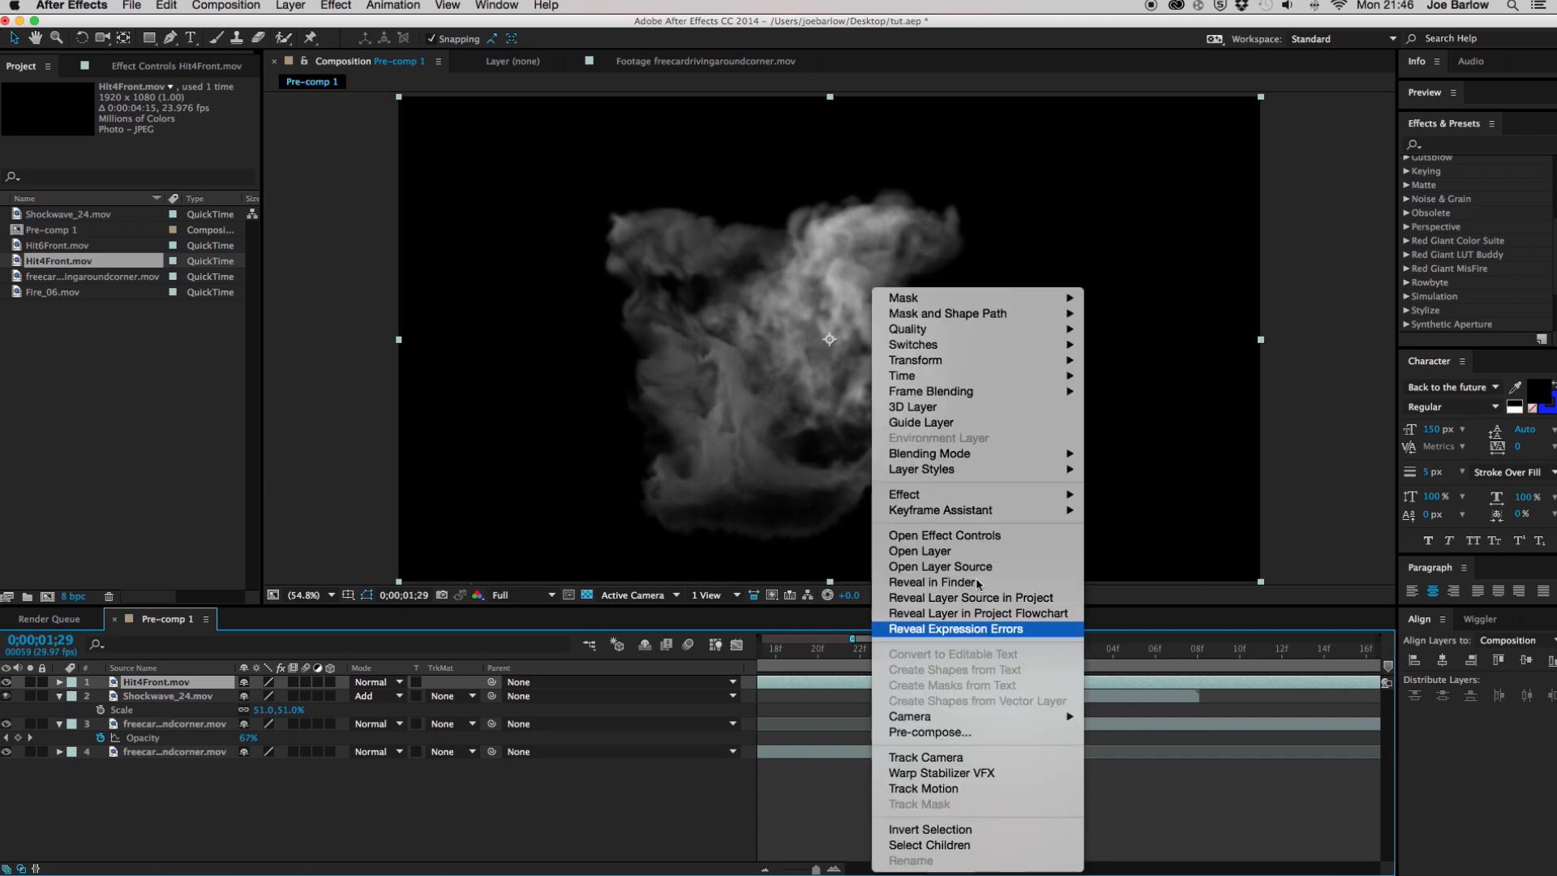
{"action": "mouse_move", "coordinate": [974, 376]}
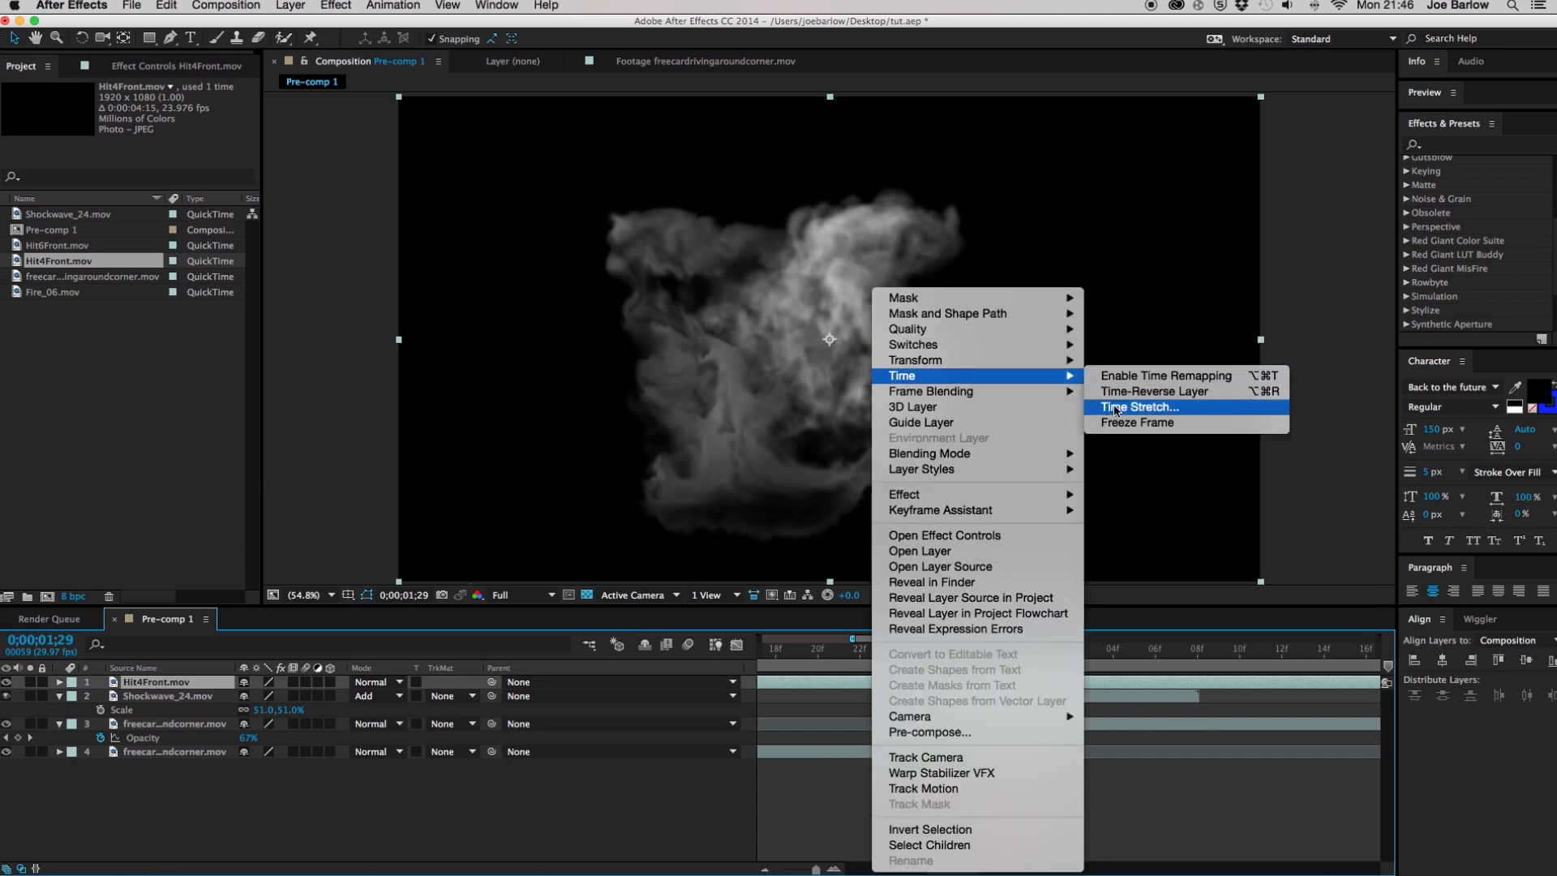
{"action": "left_click", "coordinate": [1117, 408]}
{"action": "key", "text": "Return"}
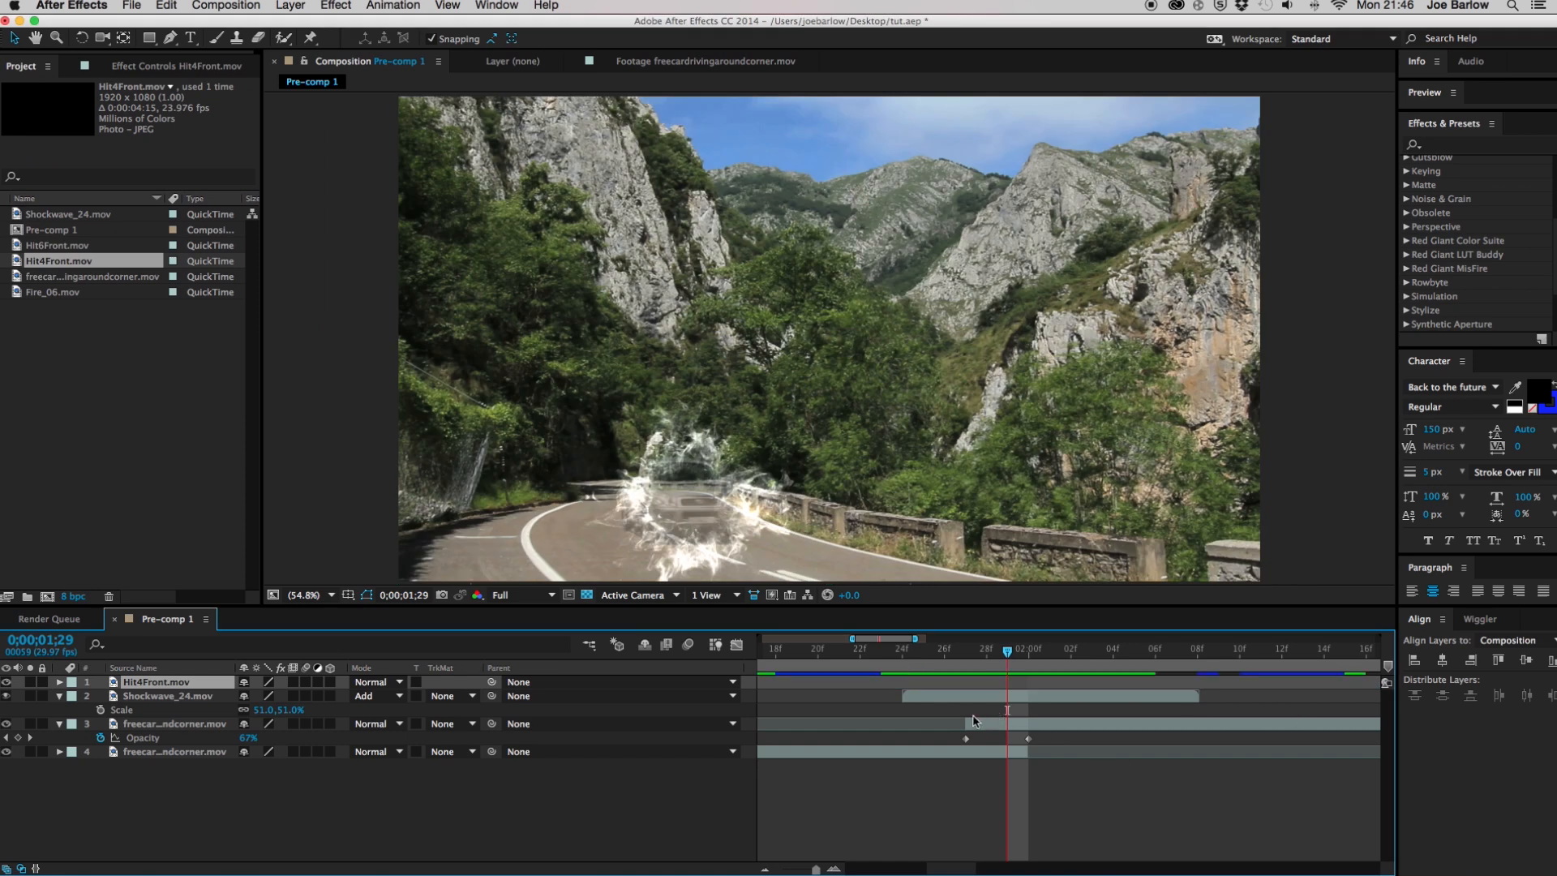
Start the Hit4Front.mov layer at 0;00;01;23 and set its blending mode to Add
{"action": "key", "text": "["}
{"action": "left_click_drag", "start_coordinate": [1030, 681], "coordinate": [923, 655]}
{"action": "left_click", "coordinate": [380, 684]}
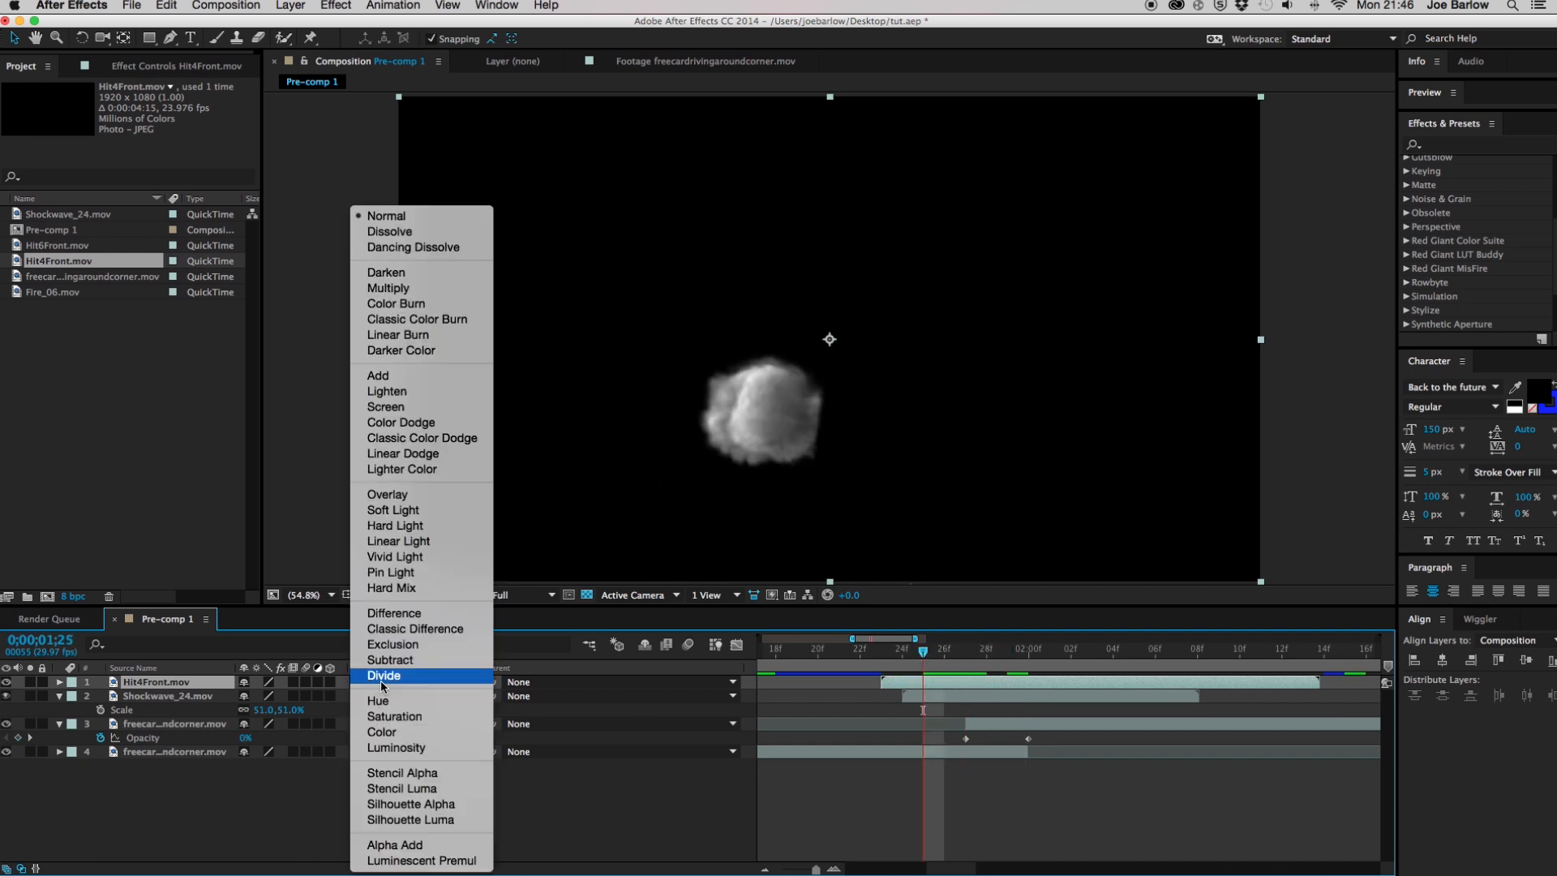
{"action": "left_click", "coordinate": [380, 381]}
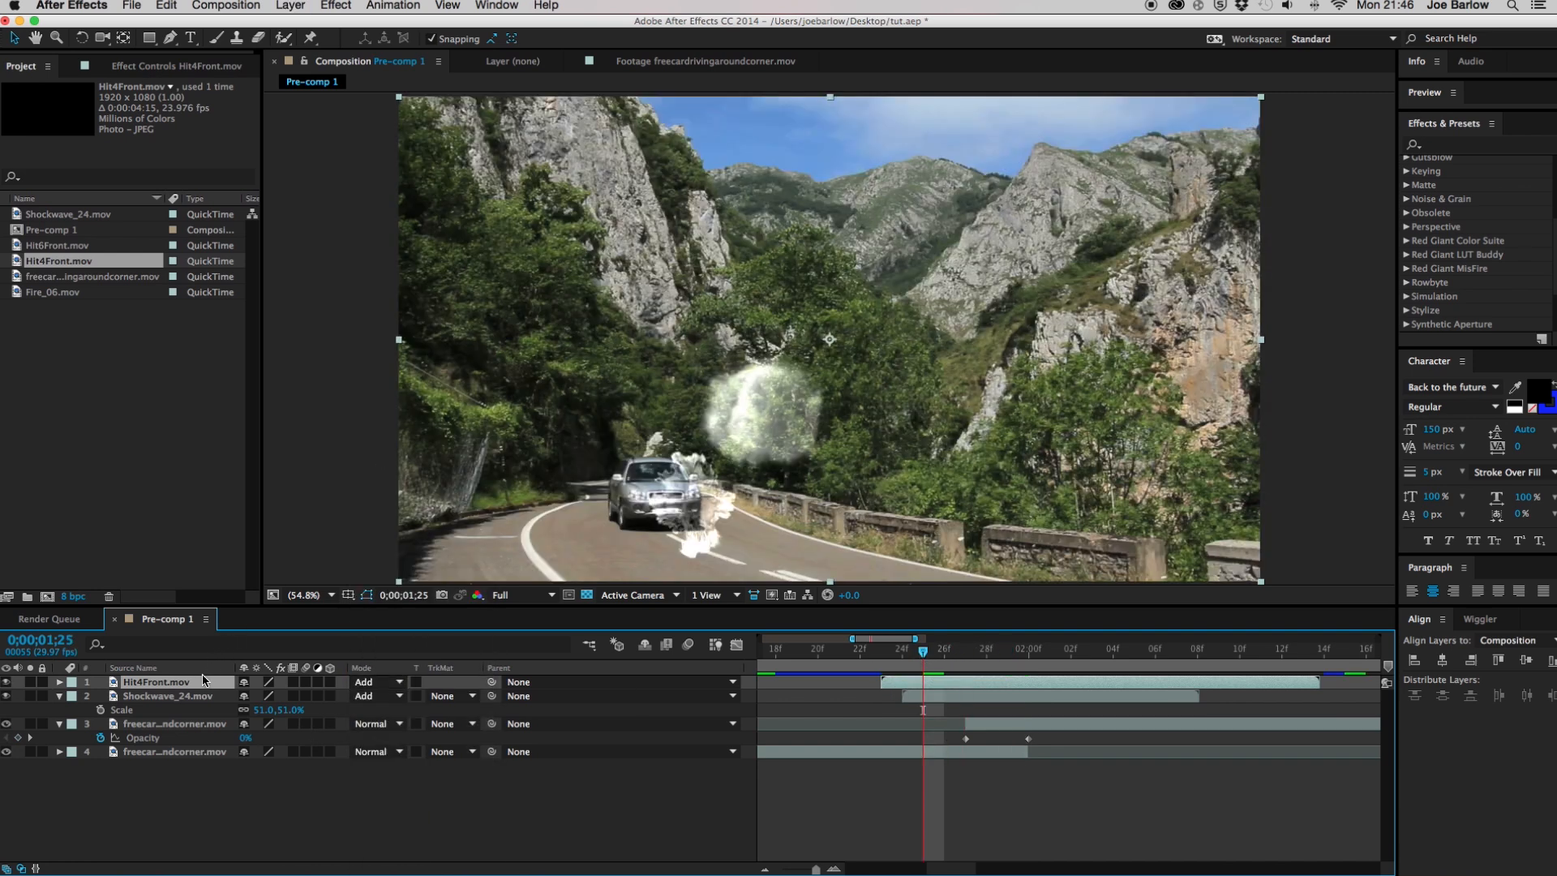
Scale the Hit4Front.mov layer to 43% and position its smoke burst over the spot where the car vanishes
{"action": "key", "text": "s"}
{"action": "left_click_drag", "start_coordinate": [259, 698], "coordinate": [231, 699]}
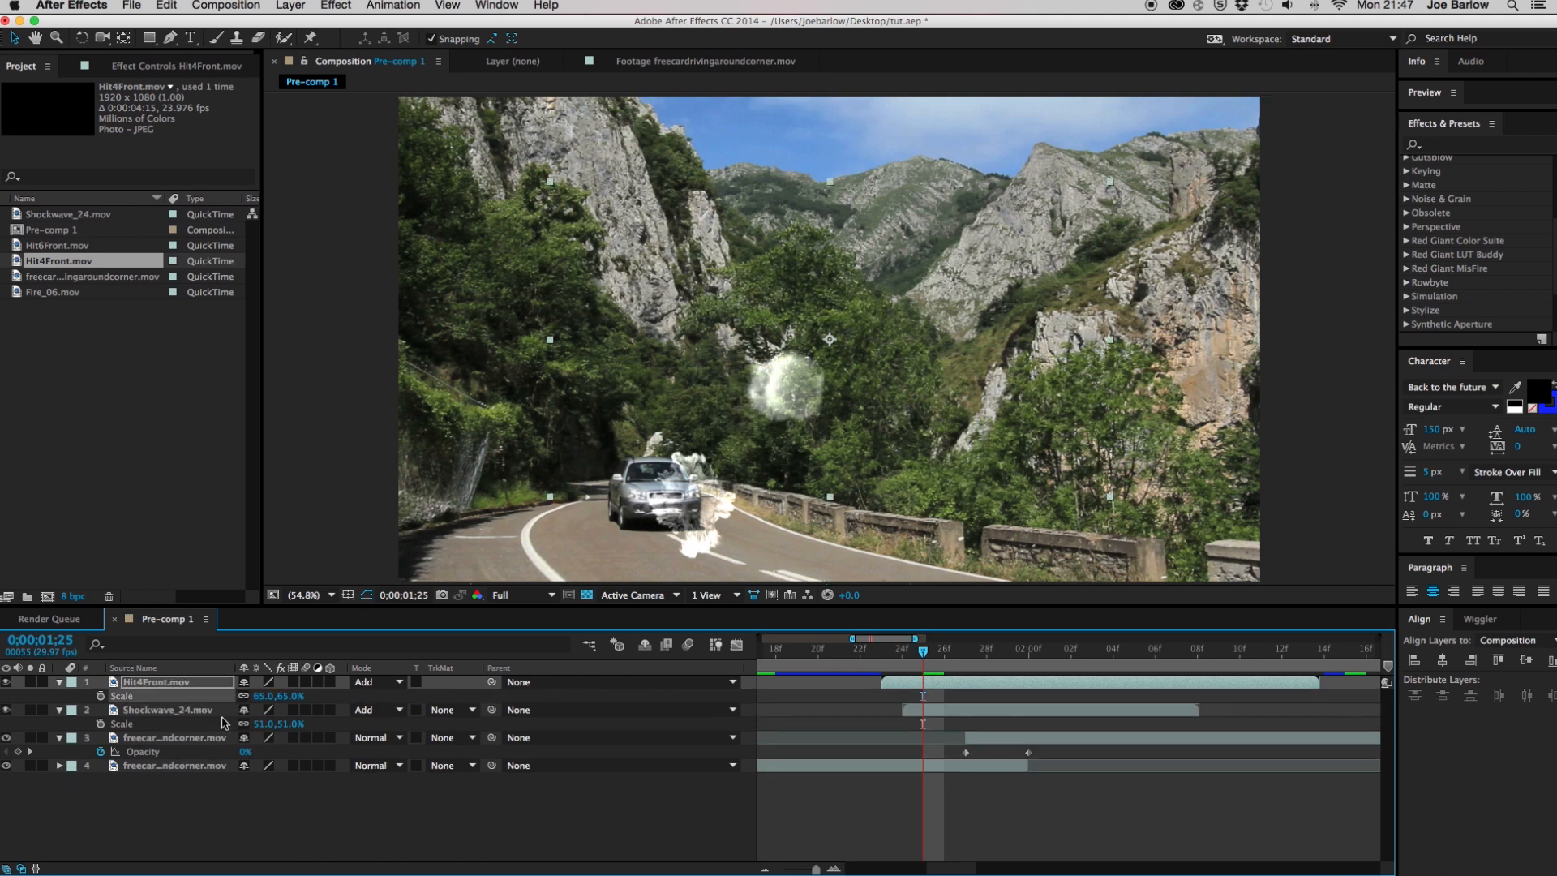
{"action": "left_click_drag", "start_coordinate": [803, 392], "coordinate": [713, 519]}
{"action": "left_click_drag", "start_coordinate": [926, 653], "coordinate": [1050, 663]}
{"action": "left_click_drag", "start_coordinate": [268, 696], "coordinate": [250, 696]}
{"action": "left_click_drag", "start_coordinate": [704, 458], "coordinate": [678, 481]}
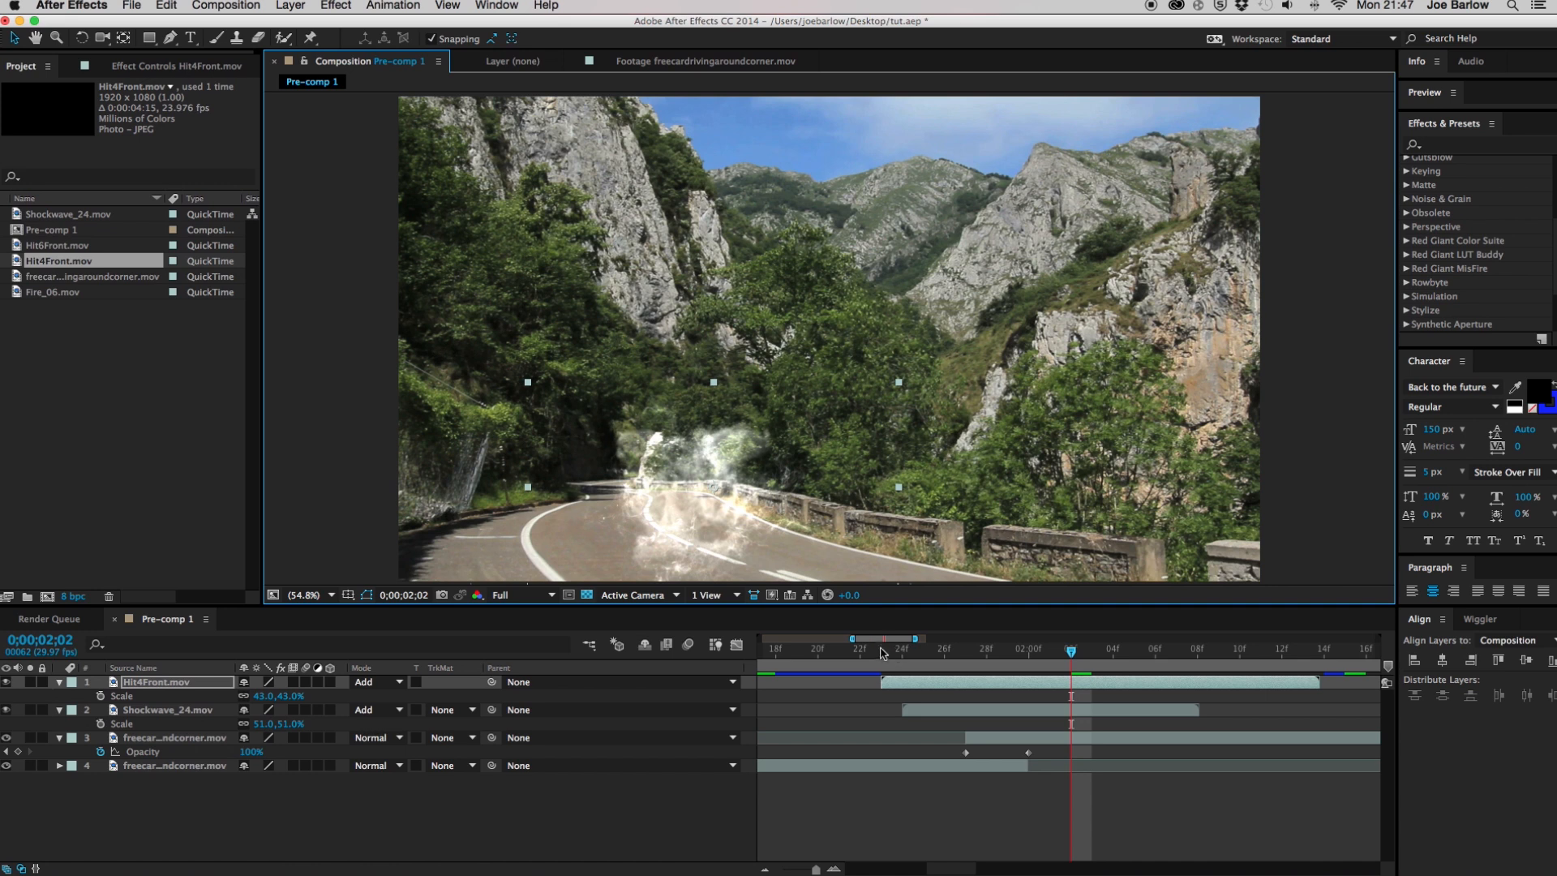
Replay the transition from 0;00;01;23 to check the smoke hit combined with the shockwave
{"action": "key", "text": "space"}
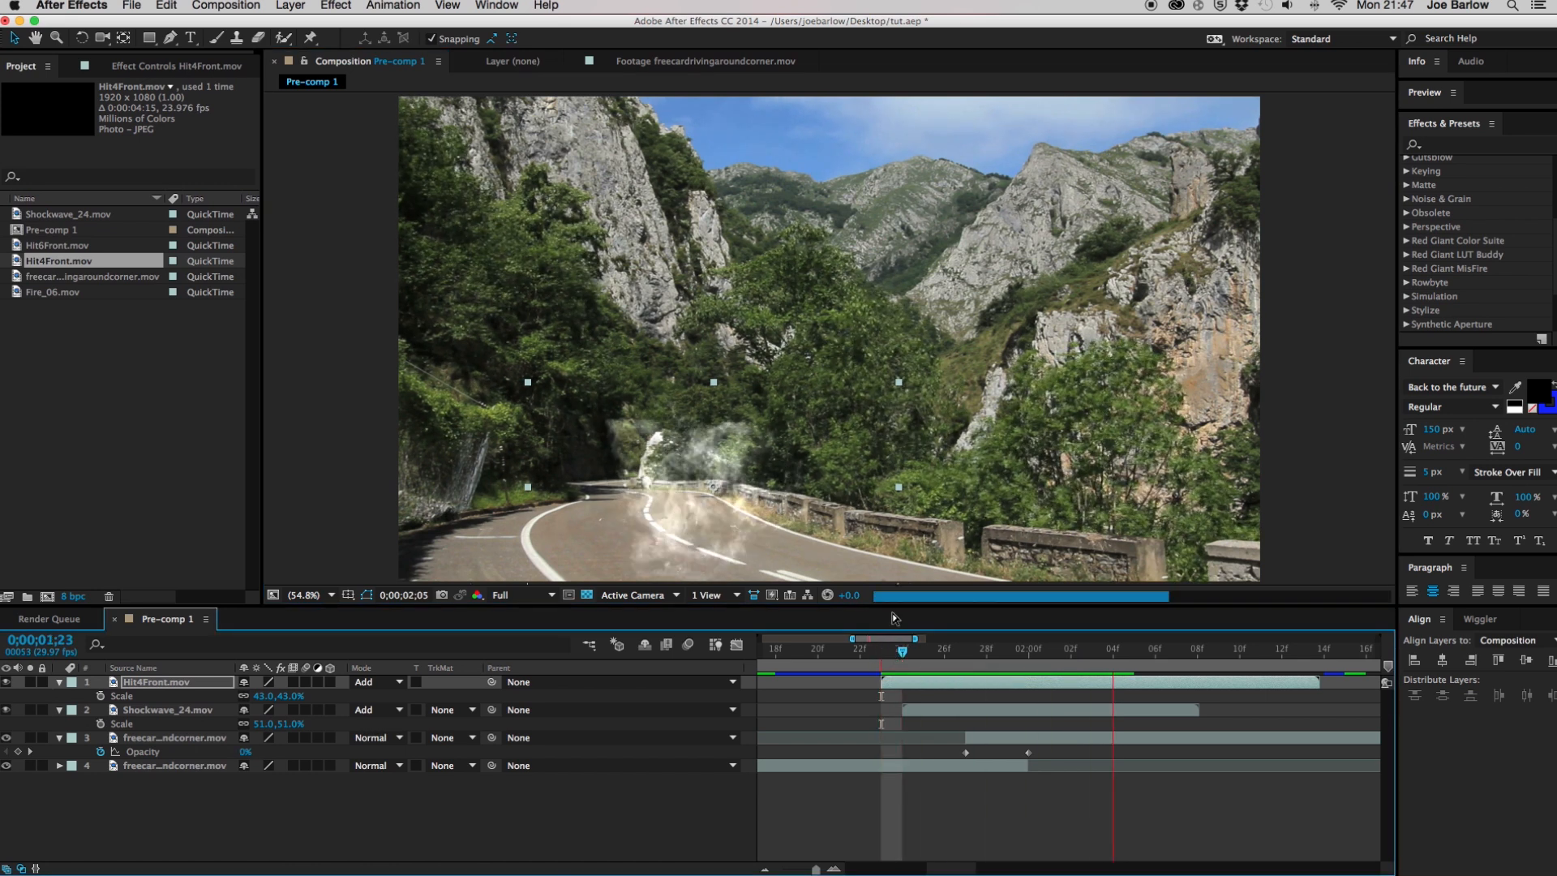
{"action": "left_click", "coordinate": [888, 657]}
{"action": "key", "text": "space"}
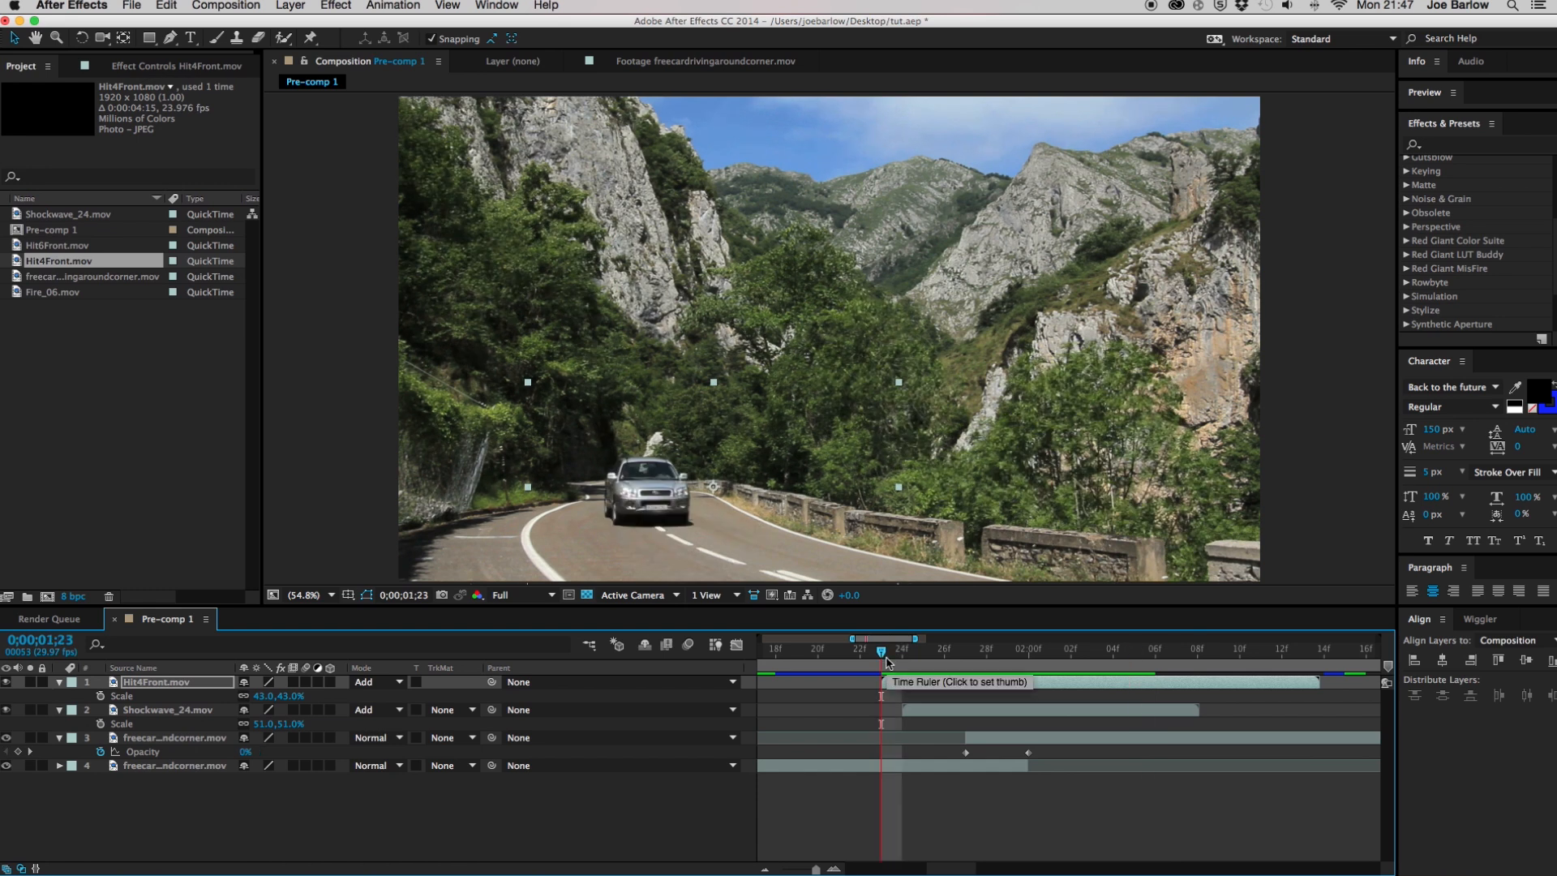
{"action": "left_click", "coordinate": [876, 658]}
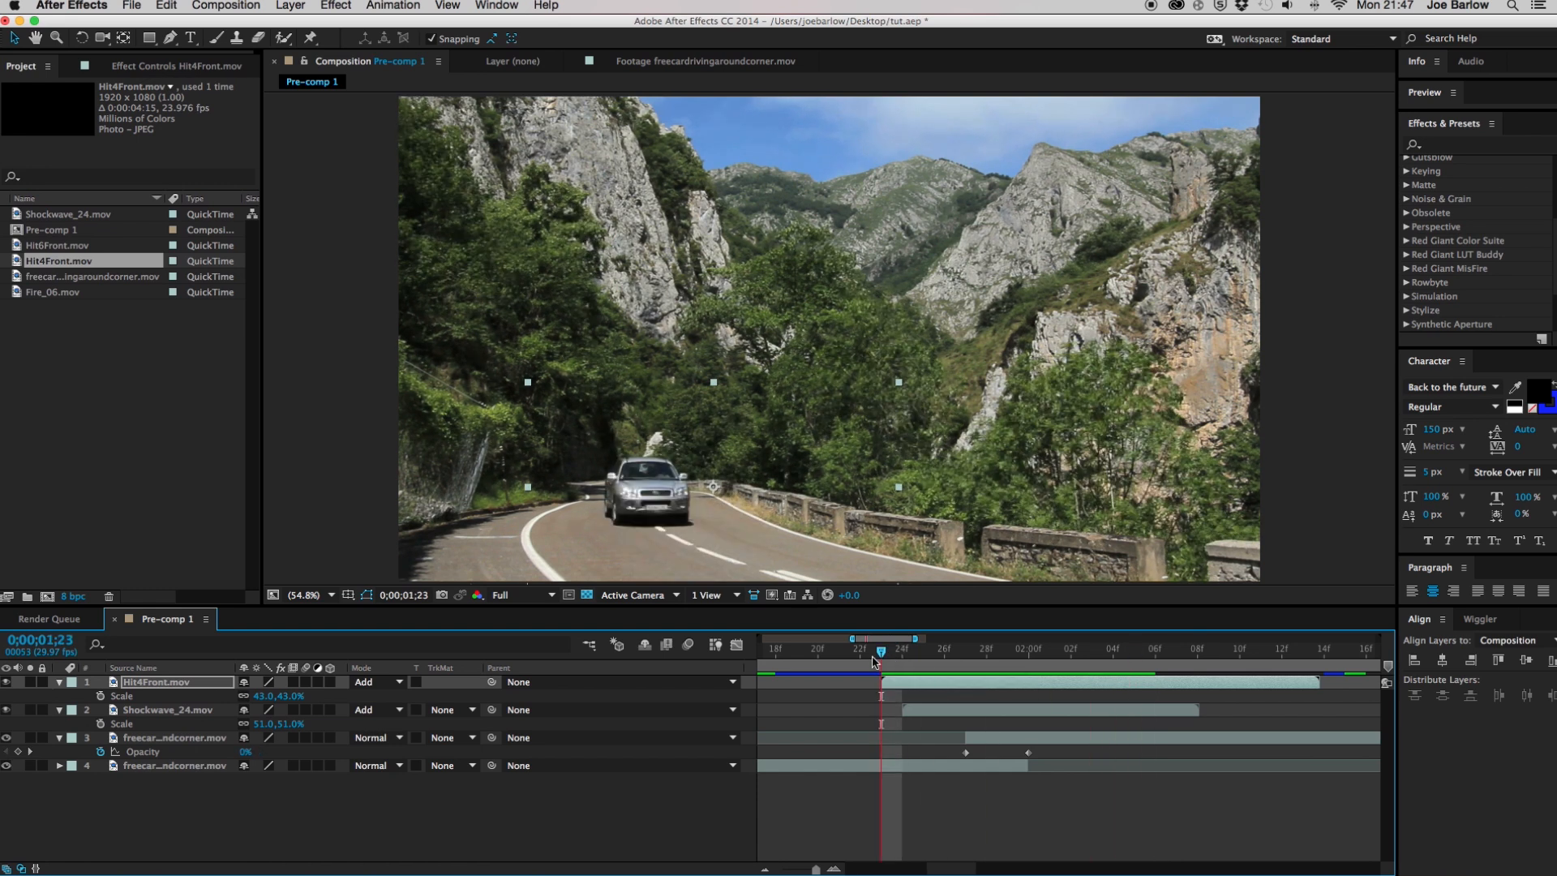
{"action": "key", "text": "space"}
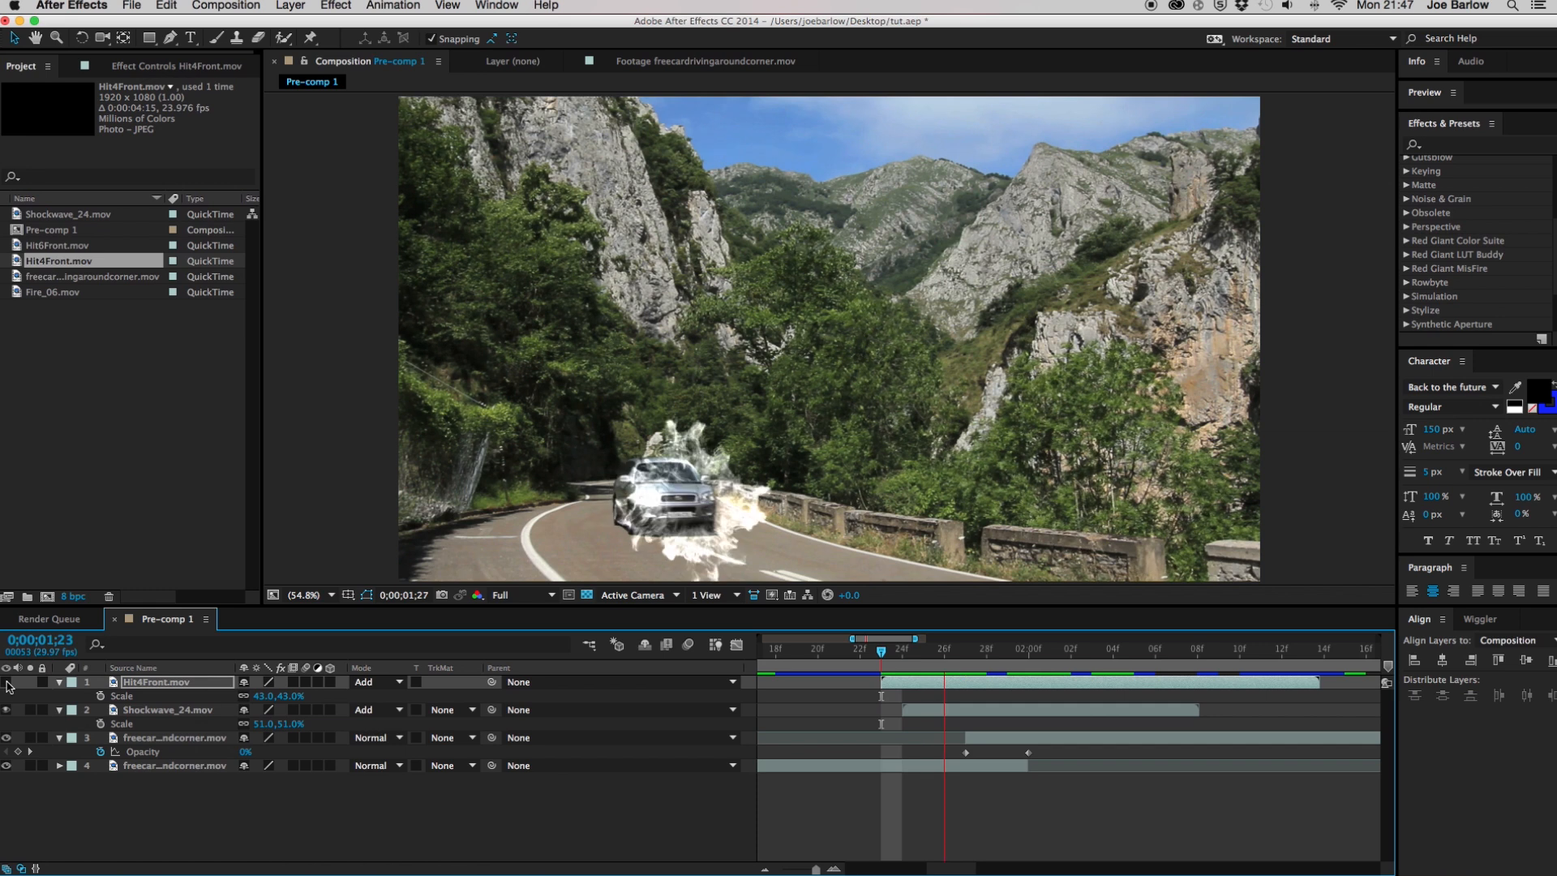
Preview the transition with the Shockwave_24.mov layer hidden, and replay it with that layer shown again to compare
{"action": "left_click", "coordinate": [7, 710]}
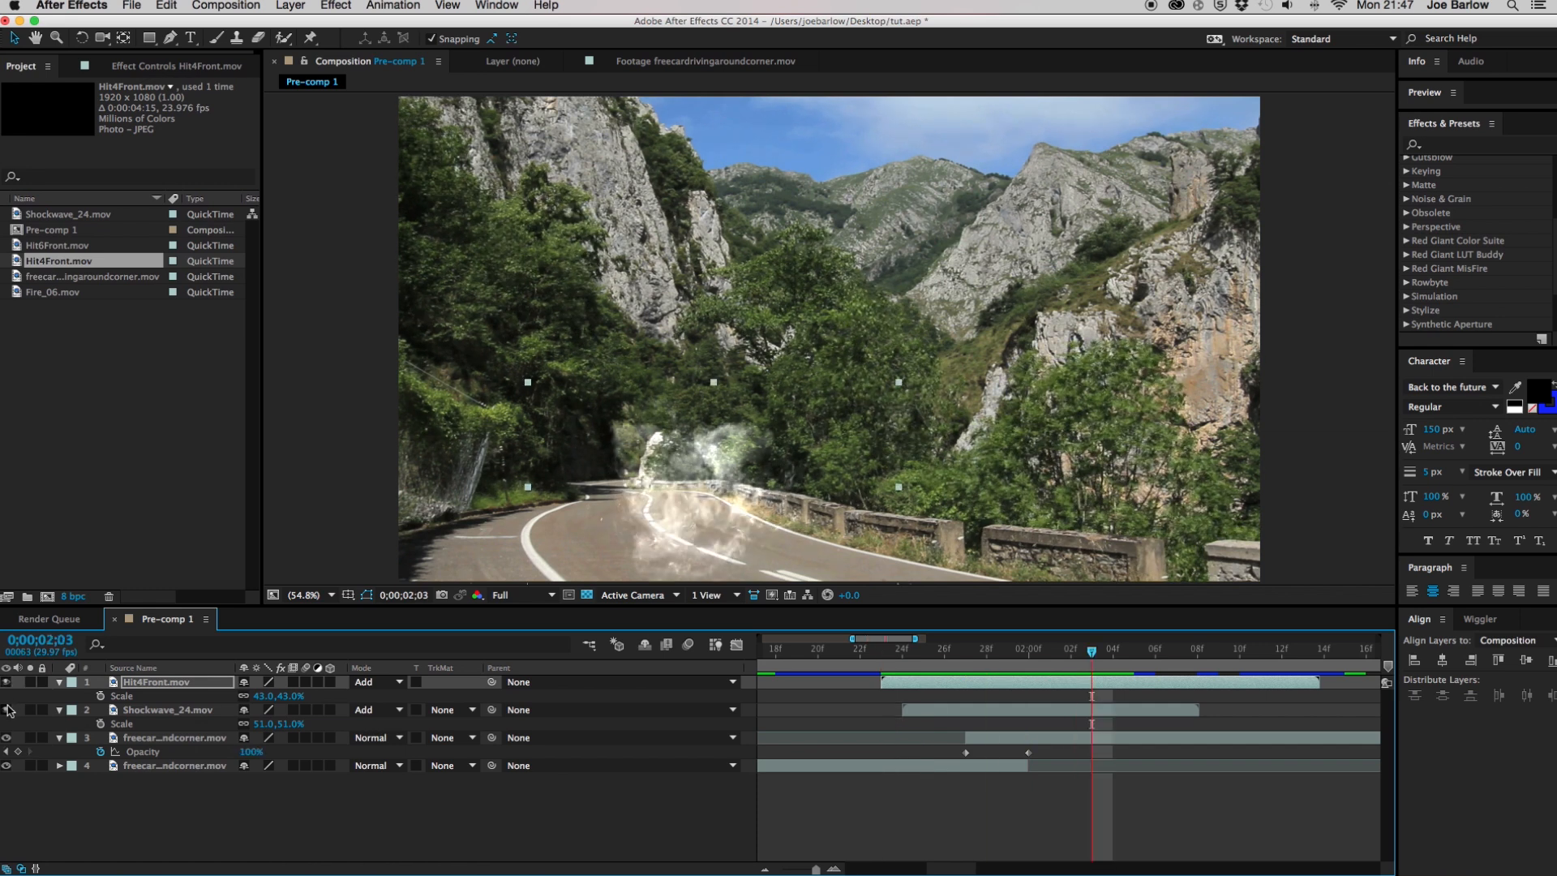
{"action": "left_click", "coordinate": [884, 654]}
{"action": "key", "text": "space"}
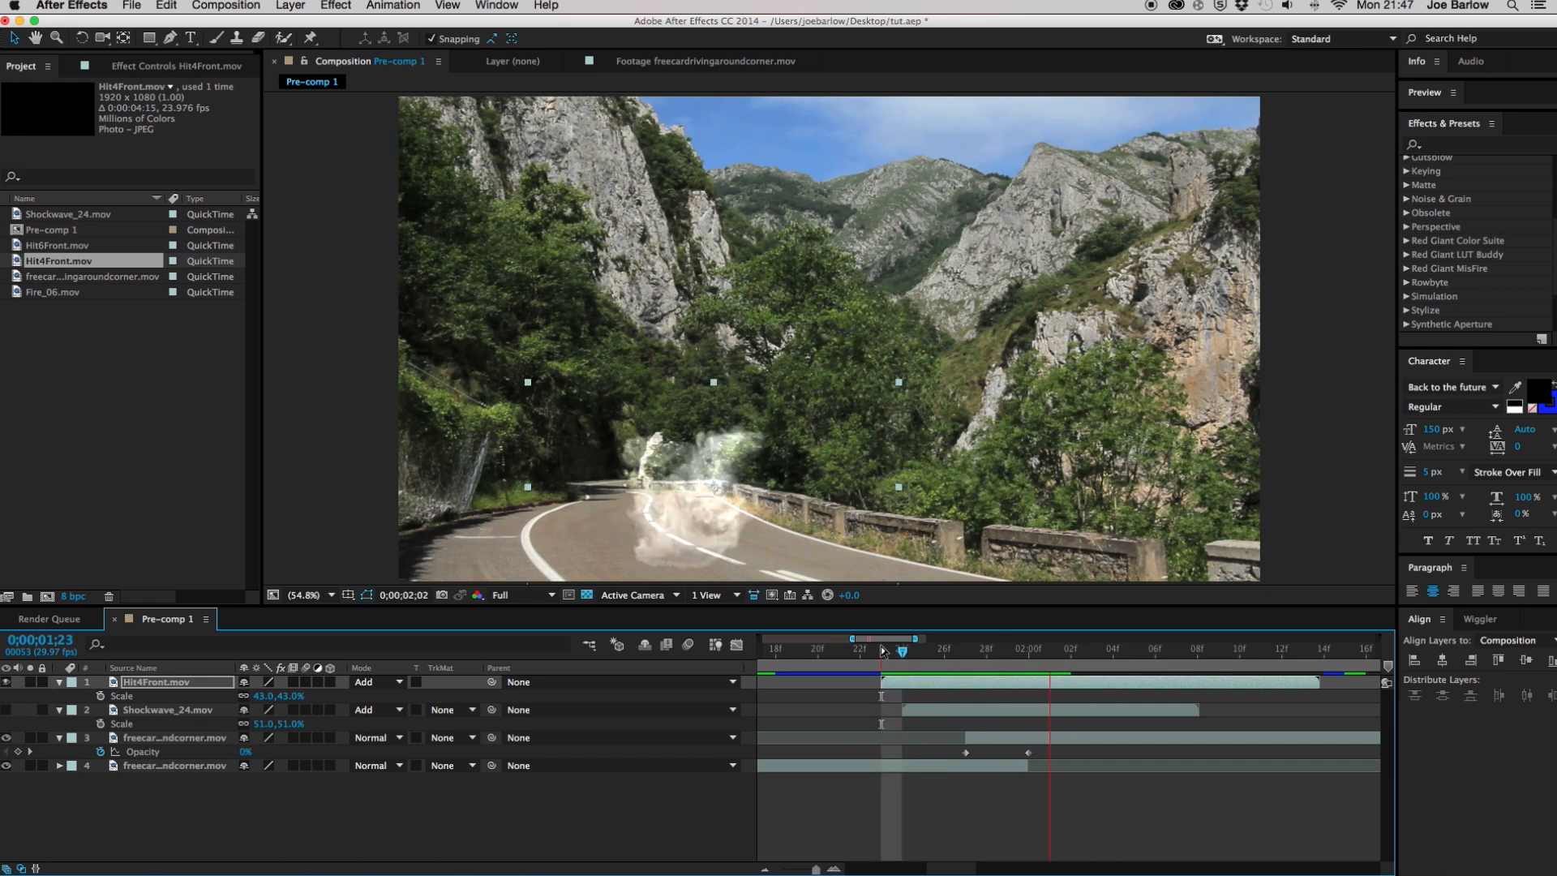
{"action": "left_click", "coordinate": [6, 709]}
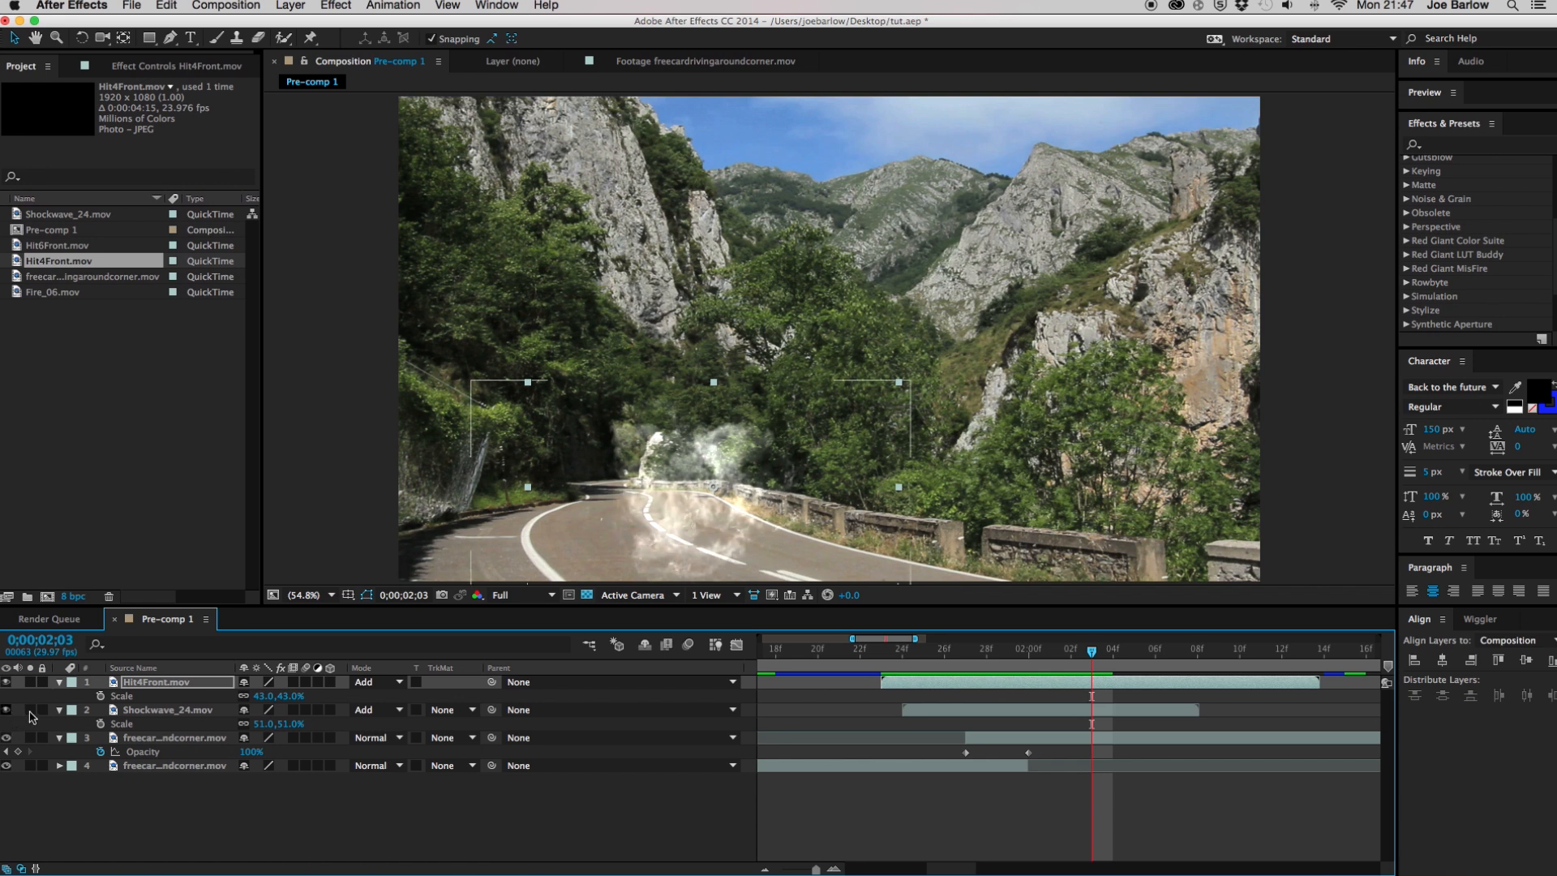
{"action": "left_click", "coordinate": [886, 653]}
{"action": "key", "text": "space"}
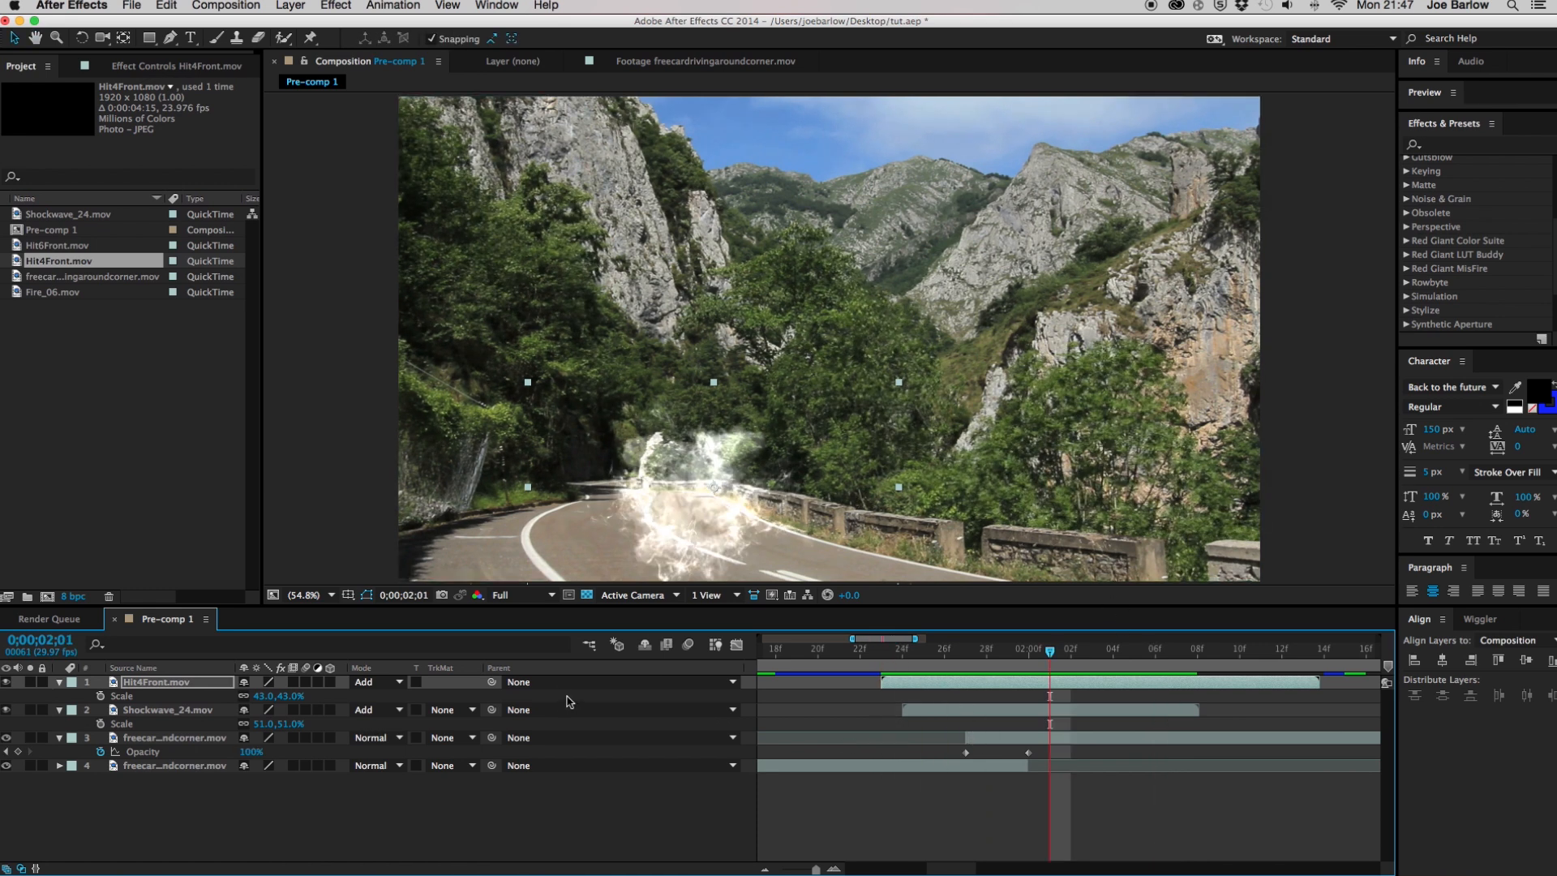
Add Hit6Front.mov as the top layer and reverse and shorten it with a Time Stretch factor of -15
{"action": "left_click", "coordinate": [41, 248]}
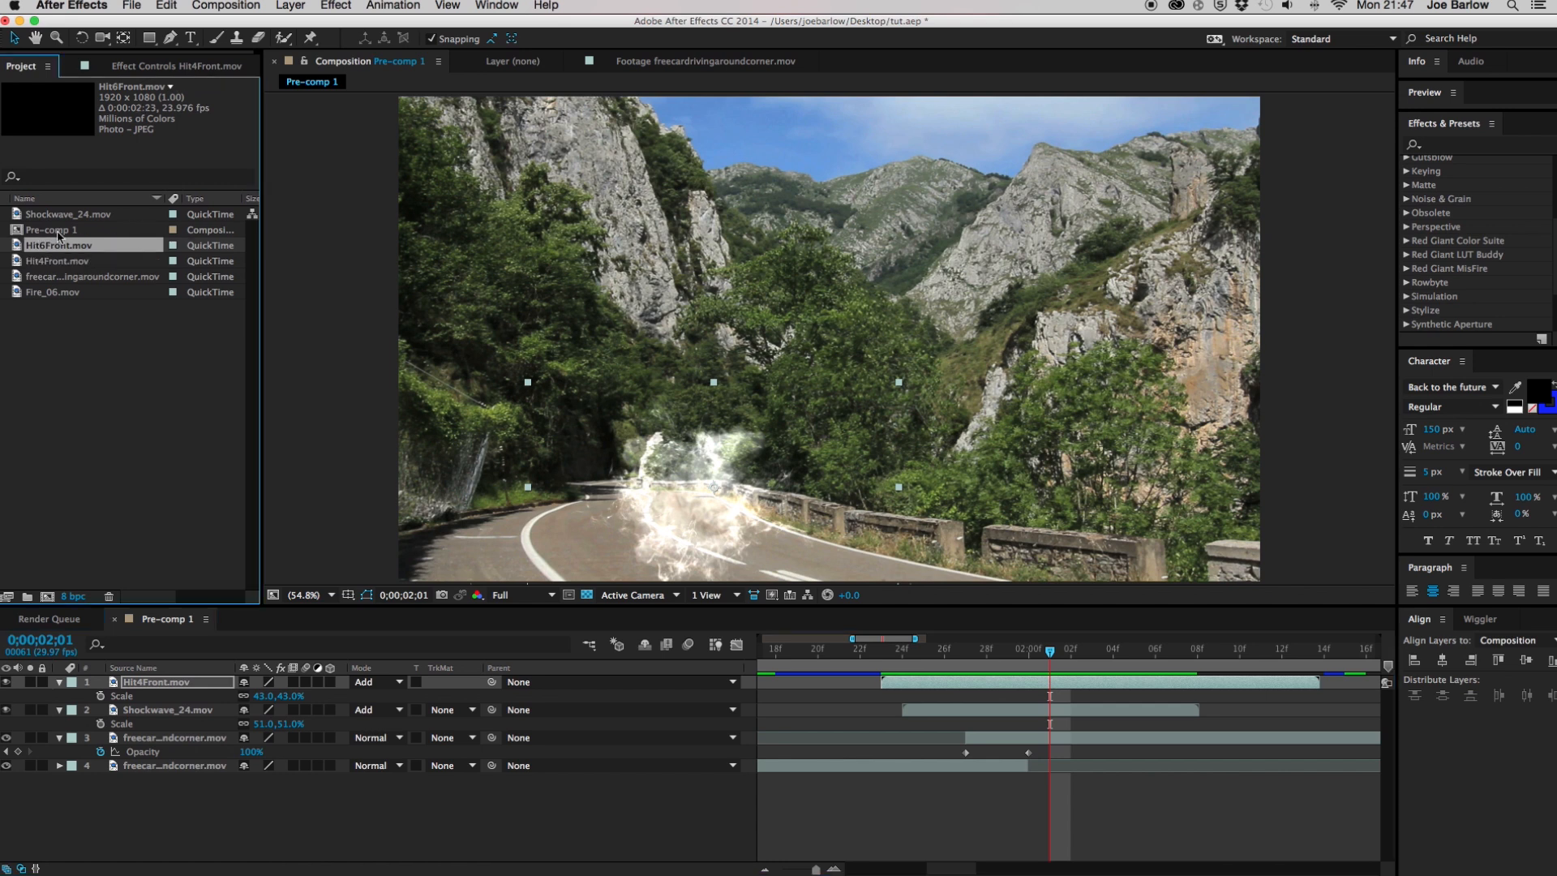
{"action": "left_click_drag", "start_coordinate": [162, 610], "coordinate": [1229, 734]}
{"action": "right_click", "coordinate": [1088, 689]}
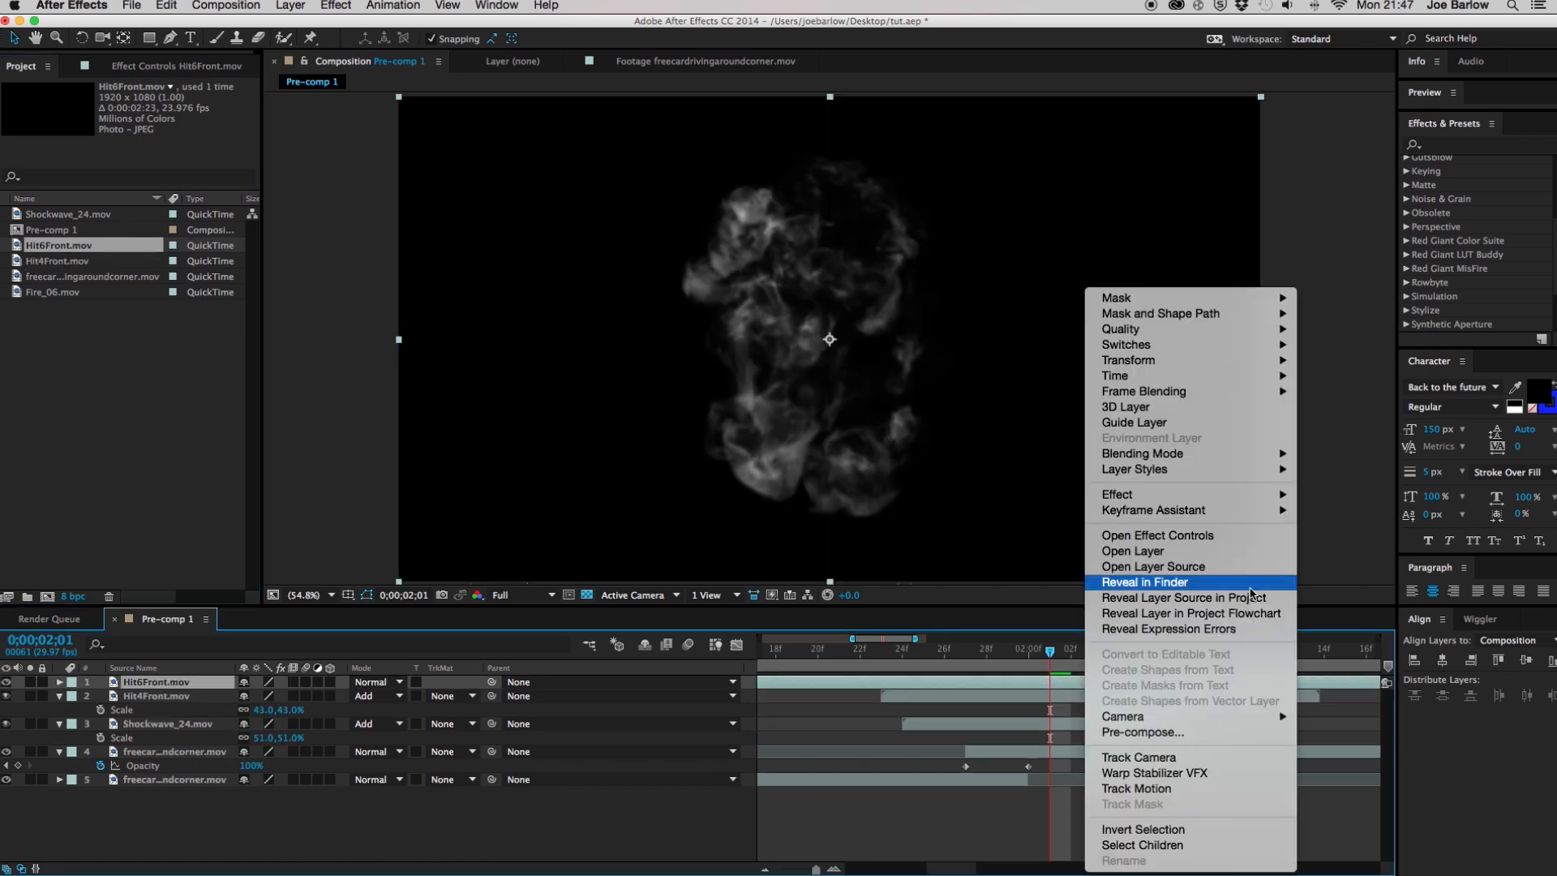
{"action": "mouse_move", "coordinate": [1224, 375]}
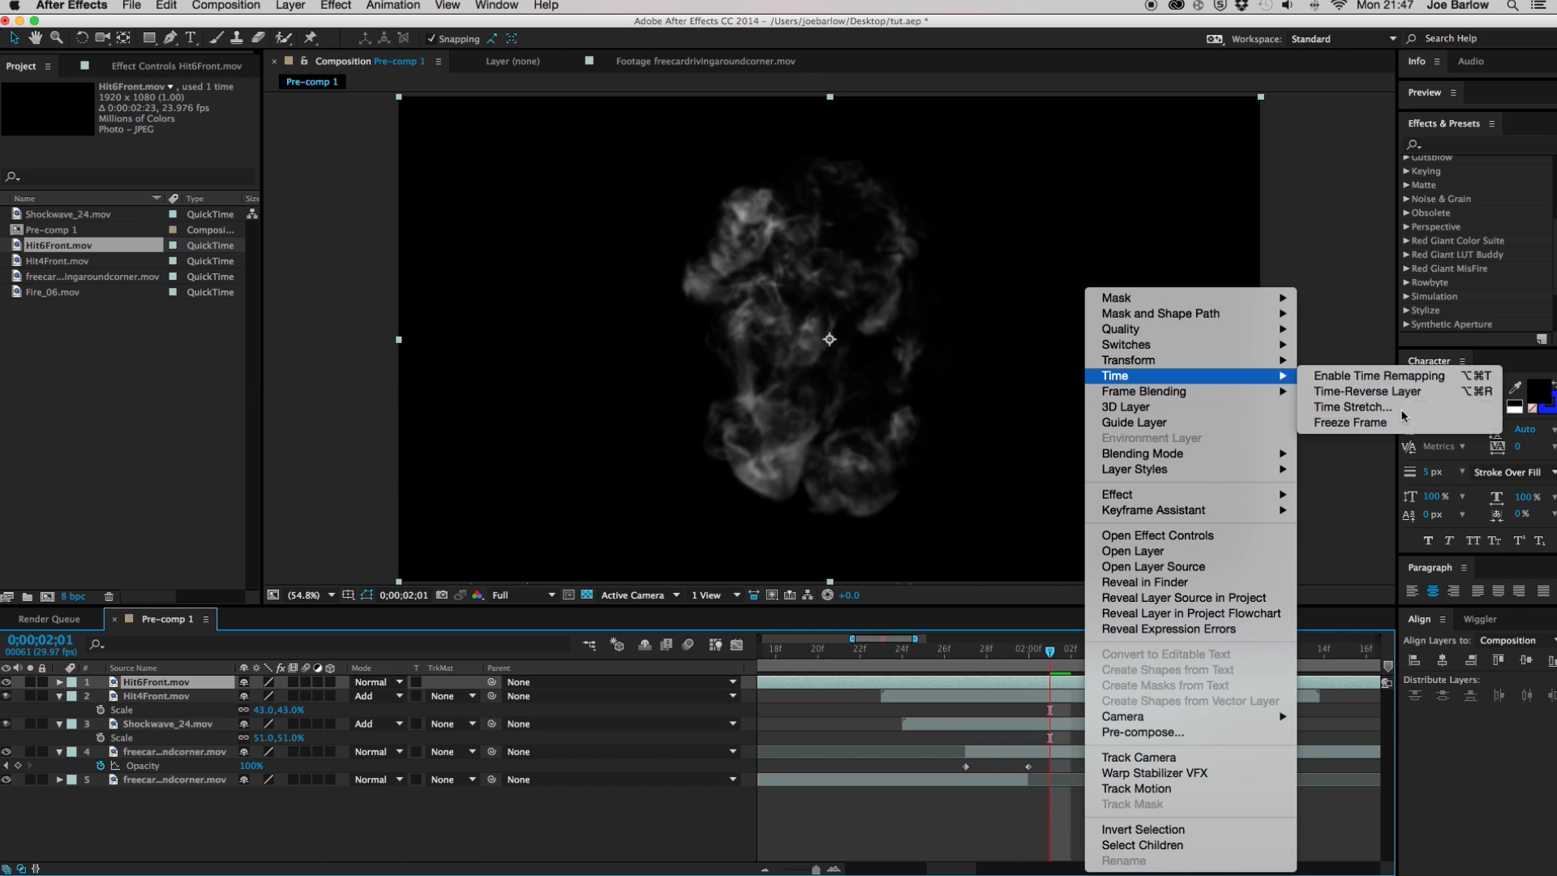
{"action": "left_click", "coordinate": [1370, 408]}
{"action": "type", "text": "-15"}
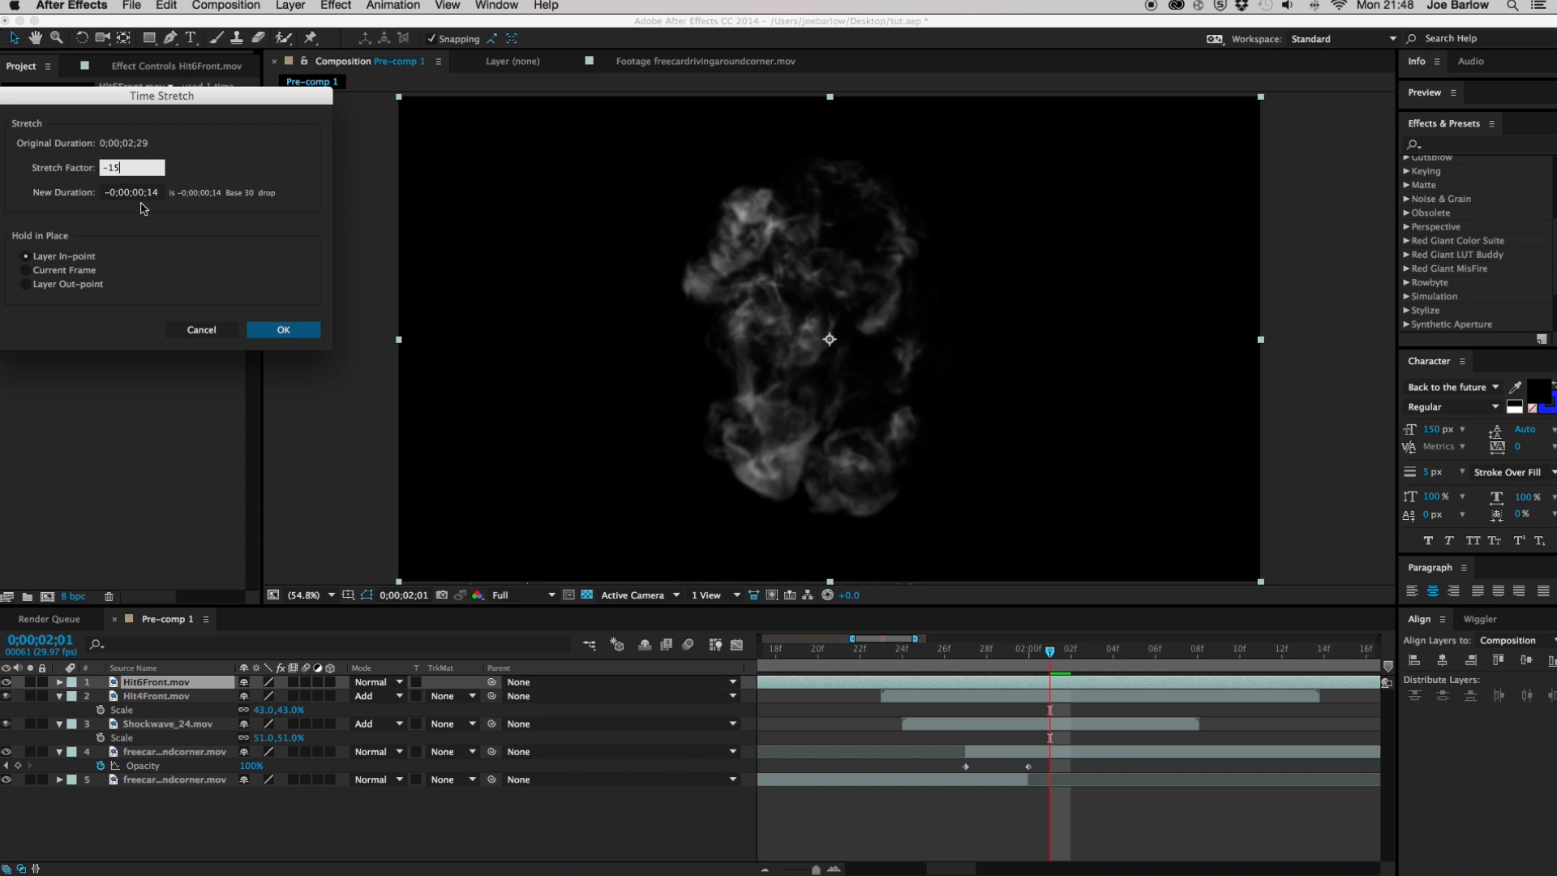
{"action": "left_click", "coordinate": [313, 337]}
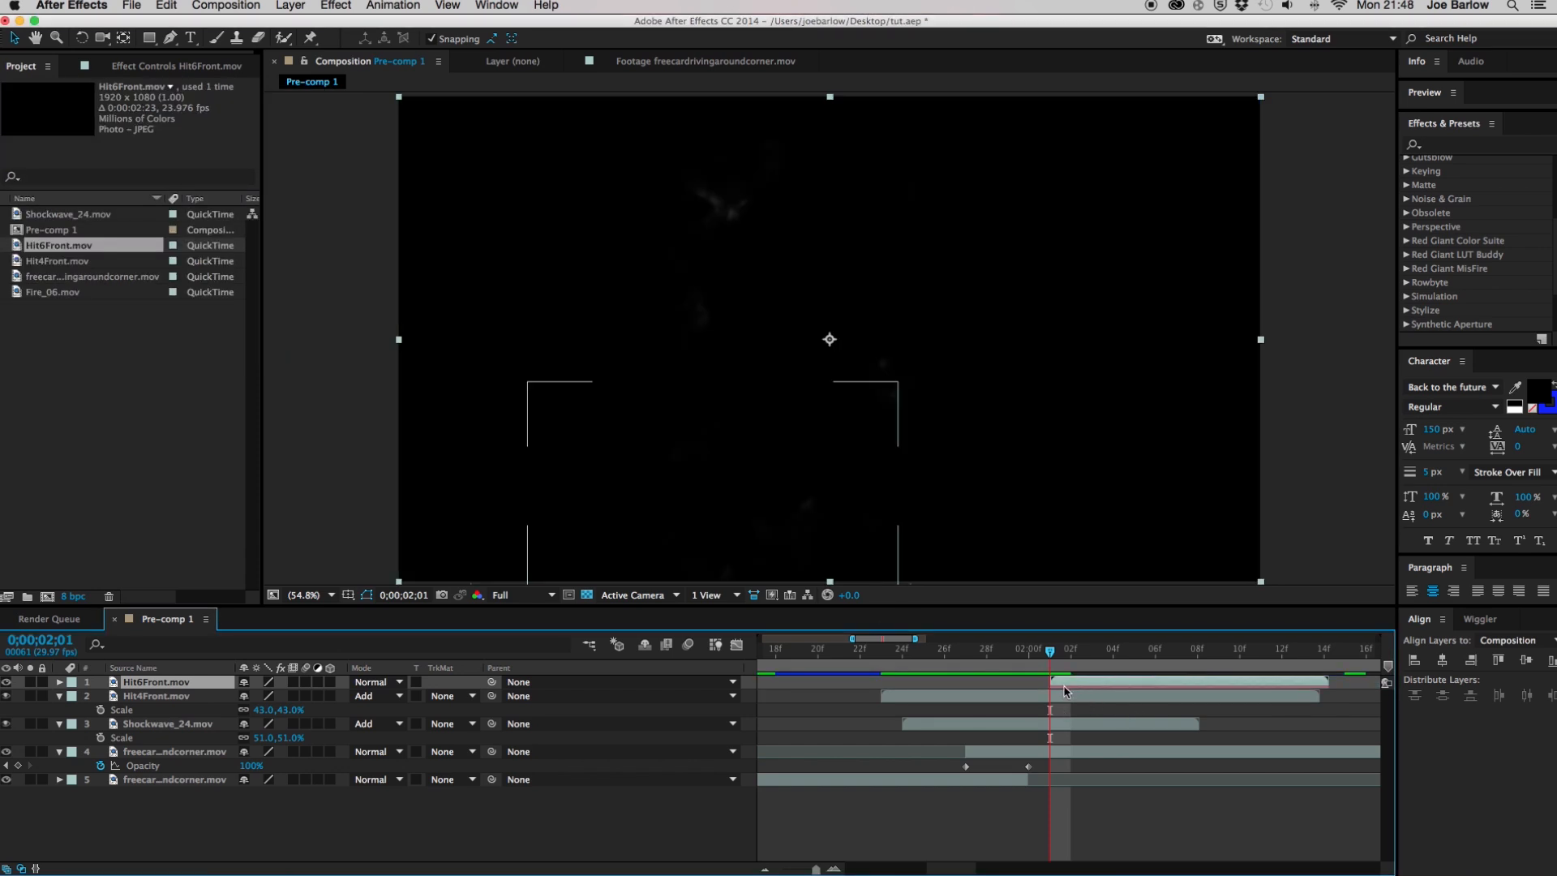
Move the reversed Hit6Front.mov layer to start at 0;00;01;23 and play it back to check its timing
{"action": "left_click_drag", "start_coordinate": [1161, 687], "coordinate": [996, 691]}
{"action": "left_click_drag", "start_coordinate": [891, 655], "coordinate": [895, 657]}
{"action": "key", "text": "space"}
{"action": "left_click", "coordinate": [895, 654]}
{"action": "key", "text": "space"}
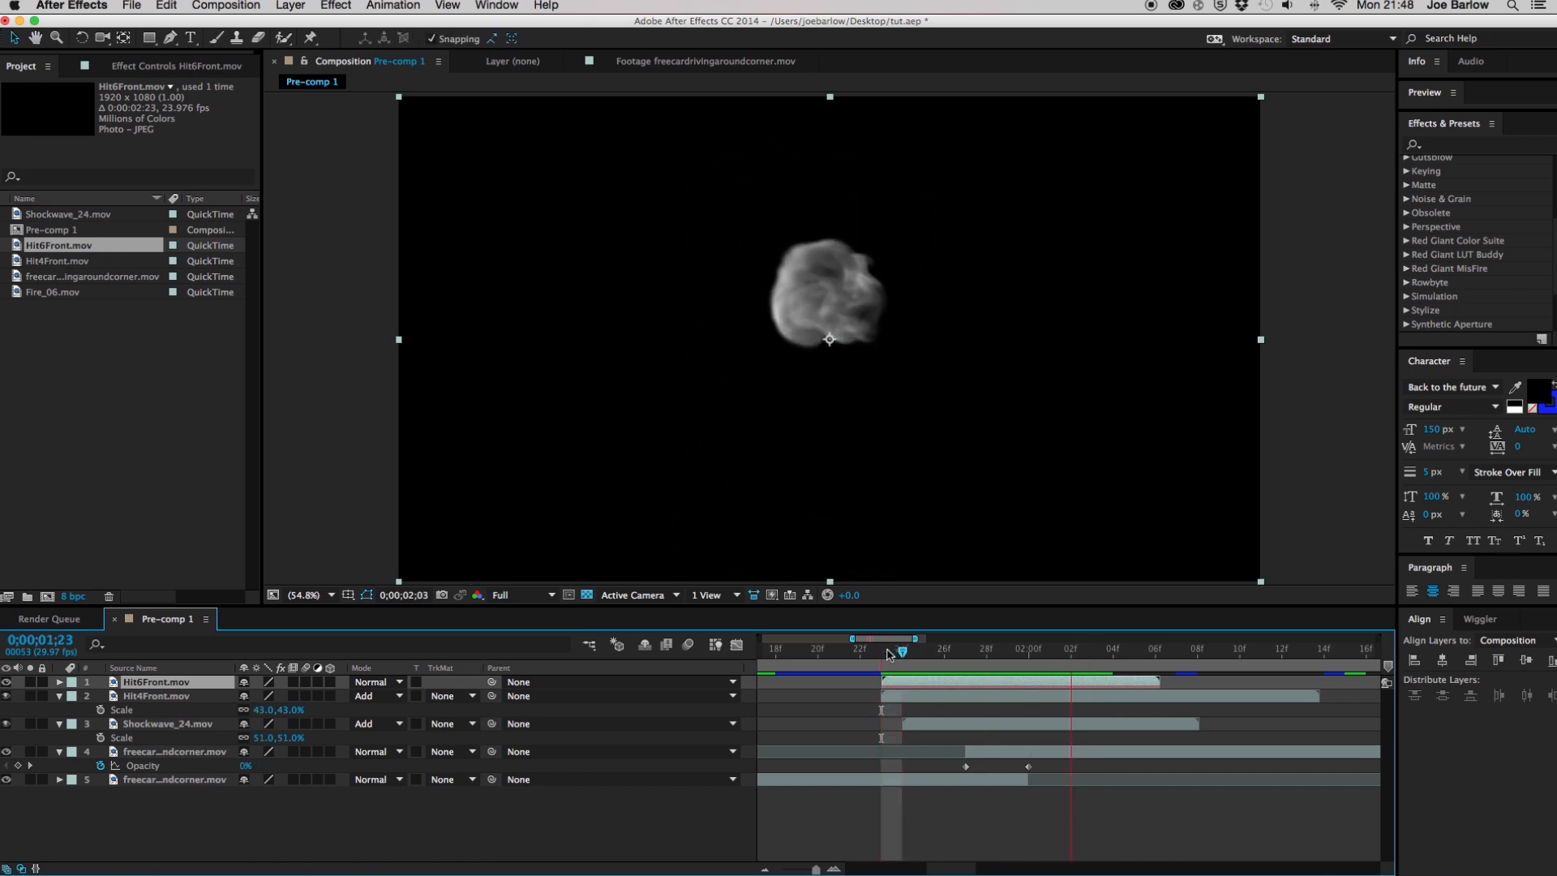
{"action": "key", "text": "space"}
Set the Hit6Front.mov layer to Add mode and scale it to 77%
{"action": "left_click", "coordinate": [375, 683]}
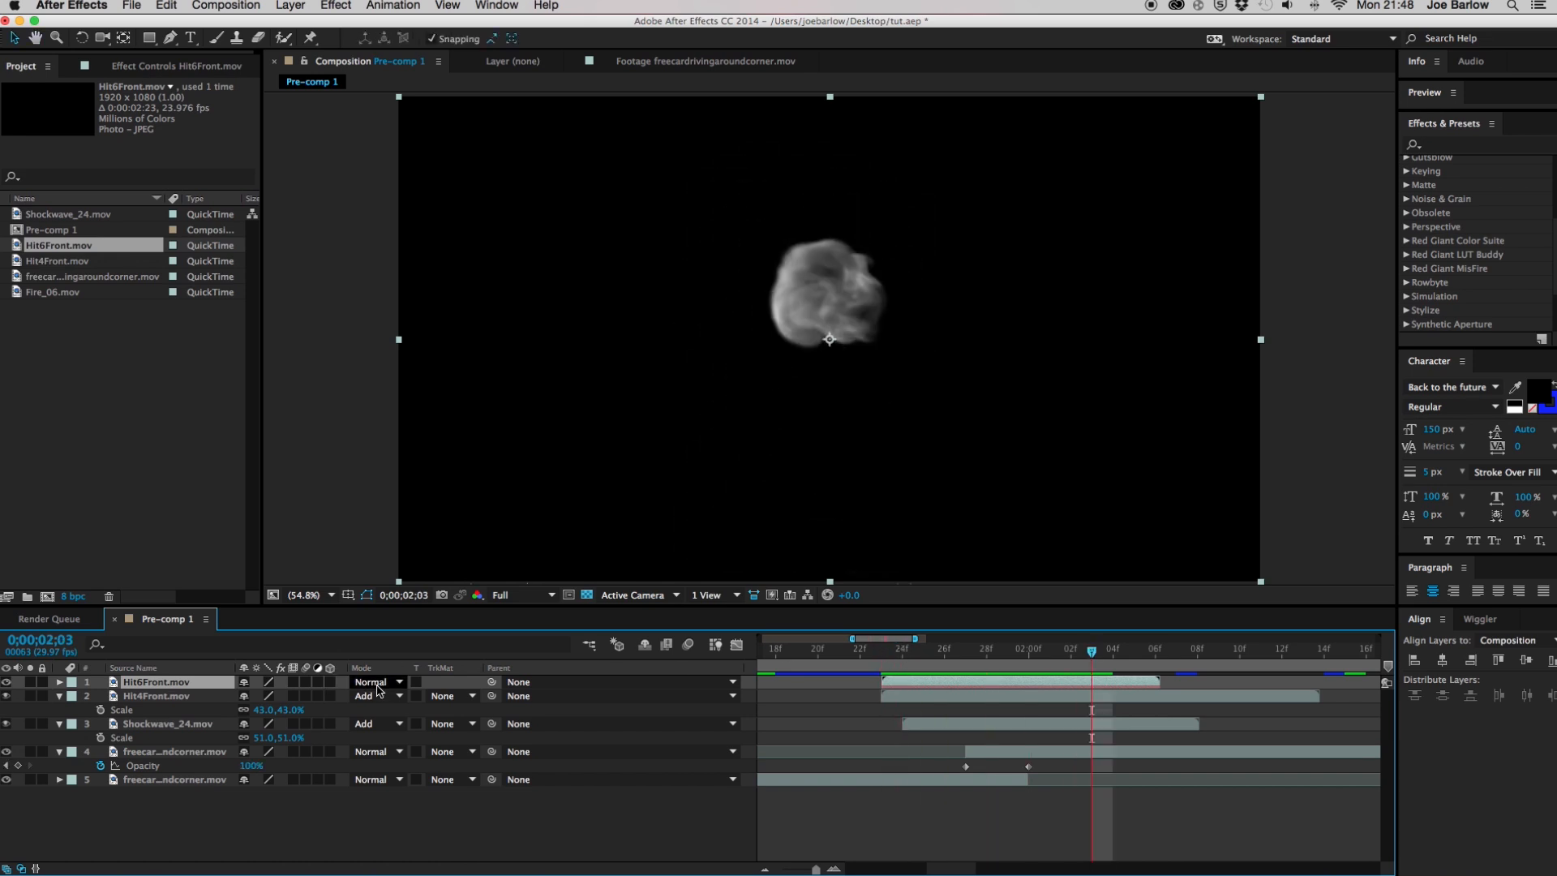
{"action": "left_click", "coordinate": [421, 377]}
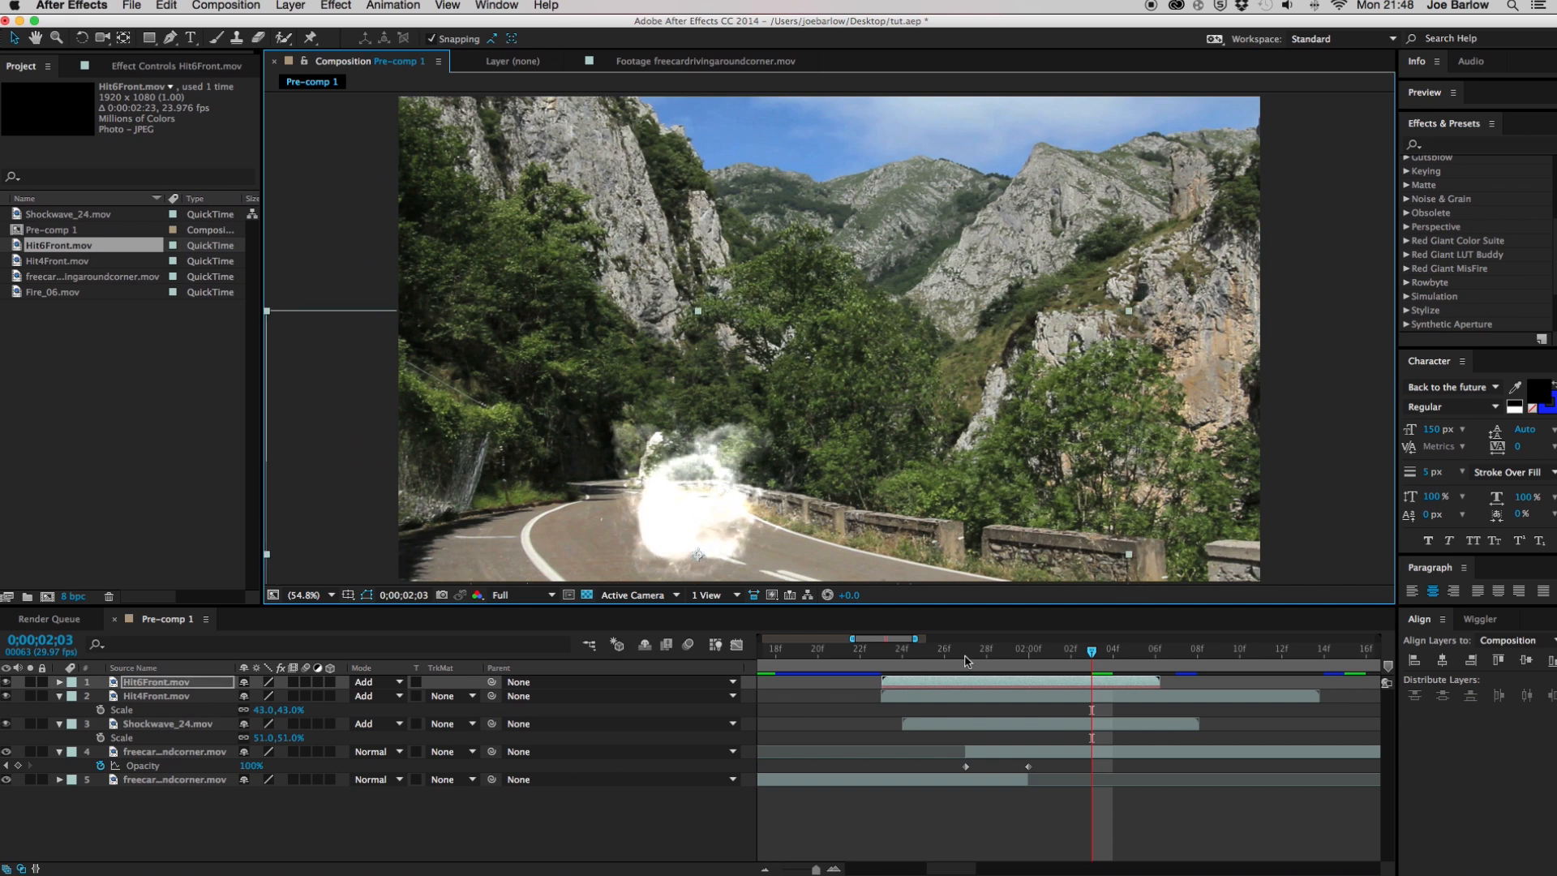
{"action": "left_click", "coordinate": [923, 651]}
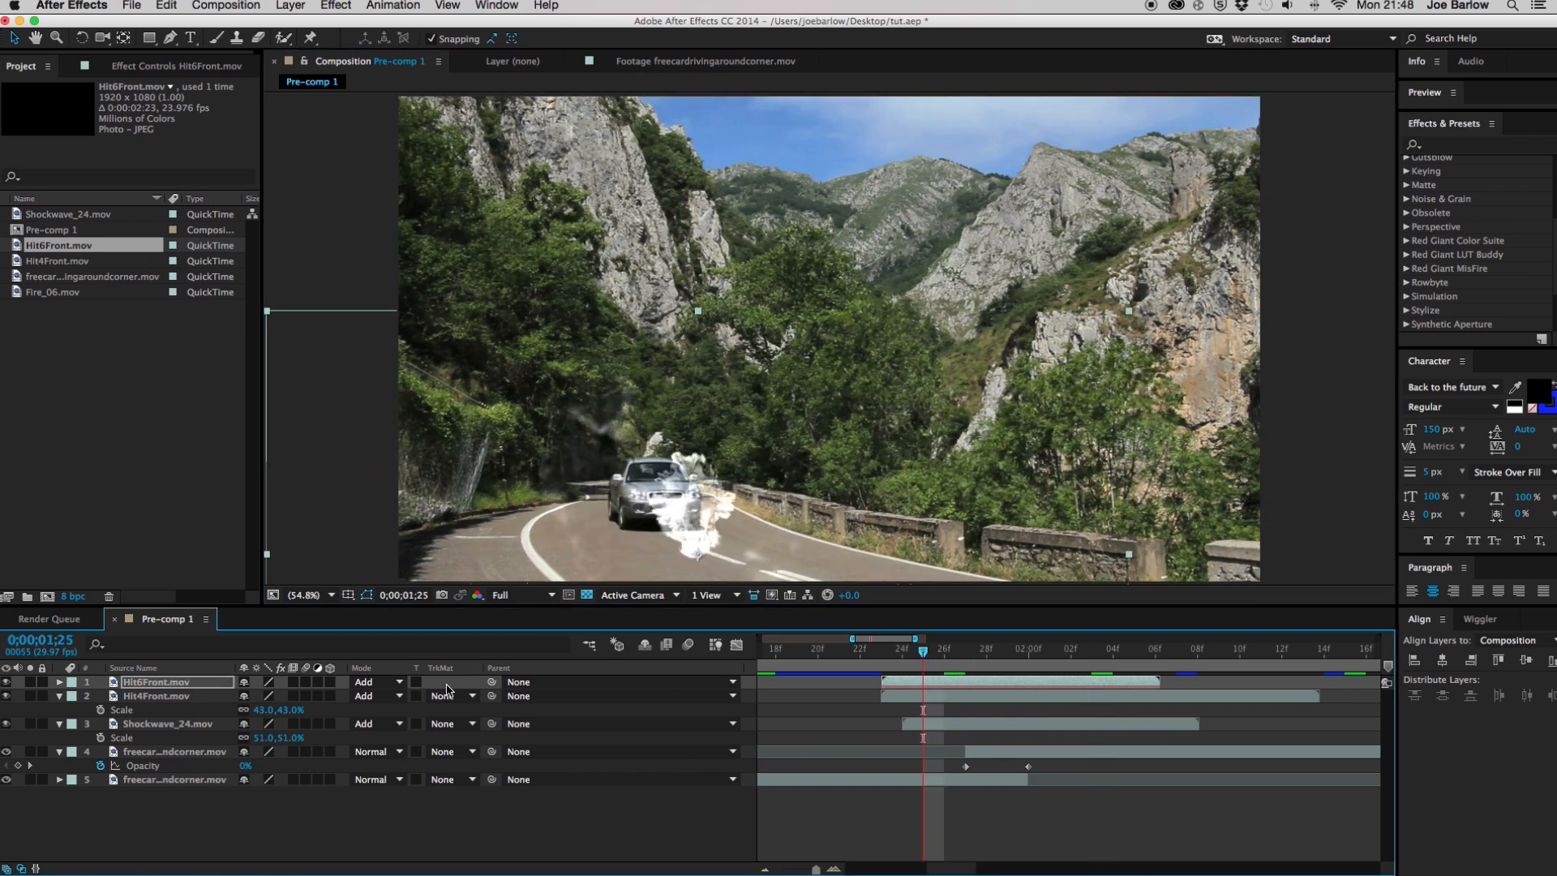
{"action": "key", "text": "s"}
{"action": "left_click_drag", "start_coordinate": [267, 701], "coordinate": [265, 699]}
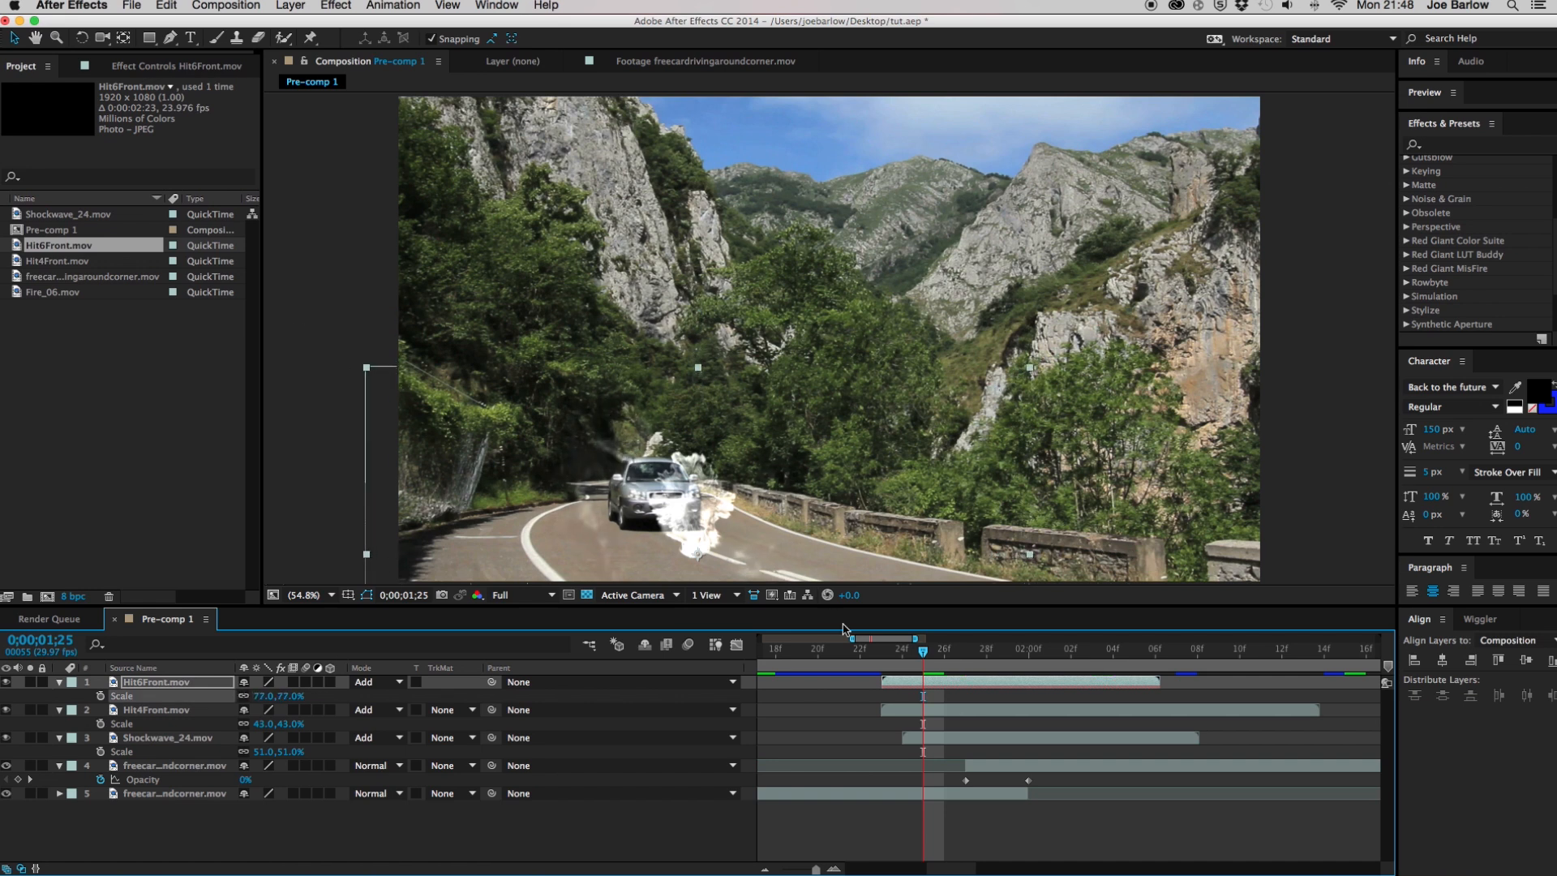
Reposition the Hit6Front.mov smoke over the spot where the car disappears and play the transition from 0;00;01;22
{"action": "left_click_drag", "start_coordinate": [728, 523], "coordinate": [722, 474]}
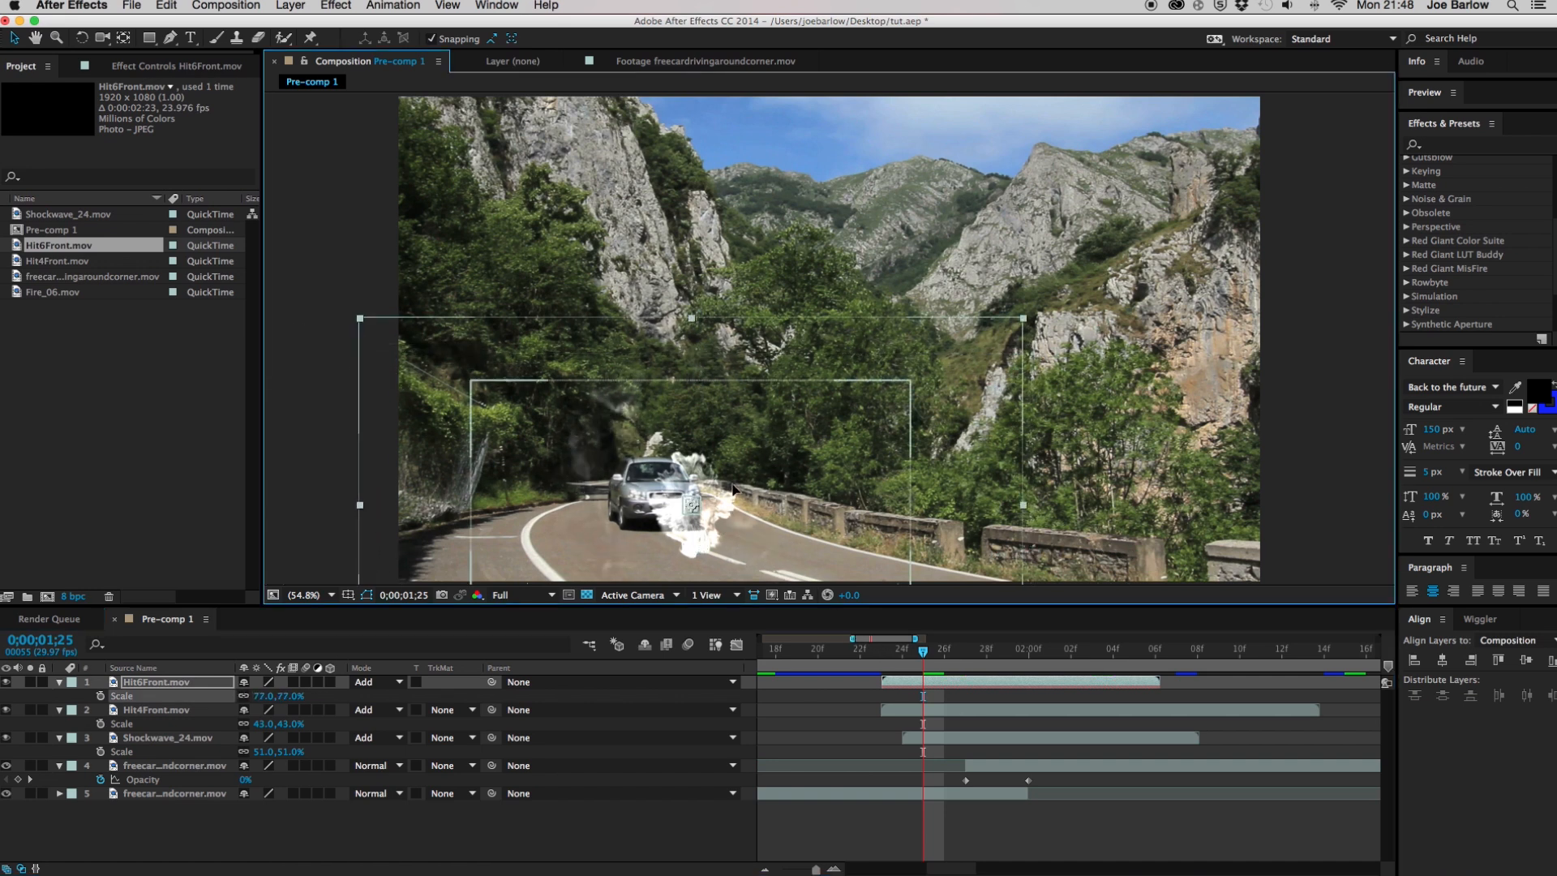
{"action": "left_click", "coordinate": [889, 817]}
{"action": "key", "text": "space"}
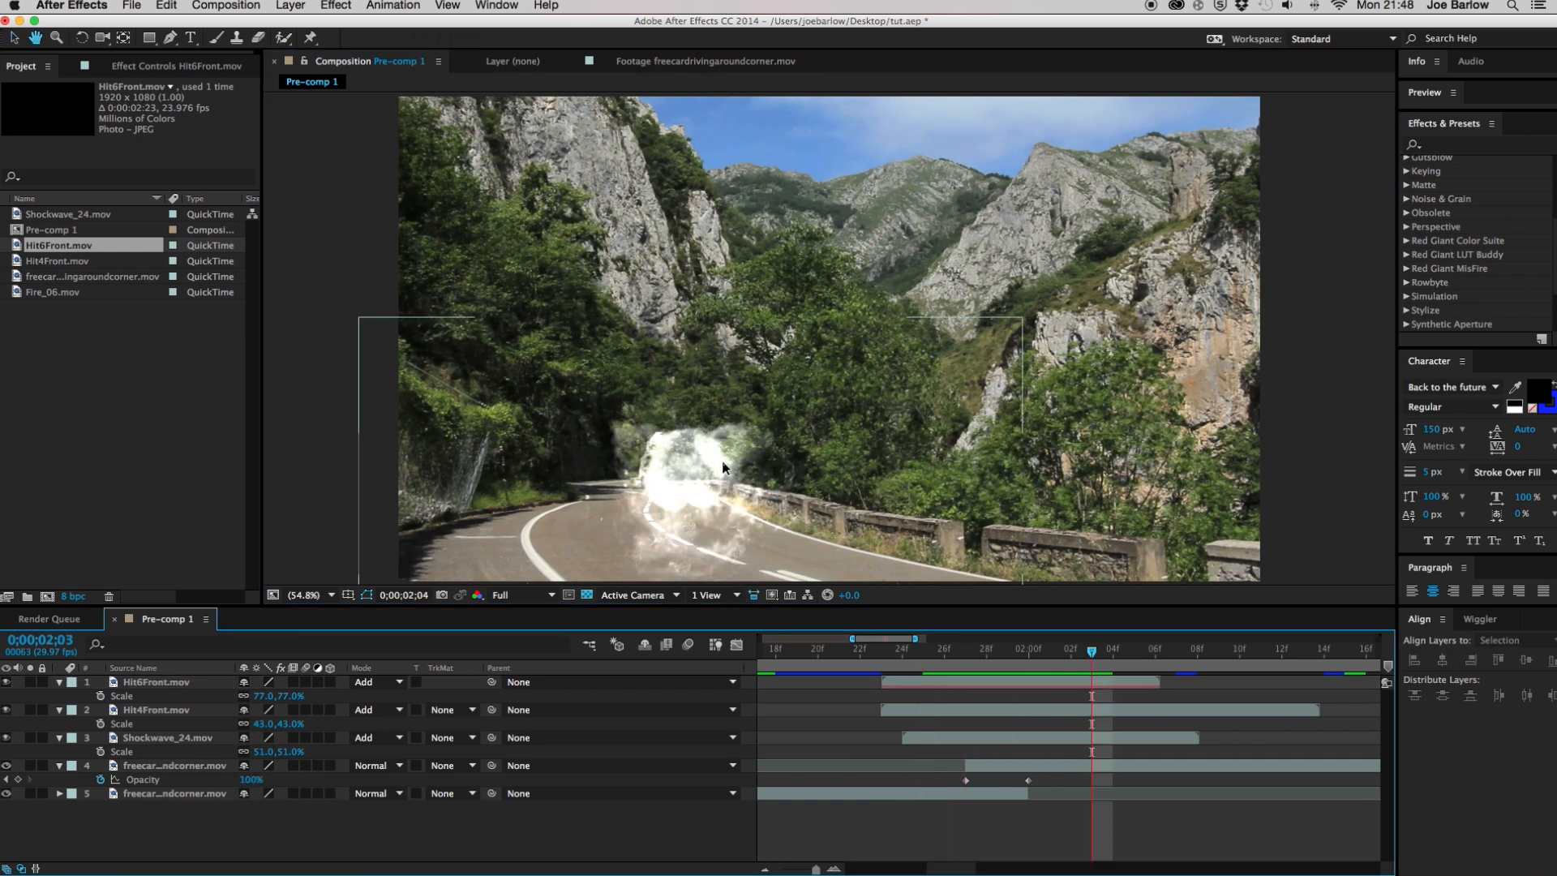
{"action": "left_click", "coordinate": [720, 504]}
{"action": "left_click_drag", "start_coordinate": [720, 503], "coordinate": [722, 499]}
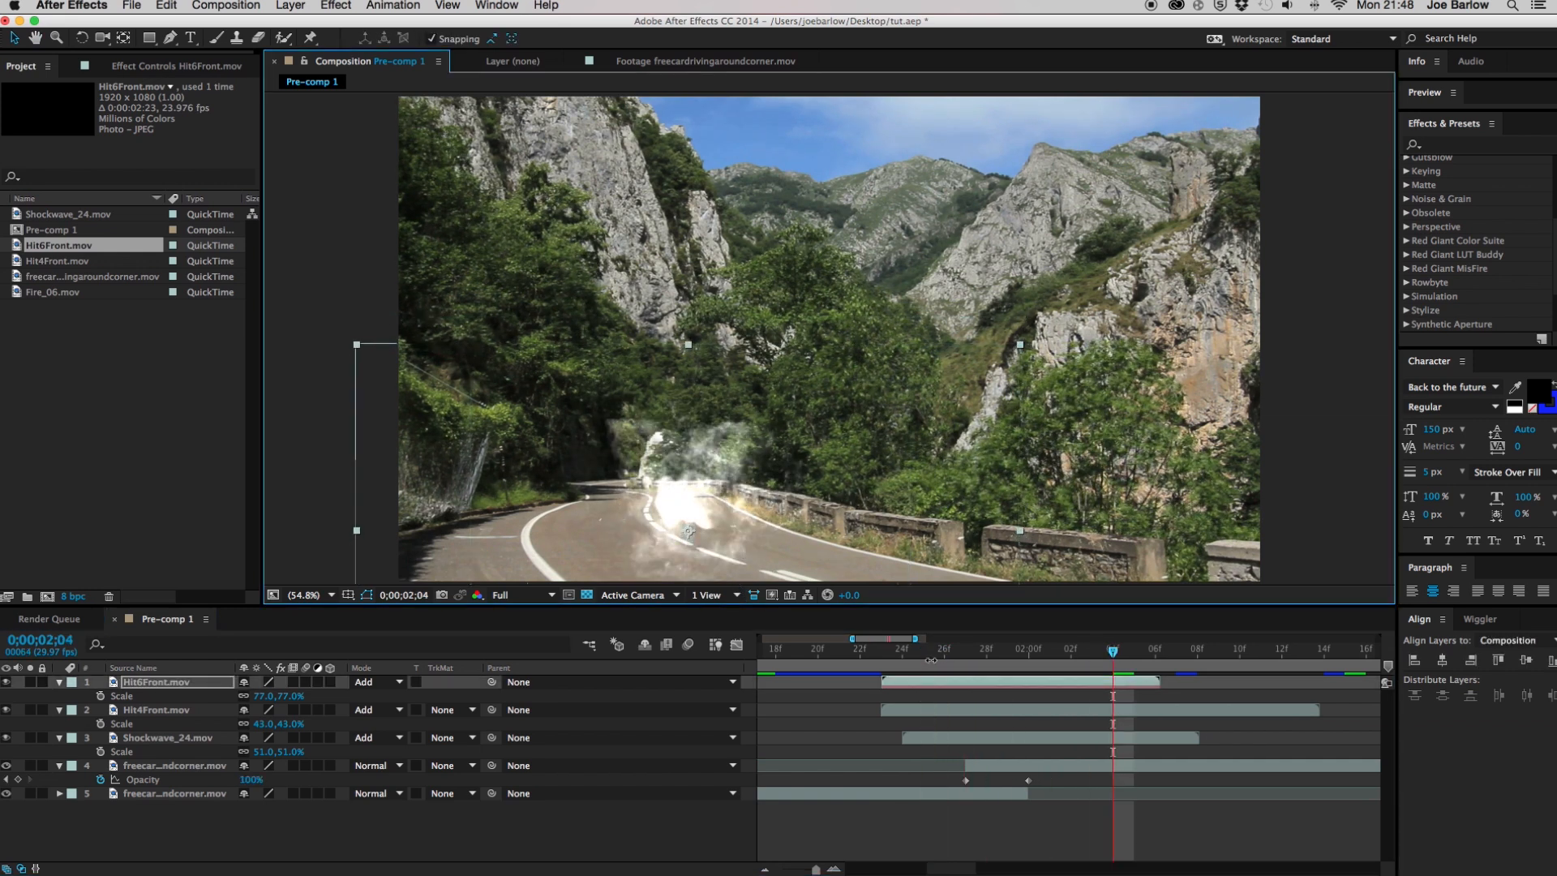
{"action": "left_click", "coordinate": [857, 648]}
{"action": "key", "text": "space"}
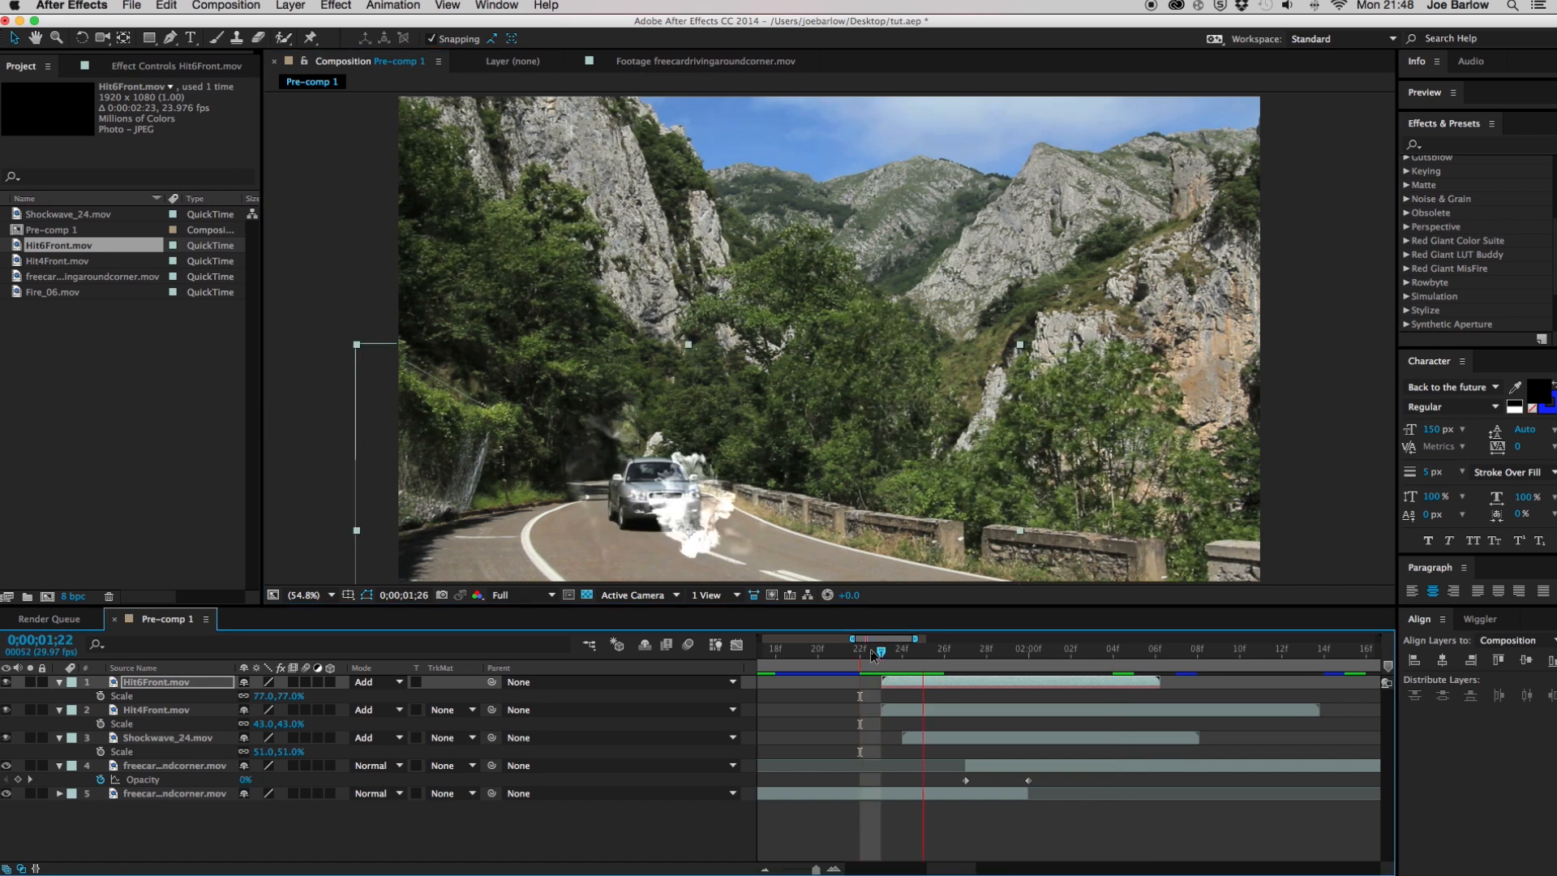
Rotate the Hit6Front.mov layer counterclockwise and shift it slightly upward in the frame
{"action": "left_click", "coordinate": [902, 684]}
{"action": "key", "text": "w"}
{"action": "left_click_drag", "start_coordinate": [685, 432], "coordinate": [571, 472]}
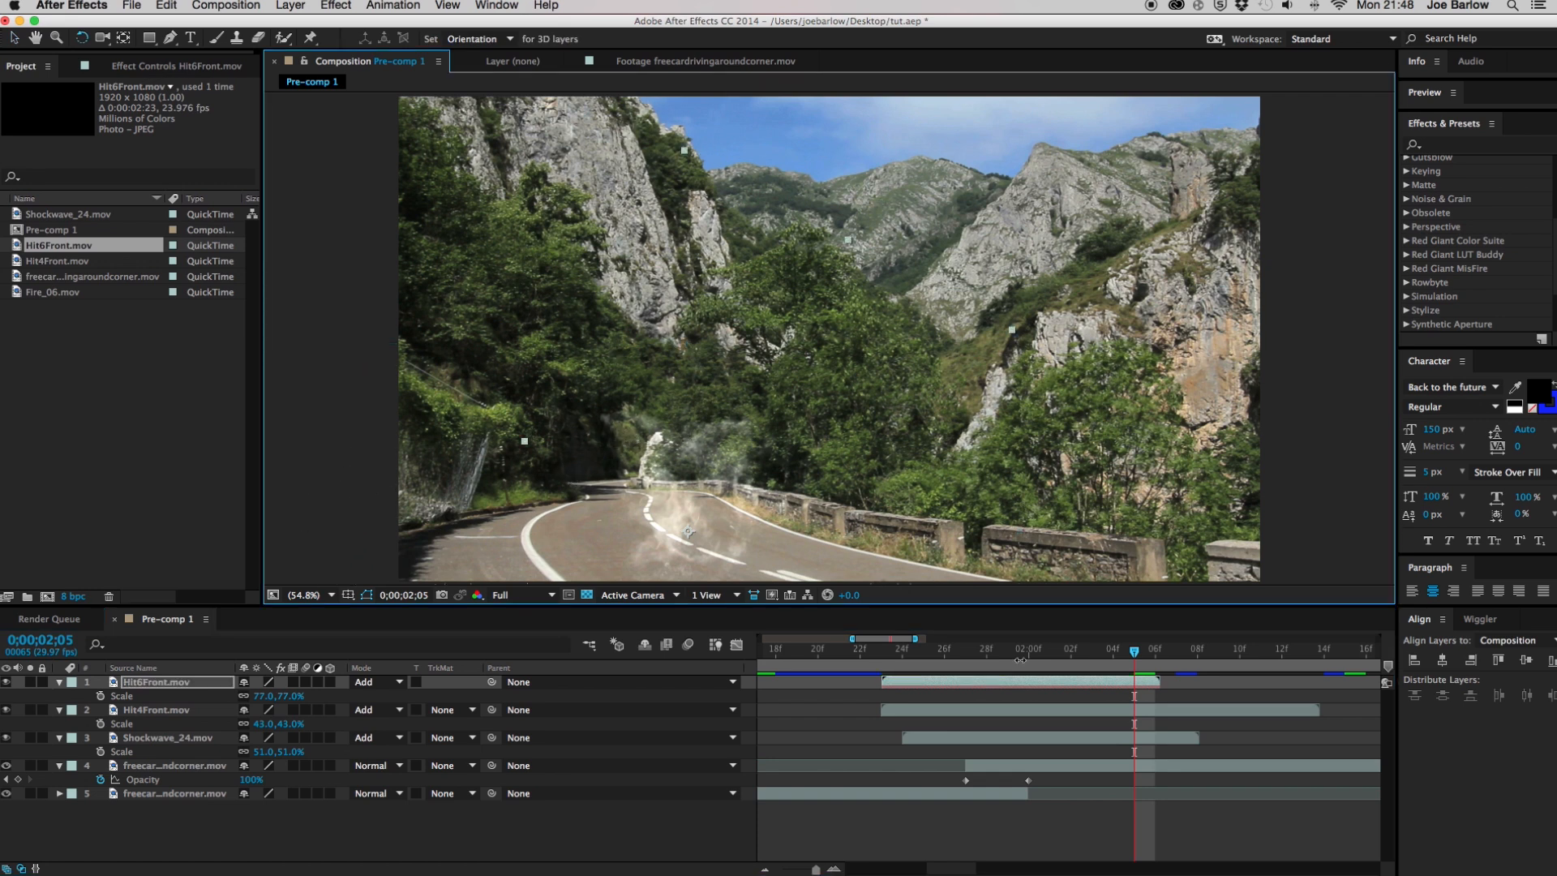
{"action": "left_click_drag", "start_coordinate": [944, 649], "coordinate": [1029, 649]}
{"action": "key", "text": "v"}
{"action": "left_click_drag", "start_coordinate": [708, 486], "coordinate": [711, 460]}
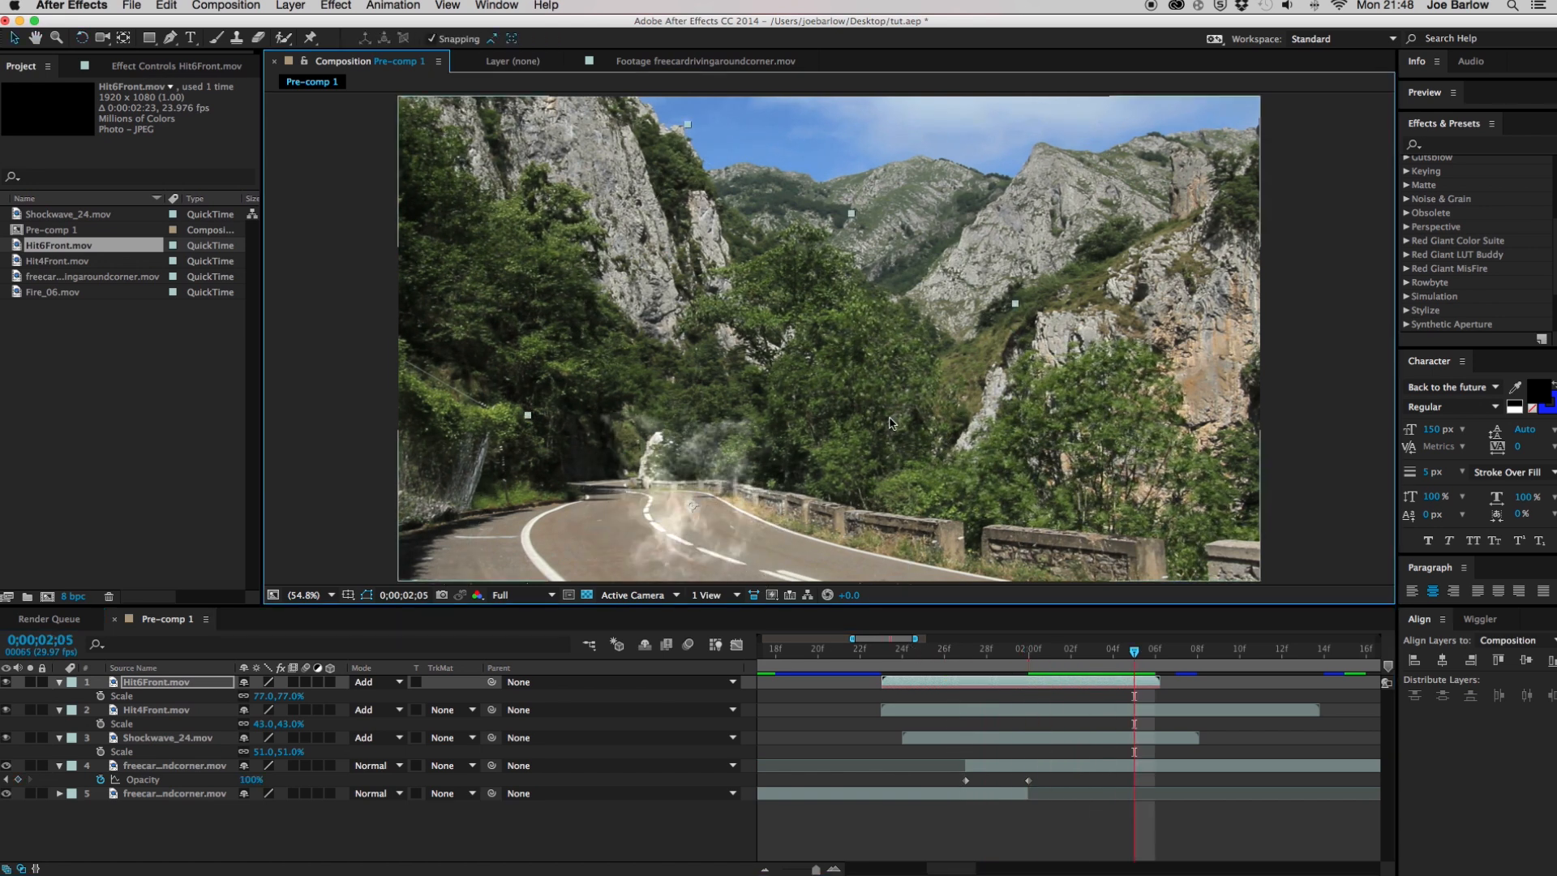
Nudge the Hit6Front.mov layer right and down at 0;00;02;04 to center it on the smoke, and replay the transition
{"action": "key", "text": "Page_Up"}
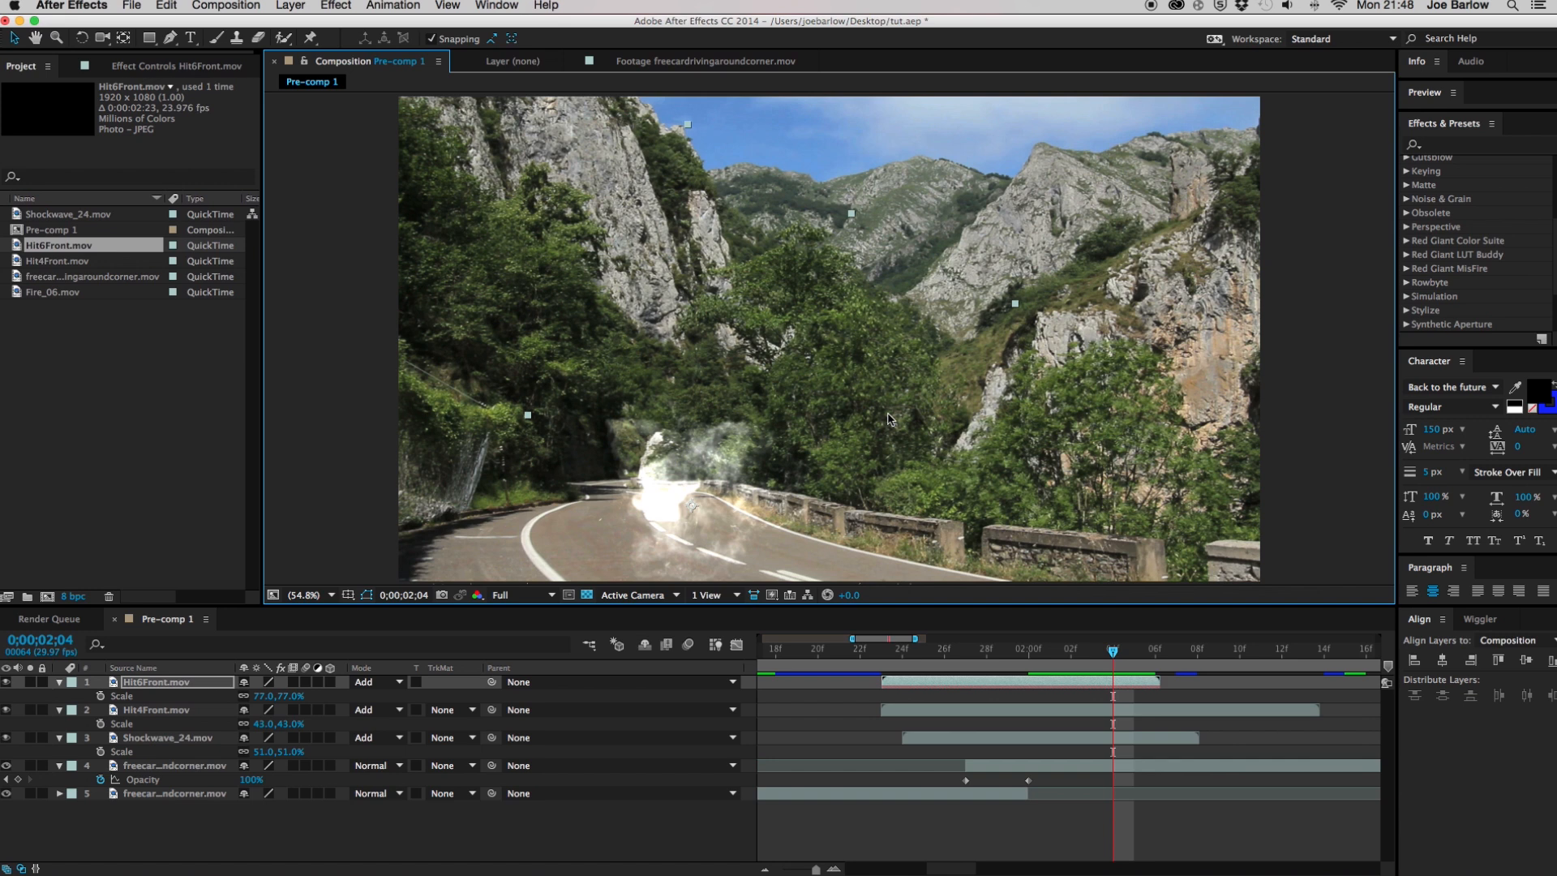
{"action": "key", "text": "shift+Right"}
{"action": "key", "text": "shift+Right"}
{"action": "key", "text": "shift+Right"}
{"action": "key", "text": "shift+Down"}
{"action": "key", "text": "shift+Right"}
{"action": "key", "text": "shift+Down"}
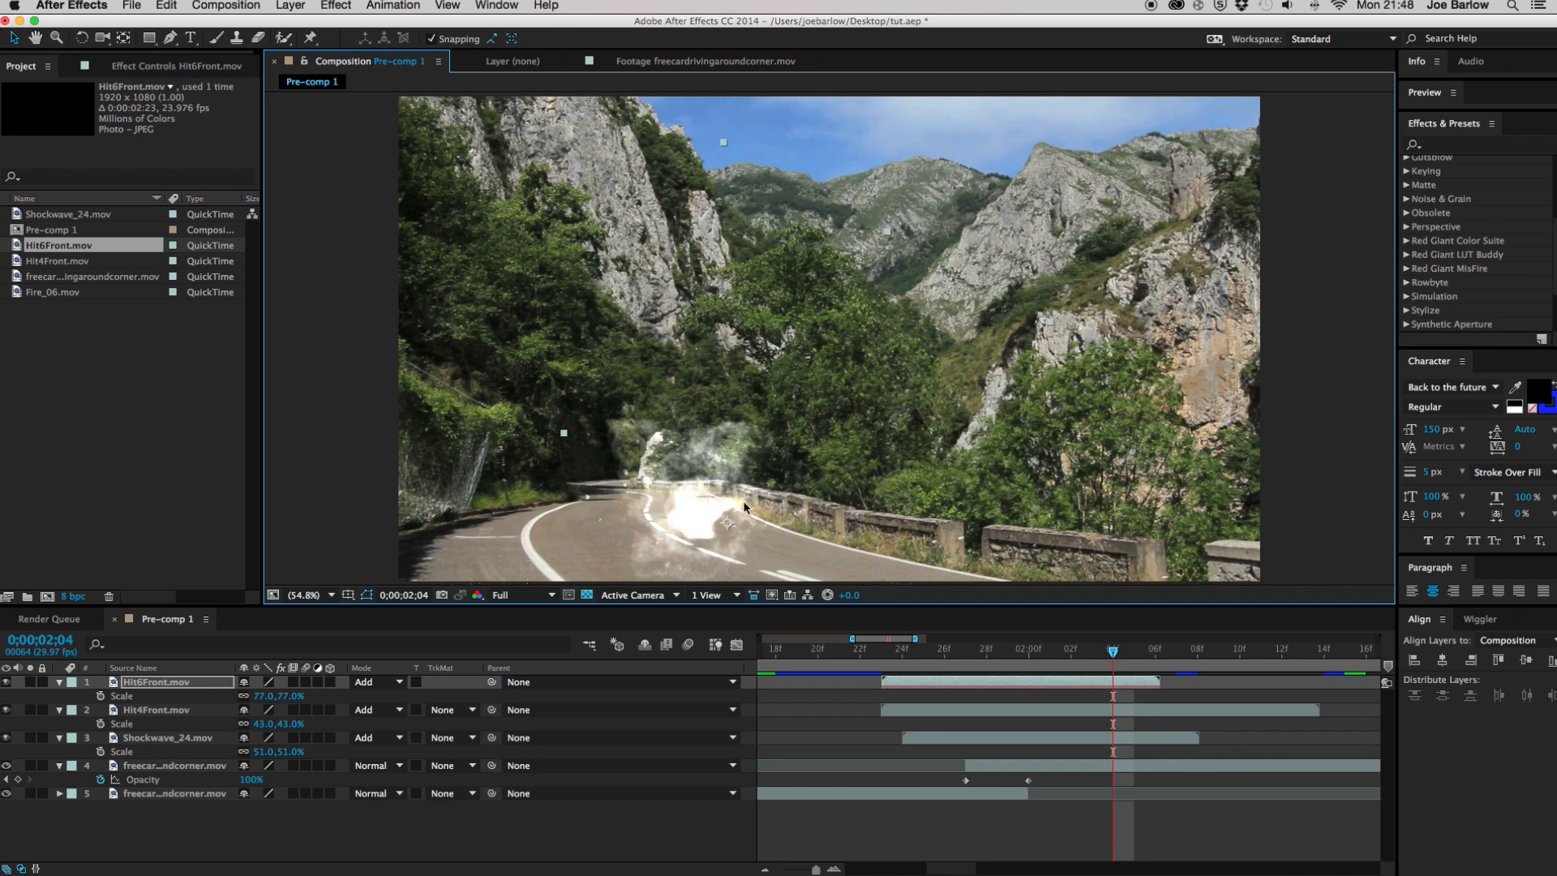
{"action": "left_click", "coordinate": [868, 649]}
{"action": "key", "text": "space"}
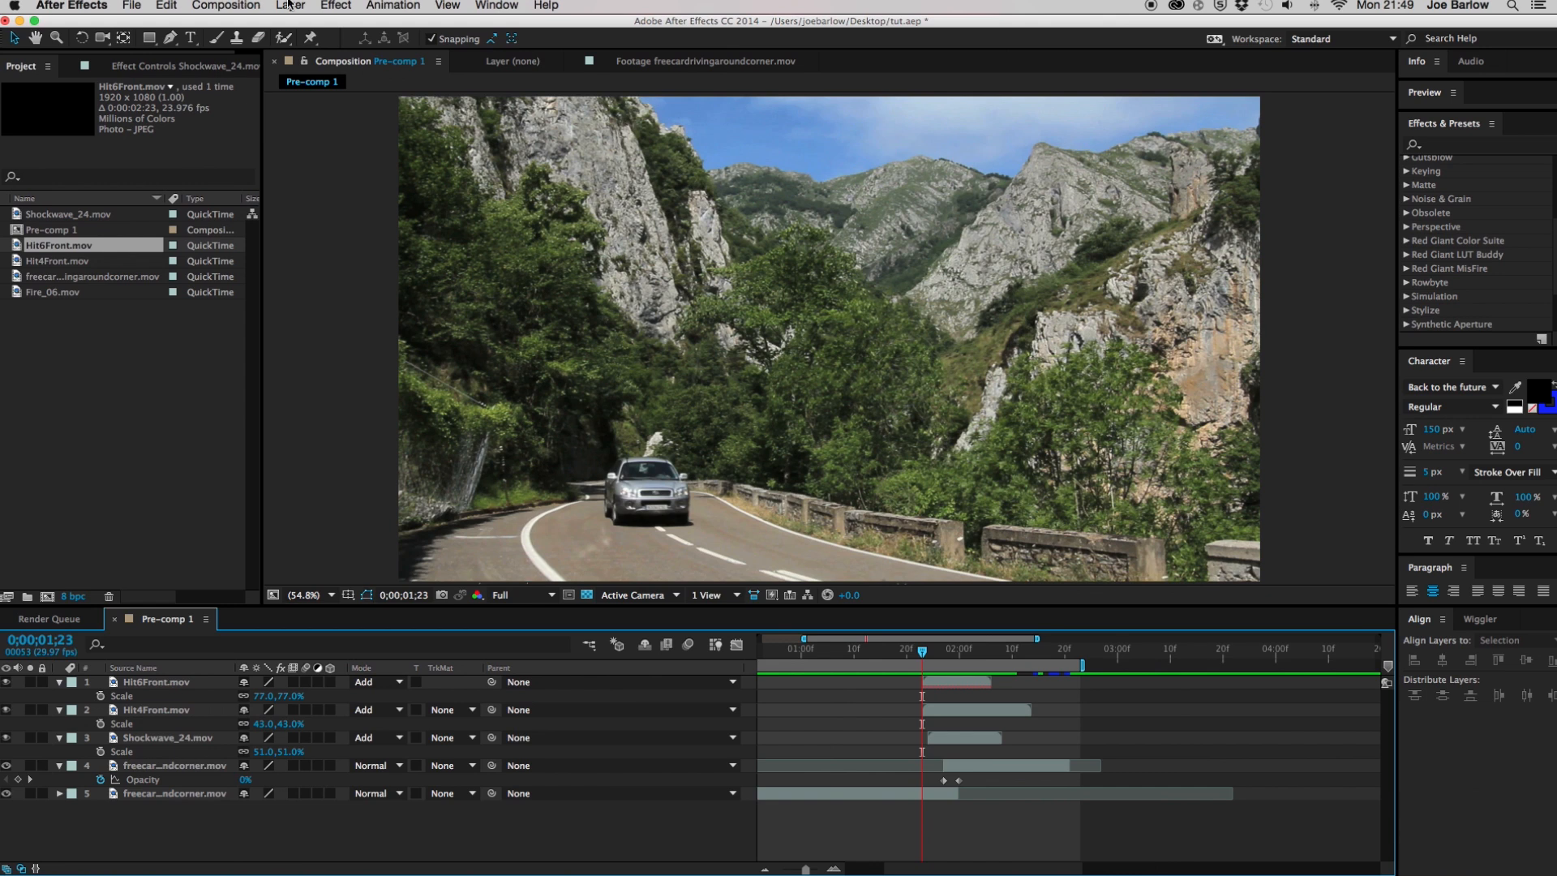
Add a new black solid as the top layer of the composition
{"action": "left_click", "coordinate": [290, 4]}
{"action": "mouse_move", "coordinate": [341, 37]}
{"action": "left_click", "coordinate": [586, 46]}
{"action": "left_click", "coordinate": [323, 411]}
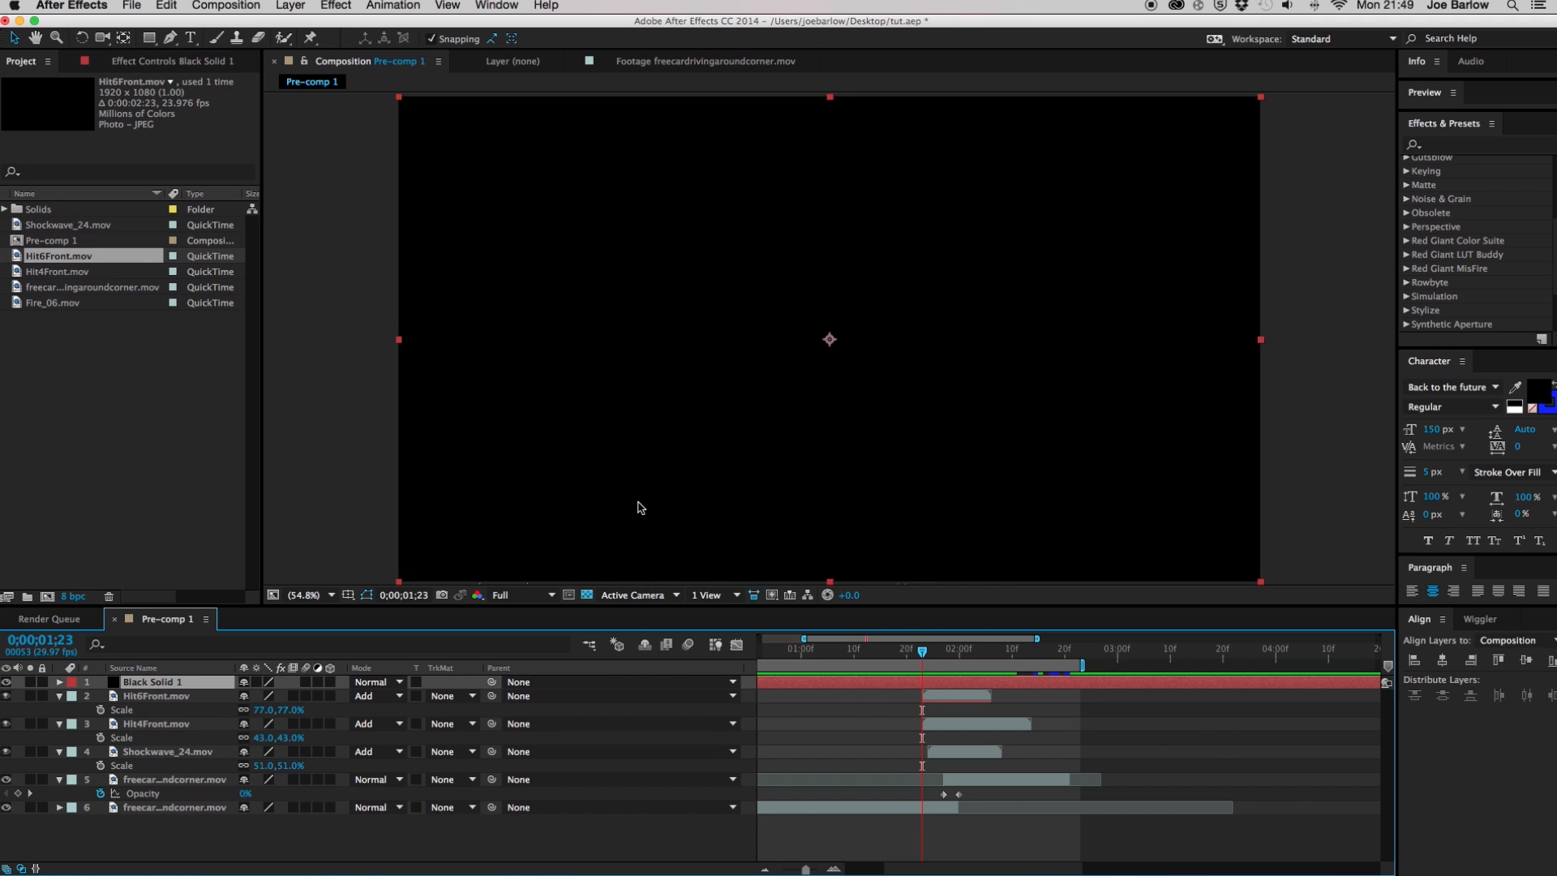
Split the black solid at 0;00;01;23 and delete the earlier part so it starts there
{"action": "key", "text": "equal"}
{"action": "key", "text": "equal"}
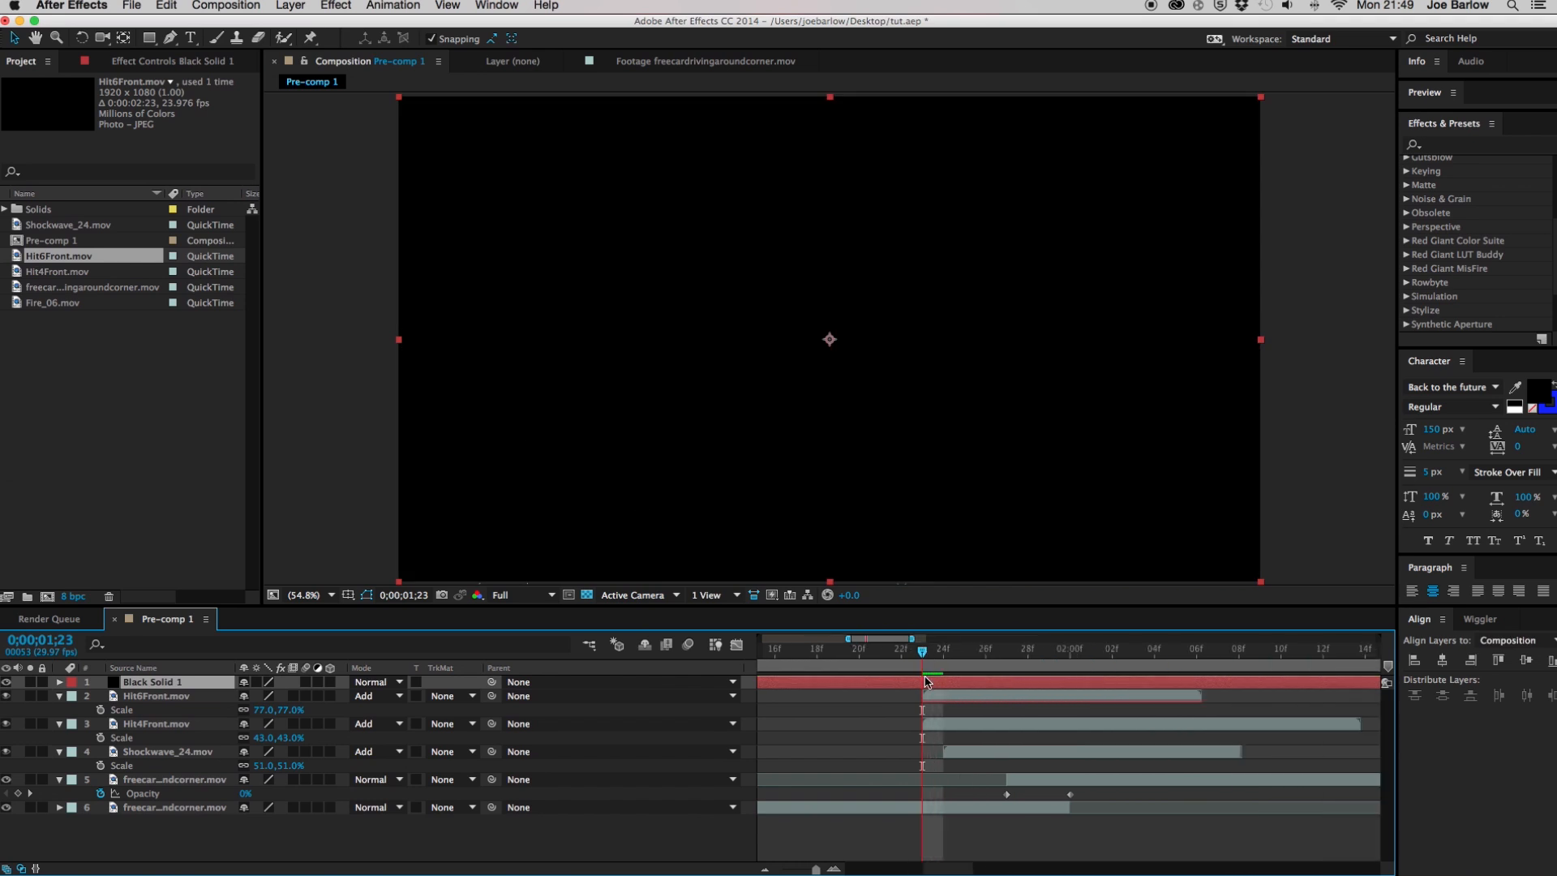
{"action": "key", "text": "super+shift+d"}
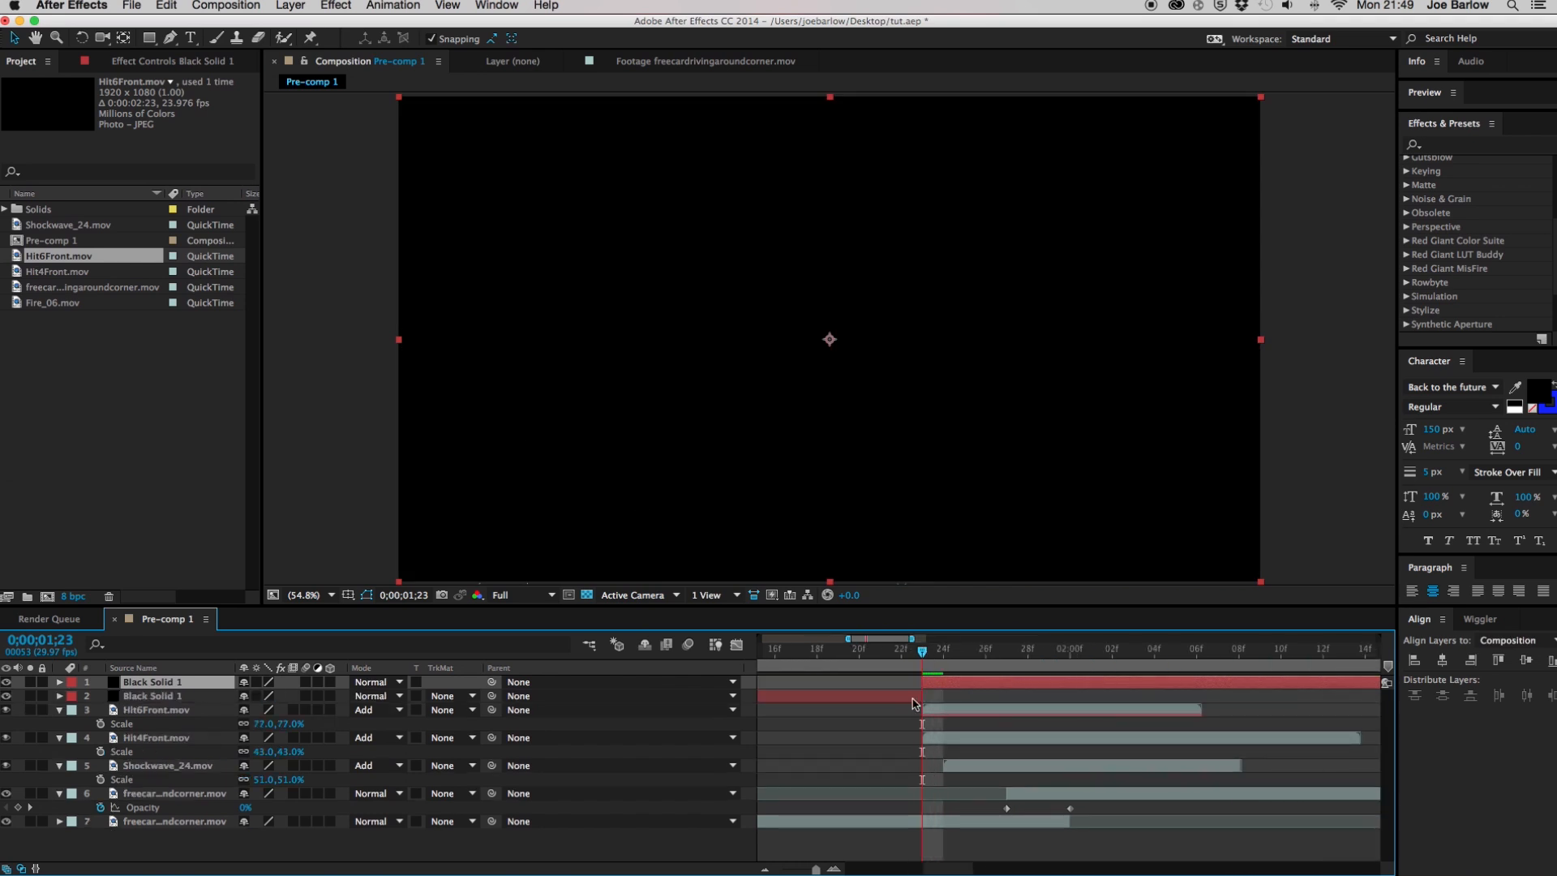
{"action": "left_click", "coordinate": [913, 697]}
{"action": "key", "text": "Delete"}
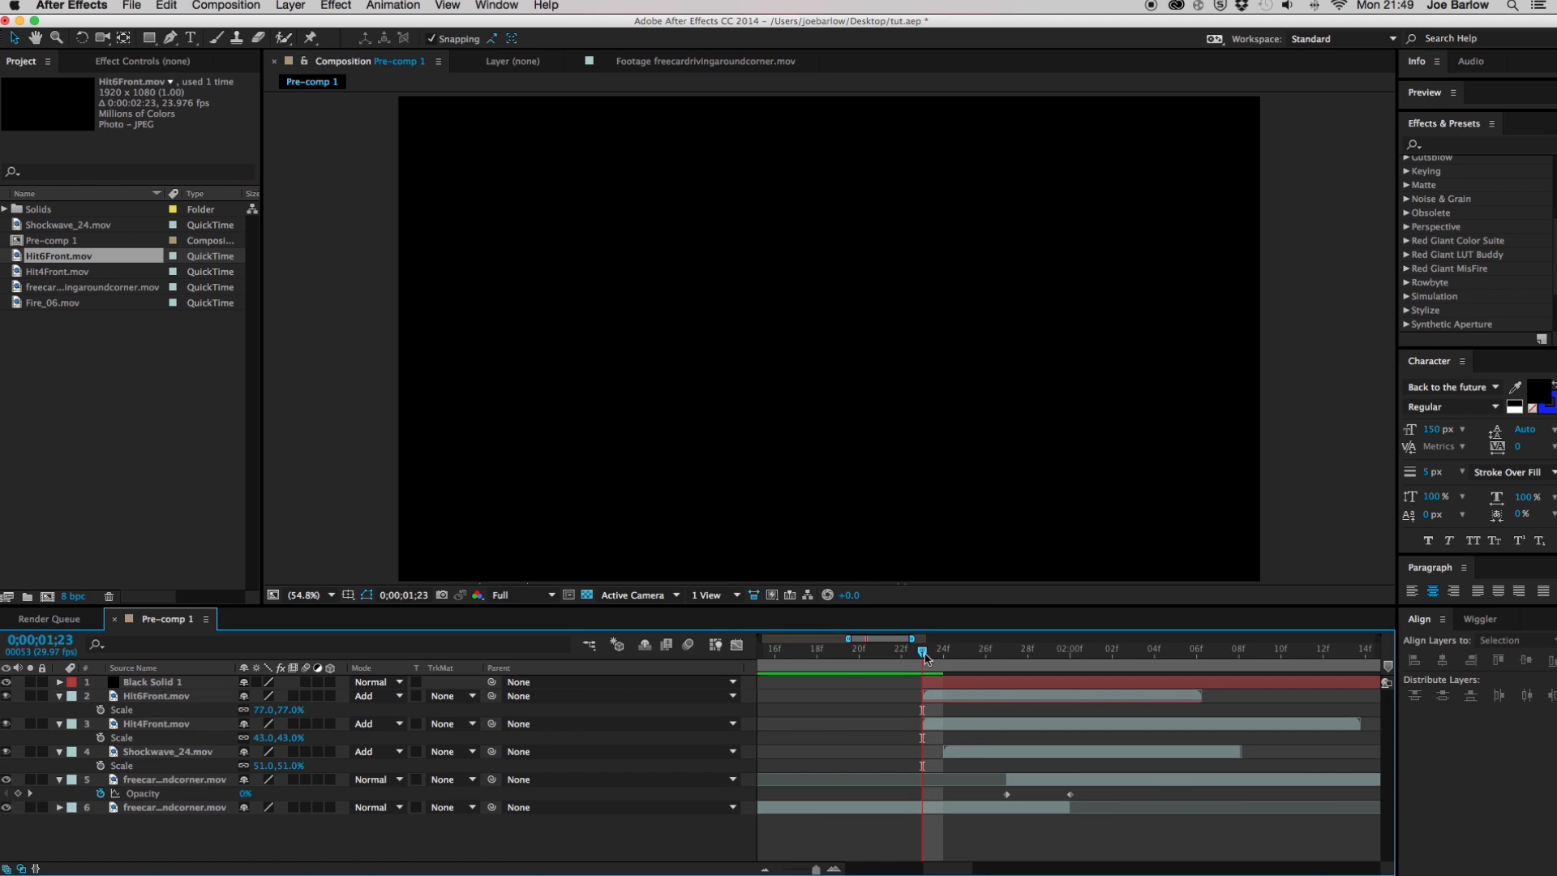
Hide the black solid, cut off everything after 0;00;02;05, return to 0;00;01;23 and show the solid again
{"action": "left_click_drag", "start_coordinate": [1165, 668], "coordinate": [1152, 668]}
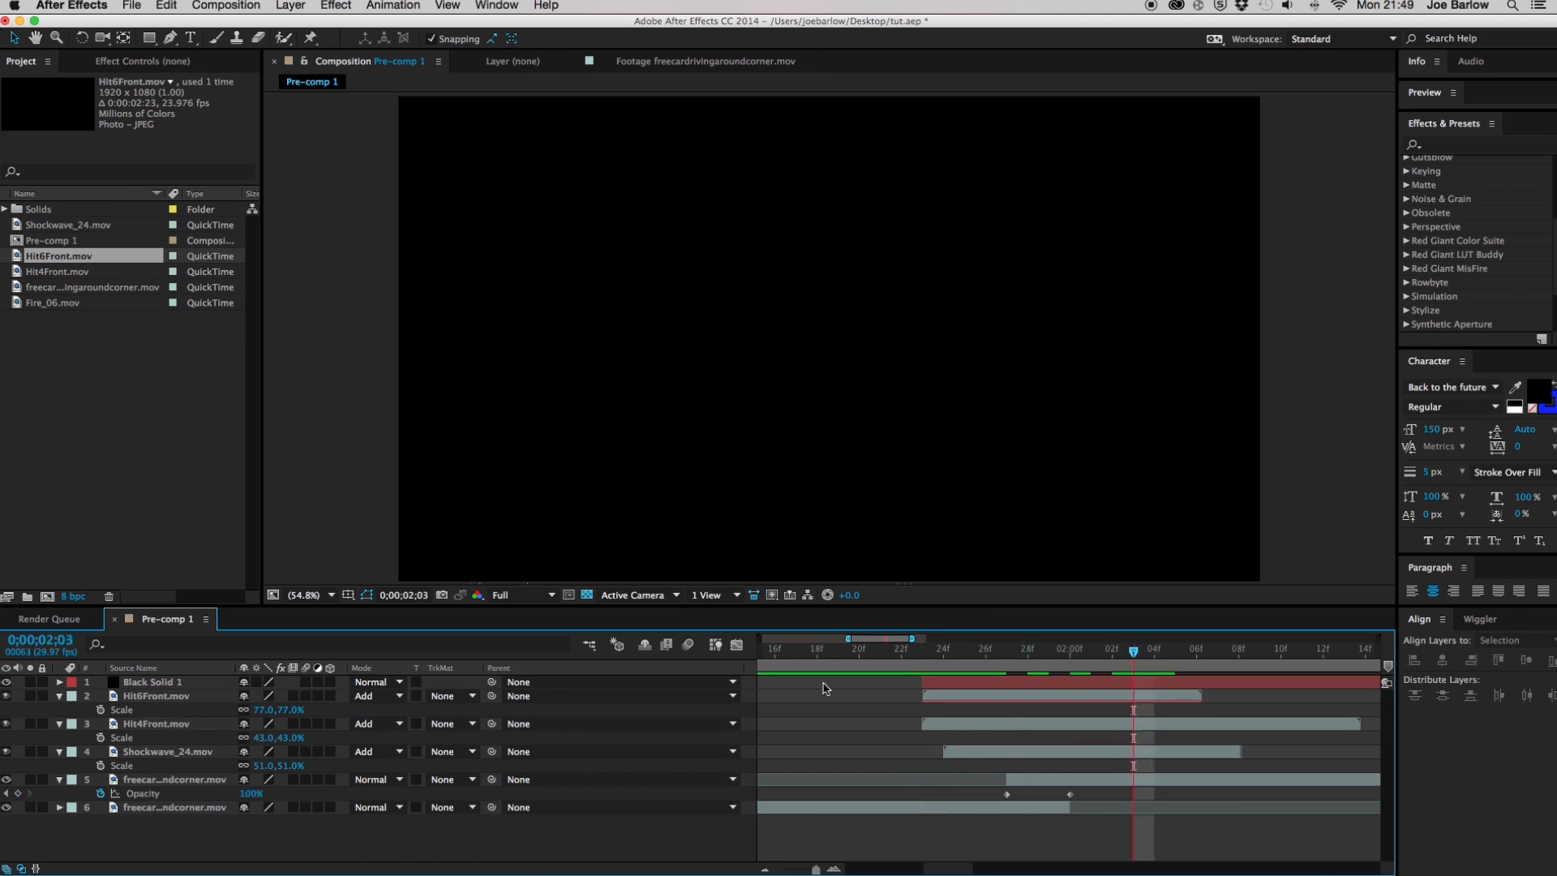
{"action": "left_click", "coordinate": [6, 683]}
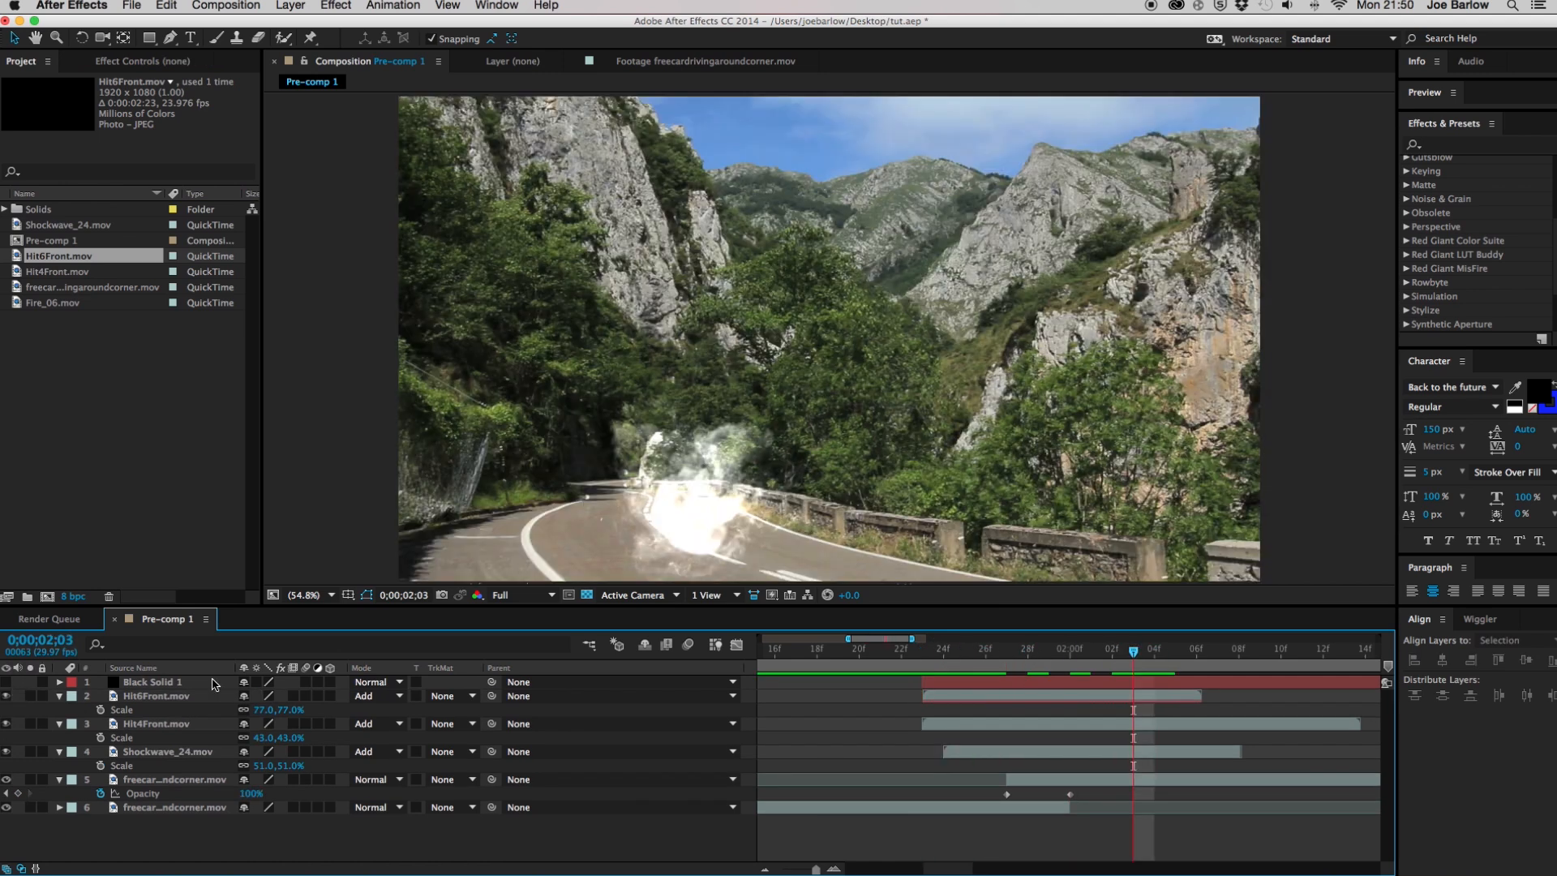
{"action": "left_click_drag", "start_coordinate": [1133, 651], "coordinate": [1175, 654]}
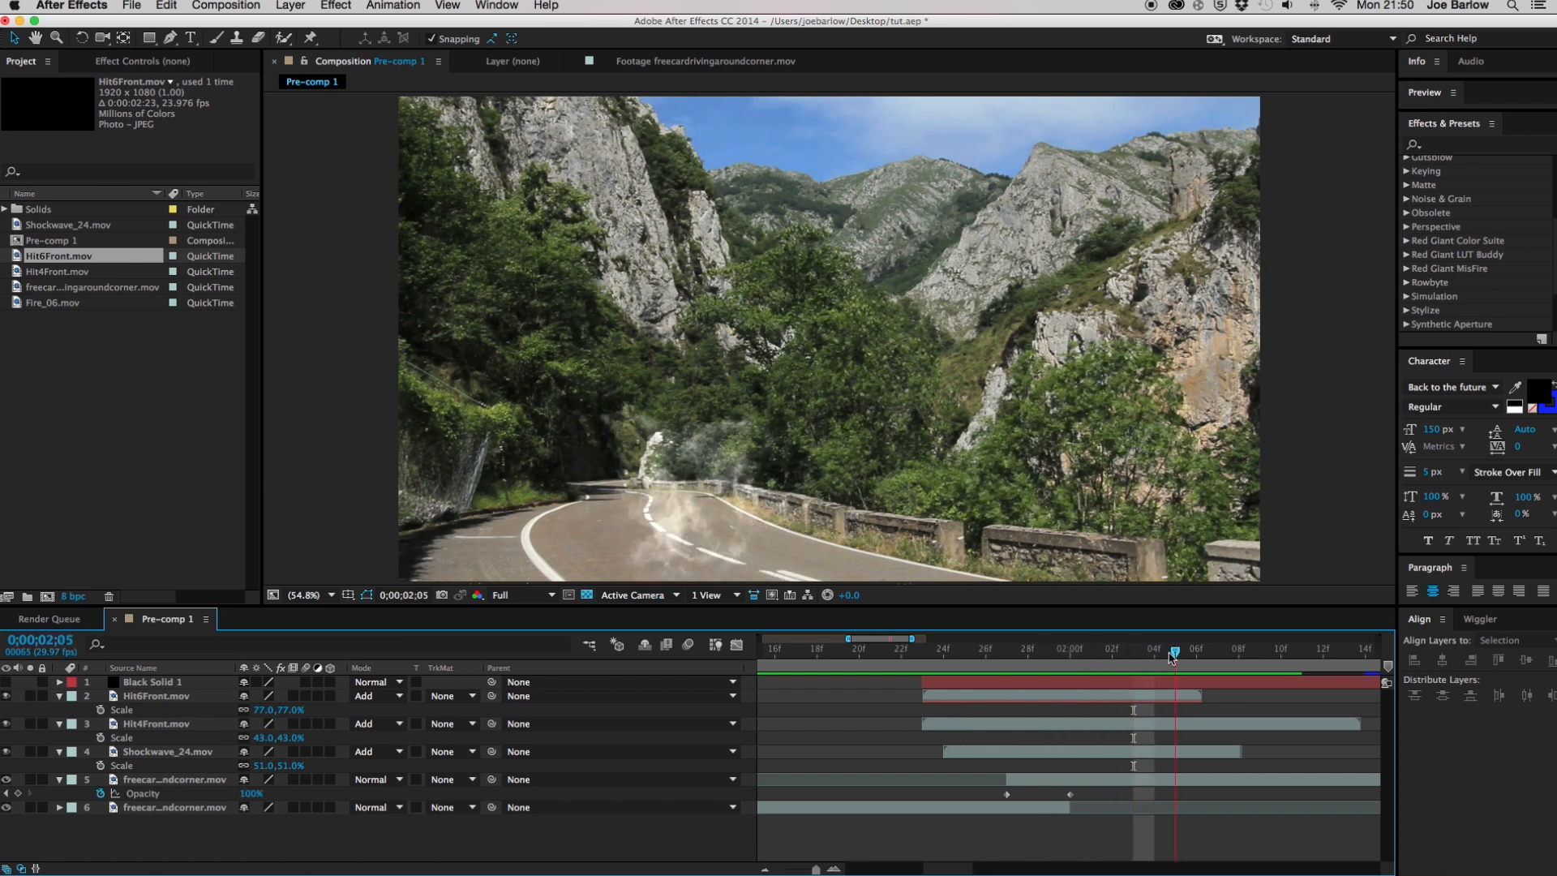
{"action": "left_click", "coordinate": [1182, 683]}
{"action": "key", "text": "super+shift+d"}
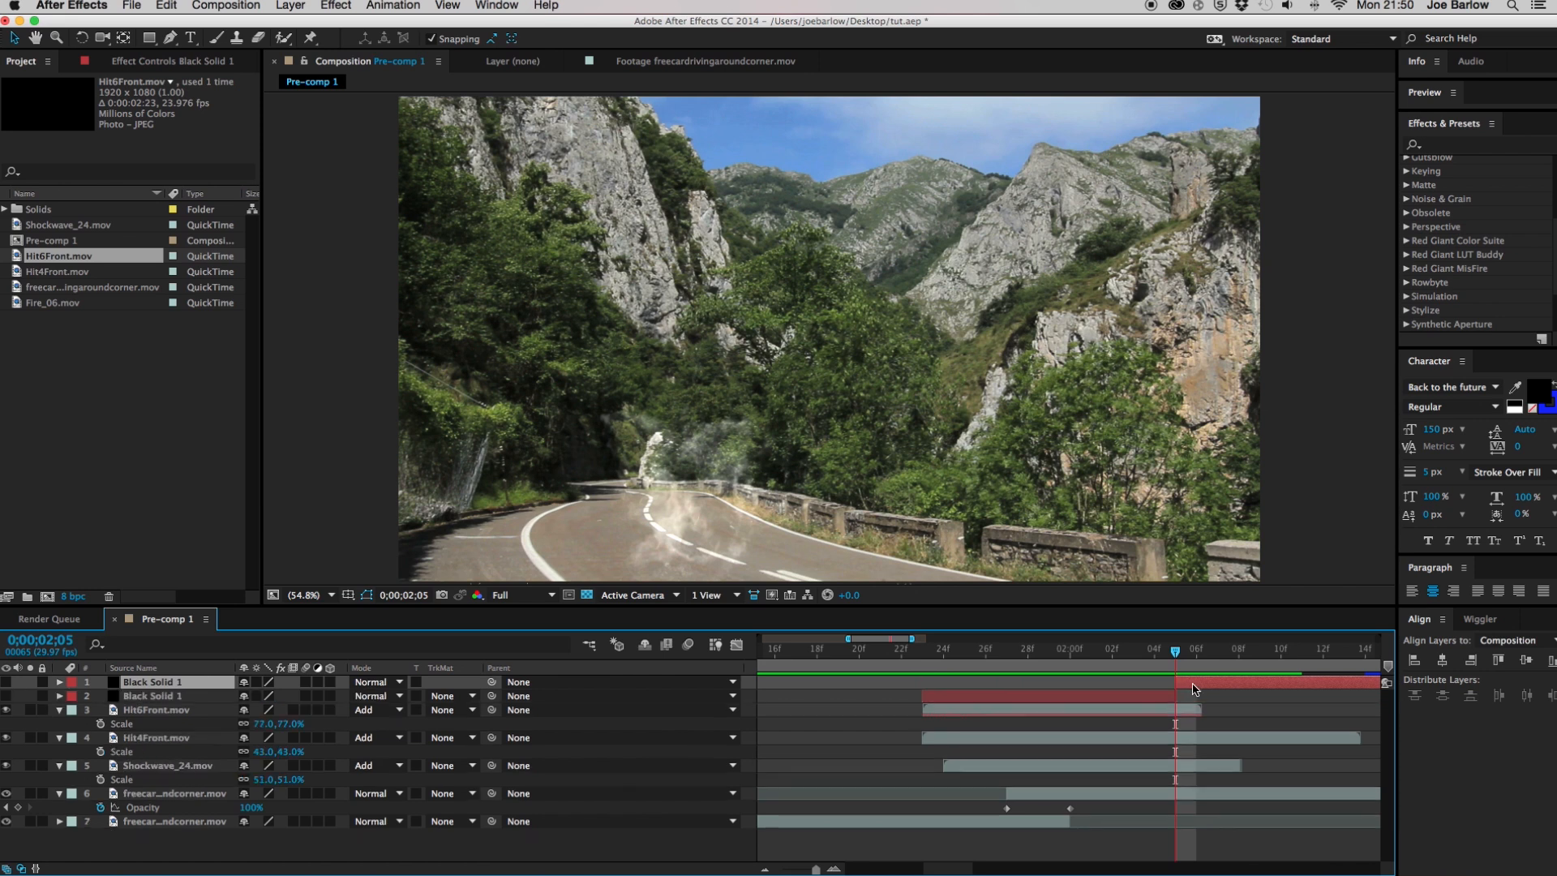
{"action": "key", "text": "Delete"}
{"action": "left_click_drag", "start_coordinate": [1177, 654], "coordinate": [922, 656]}
{"action": "left_click", "coordinate": [941, 682]}
{"action": "left_click", "coordinate": [7, 681]}
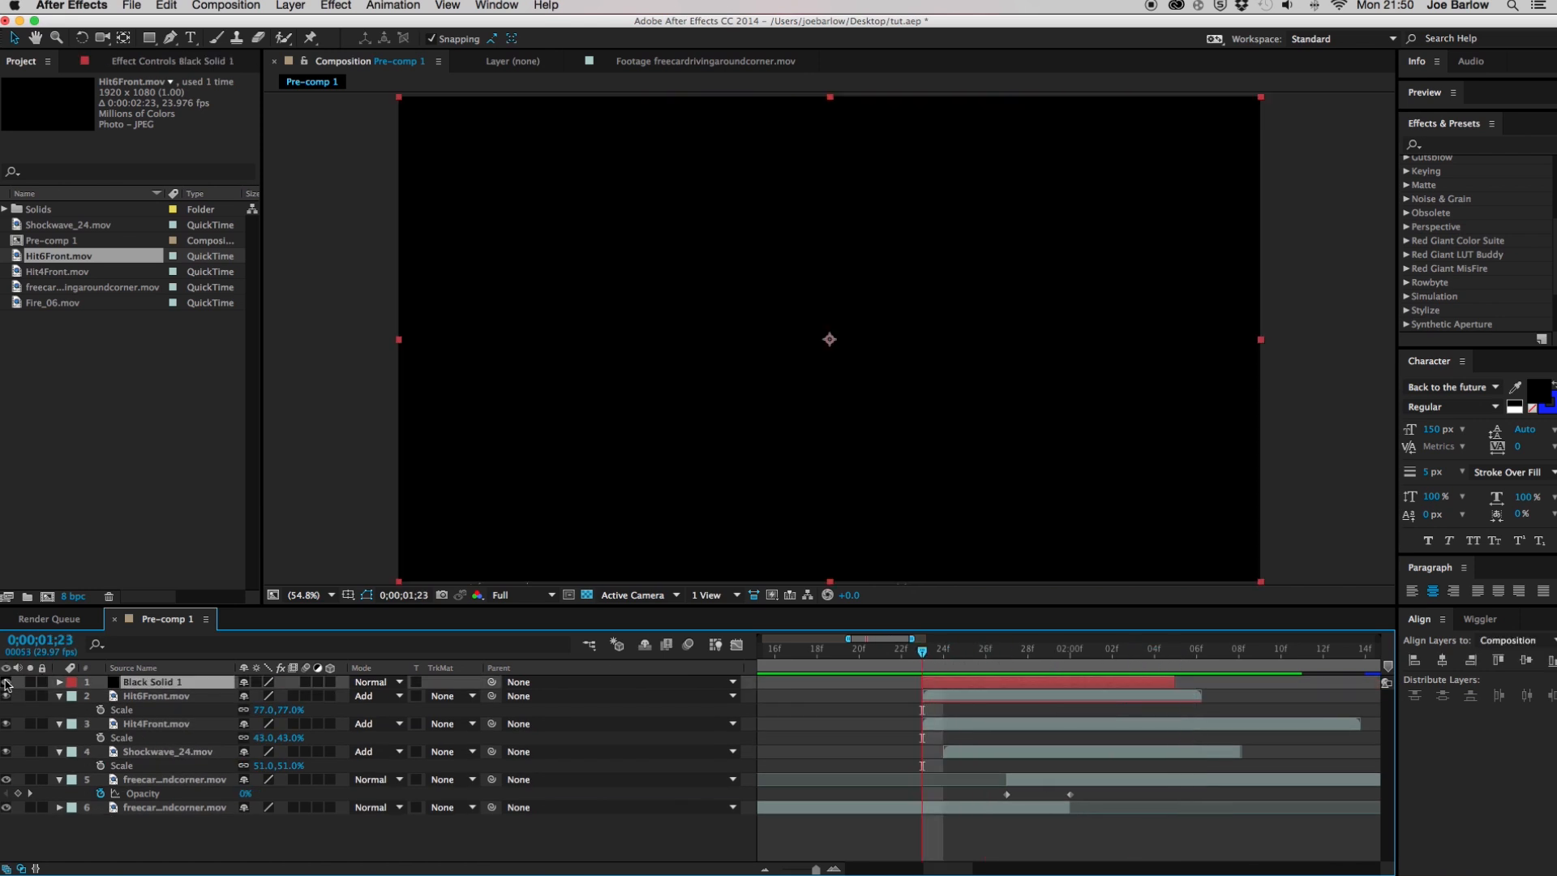
Apply the Advanced Lightning effect to the black solid and set its Lightning Type to Anywhere
{"action": "left_click", "coordinate": [1466, 150]}
{"action": "type", "text": "adv"}
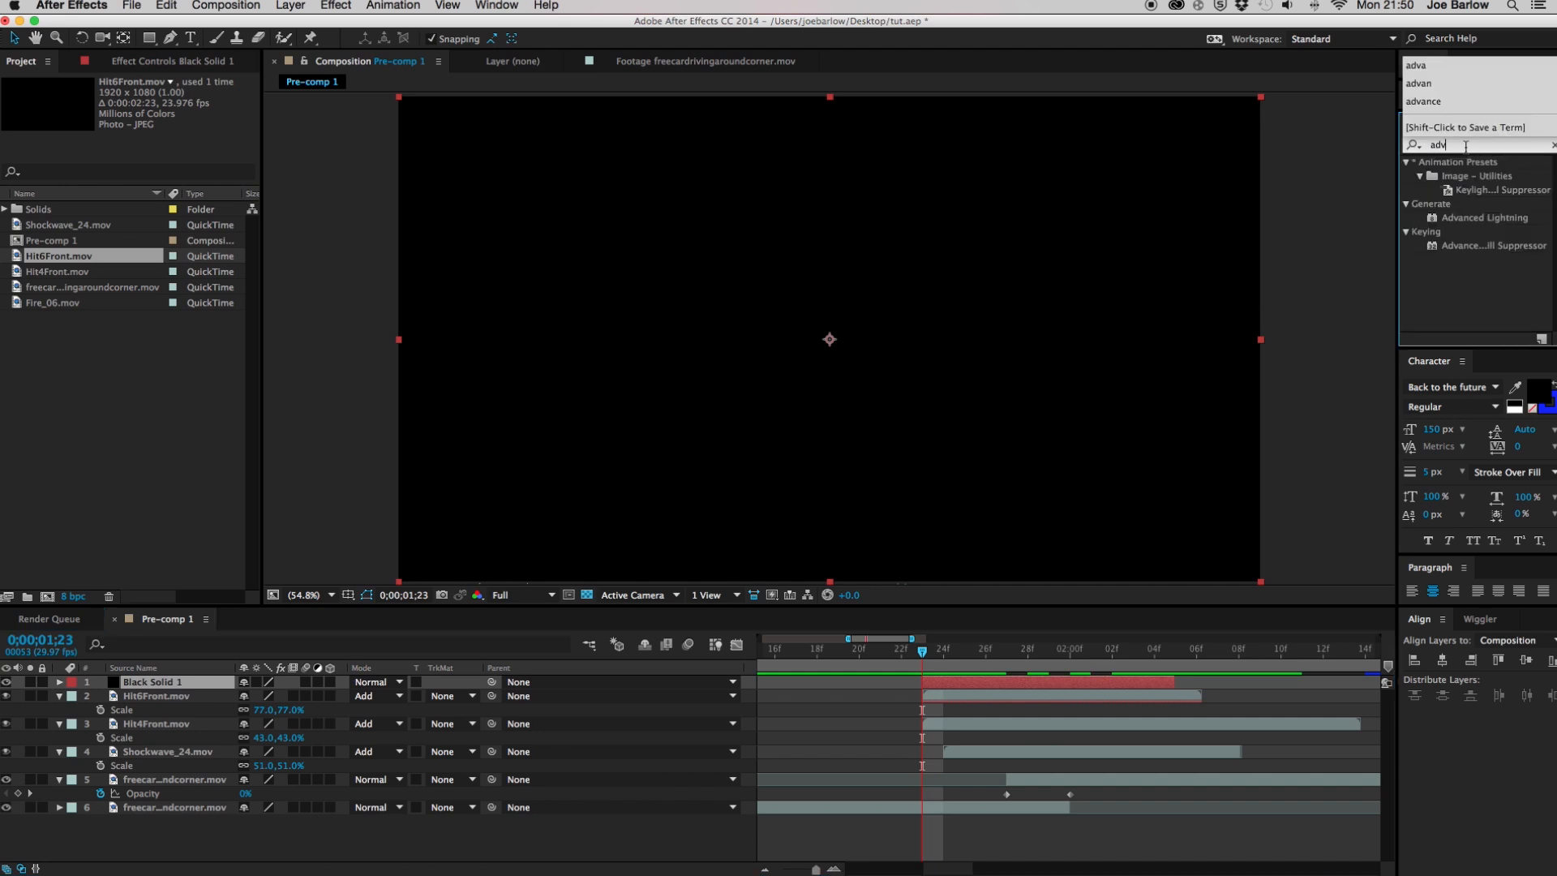
{"action": "left_click_drag", "start_coordinate": [1426, 218], "coordinate": [939, 670]}
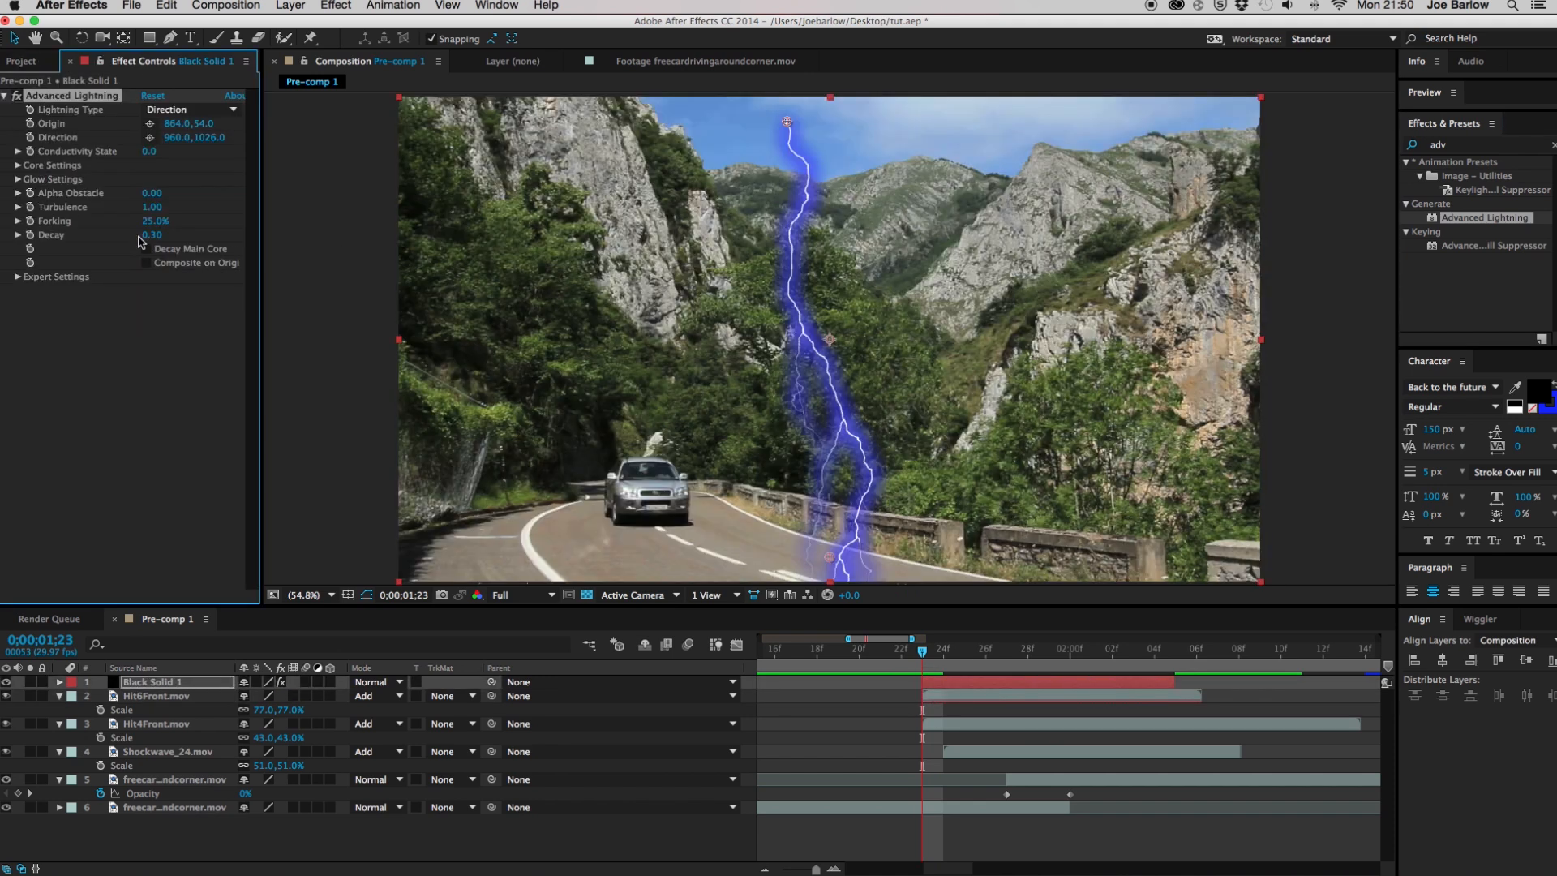
{"action": "left_click", "coordinate": [225, 111]}
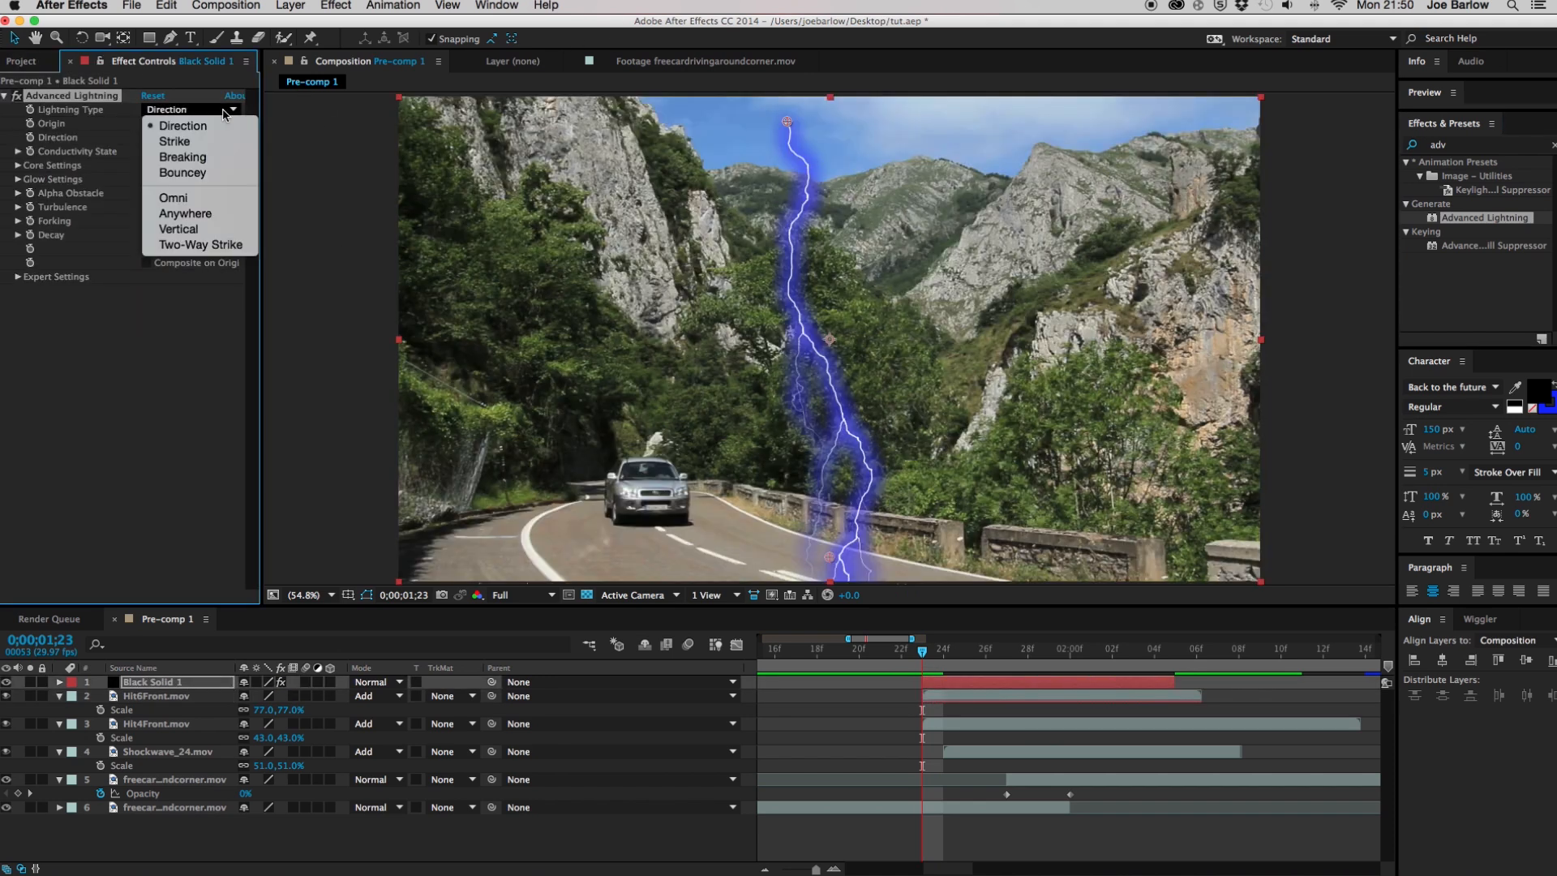
{"action": "left_click", "coordinate": [208, 214]}
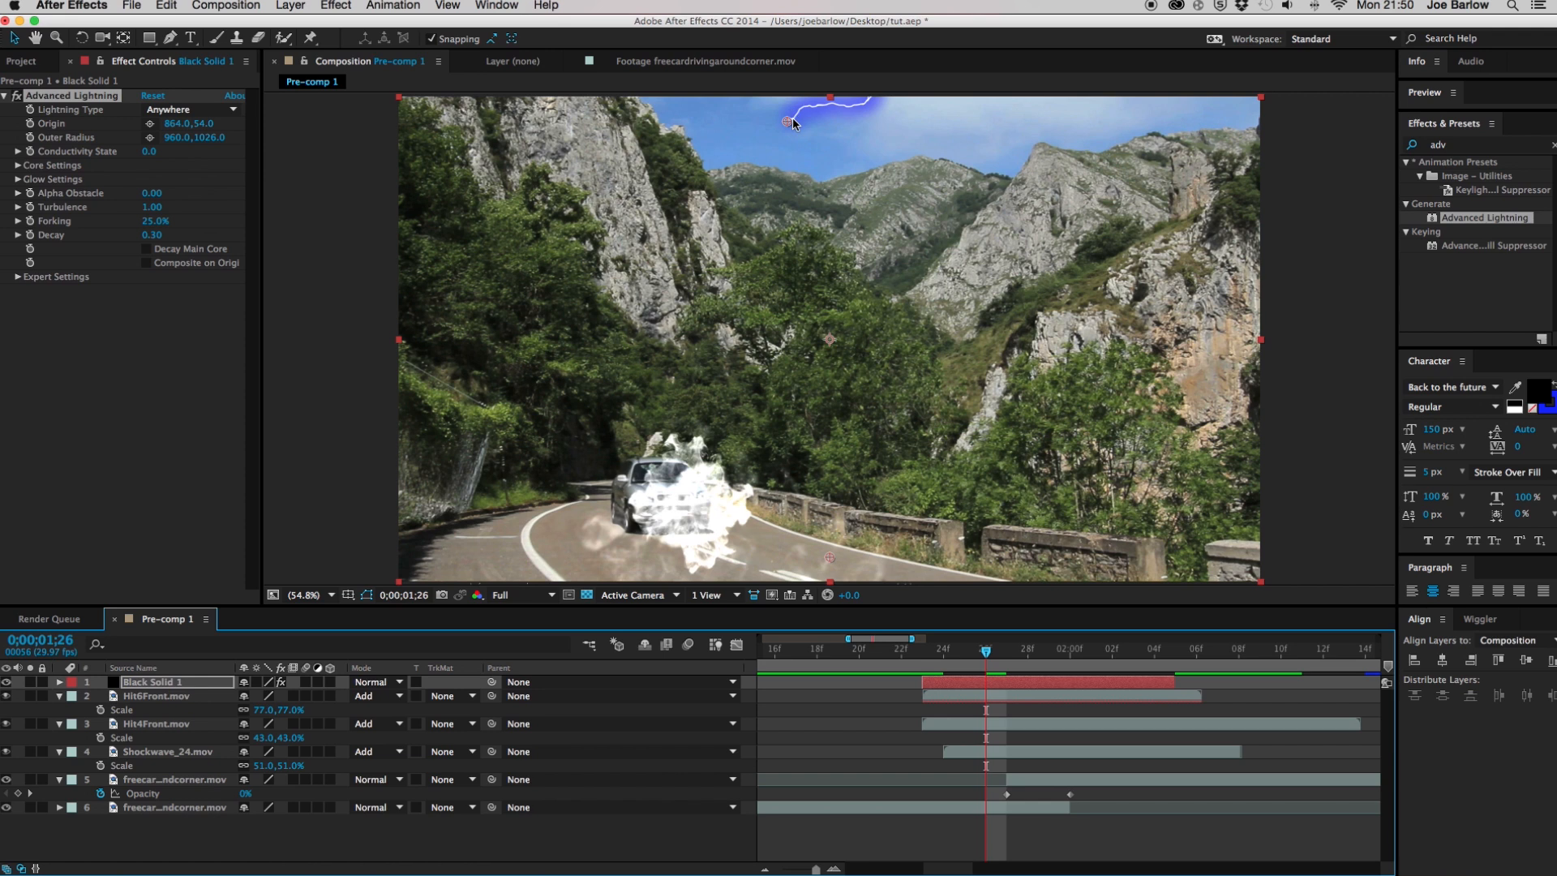
Place the lightning's Origin at 658.6, 917.6 in the smoke beside the car, without keyframing it
{"action": "left_click_drag", "start_coordinate": [786, 120], "coordinate": [670, 403]}
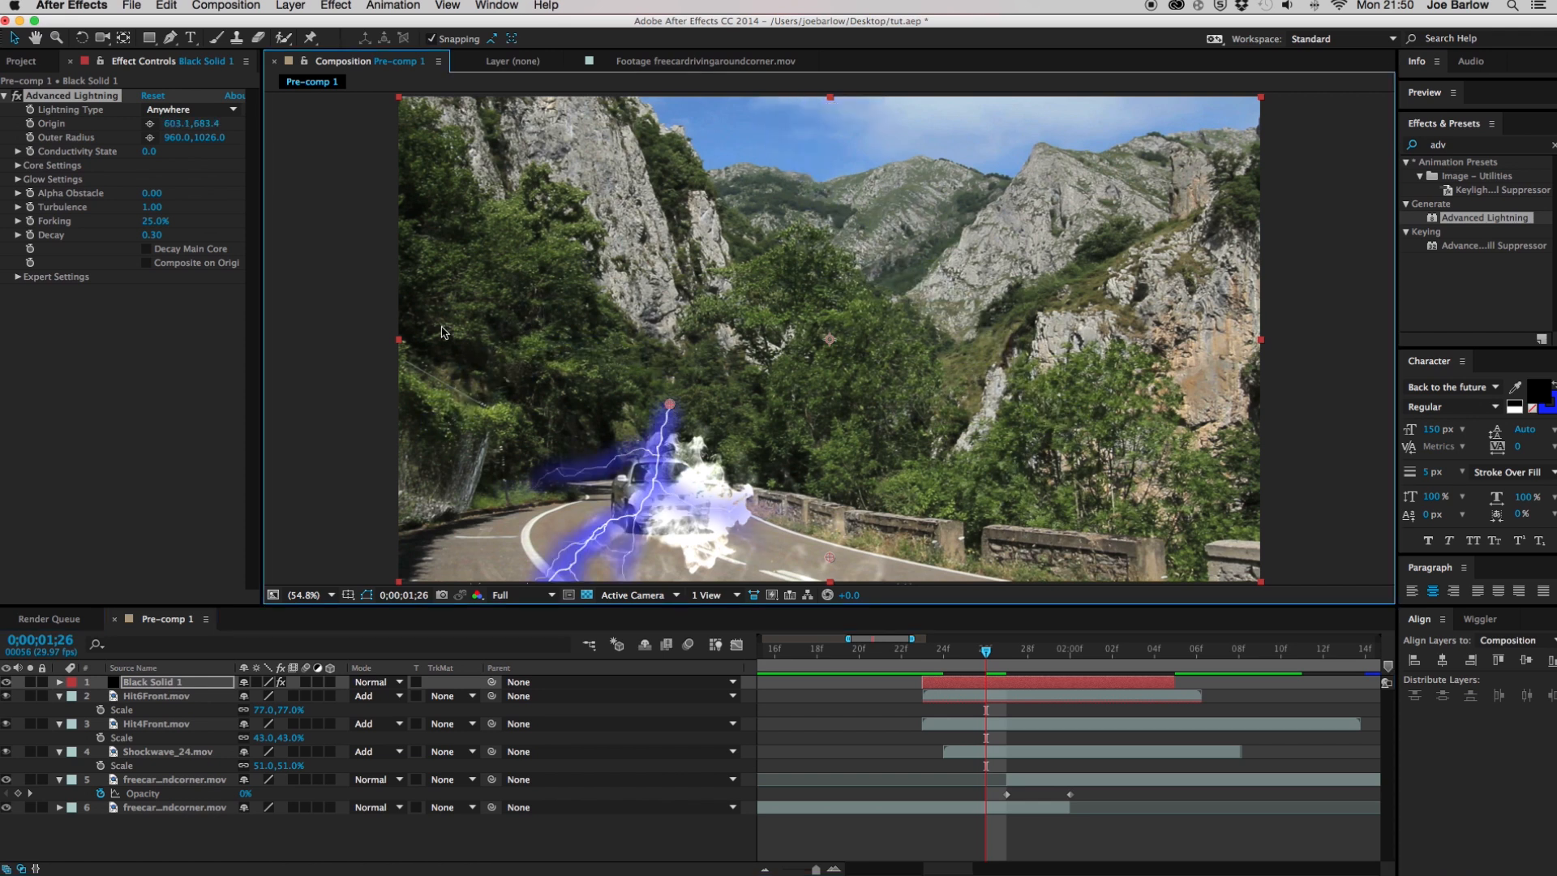
{"action": "left_click", "coordinate": [30, 125]}
{"action": "left_click", "coordinate": [151, 124]}
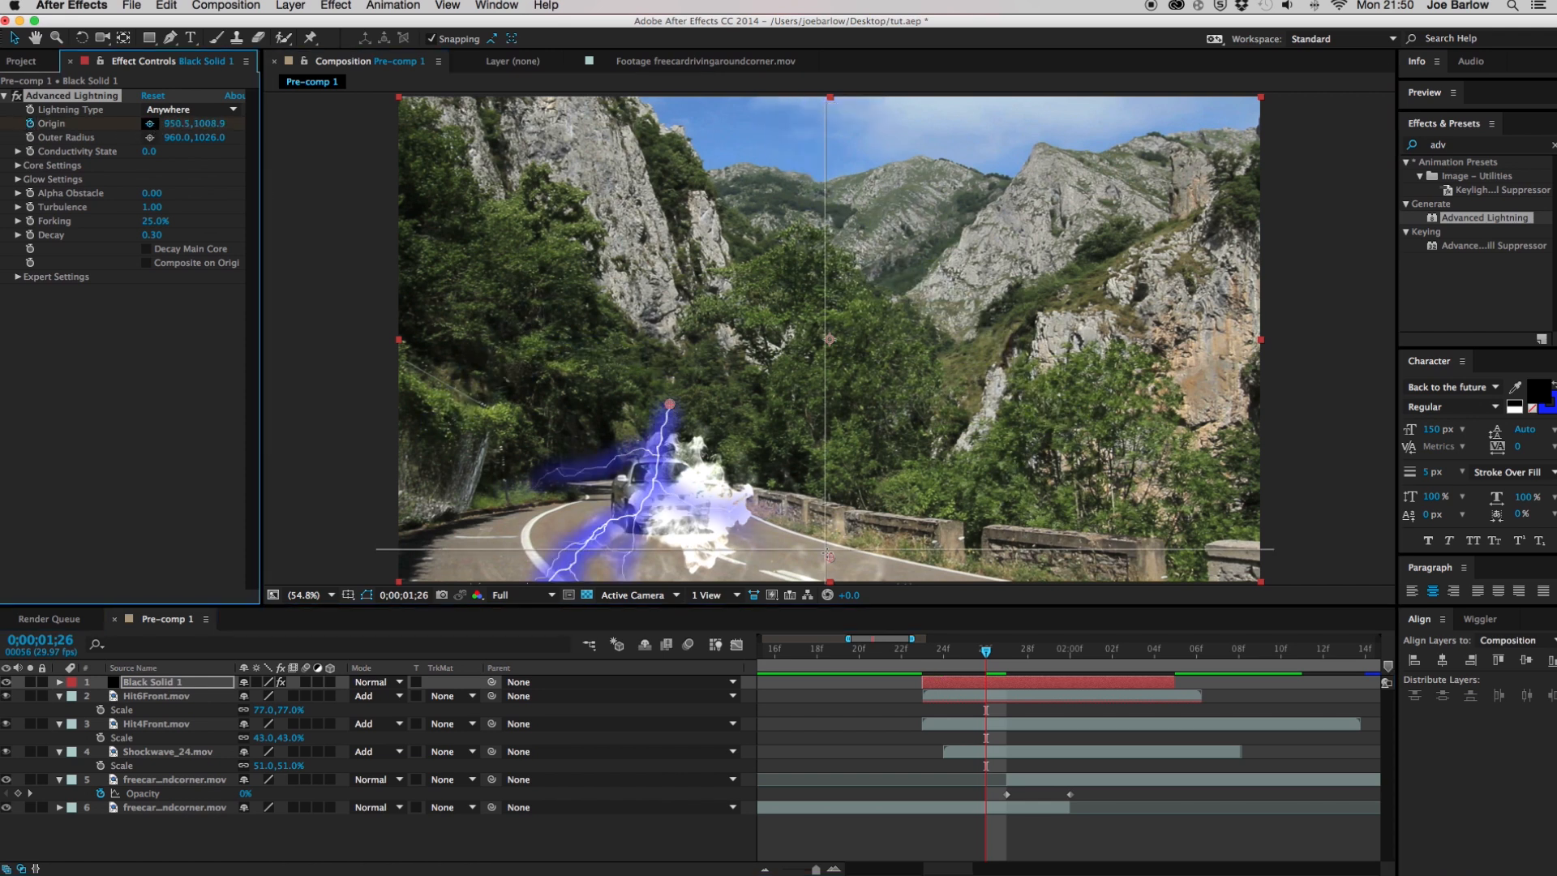
{"action": "left_click_drag", "start_coordinate": [705, 520], "coordinate": [696, 511]}
{"action": "left_click", "coordinate": [31, 126]}
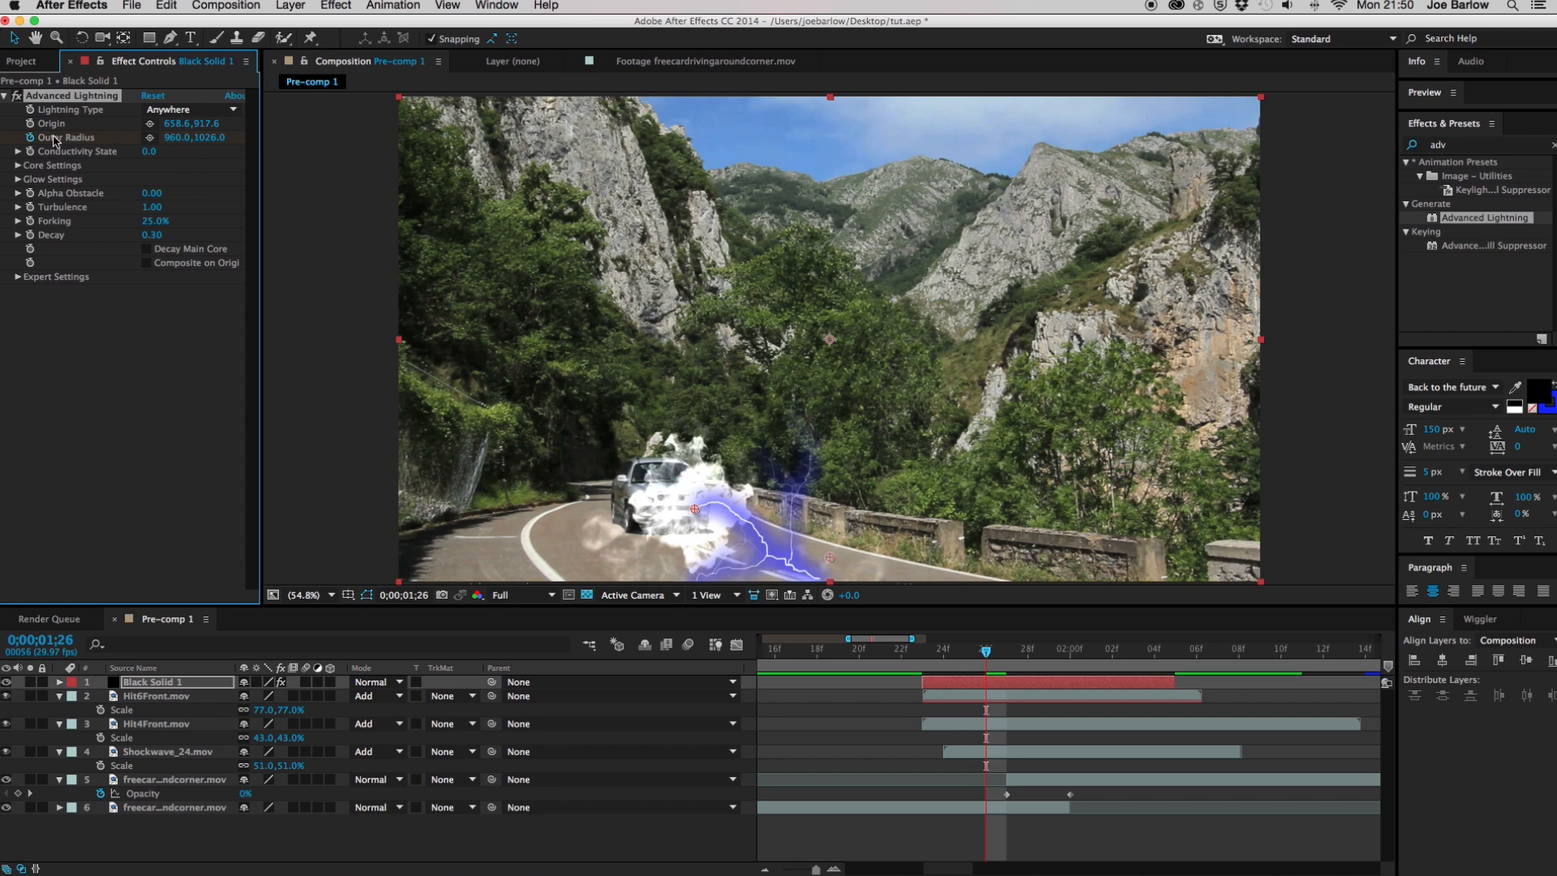
Try the lightning's Outer Radius at 492.6, 877.5, move it to 651.3, 921.3 at 0;00;01;23 and restart its keyframing there
{"action": "left_click", "coordinate": [149, 137]}
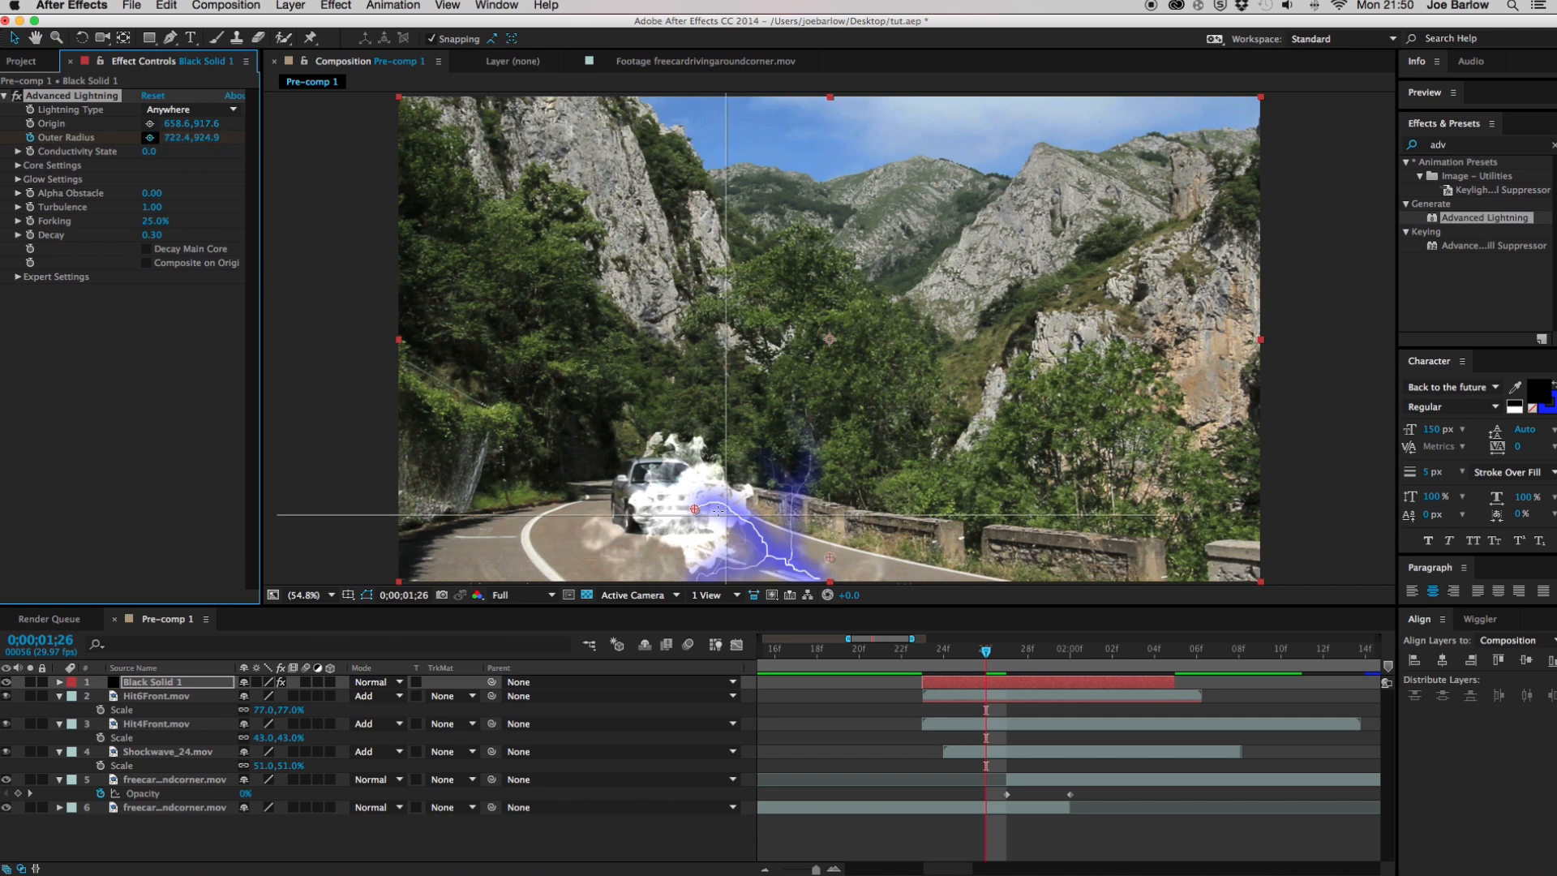
{"action": "left_click", "coordinate": [619, 491]}
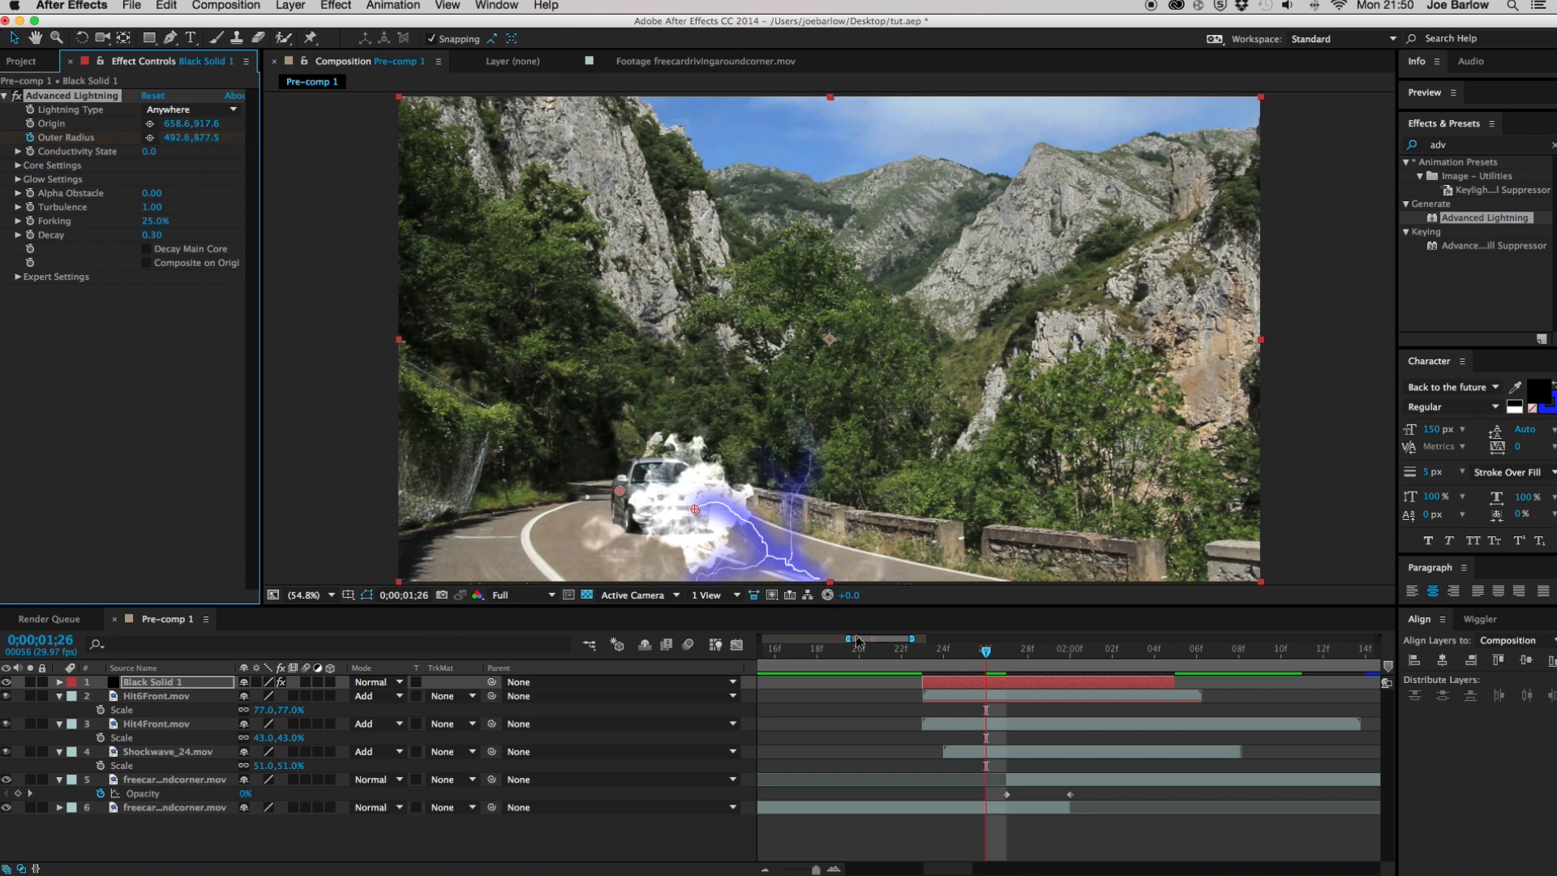
{"action": "left_click", "coordinate": [922, 659]}
{"action": "left_click_drag", "start_coordinate": [623, 495], "coordinate": [695, 515]}
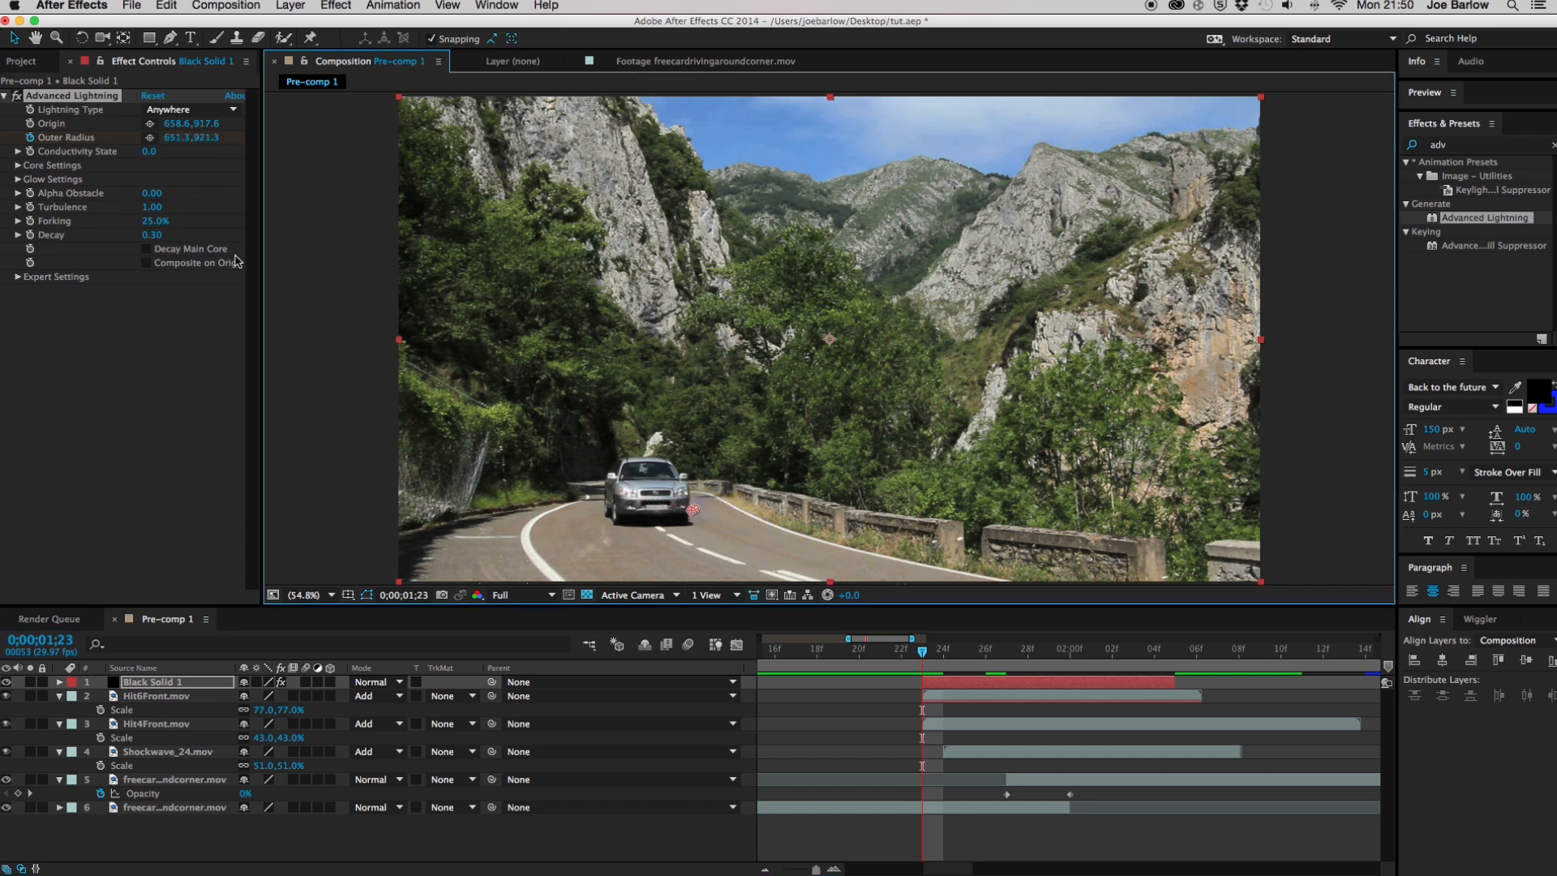
{"action": "left_click", "coordinate": [31, 136]}
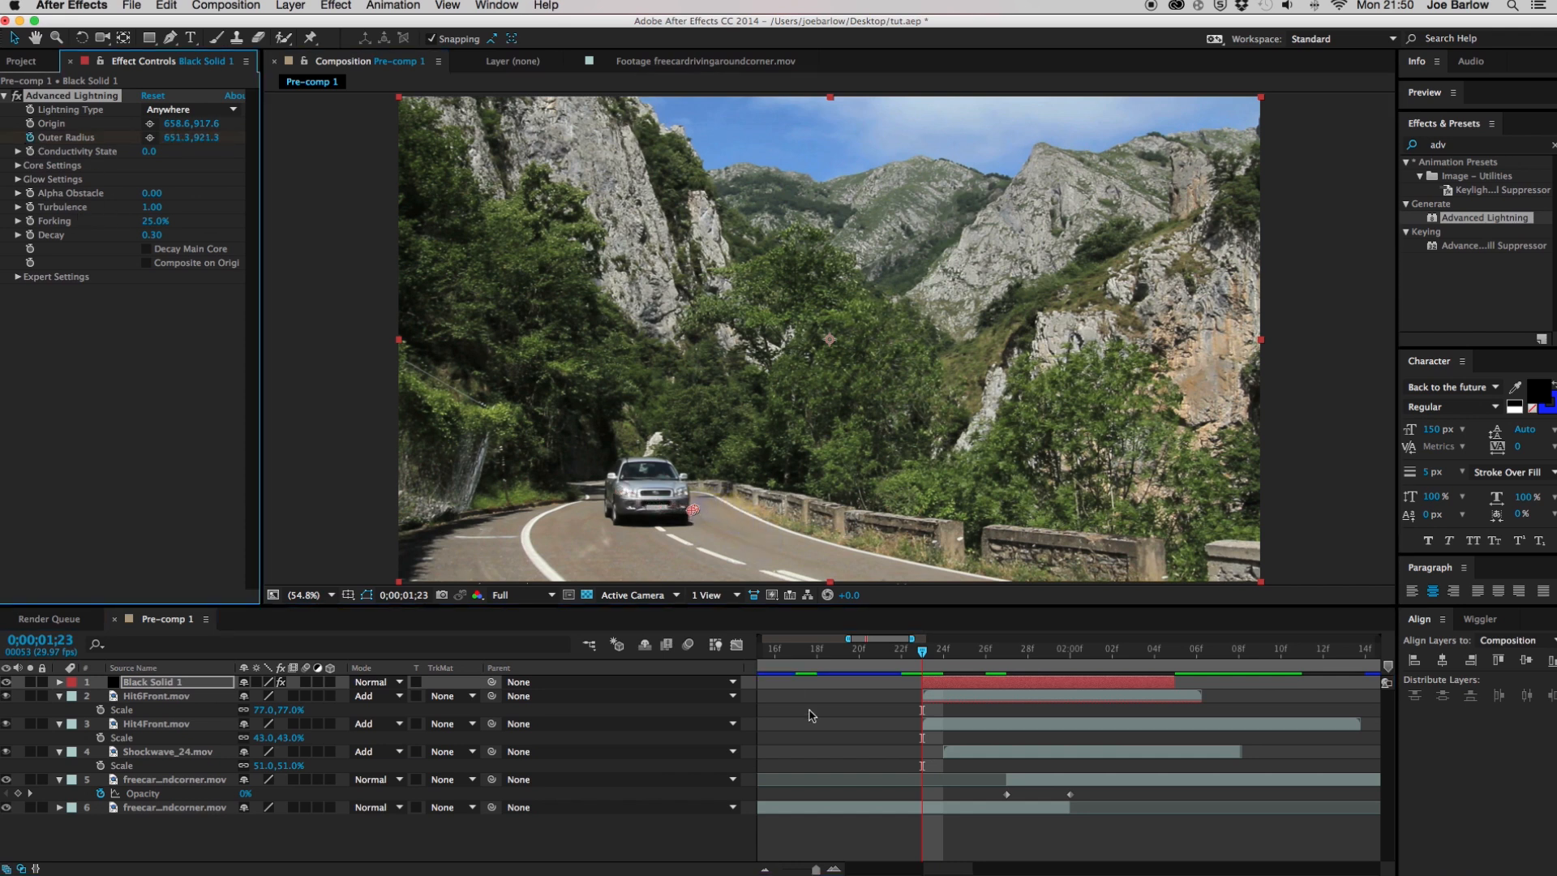
Try keyframing the lightning's Outer Radius at 501.7, 857.4 at 0;00;01;26, undoing the accidental move of its Origin
{"action": "left_click_drag", "start_coordinate": [930, 657], "coordinate": [992, 658]}
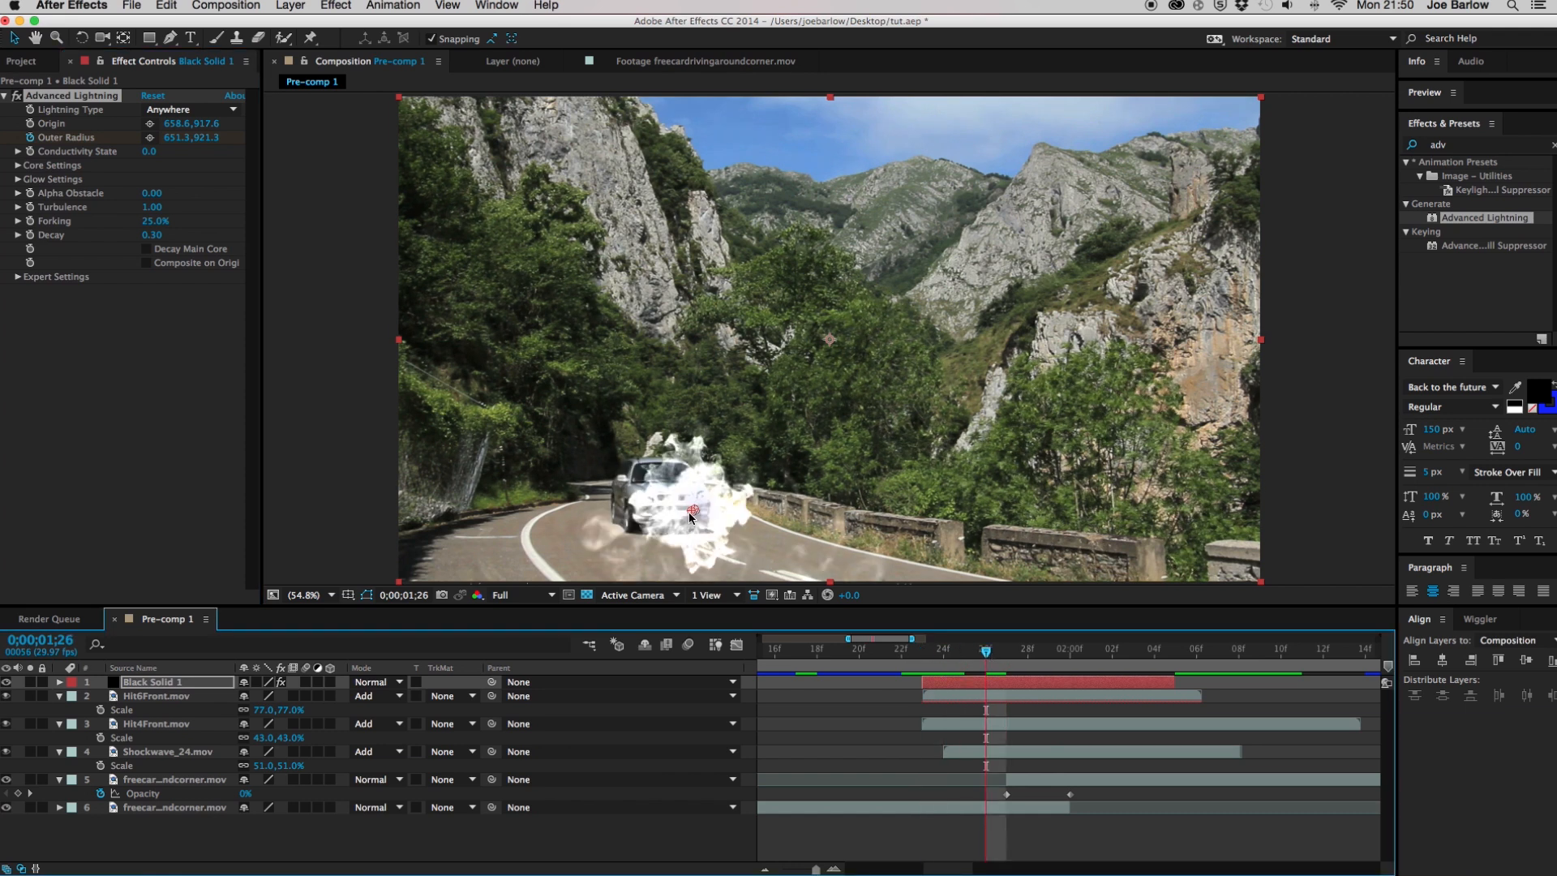
{"action": "left_click_drag", "start_coordinate": [694, 516], "coordinate": [683, 517]}
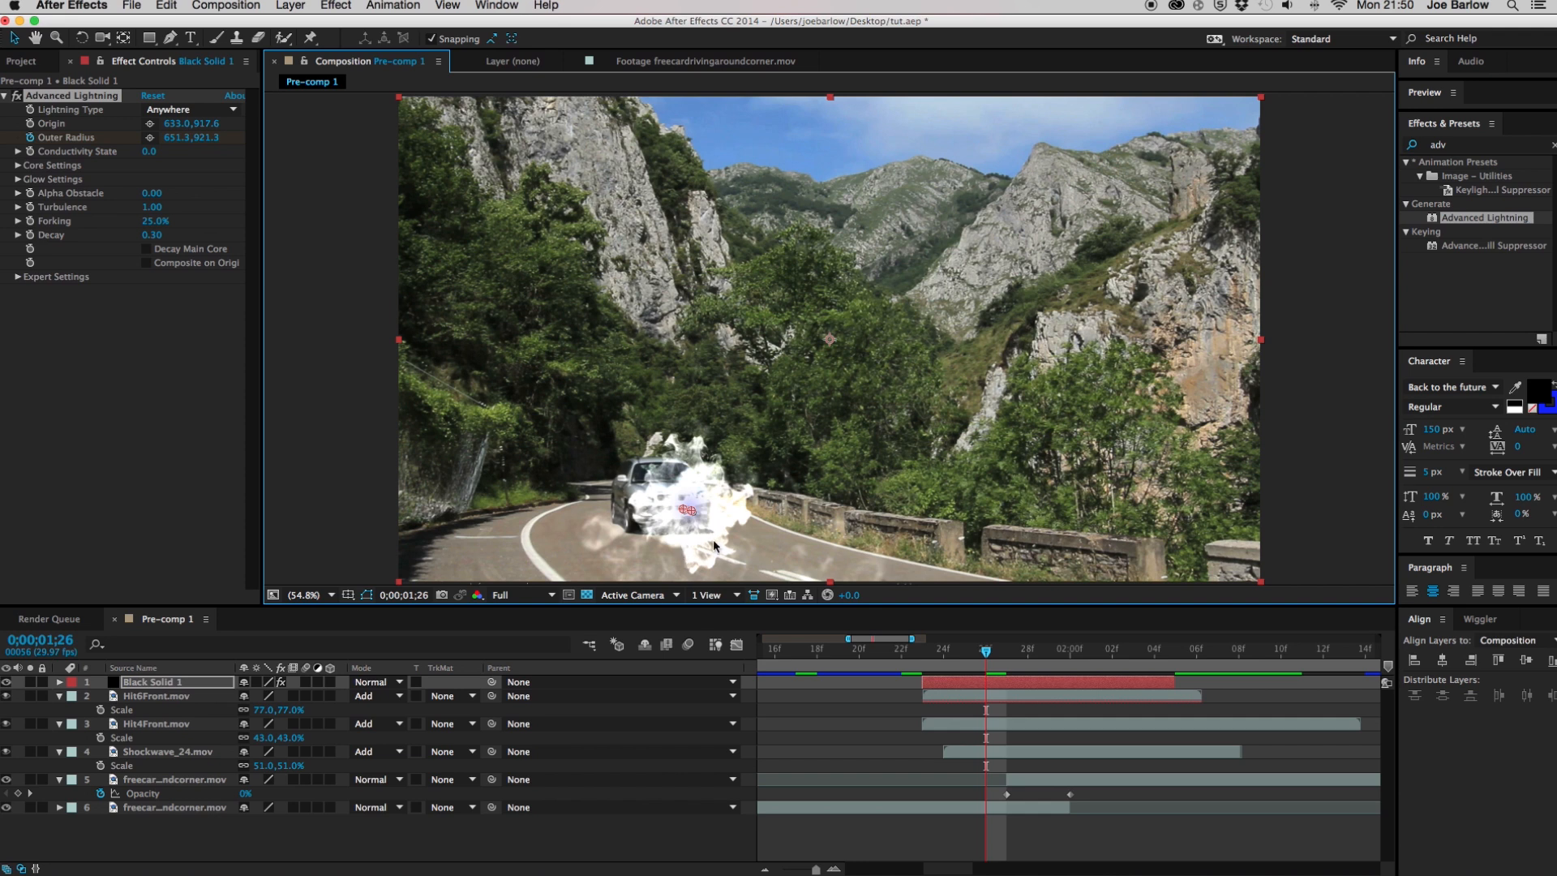
{"action": "key", "text": "super+z"}
{"action": "left_click", "coordinate": [149, 137]}
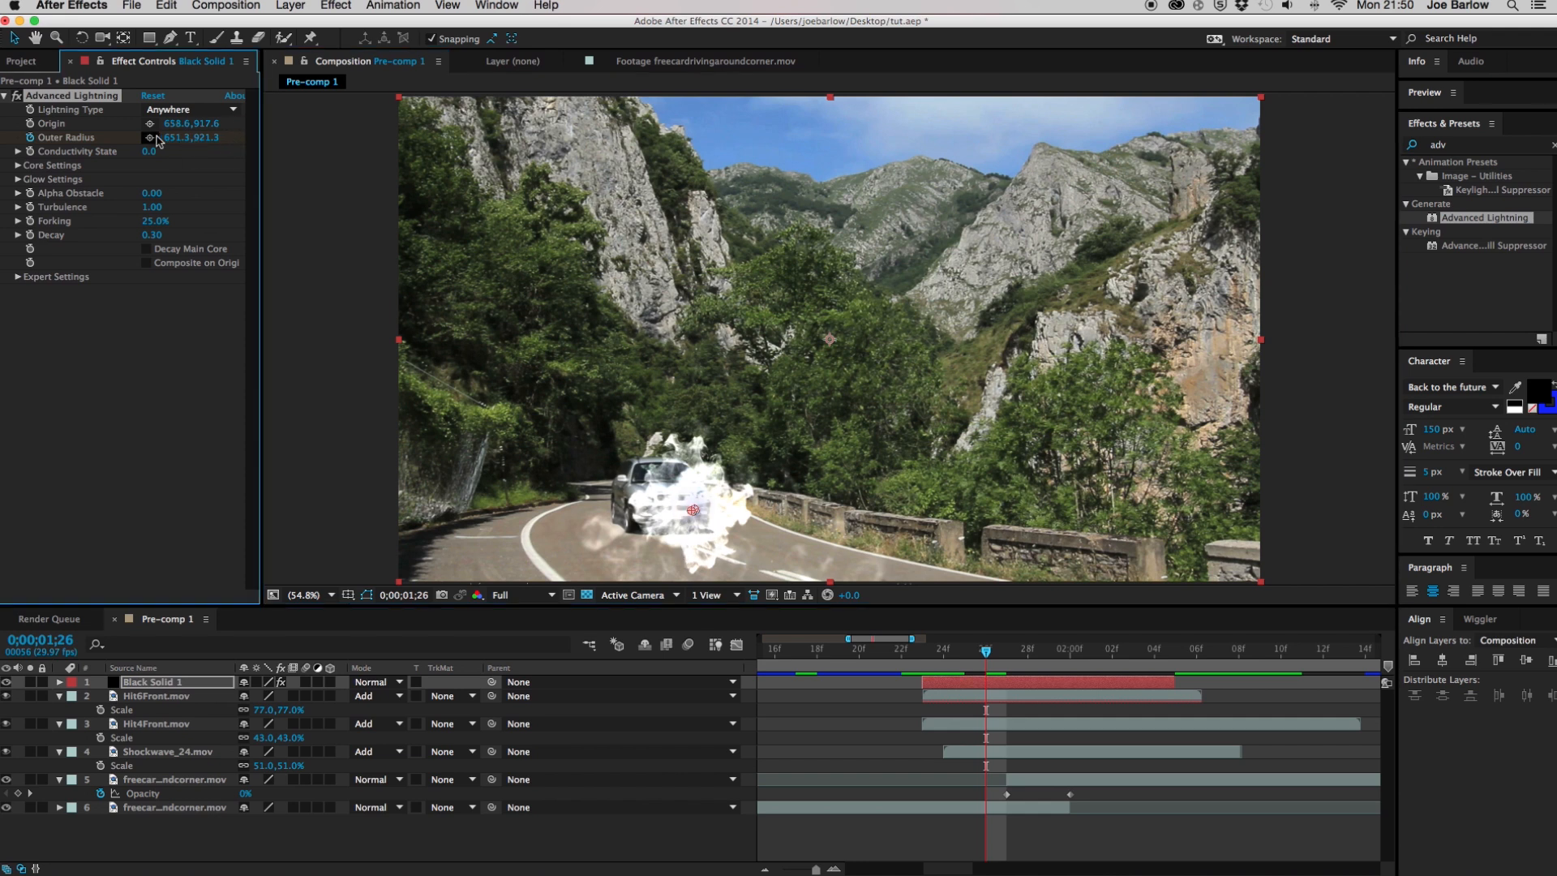
{"action": "left_click", "coordinate": [609, 479]}
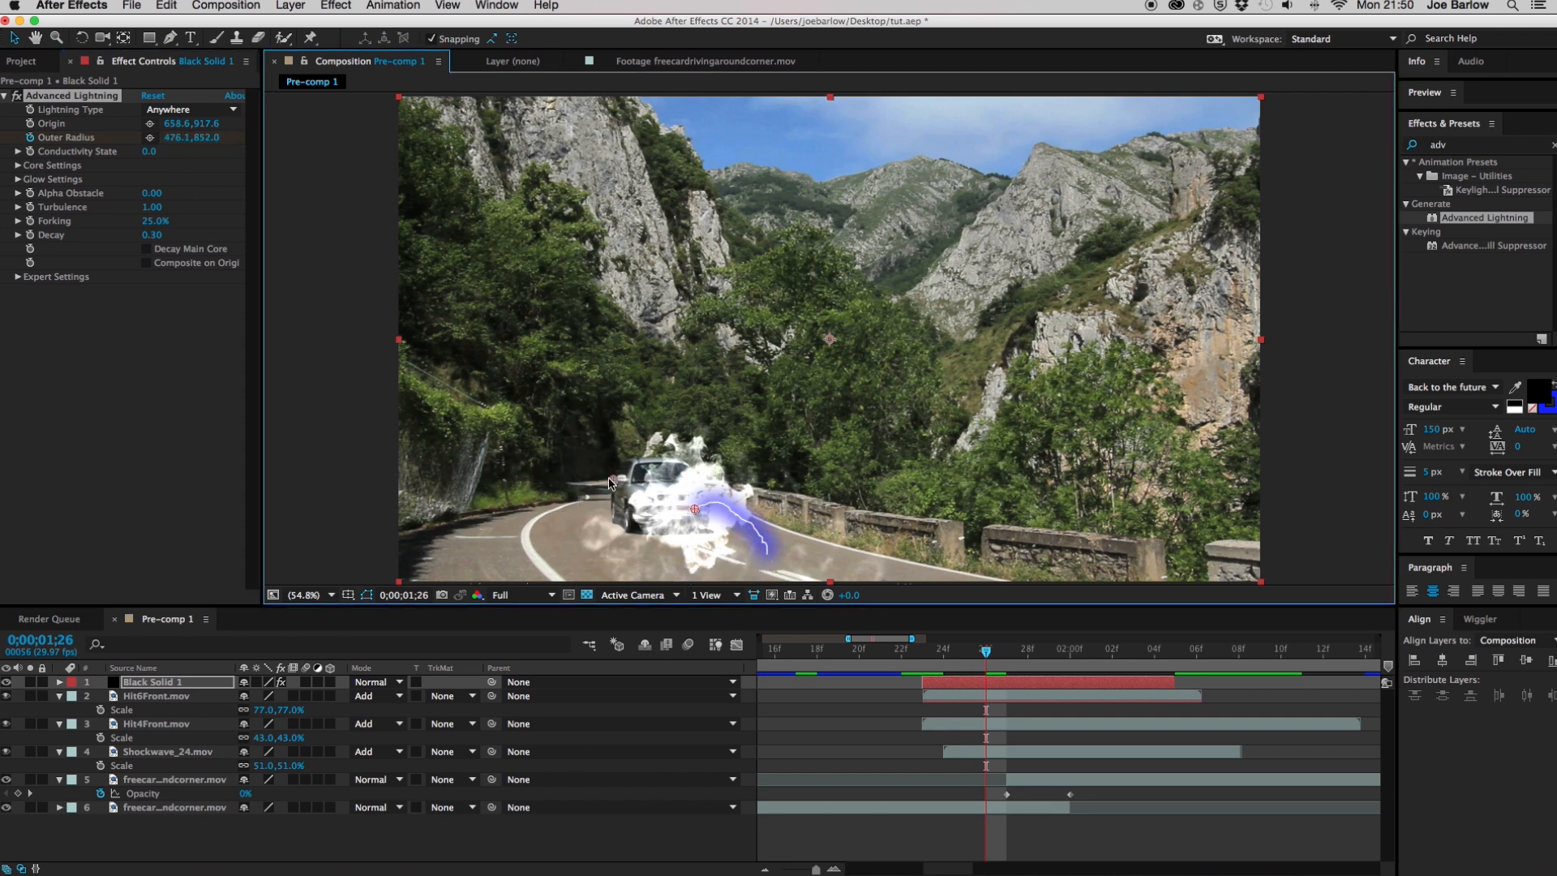
{"action": "left_click_drag", "start_coordinate": [620, 480], "coordinate": [624, 481]}
Move the lightning's Outer Radius to about 374.0, 850.1 beyond the car's far side at 0;00;01;29
{"action": "key", "text": "Page_Down"}
{"action": "key", "text": "Page_Down"}
{"action": "key", "text": "Page_Down"}
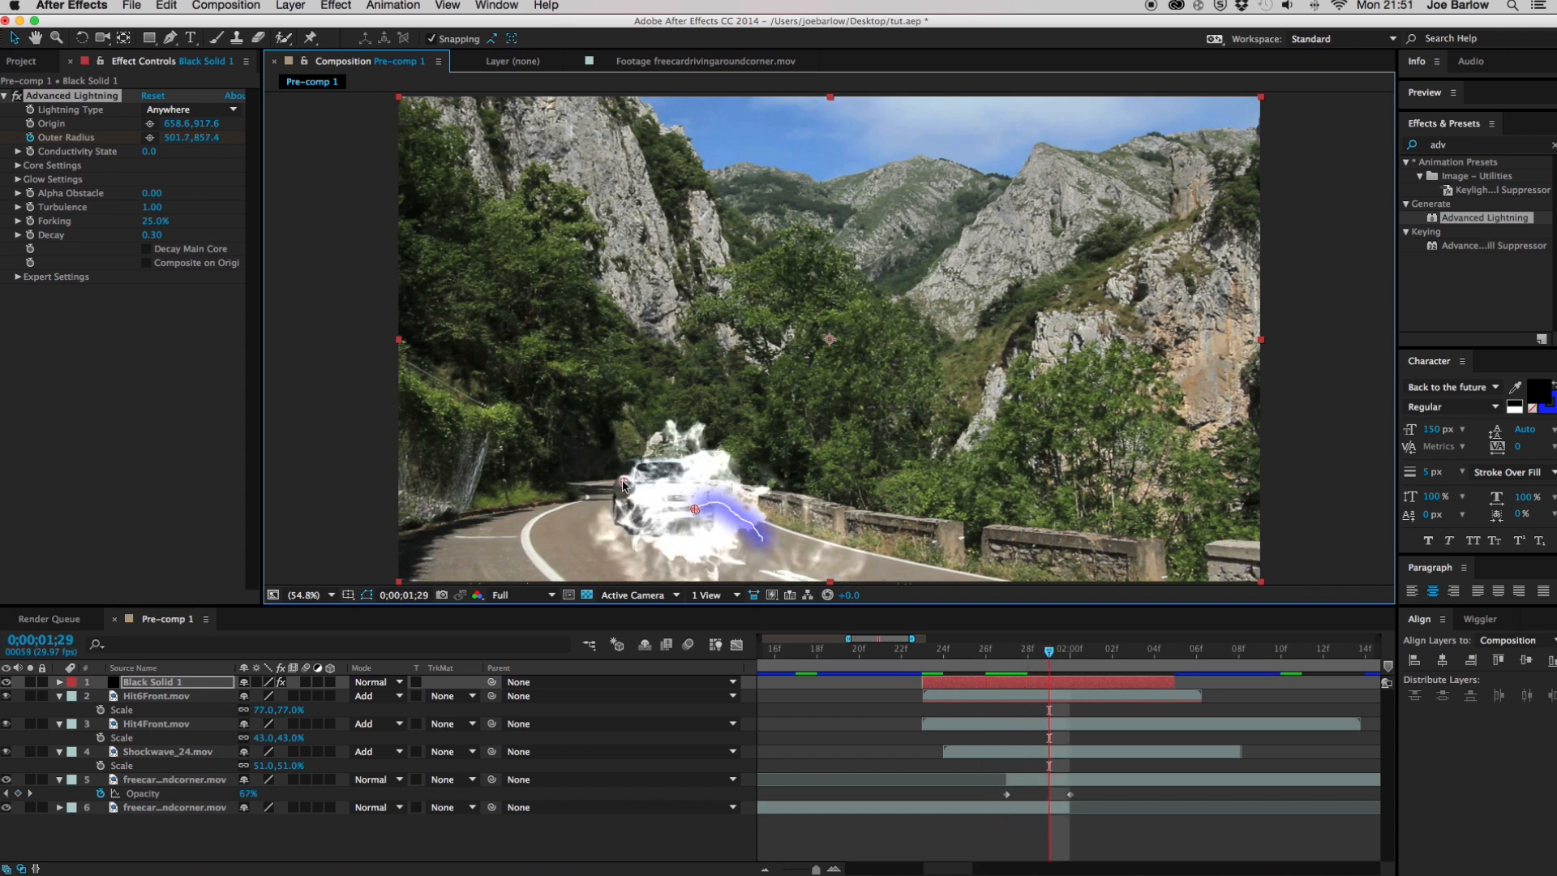
{"action": "left_click_drag", "start_coordinate": [625, 480], "coordinate": [569, 482]}
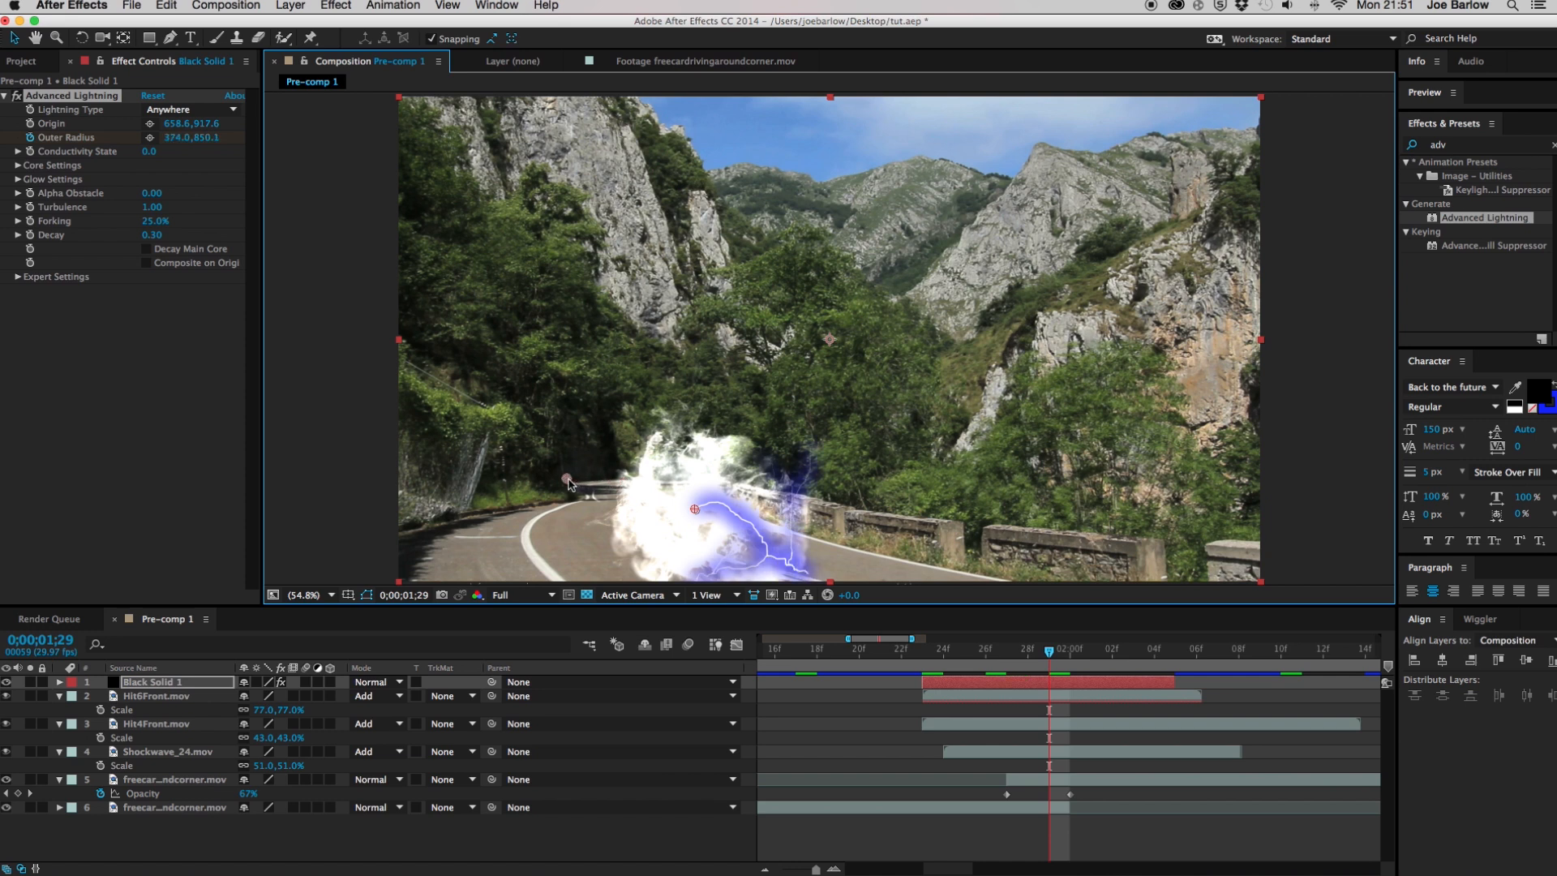
Bring the lightning's Outer Radius back beside its Origin at about 645.8, 914.0 at 0;00;02;05
{"action": "key", "text": "Page_Down"}
{"action": "key", "text": "Page_Down"}
{"action": "key", "text": "Page_Down"}
{"action": "key", "text": "Page_Down"}
{"action": "key", "text": "Page_Down"}
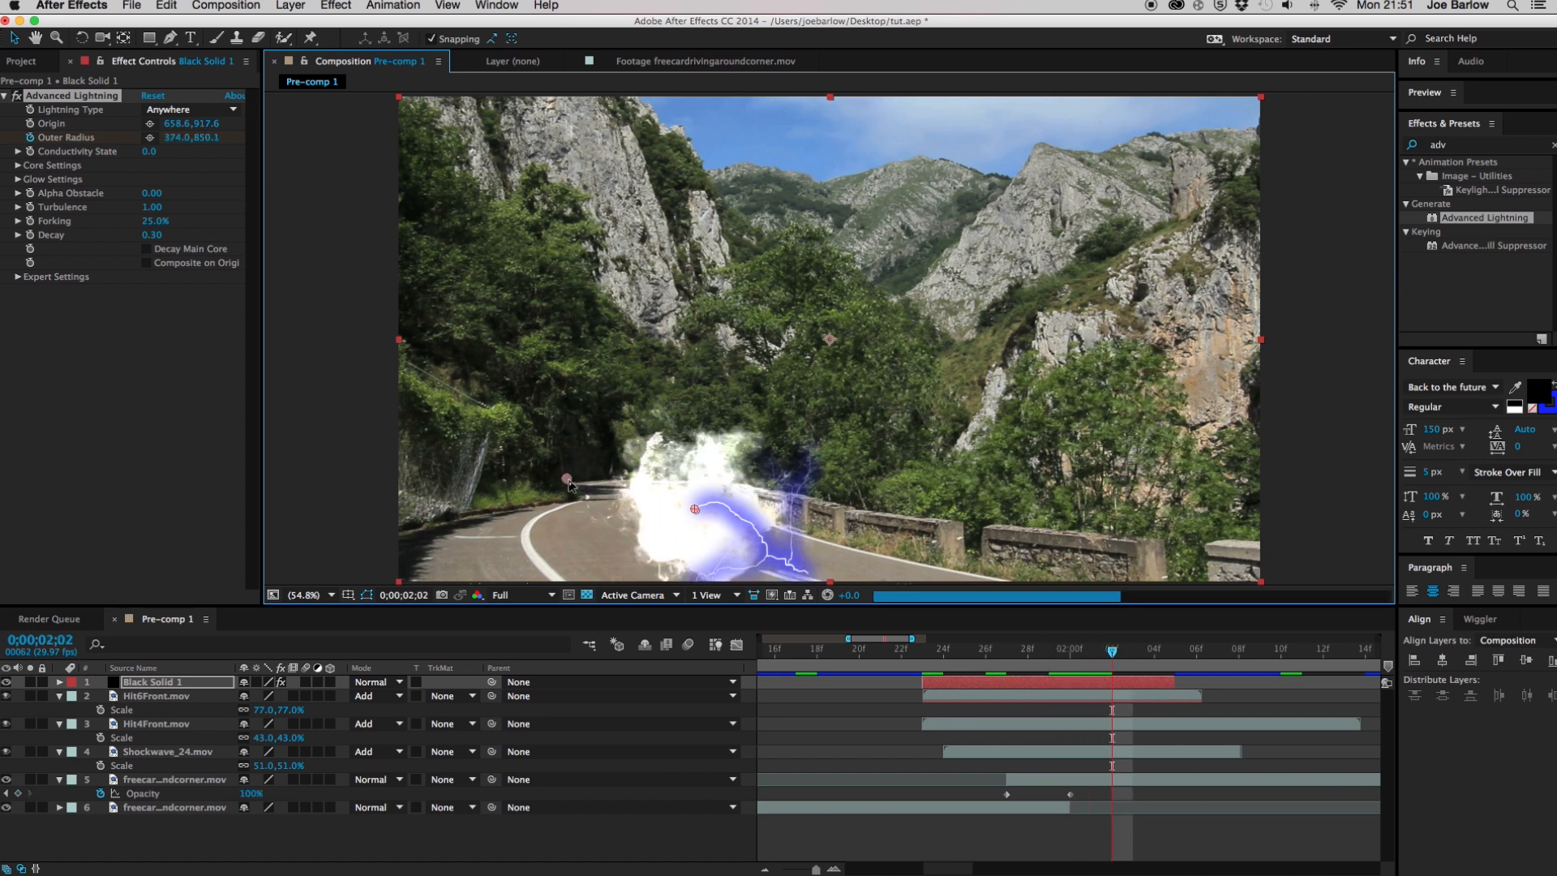
{"action": "key", "text": "Page_Down"}
{"action": "mouse_move", "coordinate": [569, 483]}
{"action": "left_mouse_down"}
{"action": "mouse_move", "coordinate": [645, 487]}
{"action": "mouse_move", "coordinate": [691, 511]}
{"action": "left_mouse_up"}
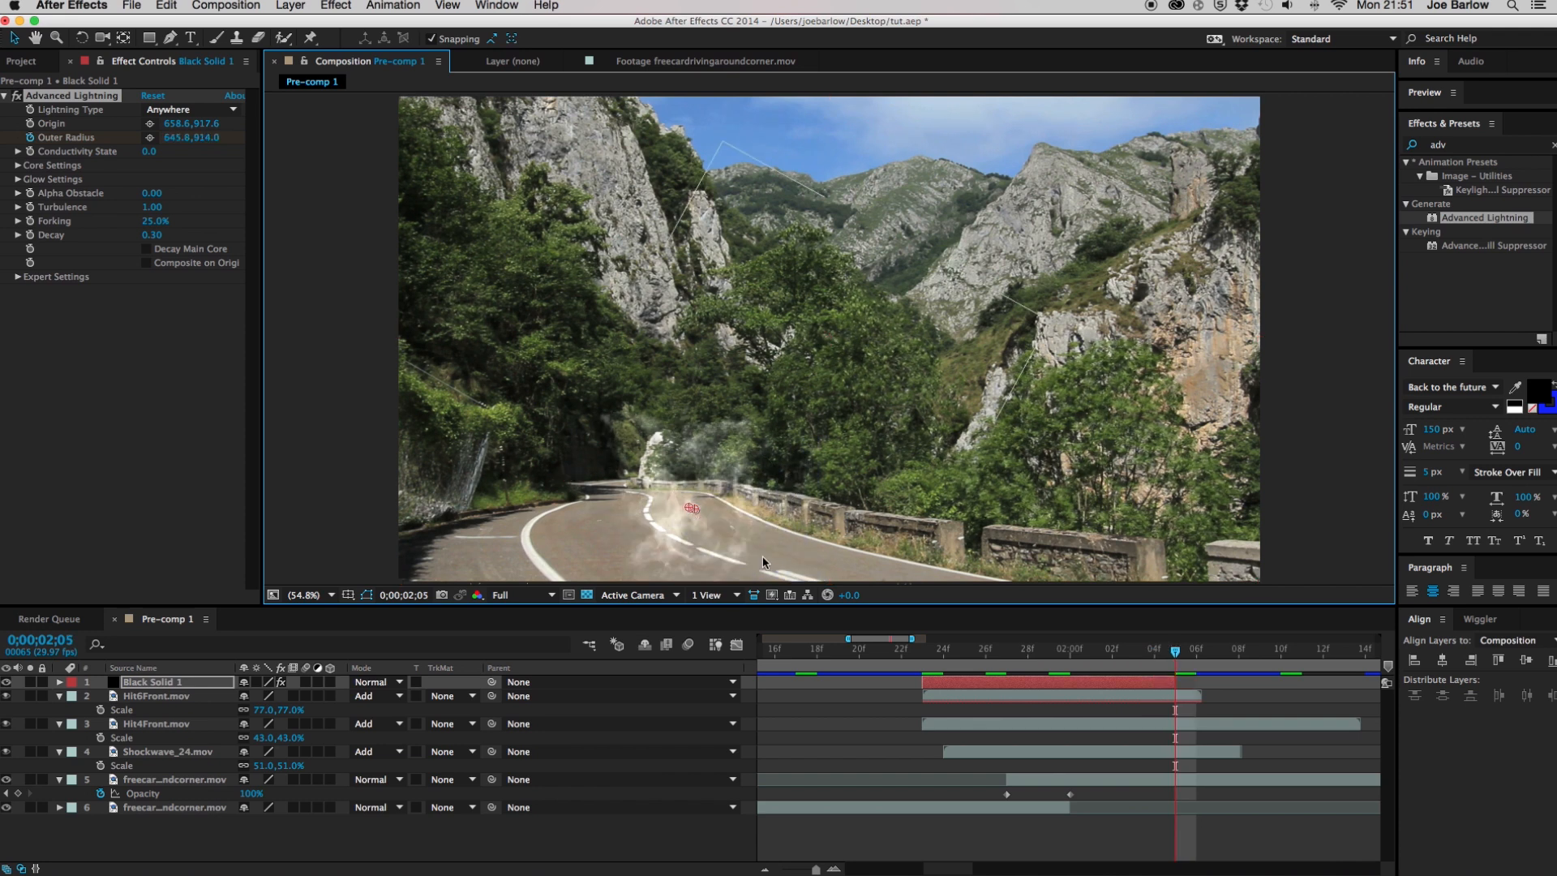
Show the black solid's keyframes and delete the Outer Radius keyframe at 0;00;01;26
{"action": "key", "text": "u"}
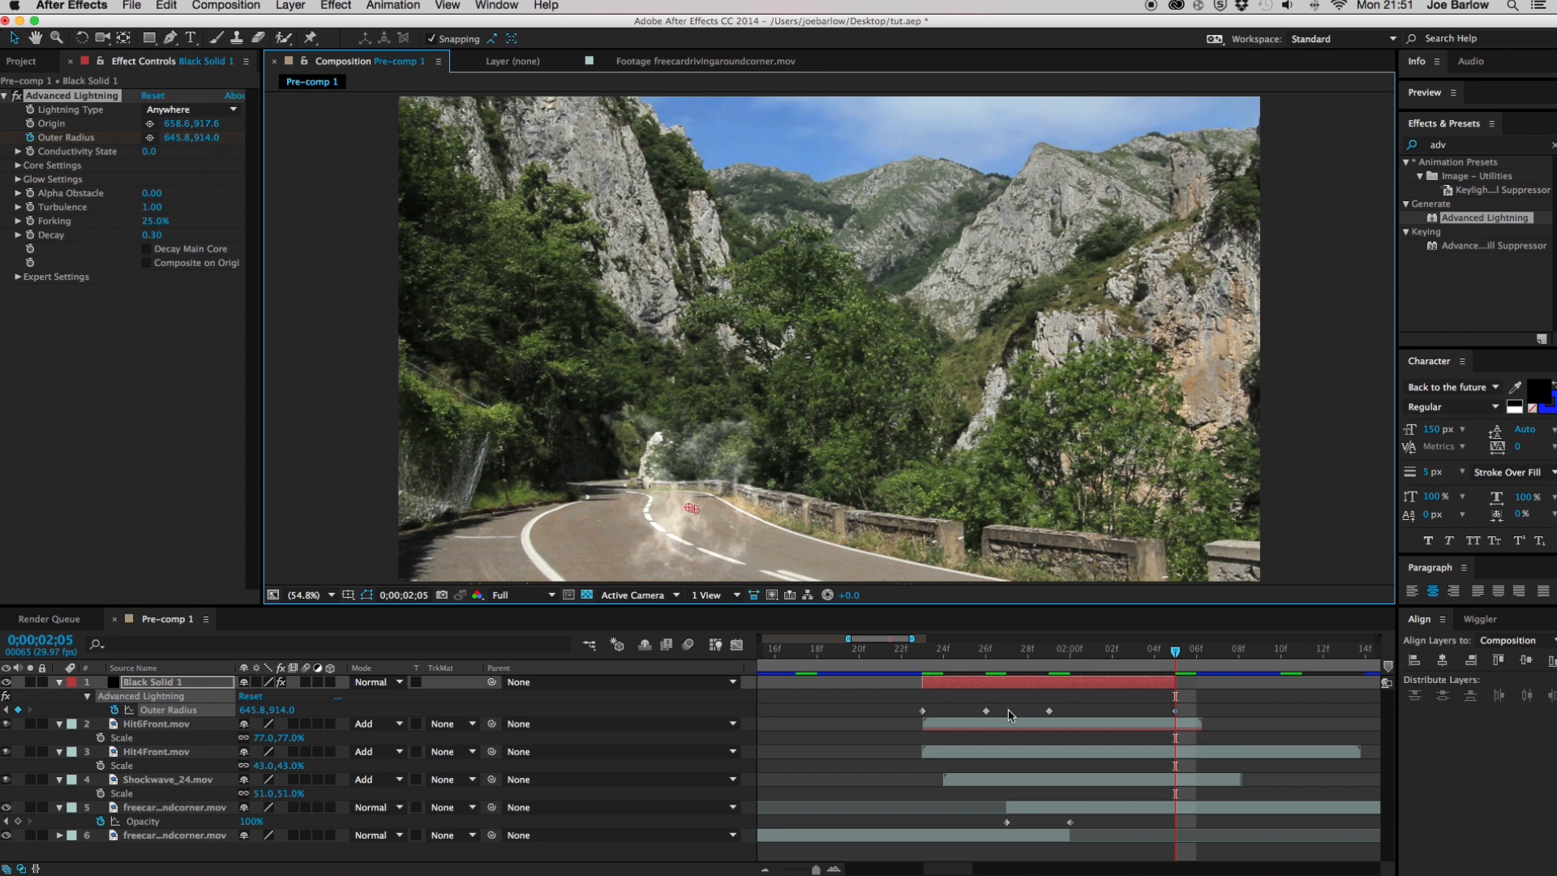
{"action": "left_click", "coordinate": [987, 711]}
{"action": "key", "text": "Delete"}
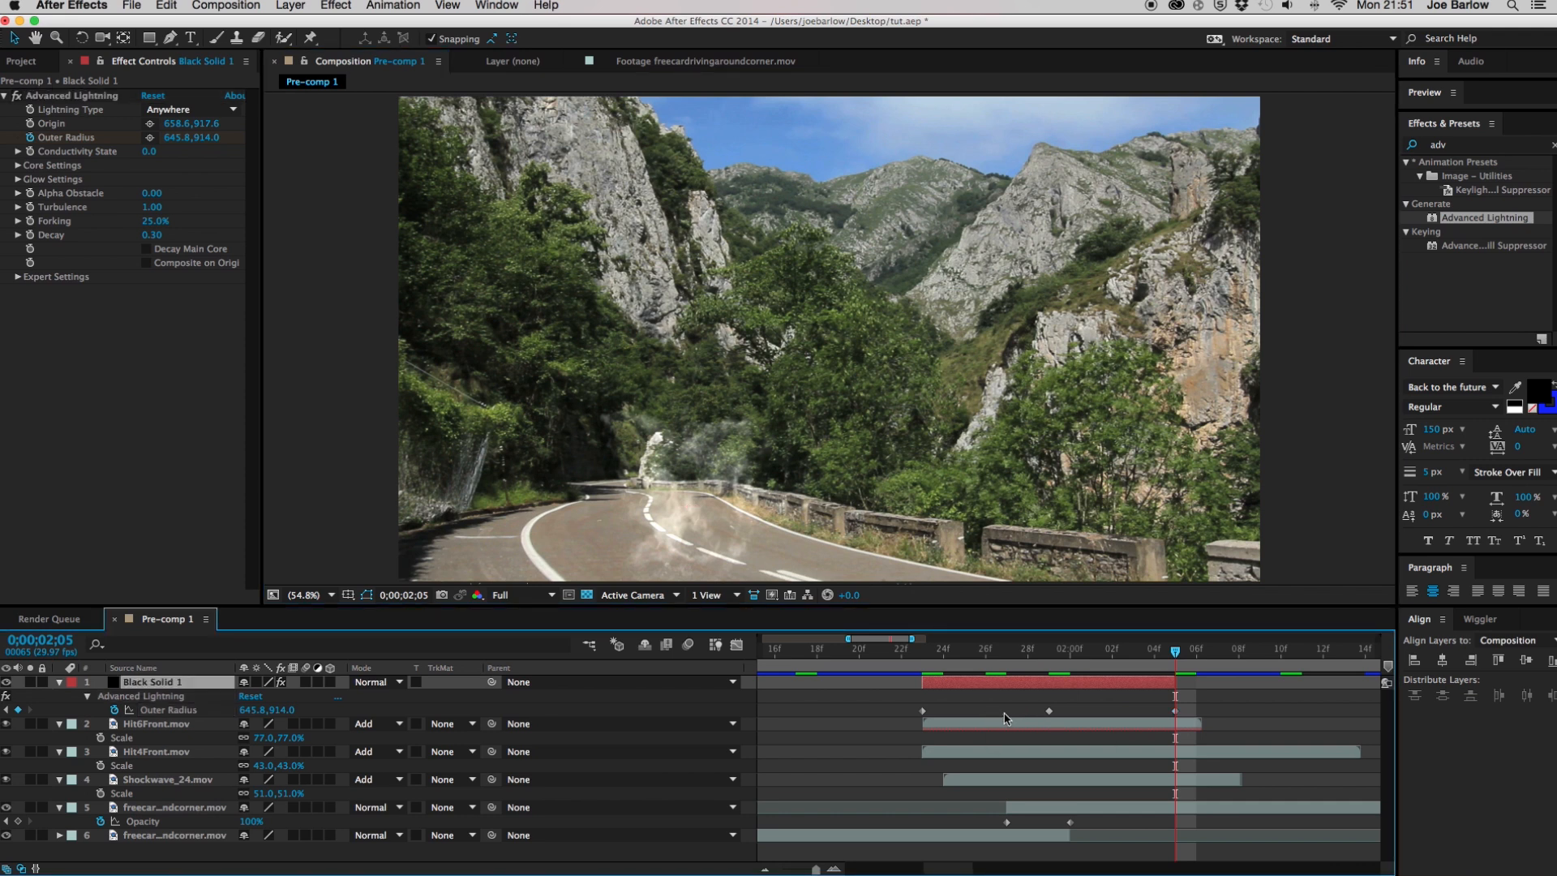
Keyframe the lightning's Conductivity State from 0.0 at 0;00;01;23 to about 16.4 at 0;00;02;05
{"action": "left_click", "coordinate": [922, 653]}
{"action": "mouse_move", "coordinate": [922, 652]}
{"action": "left_mouse_down"}
{"action": "mouse_move", "coordinate": [1095, 669]}
{"action": "mouse_move", "coordinate": [923, 681]}
{"action": "left_mouse_up"}
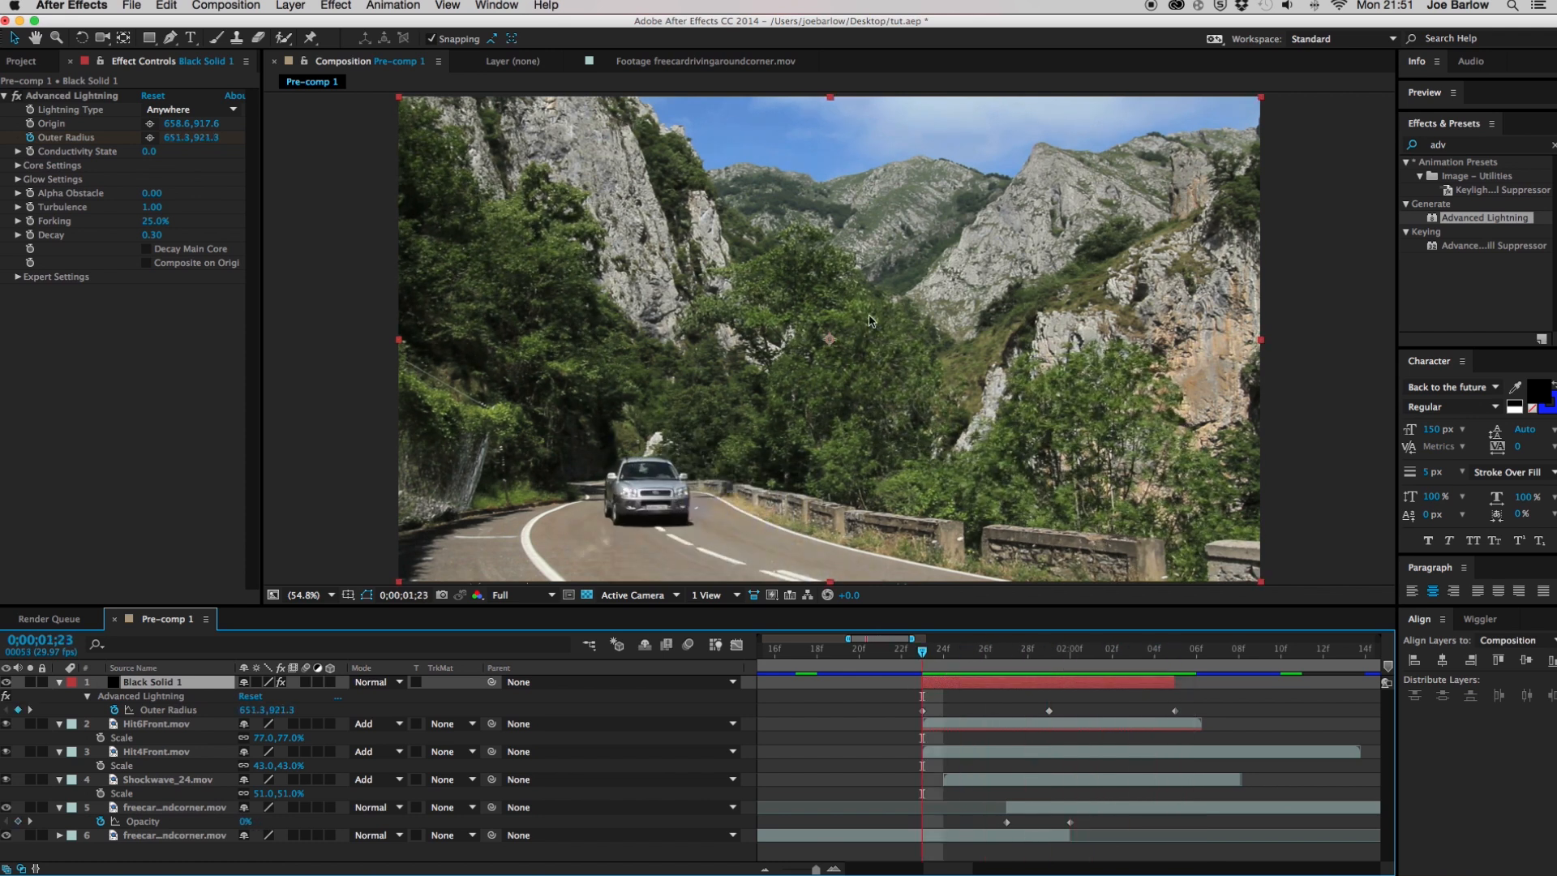
{"action": "left_click", "coordinate": [31, 154]}
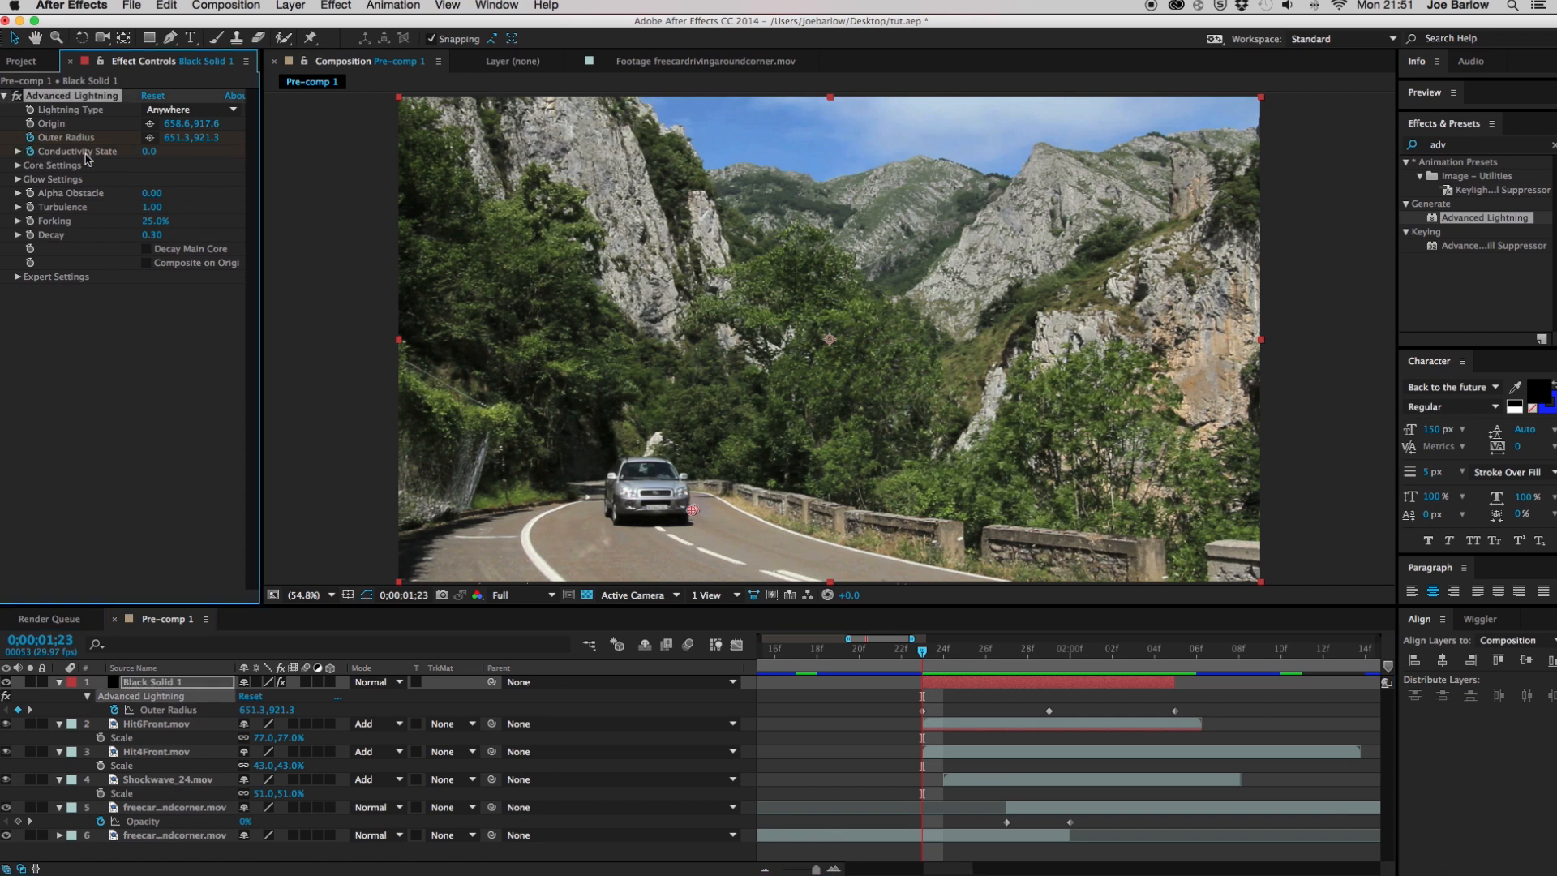
{"action": "left_click", "coordinate": [1173, 652]}
{"action": "left_click_drag", "start_coordinate": [148, 153], "coordinate": [291, 167]}
Preview the lightning animation from 0;00;01;23, select the black solid and stop on the frame at 0;00;01;29
{"action": "left_click", "coordinate": [927, 649]}
{"action": "left_click", "coordinate": [900, 709]}
{"action": "key", "text": "space"}
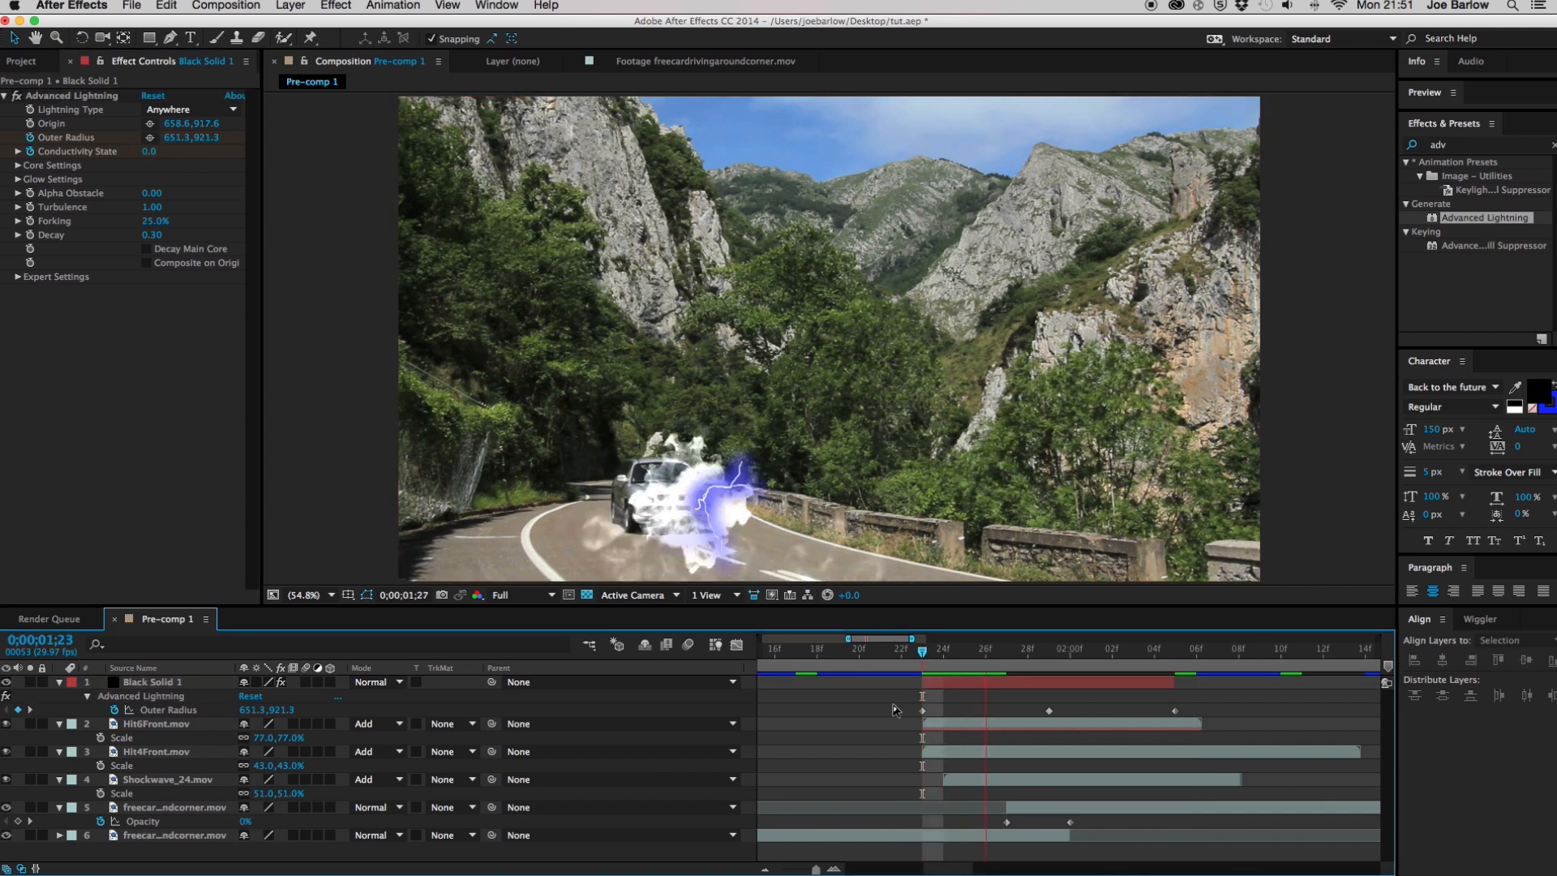
{"action": "left_click", "coordinate": [932, 690]}
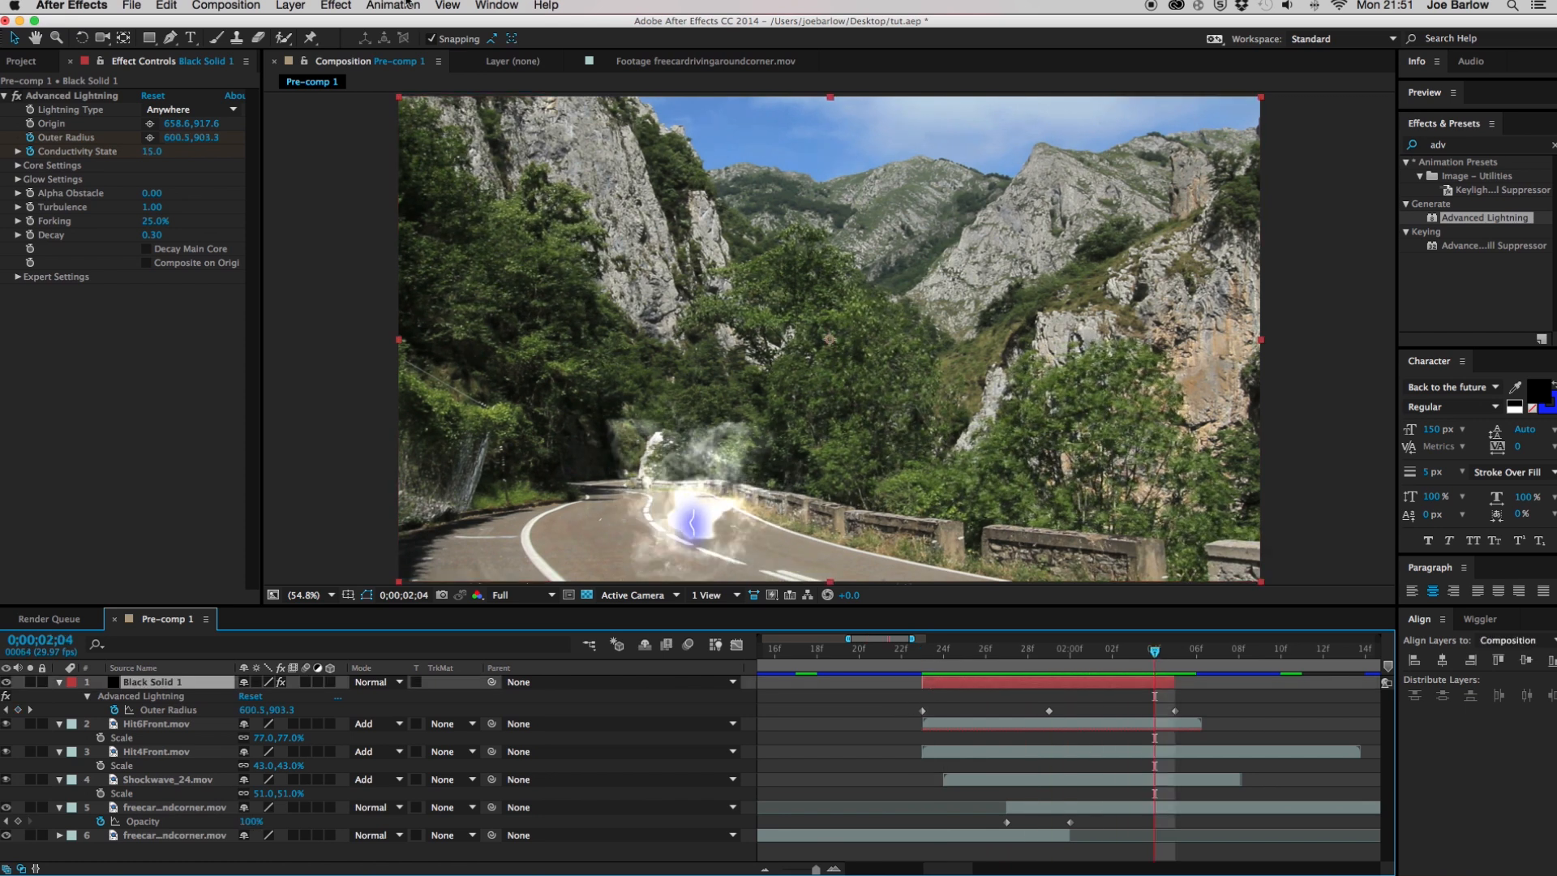
{"action": "left_click", "coordinate": [17, 166]}
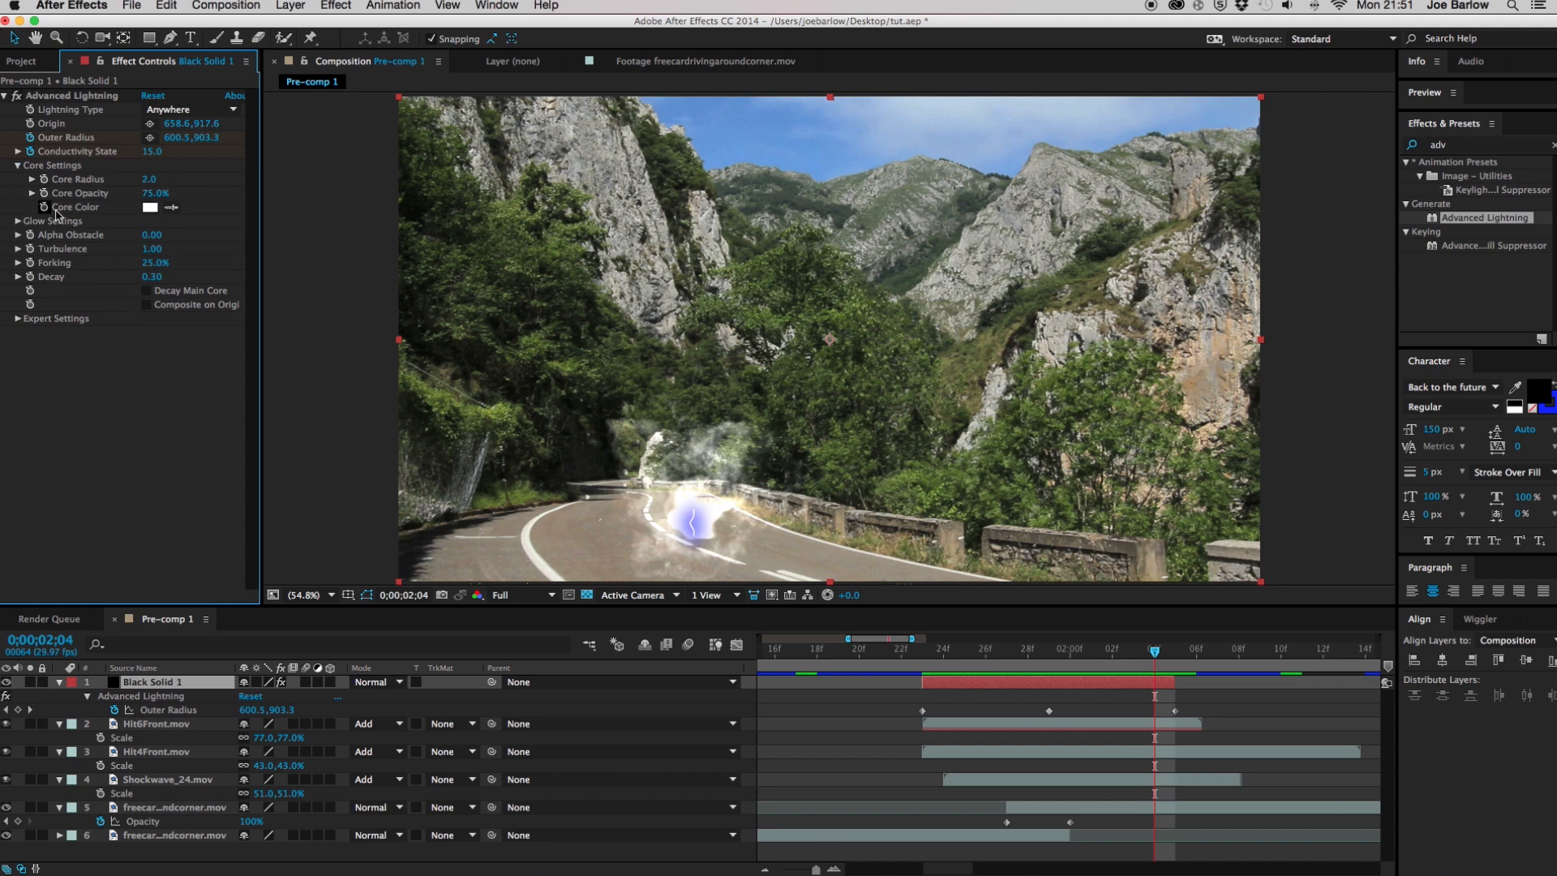
{"action": "key", "text": "space"}
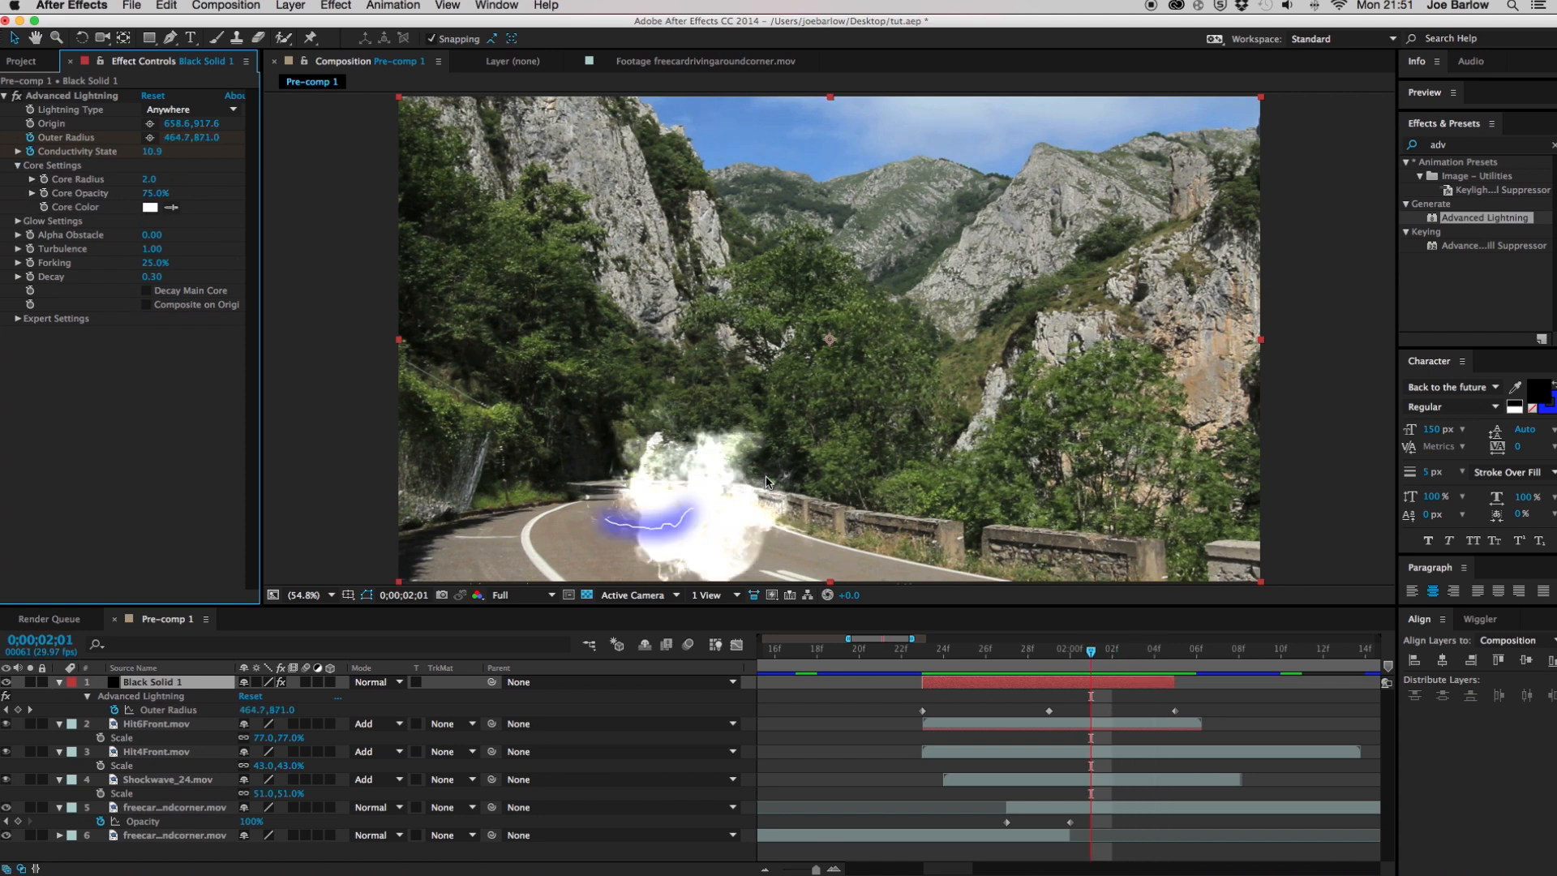
{"action": "key", "text": "space"}
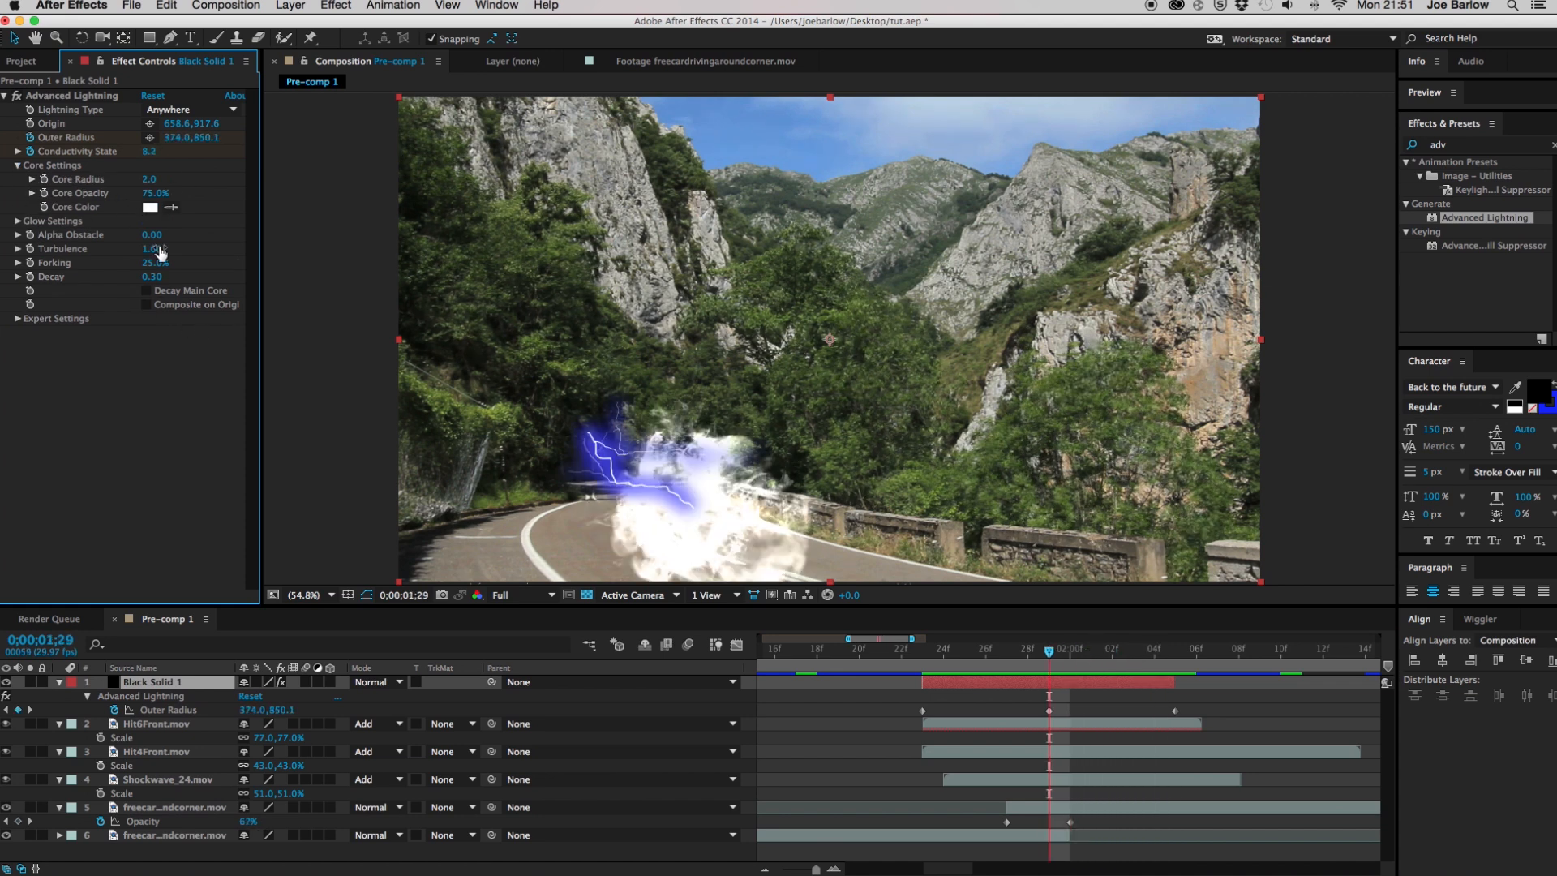
Set the lightning's Glow Radius to 26.0 and its Core Radius to 5.0
{"action": "left_click", "coordinate": [17, 221]}
{"action": "left_click", "coordinate": [151, 236]}
{"action": "type", "text": "20"}
{"action": "key", "text": "Return"}
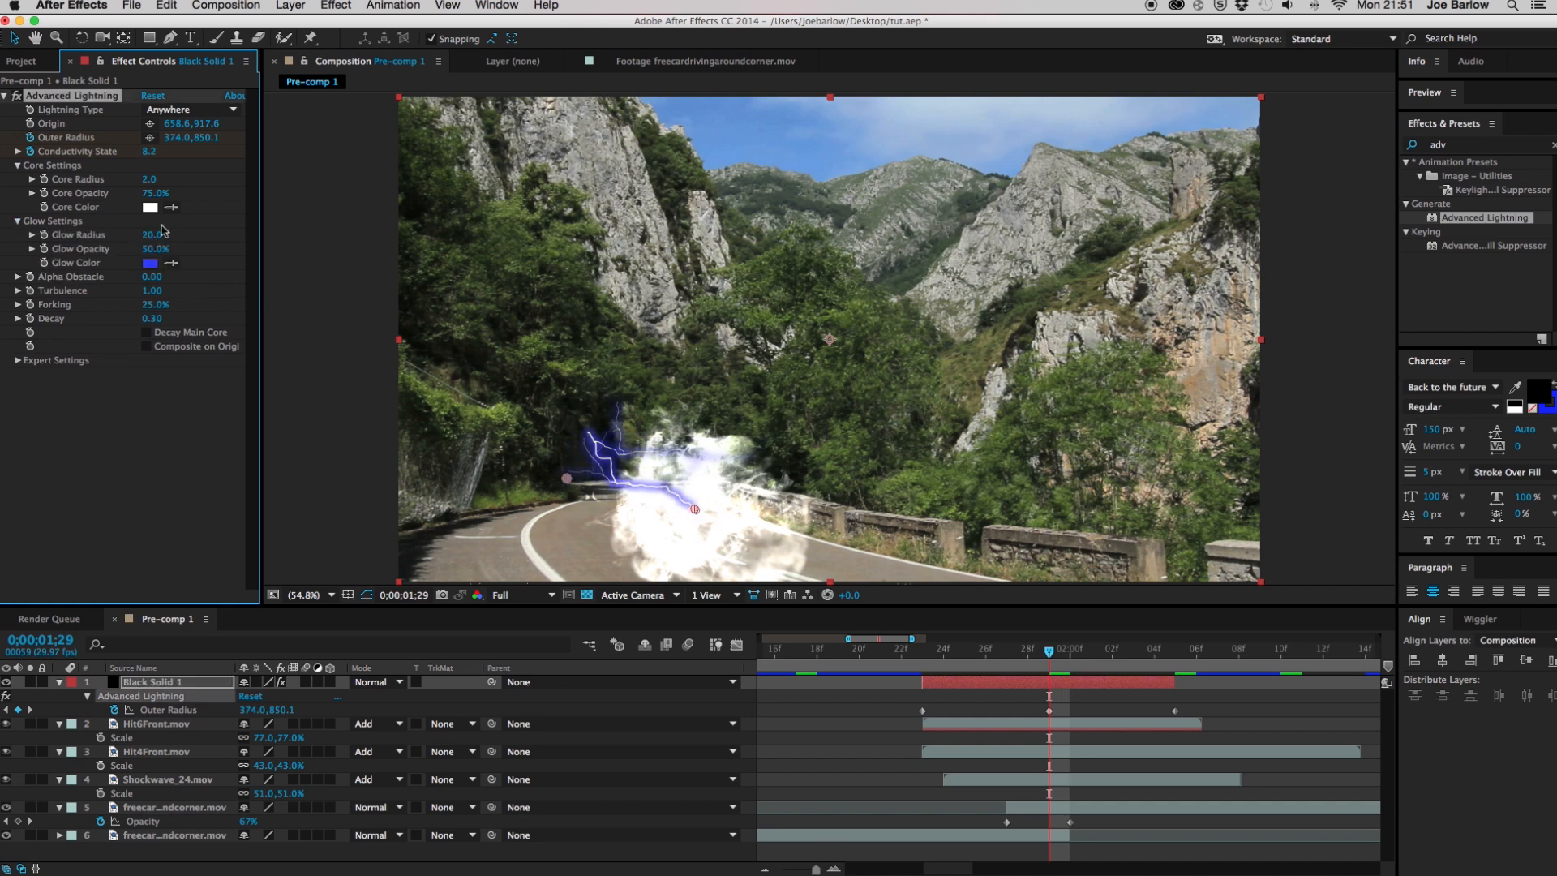
{"action": "left_click", "coordinate": [150, 180]}
{"action": "type", "text": "5"}
{"action": "key", "text": "Return"}
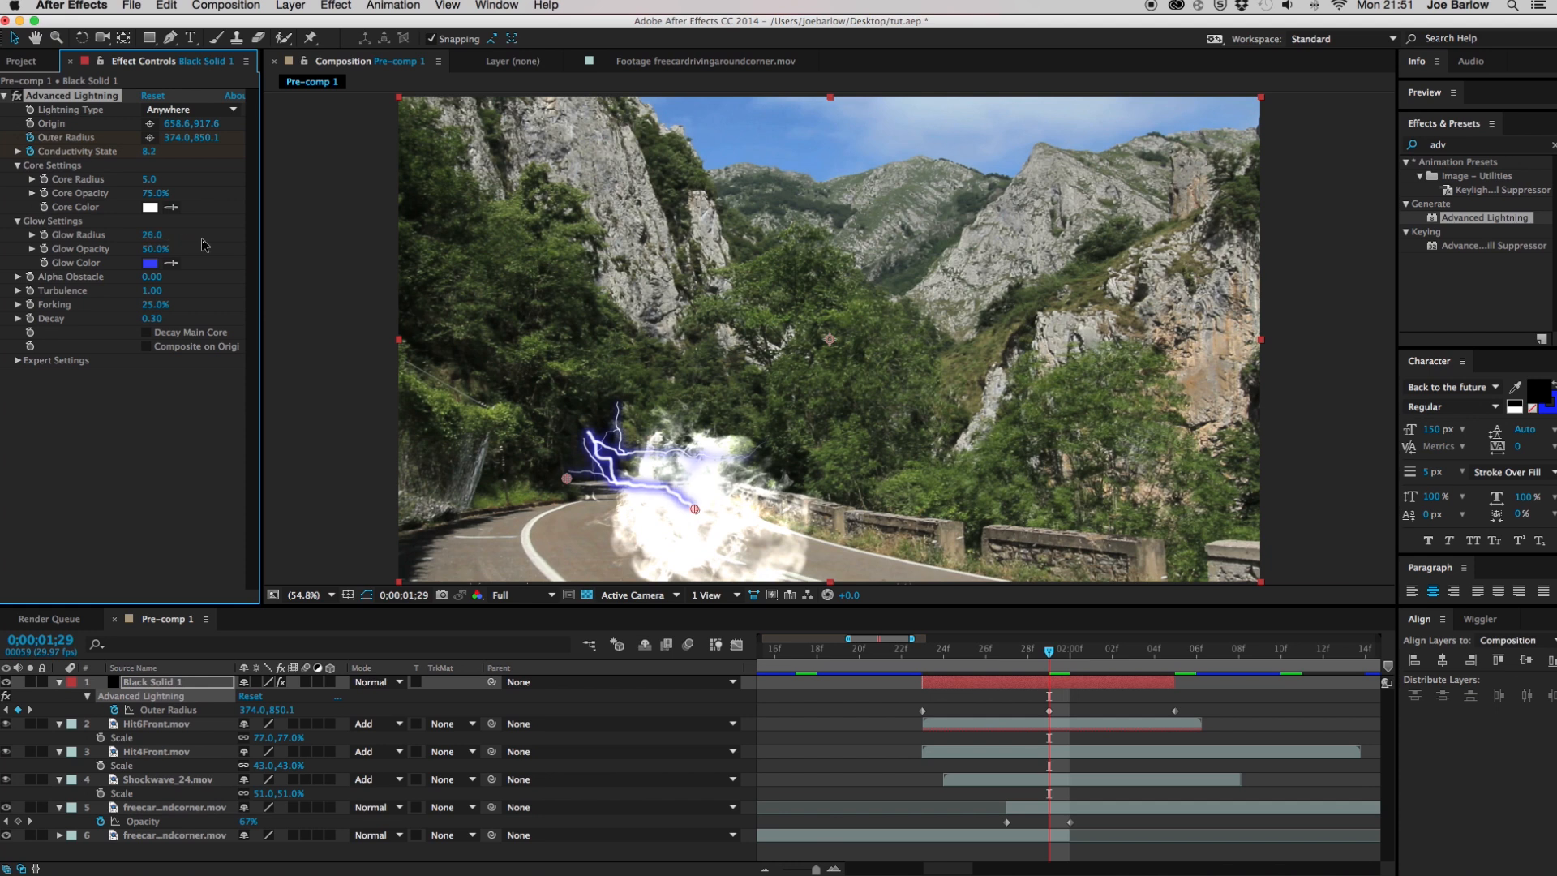
Change the lightning's Glow Color to white and set the black solid's blending mode to Add
{"action": "left_click", "coordinate": [150, 262]}
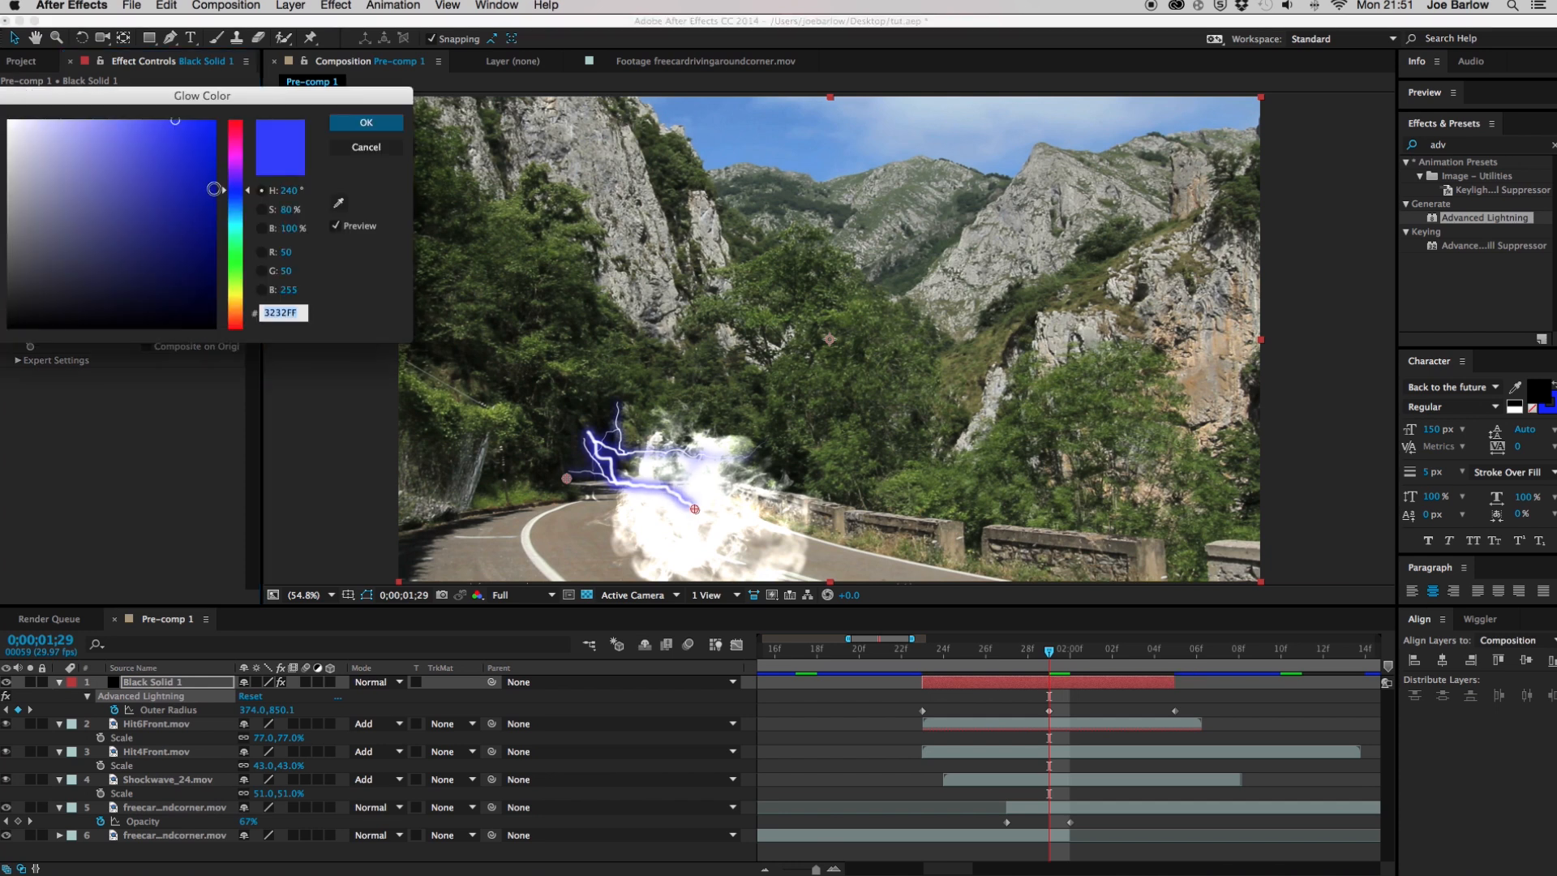
{"action": "left_click_drag", "start_coordinate": [213, 189], "coordinate": [10, 121]}
{"action": "left_click", "coordinate": [366, 122]}
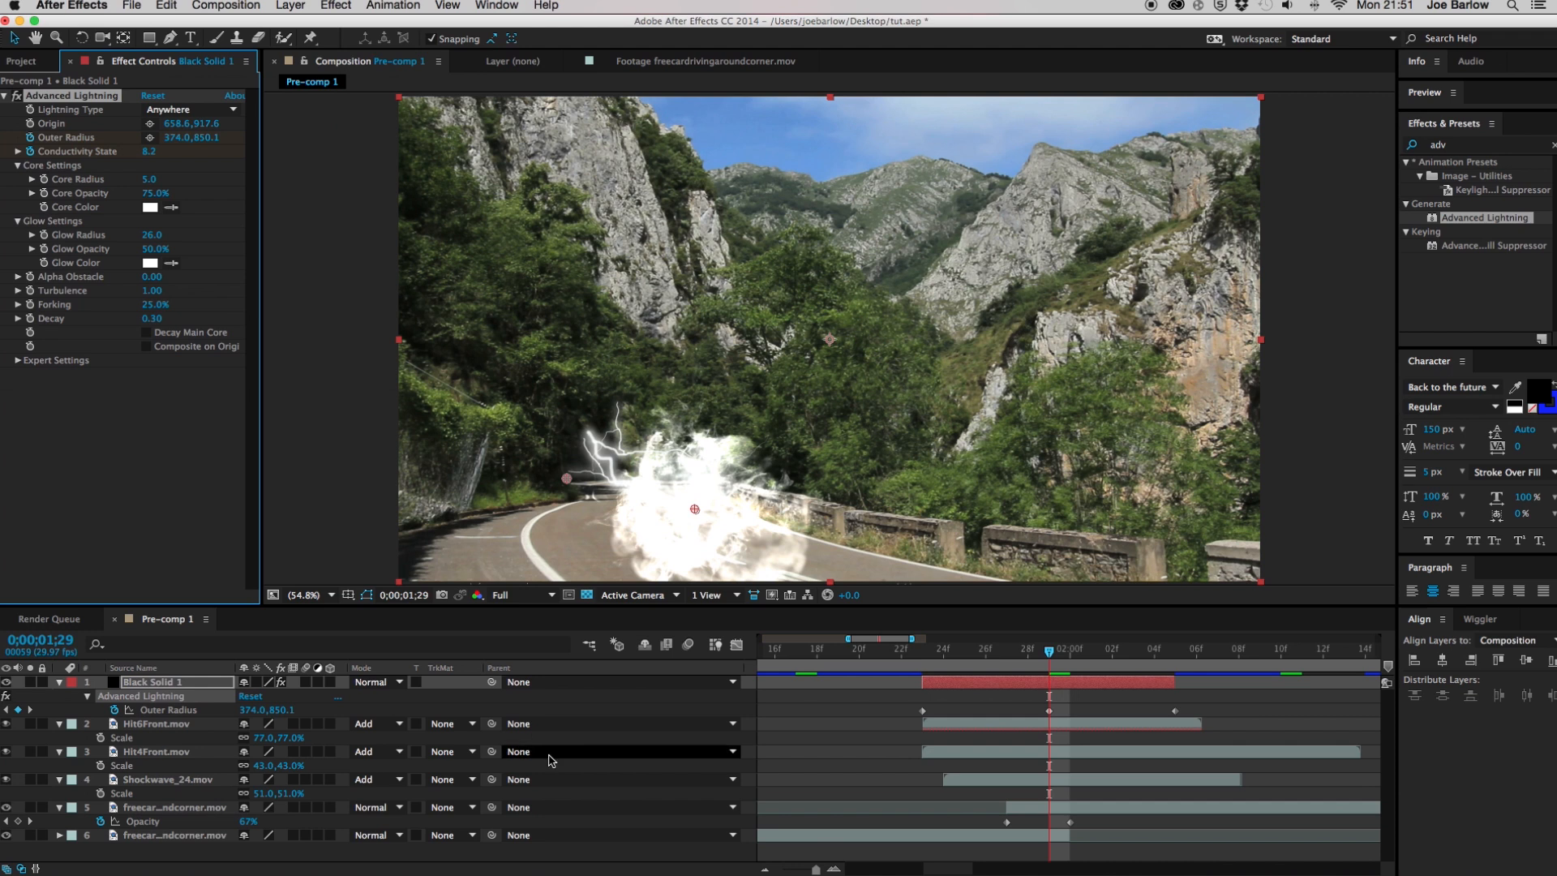
{"action": "left_click", "coordinate": [388, 683]}
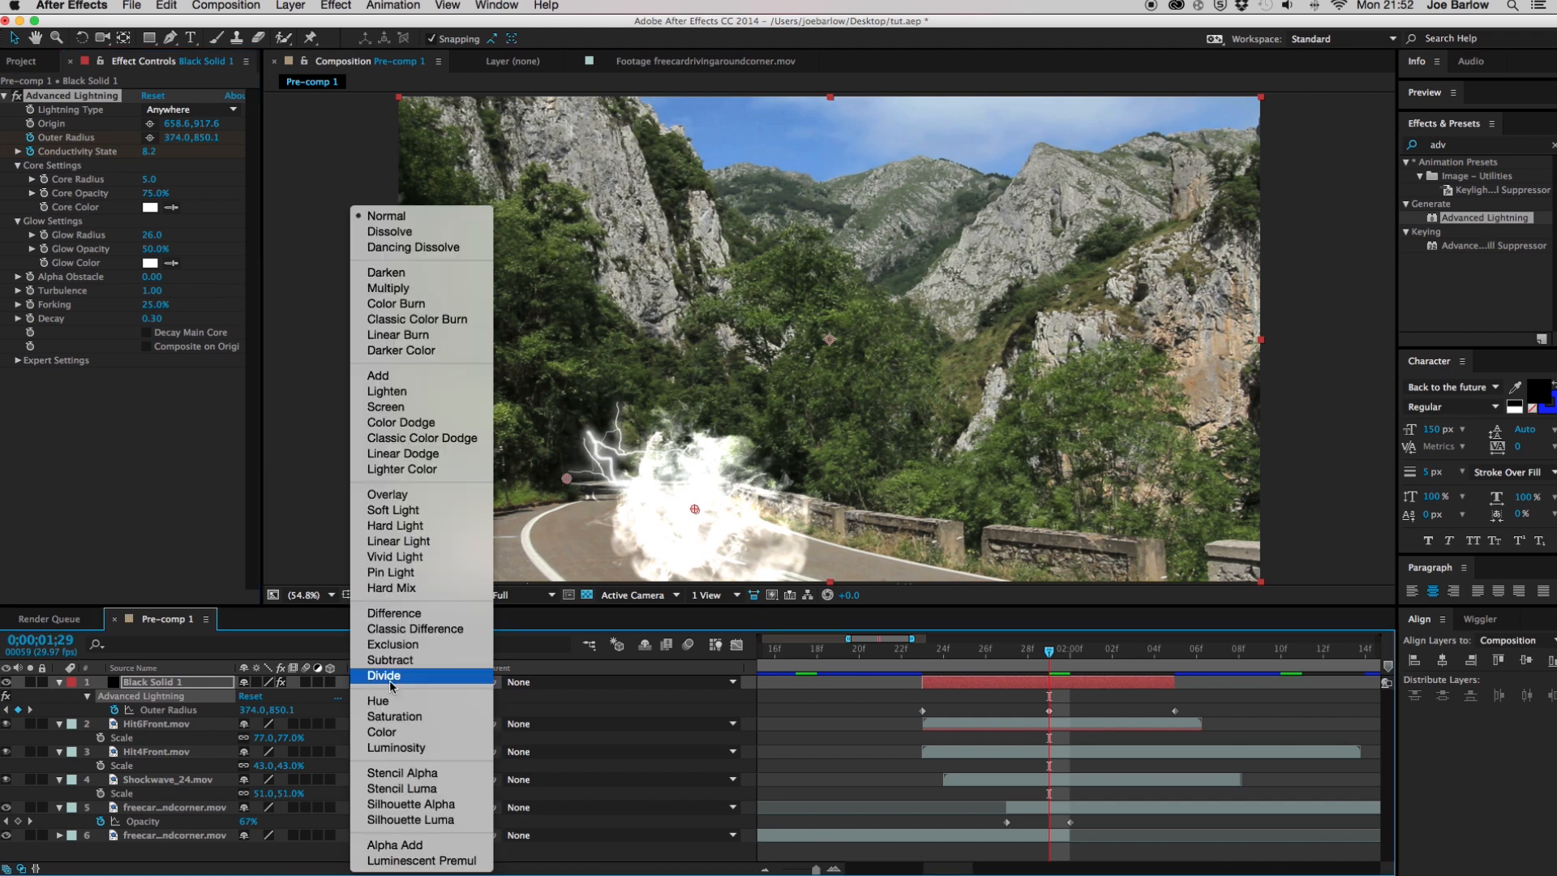
{"action": "left_click", "coordinate": [399, 376]}
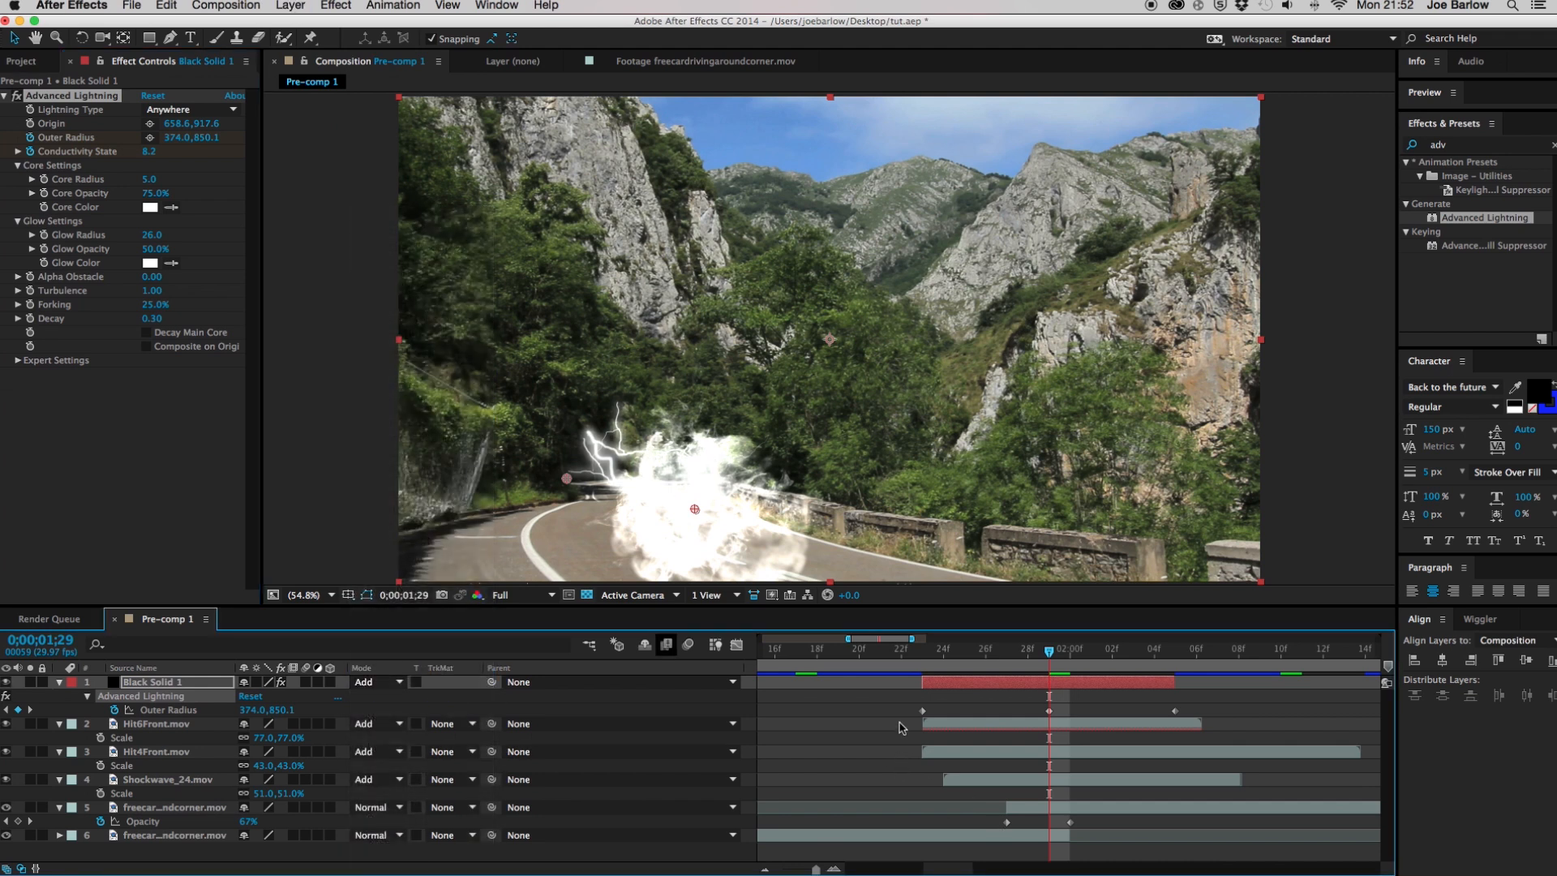
Duplicate the lightning solid and show the keyframed properties of the upper copy
{"action": "left_click", "coordinate": [948, 688]}
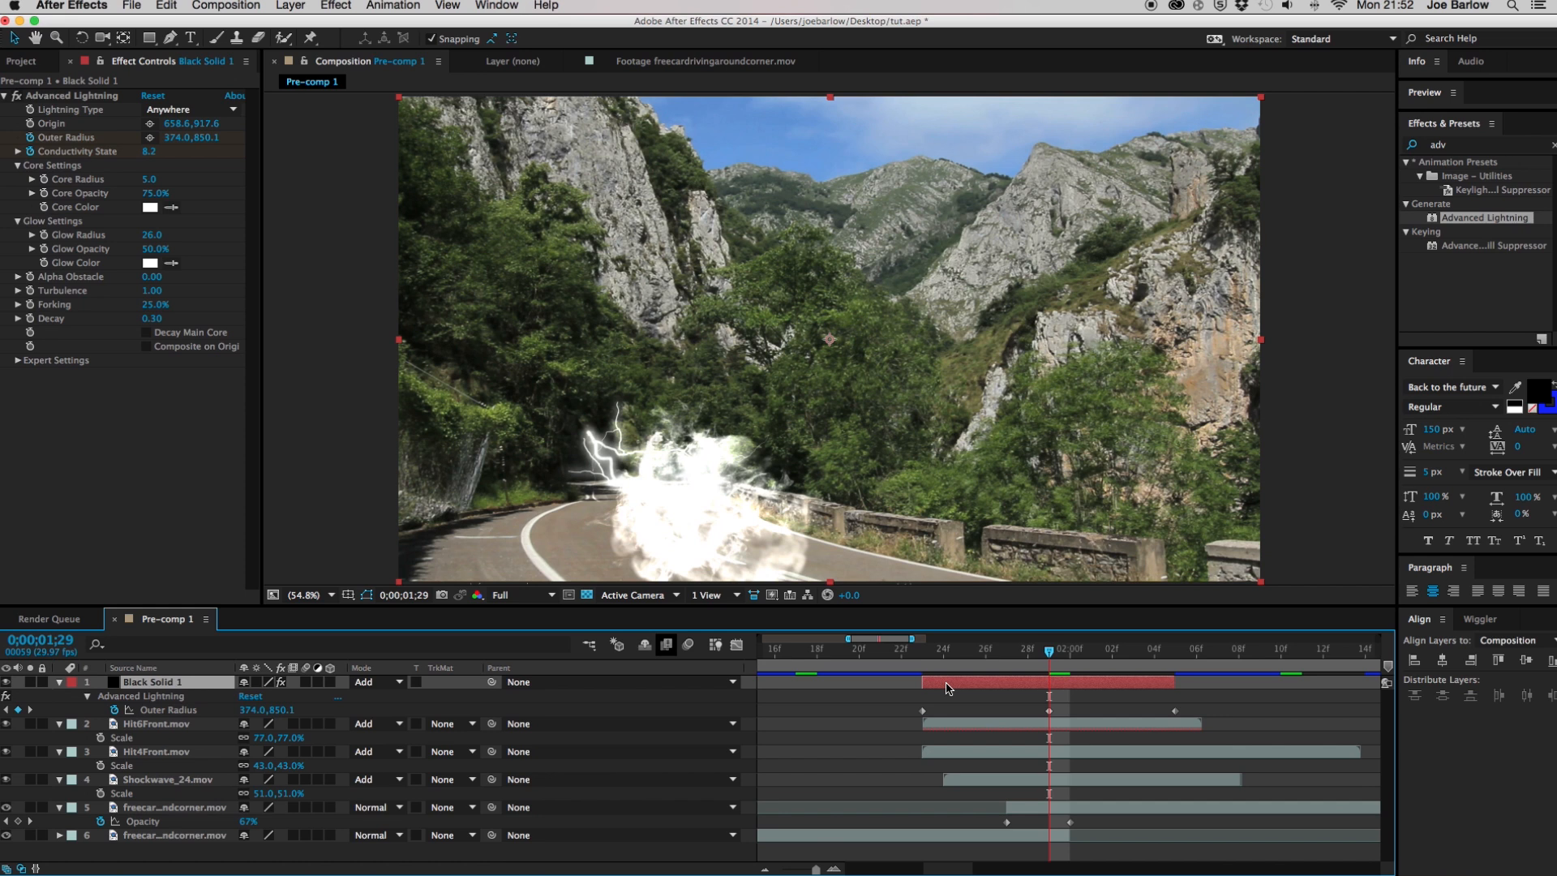
{"action": "key", "text": "super+d"}
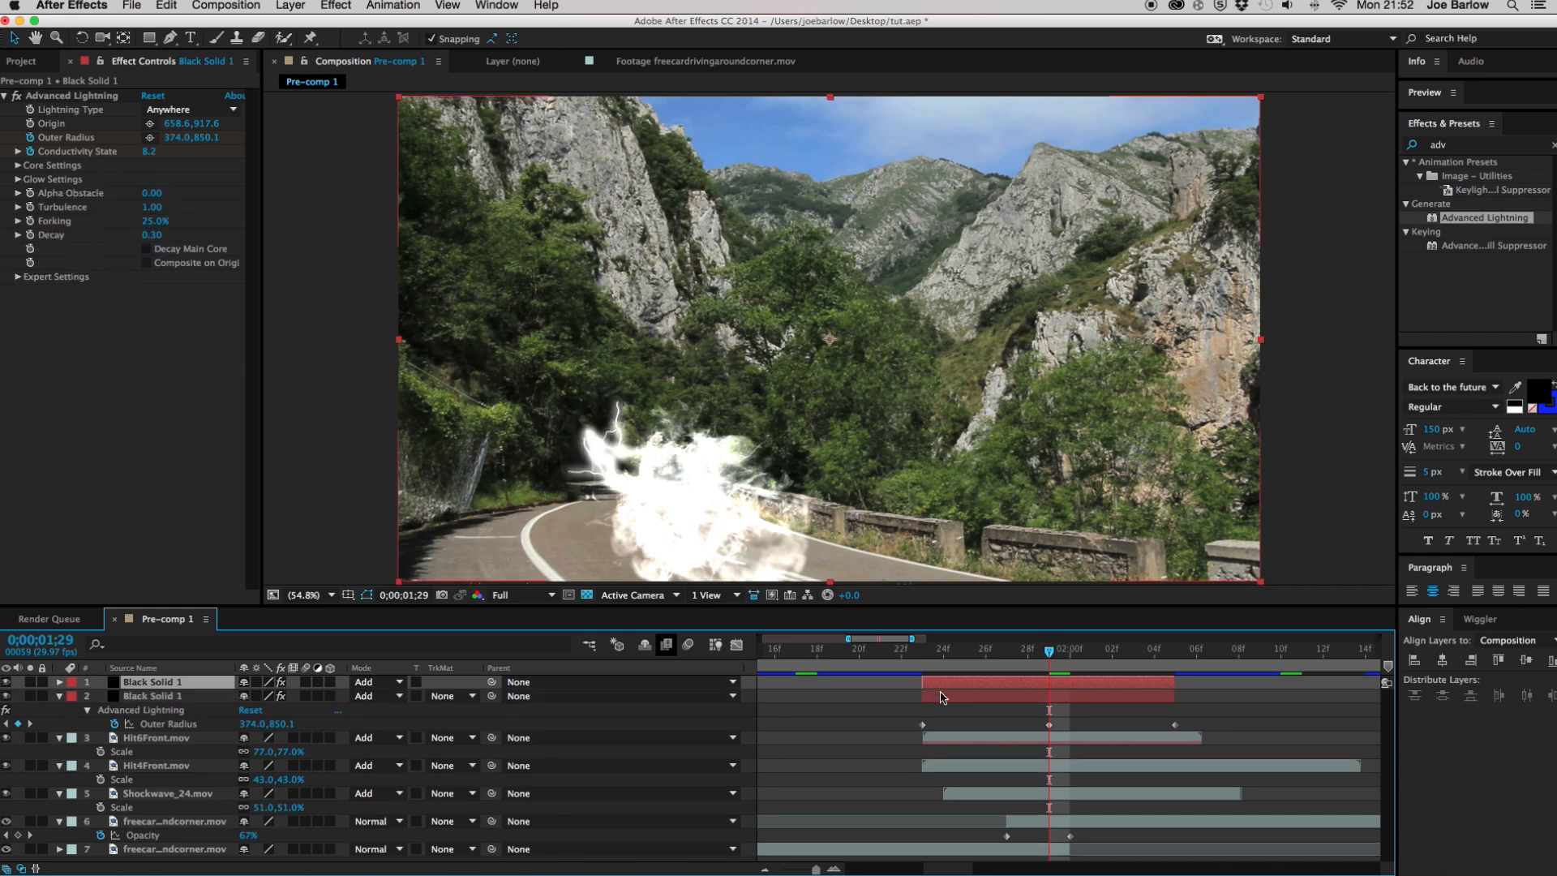
{"action": "left_click", "coordinate": [950, 684]}
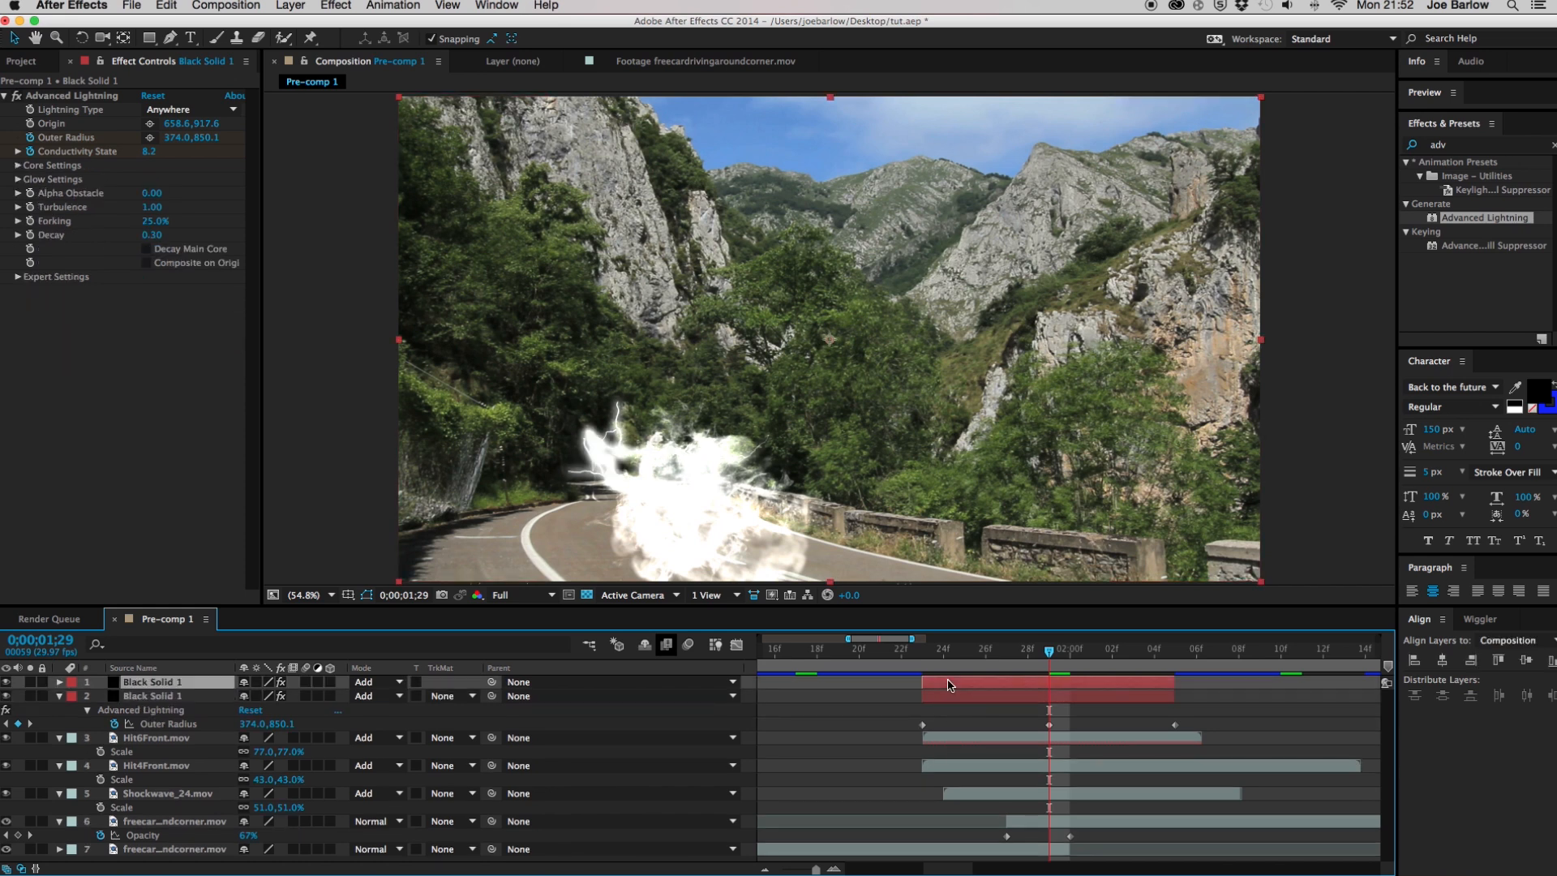
{"action": "key", "text": "u"}
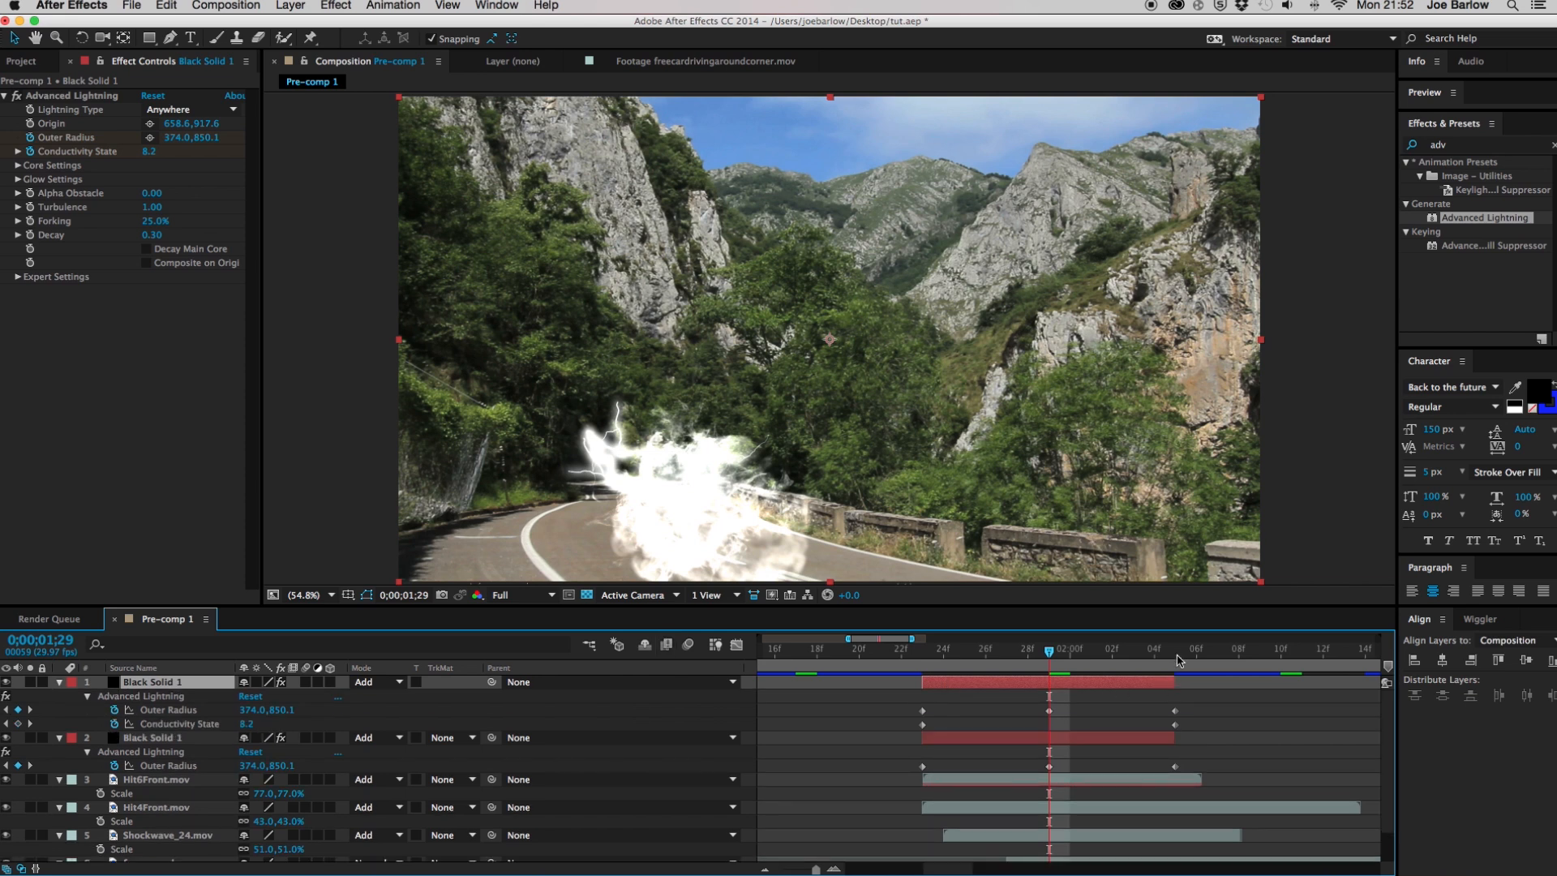
Restart the upper copy's Conductivity State keyframing with about 32.9 at 0;00;02;05 and 53.9 at 0;00;01;23
{"action": "left_click", "coordinate": [1175, 661]}
{"action": "left_click", "coordinate": [1176, 726]}
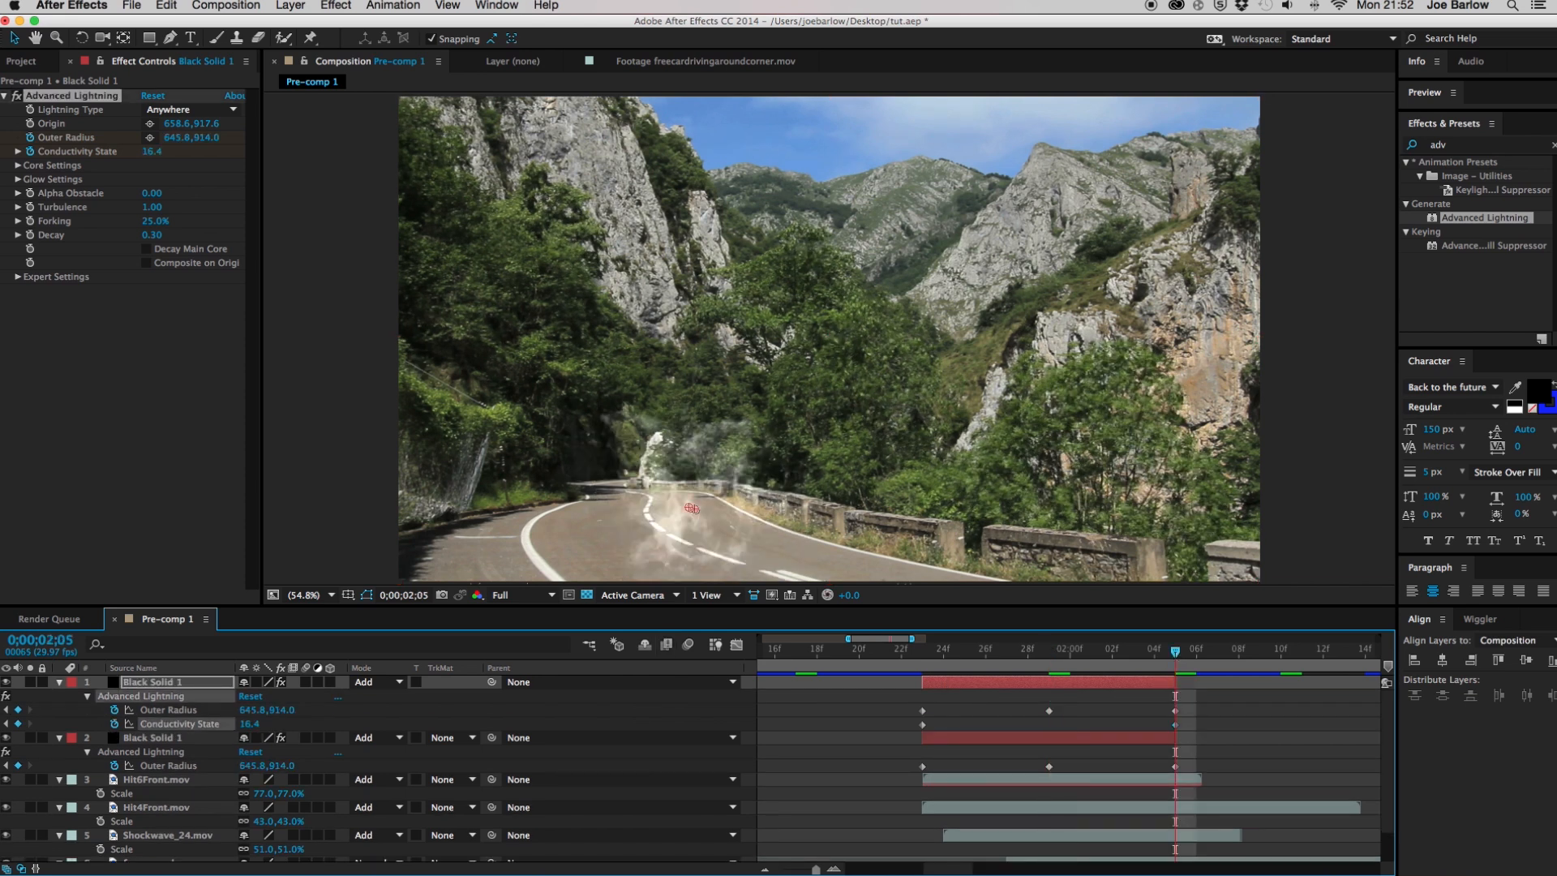
{"action": "left_click", "coordinate": [31, 152]}
{"action": "left_click", "coordinate": [31, 152]}
{"action": "left_click_drag", "start_coordinate": [152, 152], "coordinate": [287, 166]}
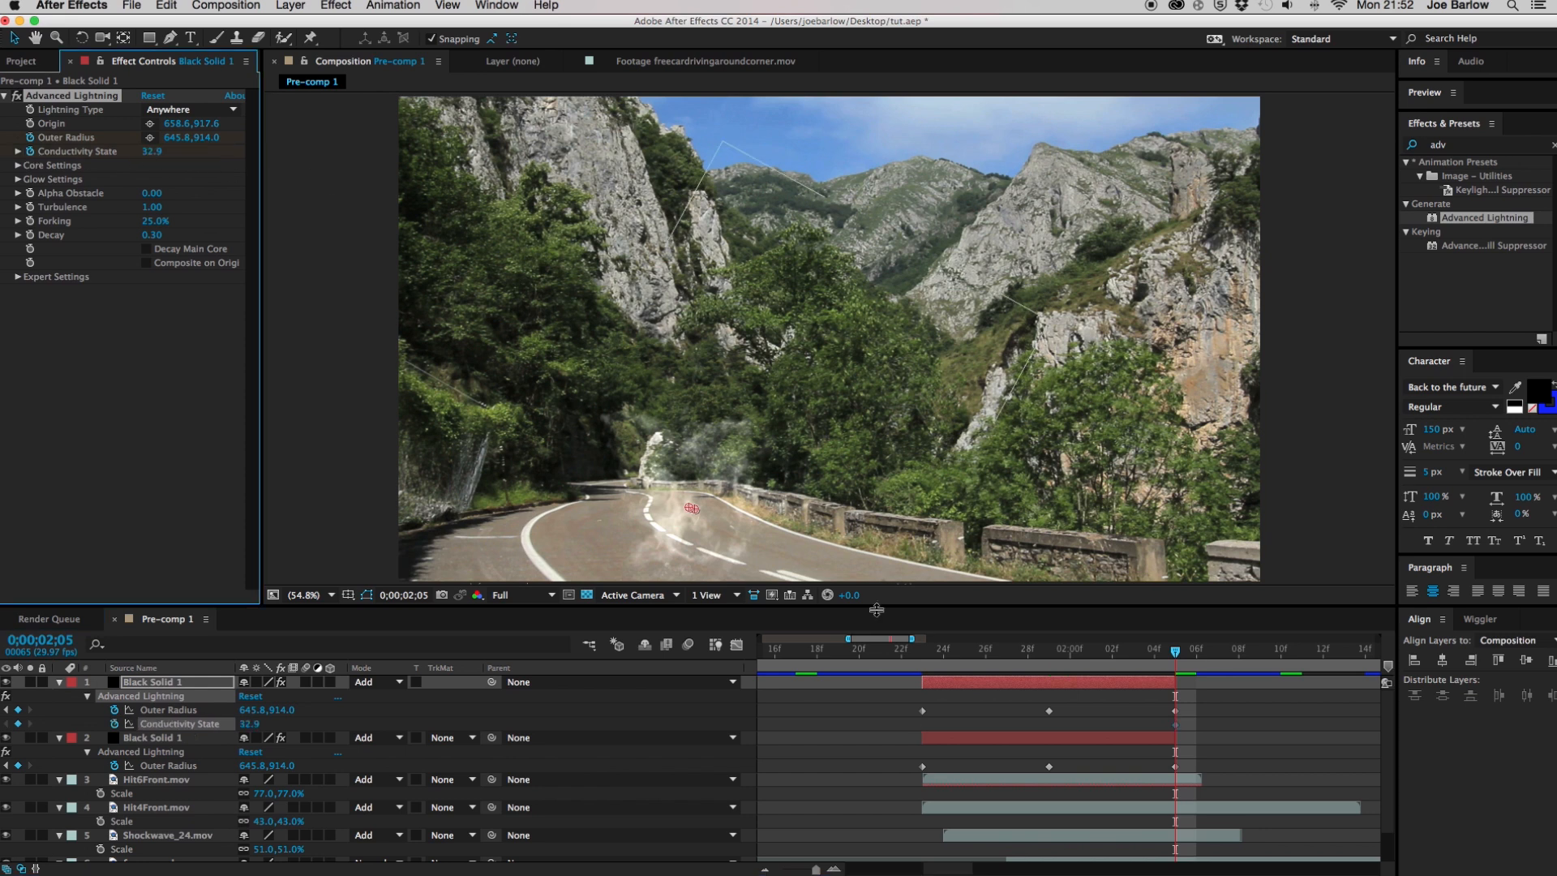
{"action": "left_click", "coordinate": [922, 649]}
{"action": "left_click_drag", "start_coordinate": [162, 156], "coordinate": [346, 174]}
{"action": "left_click", "coordinate": [911, 721]}
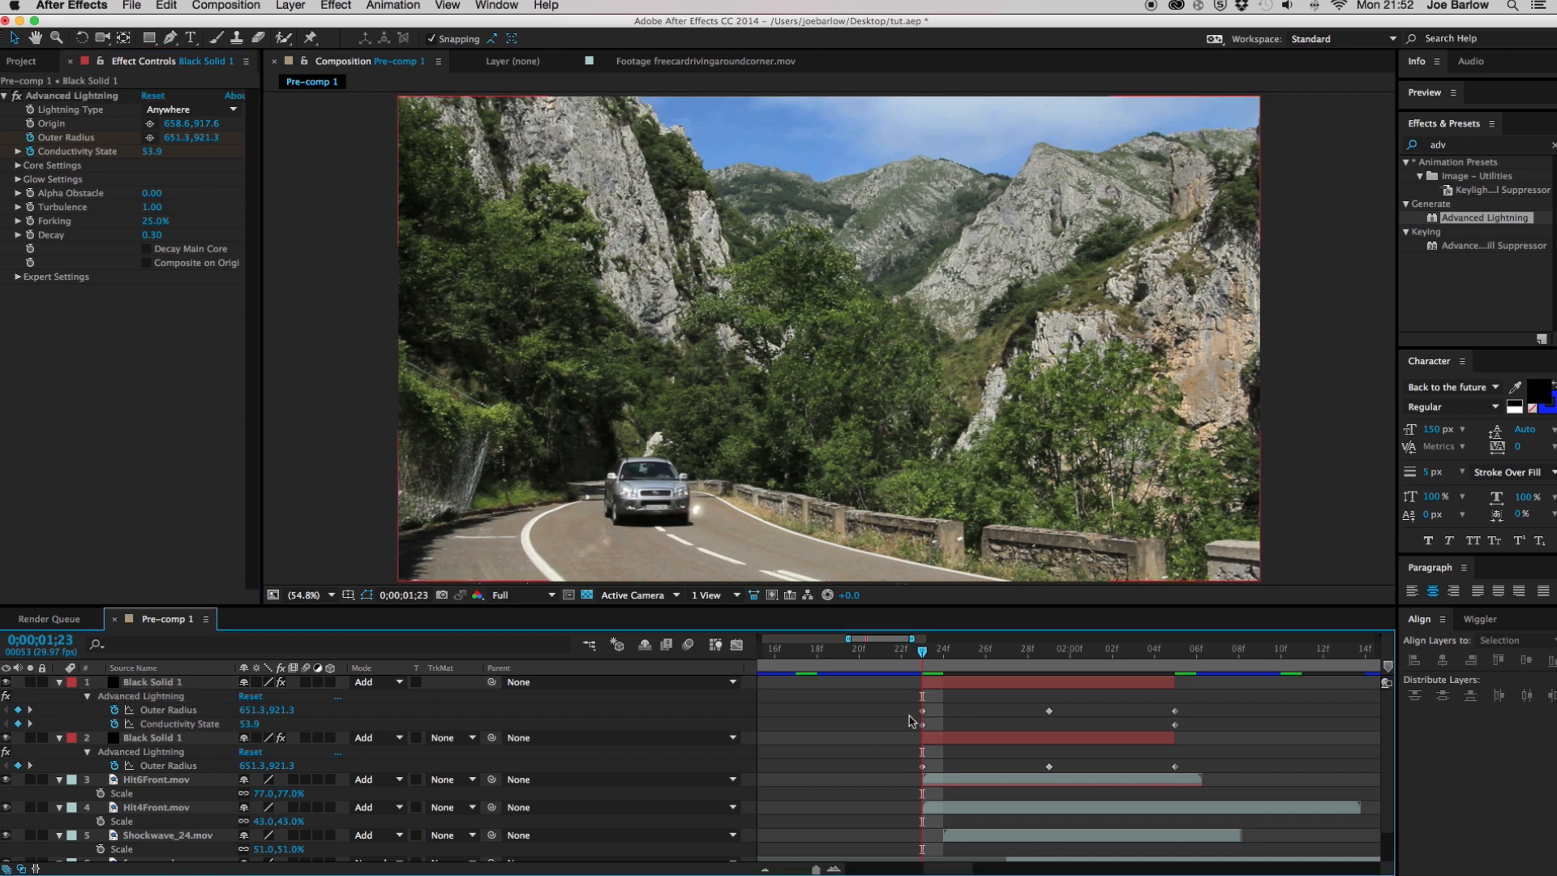
Play back the composition and replay the car's disappearance with the doubled lightning several times from just before 0;00;01;23
{"action": "key", "text": "space"}
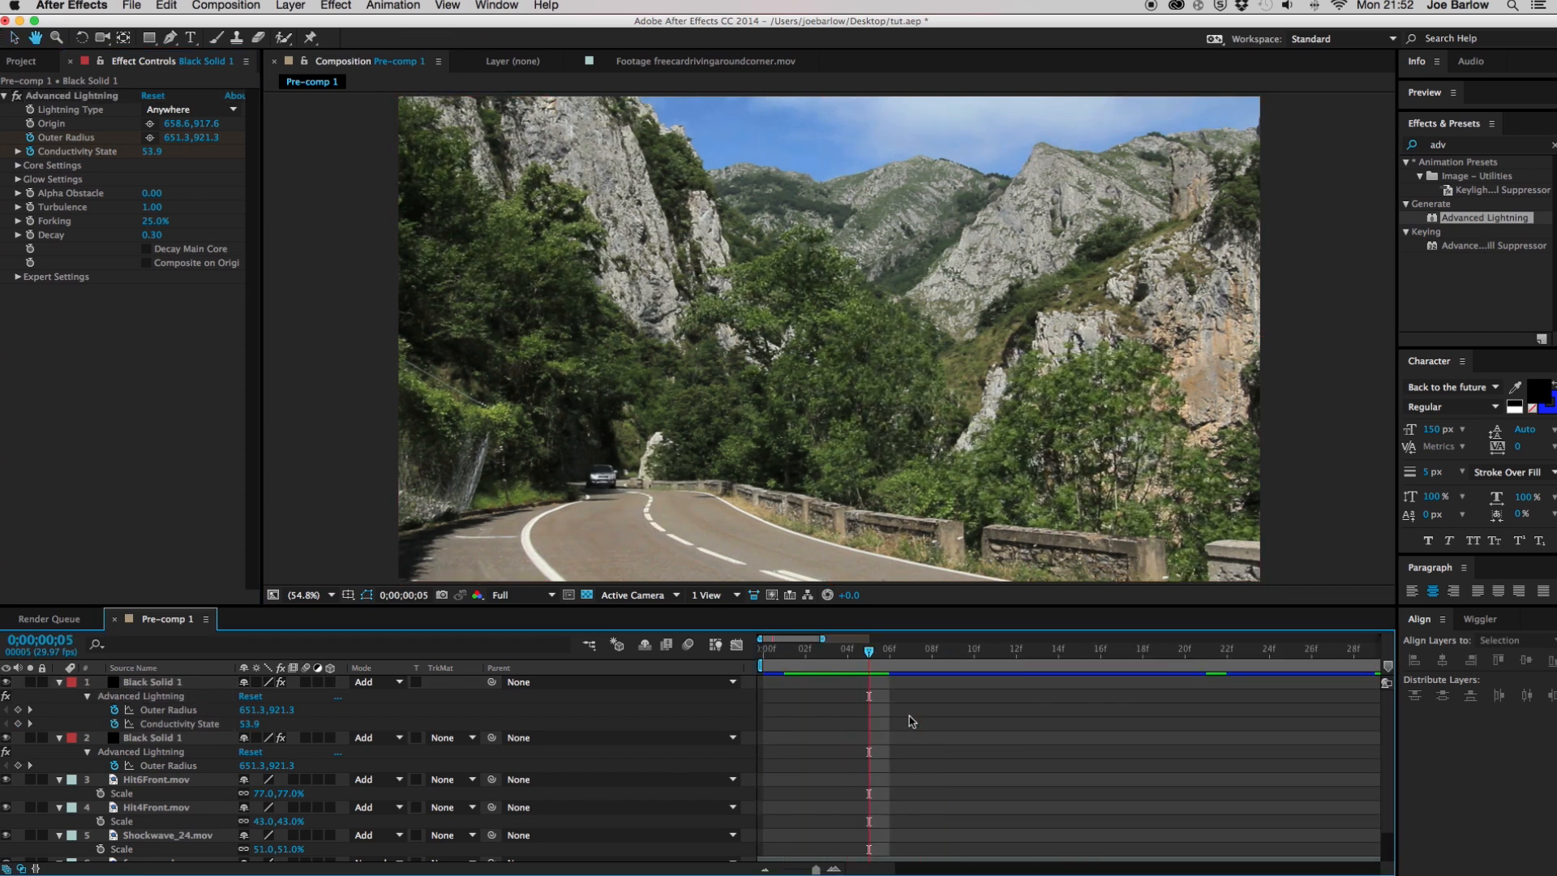
{"action": "key", "text": "minus"}
{"action": "key", "text": "minus"}
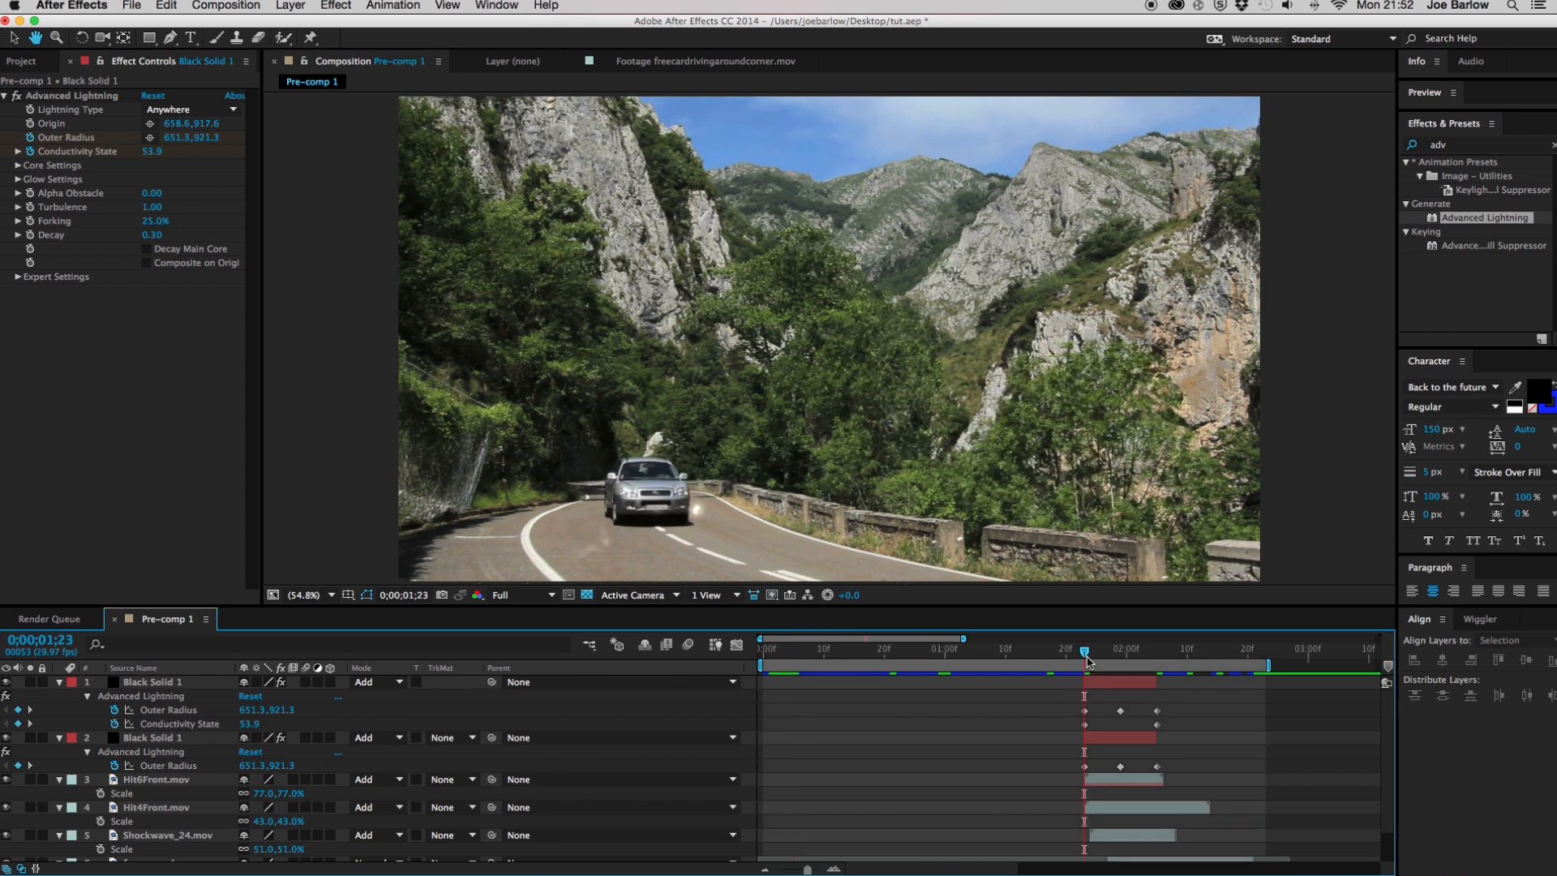
{"action": "key", "text": "space"}
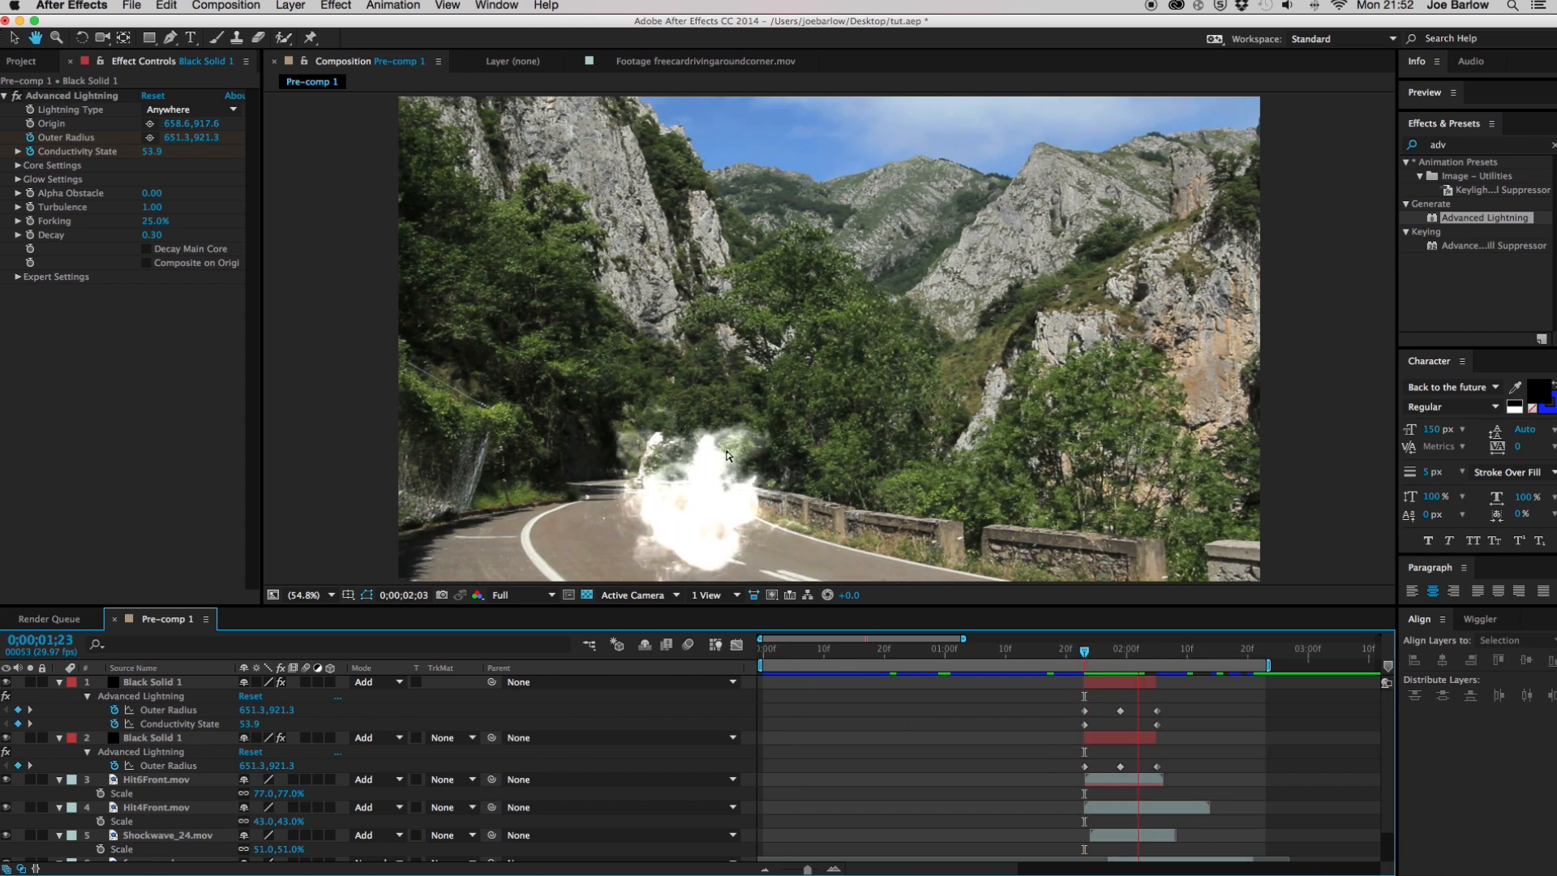
{"action": "left_click", "coordinate": [1073, 652]}
{"action": "key", "text": "space"}
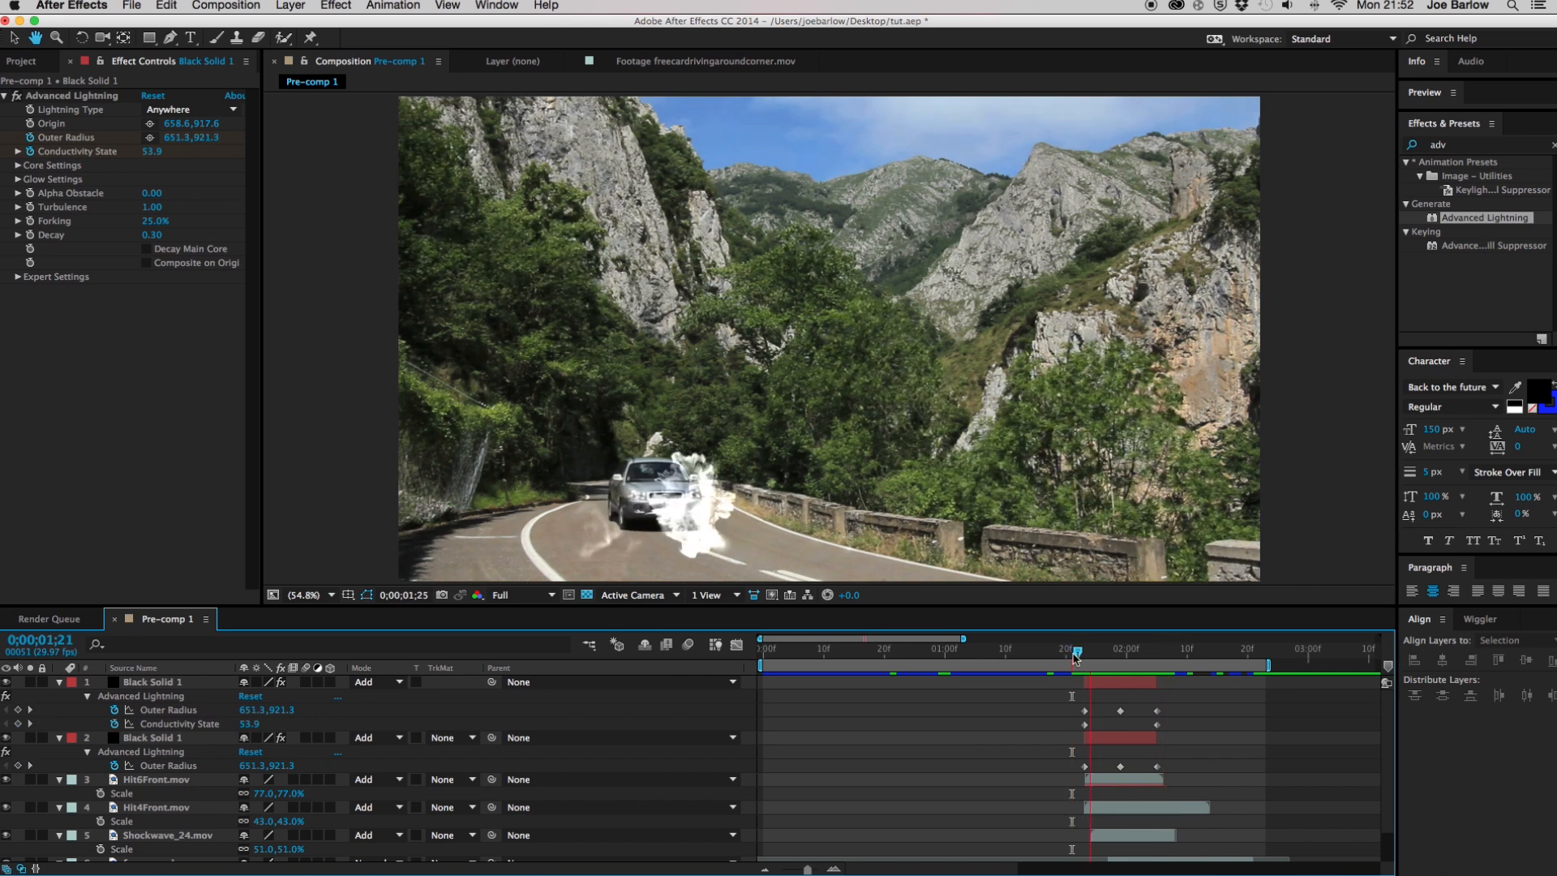
{"action": "left_click_drag", "start_coordinate": [1048, 652], "coordinate": [1044, 651]}
{"action": "key", "text": "space"}
{"action": "left_click", "coordinate": [1048, 654]}
{"action": "key", "text": "space"}
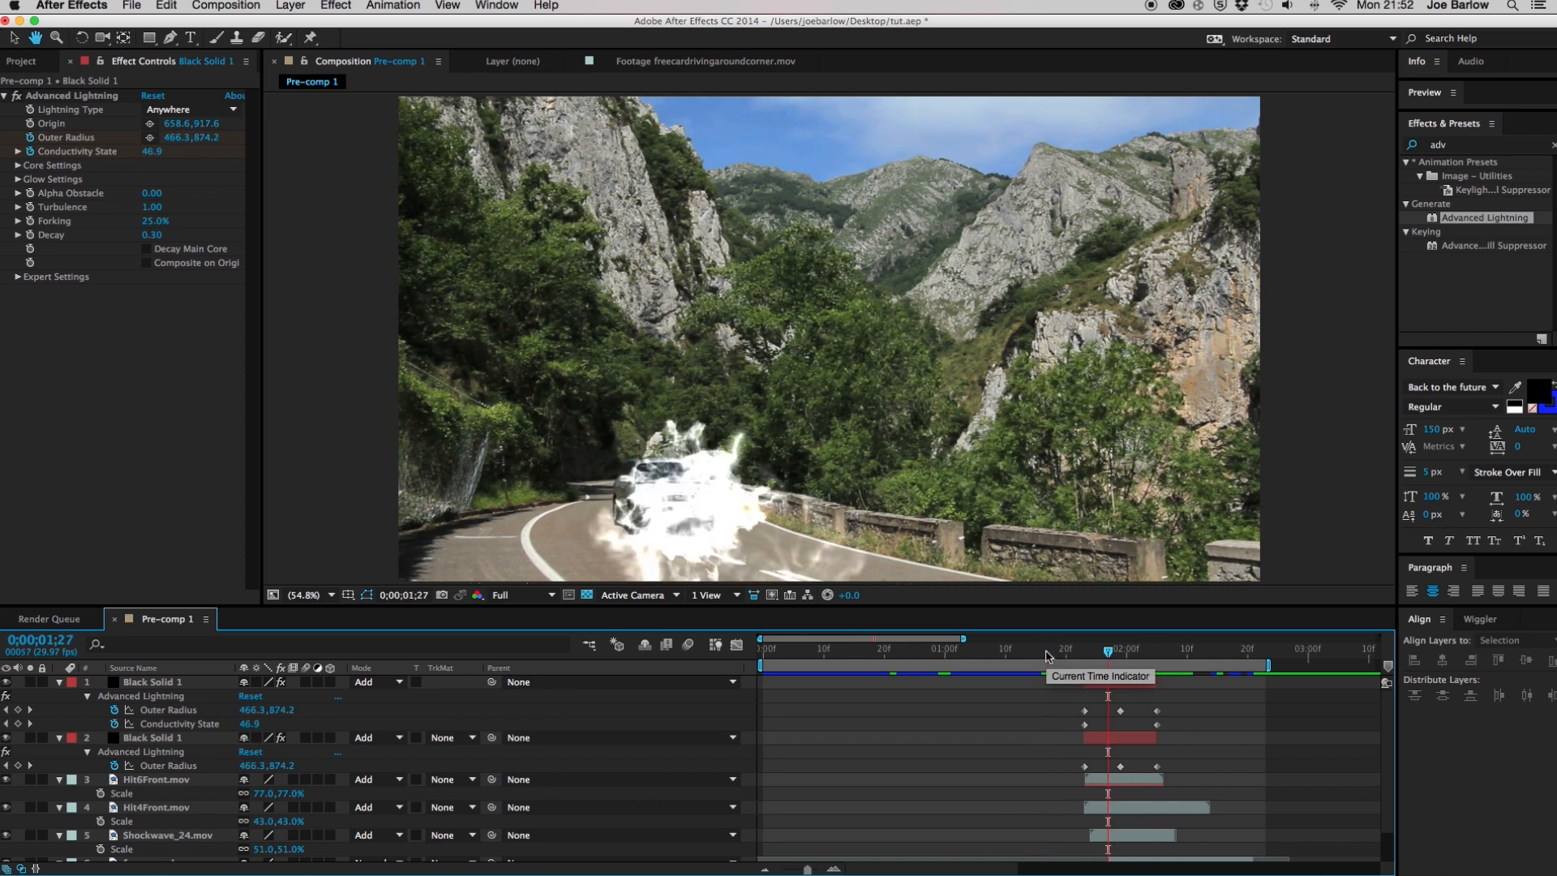
Replay the lightning blast from 0;00;01;17 to review how it covers the car's fade to the empty road
{"action": "key", "text": "space"}
{"action": "left_click", "coordinate": [1048, 654]}
{"action": "key", "text": "space"}
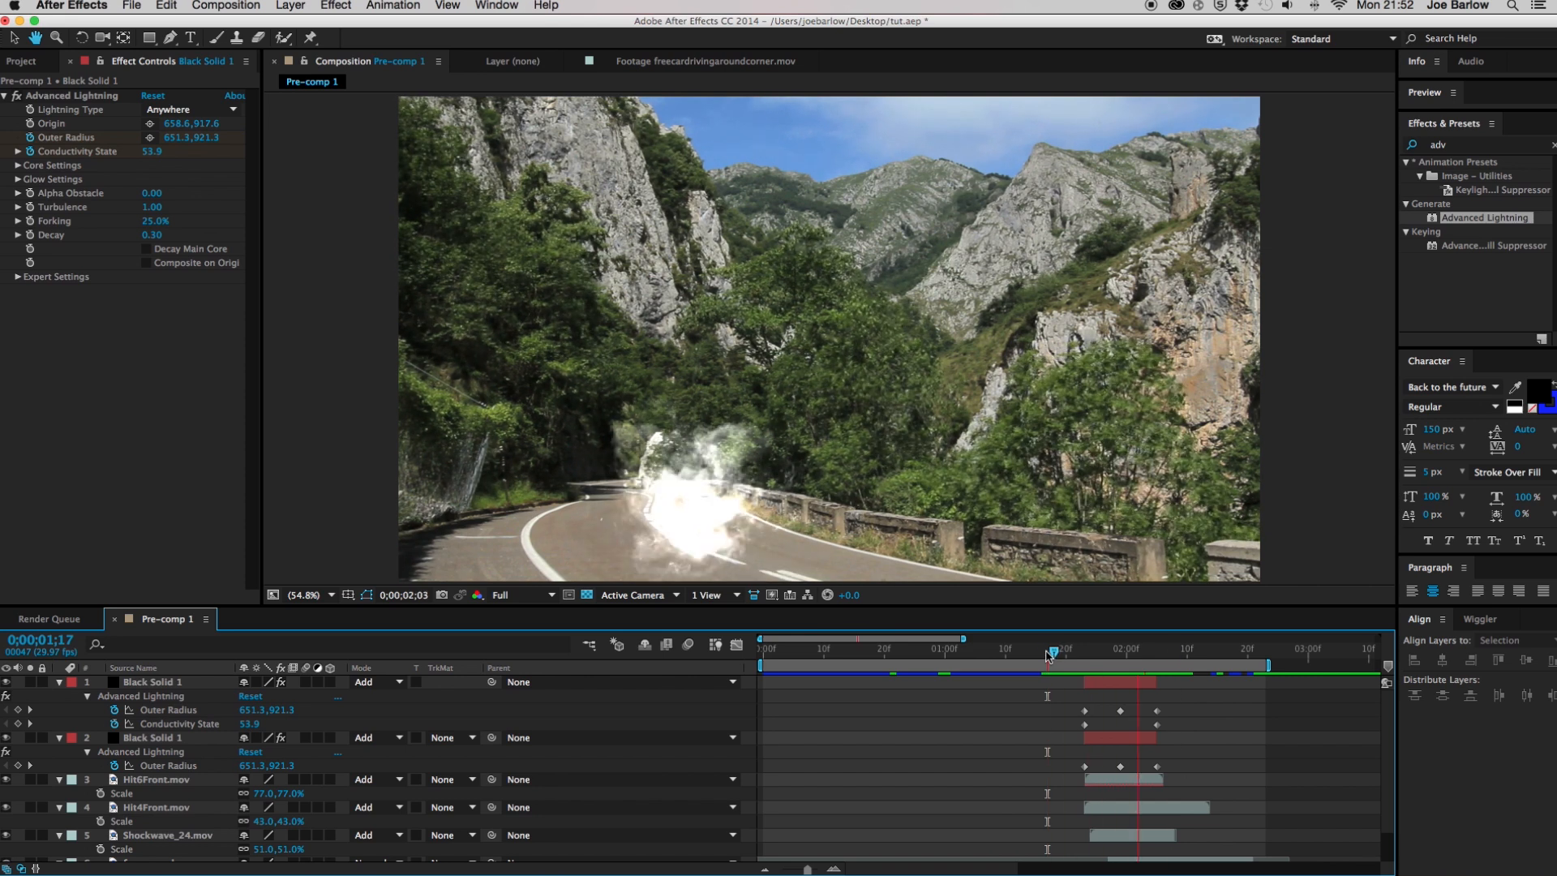
{"action": "key", "text": "space"}
{"action": "left_click", "coordinate": [1047, 654]}
{"action": "key", "text": "space"}
{"action": "key", "text": "space"}
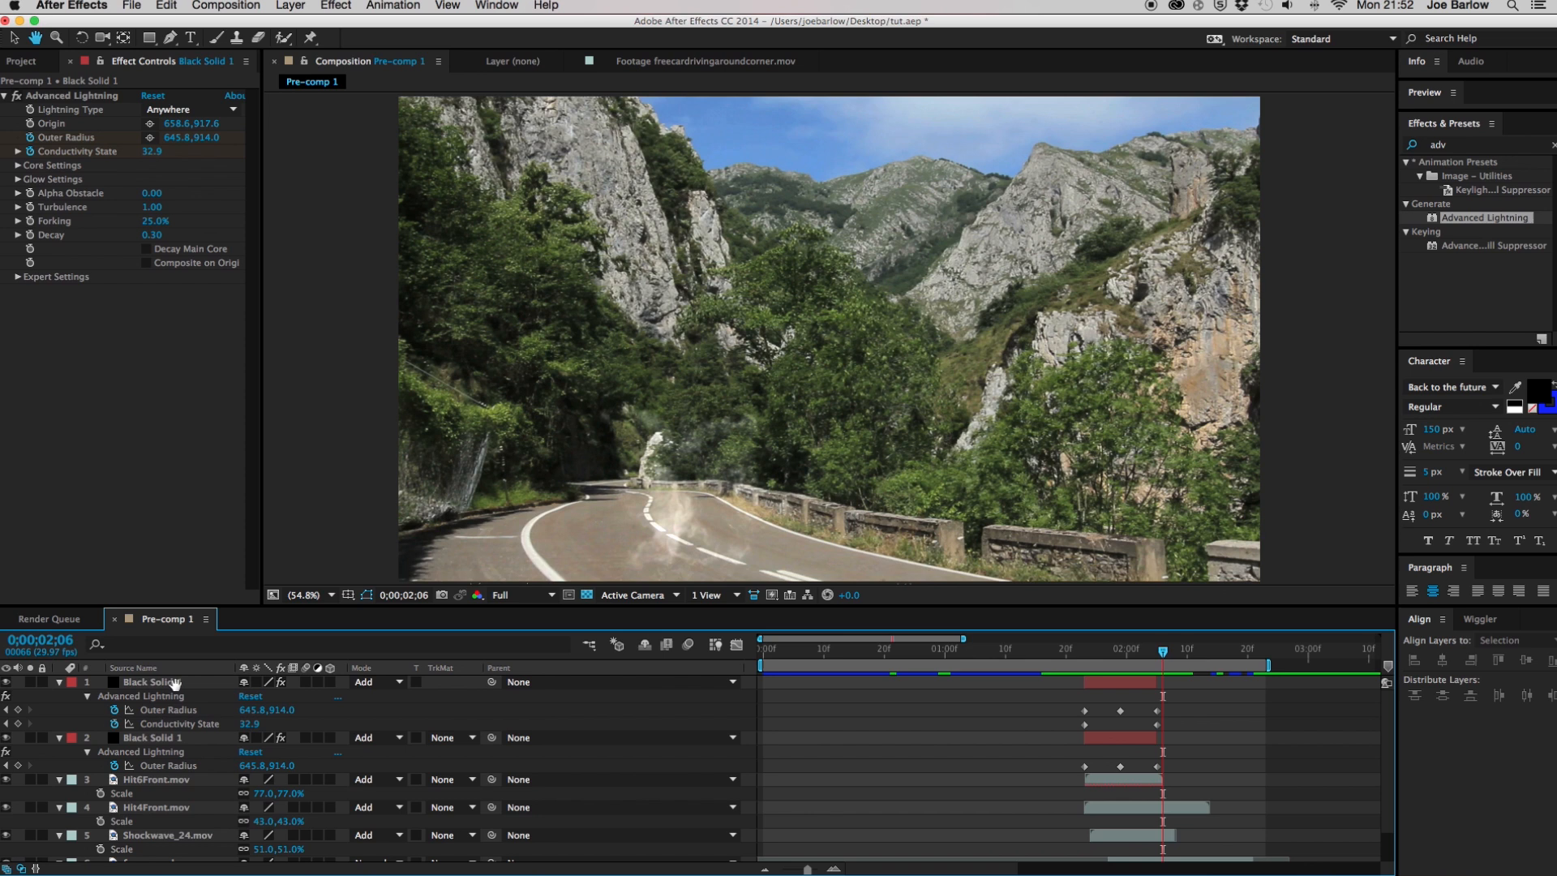
Pre-compose the two lightning solids, both hit clips and the shockwave clip into a composition named Blast
{"action": "left_click", "coordinate": [182, 682]}
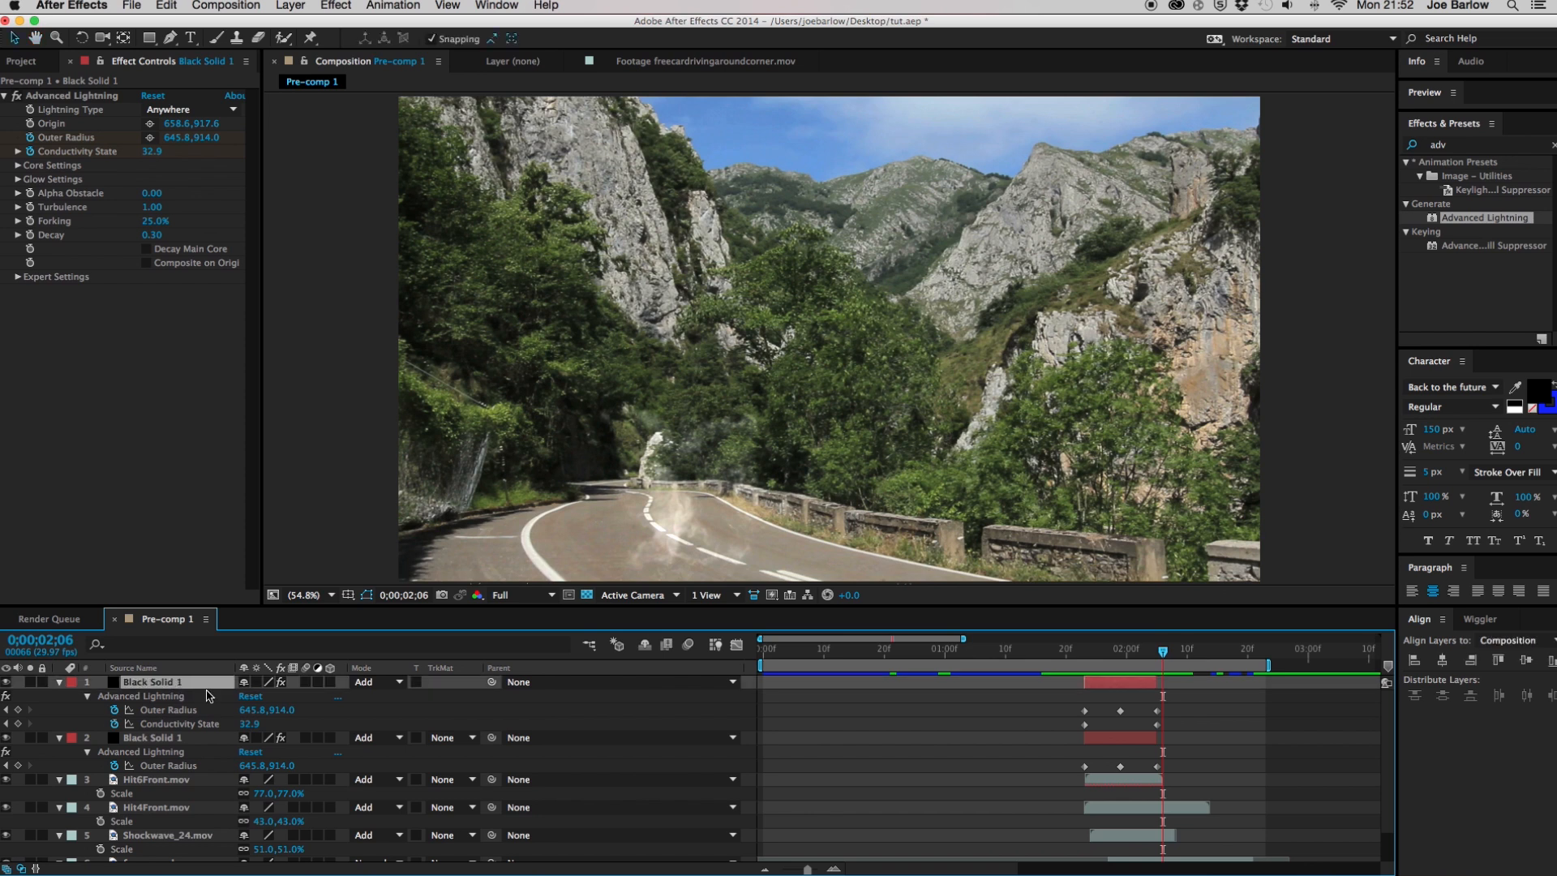
{"action": "scroll", "coordinate": [191, 771], "scroll_direction": "down", "scroll_amount": 1}
{"action": "left_click", "coordinate": [165, 800], "text": "shift"}
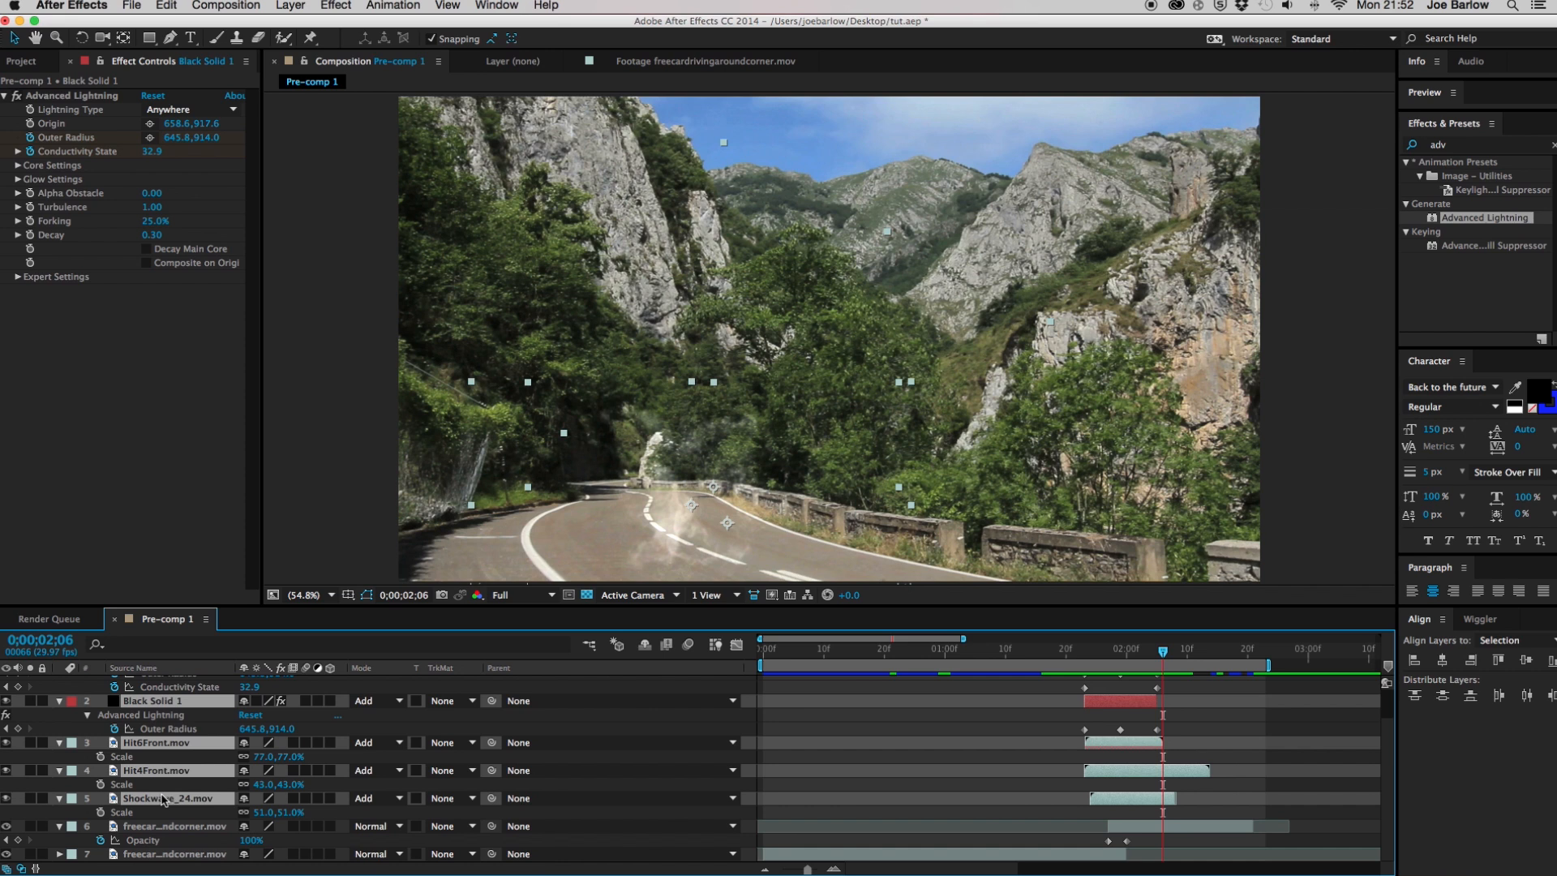
{"action": "key", "text": "super+shift+c"}
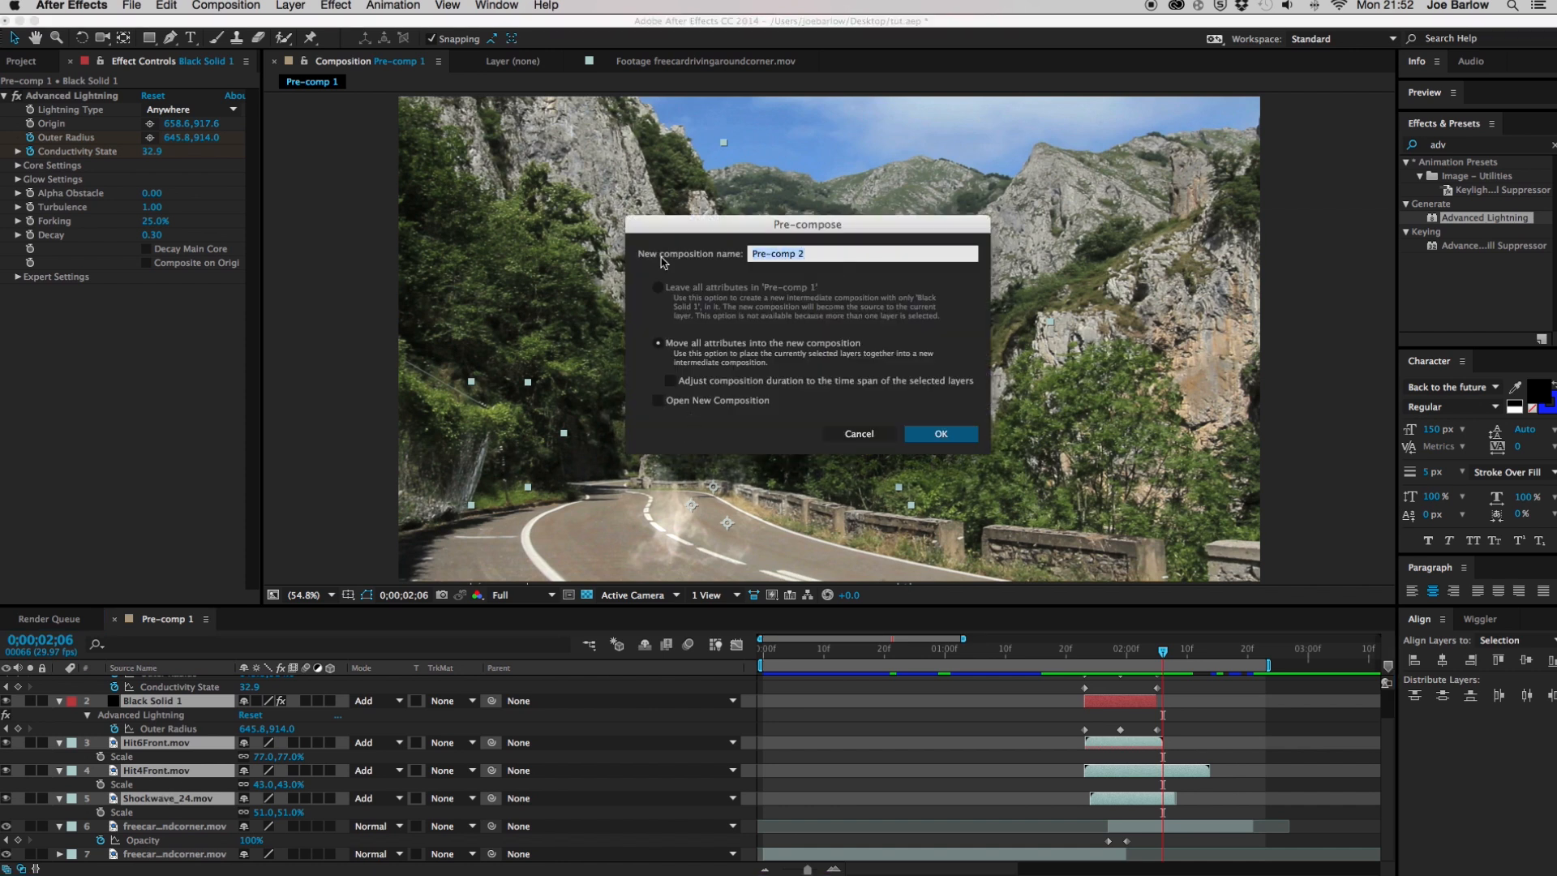
{"action": "type", "text": "Blast"}
{"action": "key", "text": "Return"}
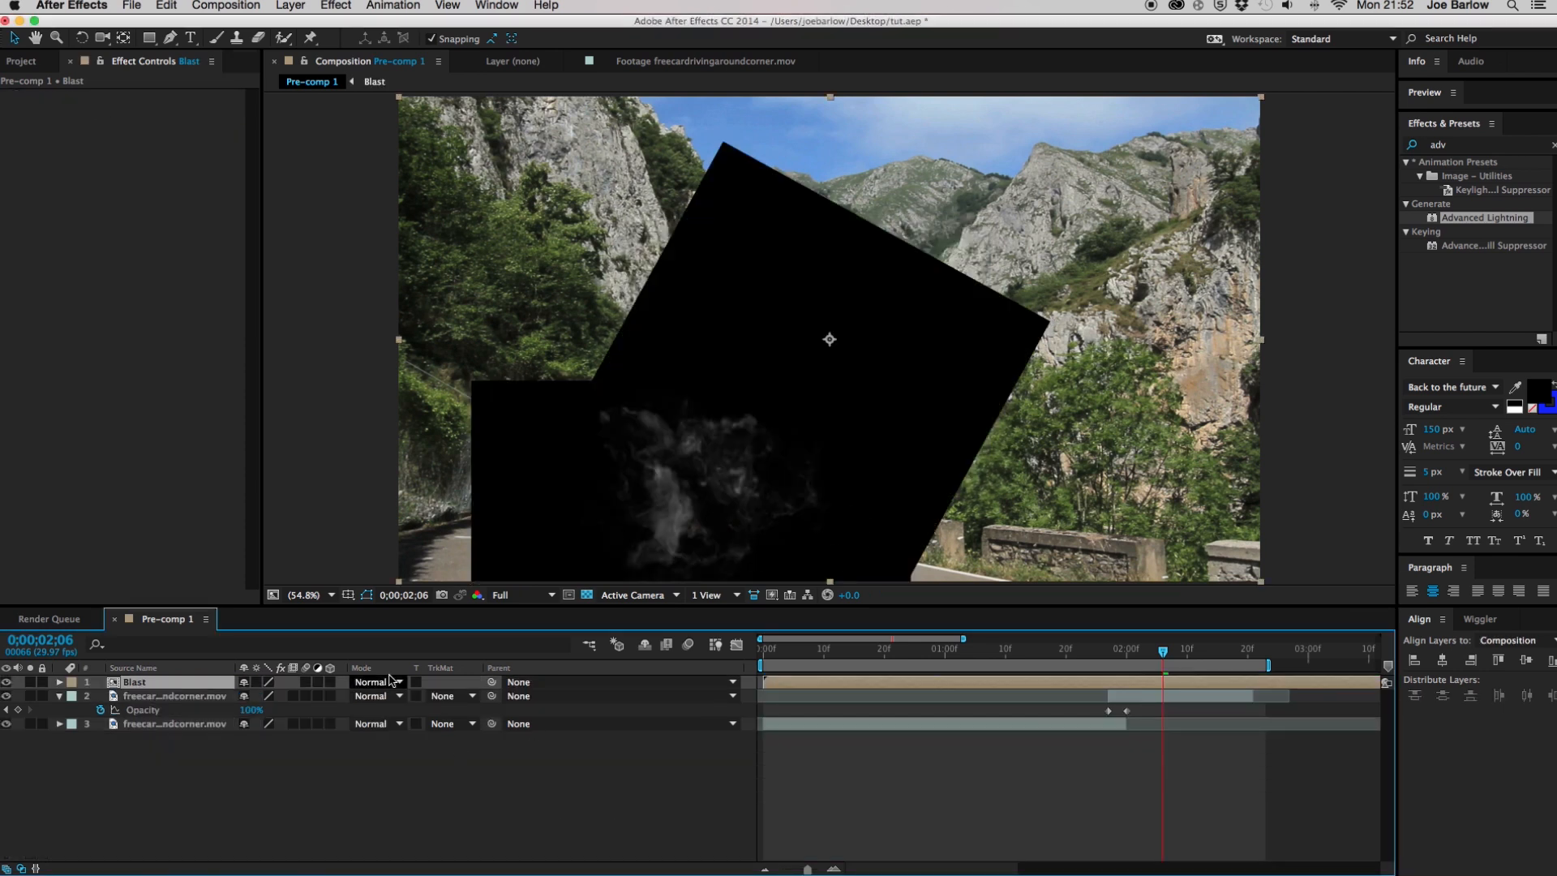
Set the Blast layer's blending mode to Add, check the blast around 0;00;01;25 and save the project
{"action": "left_click", "coordinate": [387, 683]}
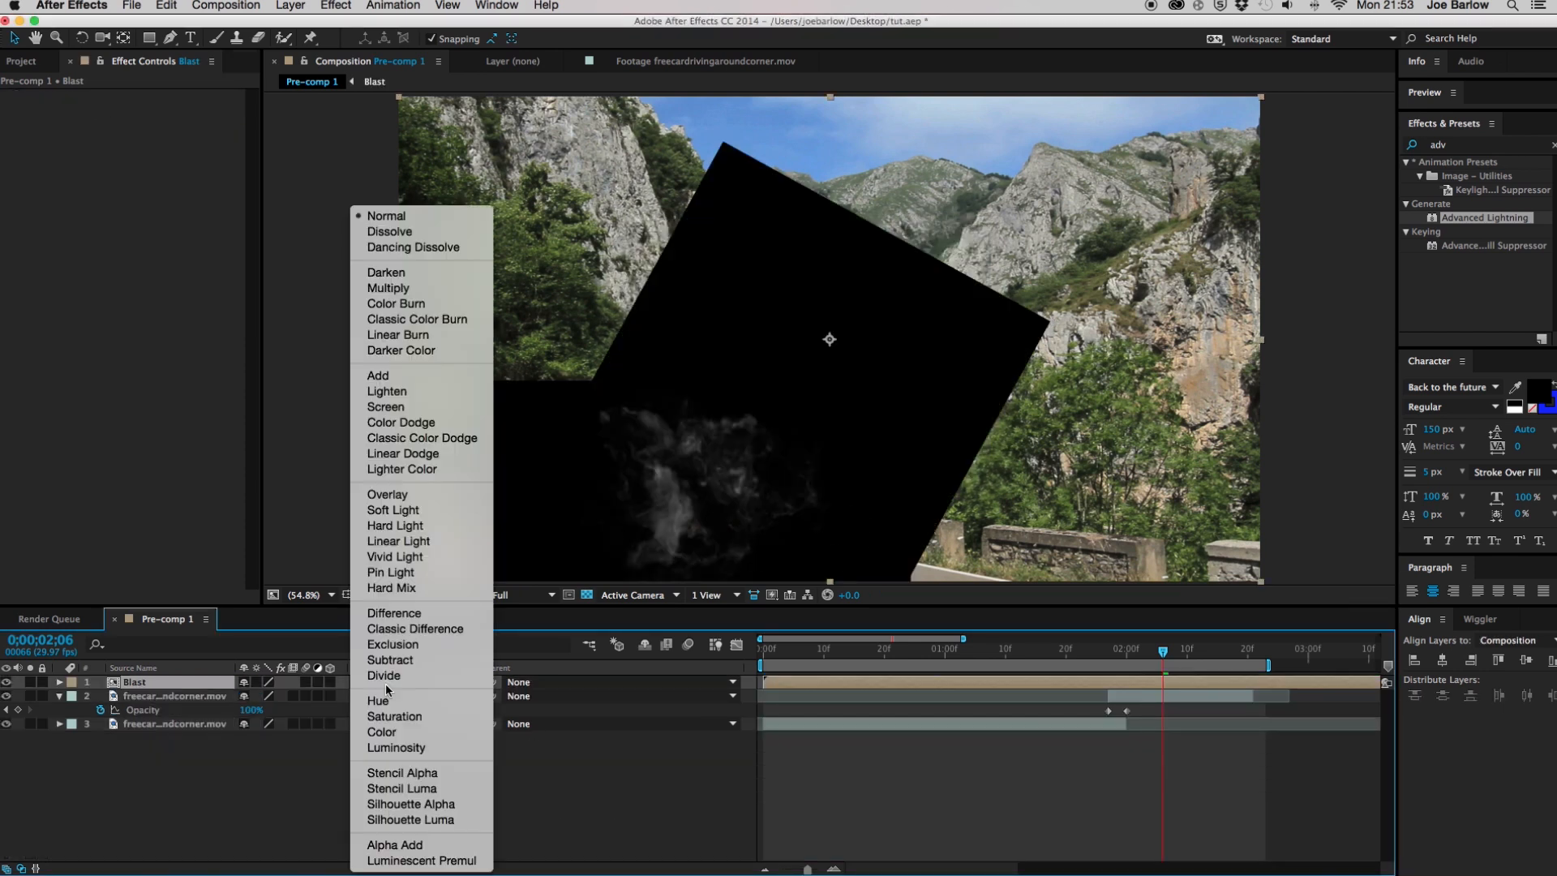
{"action": "left_click", "coordinate": [443, 375]}
{"action": "left_click_drag", "start_coordinate": [1144, 657], "coordinate": [1096, 655]}
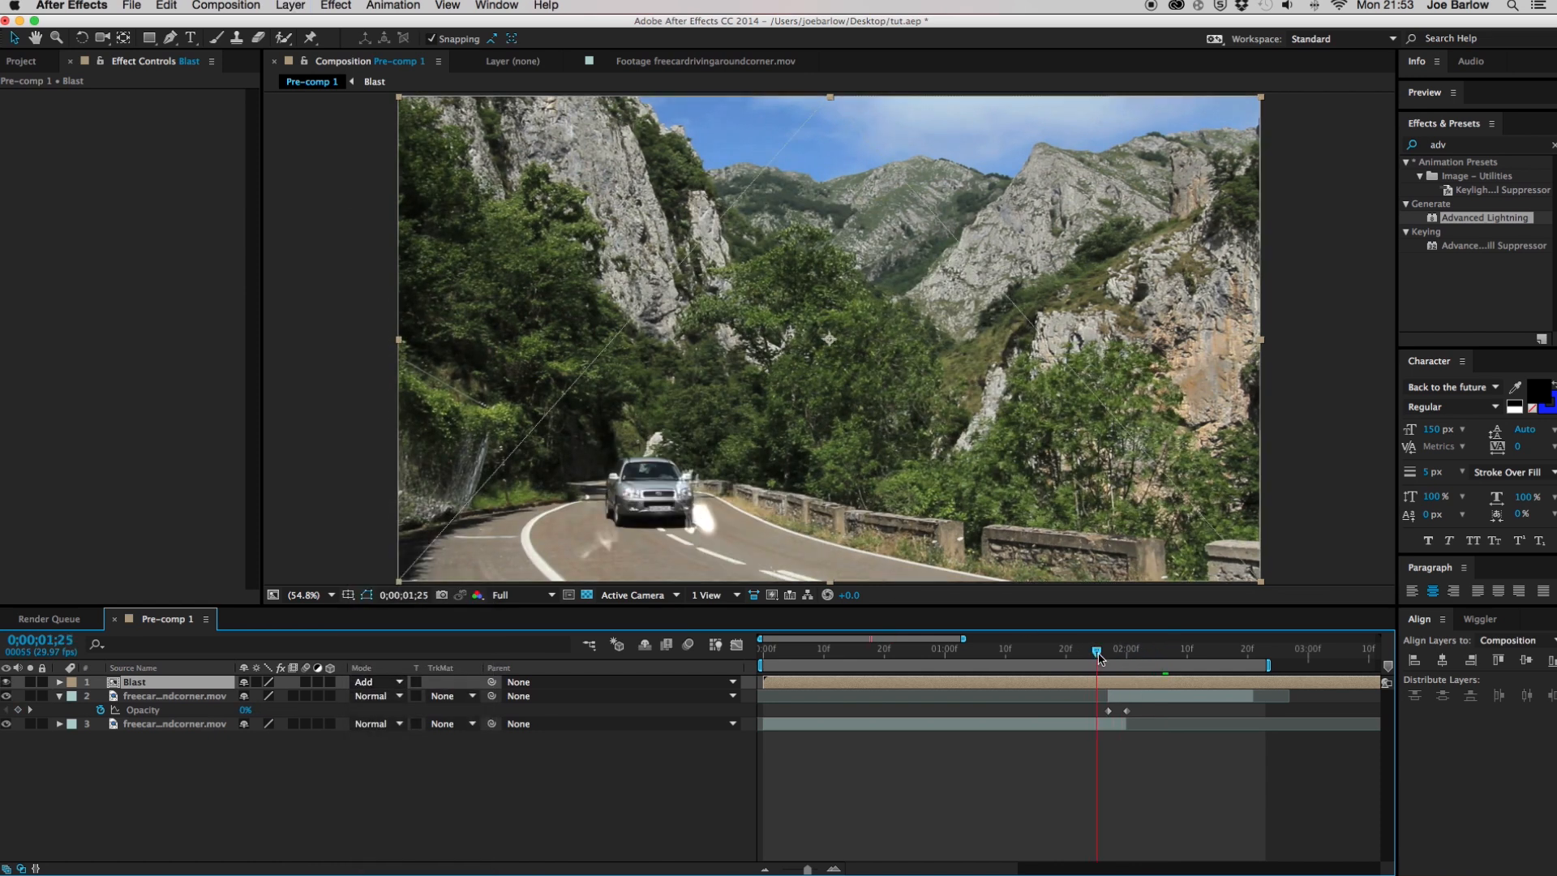
{"action": "left_click", "coordinate": [1031, 757]}
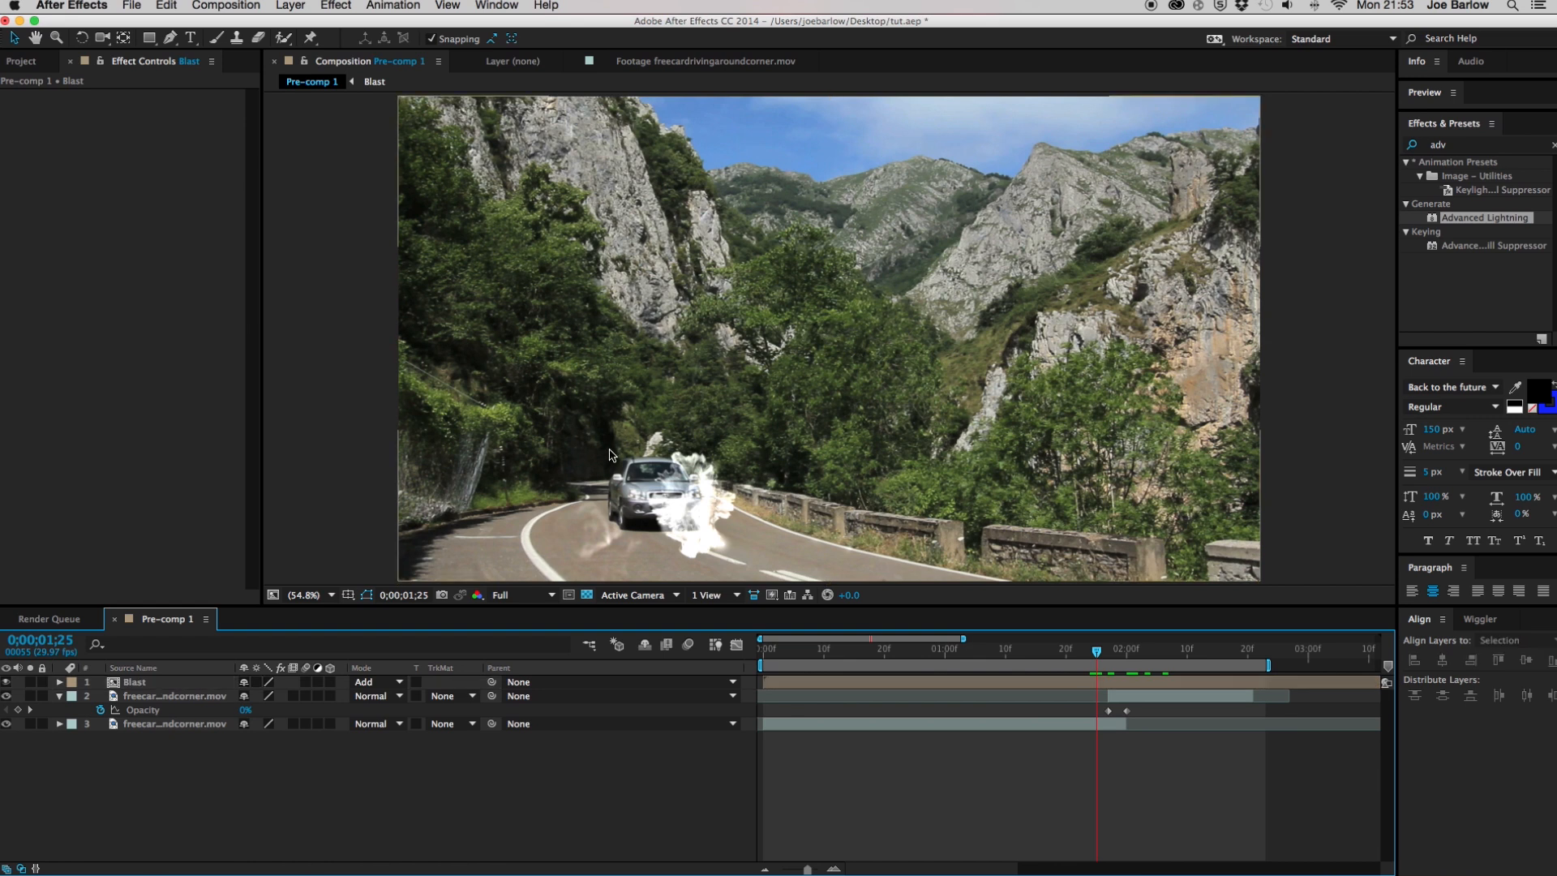
{"action": "left_click", "coordinate": [132, 6]}
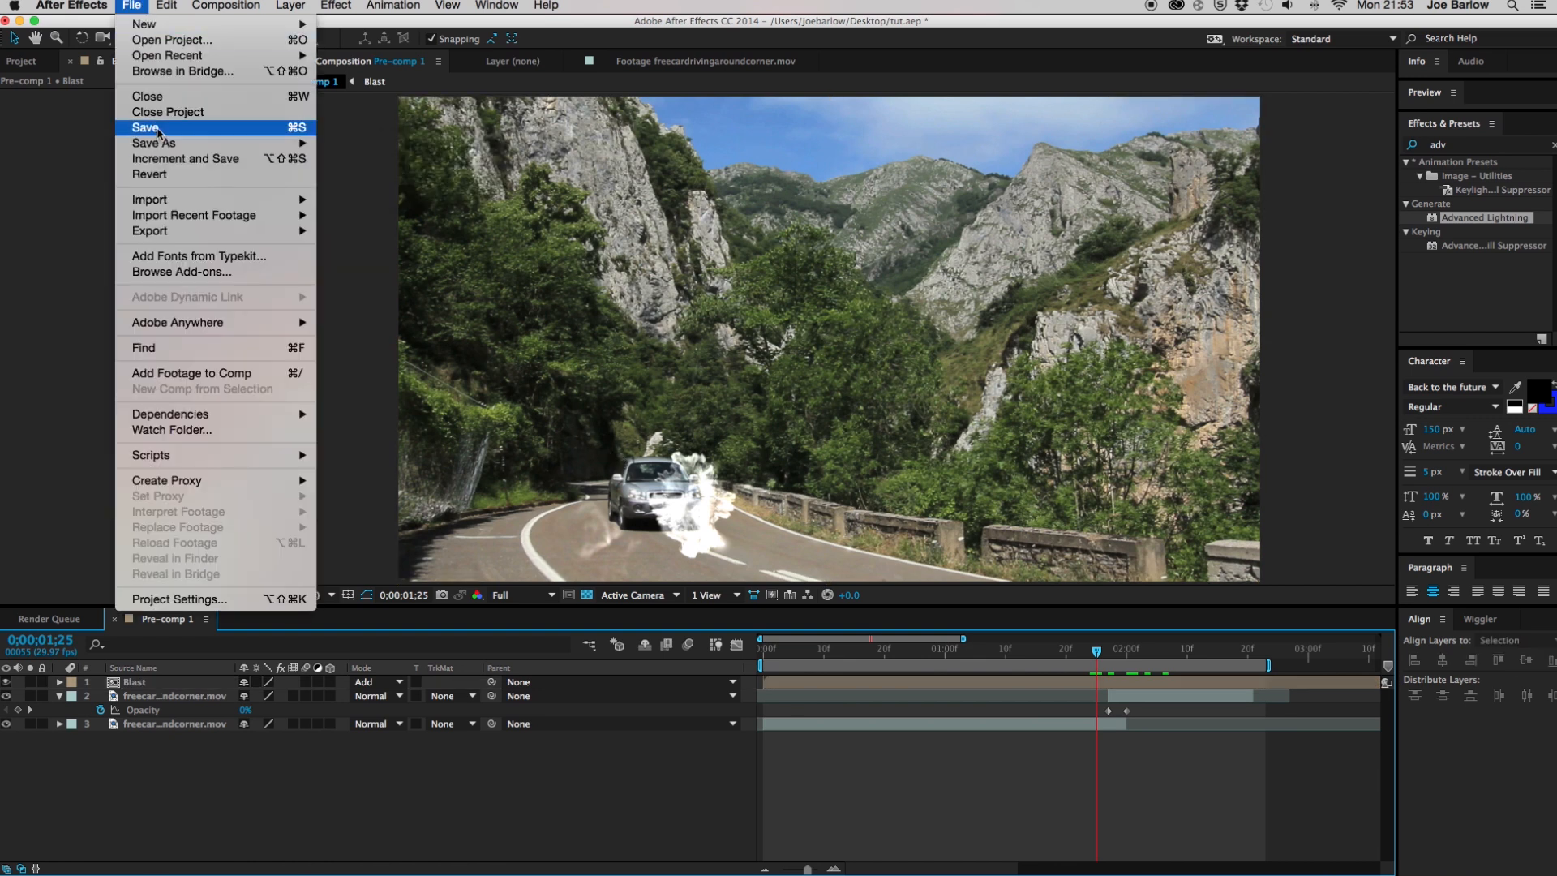
{"action": "left_click", "coordinate": [146, 127]}
Search the effects for vibrance and apply VC Color Vibrance to the Blast layer
{"action": "left_click", "coordinate": [1423, 148]}
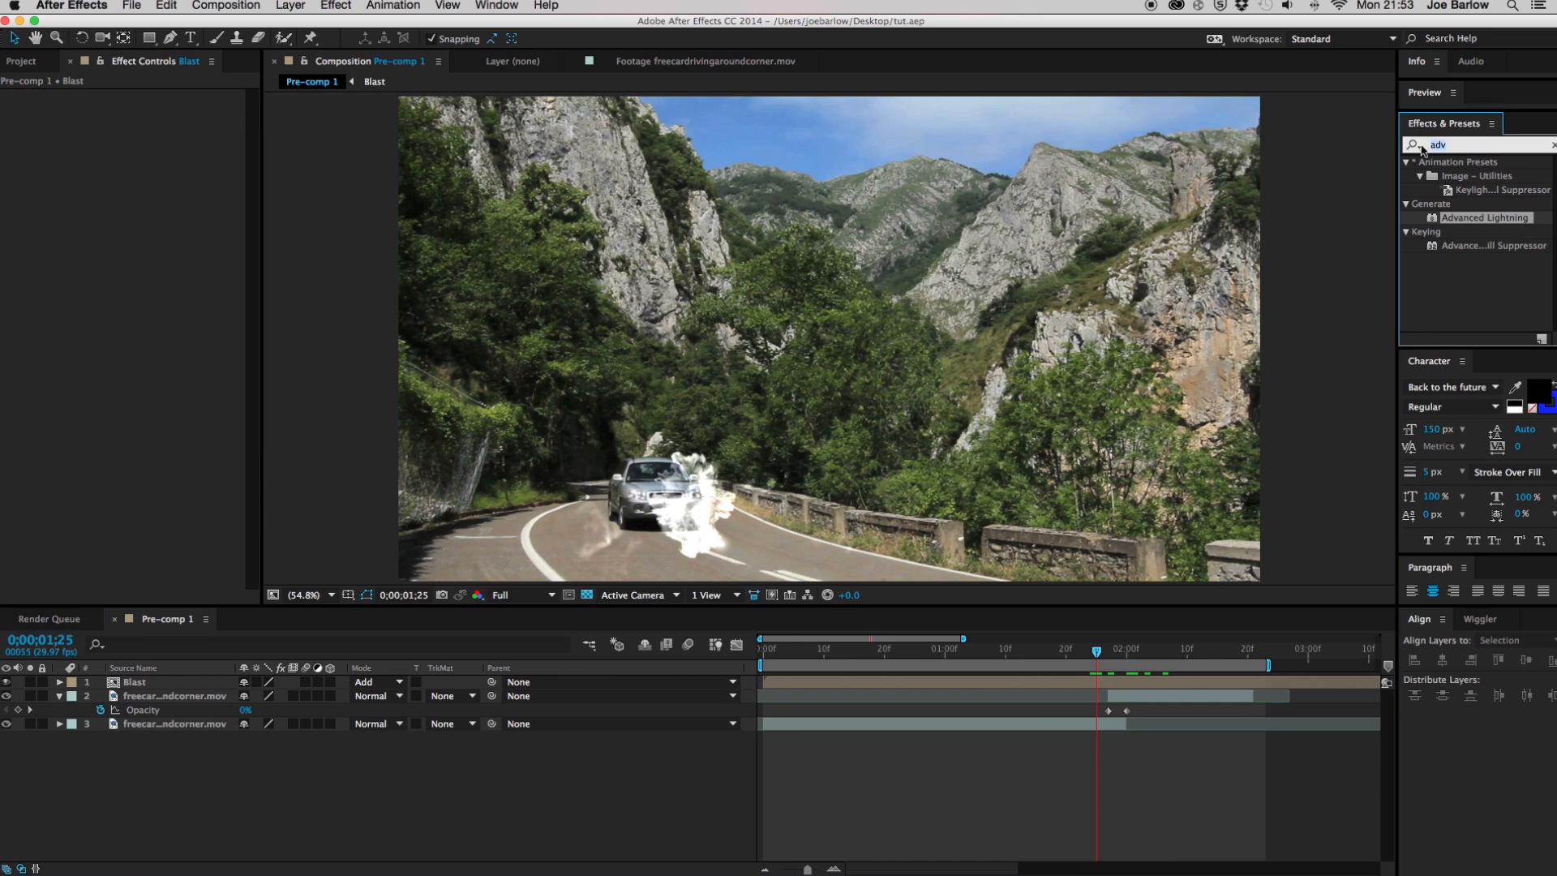
{"action": "type", "text": "vib"}
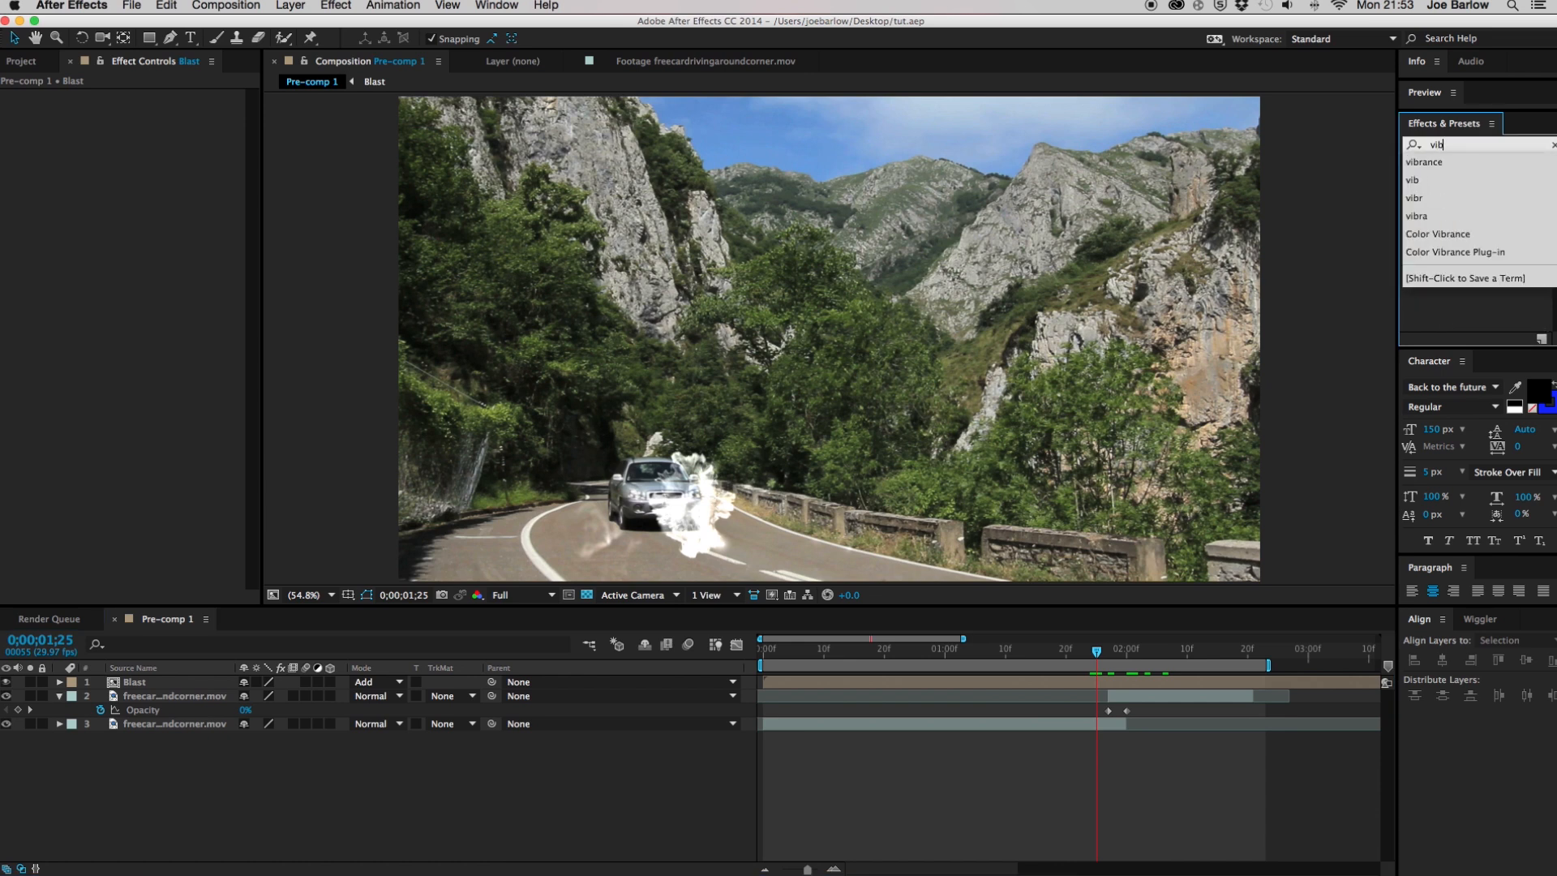
{"action": "left_click", "coordinate": [1421, 162]}
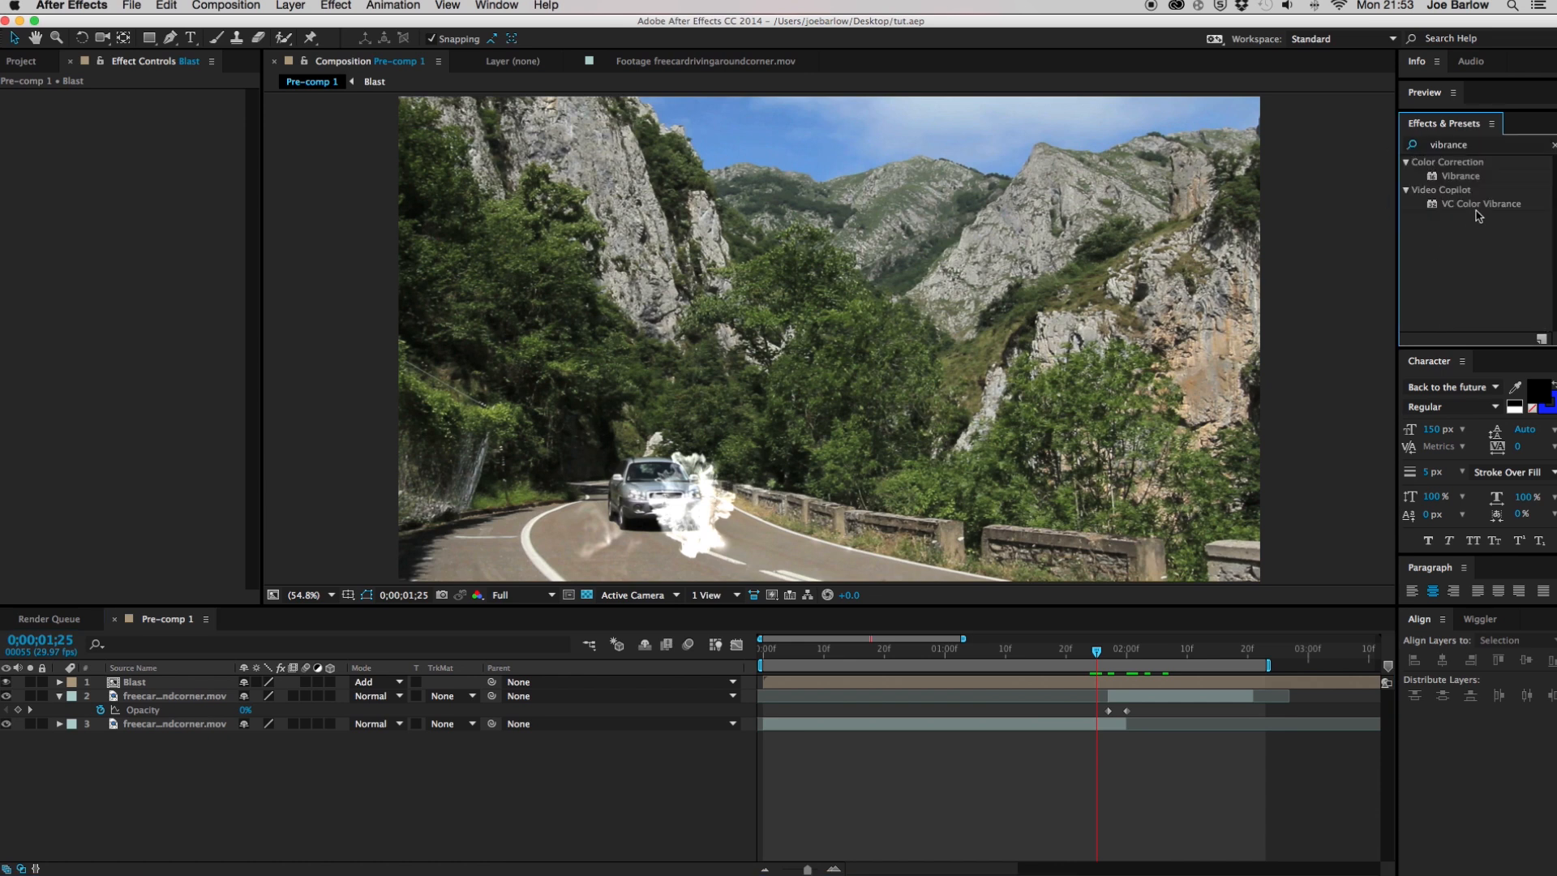
{"action": "left_click", "coordinate": [1441, 203]}
{"action": "left_click_drag", "start_coordinate": [1456, 205], "coordinate": [1075, 688]}
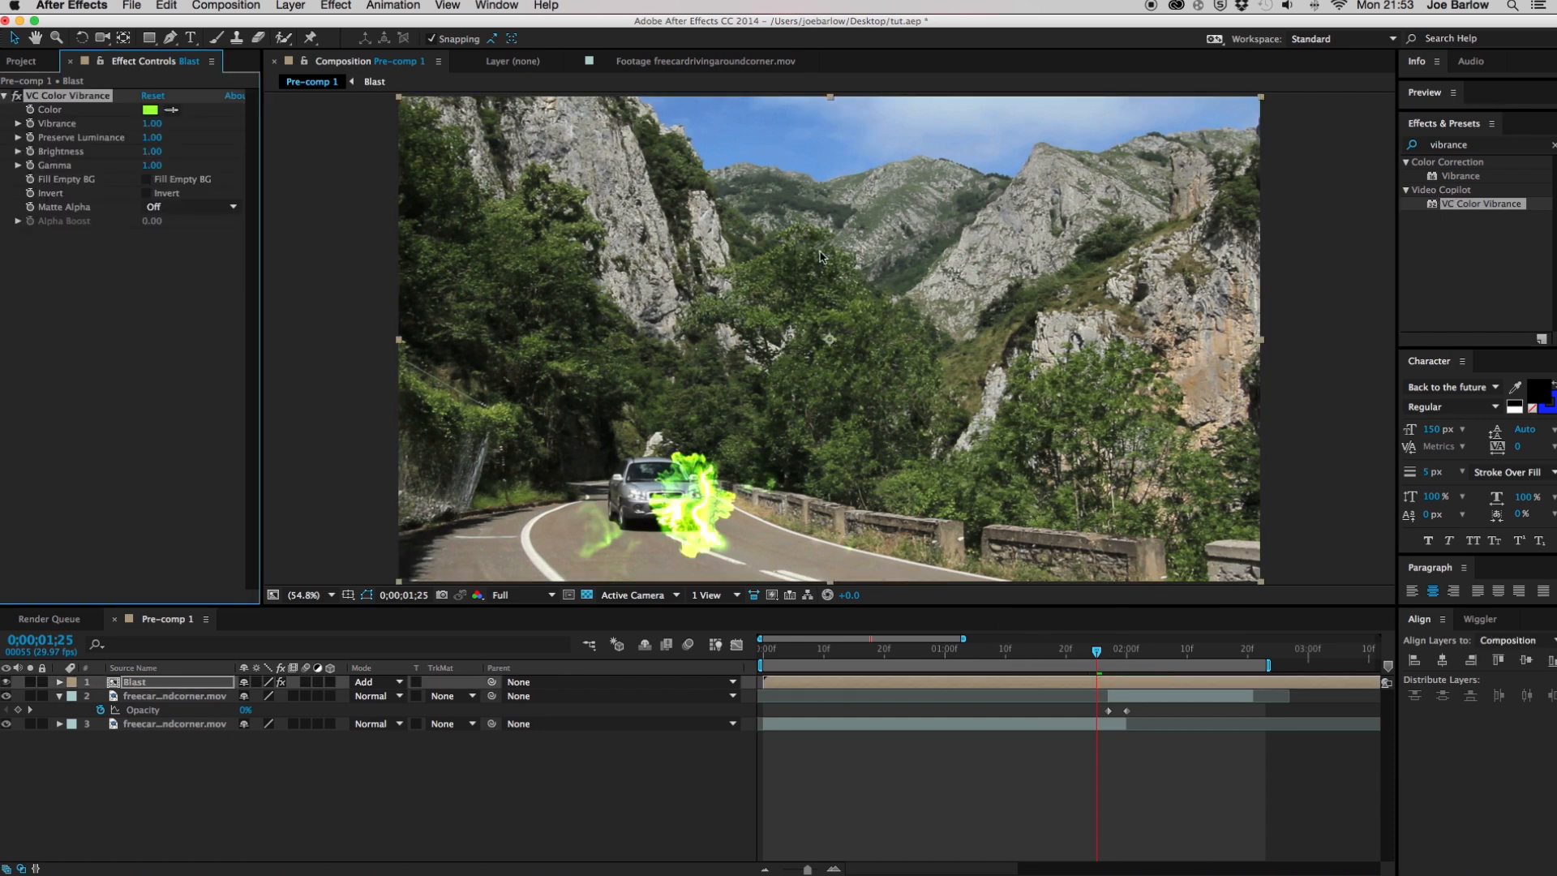
Tint the blast purple with Vibrance 1.16 and Brightness 1.02, and preview it around 0;00;01;24
{"action": "left_click", "coordinate": [151, 112]}
{"action": "left_click", "coordinate": [235, 178]}
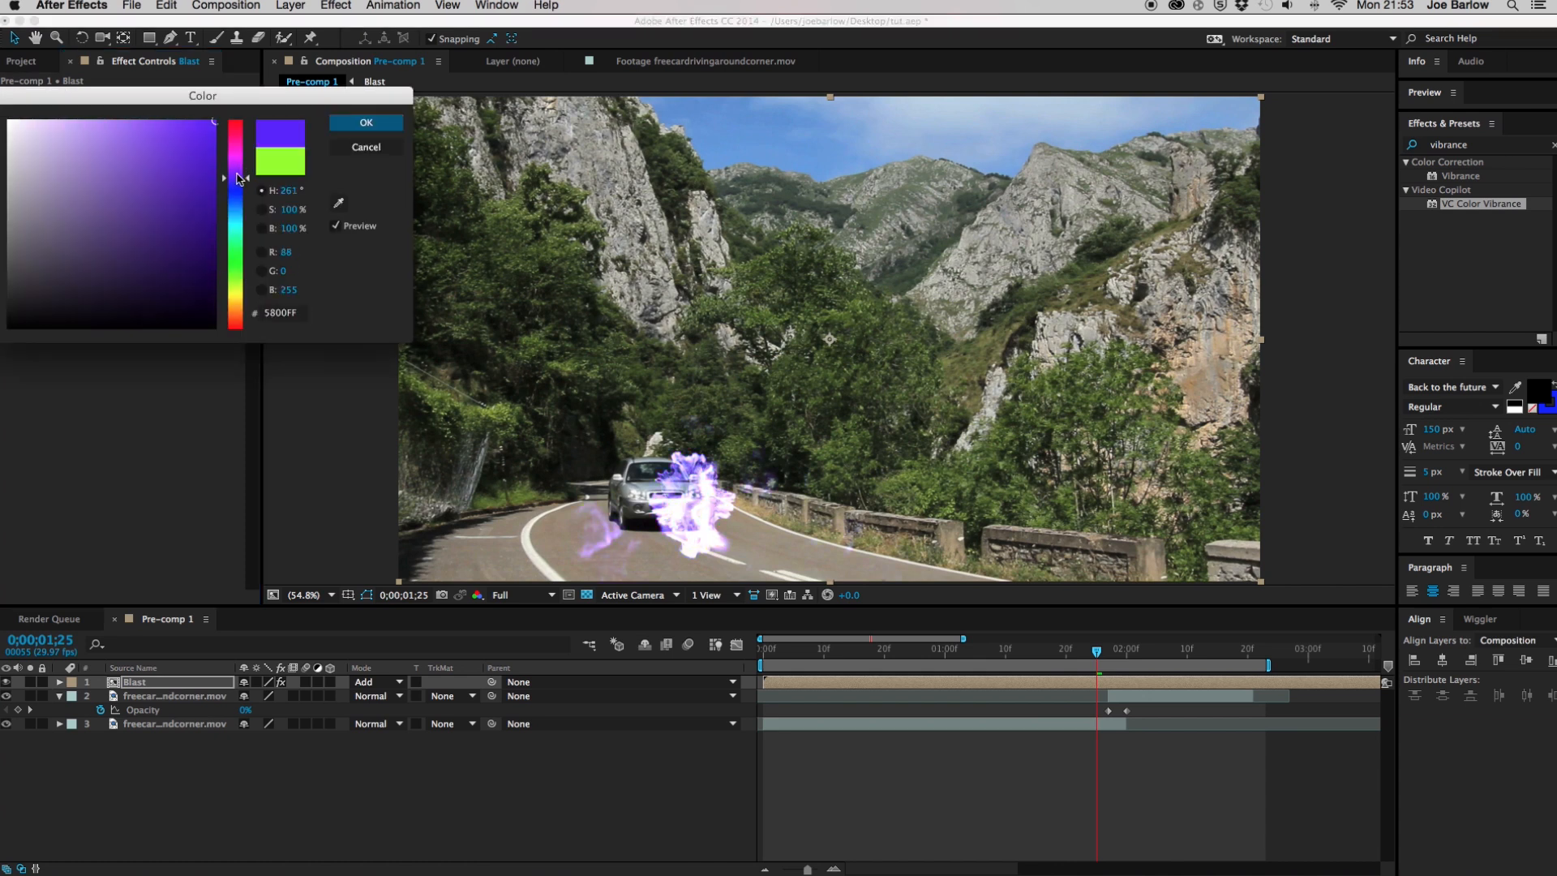
{"action": "left_click", "coordinate": [345, 124]}
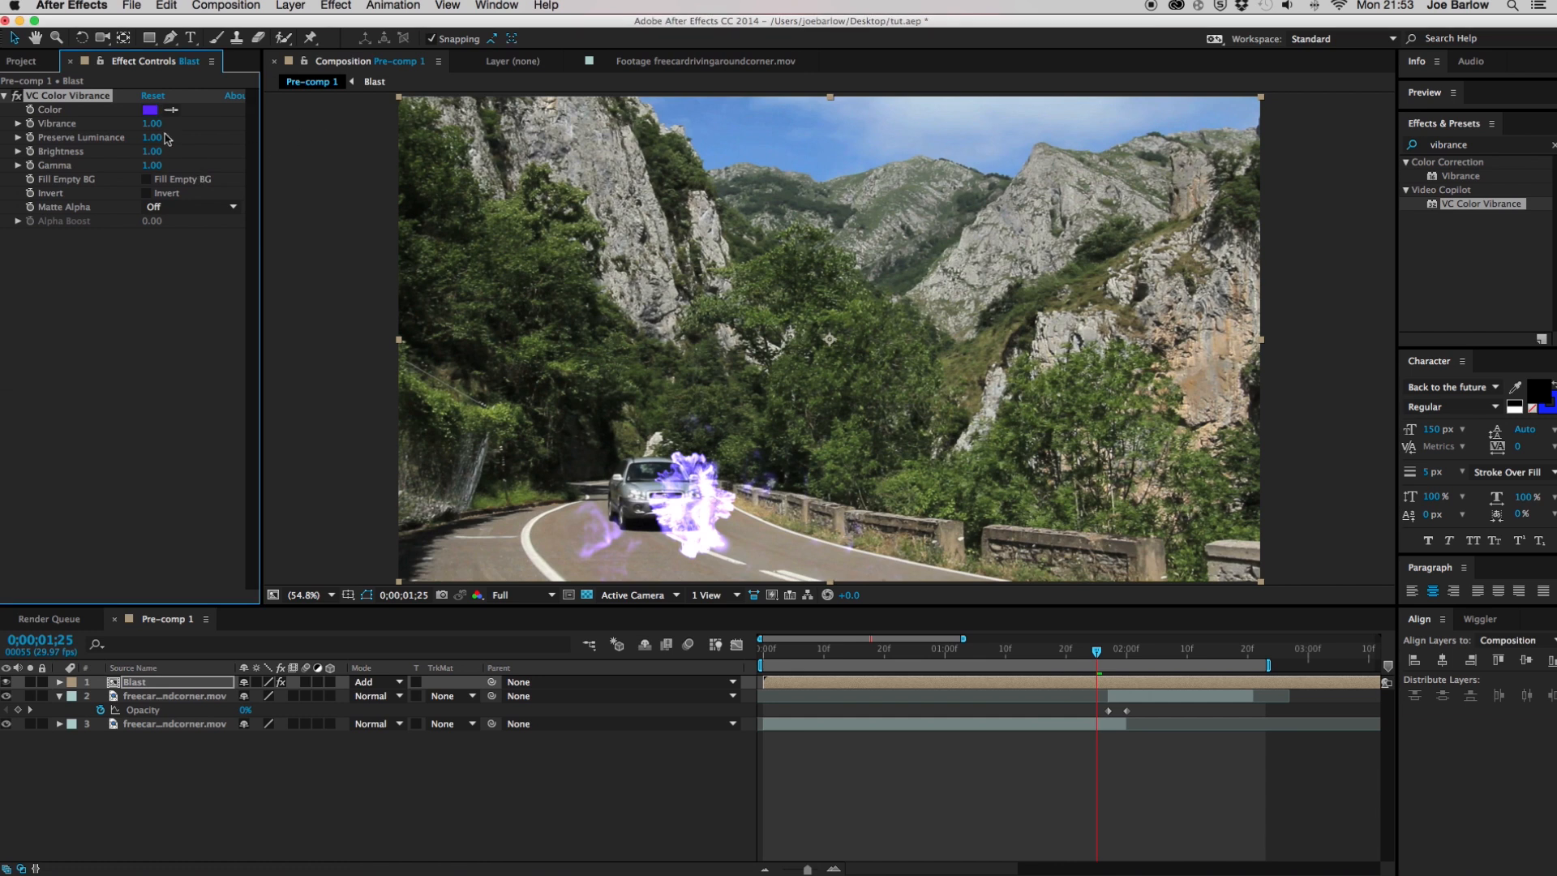
{"action": "left_click_drag", "start_coordinate": [153, 151], "coordinate": [199, 152]}
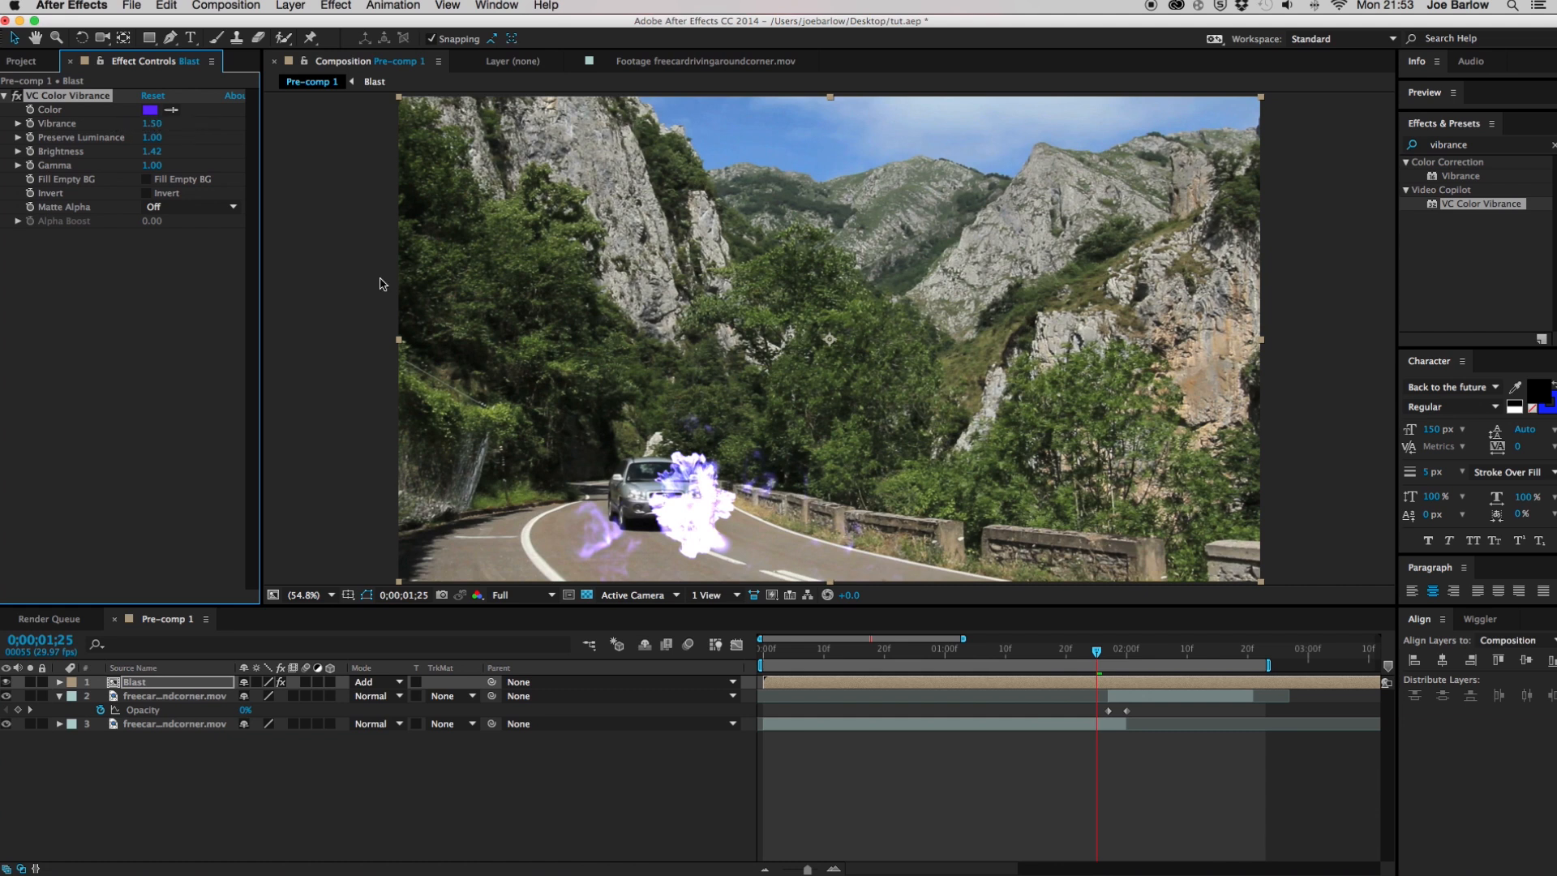
{"action": "left_click", "coordinate": [1065, 652]}
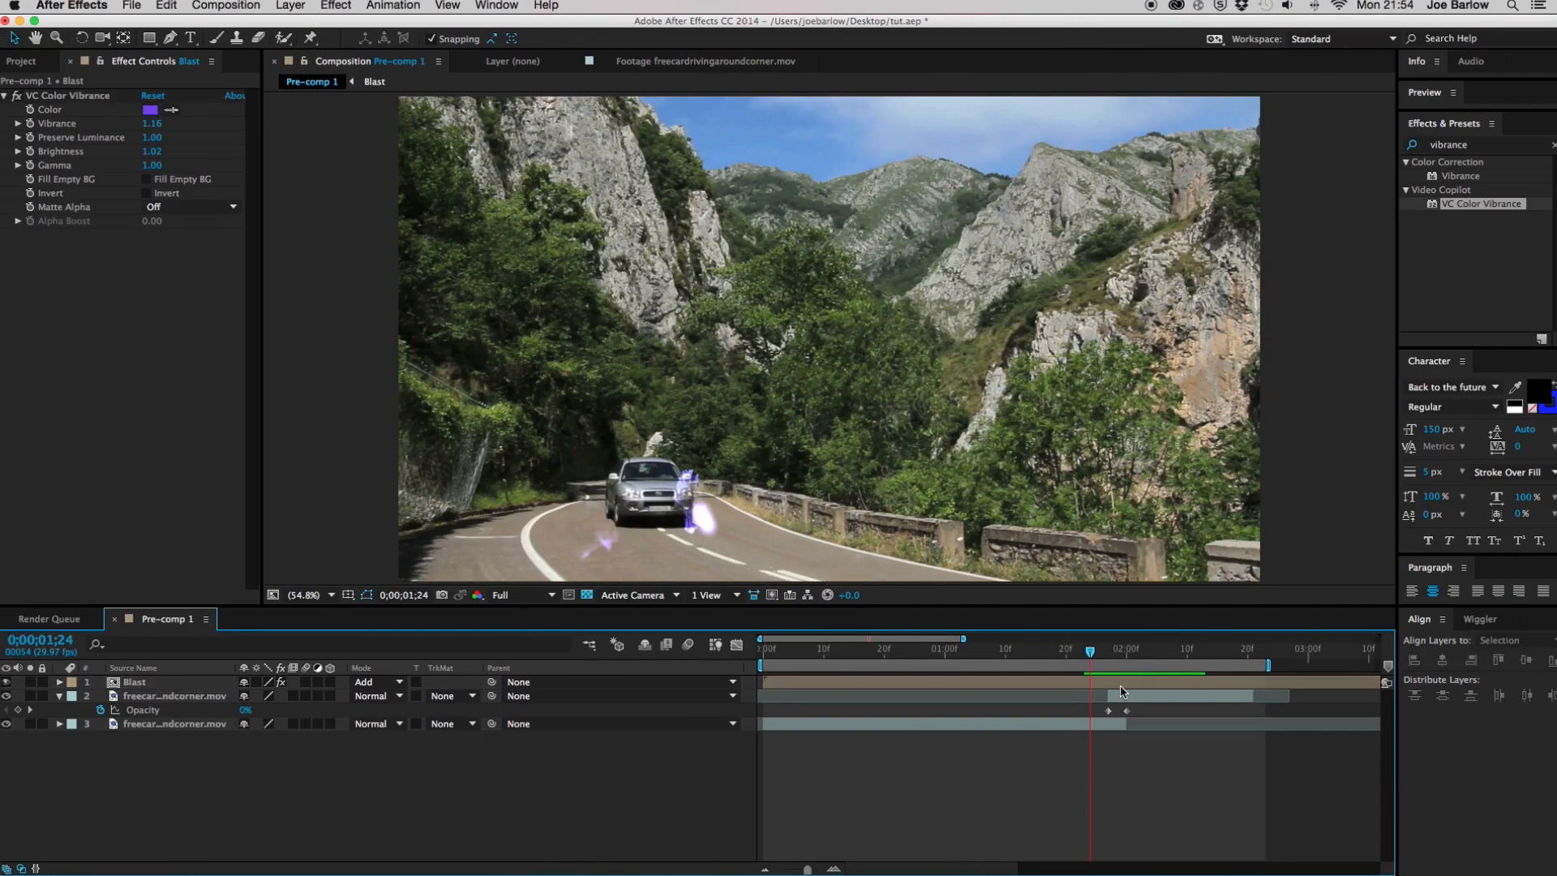
Mark the Blast layer and both car footage layers as shy and hide all shy layers from the timeline
{"action": "left_click", "coordinate": [993, 684]}
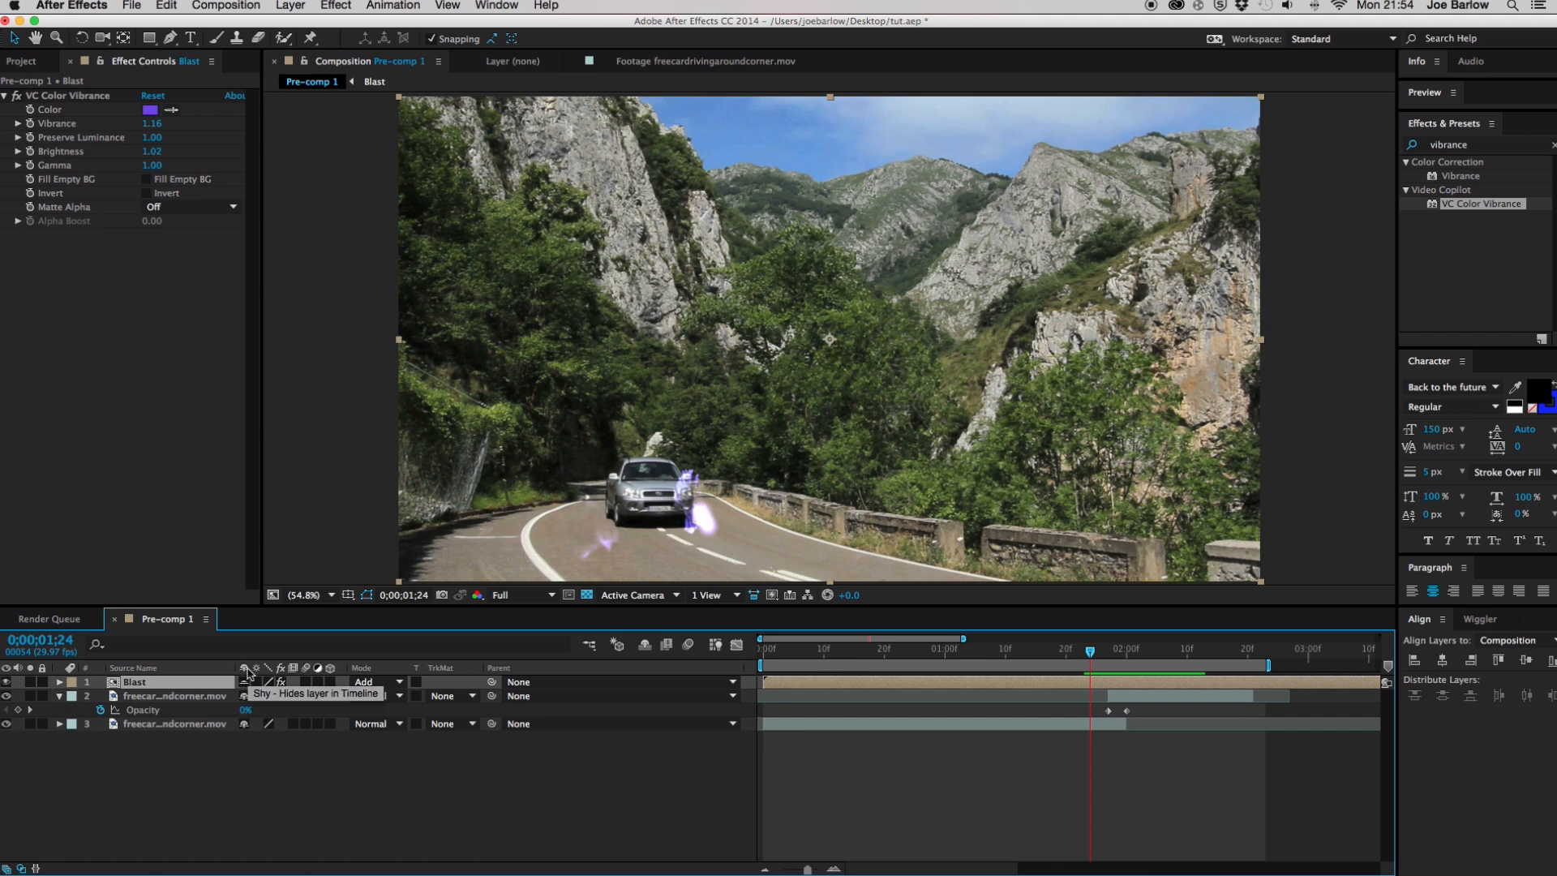
{"action": "left_click", "coordinate": [645, 645]}
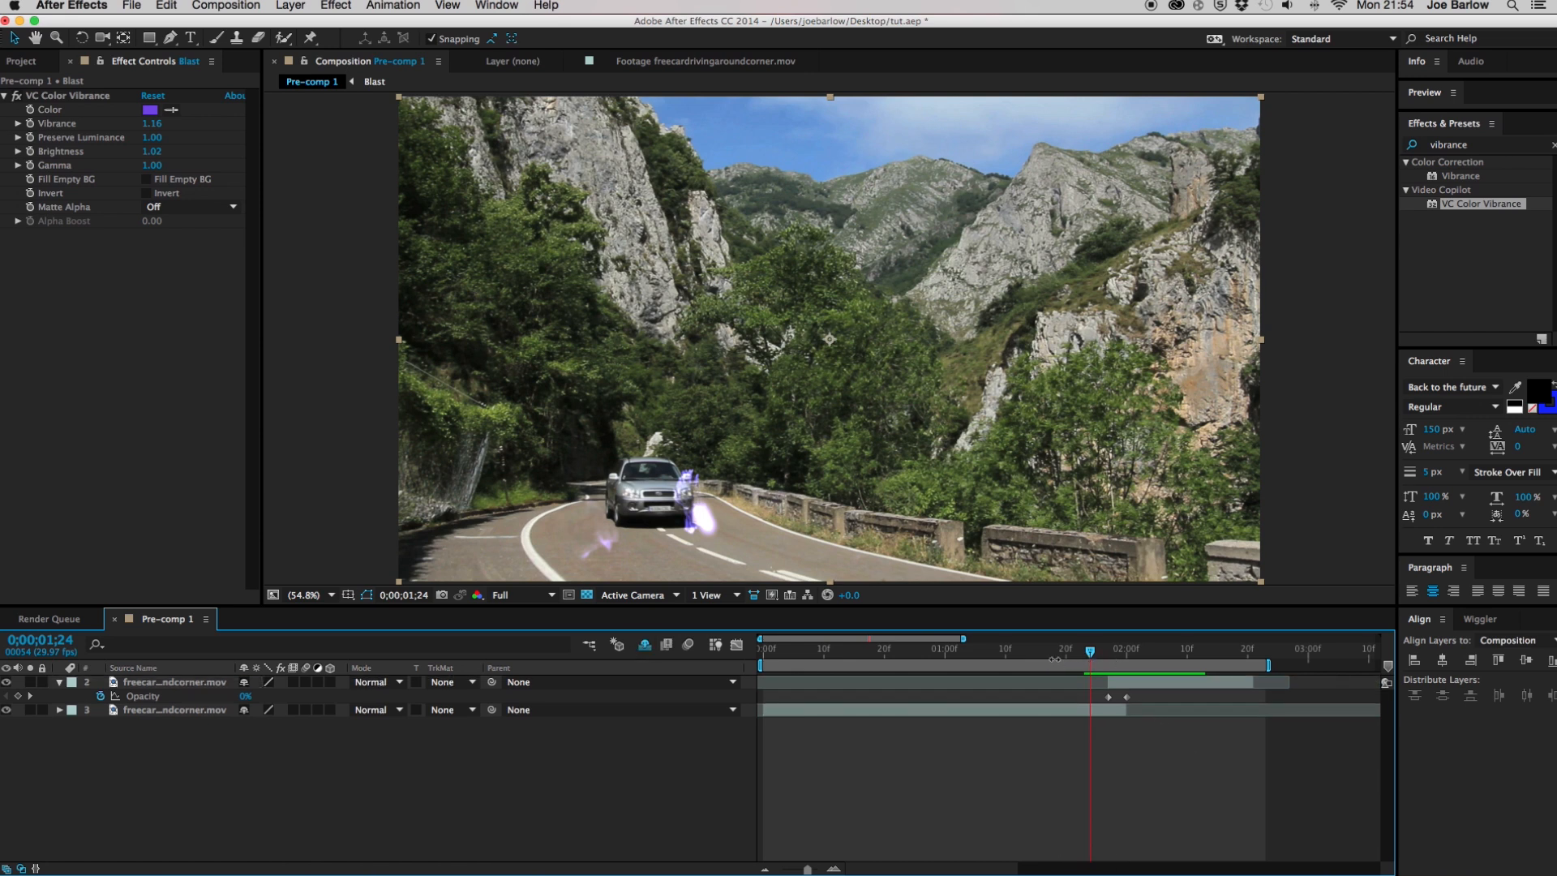
{"action": "left_click", "coordinate": [206, 684]}
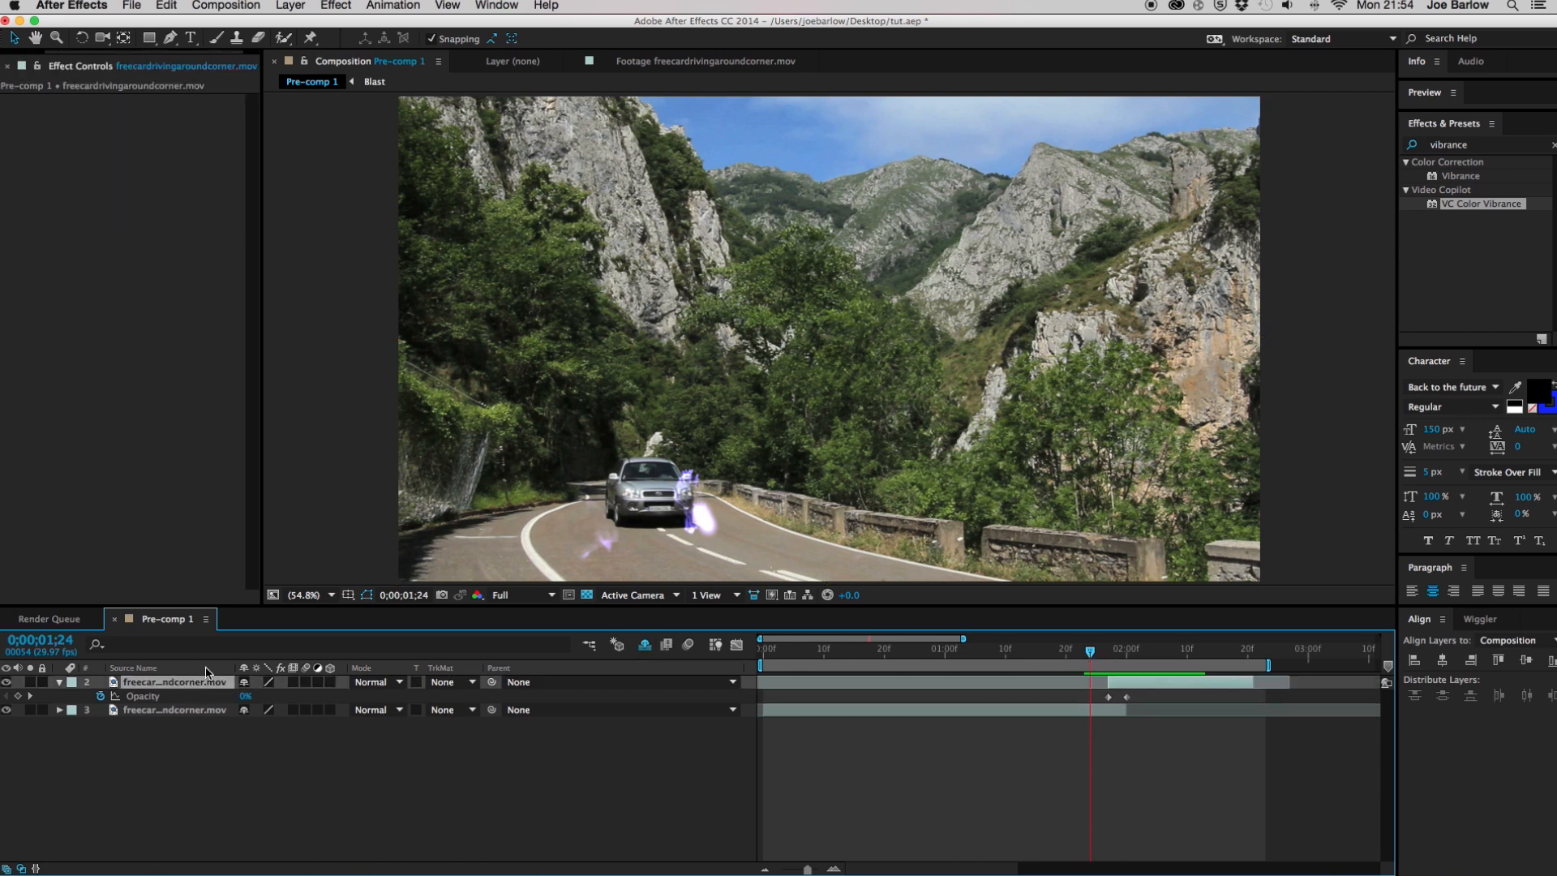
{"action": "left_click_drag", "start_coordinate": [1093, 654], "coordinate": [1109, 657]}
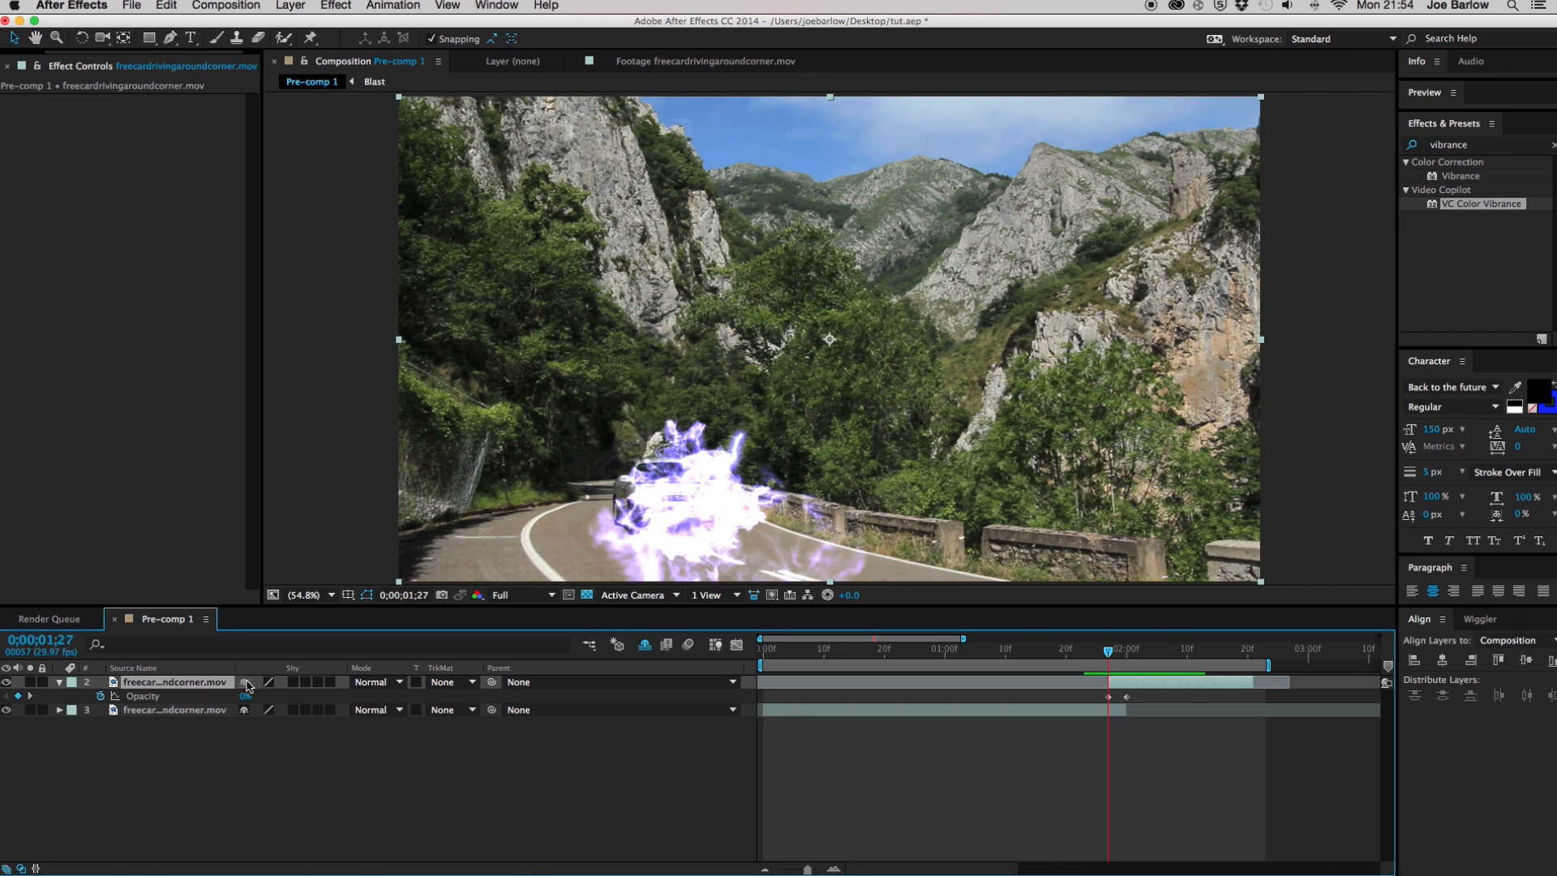
{"action": "key", "text": "Delete"}
{"action": "key", "text": "Delete"}
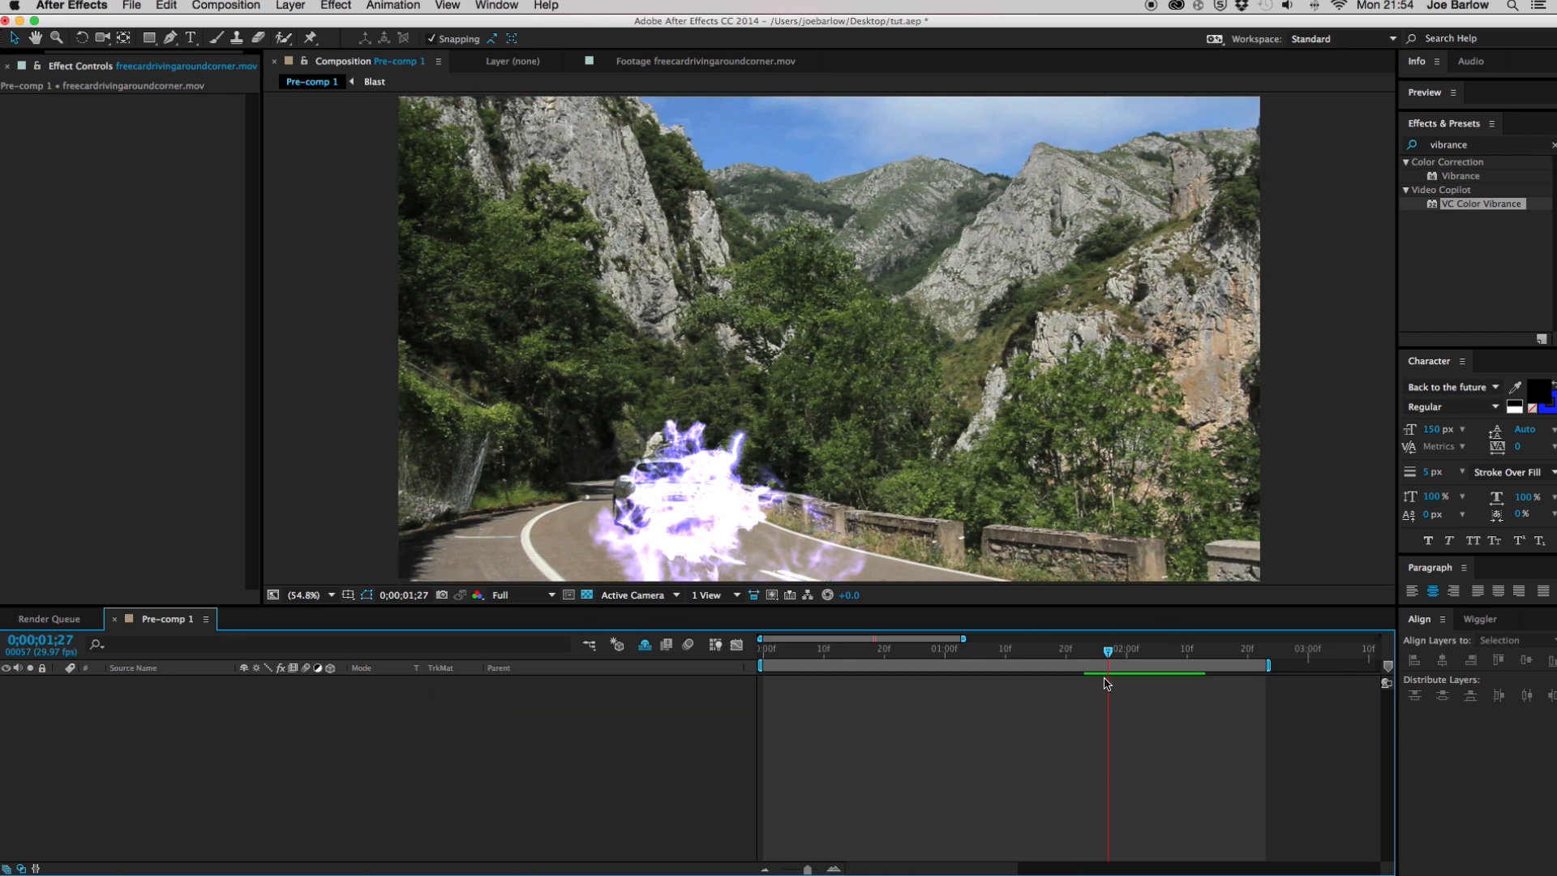
{"action": "mouse_move", "coordinate": [1109, 655]}
{"action": "left_mouse_down"}
{"action": "mouse_move", "coordinate": [1088, 656]}
{"action": "mouse_move", "coordinate": [1157, 656]}
{"action": "mouse_move", "coordinate": [999, 657]}
{"action": "mouse_move", "coordinate": [1157, 662]}
{"action": "mouse_move", "coordinate": [1096, 659]}
{"action": "left_mouse_up"}
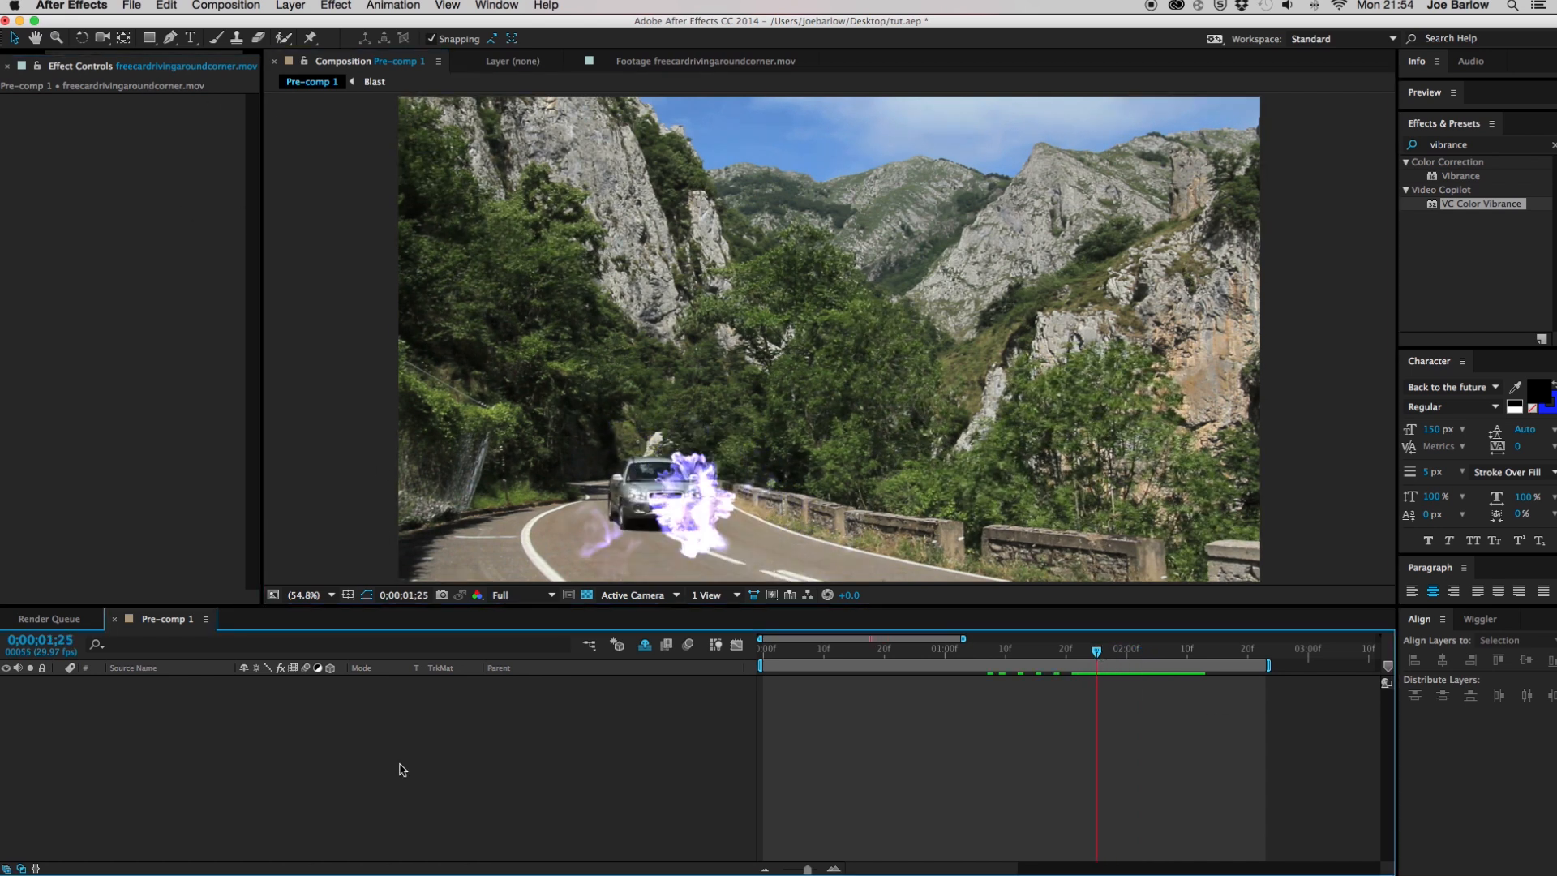
Add Fire_06.mov from the project to the composition as a new layer and show layer names instead of source names
{"action": "left_click", "coordinate": [63, 64]}
{"action": "scroll", "coordinate": [65, 63], "scroll_direction": "up", "scroll_amount": 1}
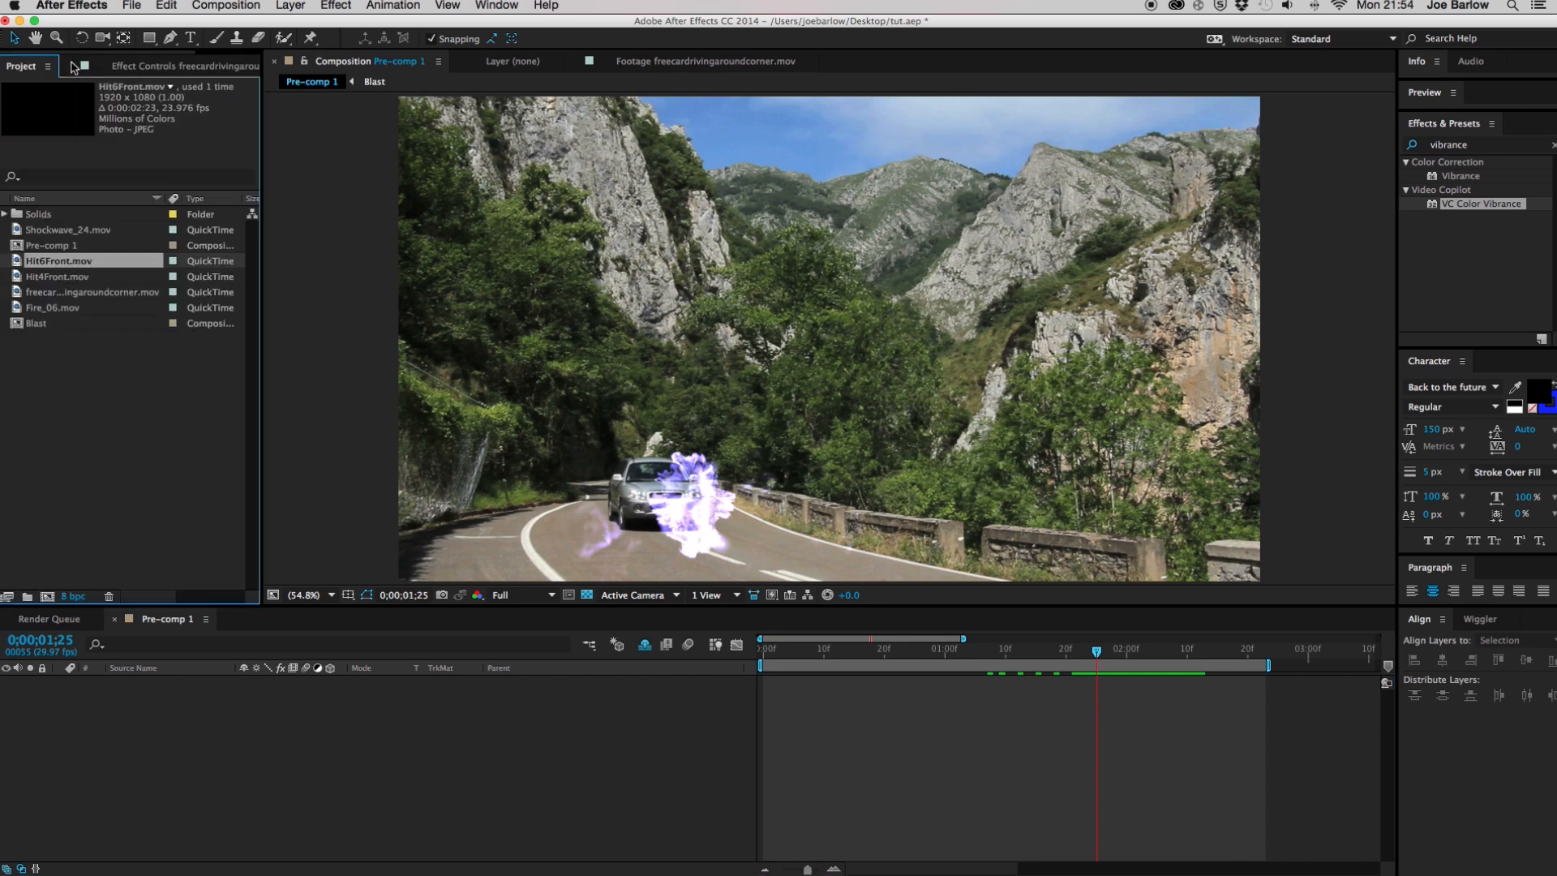
{"action": "left_click", "coordinate": [45, 346]}
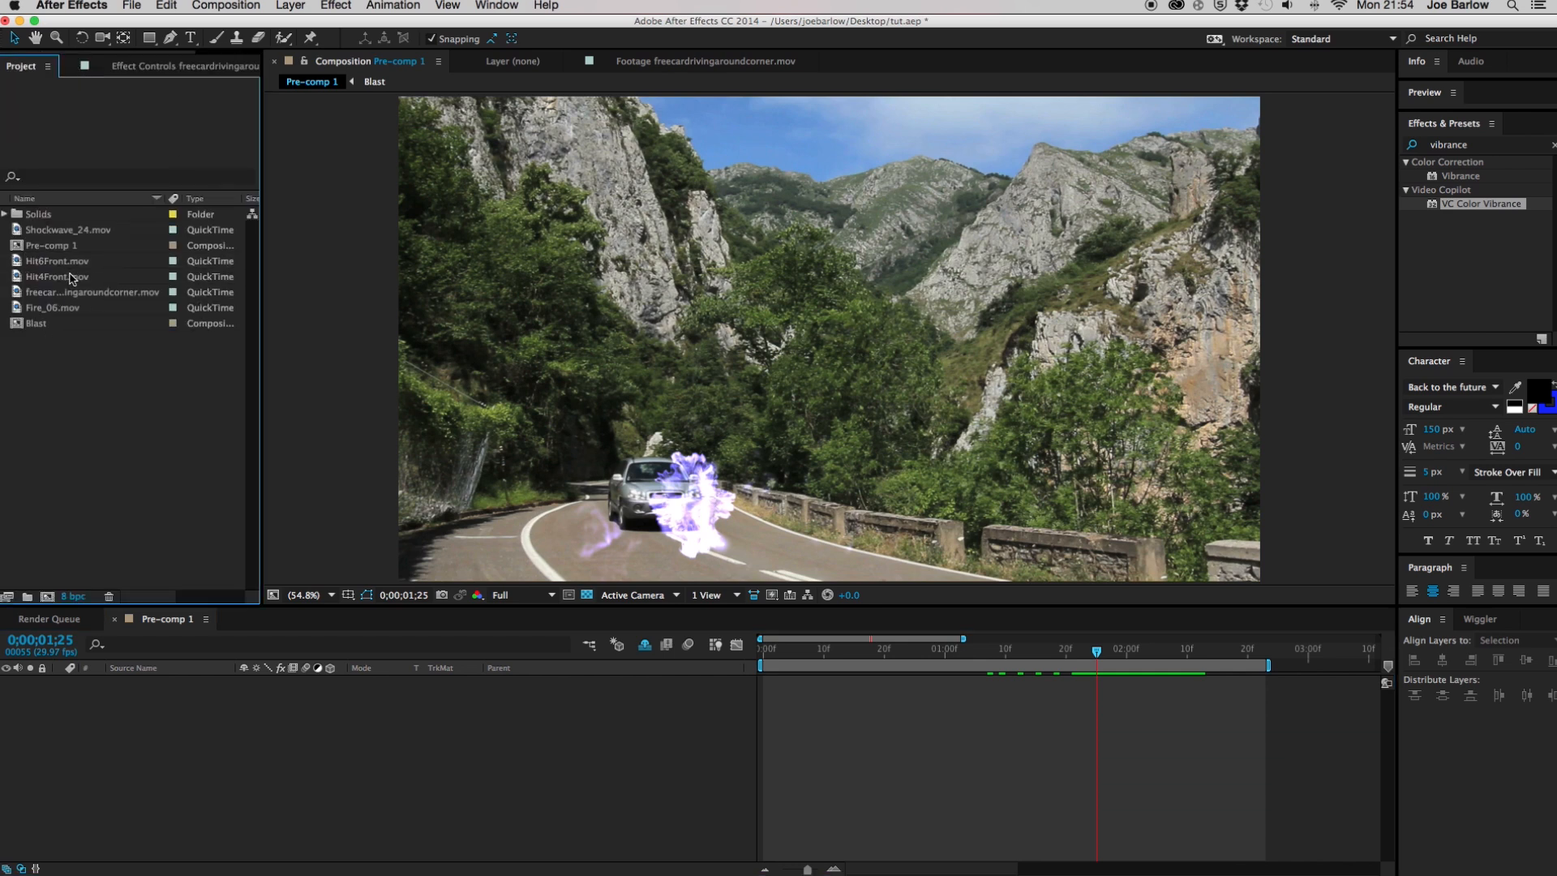
{"action": "left_click", "coordinate": [55, 309]}
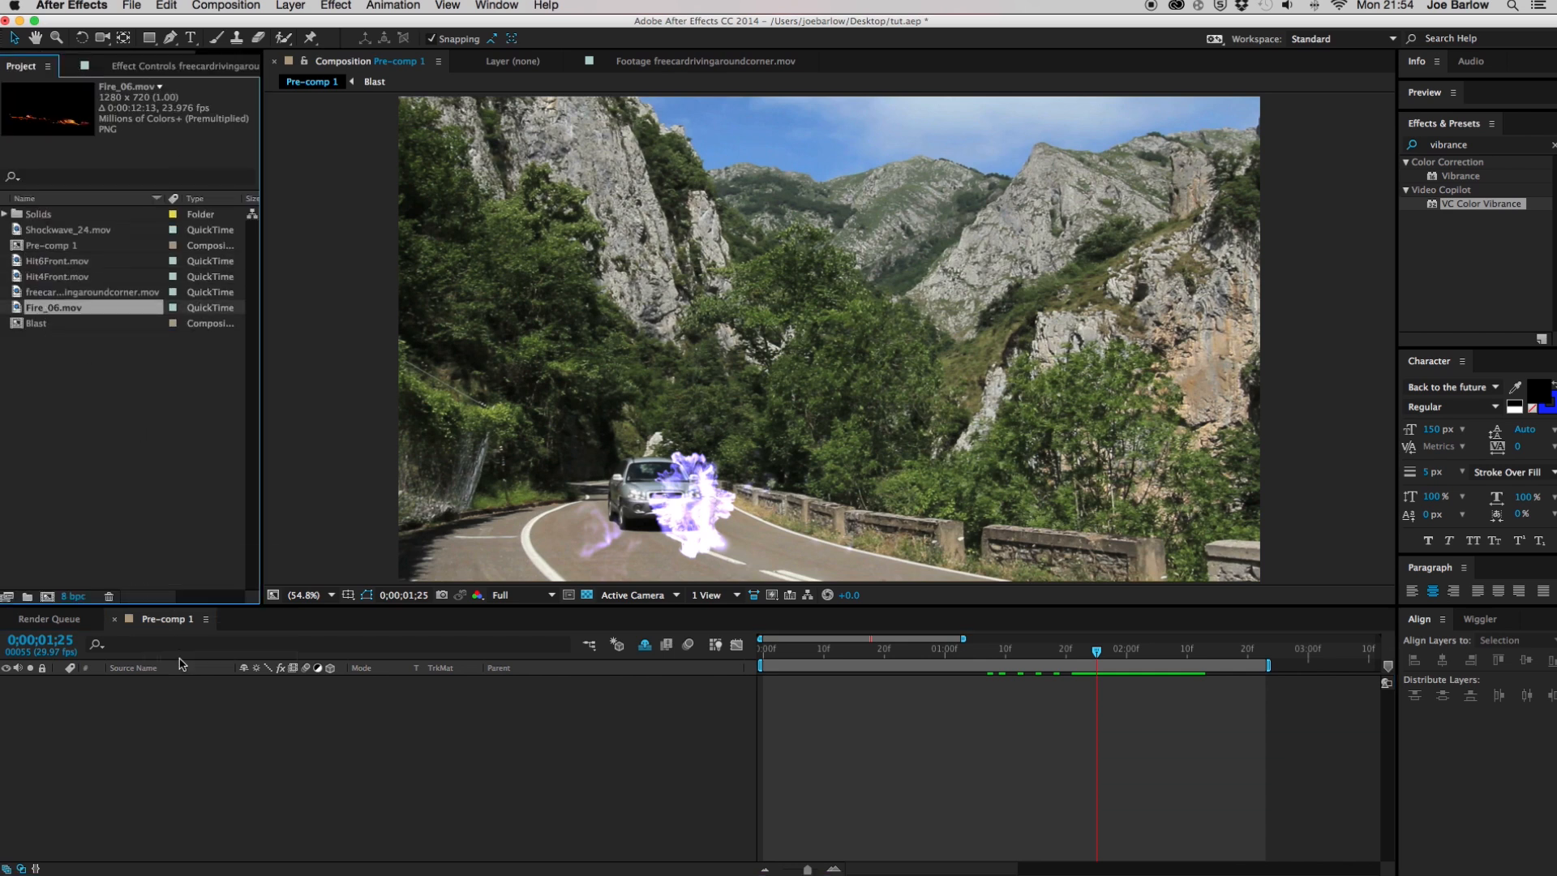
{"action": "left_click_drag", "start_coordinate": [181, 664], "coordinate": [204, 740]}
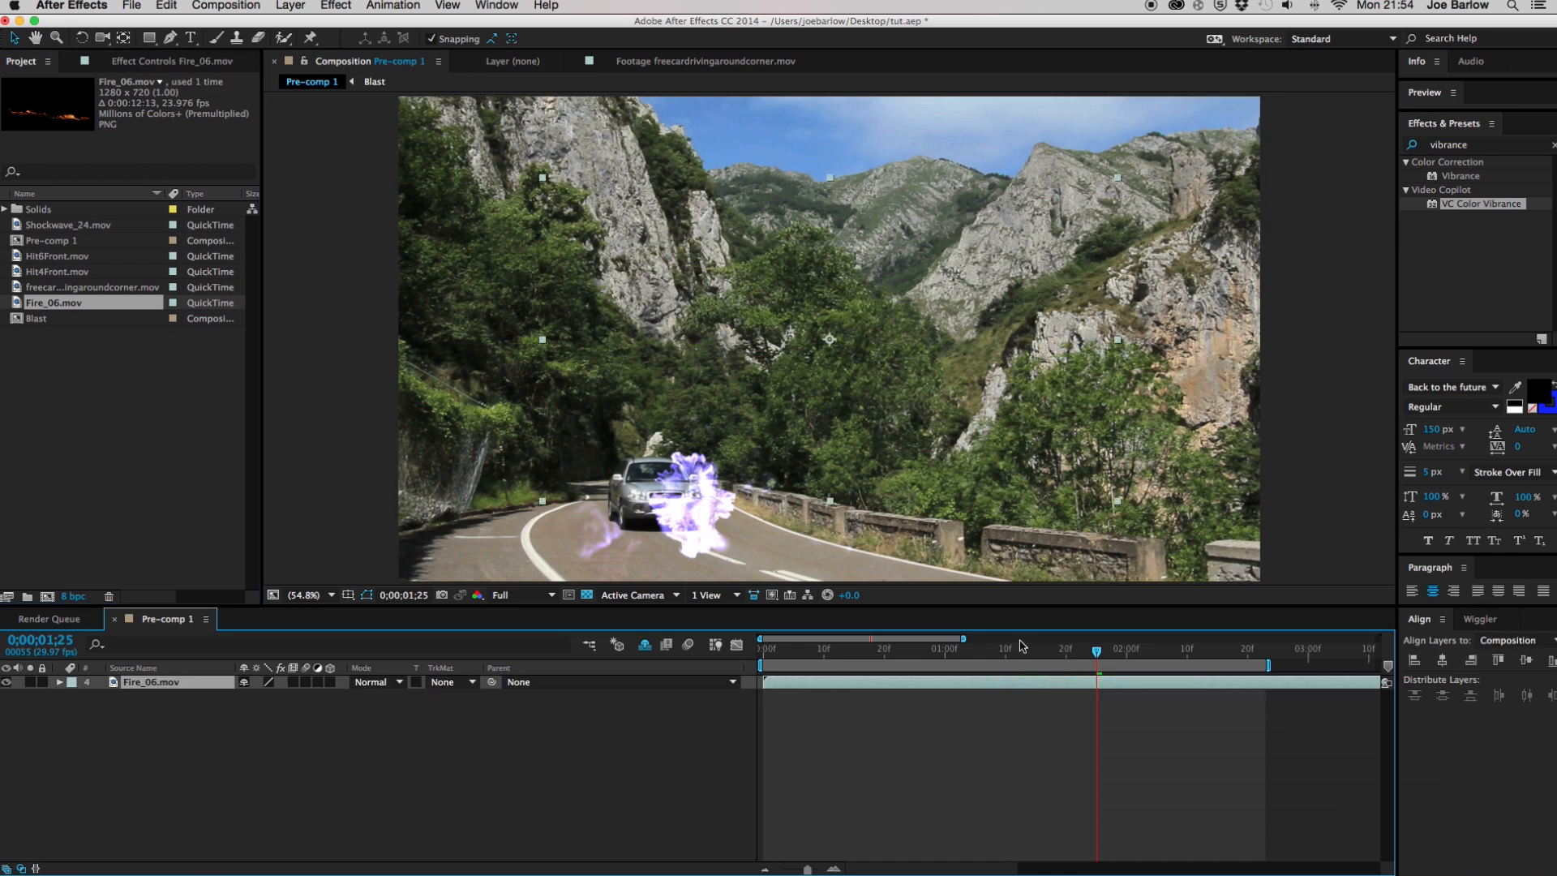
{"action": "left_click", "coordinate": [183, 670]}
Reveal the shy layers to move Fire_06.mov to the top of the layer stack, and hide them again
{"action": "left_click_drag", "start_coordinate": [1097, 656], "coordinate": [1029, 690]}
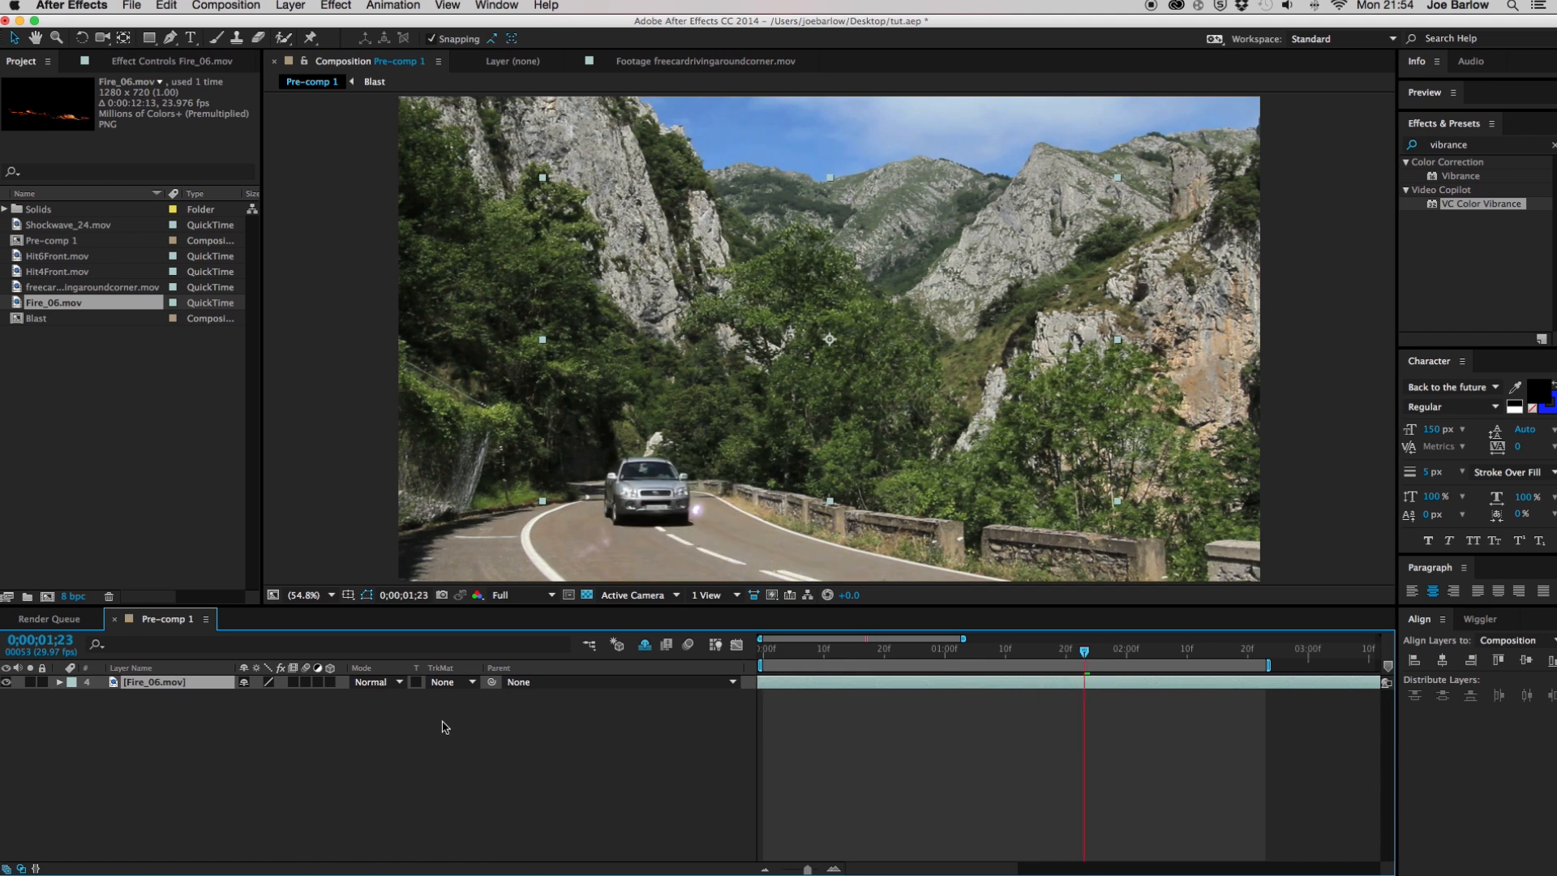
{"action": "left_click", "coordinate": [646, 648]}
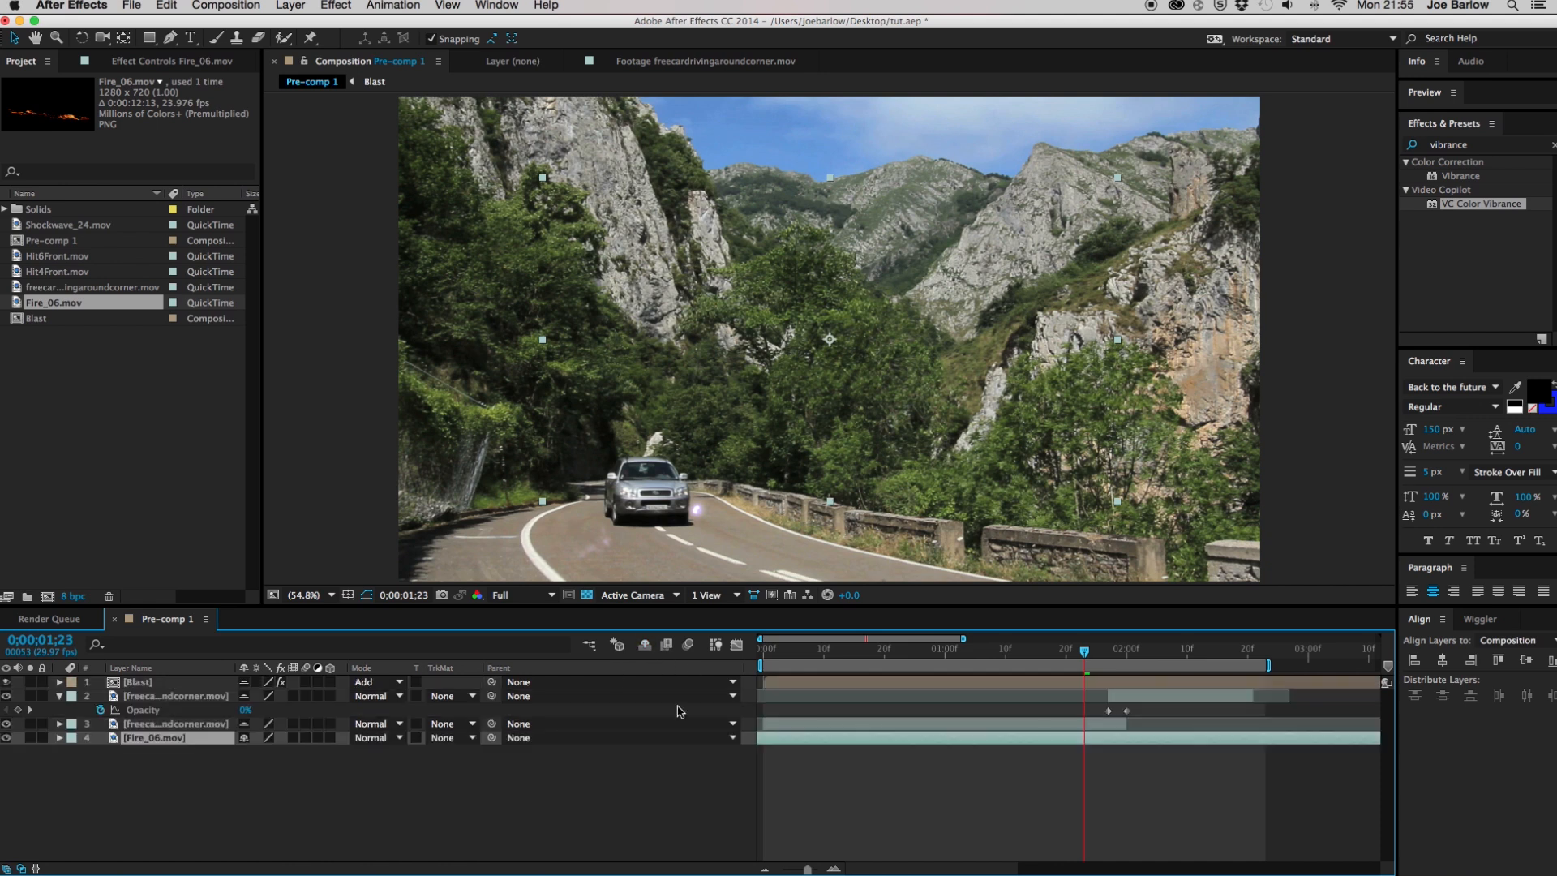
{"action": "left_click_drag", "start_coordinate": [187, 740], "coordinate": [198, 680]}
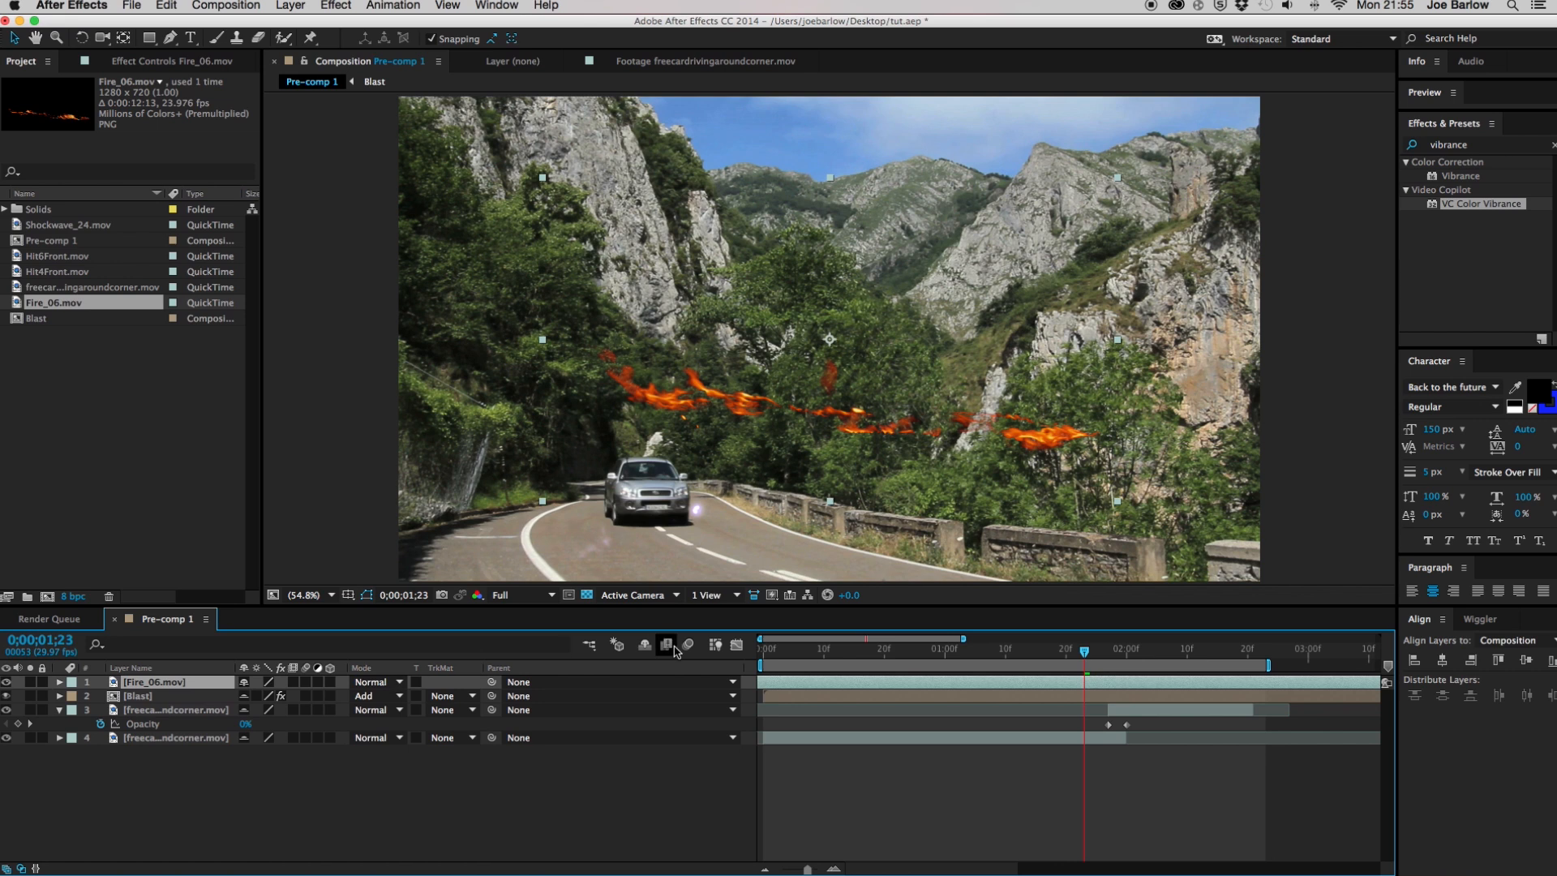
{"action": "left_click", "coordinate": [645, 649]}
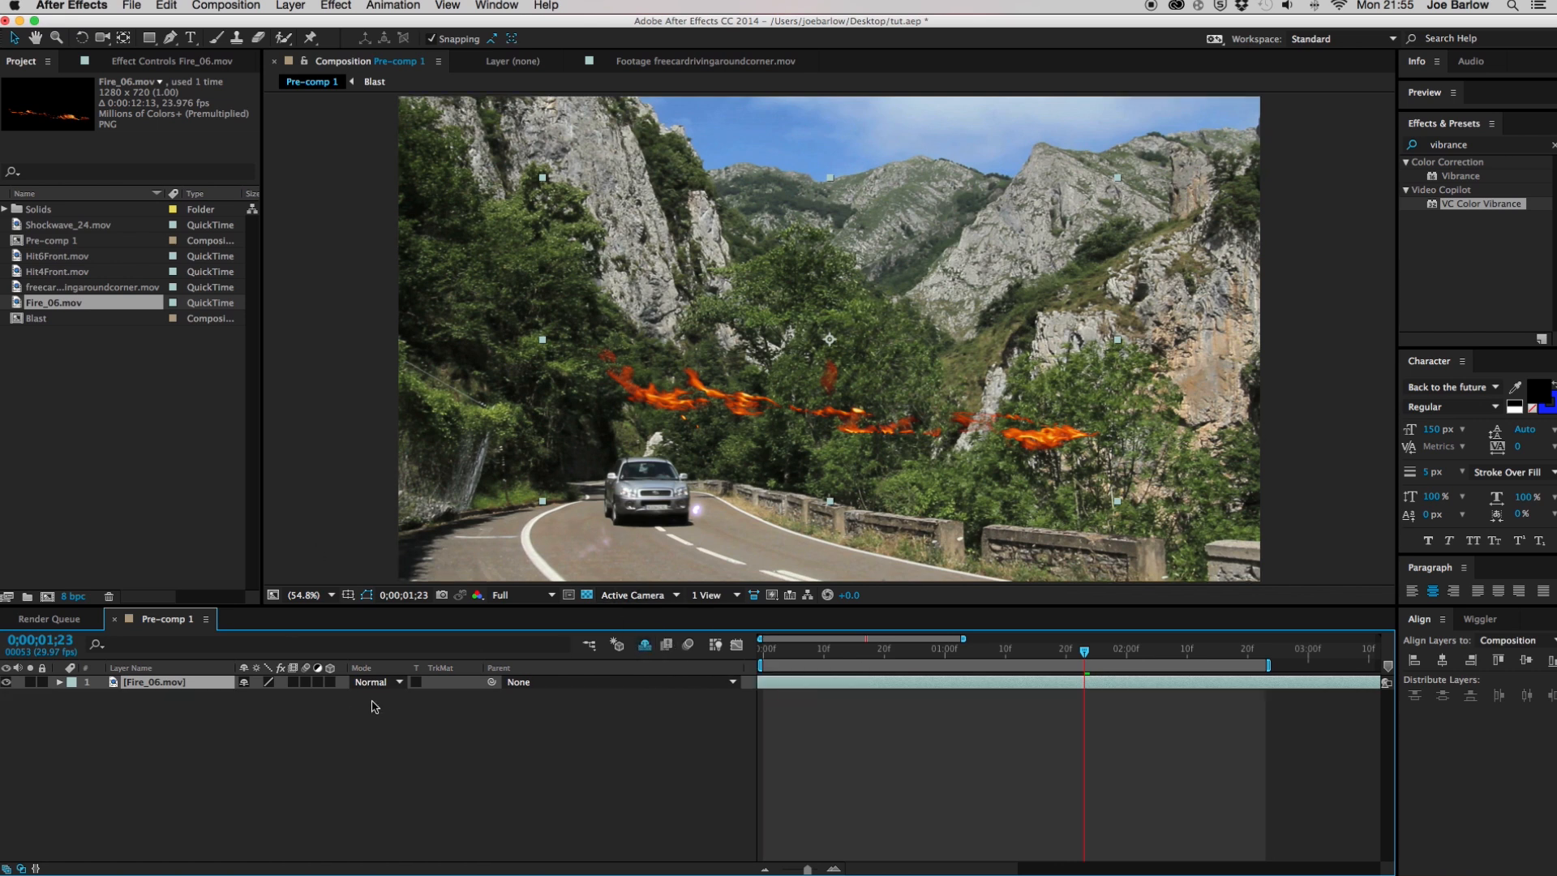
Set the Fire_06.mov layer's blending mode to Add and move the current time to 0;00;02;01
{"action": "left_click", "coordinate": [363, 683]}
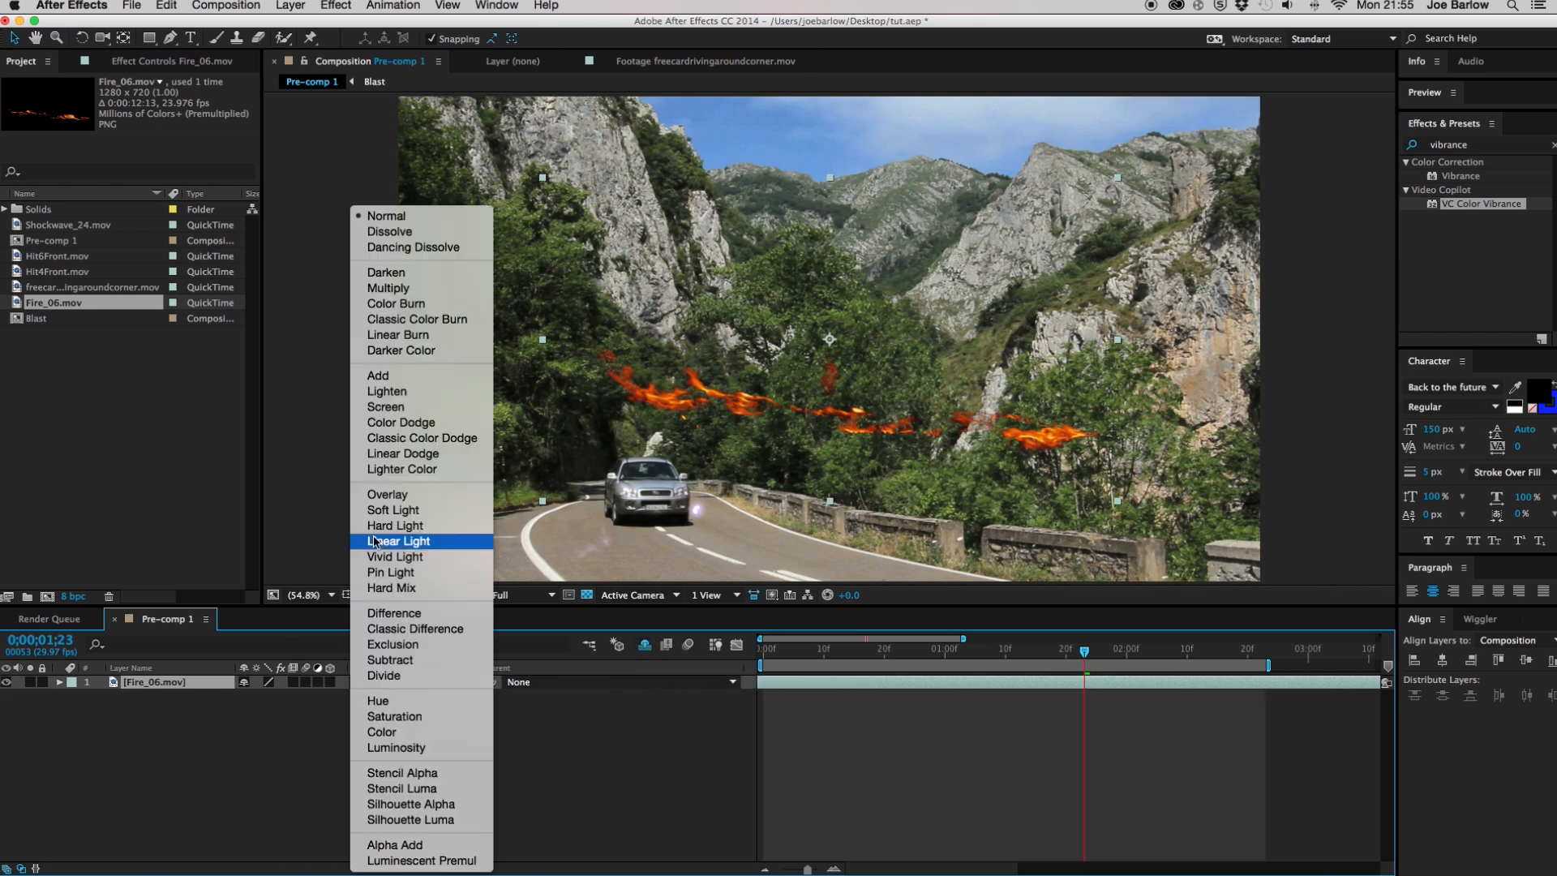
{"action": "left_click", "coordinate": [372, 375]}
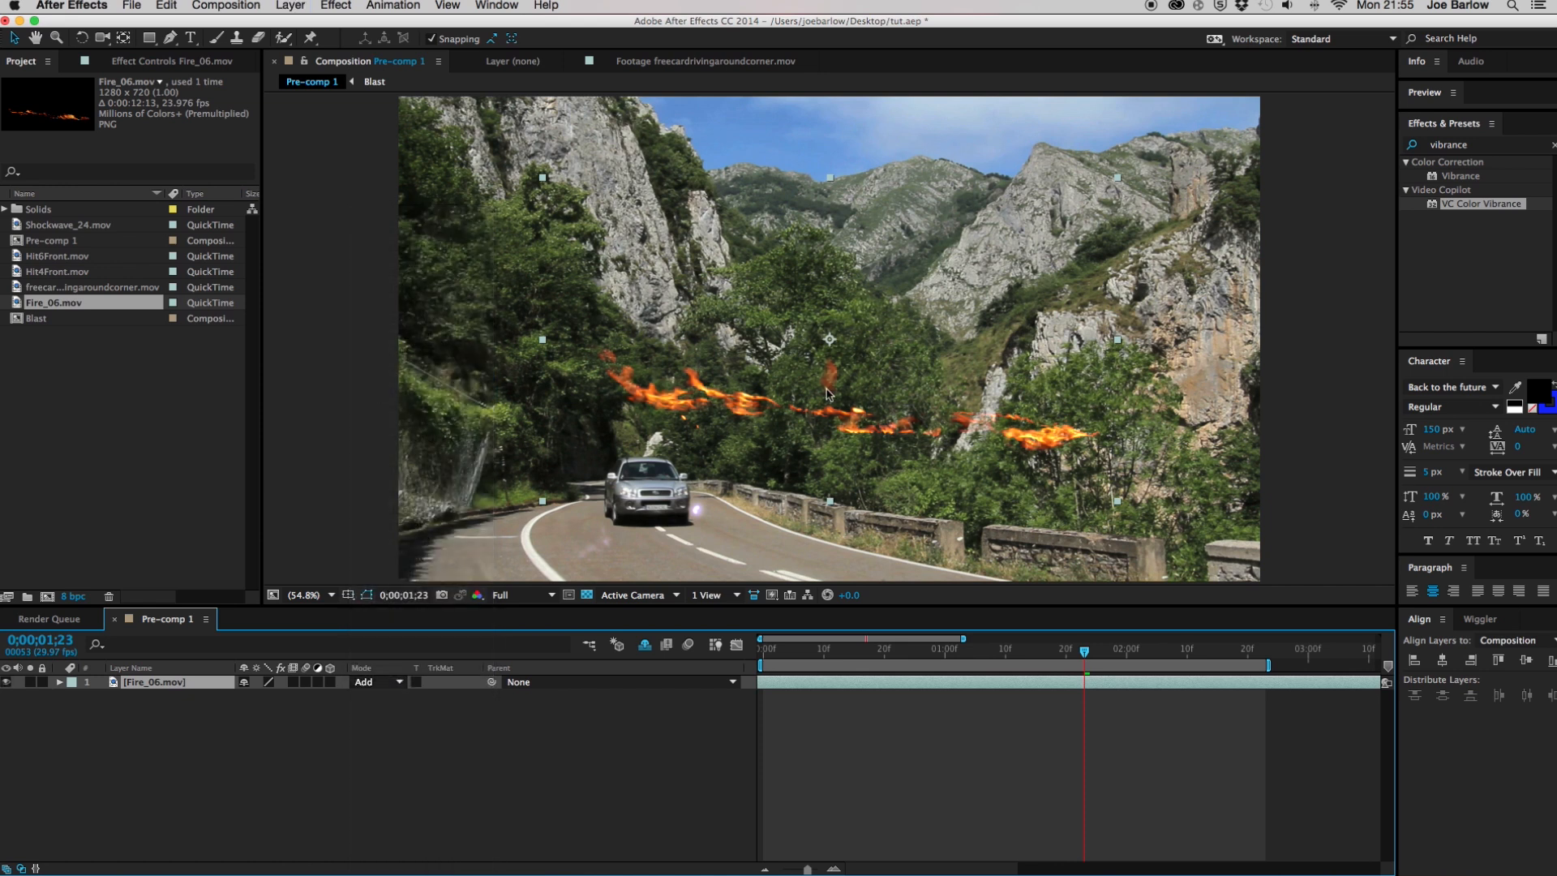
{"action": "left_click_drag", "start_coordinate": [1085, 651], "coordinate": [1134, 661]}
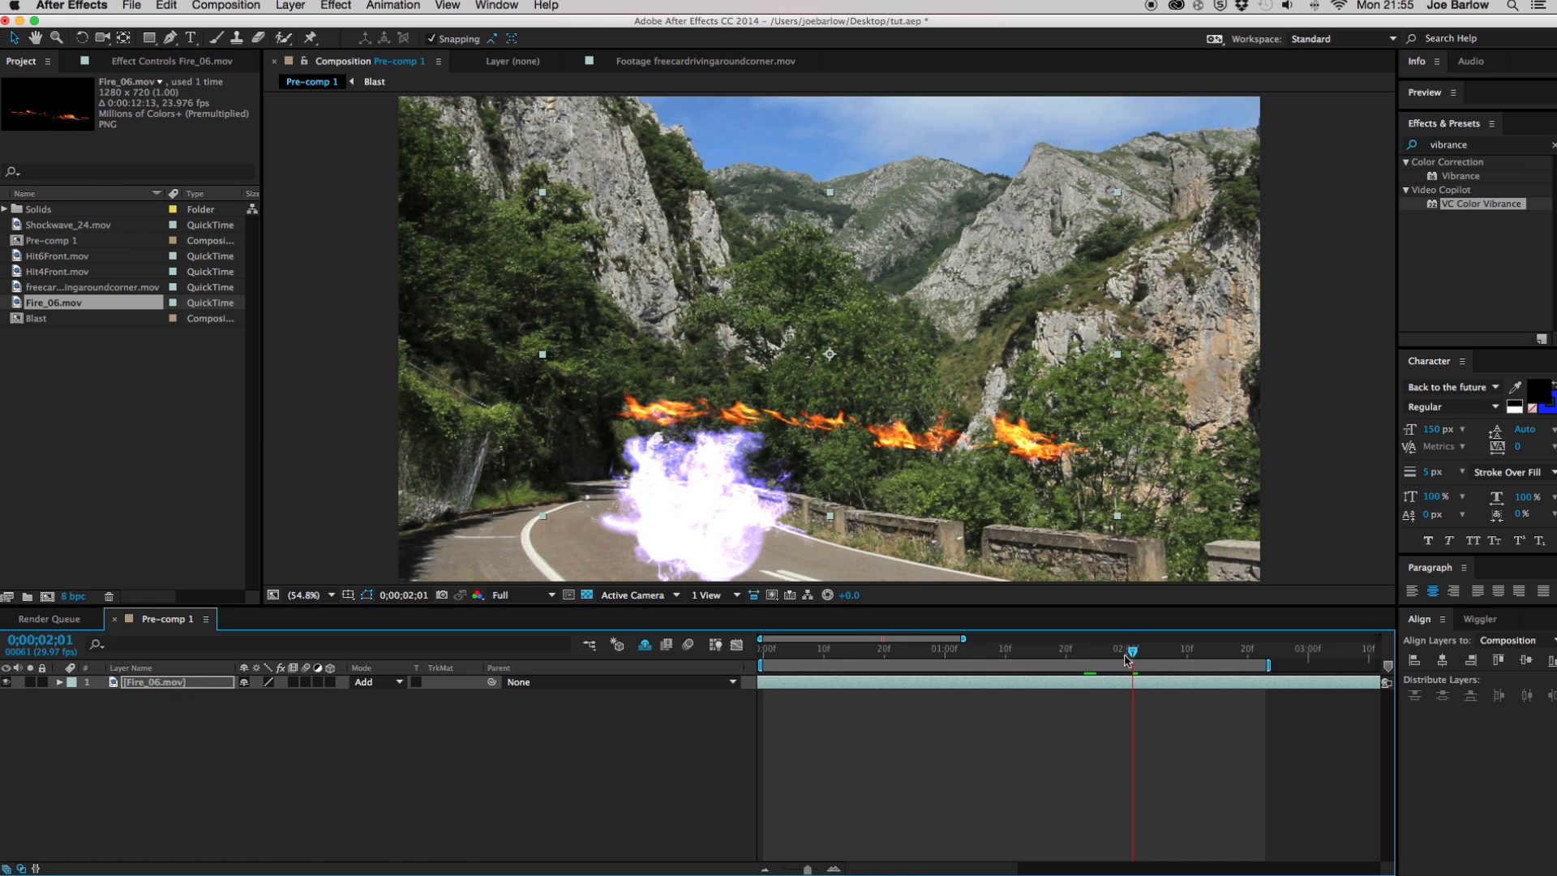
Reveal the shy layers to turn off the Blast layer's visibility, hide them again, and move the current time to 0;00;01;29
{"action": "left_click", "coordinate": [1109, 652]}
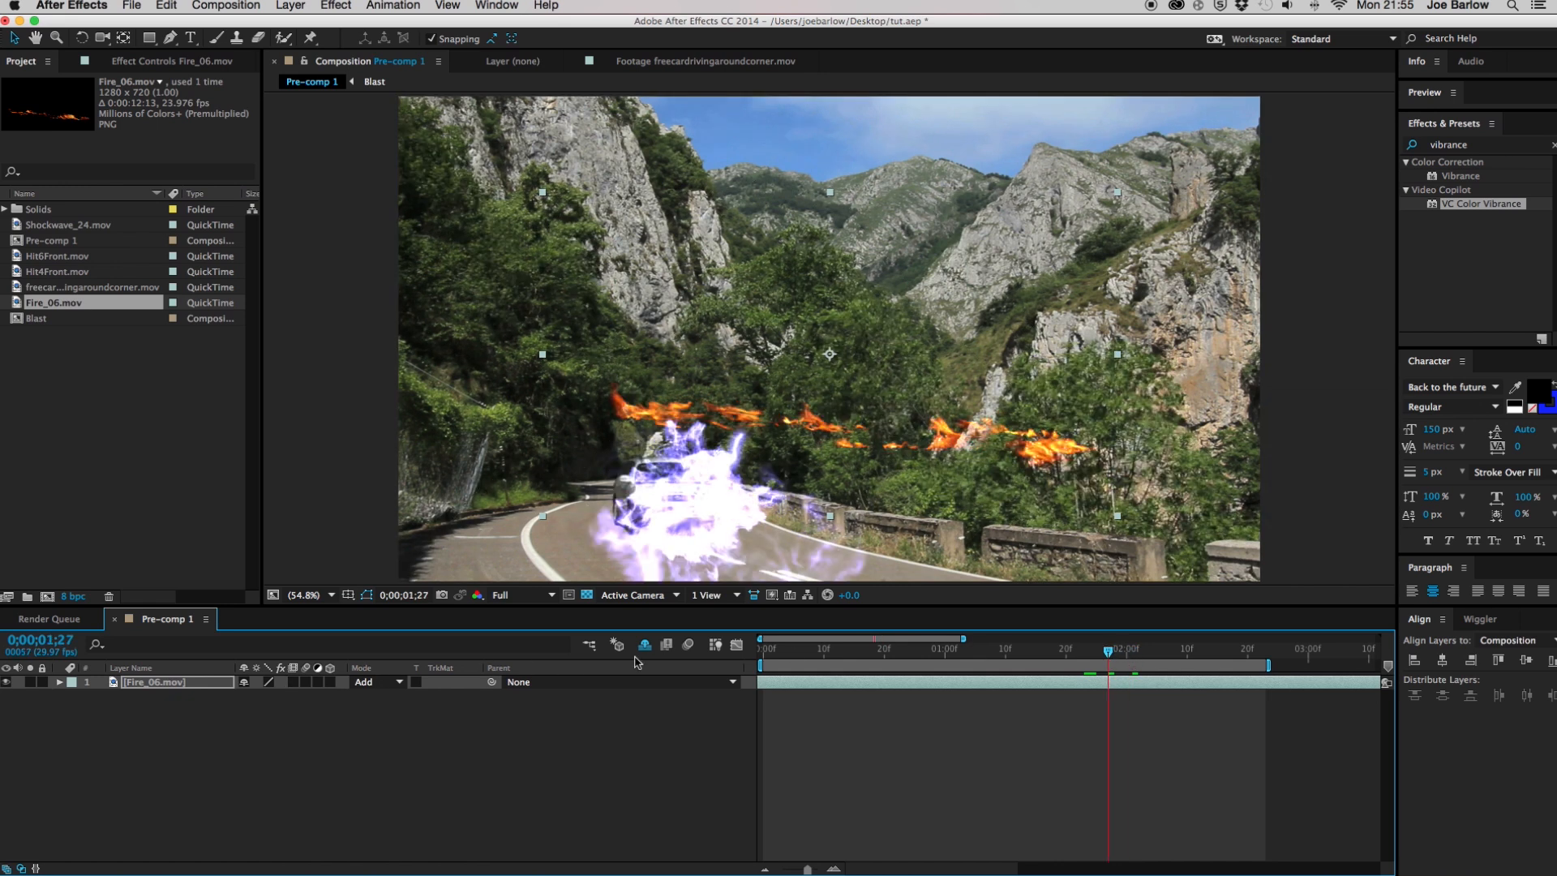
{"action": "left_click", "coordinate": [645, 645]}
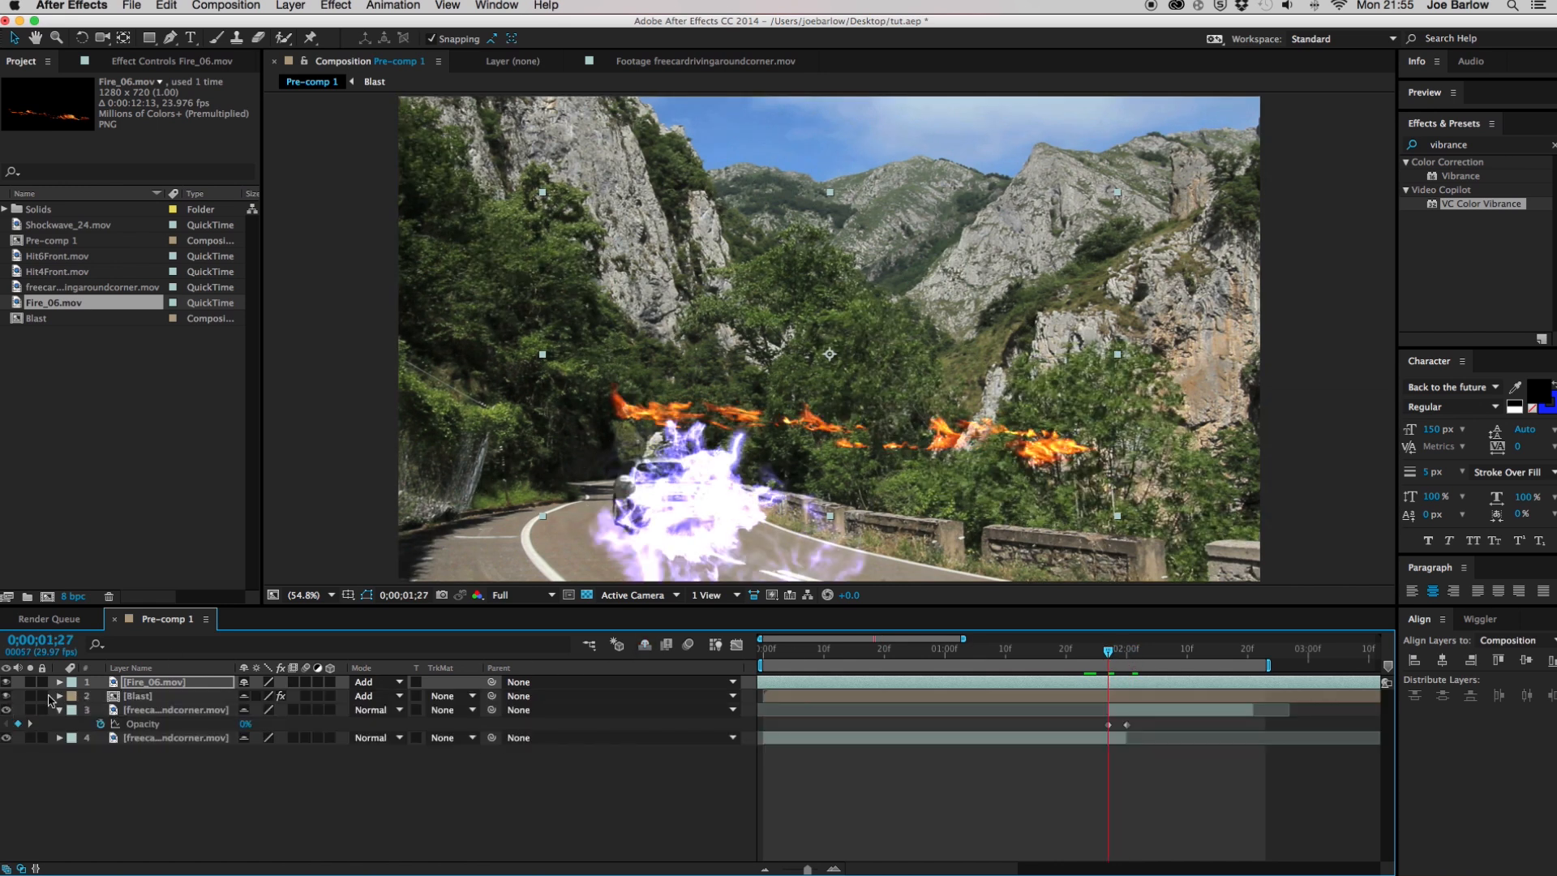
{"action": "left_click", "coordinate": [6, 696]}
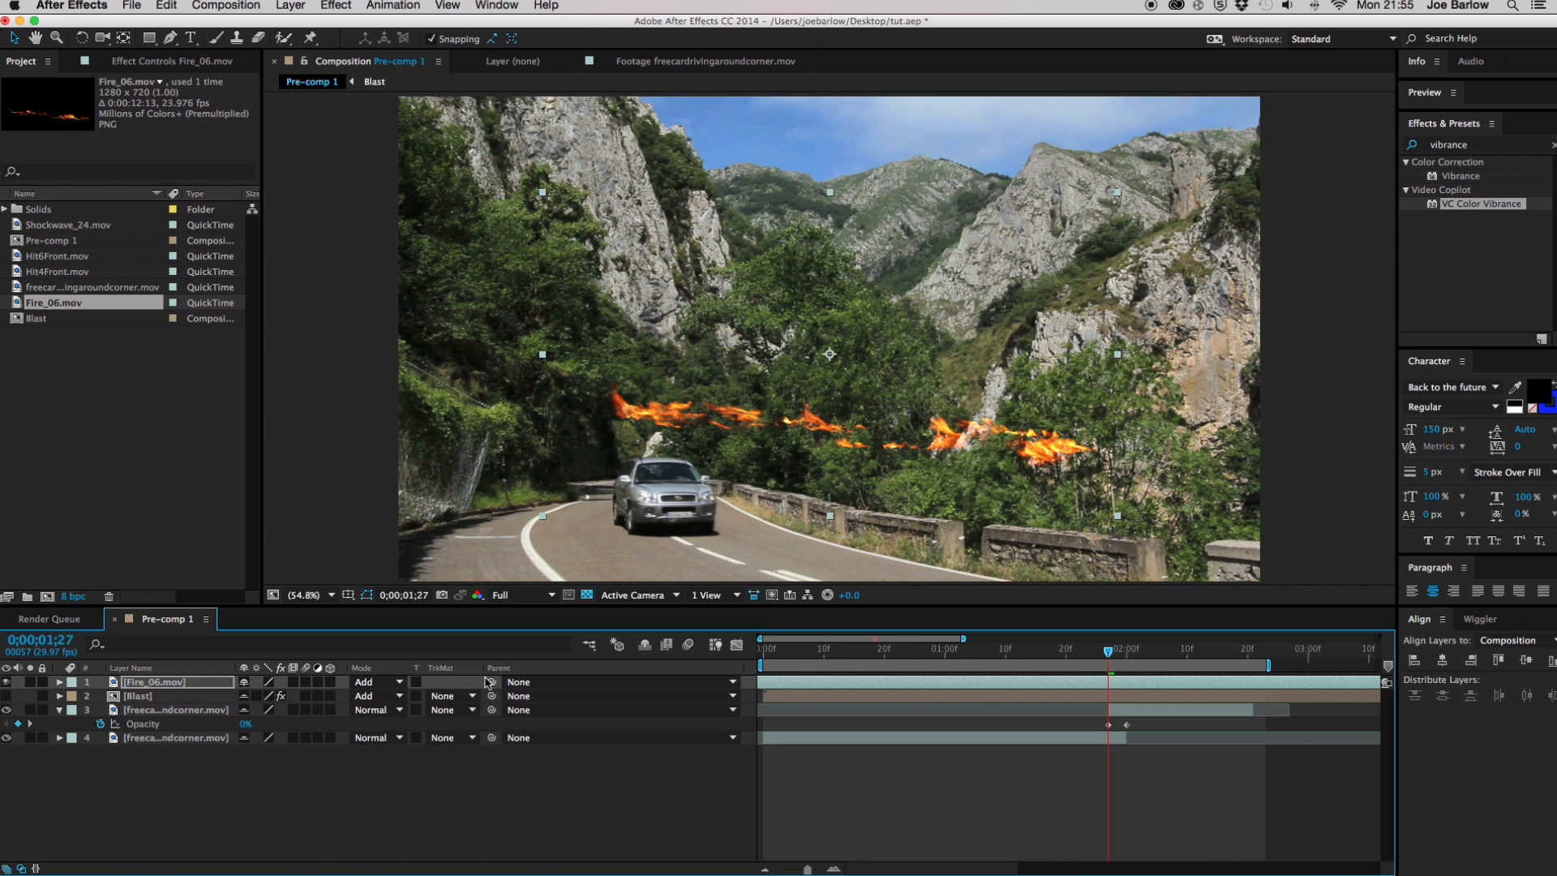
{"action": "left_click", "coordinate": [645, 645]}
{"action": "key", "text": "Page_Down"}
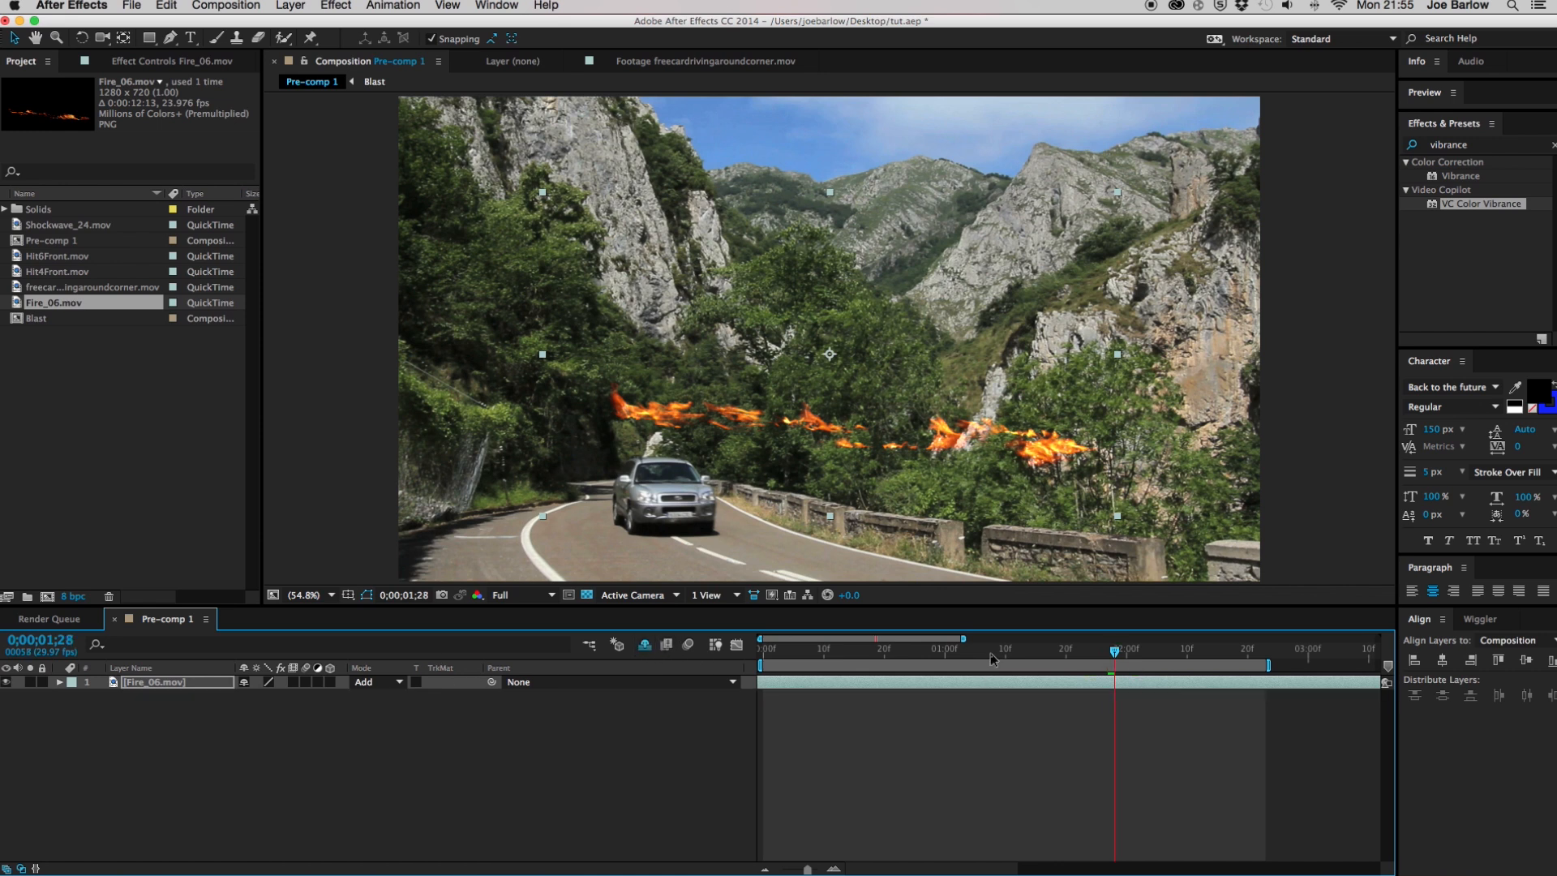
{"action": "key", "text": "Page_Down"}
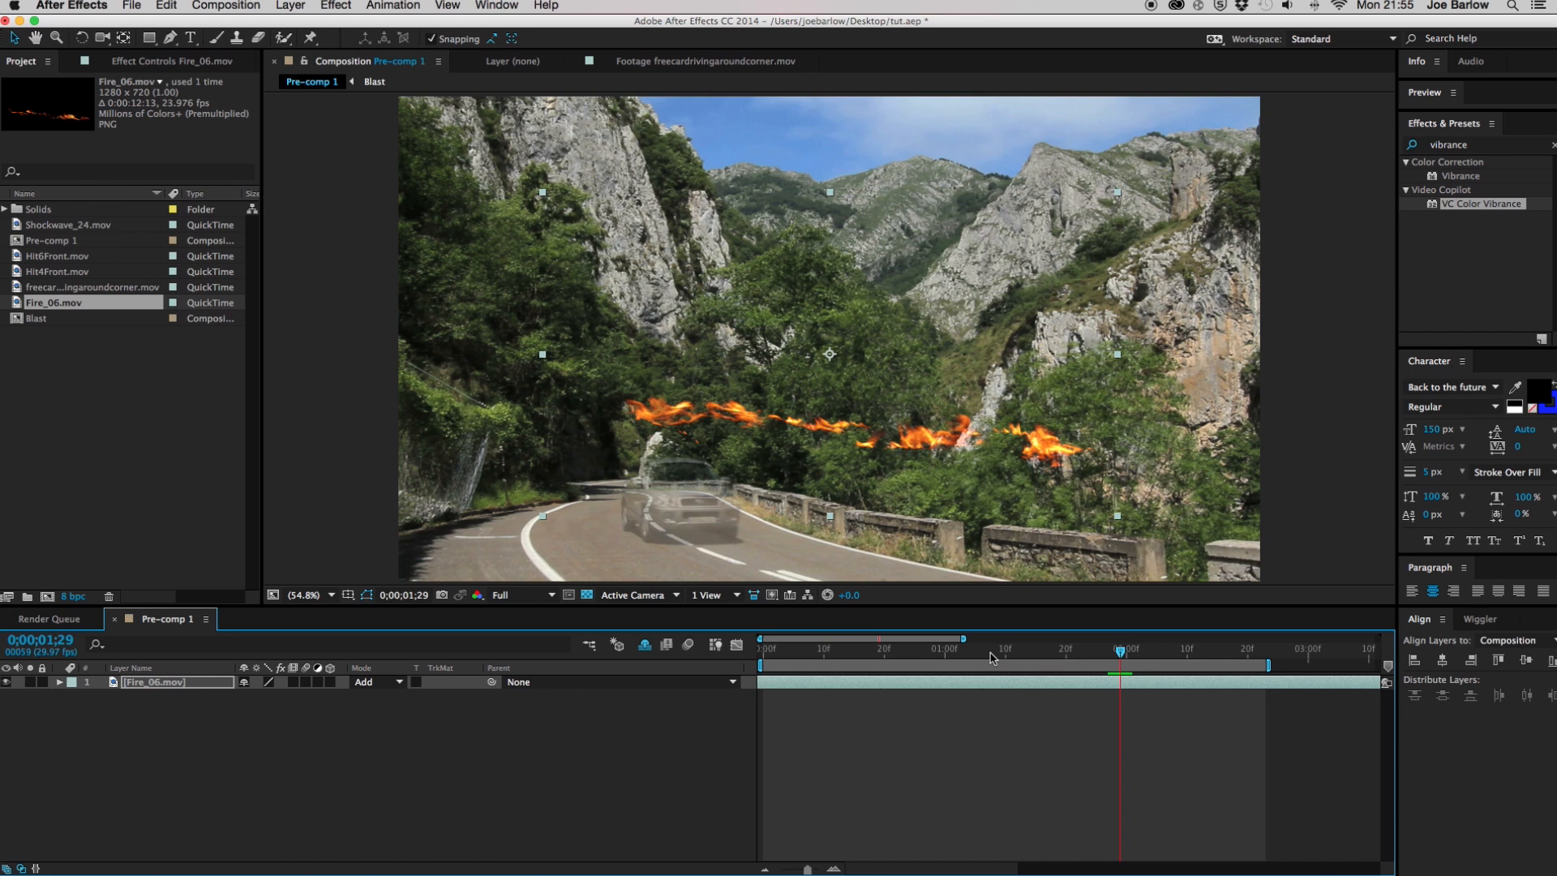
Make Fire_06.mov a 3D layer and rotate it about its vertical axis past edge-on, so its left side recedes into the distance
{"action": "left_click", "coordinate": [330, 683]}
{"action": "left_click_drag", "start_coordinate": [829, 323], "coordinate": [839, 360]}
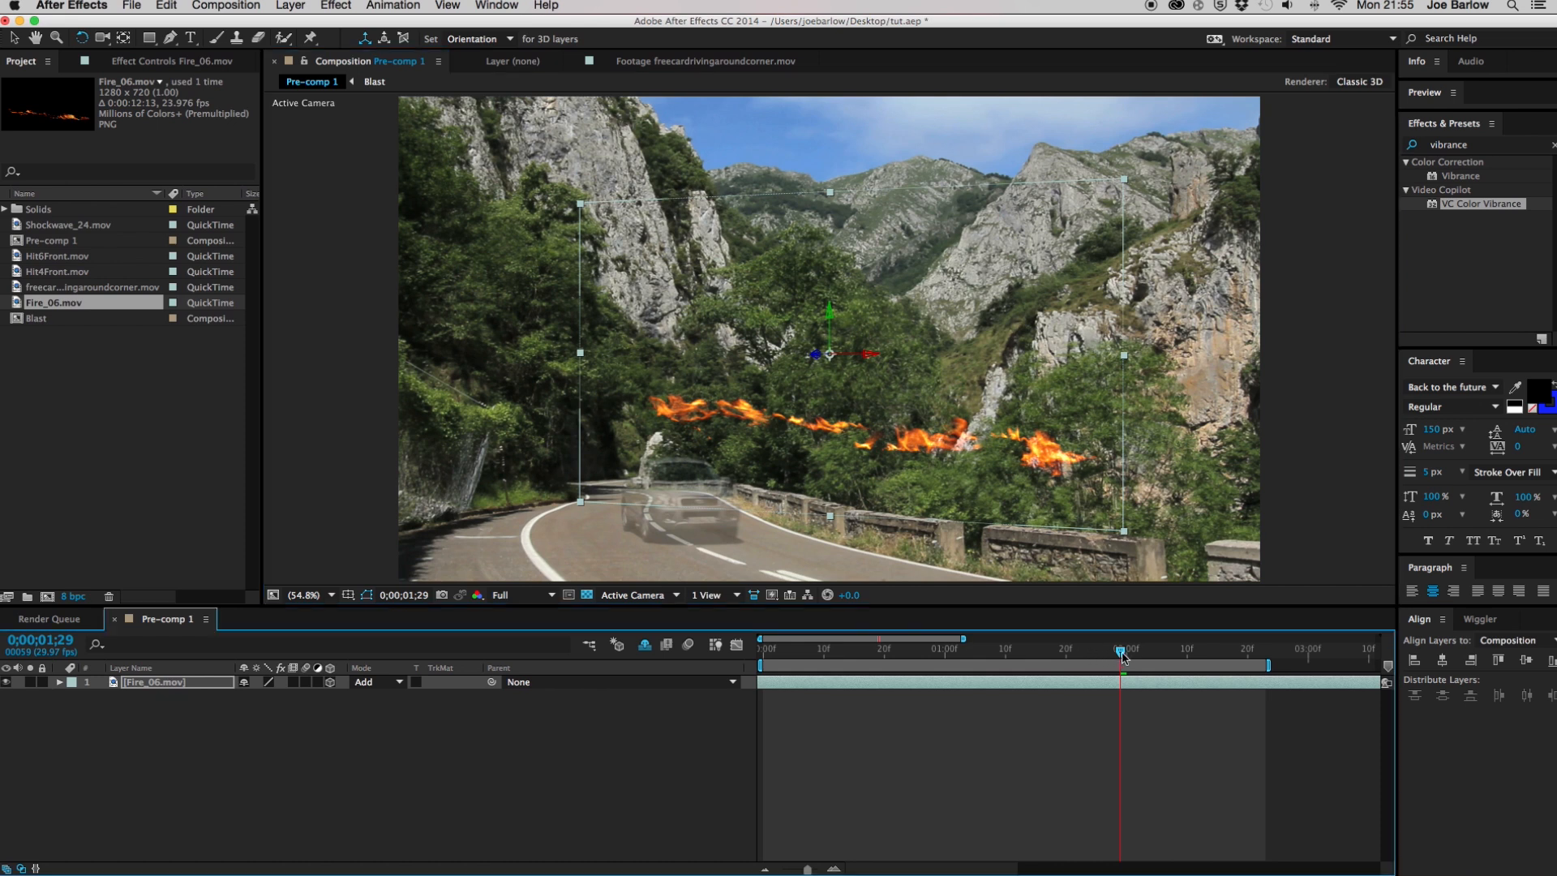
{"action": "left_click_drag", "start_coordinate": [1123, 654], "coordinate": [1078, 654]}
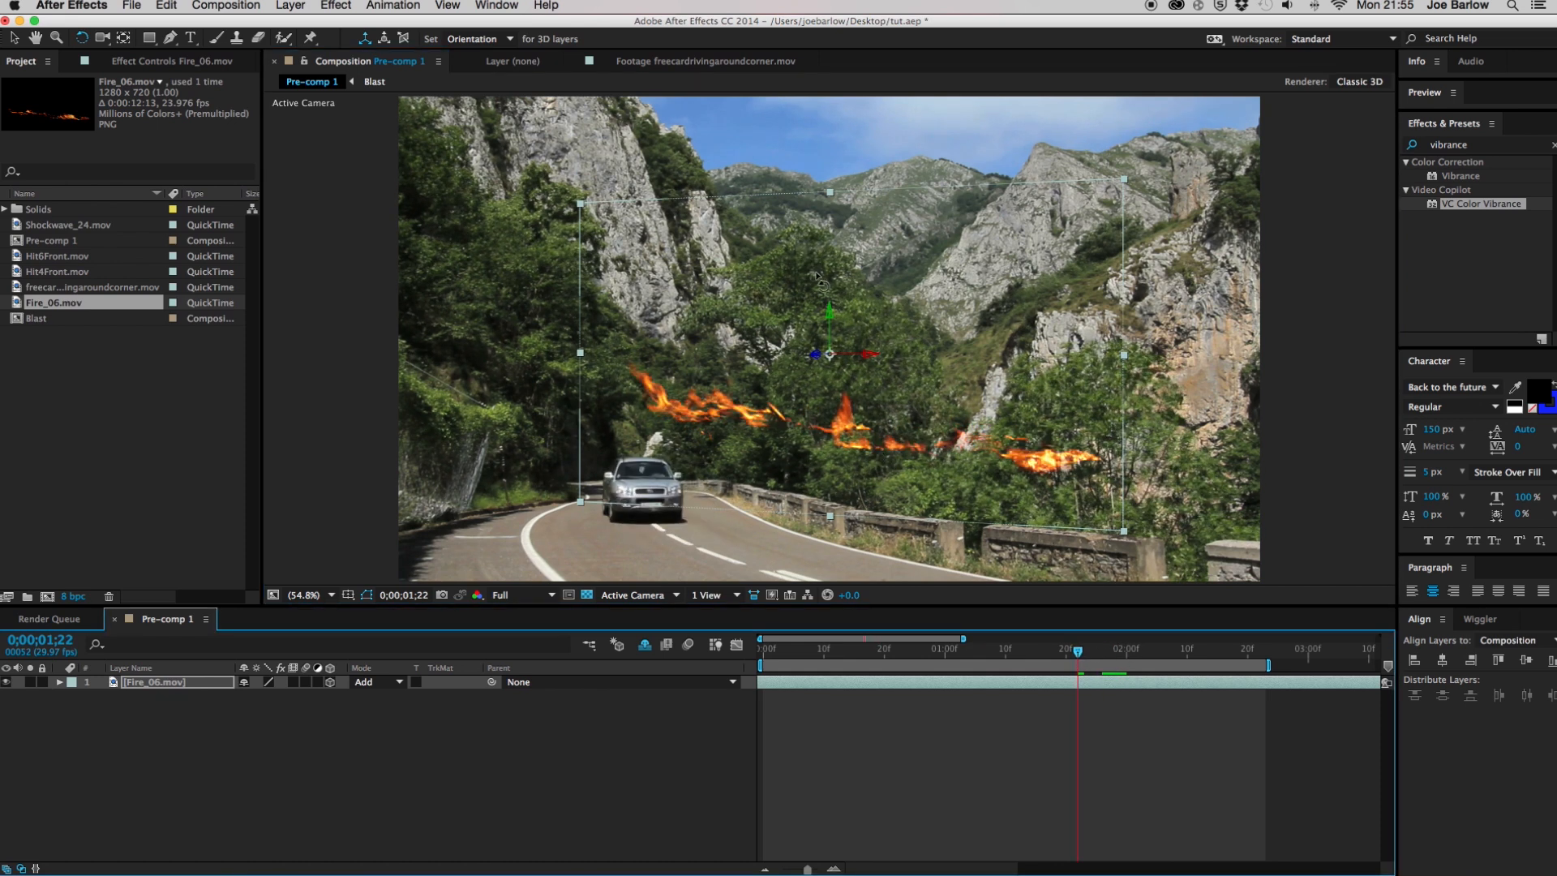
{"action": "left_click_drag", "start_coordinate": [829, 312], "coordinate": [897, 321]}
{"action": "key", "text": "v"}
{"action": "left_click_drag", "start_coordinate": [1078, 651], "coordinate": [1121, 669]}
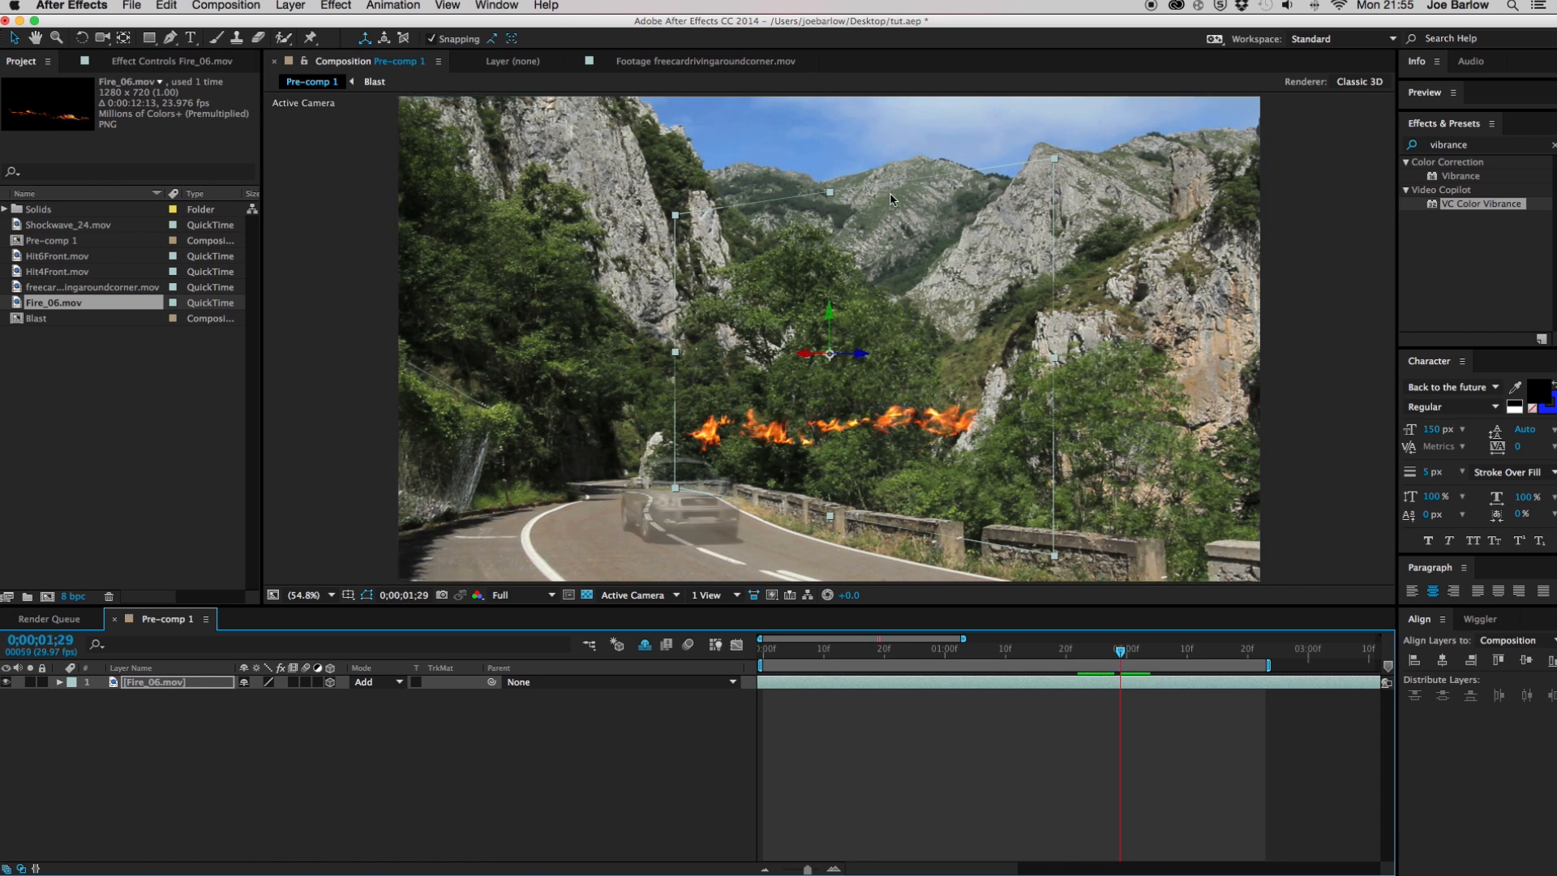
Scale the fire layer down, lower it onto the road in front of the car, and tilt it to follow the road's slope
{"action": "left_click_drag", "start_coordinate": [1053, 161], "coordinate": [978, 247]}
{"action": "left_click_drag", "start_coordinate": [833, 315], "coordinate": [813, 460]}
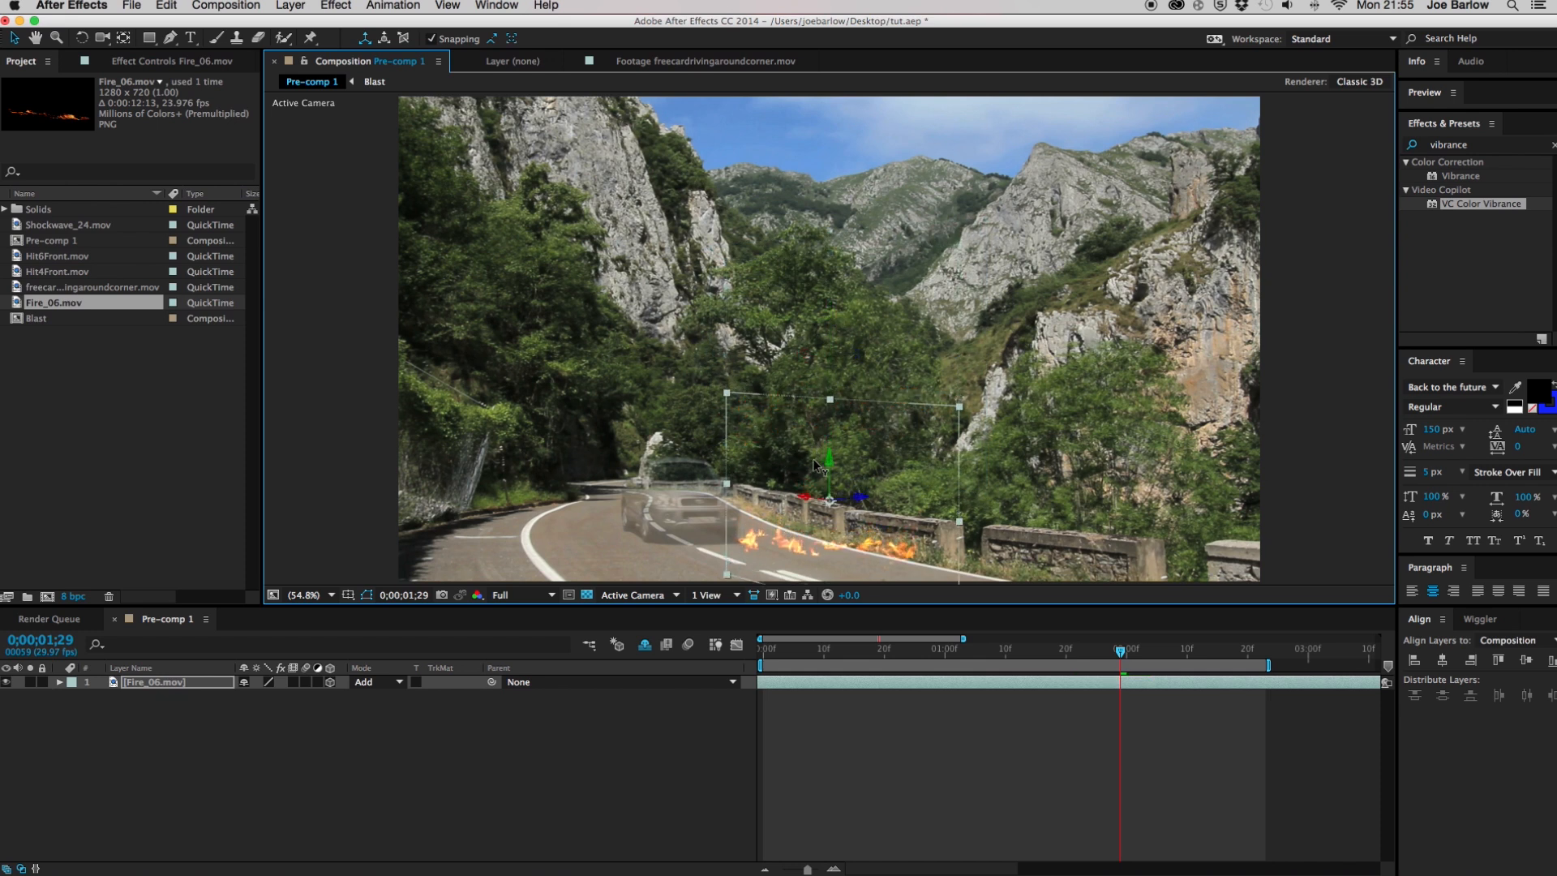
{"action": "key", "text": "w"}
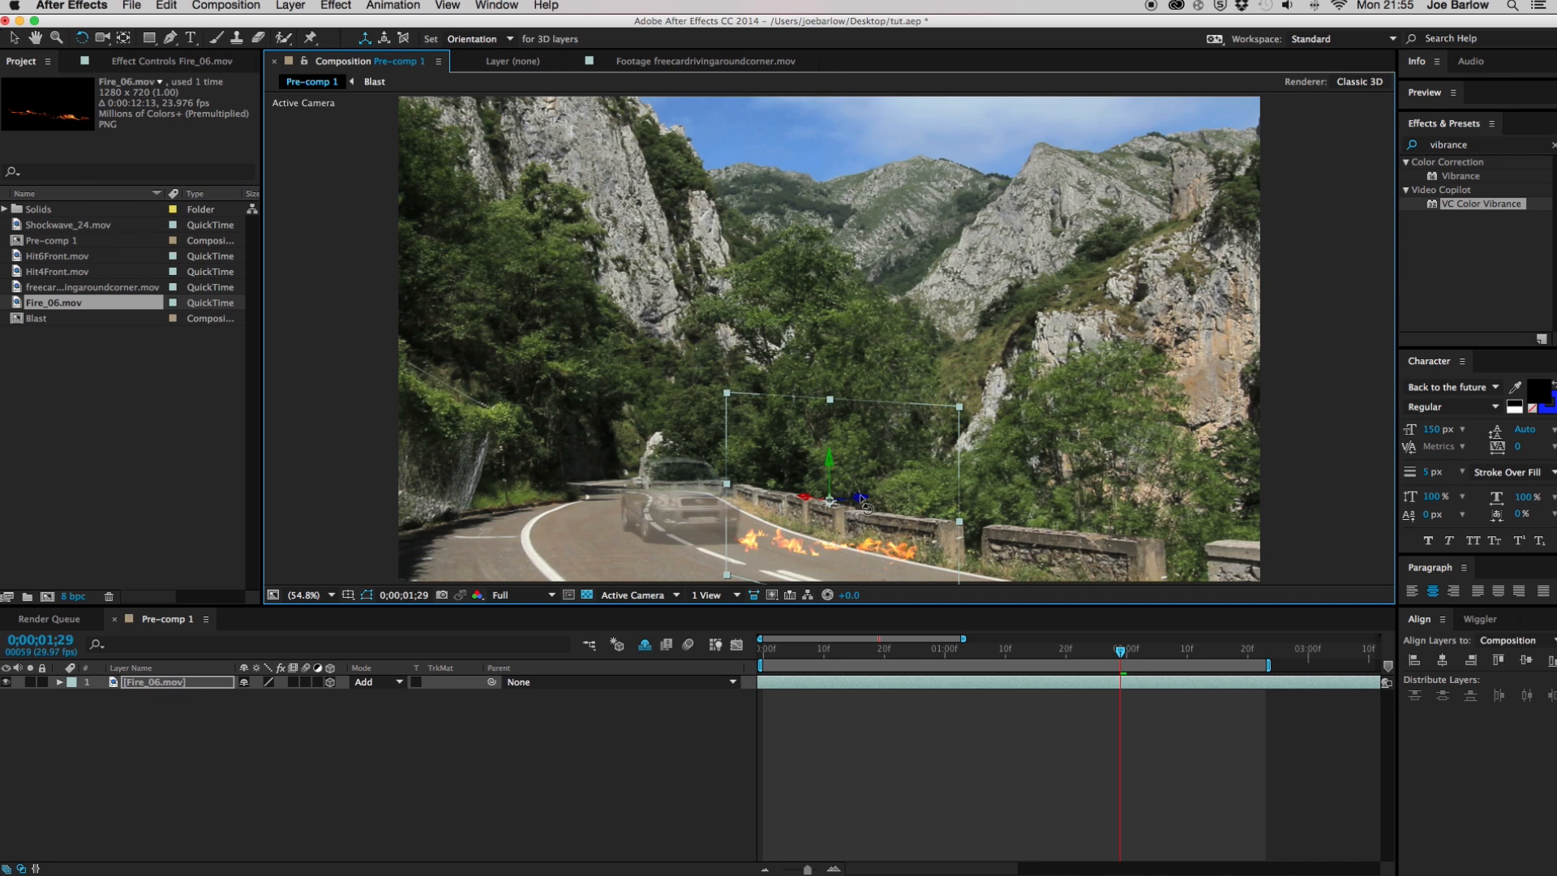
{"action": "left_click_drag", "start_coordinate": [861, 499], "coordinate": [861, 502]}
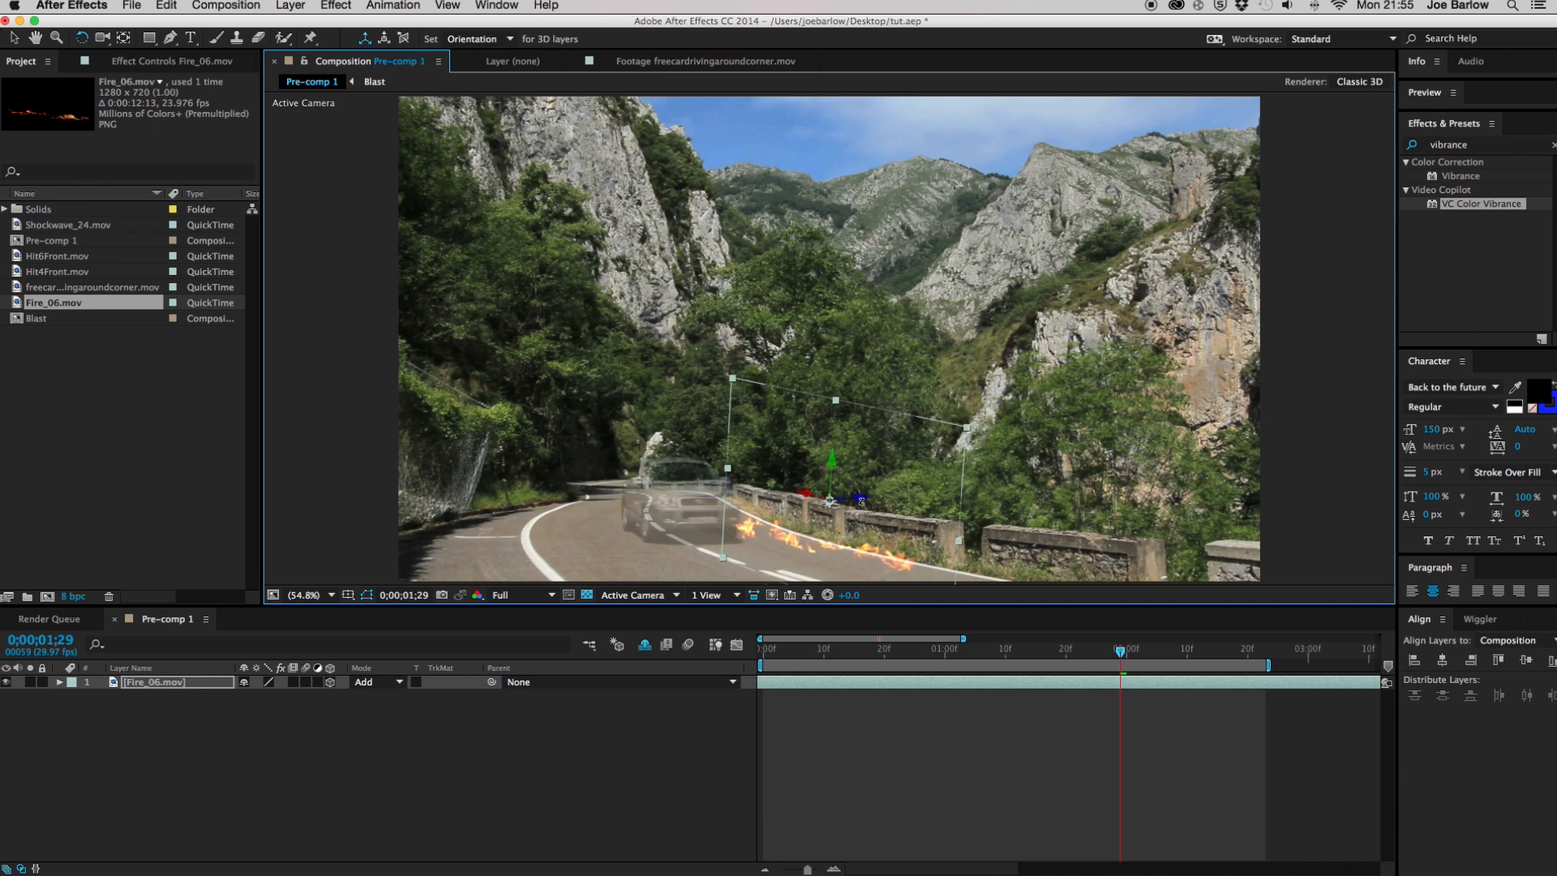
Undo the accidental work area change and shift the fire layer slightly toward the centre of the road behind the tyre line
{"action": "key", "text": "v"}
{"action": "key", "text": "b"}
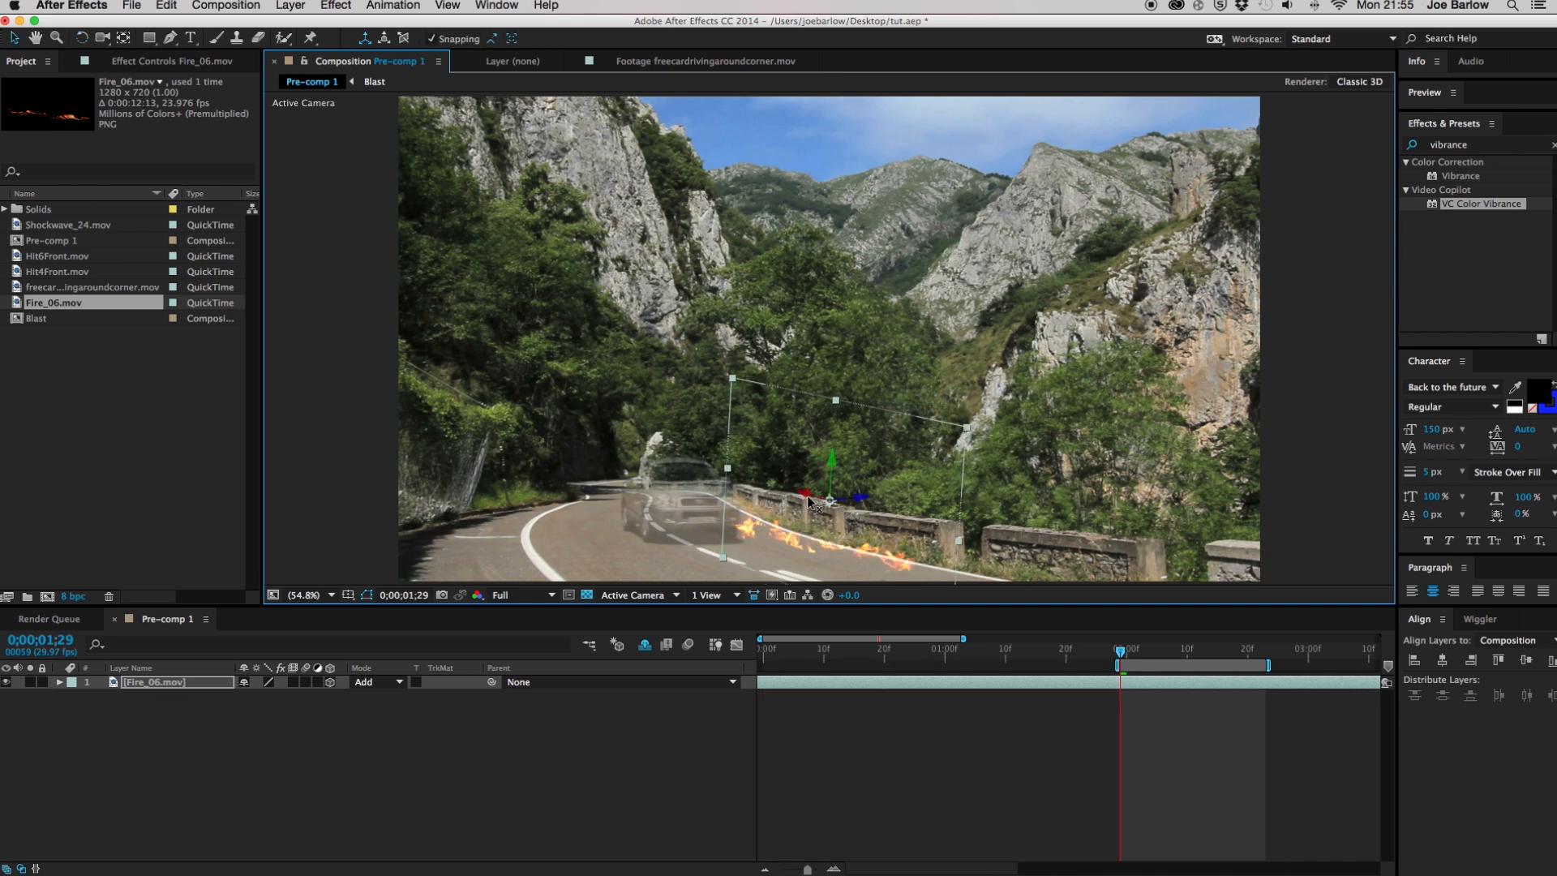
{"action": "key", "text": "super+z"}
{"action": "mouse_move", "coordinate": [808, 496]}
{"action": "left_mouse_down"}
{"action": "mouse_move", "coordinate": [844, 500]}
{"action": "mouse_move", "coordinate": [828, 508]}
{"action": "mouse_move", "coordinate": [810, 480]}
{"action": "left_mouse_up"}
{"action": "key", "text": "shift+Right"}
{"action": "key", "text": "Right"}
{"action": "key", "text": "Right"}
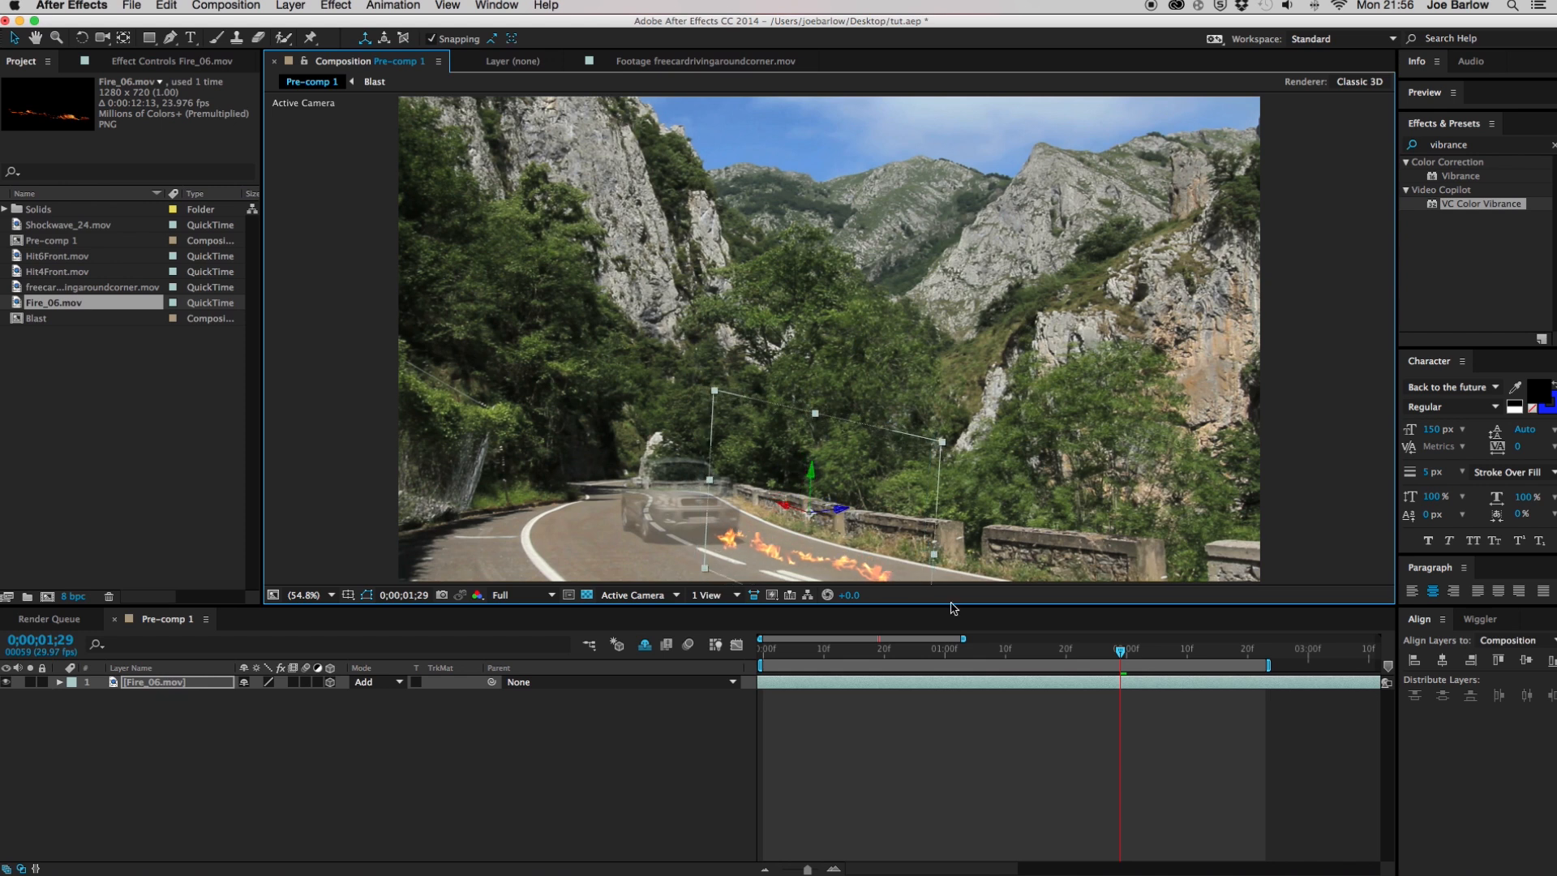
Preview the fire's placement on the road from 0;00;01;20 as the car fades out
{"action": "left_click_drag", "start_coordinate": [1121, 651], "coordinate": [1066, 654]}
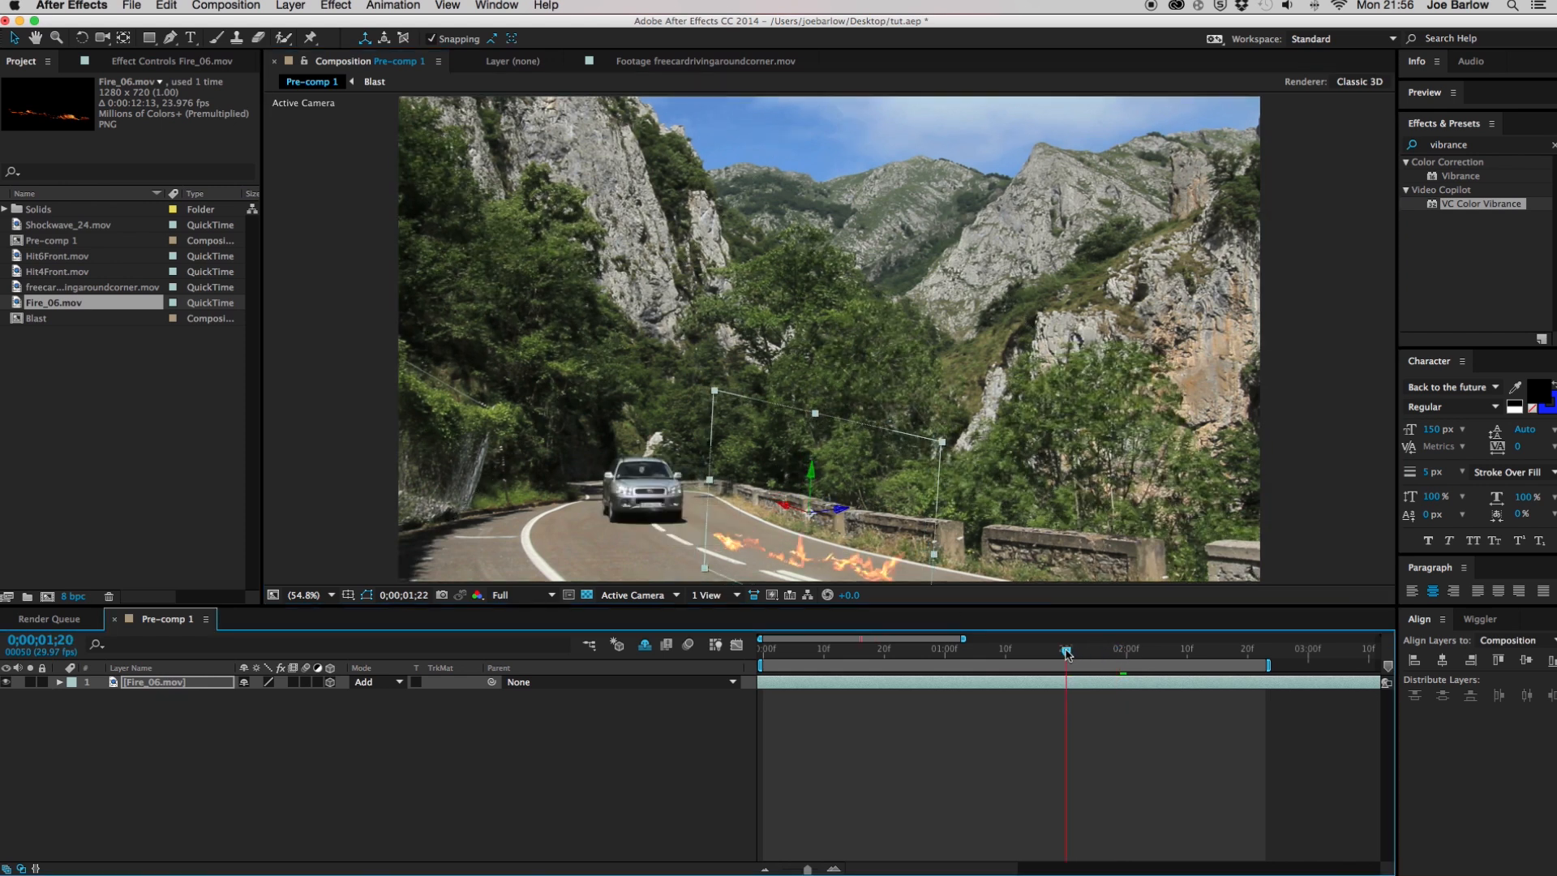
{"action": "left_click", "coordinate": [1147, 766]}
{"action": "key", "text": "space"}
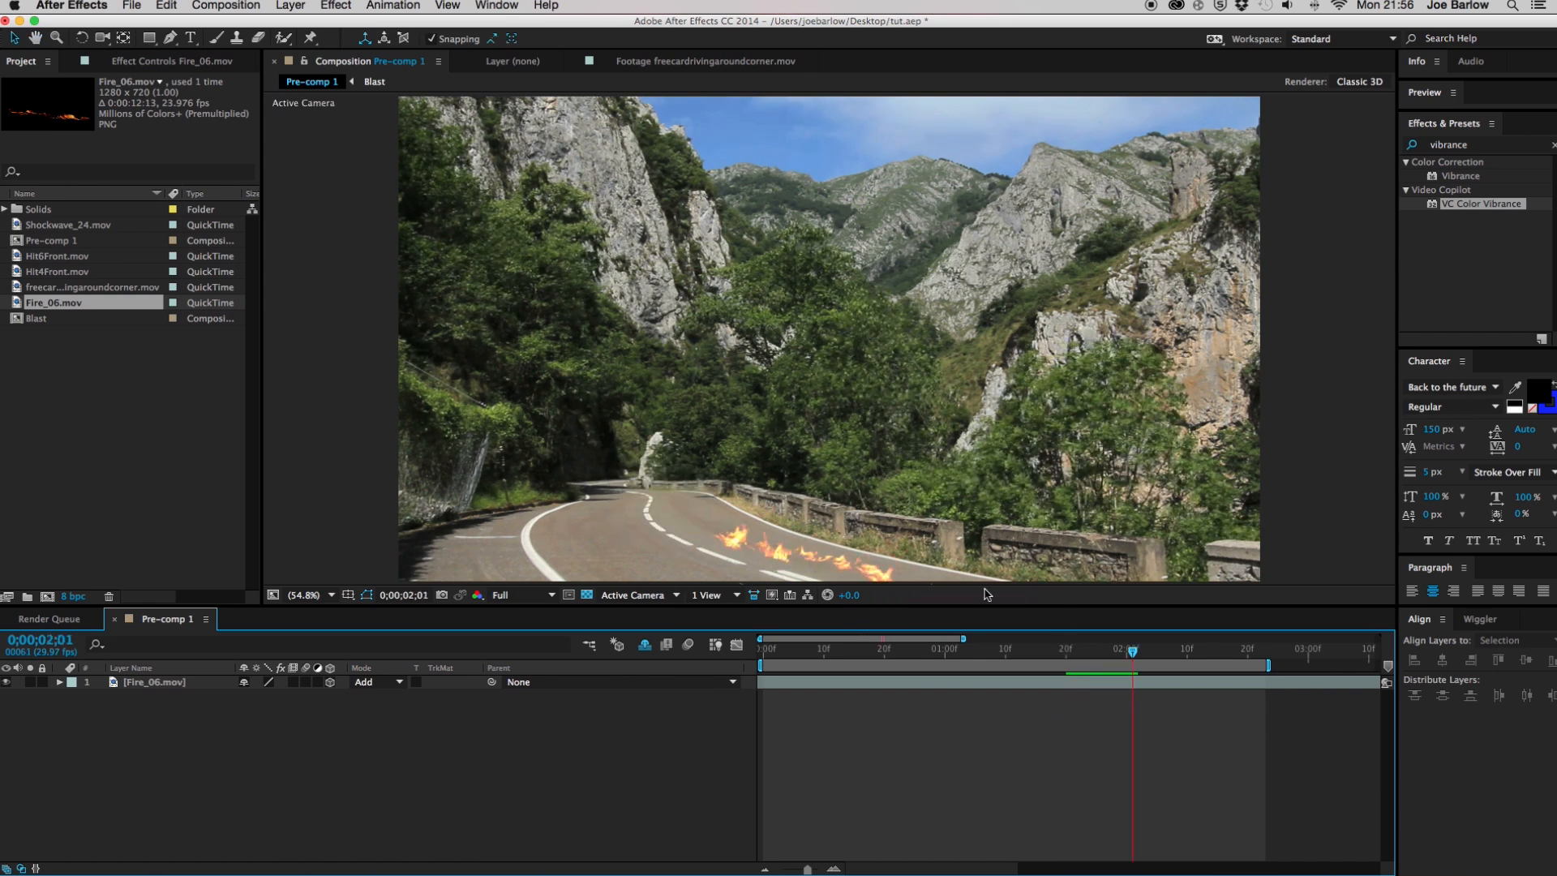
At 0;00;01;28, add a full-layer rectangular mask to Fire_06.mov and collapse its right edge onto the left edge
{"action": "left_click_drag", "start_coordinate": [1132, 653], "coordinate": [1116, 653]}
{"action": "left_click", "coordinate": [1114, 688]}
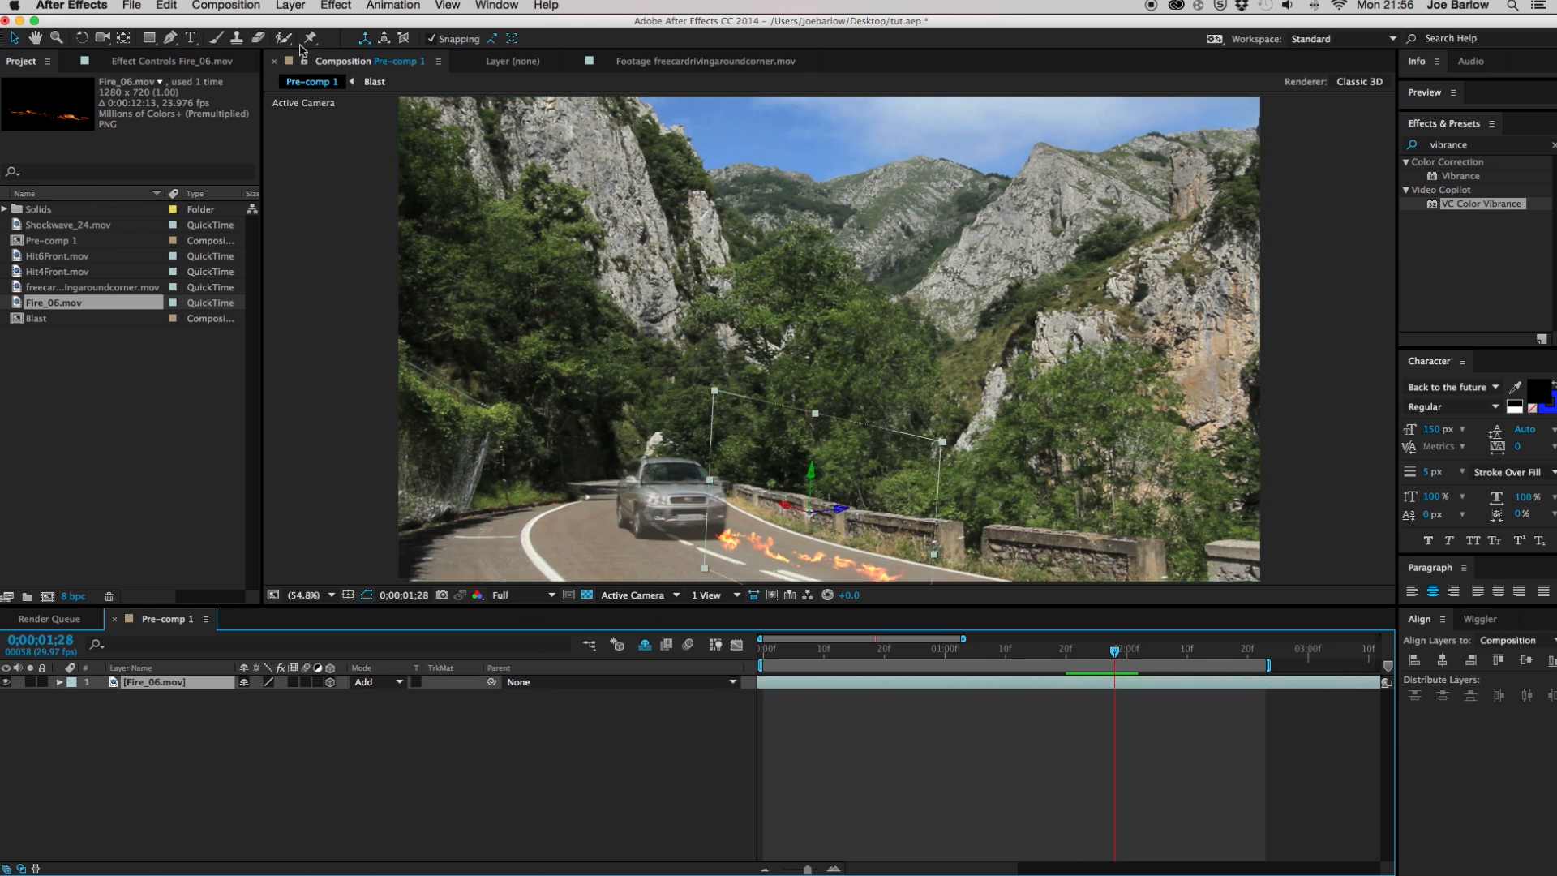
{"action": "left_click", "coordinate": [147, 39]}
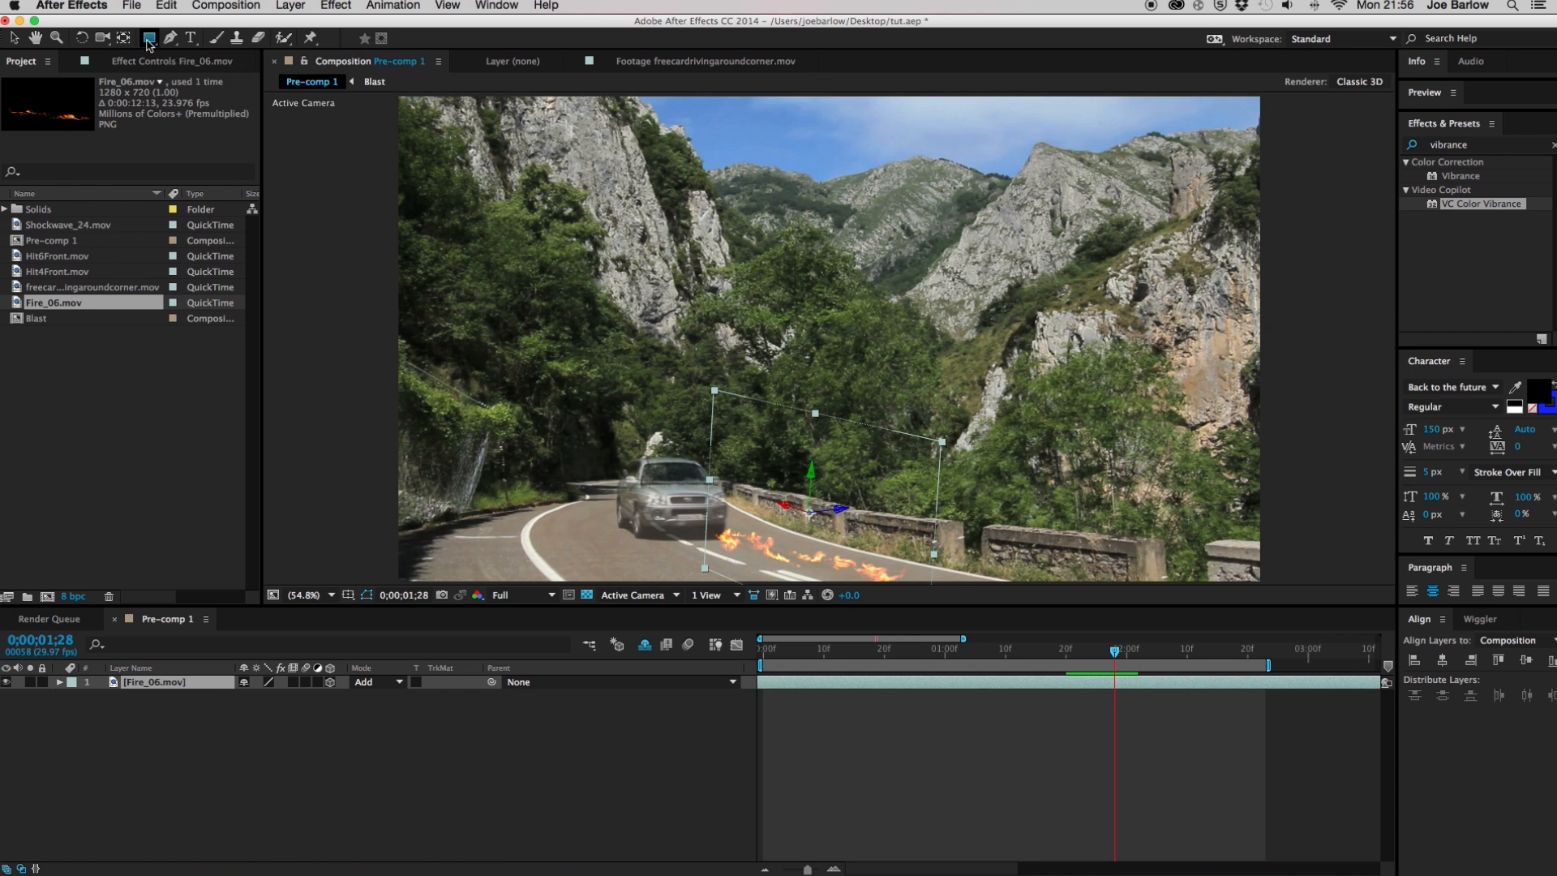
{"action": "double_click", "coordinate": [147, 39]}
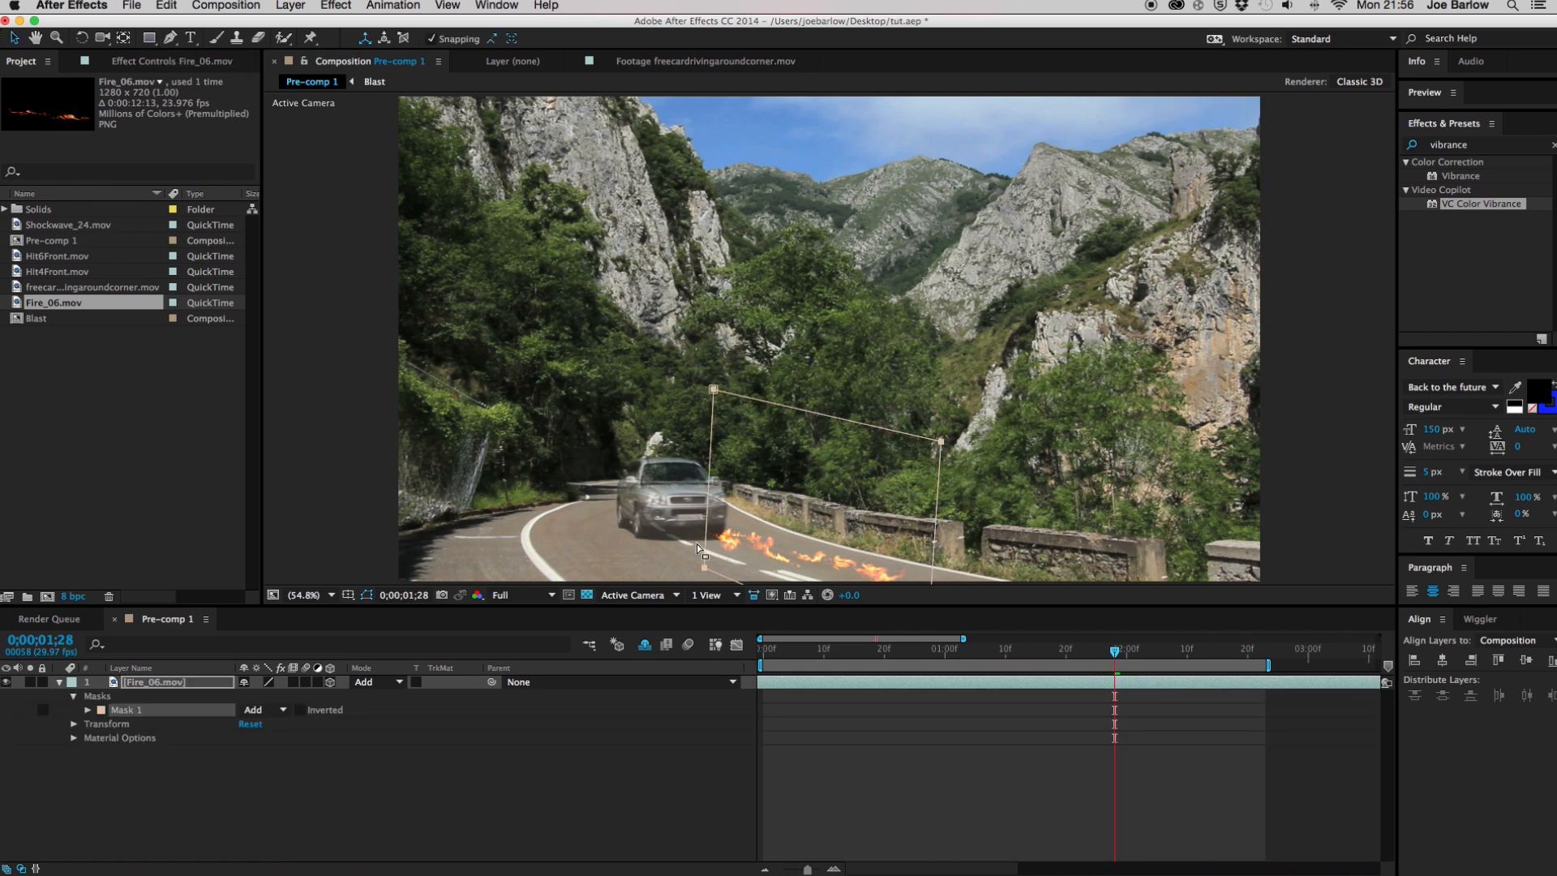
{"action": "key", "text": "f"}
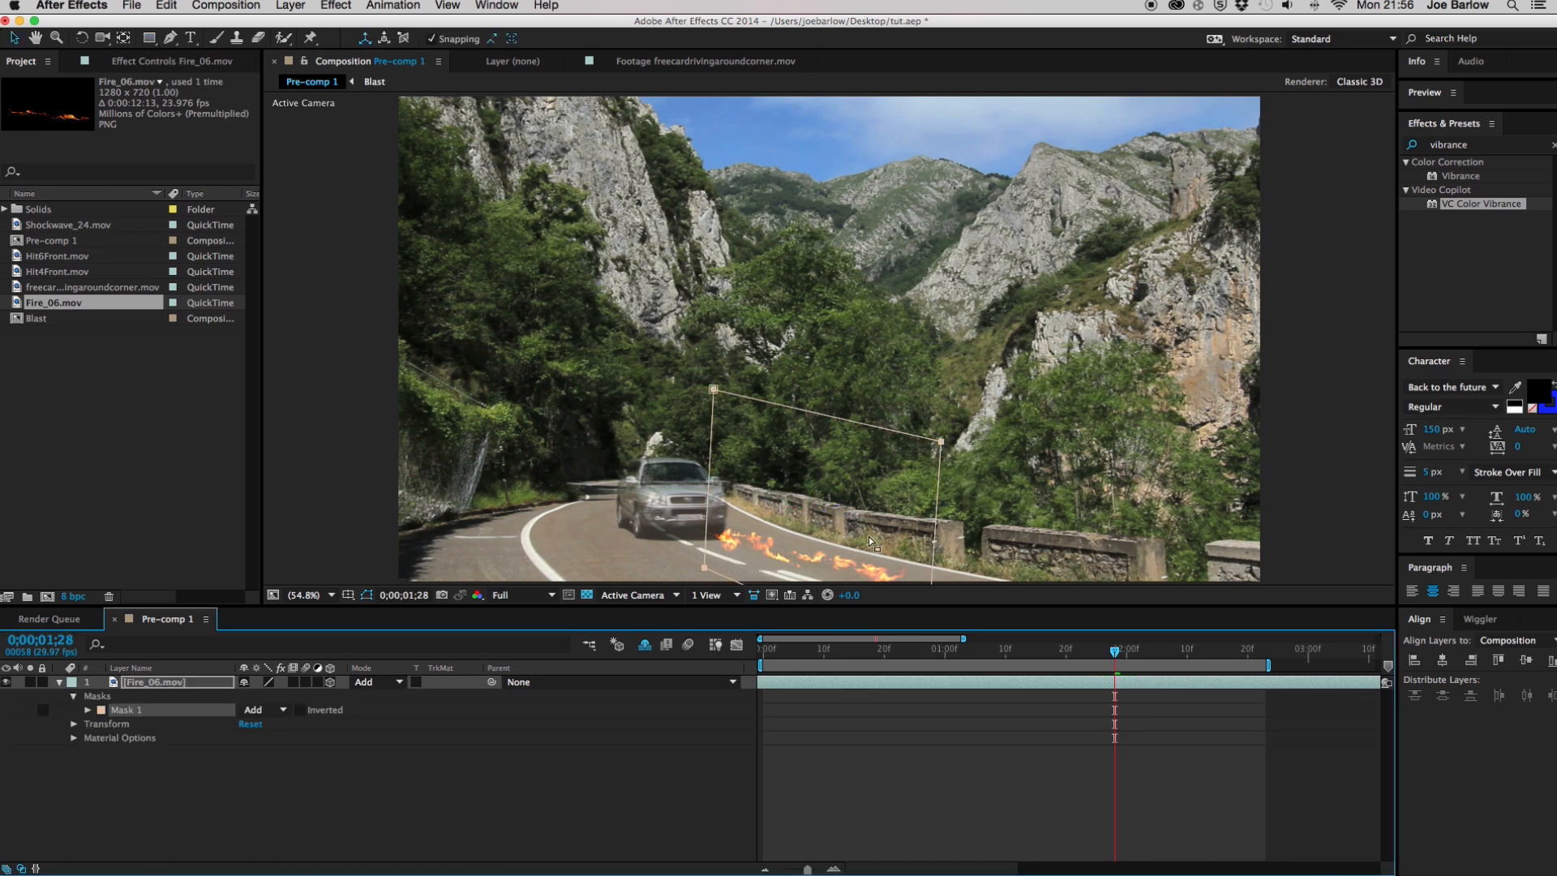
{"action": "left_click", "coordinate": [936, 535]}
{"action": "left_click_drag", "start_coordinate": [937, 535], "coordinate": [711, 521]}
Set the fire mask's feather to 50 pixels and add a Mask Path keyframe at 0;00;01;28
{"action": "left_click", "coordinate": [88, 711]}
{"action": "left_click", "coordinate": [262, 738]}
{"action": "type", "text": "50"}
{"action": "key", "text": "Return"}
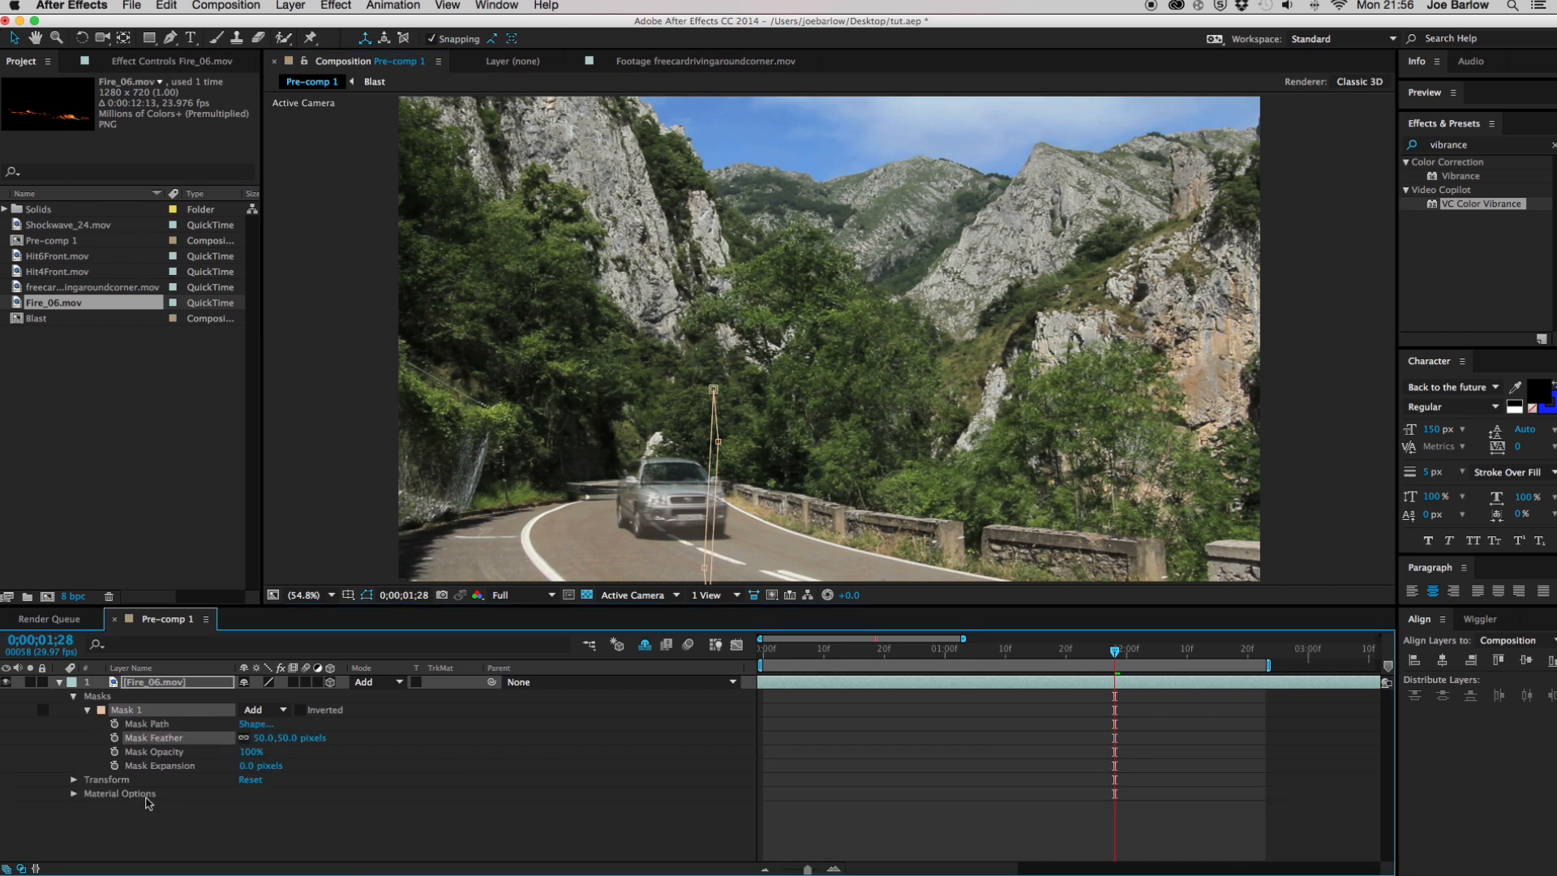
{"action": "left_click", "coordinate": [114, 724]}
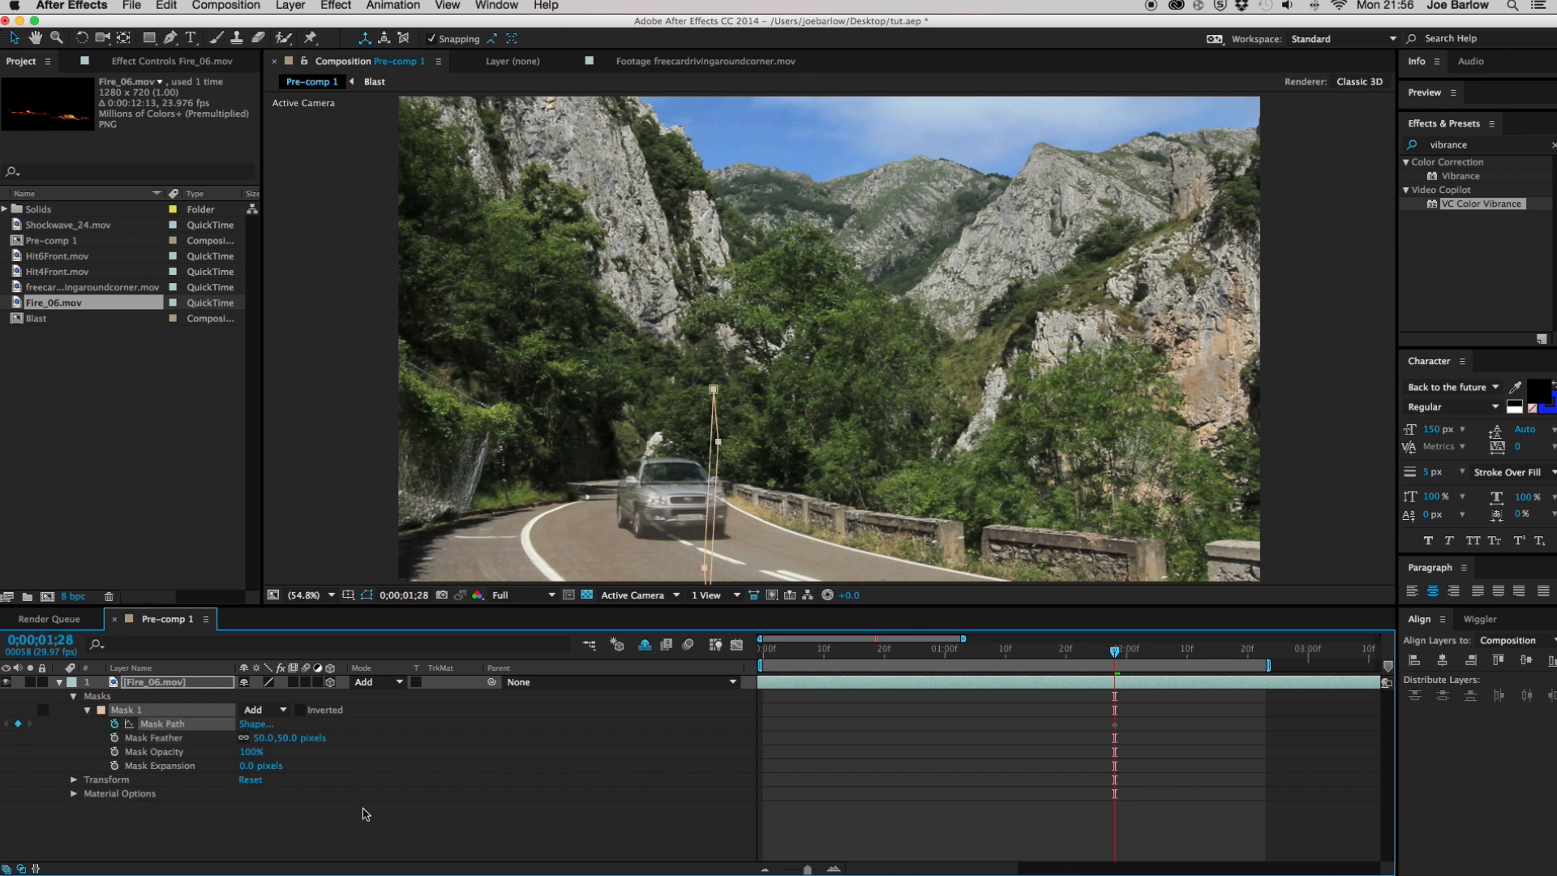
At 0;00;02;06, pull the mask's right edge back out to uncover the whole strip of fire
{"action": "key", "text": "Page_Down"}
{"action": "key", "text": "Page_Down"}
{"action": "key", "text": "Page_Down"}
{"action": "key", "text": "Page_Down"}
{"action": "key", "text": "Page_Down"}
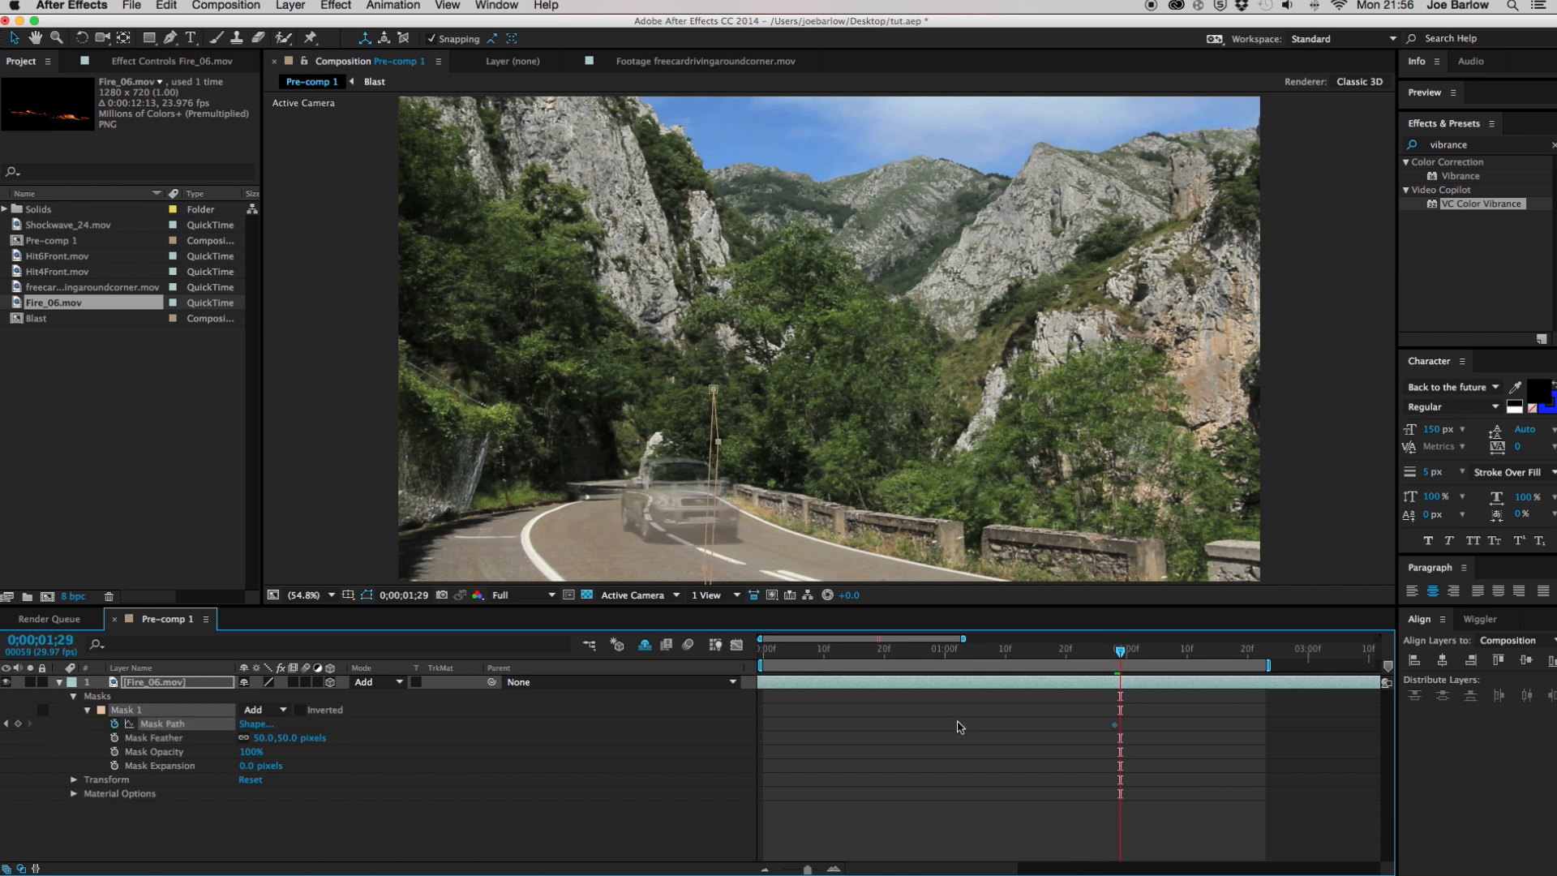
{"action": "key", "text": "Page_Down"}
{"action": "key", "text": "Page_Down"}
{"action": "key", "text": "Page_Down"}
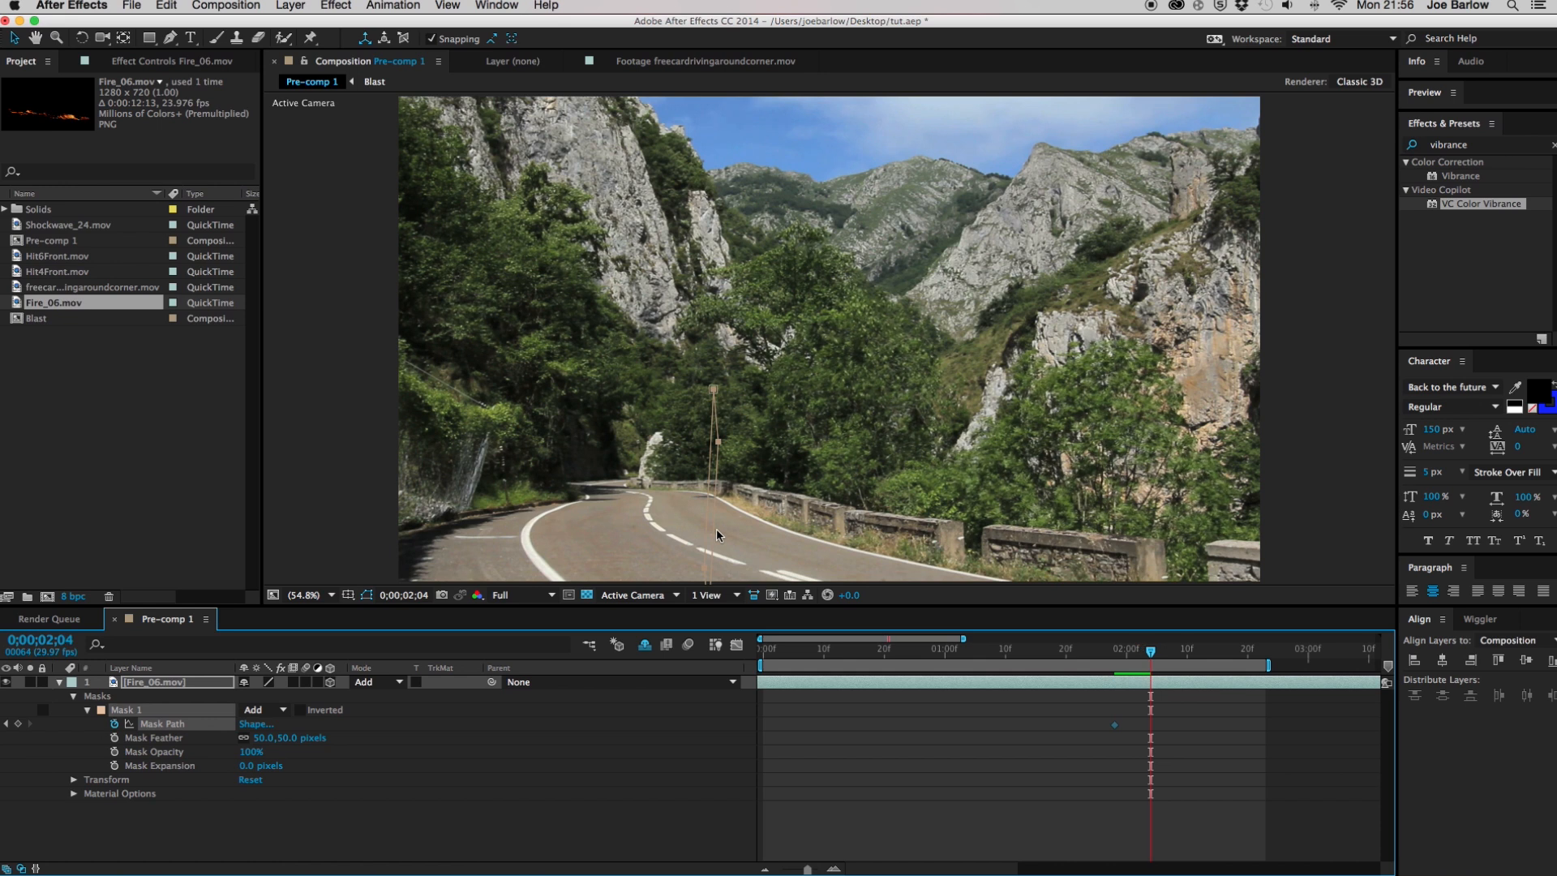
{"action": "left_click_drag", "start_coordinate": [725, 537], "coordinate": [740, 537]}
{"action": "key", "text": "super+z"}
{"action": "left_click_drag", "start_coordinate": [714, 537], "coordinate": [967, 556]}
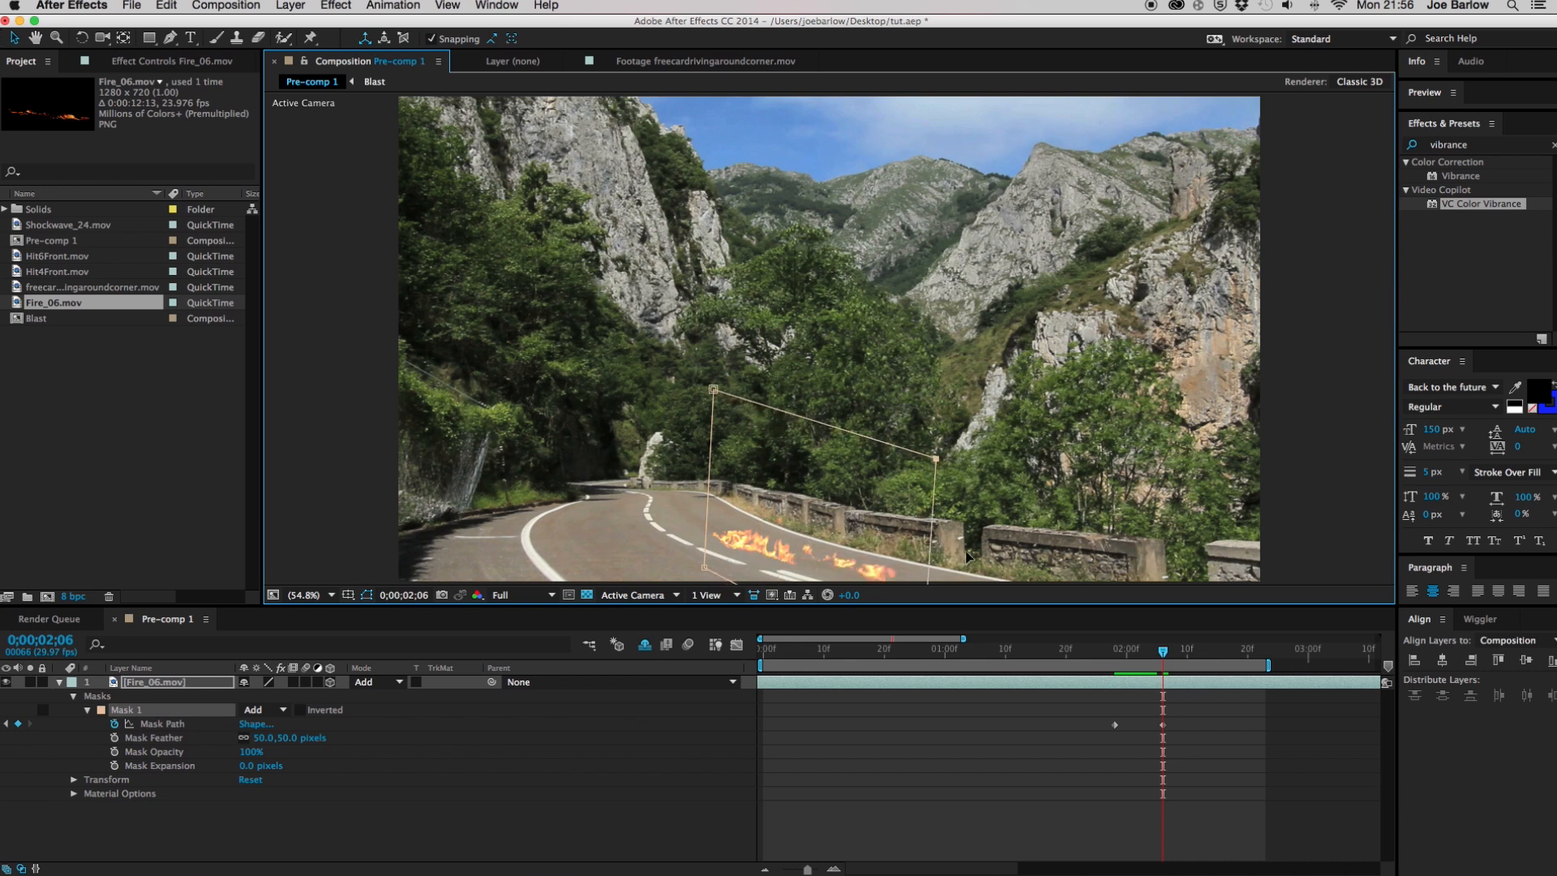
Preview the masked fire spreading along the road and return the current time to 0;00;01;27
{"action": "left_click", "coordinate": [1108, 649]}
{"action": "left_click", "coordinate": [1077, 801]}
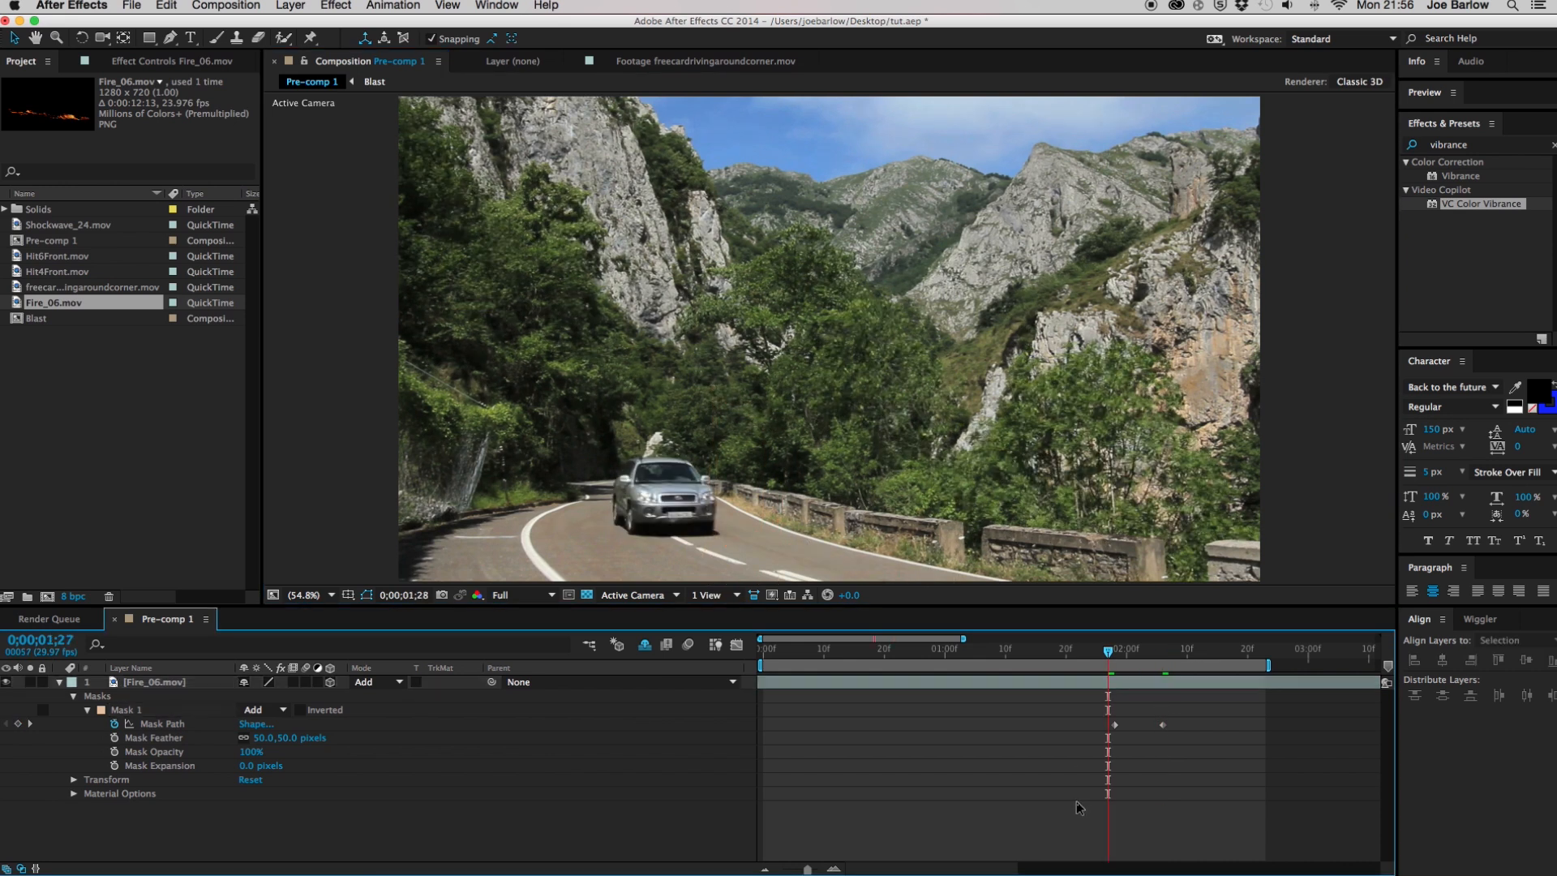
{"action": "key", "text": "space"}
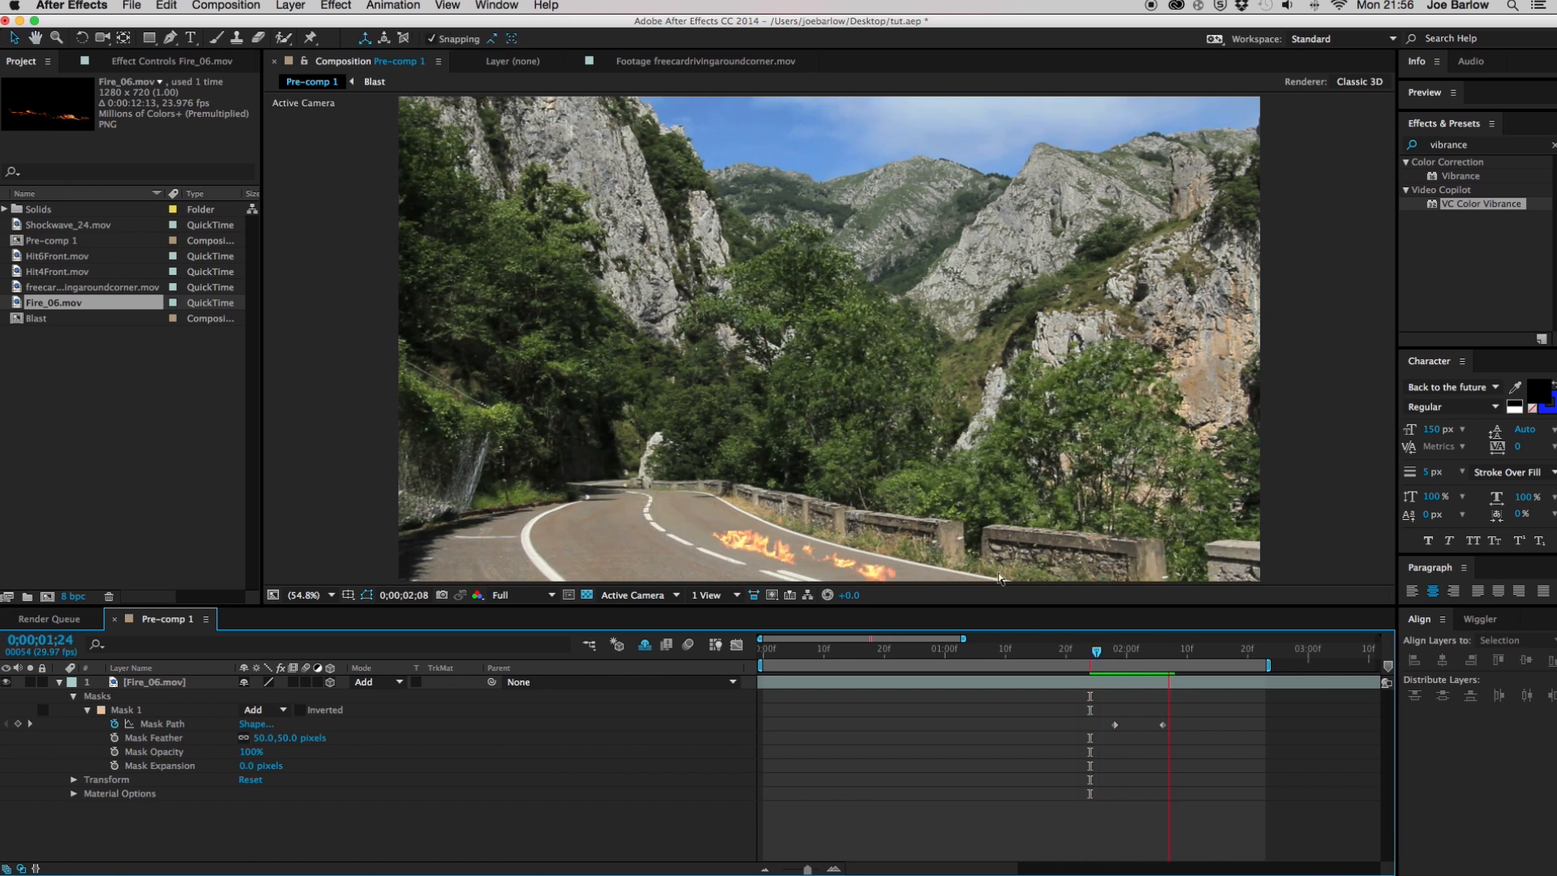
{"action": "left_click", "coordinate": [1084, 652]}
{"action": "mouse_move", "coordinate": [1084, 654]}
{"action": "left_mouse_down"}
{"action": "mouse_move", "coordinate": [1163, 654]}
{"action": "mouse_move", "coordinate": [1090, 654]}
{"action": "mouse_move", "coordinate": [1109, 655]}
{"action": "left_mouse_up"}
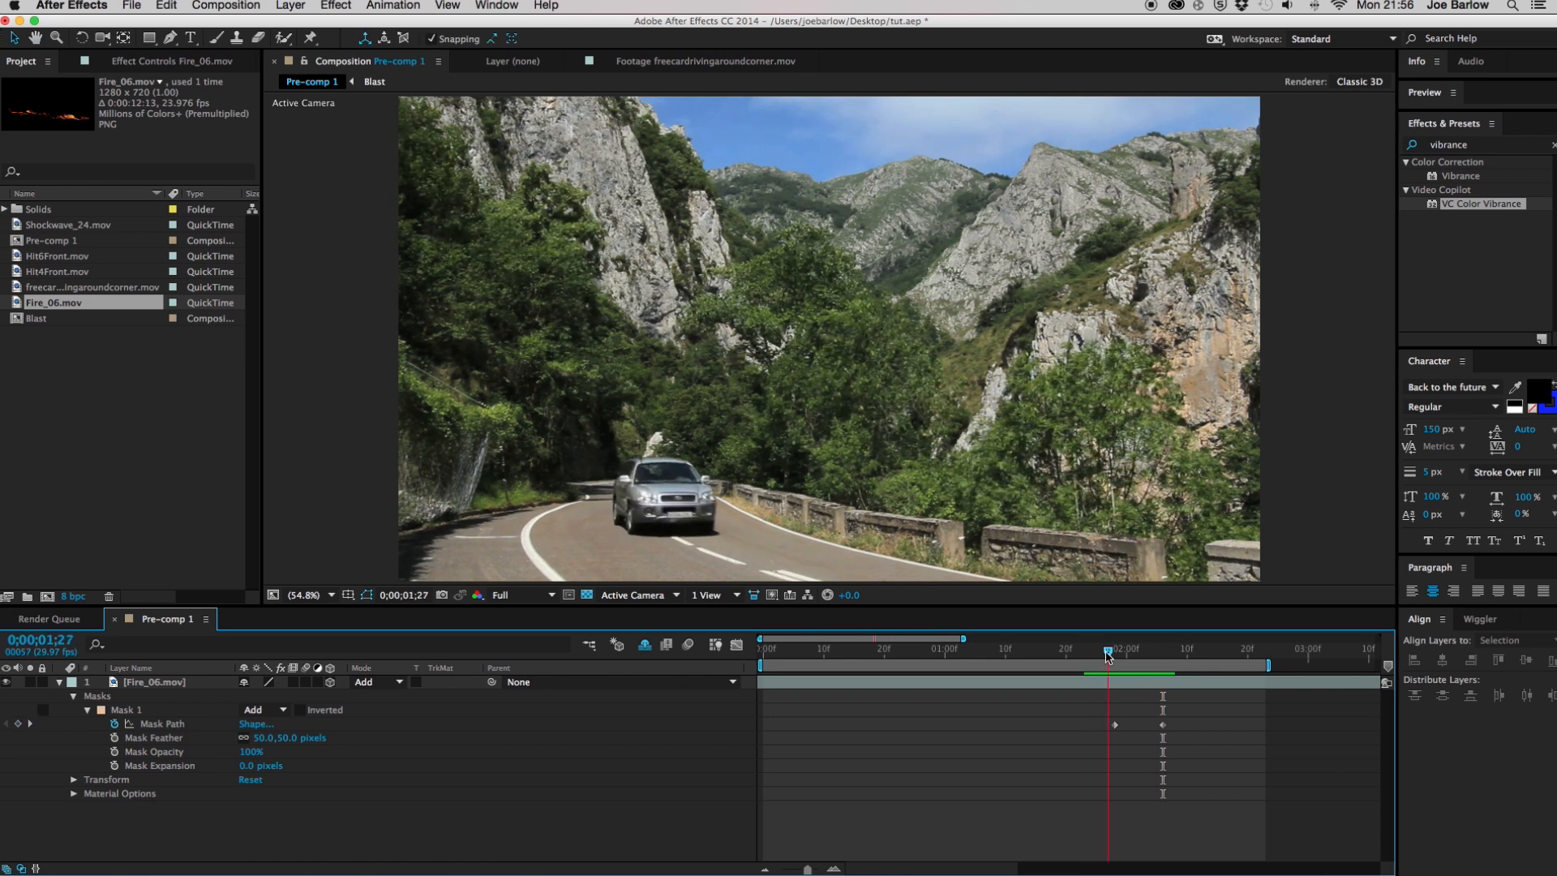
Duplicate the Fire_06.mov layer and slide its clip earlier, offsetting its Mask Path keyframes so they still align with the original's
{"action": "left_click", "coordinate": [1105, 683]}
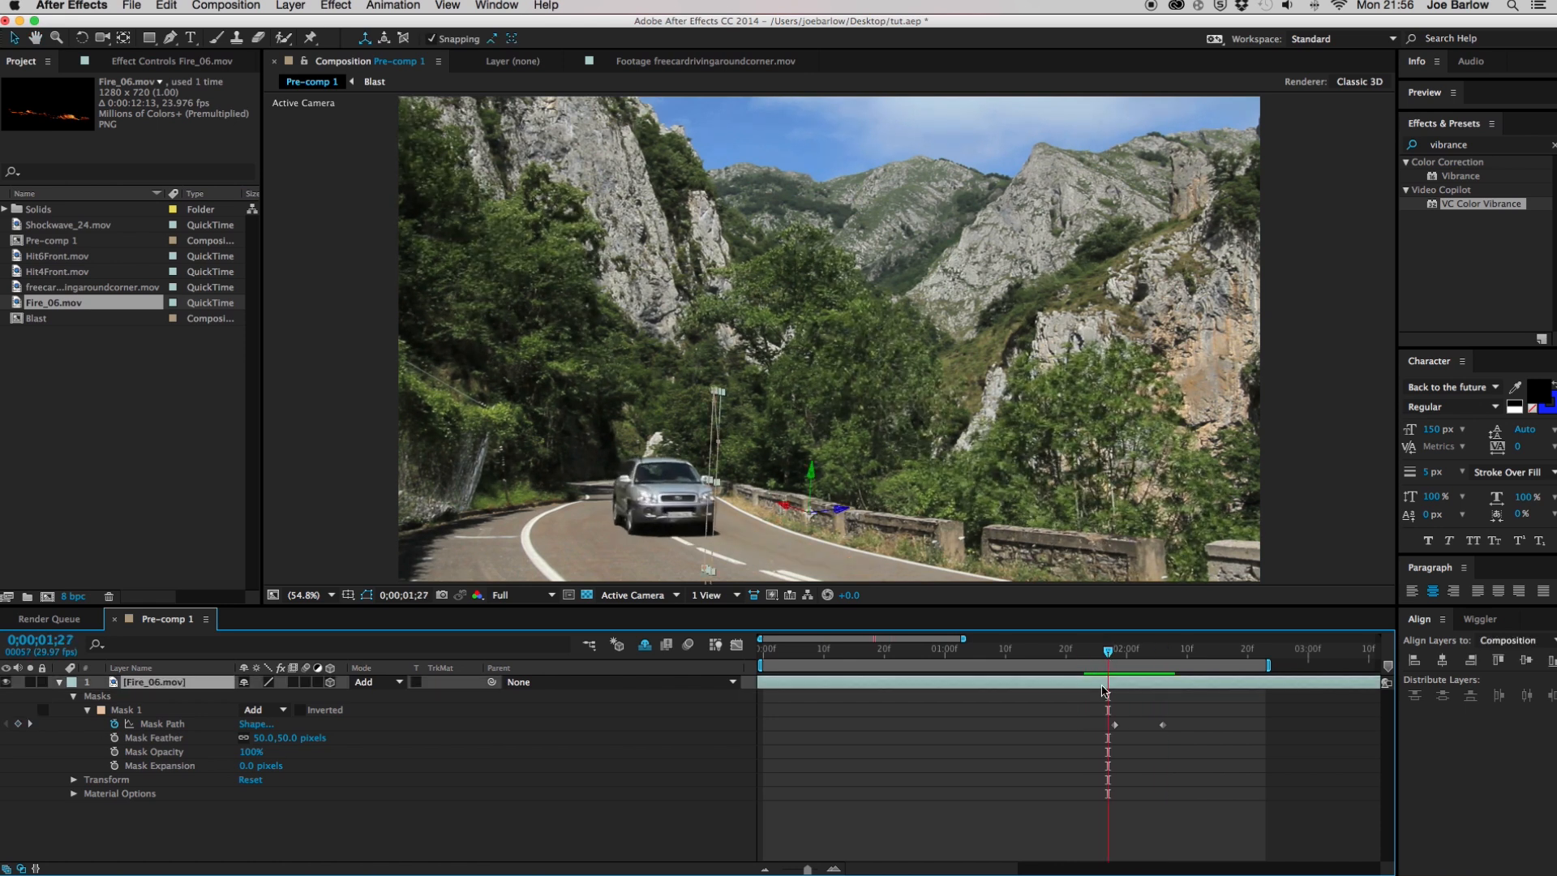
{"action": "key", "text": "super+d"}
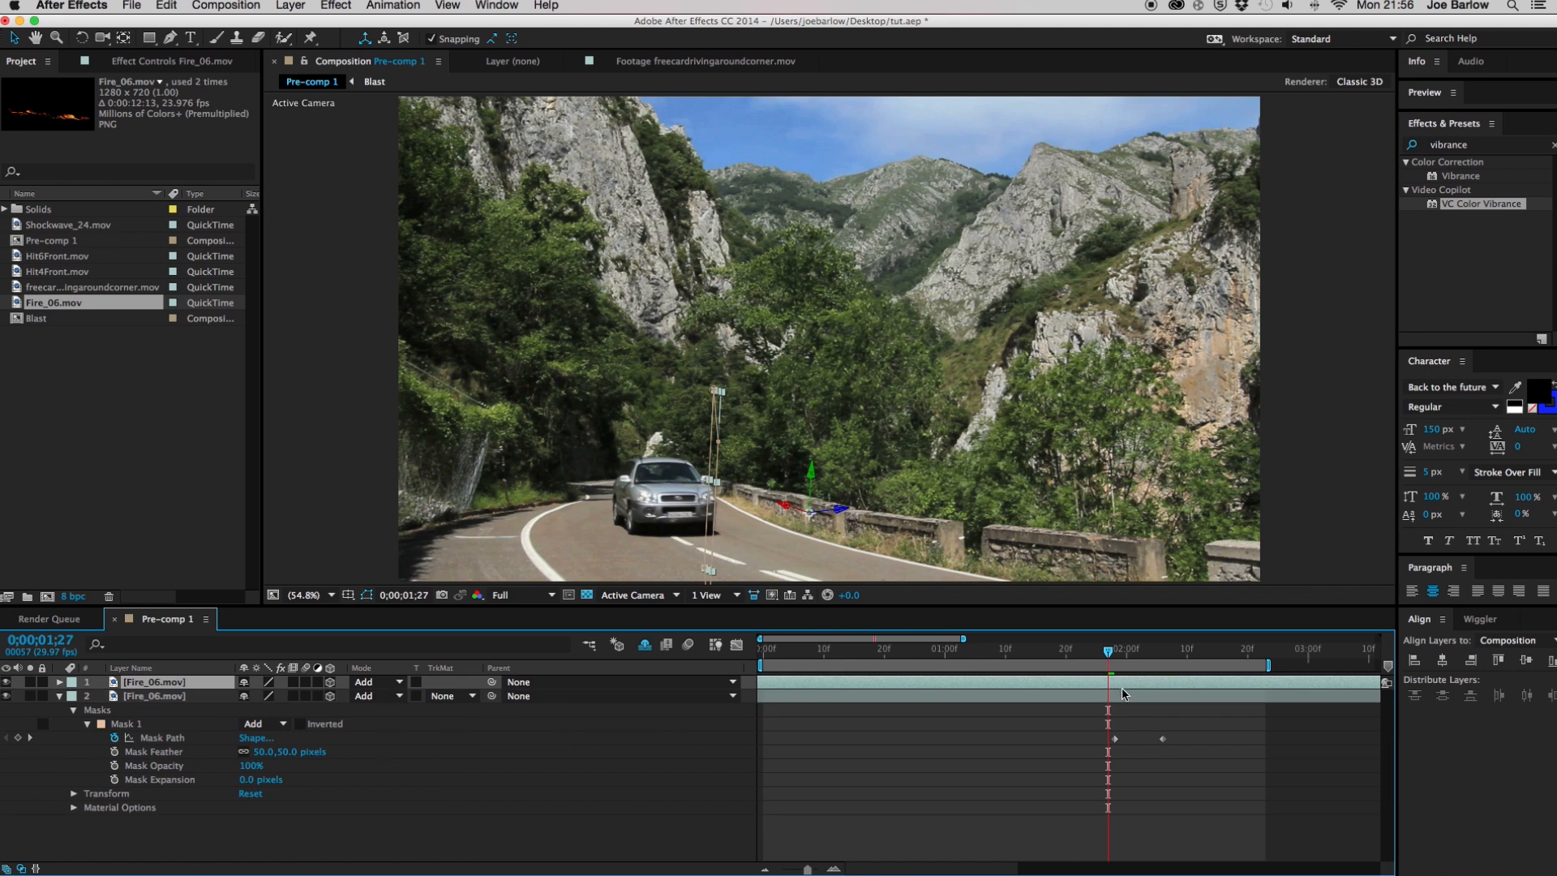
{"action": "key", "text": "u"}
{"action": "left_click_drag", "start_coordinate": [1175, 707], "coordinate": [1109, 715]}
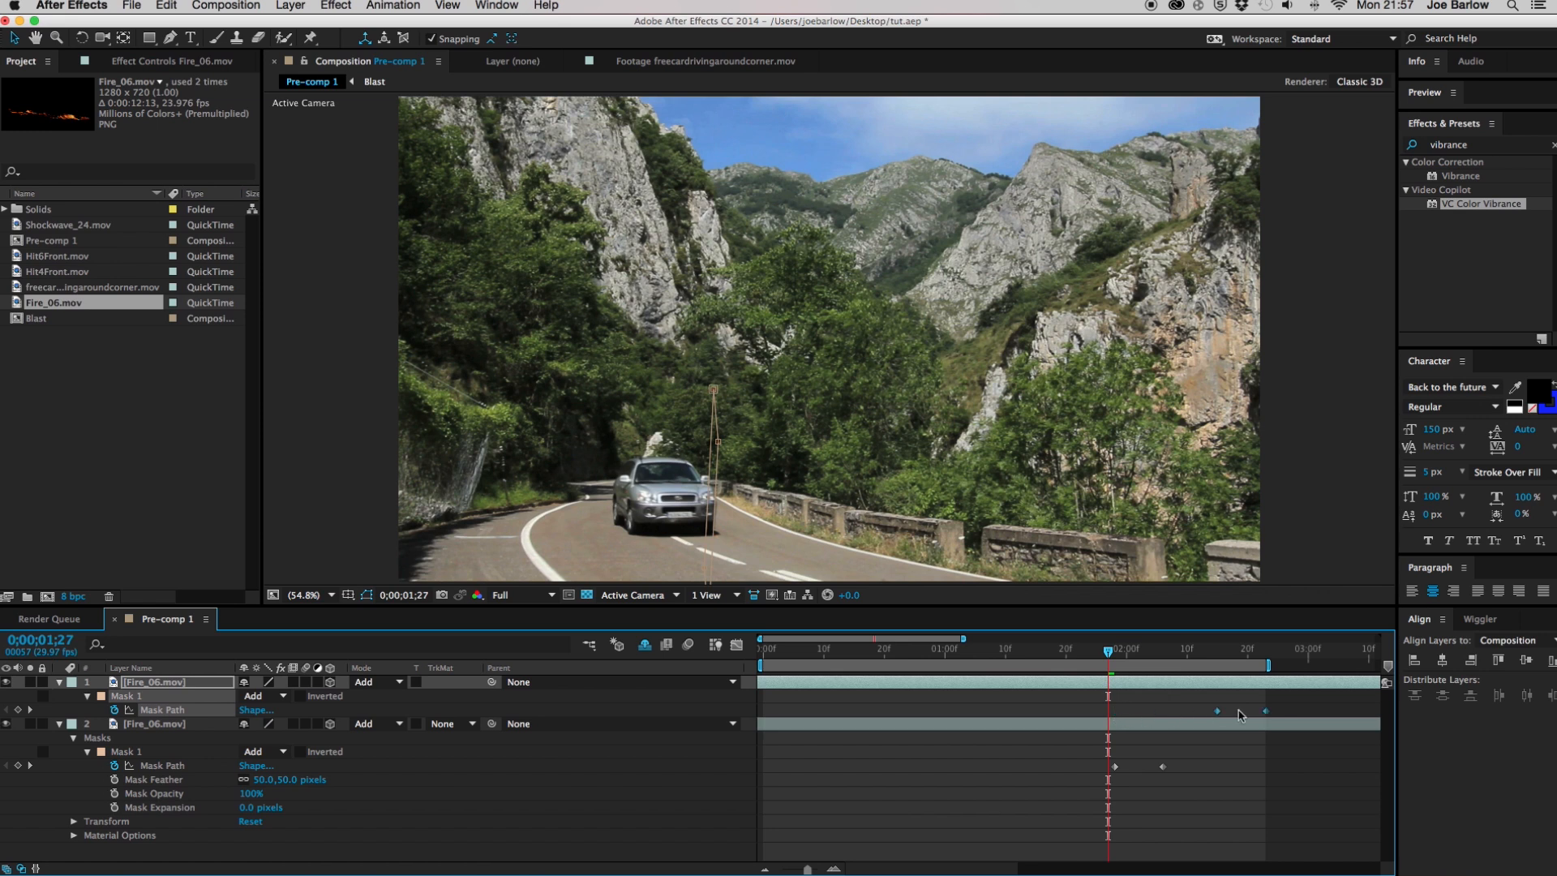
{"action": "left_click", "coordinate": [1316, 652]}
{"action": "left_click_drag", "start_coordinate": [1306, 683], "coordinate": [1121, 689]}
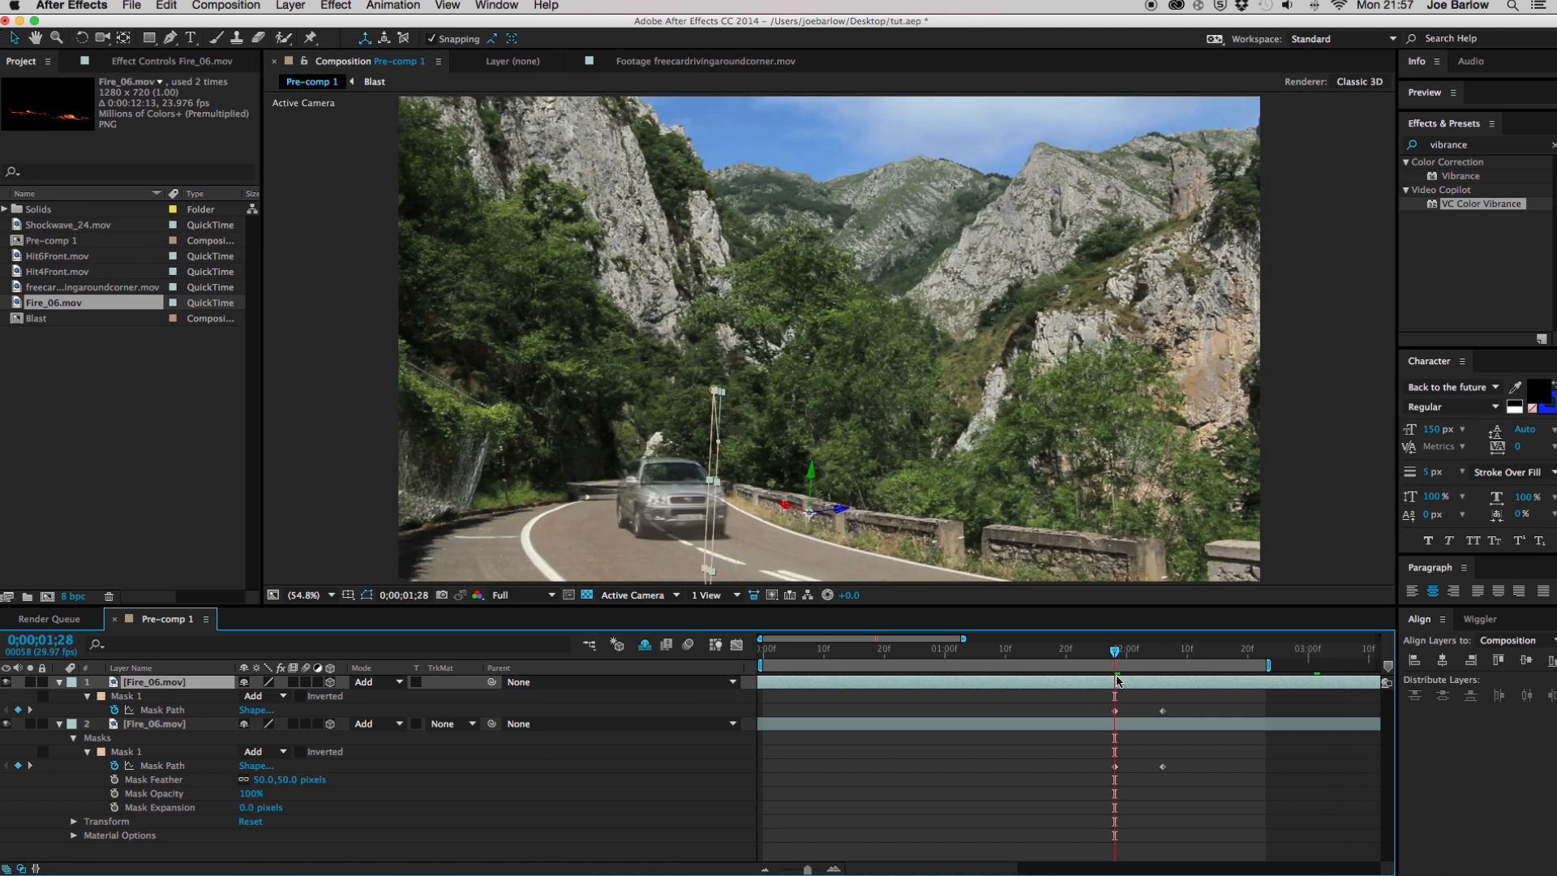
Move the duplicate fire layer left across the road to form a second tyre track beside the first, checking it at 0;00;02;04
{"action": "left_click_drag", "start_coordinate": [838, 513], "coordinate": [788, 519]}
{"action": "left_click_drag", "start_coordinate": [1145, 655], "coordinate": [1151, 652]}
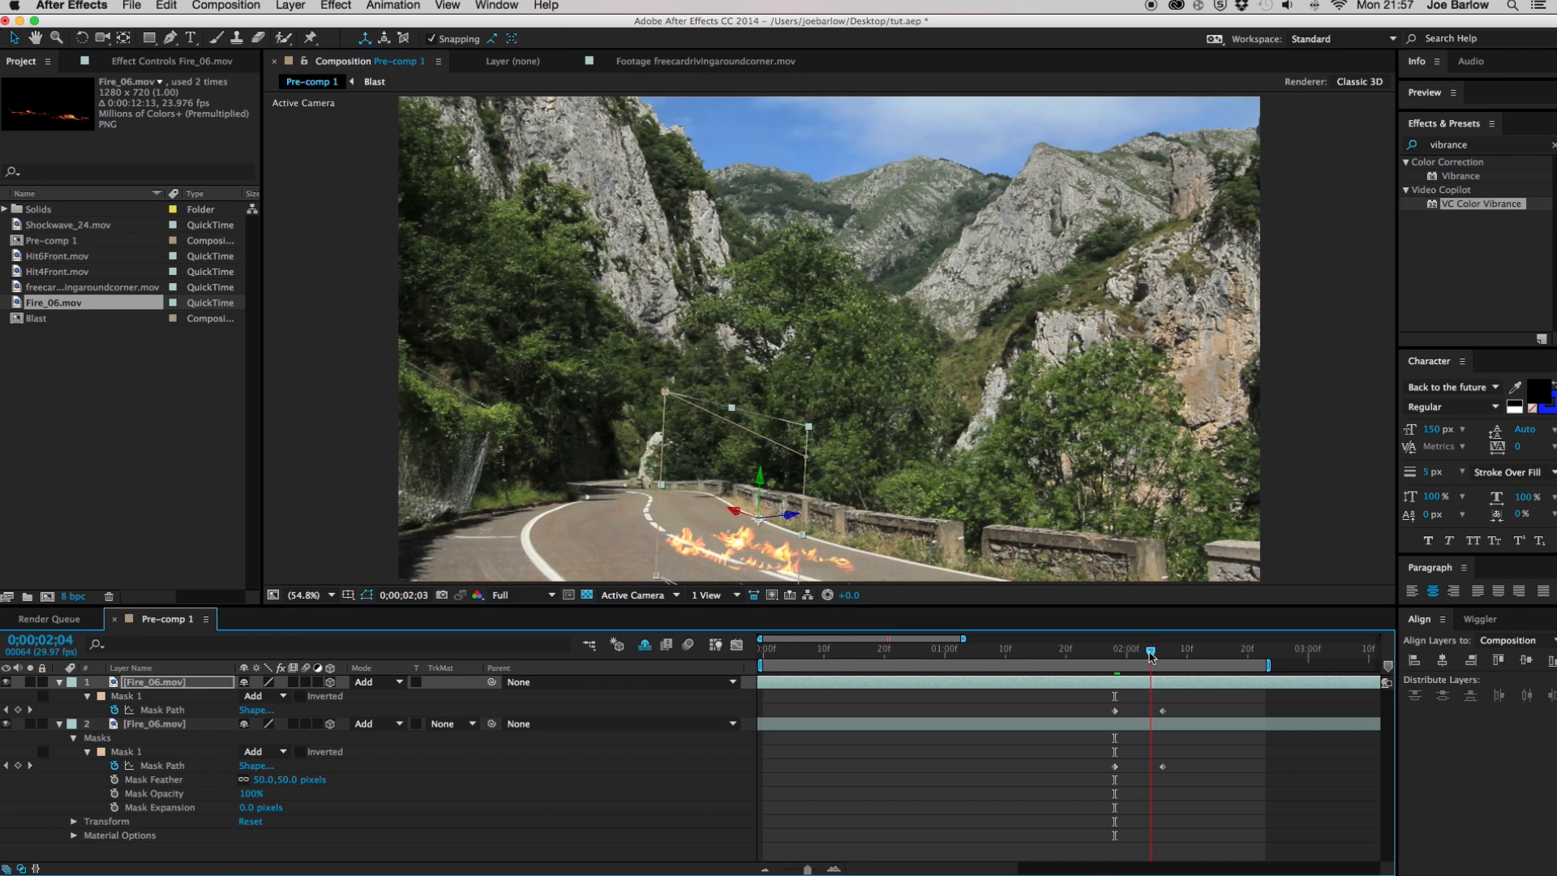
{"action": "left_click_drag", "start_coordinate": [791, 522], "coordinate": [785, 522]}
Preview both fire tracks spreading along the road from just before the car vanishes
{"action": "left_click_drag", "start_coordinate": [1134, 657], "coordinate": [1096, 655]}
{"action": "key", "text": "space"}
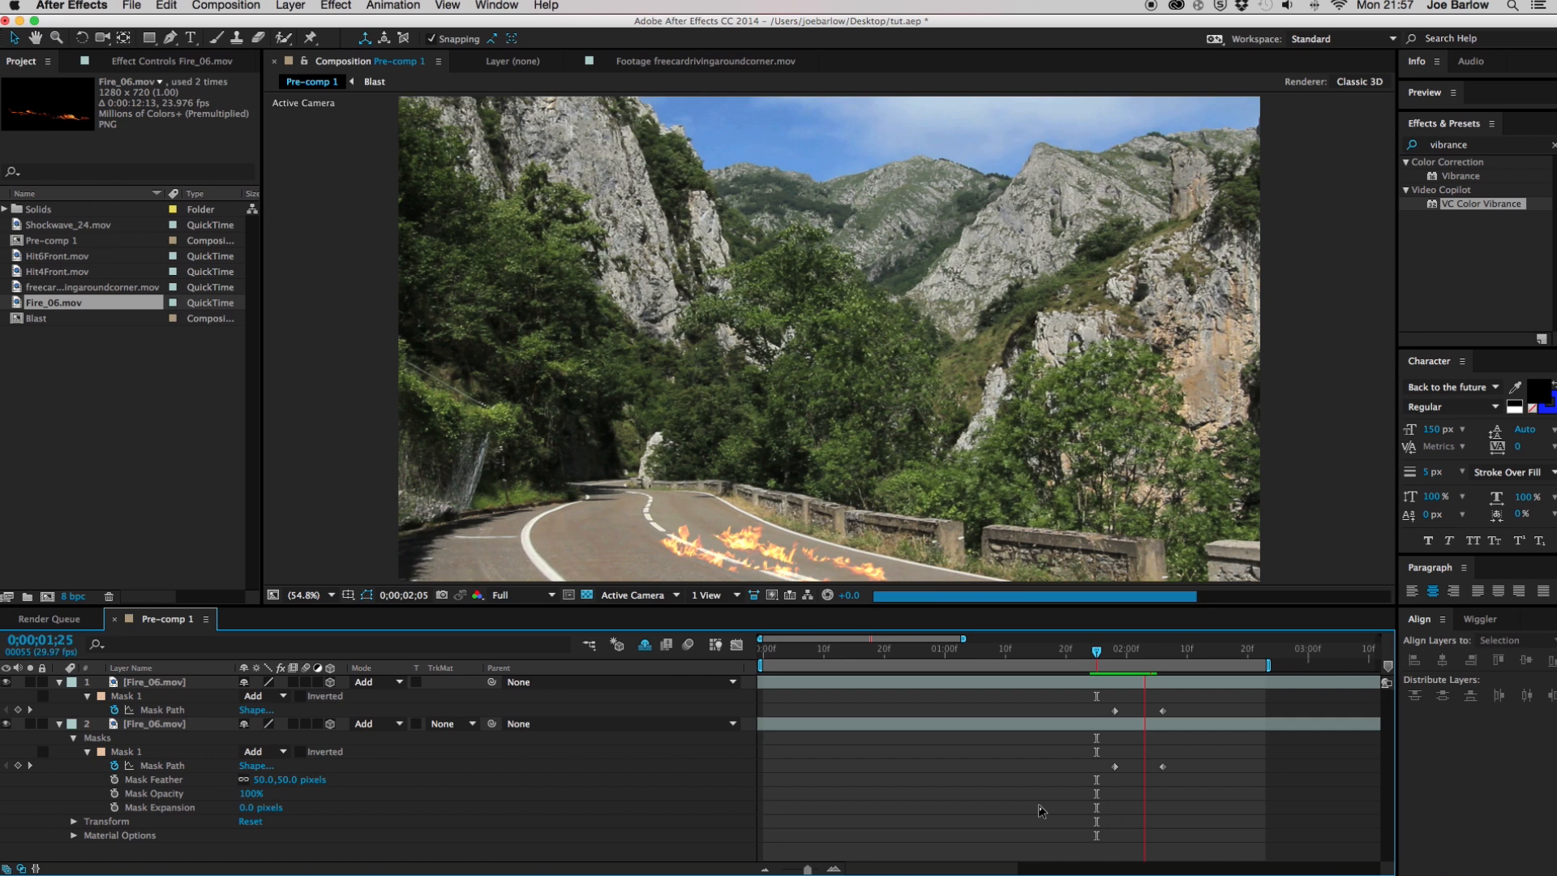
{"action": "left_click_drag", "start_coordinate": [1097, 656], "coordinate": [1094, 657]}
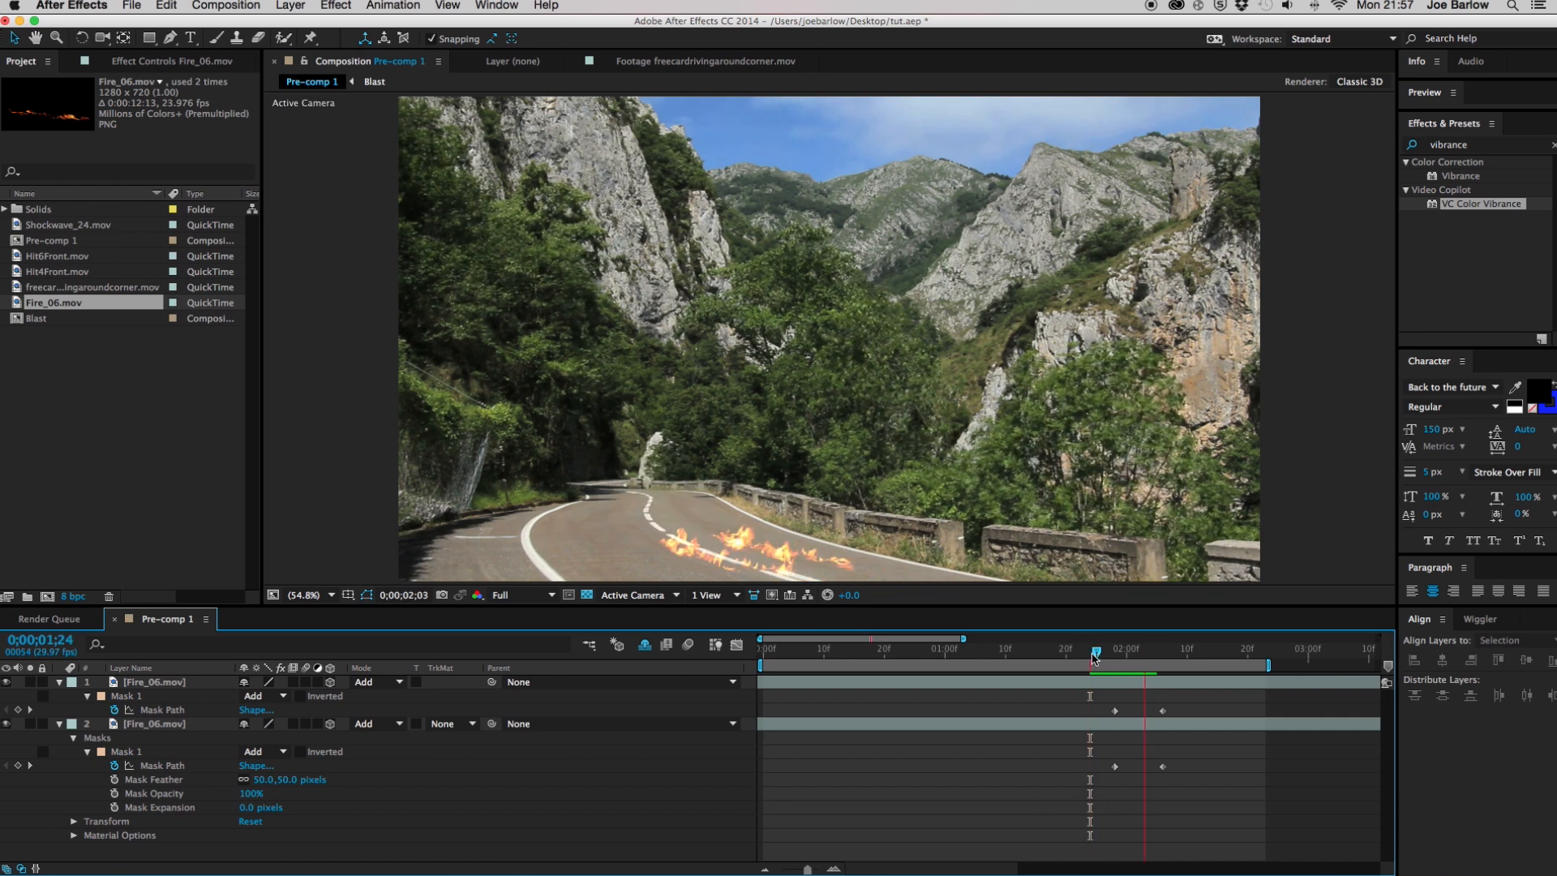
{"action": "key", "text": "space"}
Bring the shy layers back into the layer list, turn Blast's visibility on, and move Blast above both Fire_06.mov layers
{"action": "left_click", "coordinate": [647, 645]}
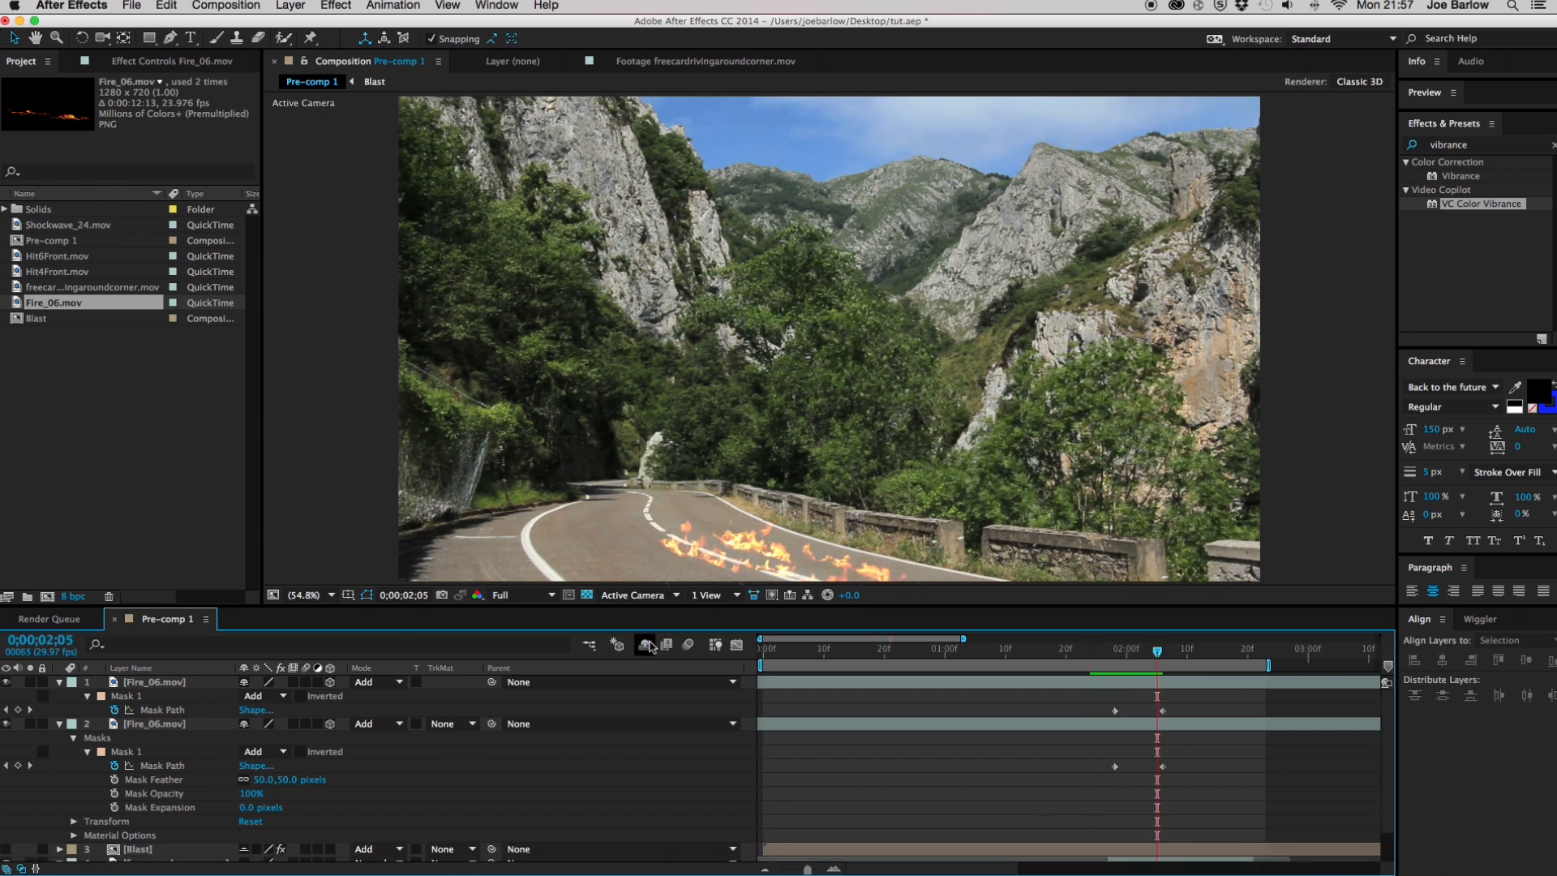
{"action": "key", "text": "super+a"}
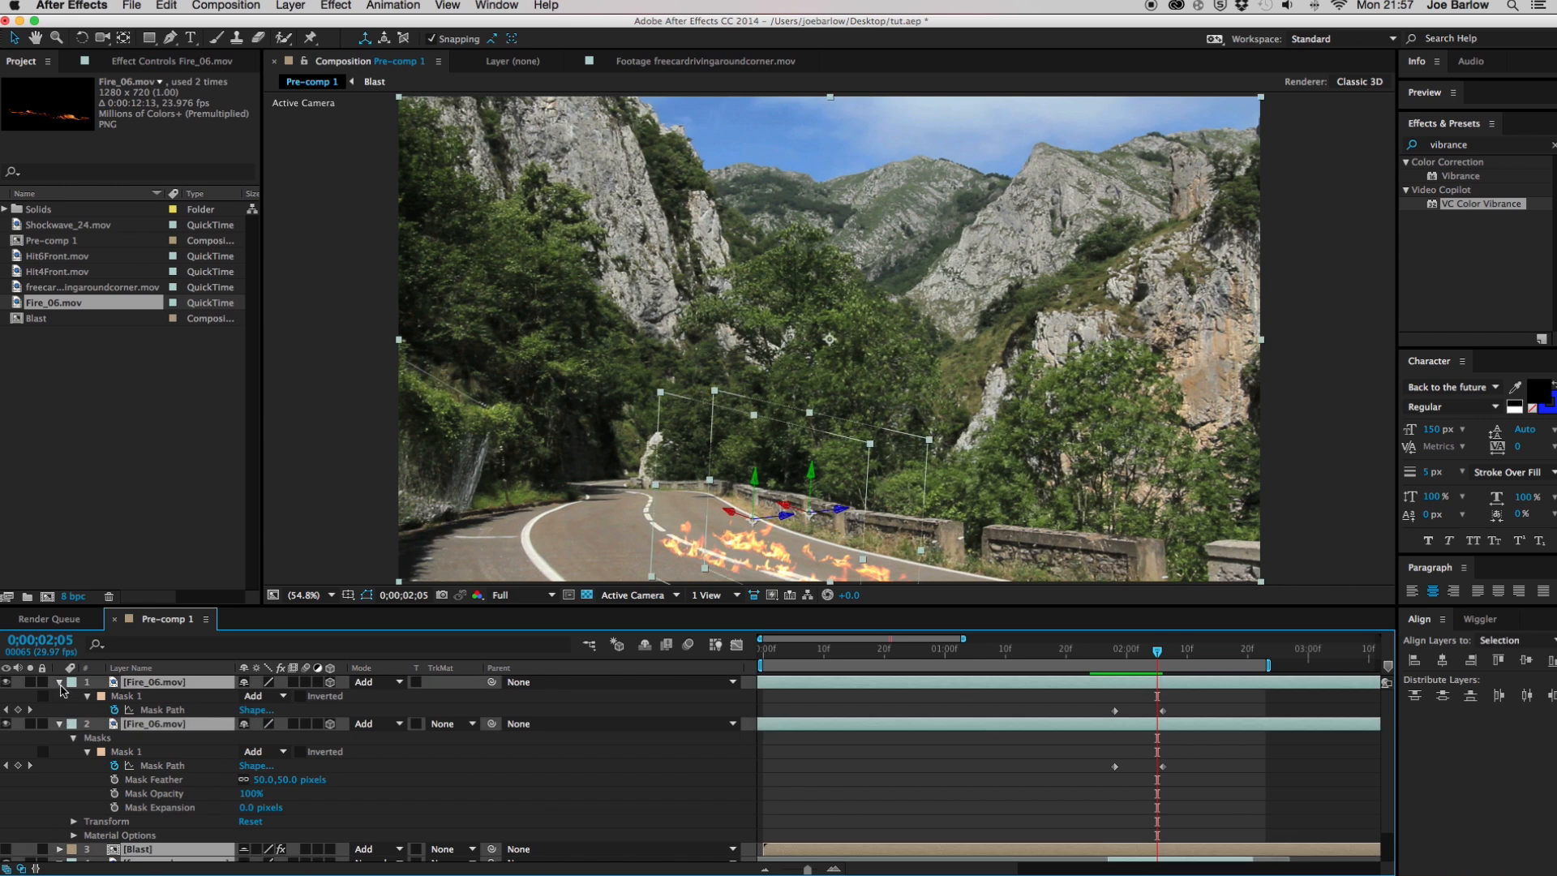
{"action": "left_click", "coordinate": [60, 683]}
{"action": "left_click", "coordinate": [7, 710]}
{"action": "left_click", "coordinate": [82, 759]}
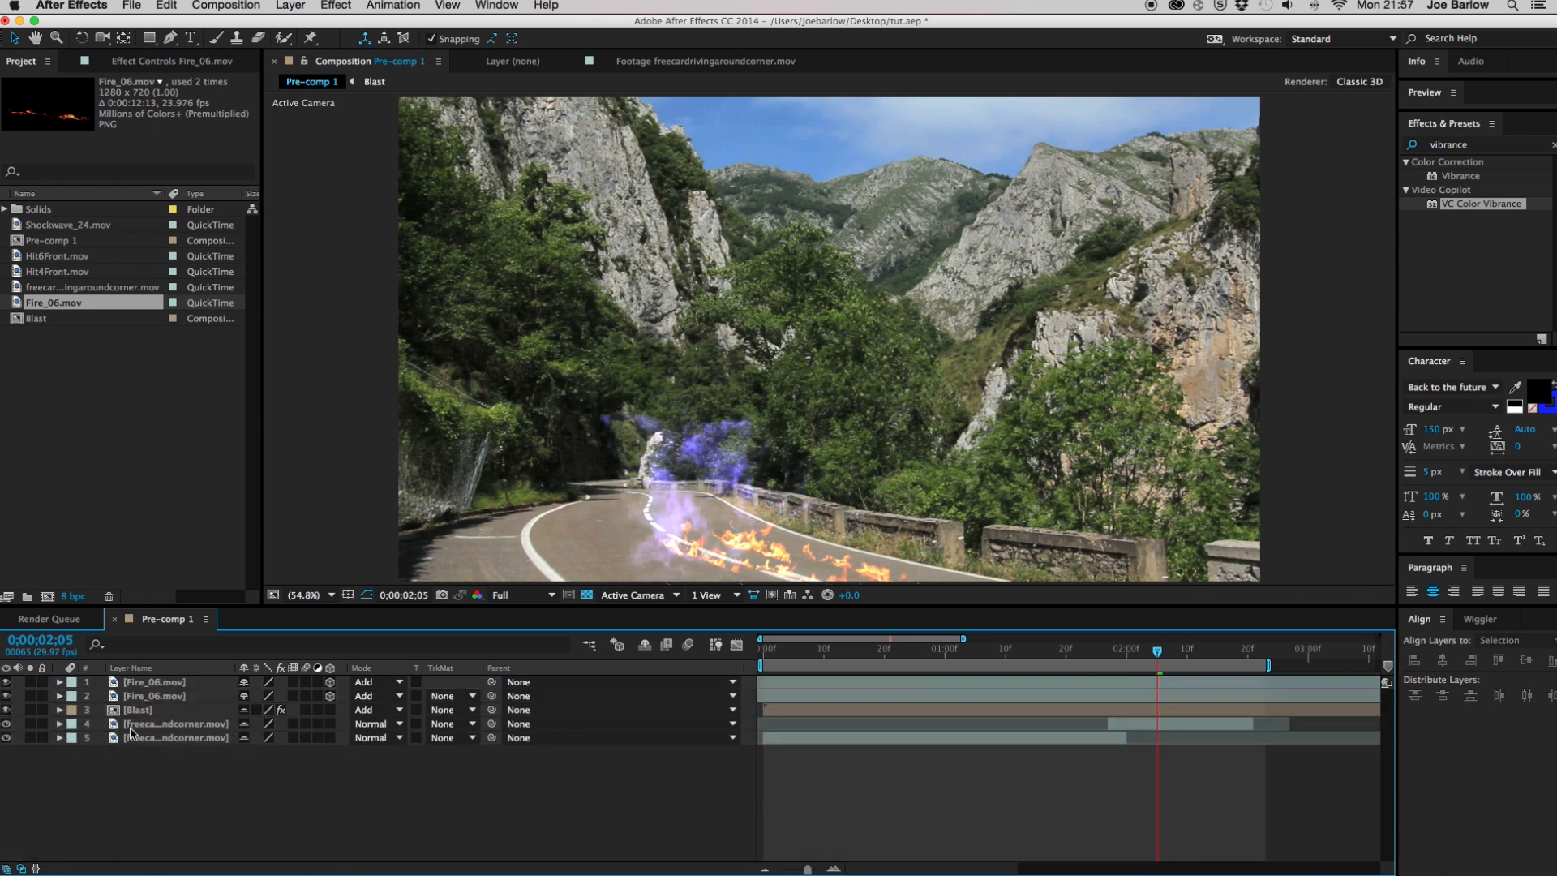
{"action": "left_click_drag", "start_coordinate": [137, 718], "coordinate": [154, 682]}
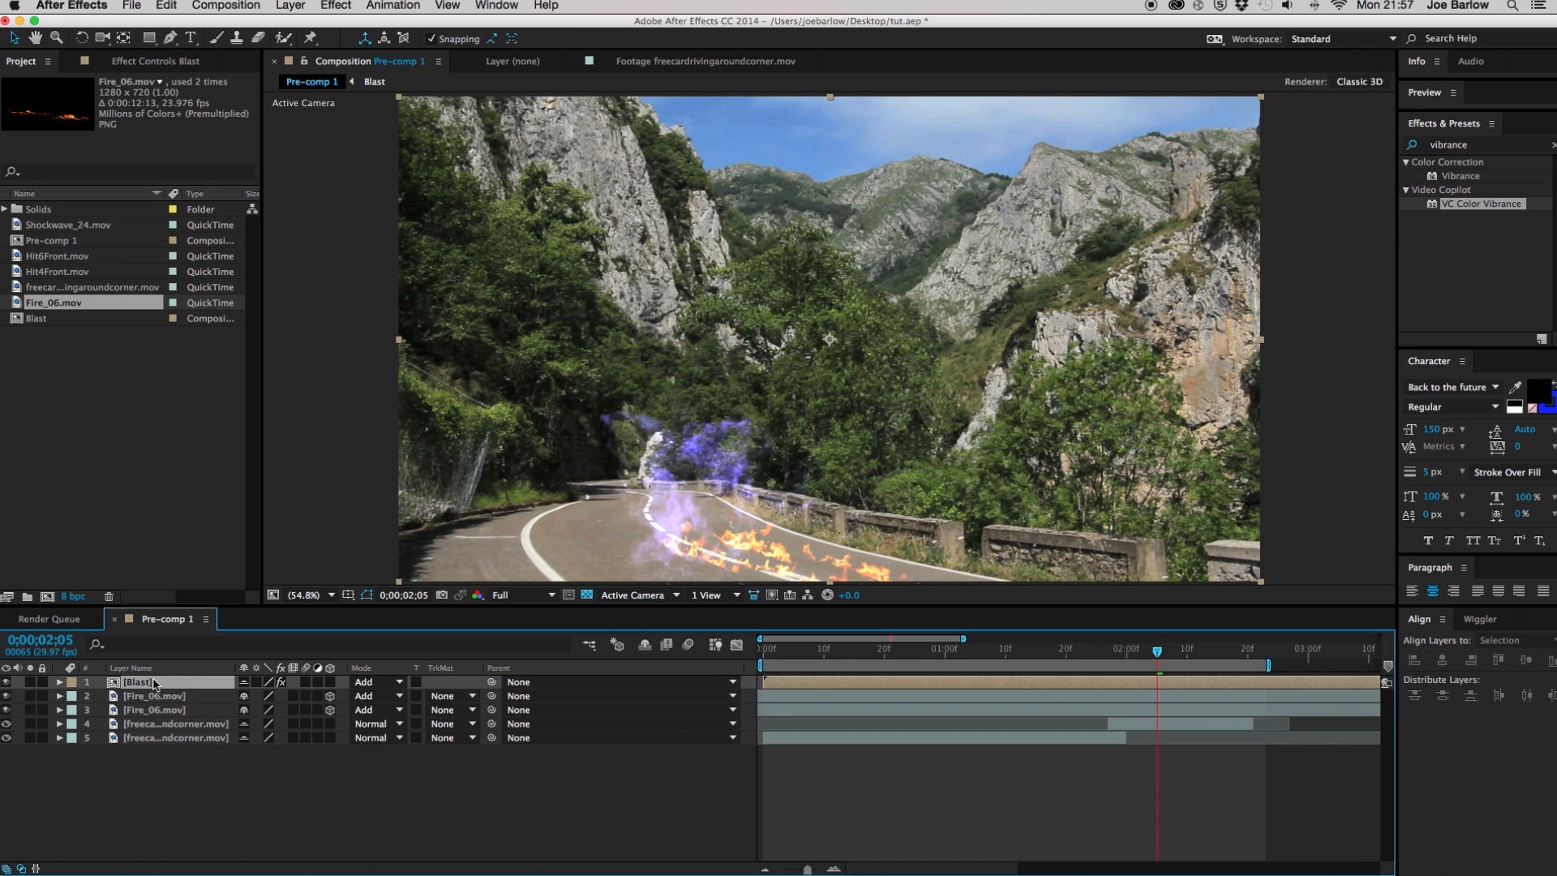
{"action": "left_click", "coordinate": [939, 749]}
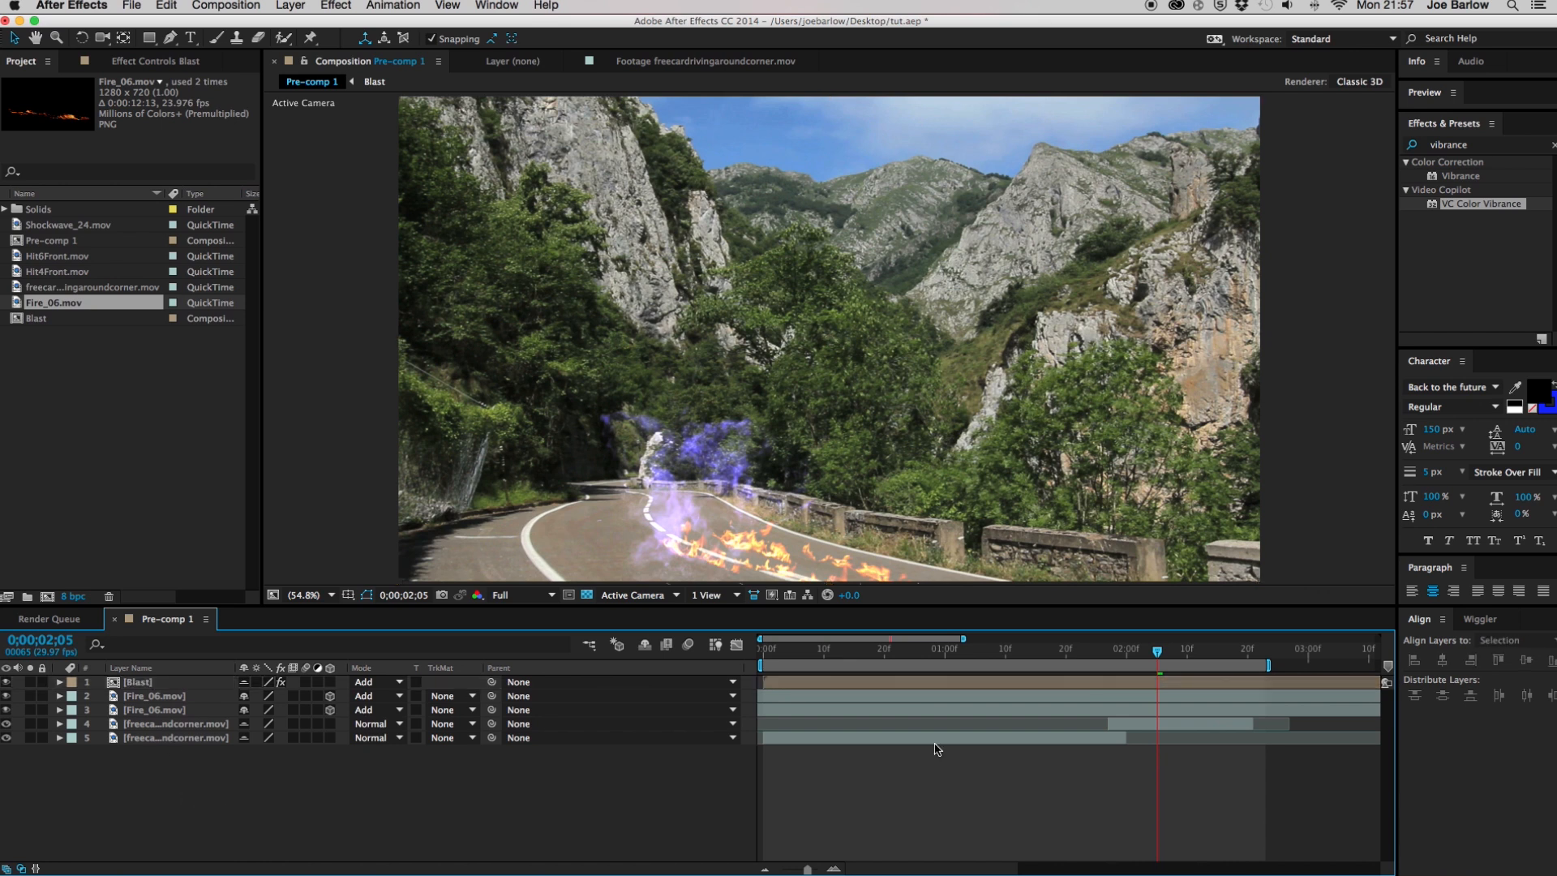
Split both Fire_06.mov layers at 0;00;02;00 and delete the parts before that time
{"action": "left_click", "coordinate": [1099, 654]}
{"action": "left_click_drag", "start_coordinate": [1099, 654], "coordinate": [1121, 657]}
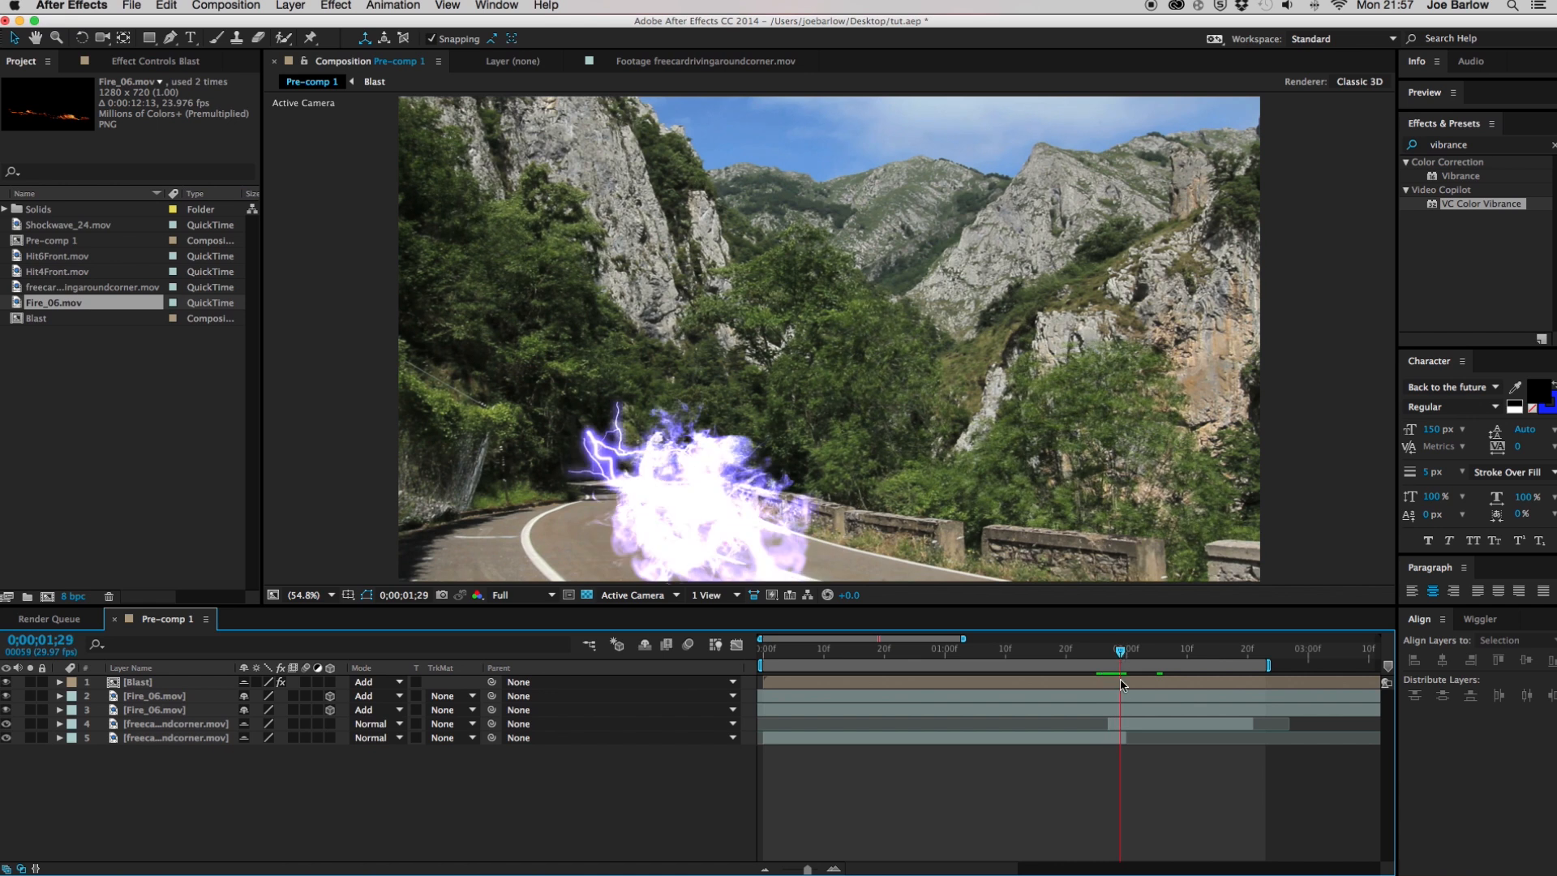
{"action": "left_click", "coordinate": [1121, 696]}
{"action": "left_click", "coordinate": [1121, 710], "text": "shift"}
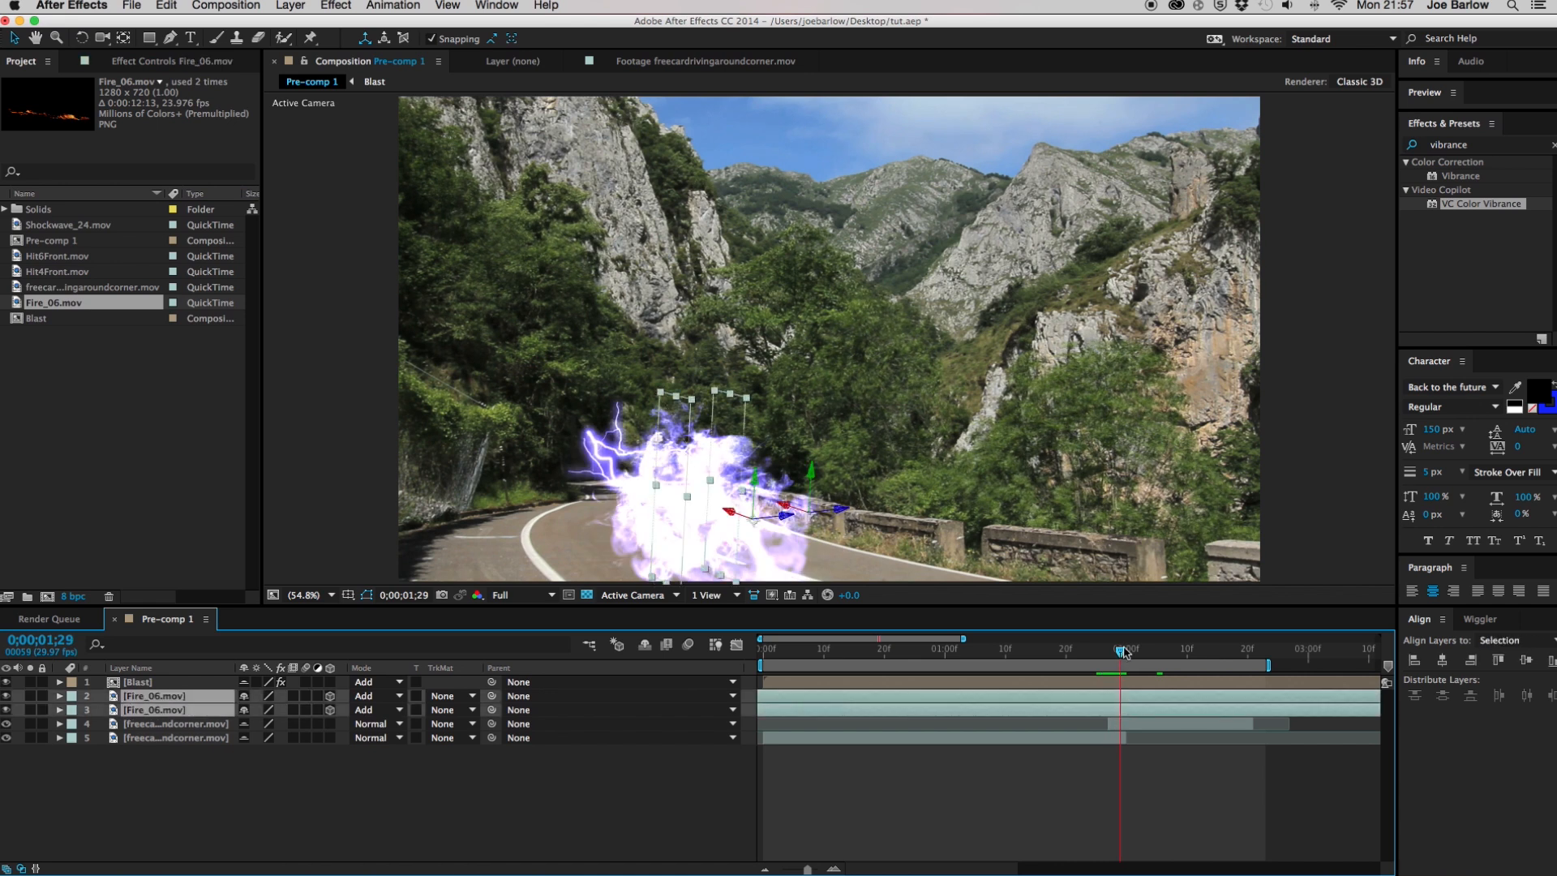
{"action": "left_click_drag", "start_coordinate": [1124, 652], "coordinate": [1132, 654]}
{"action": "key", "text": "super+shift+d"}
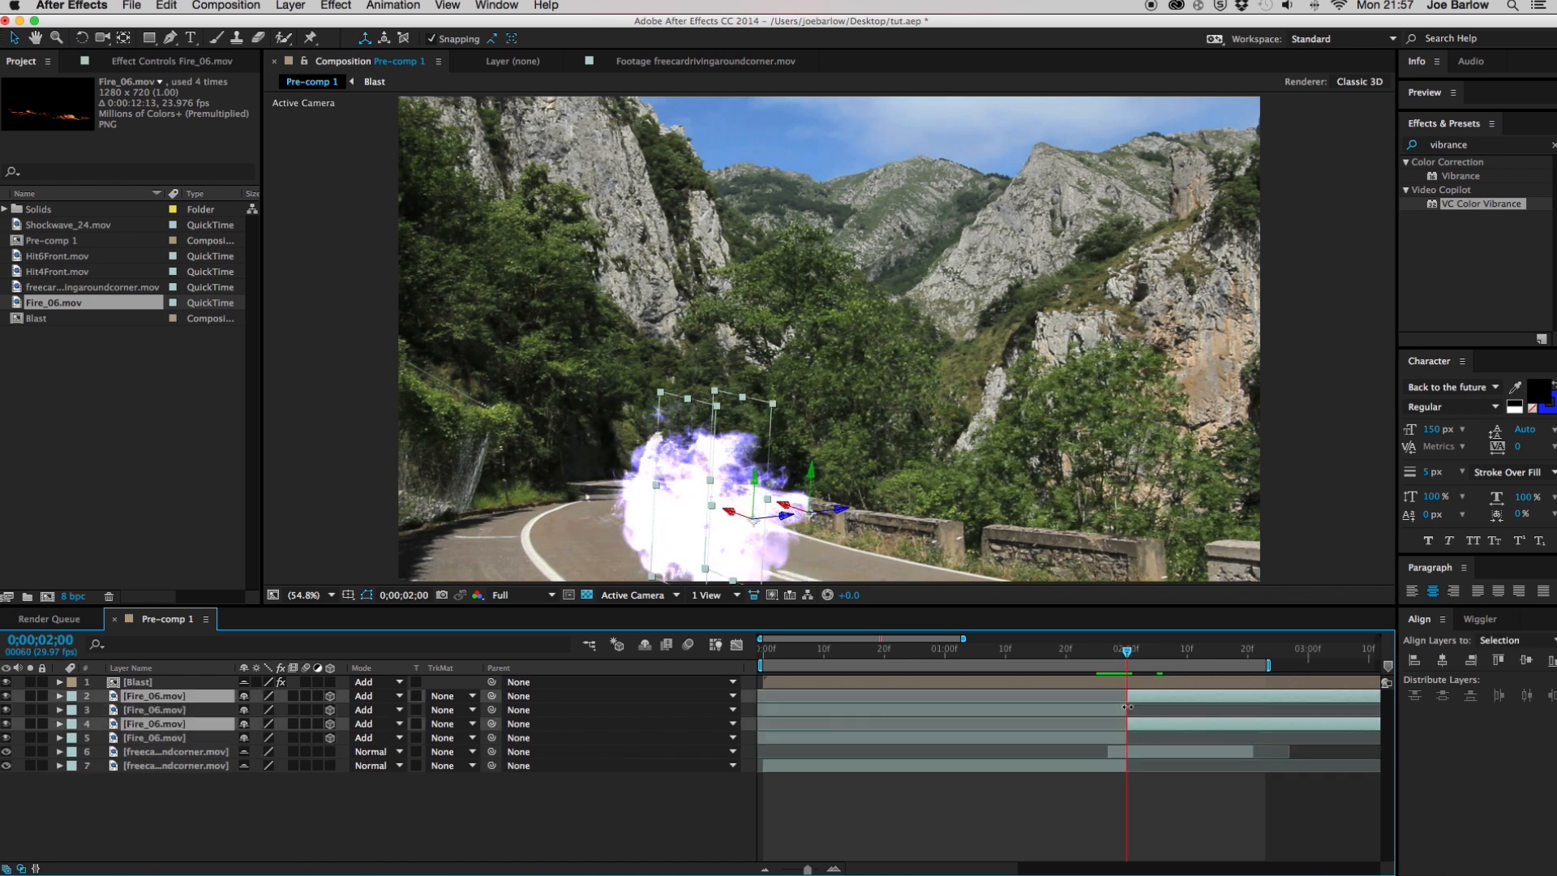
{"action": "left_click", "coordinate": [1117, 737]}
{"action": "left_click", "coordinate": [1117, 710]}
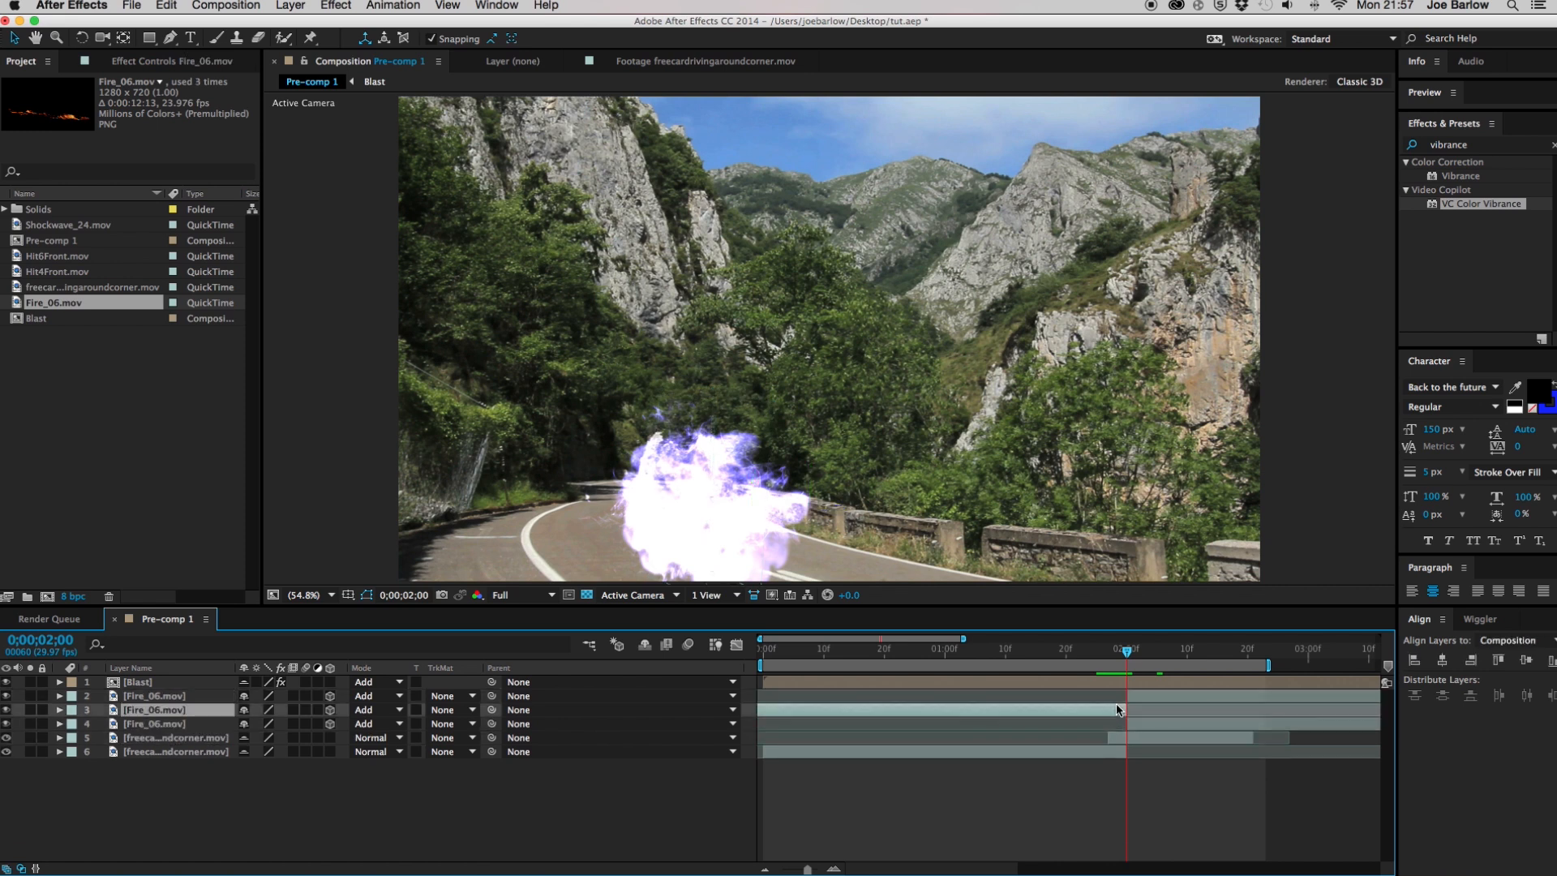
{"action": "key", "text": "Delete"}
Preview the composition and pull the work area's end back to about 0;00;02;20
{"action": "key", "text": "space"}
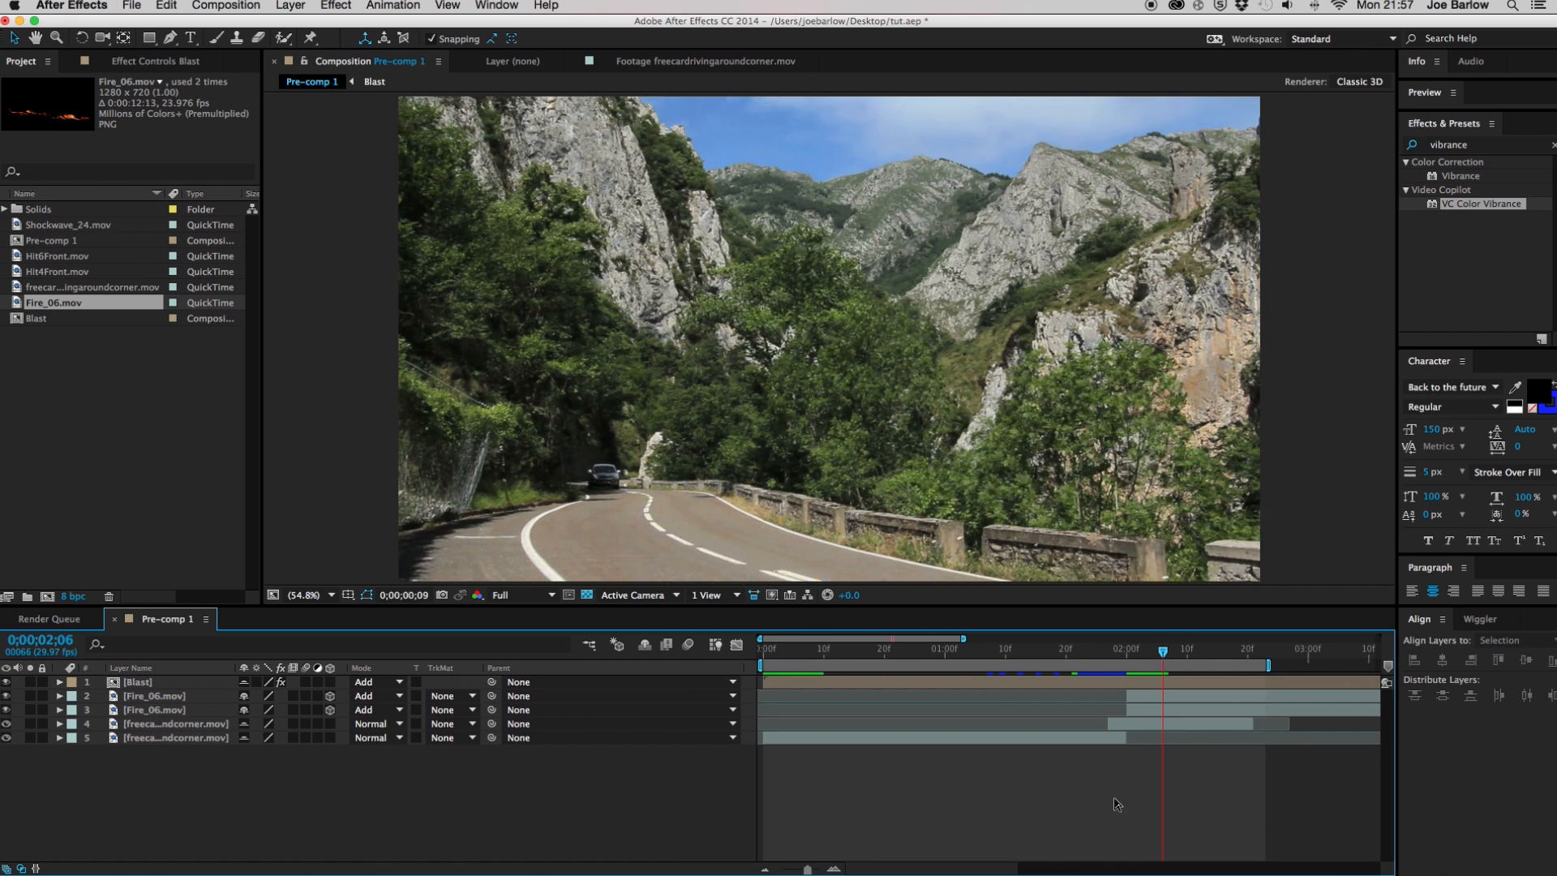
{"action": "left_click_drag", "start_coordinate": [1268, 665], "coordinate": [1252, 674]}
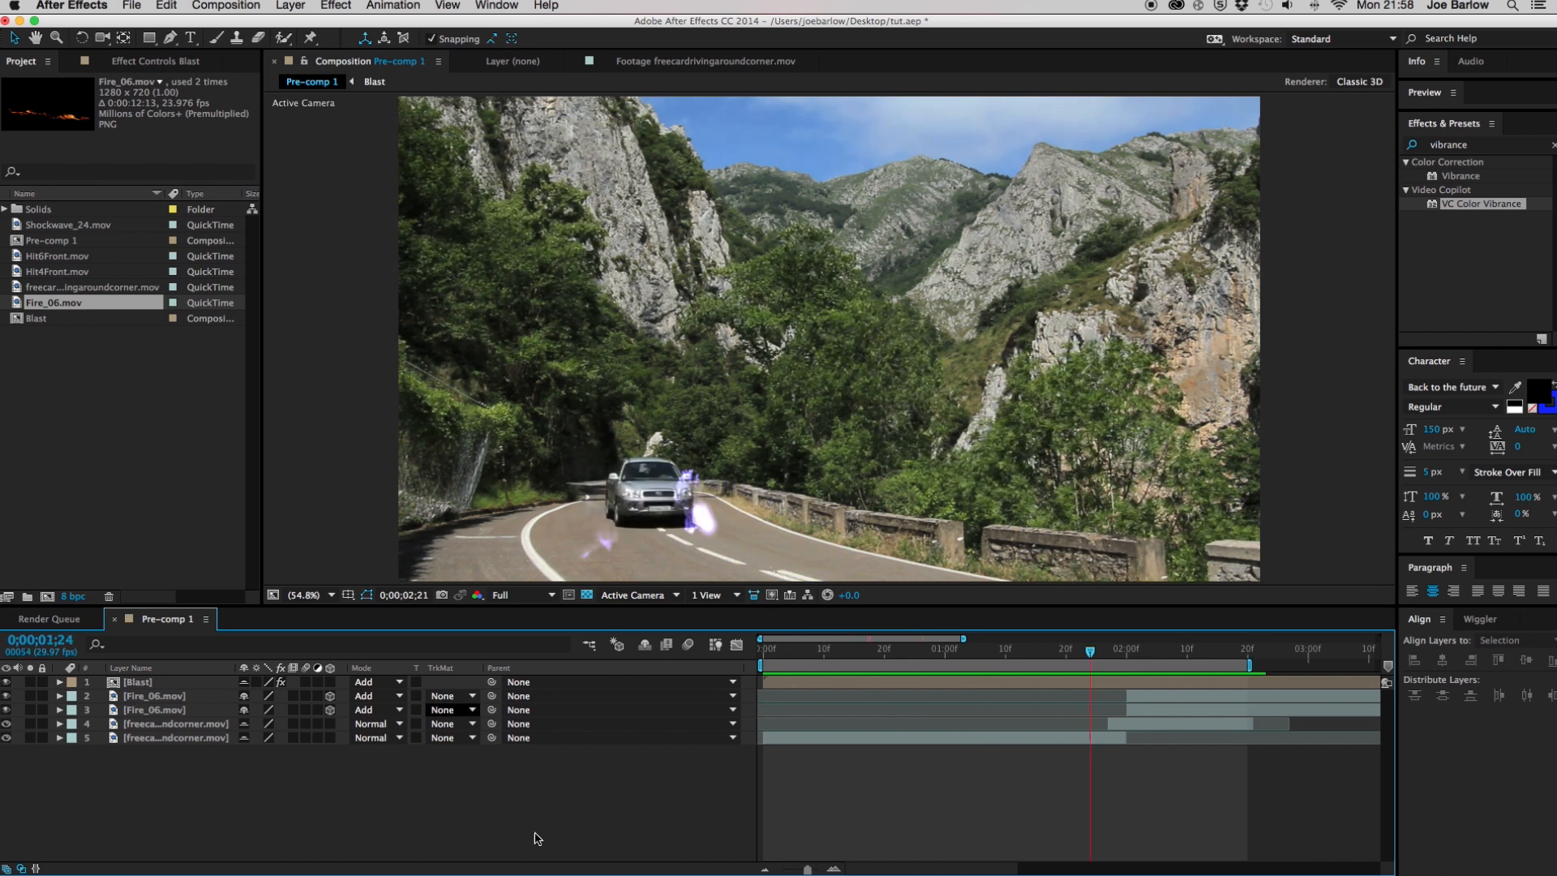
Copy a Black Solid 1 lightning layer from the Blast composition to the top of Pre-comp 1, and save the project
{"action": "left_click", "coordinate": [170, 686]}
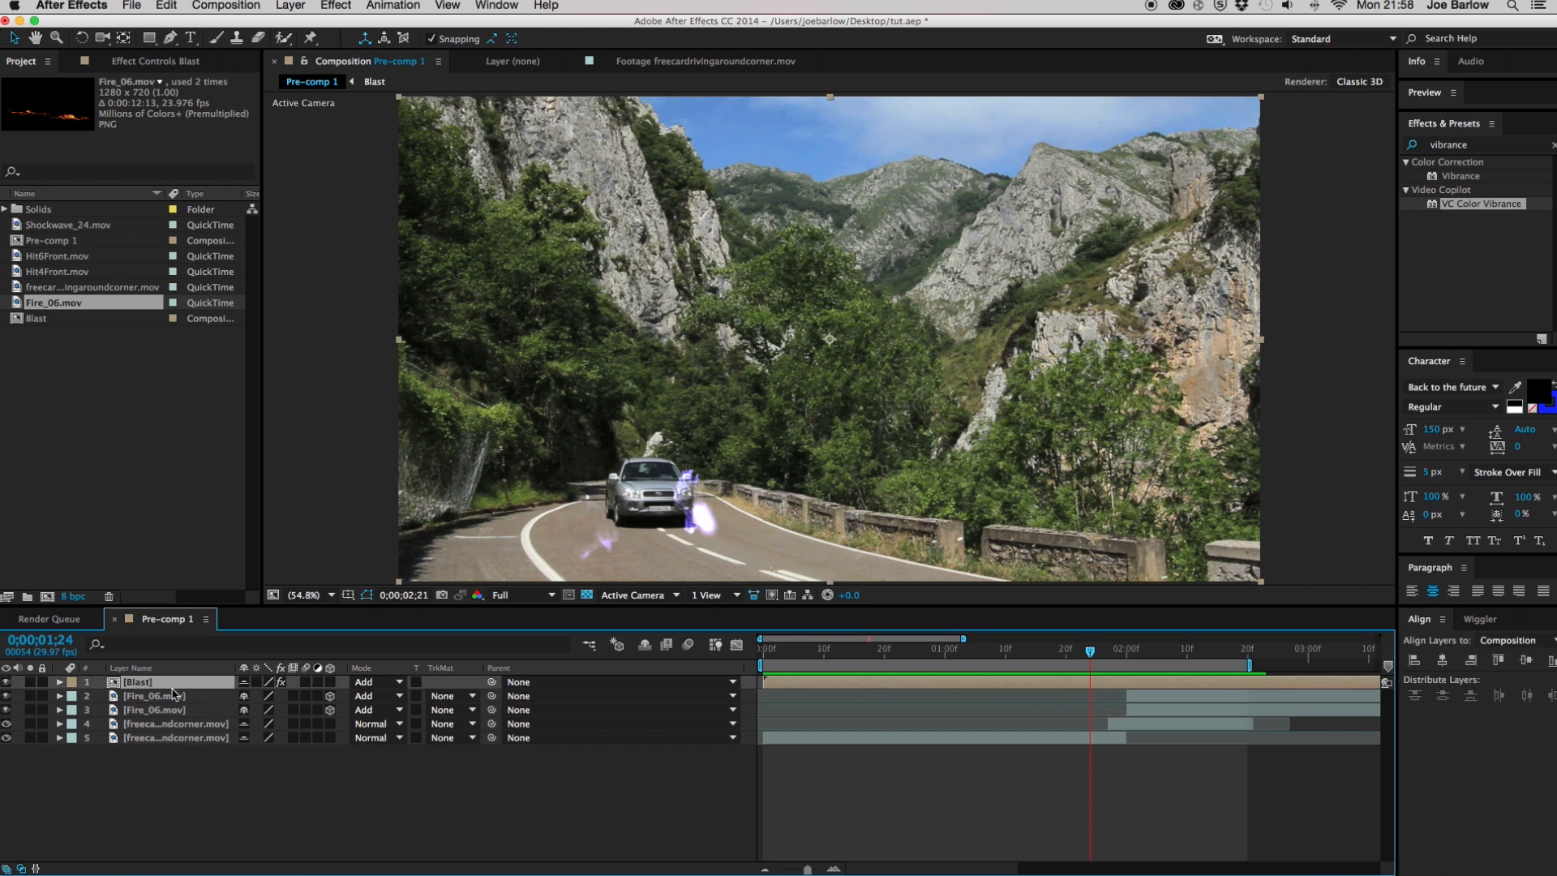
{"action": "double_click", "coordinate": [173, 687]}
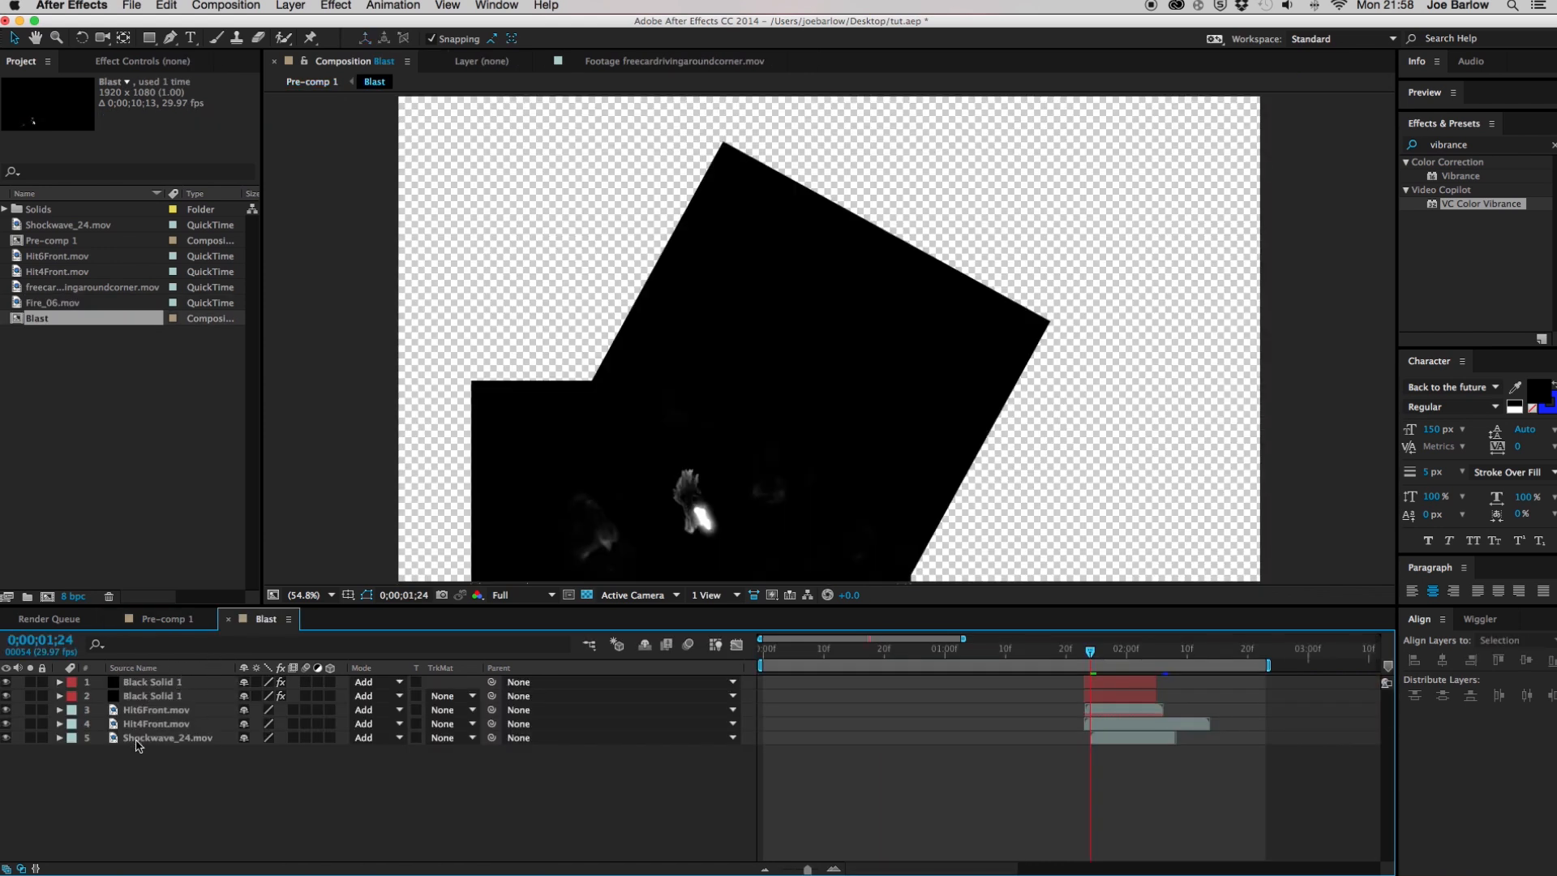
{"action": "left_click", "coordinate": [145, 697]}
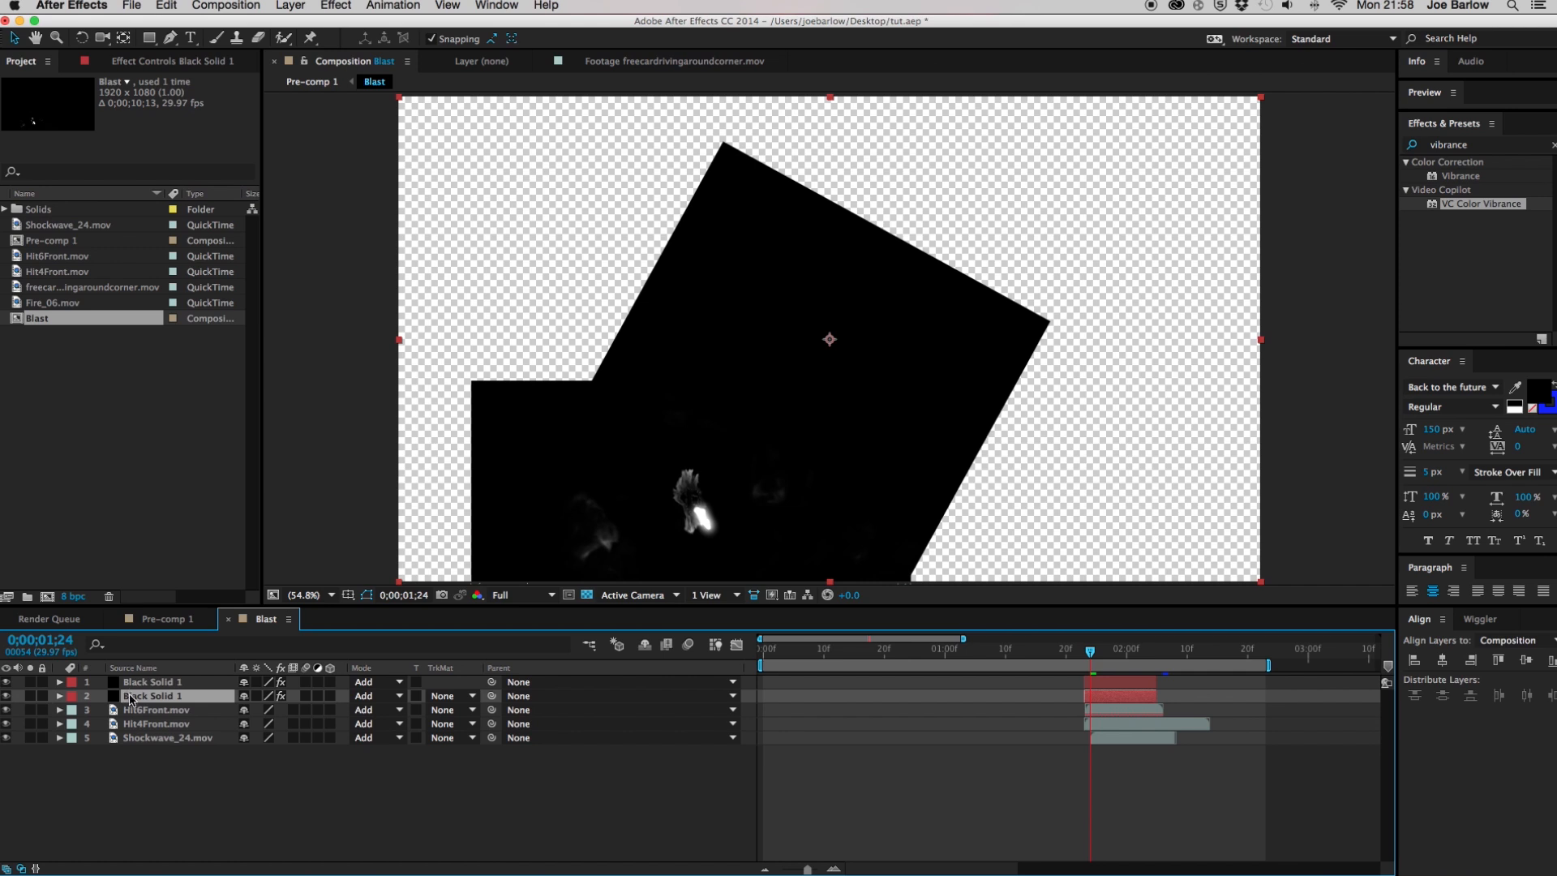
{"action": "left_click", "coordinate": [171, 621]}
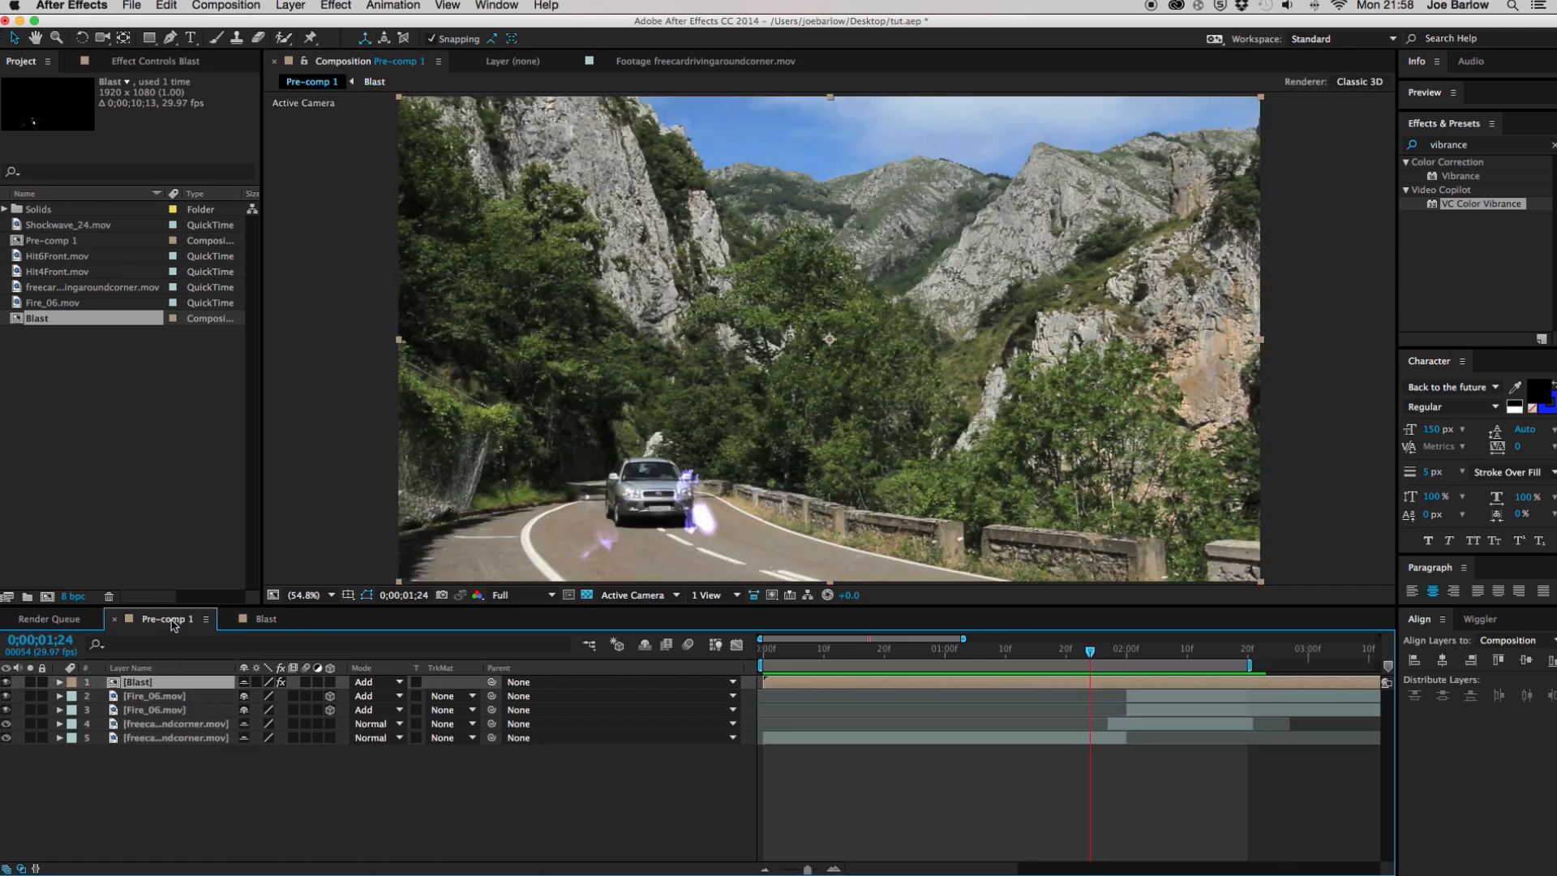
{"action": "key", "text": "super+v"}
{"action": "key", "text": "super+s"}
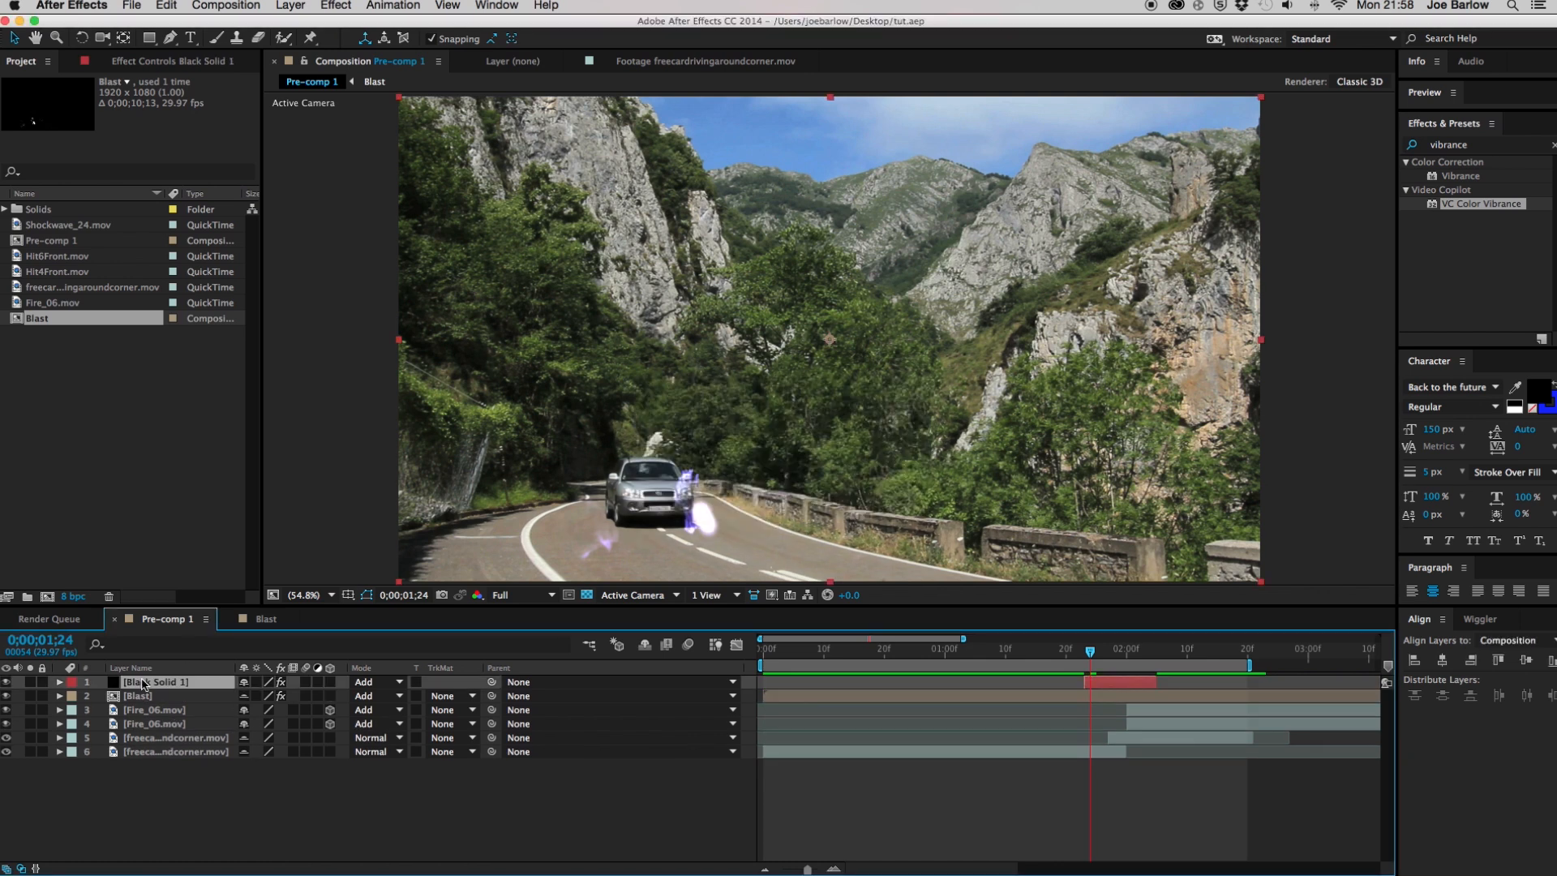
Go to 0;00;01;23 and show the Advanced Lightning settings of the pasted Black Solid 1 layer
{"action": "mouse_move", "coordinate": [1092, 651]}
{"action": "left_mouse_down"}
{"action": "mouse_move", "coordinate": [1116, 654]}
{"action": "mouse_move", "coordinate": [1077, 652]}
{"action": "left_mouse_up"}
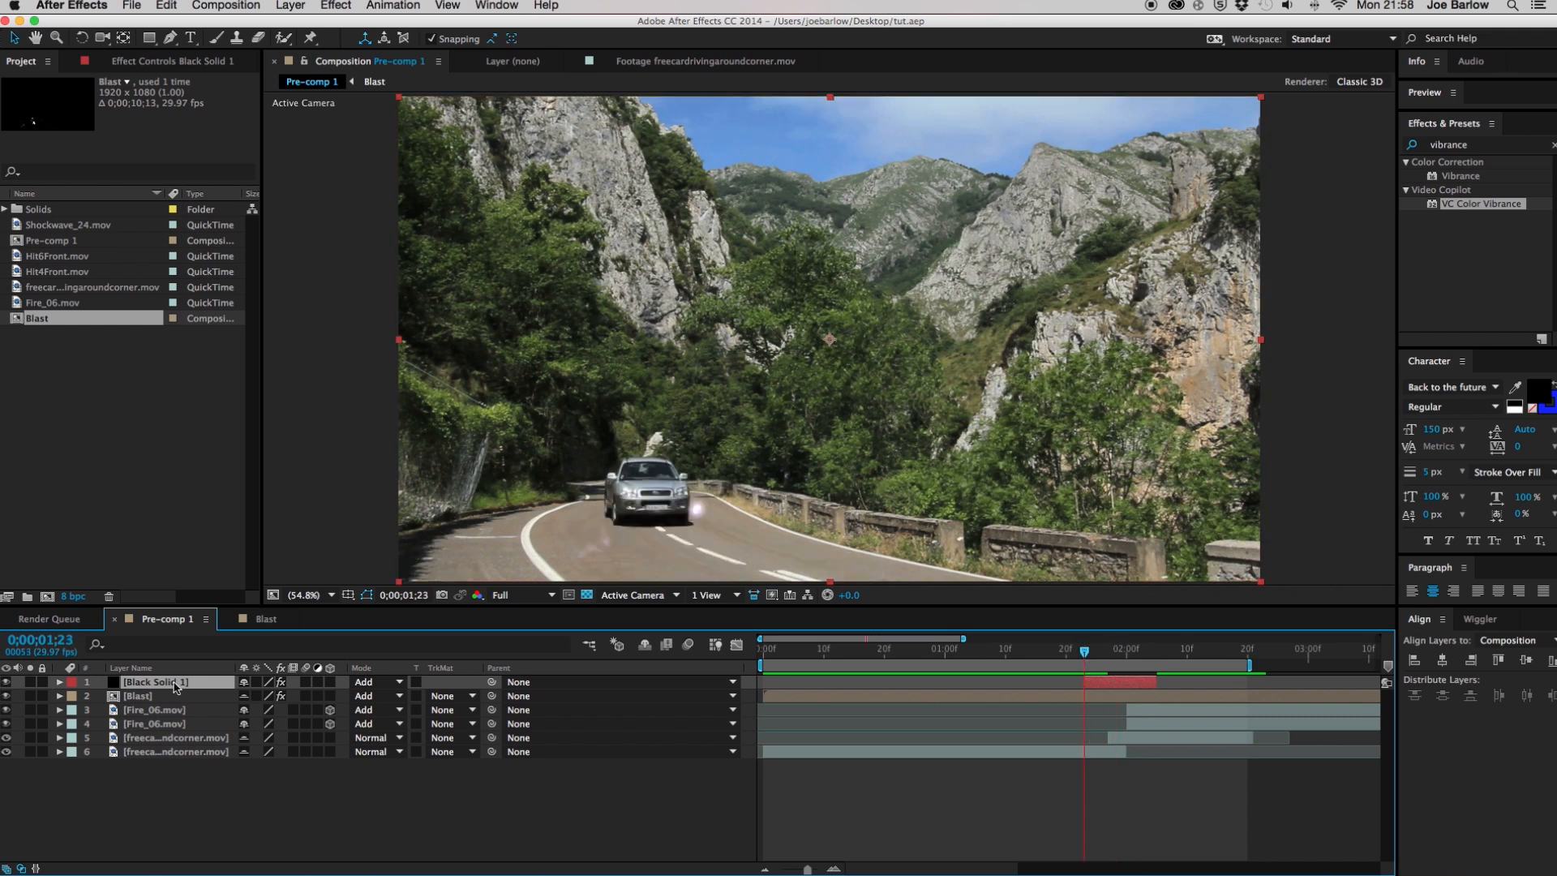
{"action": "left_click", "coordinate": [121, 63]}
{"action": "left_click", "coordinate": [110, 98]}
{"action": "left_click", "coordinate": [149, 137]}
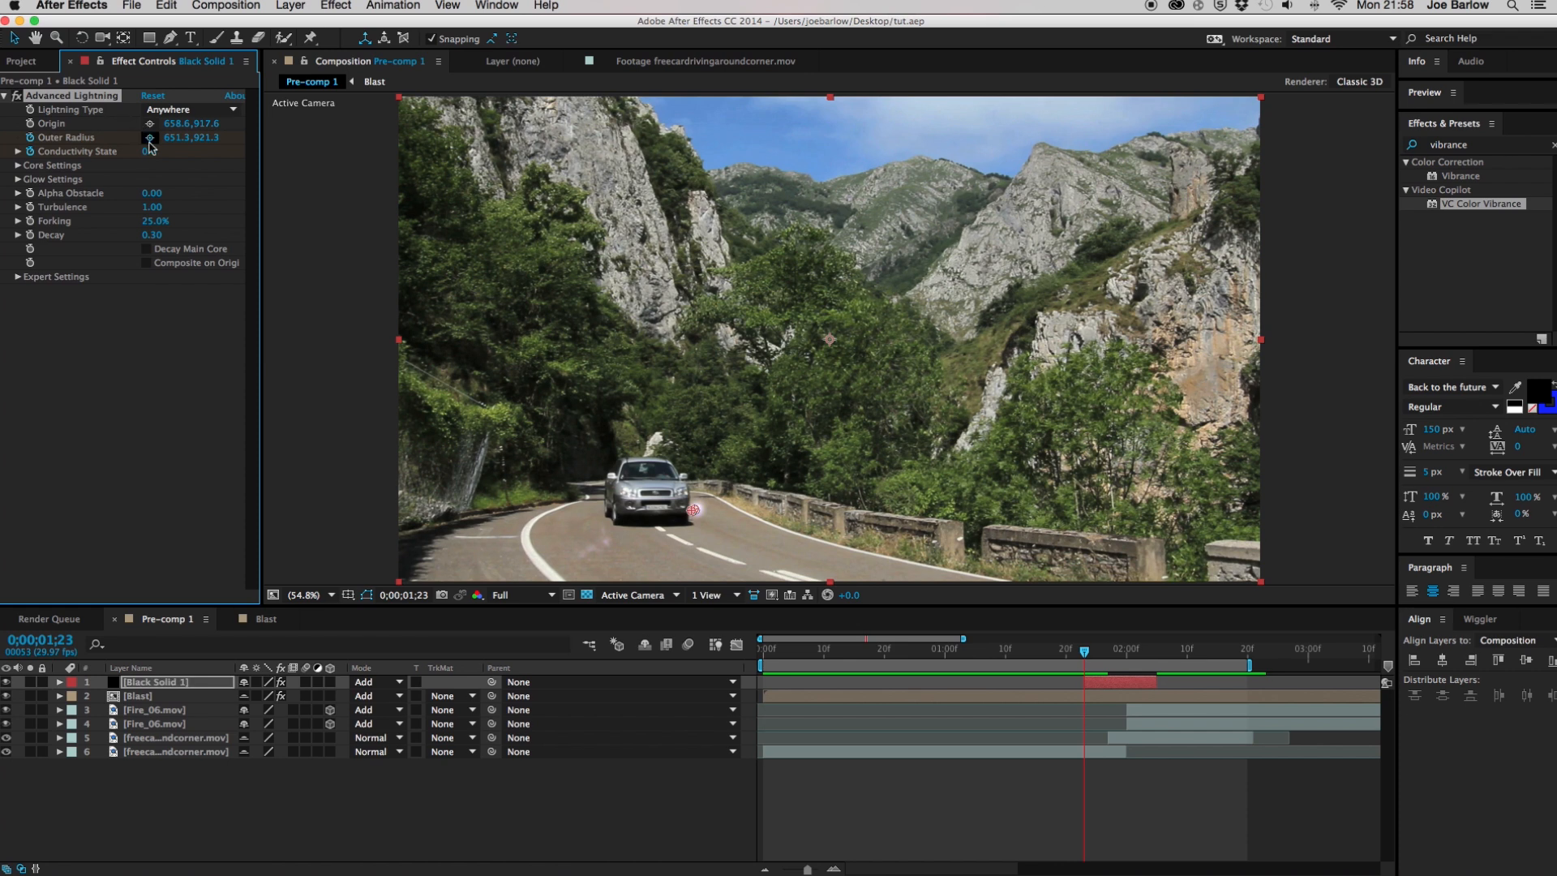
{"action": "left_click", "coordinate": [363, 288]}
{"action": "left_click", "coordinate": [187, 110]}
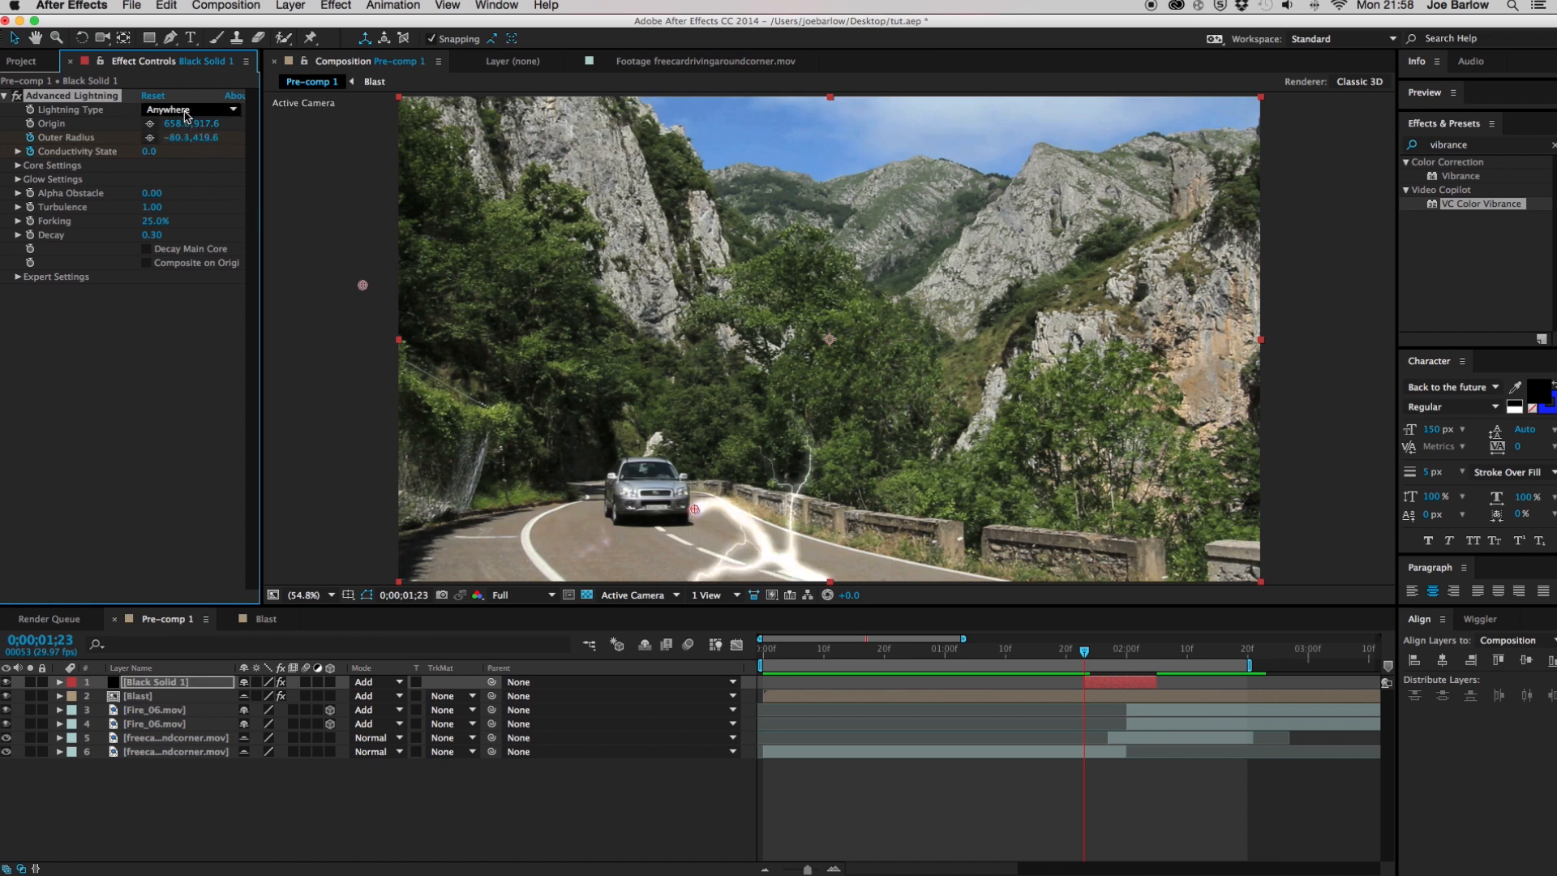
{"action": "left_click", "coordinate": [158, 96]}
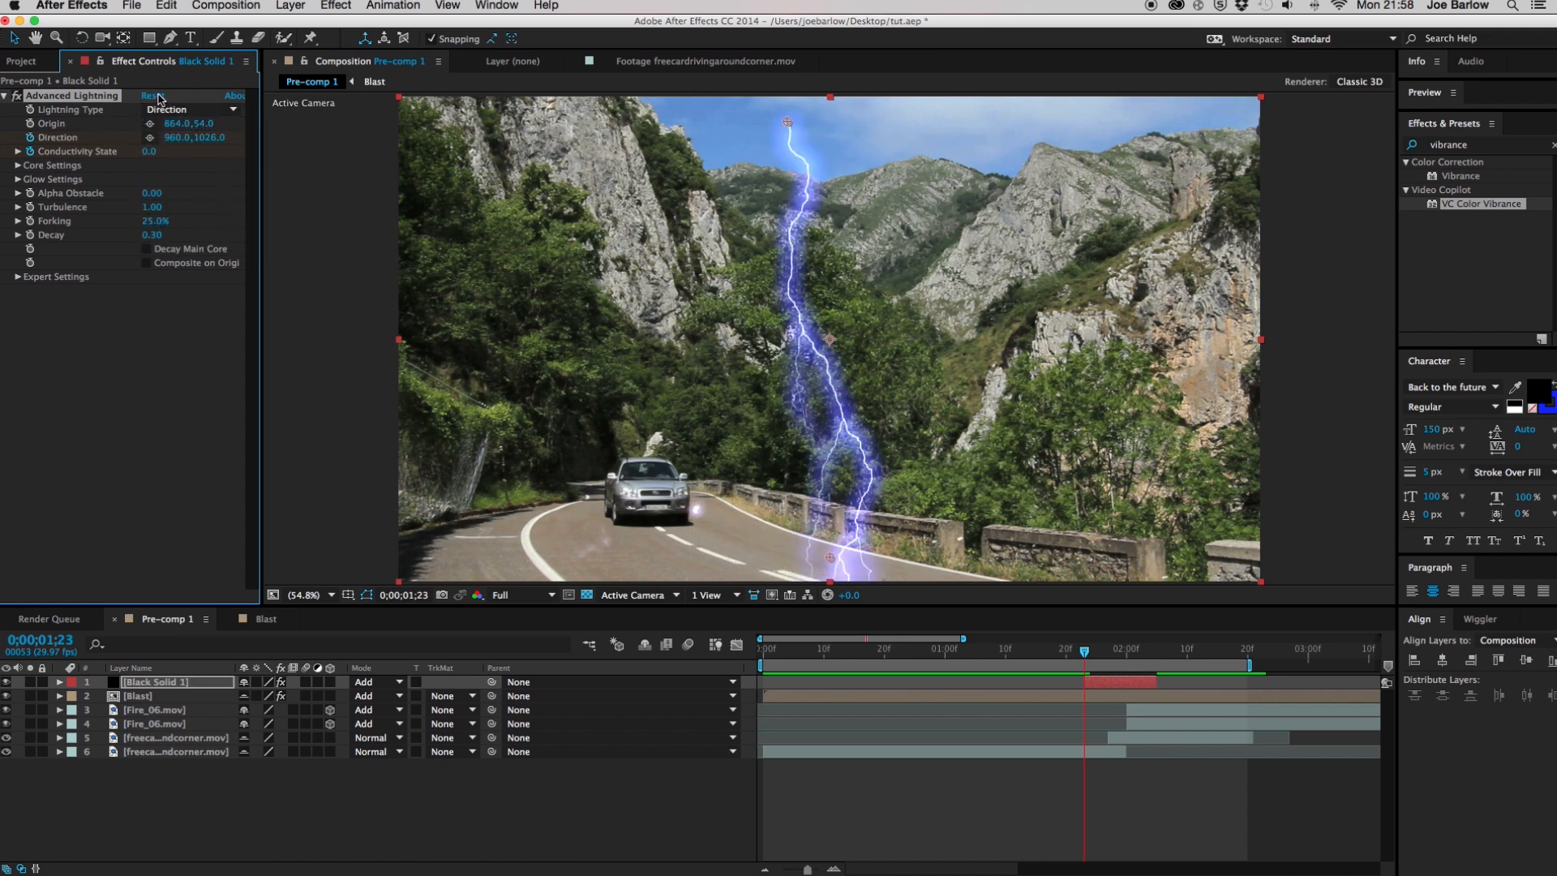
{"action": "key", "text": "super+z"}
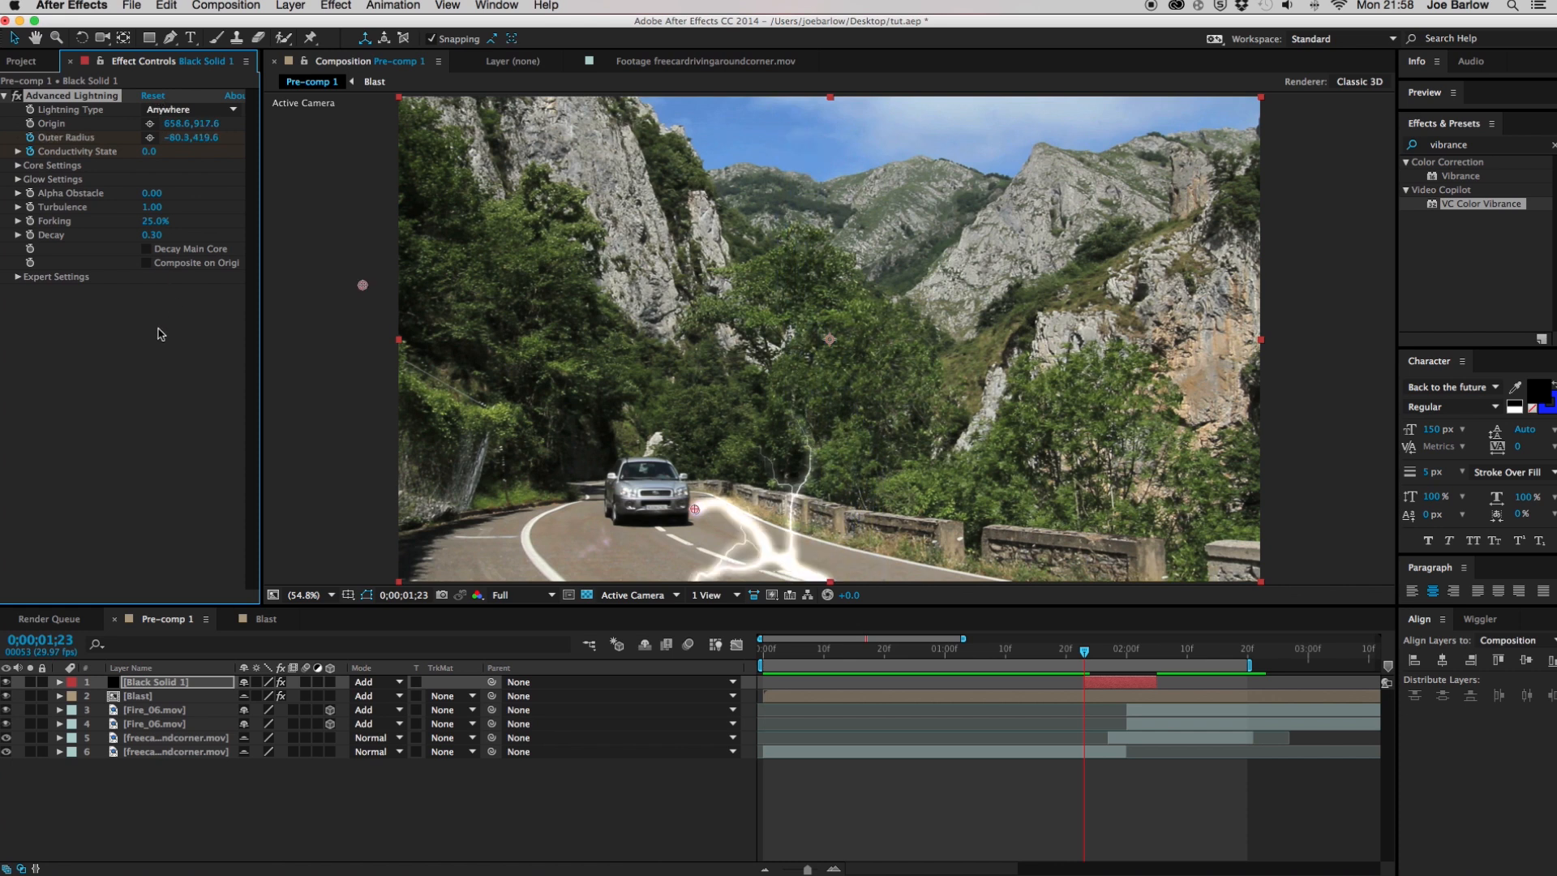
{"action": "key", "text": "super+z"}
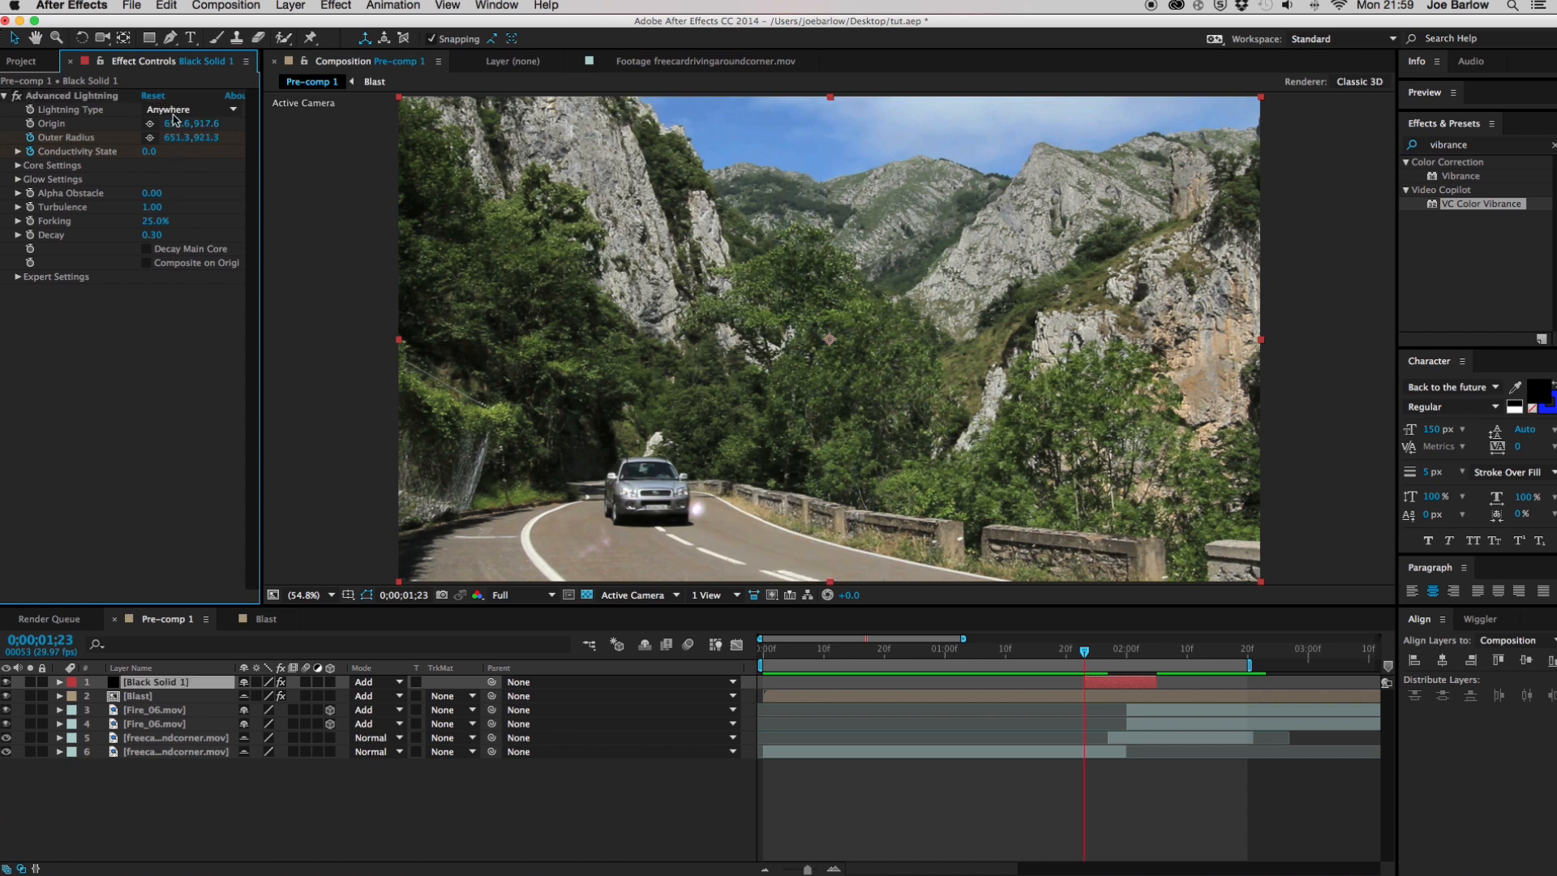
Set the Lightning Type to Strike, placing its Direction point on the car's roof and its Origin in the air above
{"action": "left_click", "coordinate": [174, 111]}
{"action": "left_click", "coordinate": [175, 142]}
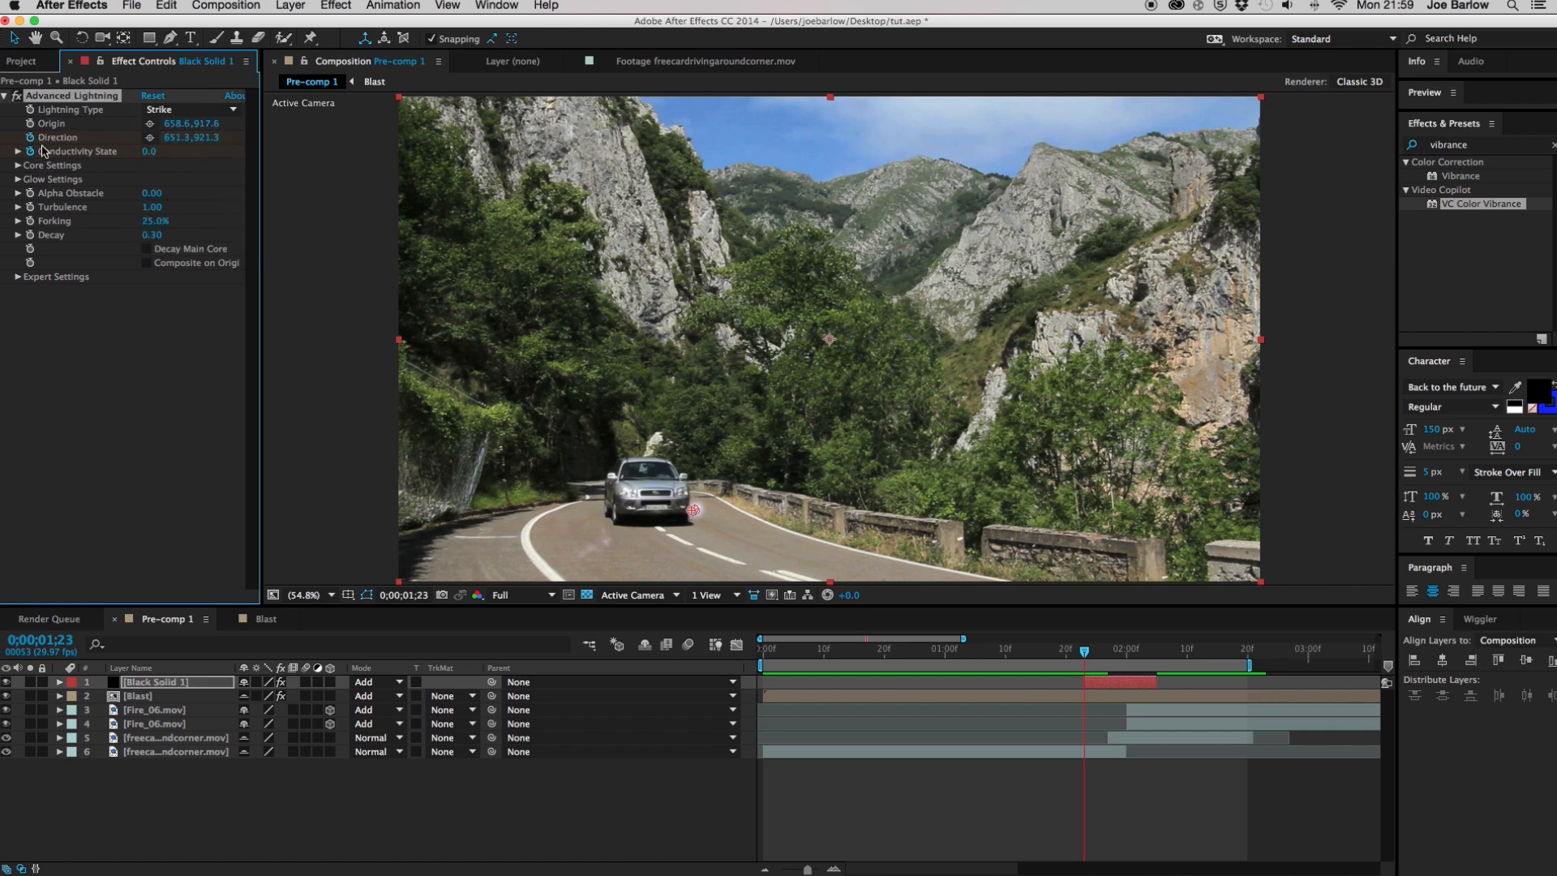
{"action": "left_click", "coordinate": [150, 137]}
{"action": "left_click", "coordinate": [631, 459]}
{"action": "mouse_move", "coordinate": [693, 508]}
{"action": "left_mouse_down"}
{"action": "mouse_move", "coordinate": [678, 394]}
{"action": "mouse_move", "coordinate": [651, 382]}
{"action": "left_mouse_up"}
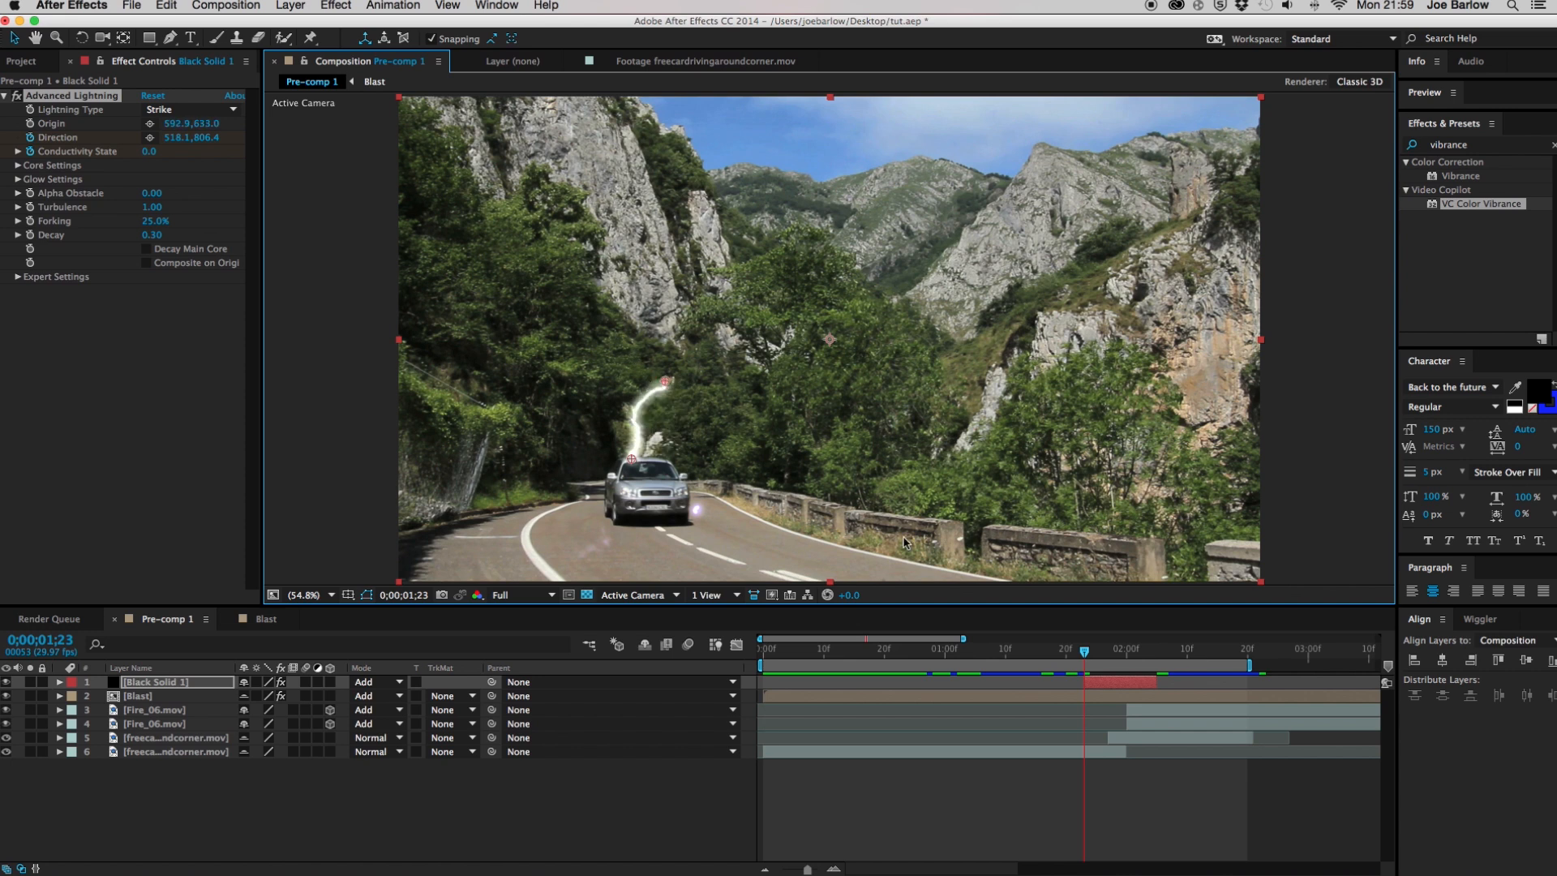
At 0;00;01;25, raise the lightning's Origin to about 629.4, 556.4 above the car
{"action": "key", "text": "Page_Down"}
{"action": "key", "text": "Page_Down"}
{"action": "key", "text": "Page_Up"}
{"action": "key", "text": "Page_Down"}
{"action": "left_click_drag", "start_coordinate": [667, 383], "coordinate": [681, 347]}
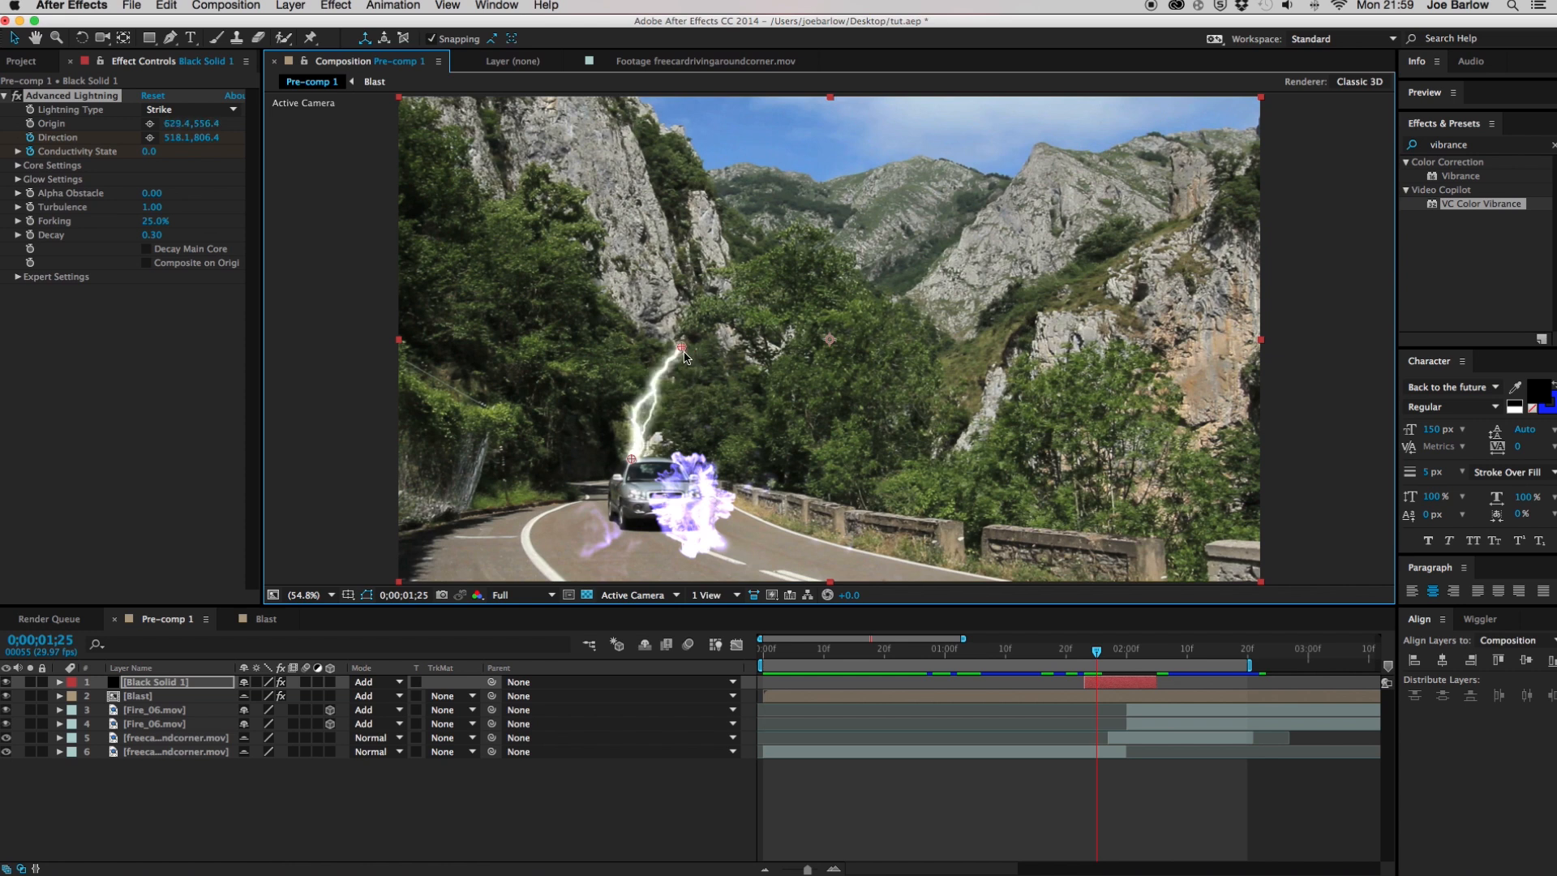
Clear the Conductivity State, Origin and Direction keyframes, with Origin at about 645.8, 914.0 and Direction at about 665.9, 924.8 in the blast
{"action": "left_click", "coordinate": [29, 150]}
{"action": "left_click", "coordinate": [29, 123]}
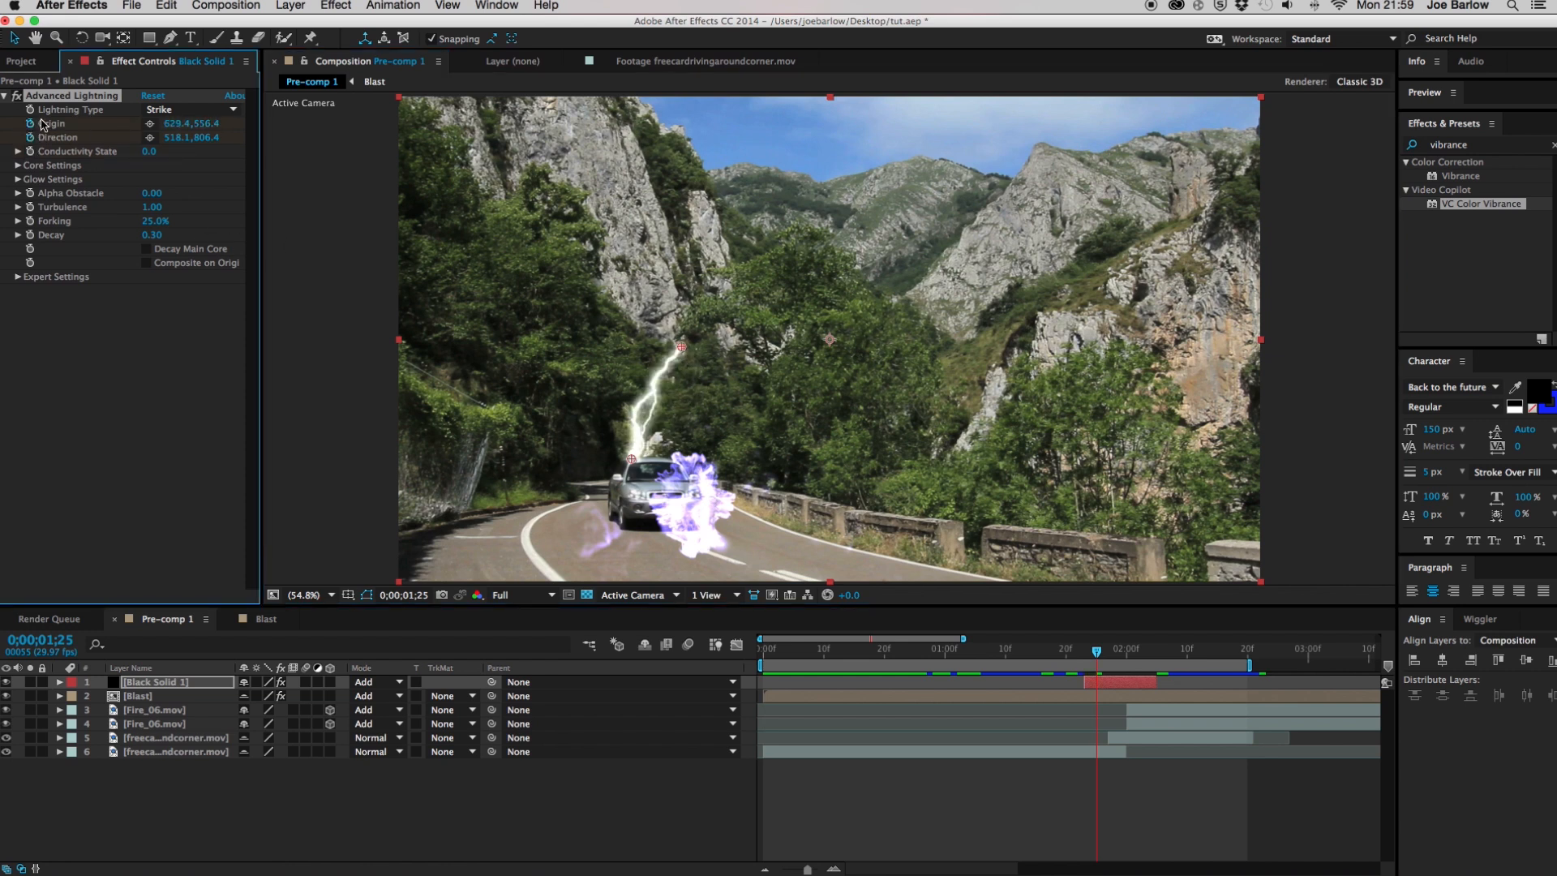
{"action": "left_click", "coordinate": [149, 123]}
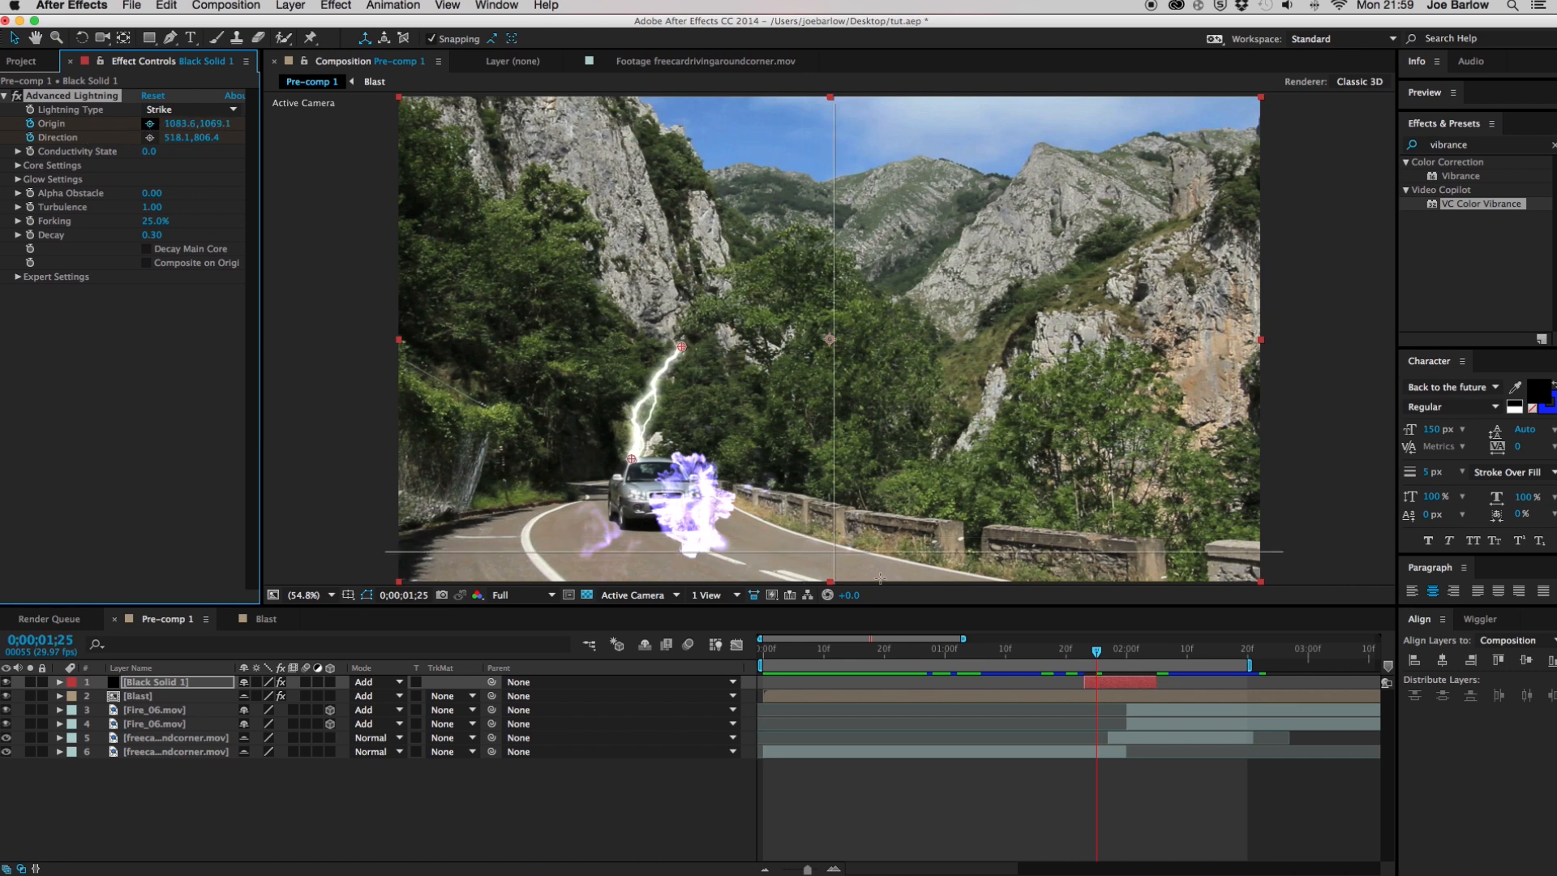
{"action": "left_click", "coordinate": [691, 507]}
{"action": "left_click_drag", "start_coordinate": [631, 460], "coordinate": [687, 504]}
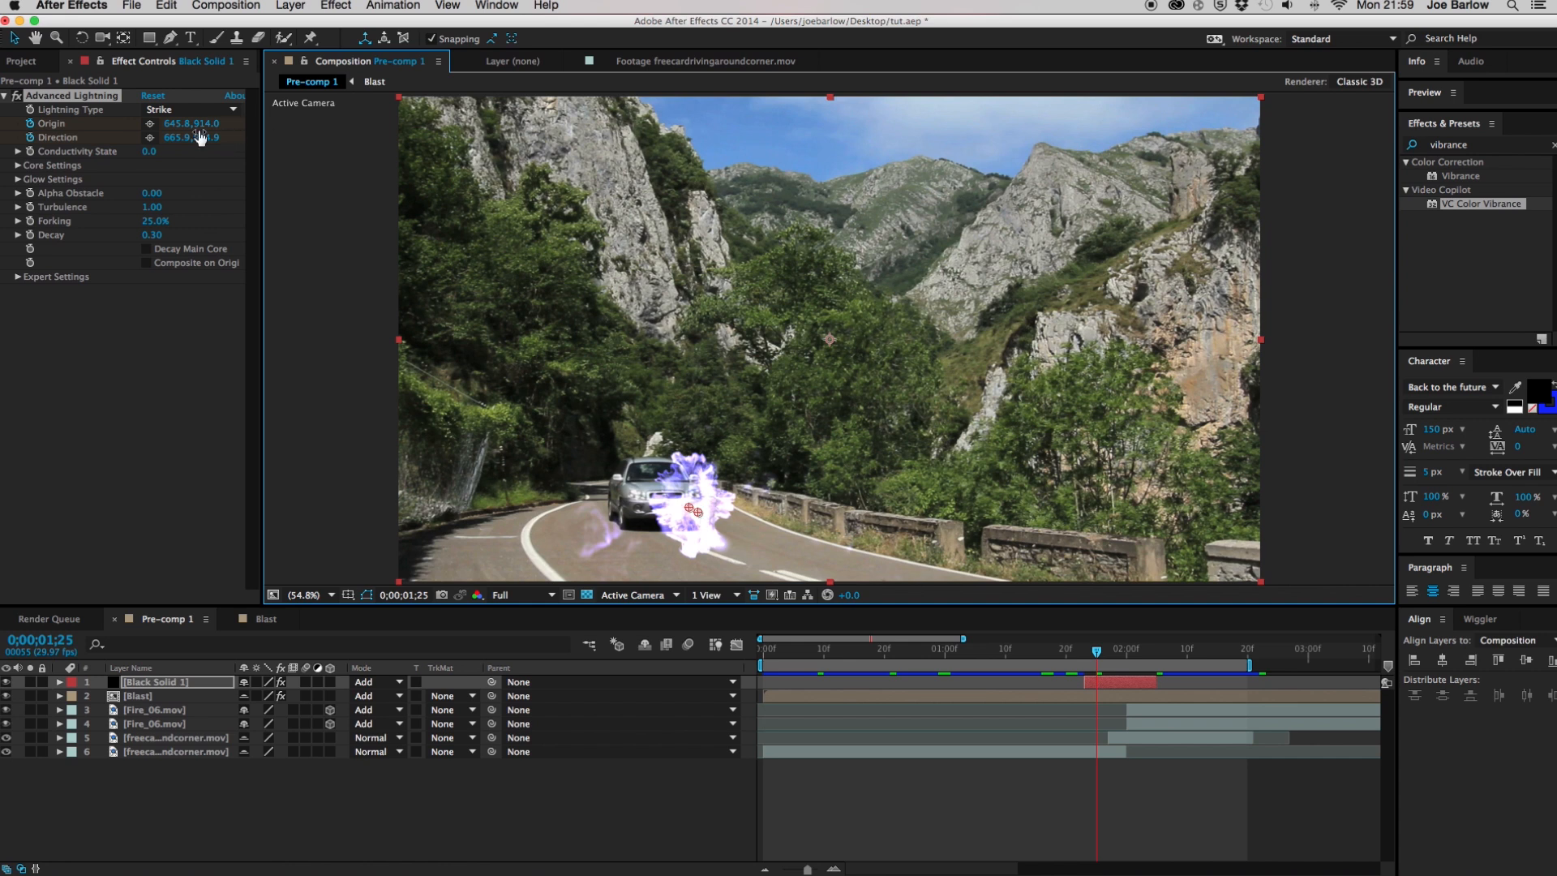
{"action": "left_click", "coordinate": [30, 126]}
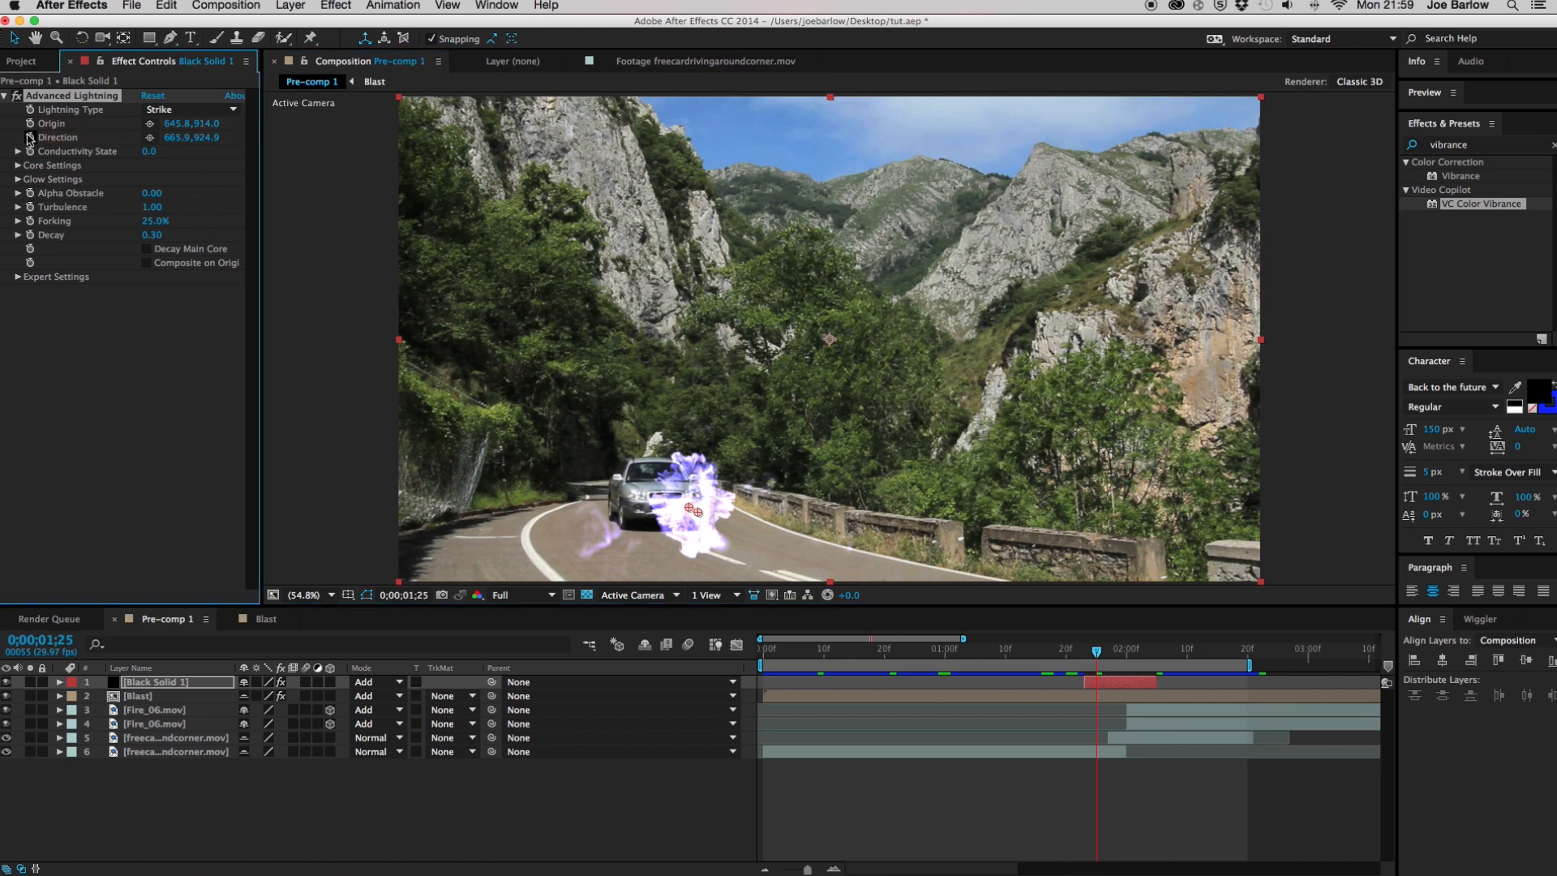
Slide the Black Solid 1 layer earlier to end at 0;00;01;25 and start keyframing its Origin and Direction
{"action": "left_click_drag", "start_coordinate": [1130, 695], "coordinate": [1076, 694]}
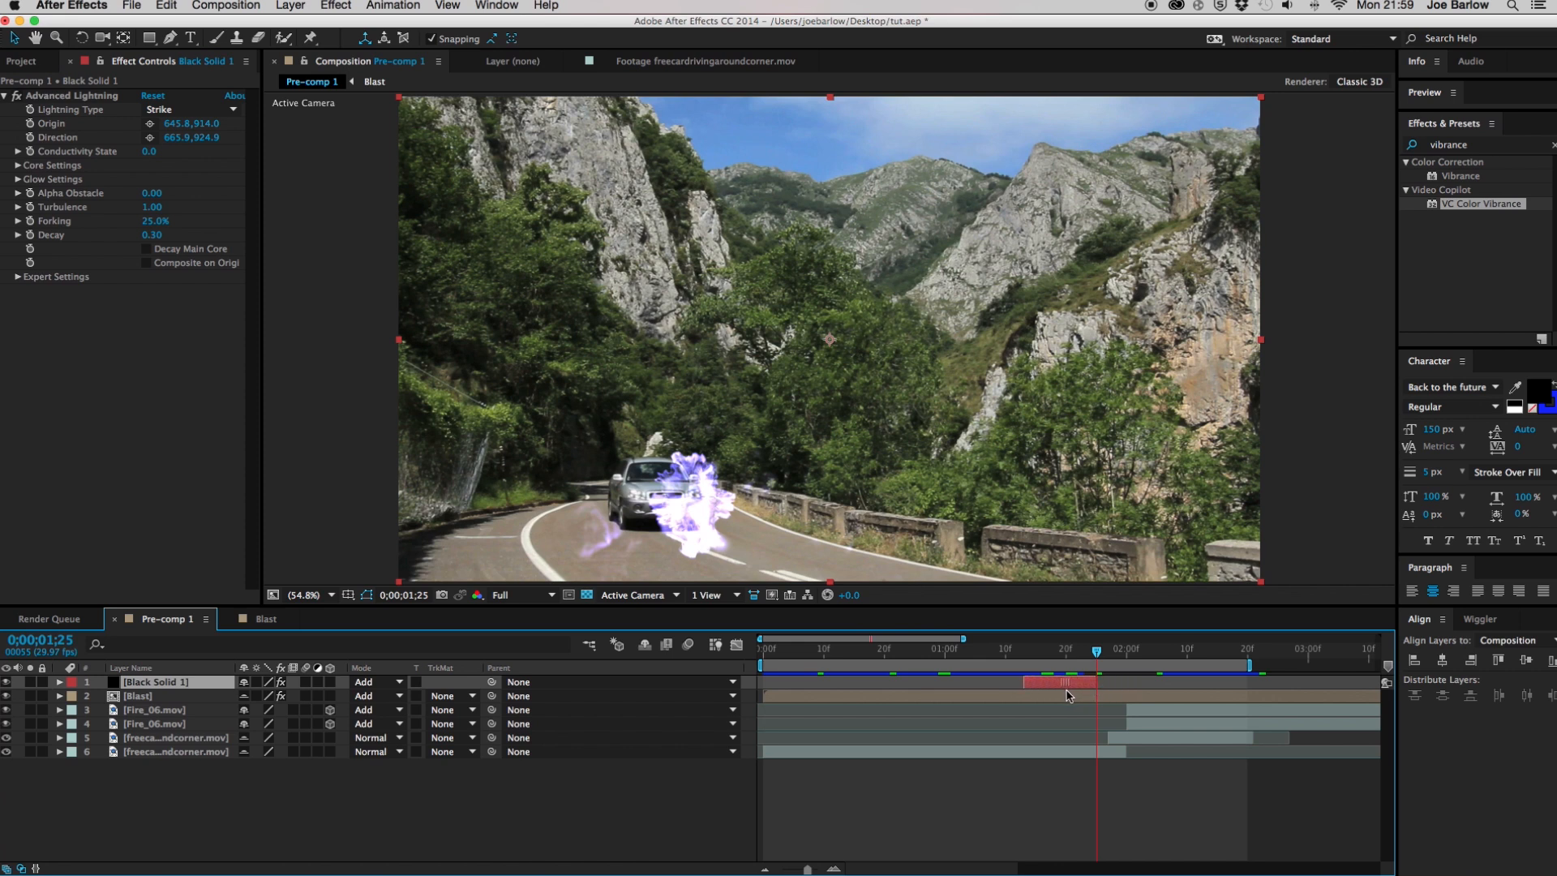
{"action": "left_click", "coordinate": [33, 137]}
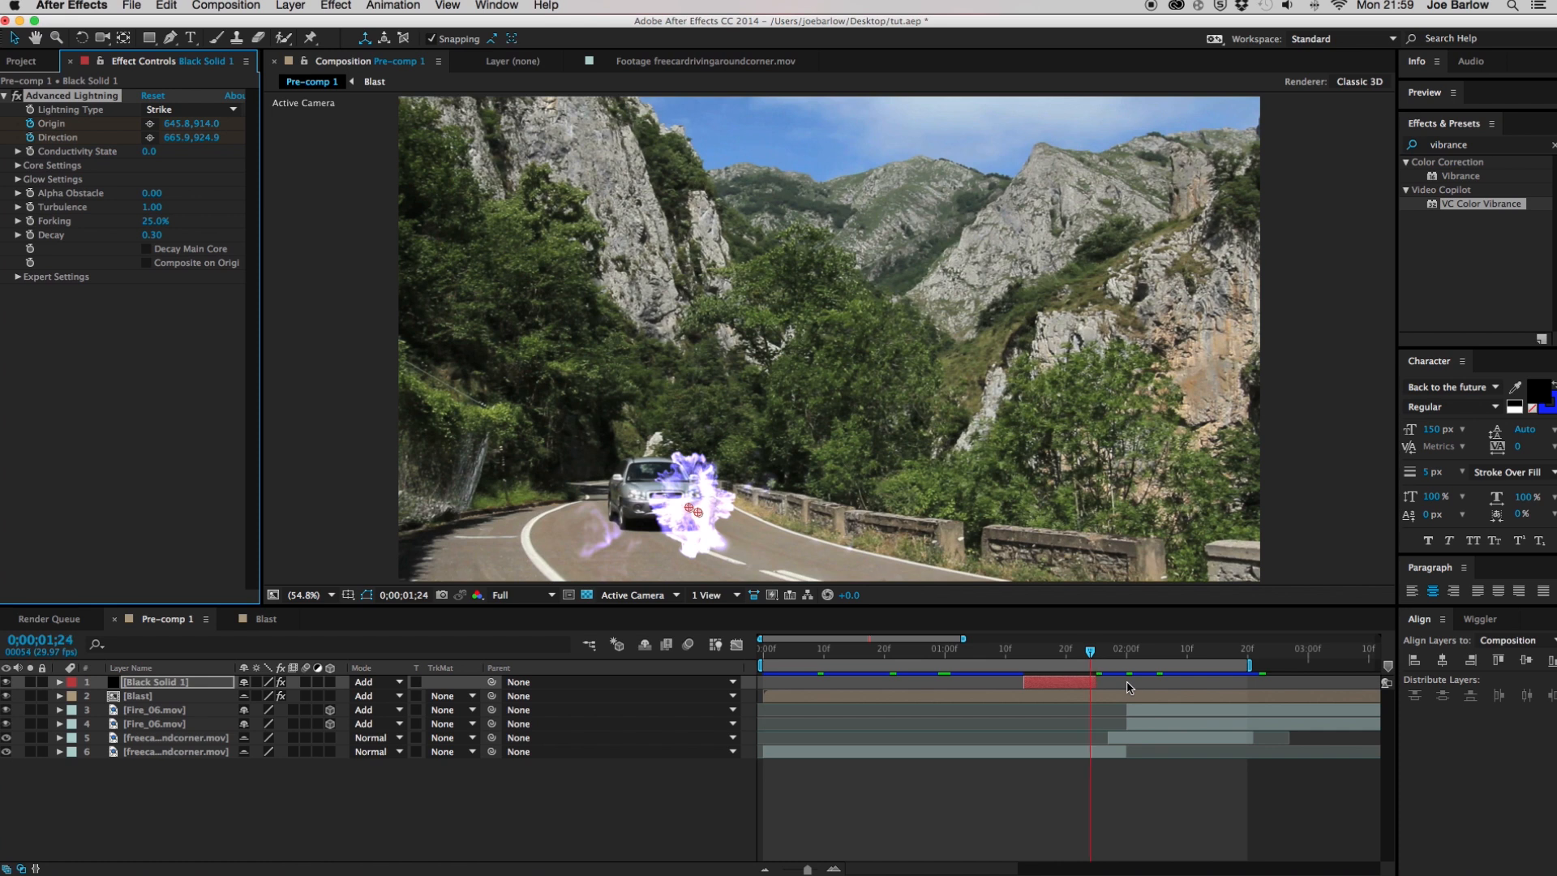
At 0;00;01;17, keyframe Origin at about 448.8, 844.7 and Direction at about 472.5, 862.9 by the front of the car
{"action": "key", "text": "Page_Up"}
{"action": "key", "text": "Page_Up"}
{"action": "key", "text": "Page_Up"}
{"action": "key", "text": "Page_Up"}
{"action": "key", "text": "Page_Up"}
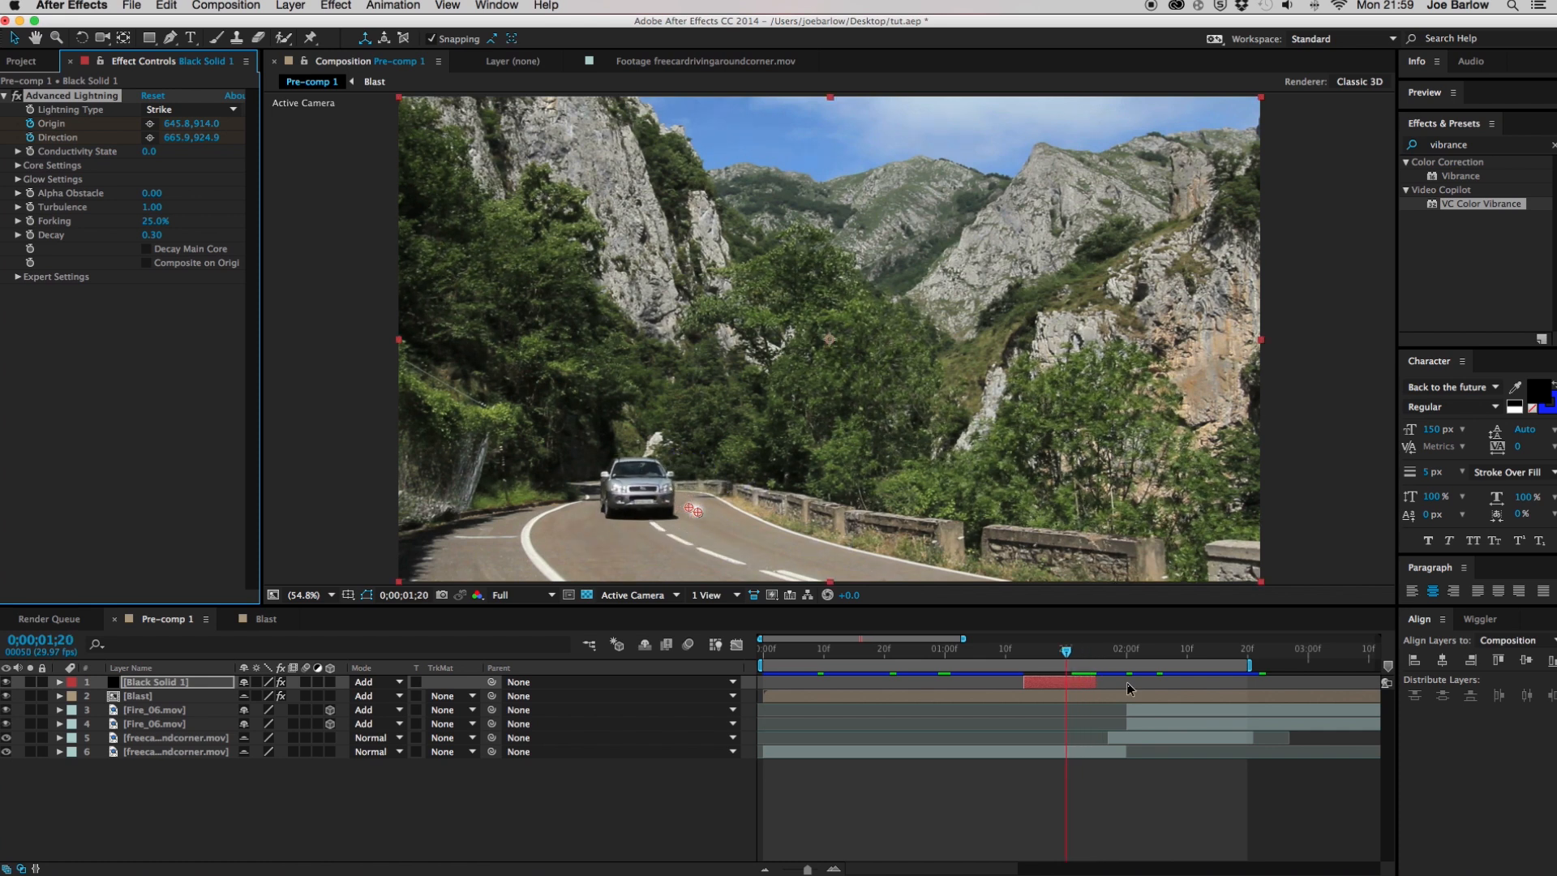
{"action": "key", "text": "Page_Up"}
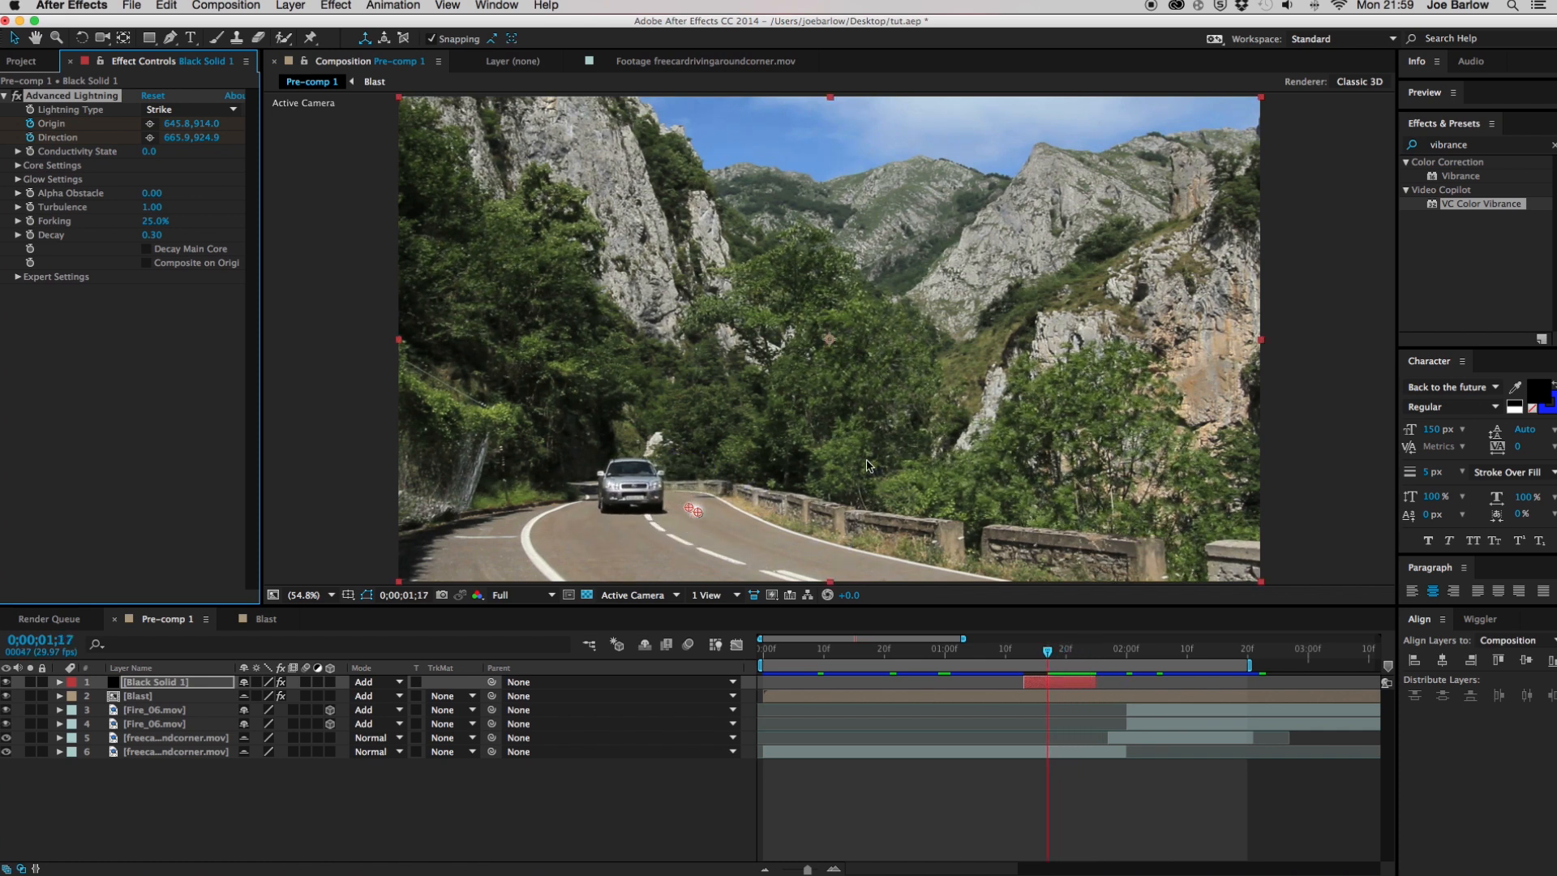
{"action": "left_click_drag", "start_coordinate": [690, 509], "coordinate": [601, 476]}
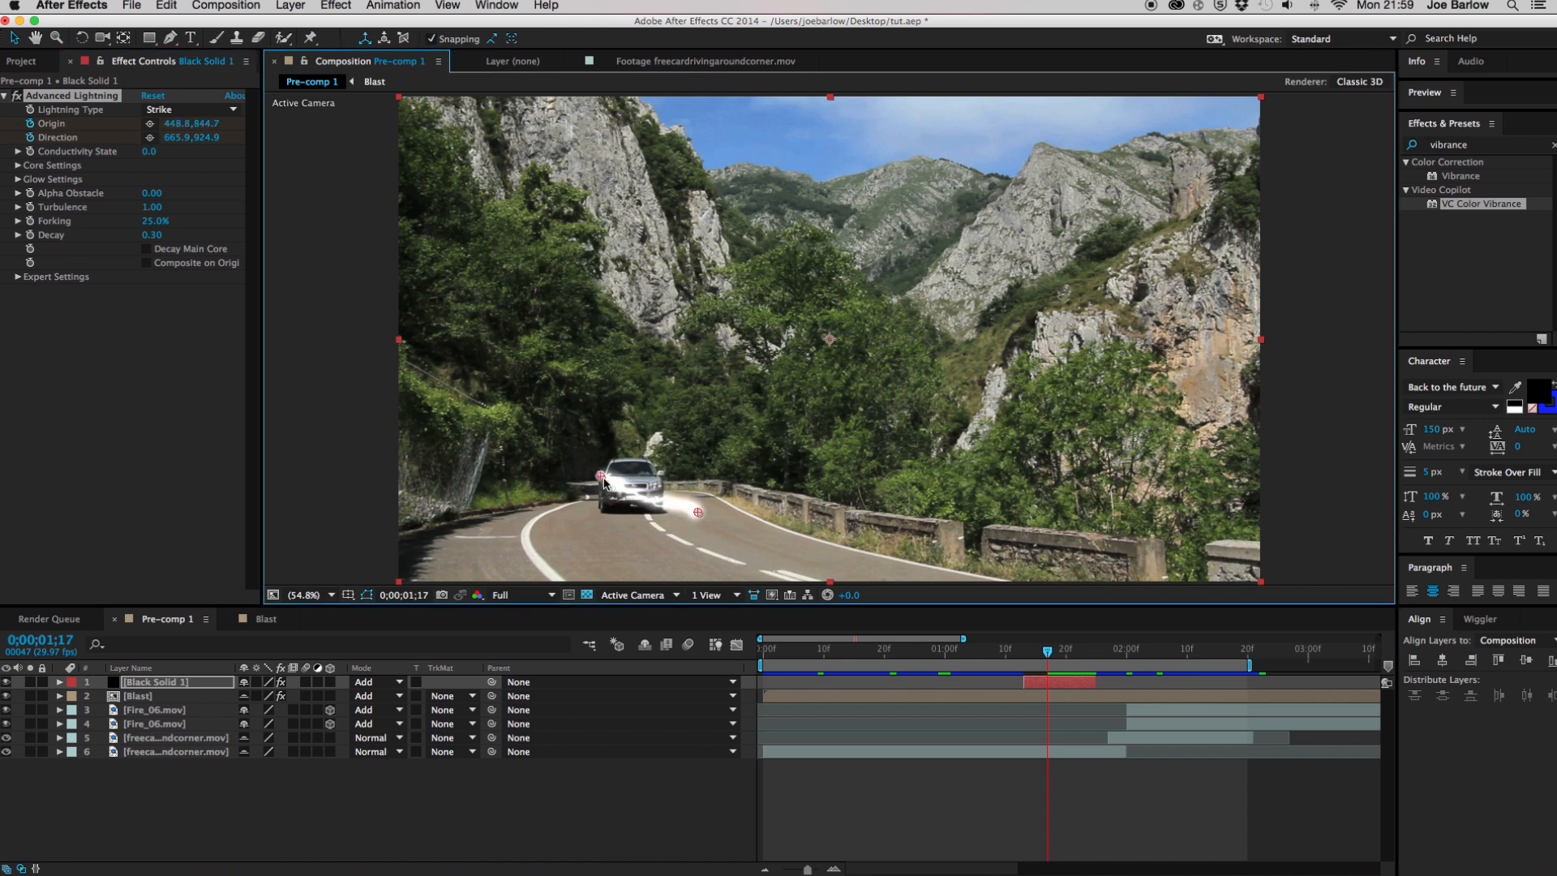
{"action": "left_click_drag", "start_coordinate": [696, 512], "coordinate": [612, 488]}
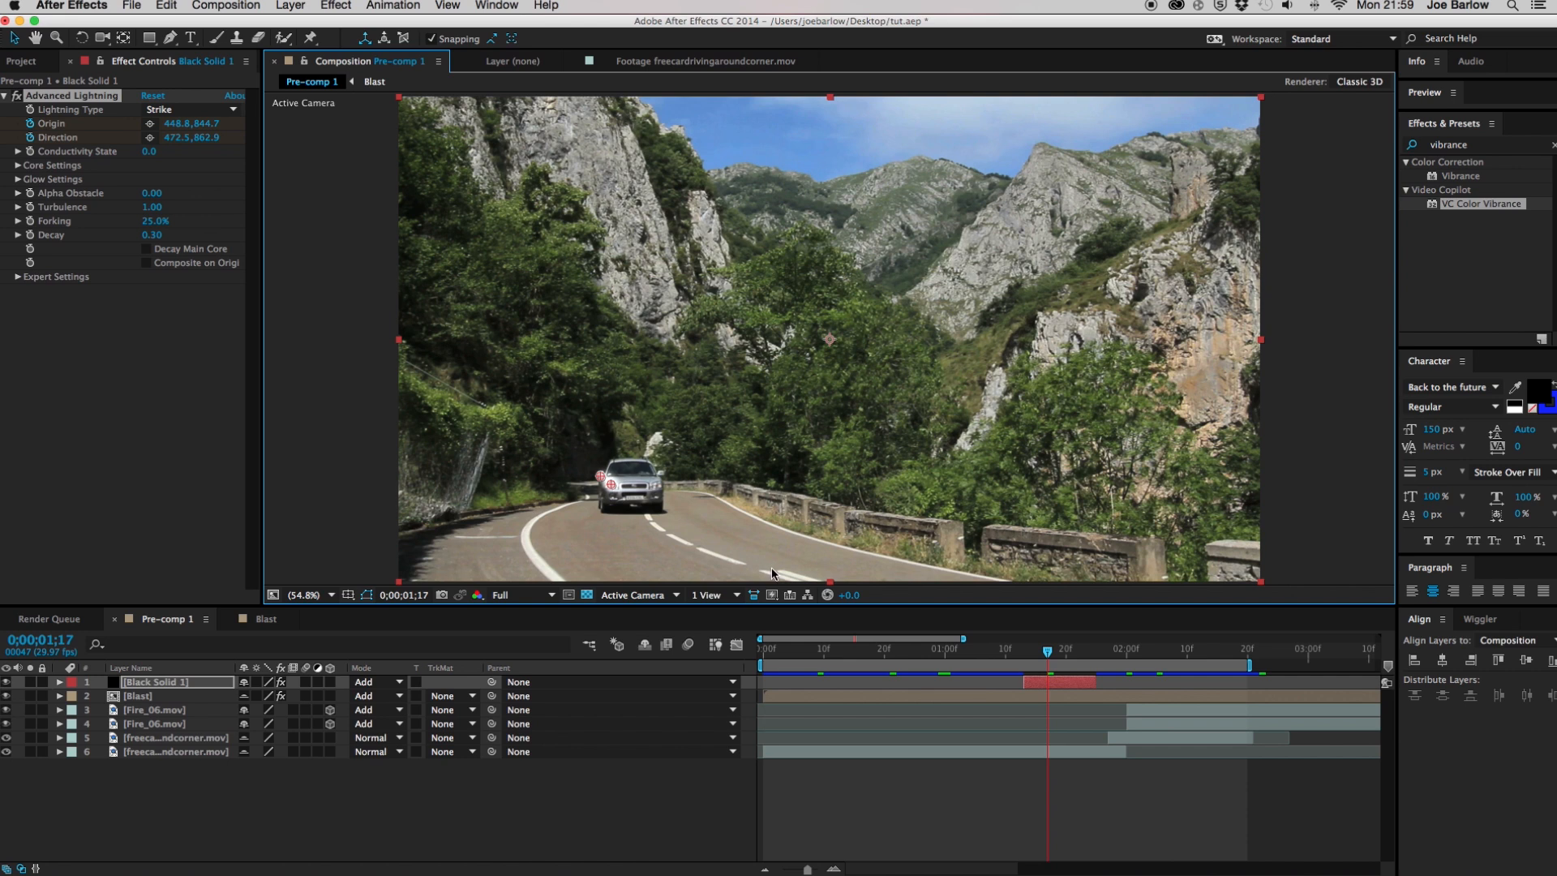
Trim the start of Black Solid 1 to 0;00;01;17, and at 0;00;01;21 keyframe its Origin at about 463.4, 850.1
{"action": "left_click", "coordinate": [1055, 695]}
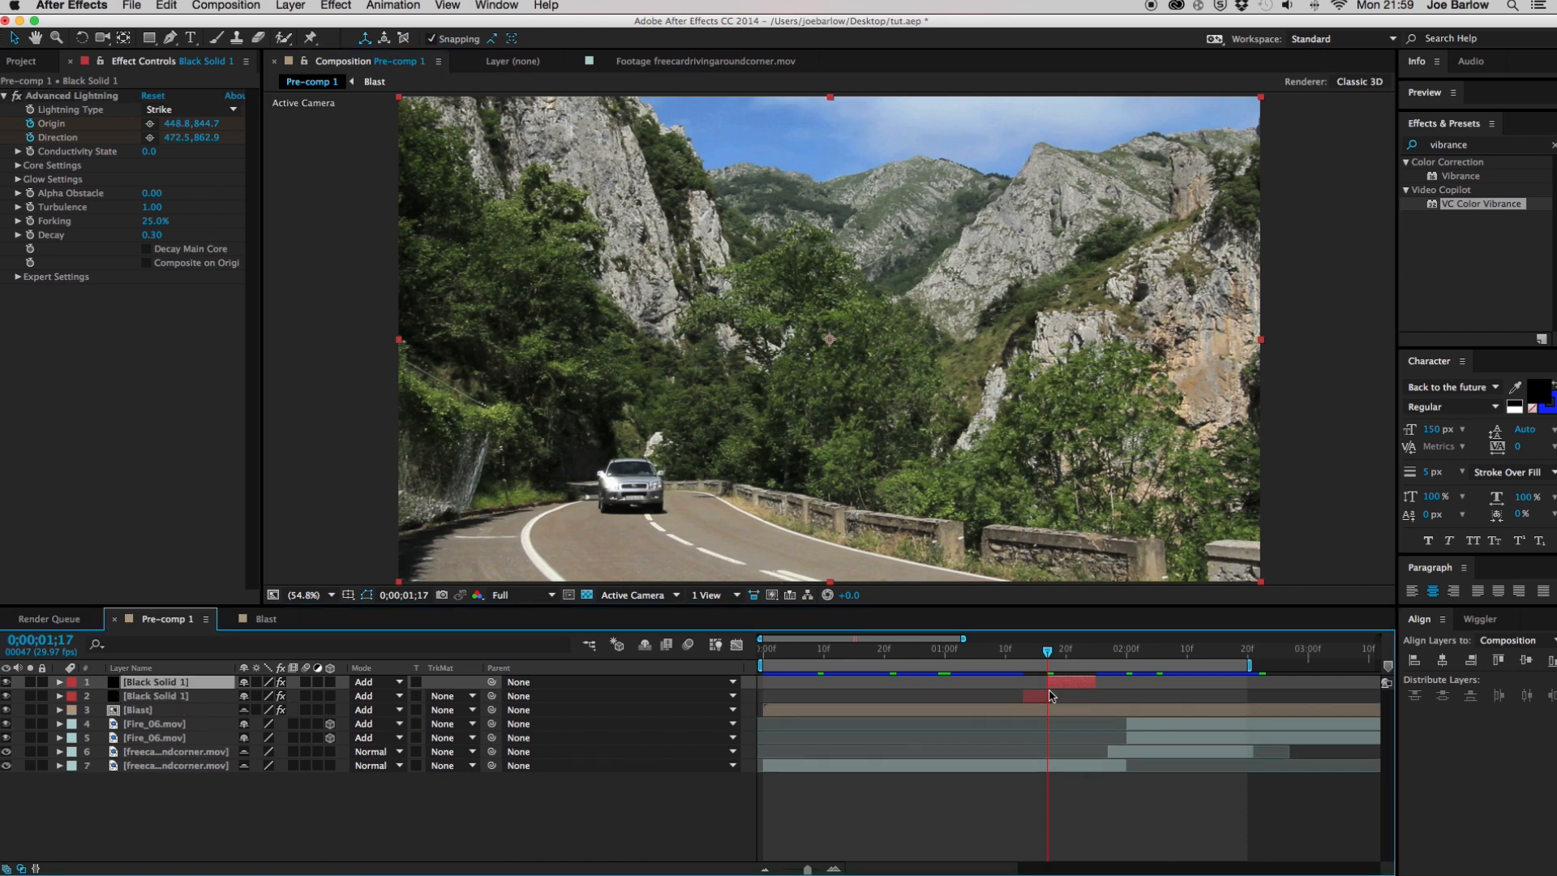
{"action": "left_click", "coordinate": [1066, 683]}
{"action": "key", "text": "Page_Down"}
{"action": "key", "text": "Page_Down"}
{"action": "key", "text": "Page_Down"}
{"action": "key", "text": "Page_Down"}
{"action": "left_click", "coordinate": [148, 124]}
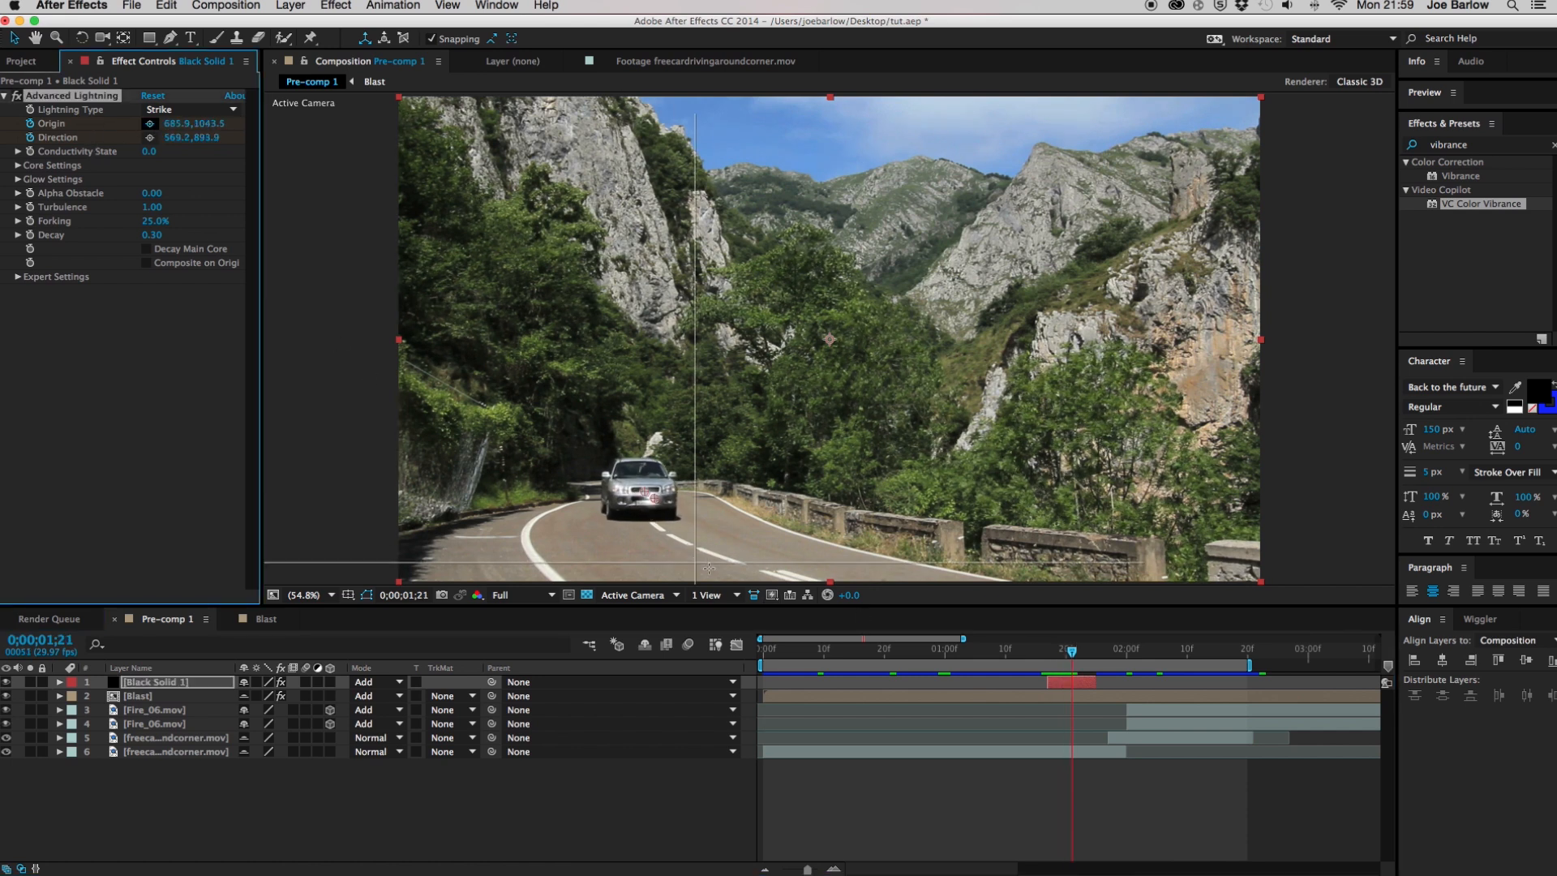
{"action": "left_click", "coordinate": [607, 480]}
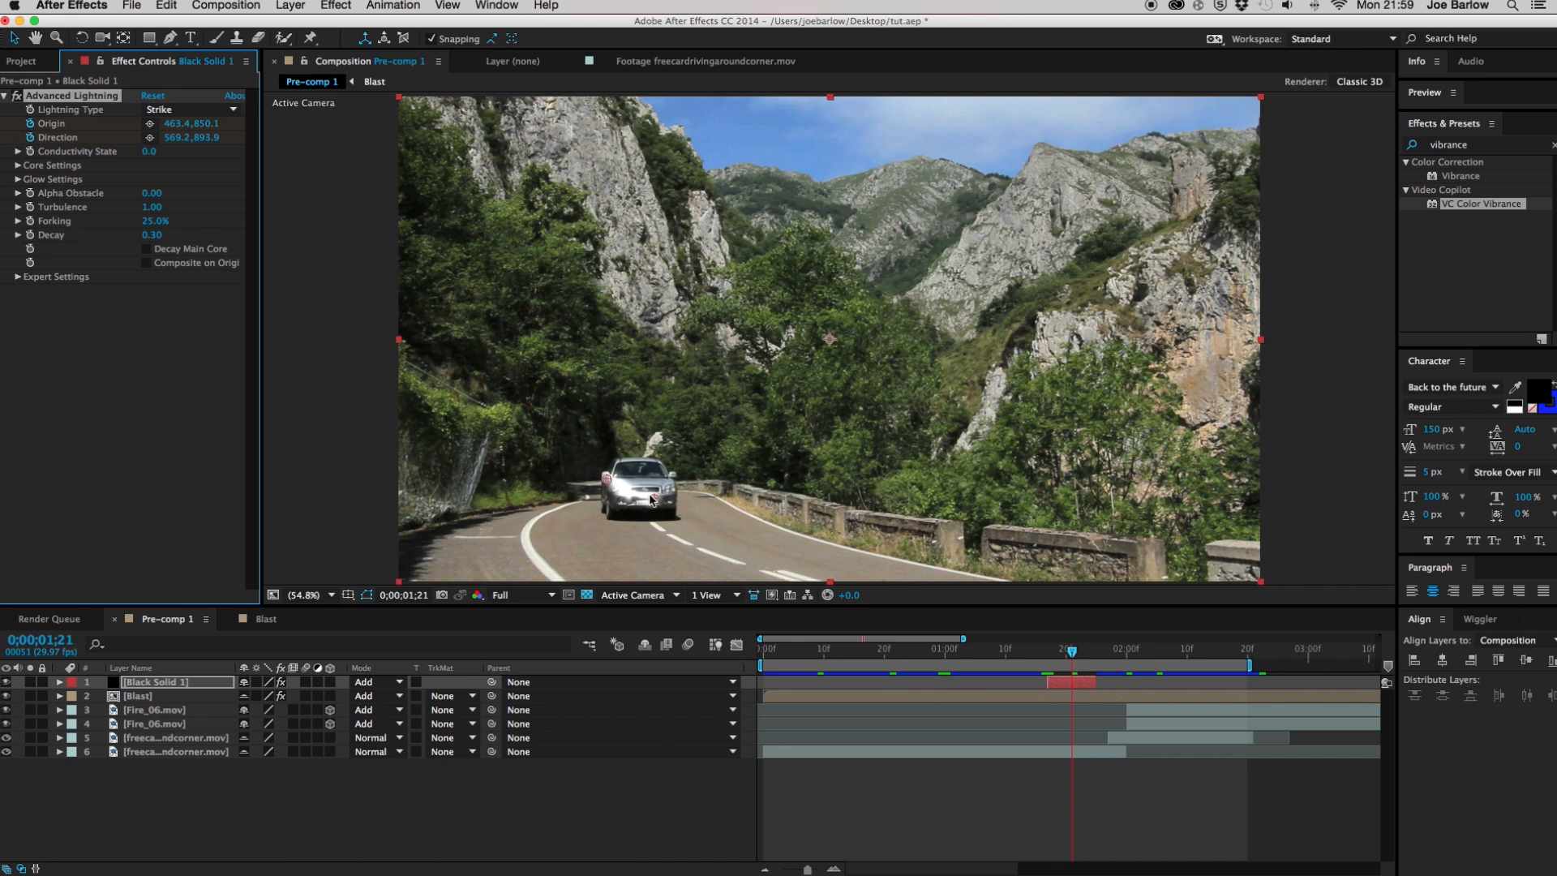
Move the middle Origin keyframe of Black Solid 1 to 0;00;01;23 and play back the lightning from just before it starts
{"action": "key", "text": "Page_Down"}
{"action": "key", "text": "Page_Down"}
{"action": "key", "text": "Page_Down"}
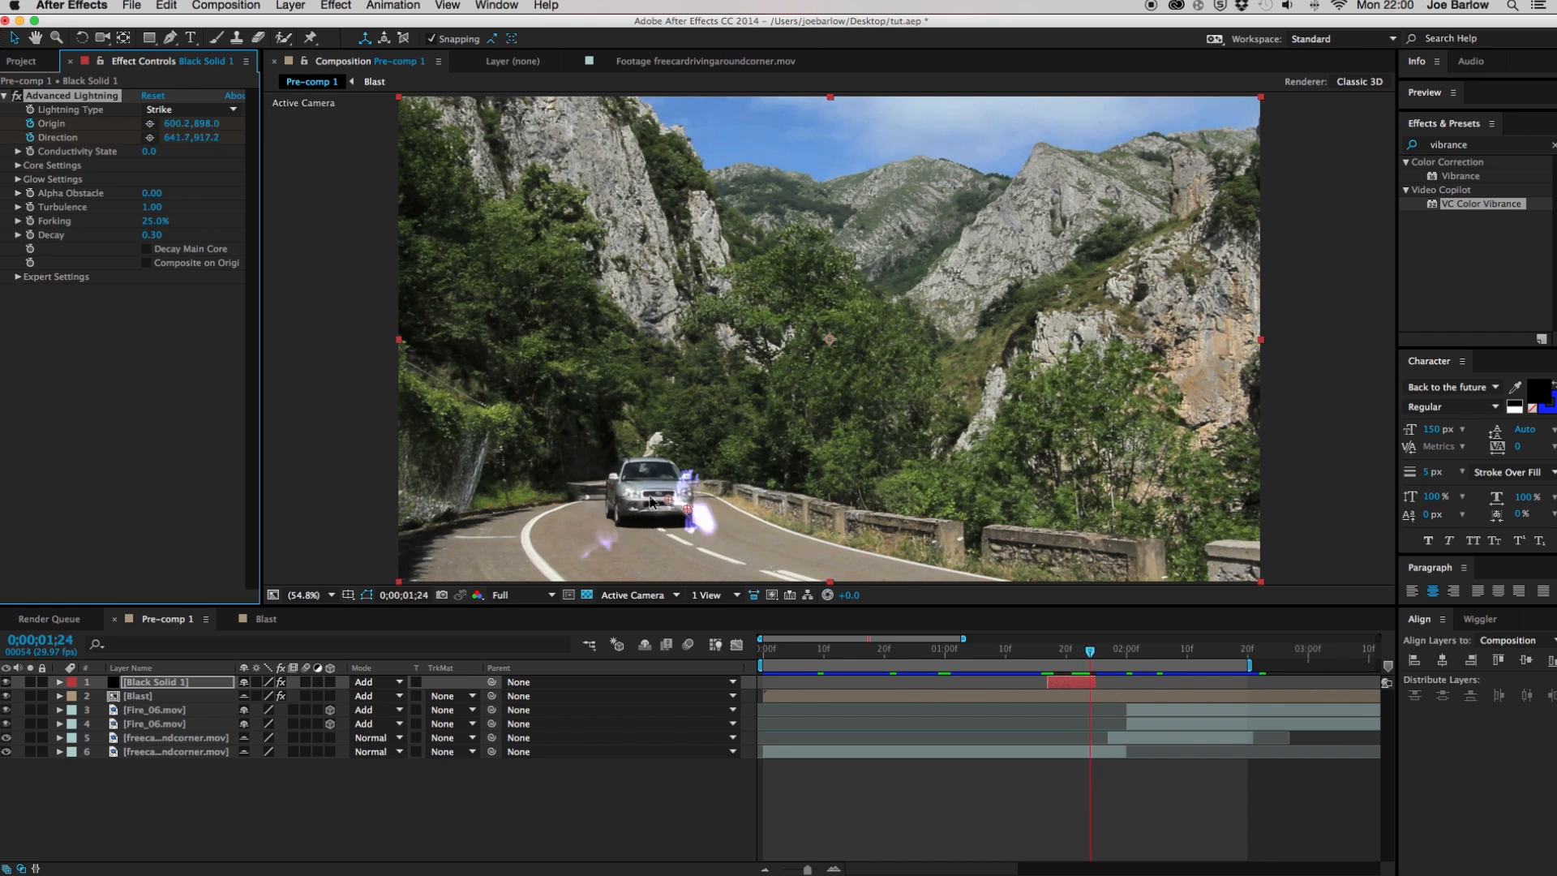
{"action": "key", "text": "Page_Up"}
{"action": "key", "text": "u"}
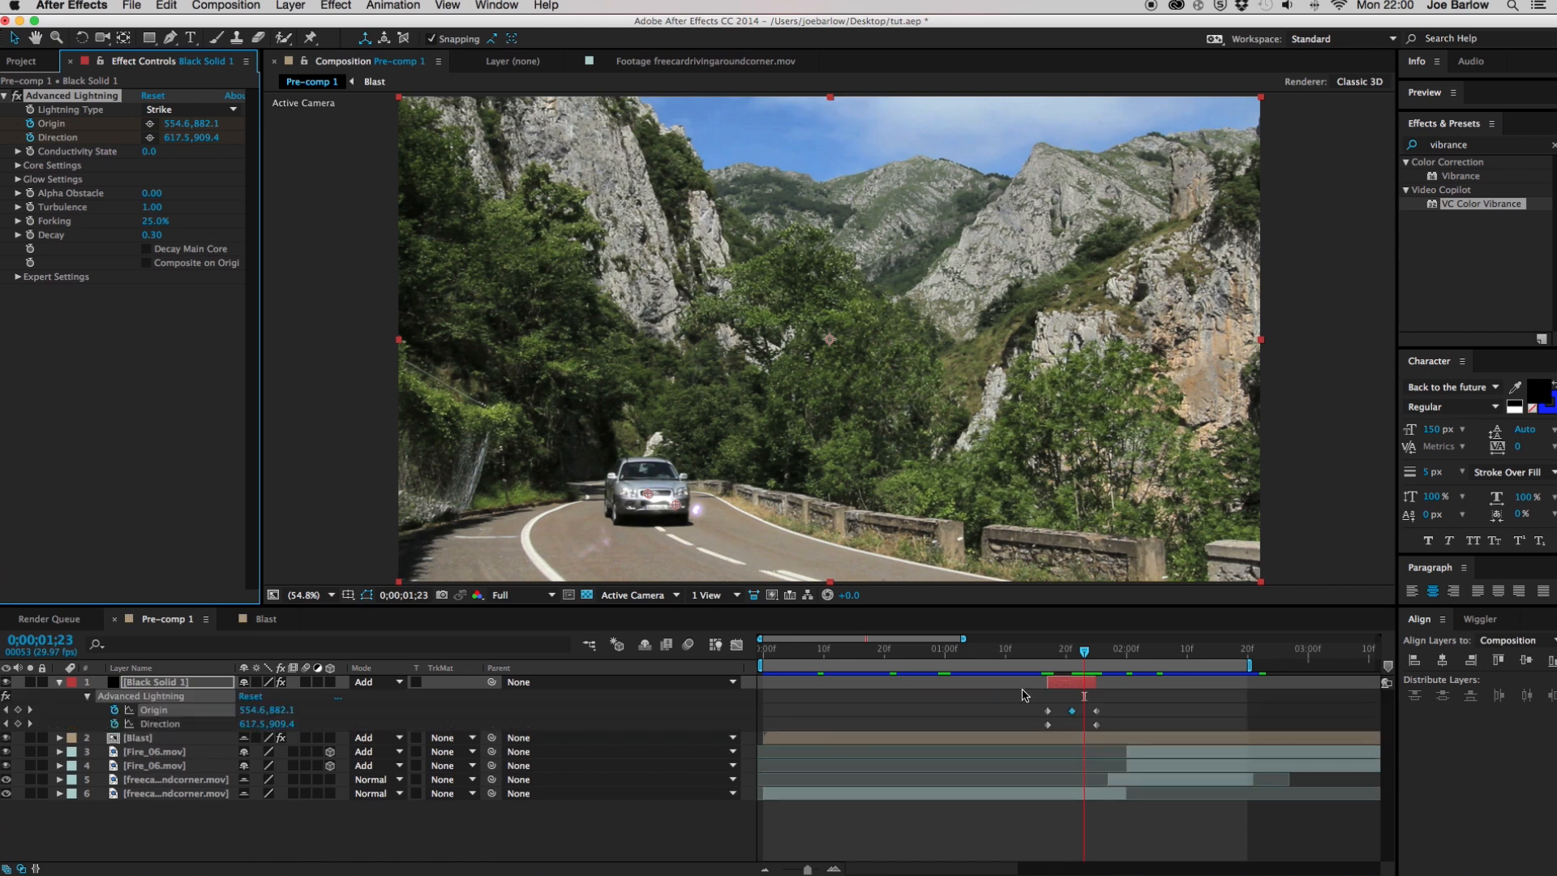
{"action": "left_click_drag", "start_coordinate": [1075, 711], "coordinate": [1089, 720]}
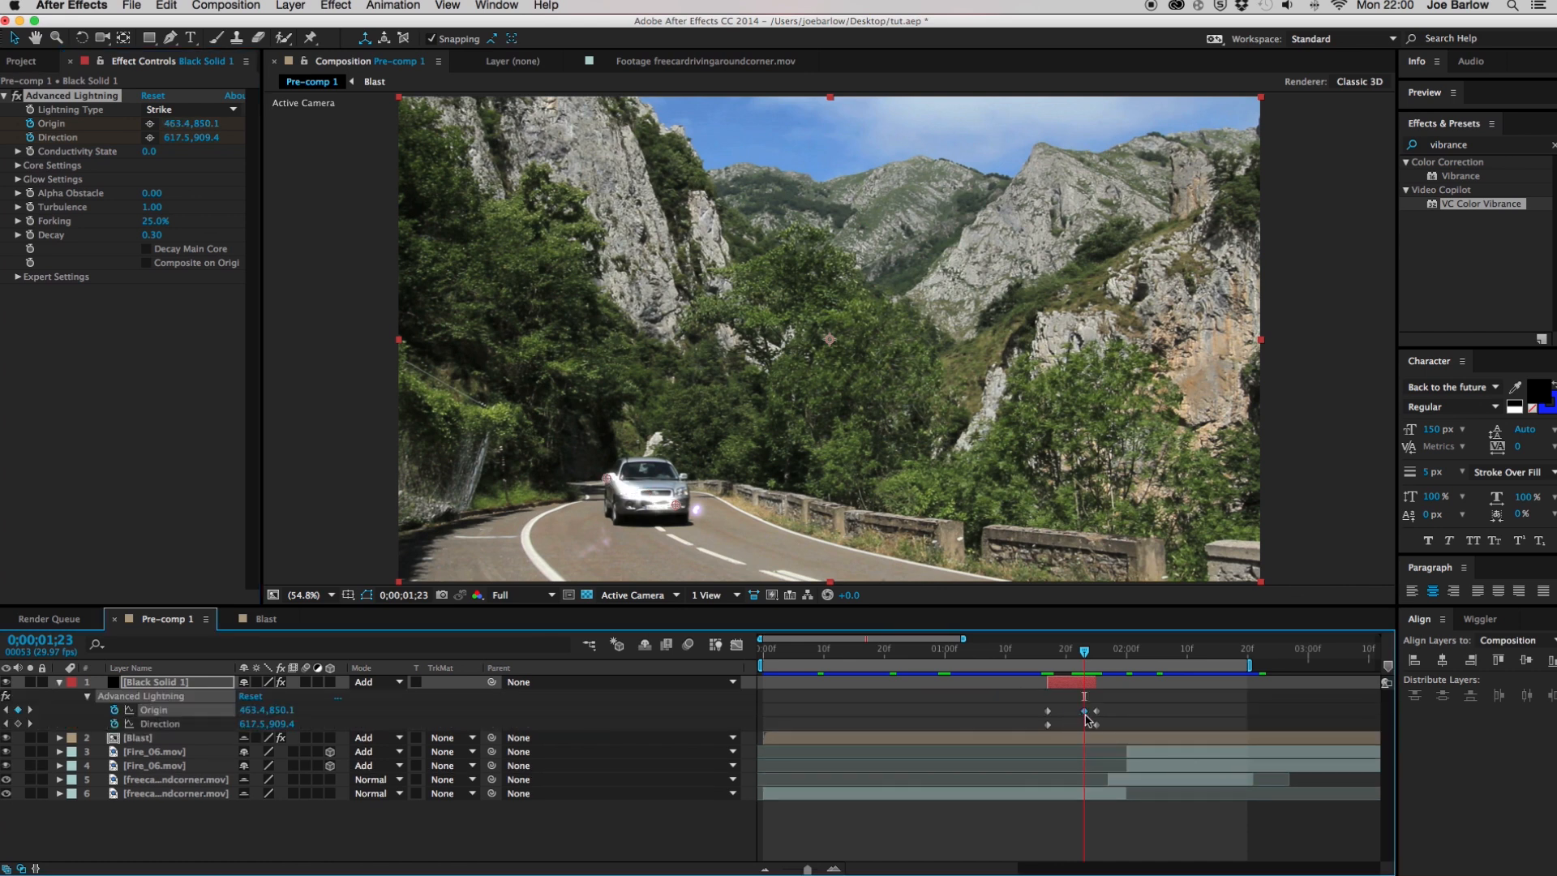
{"action": "left_click", "coordinate": [1045, 653]}
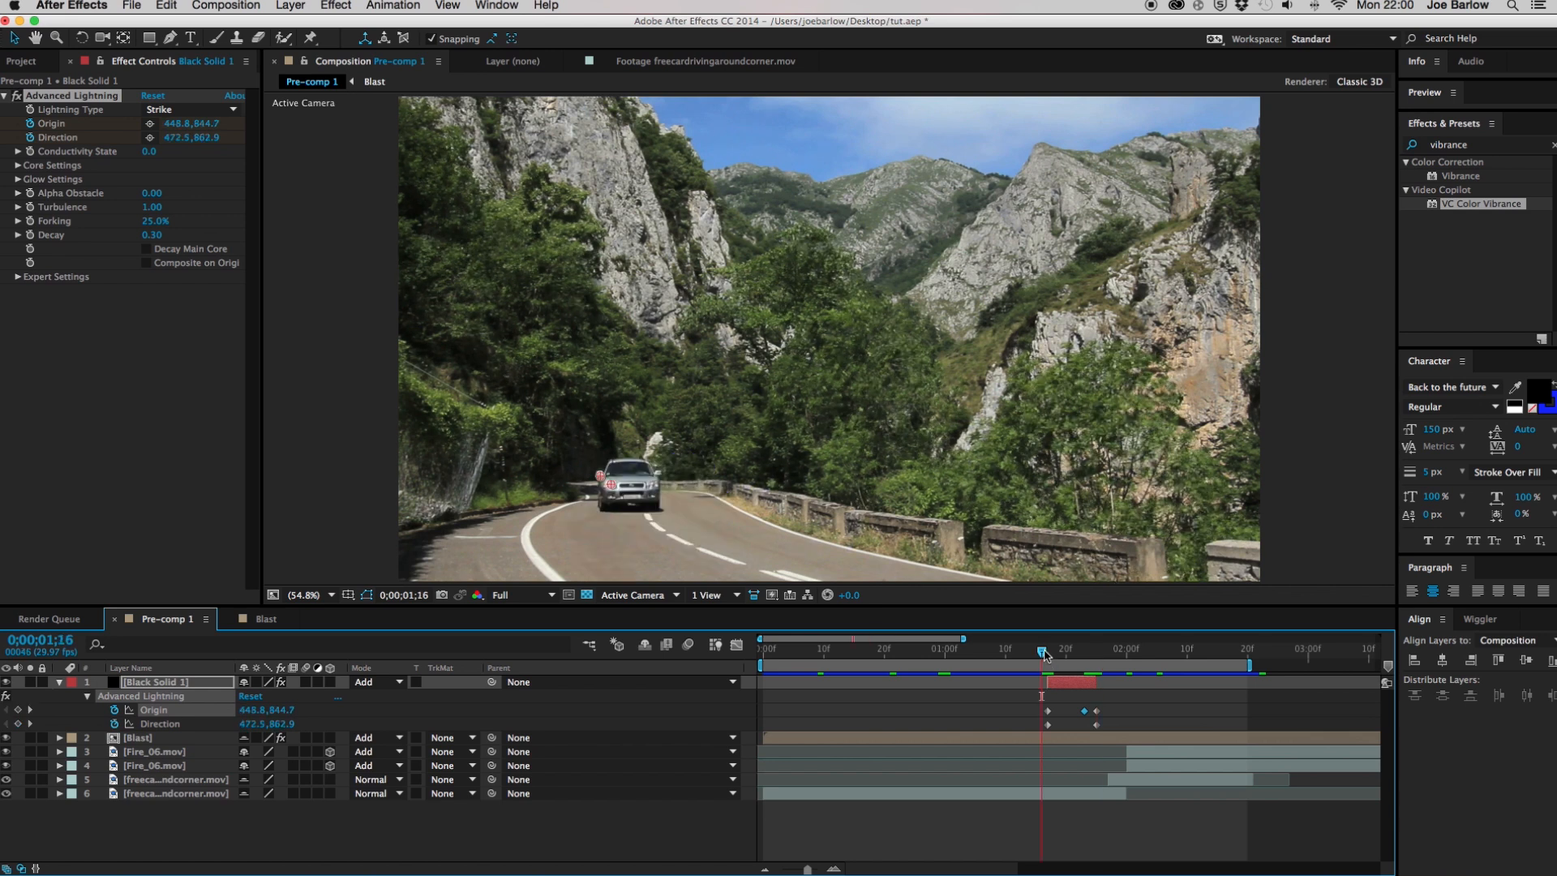
{"action": "left_click", "coordinate": [1003, 728]}
{"action": "key", "text": "space"}
{"action": "key", "text": "space"}
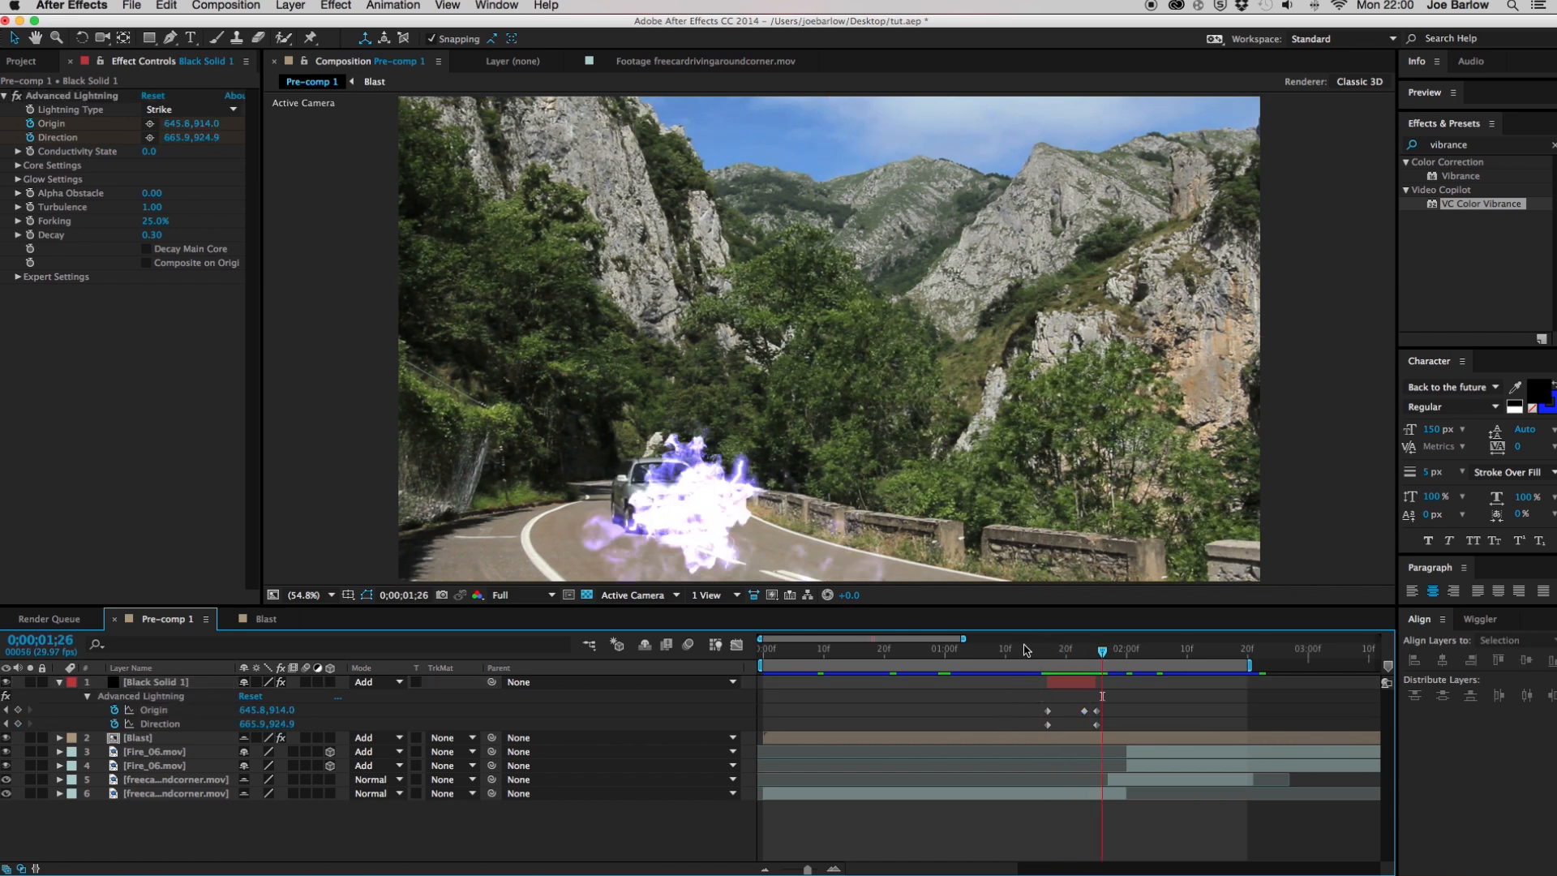
{"action": "left_click", "coordinate": [1023, 653]}
{"action": "key", "text": "space"}
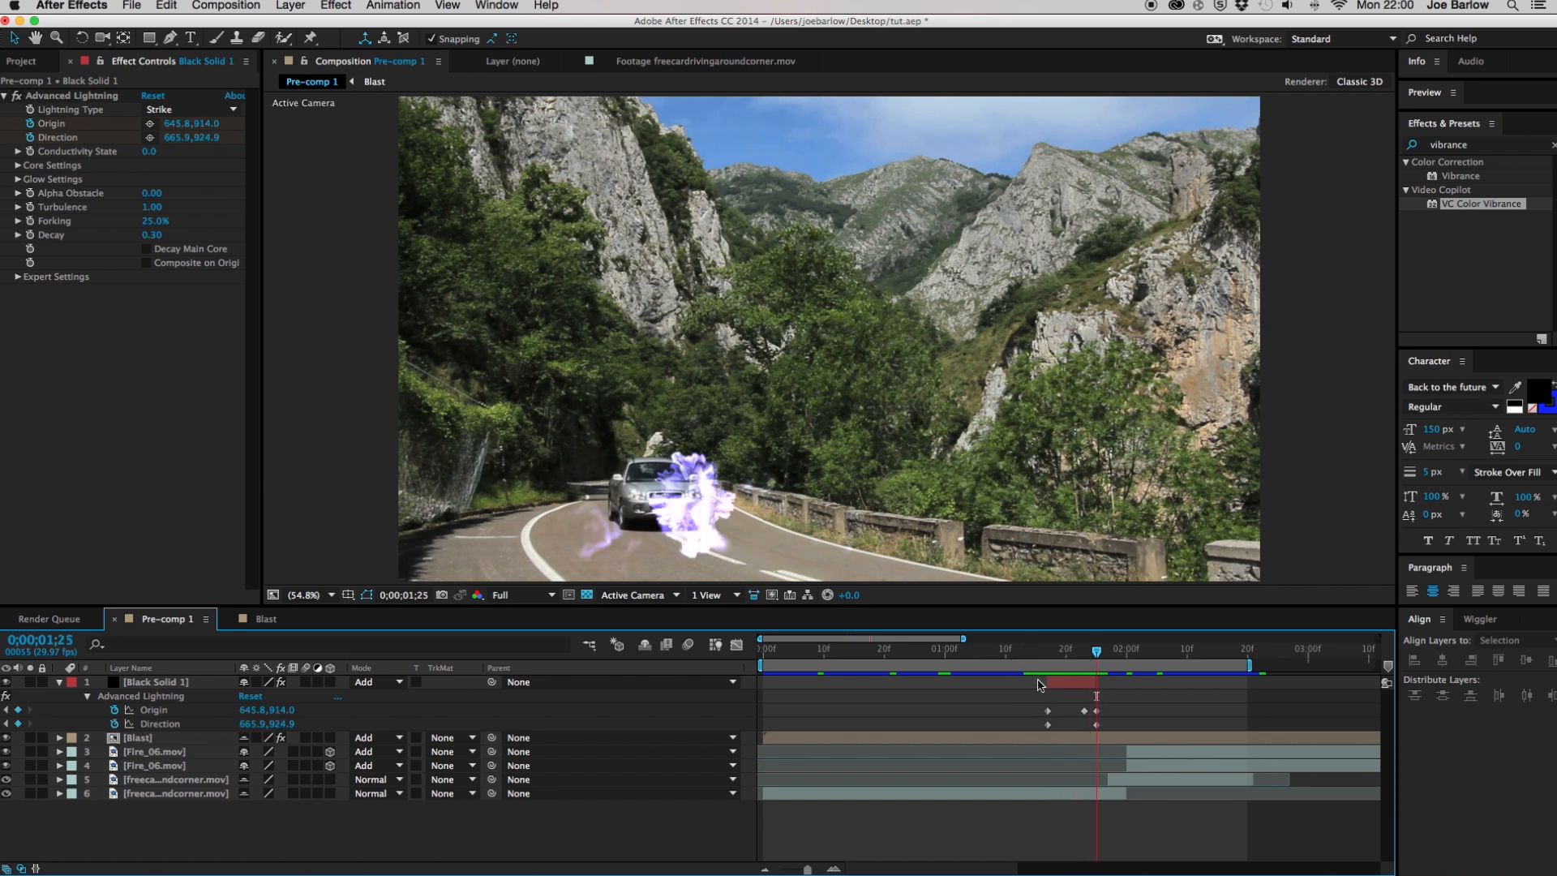
Duplicate the Black Solid 1 lightning layer three times
{"action": "left_click", "coordinate": [1059, 683]}
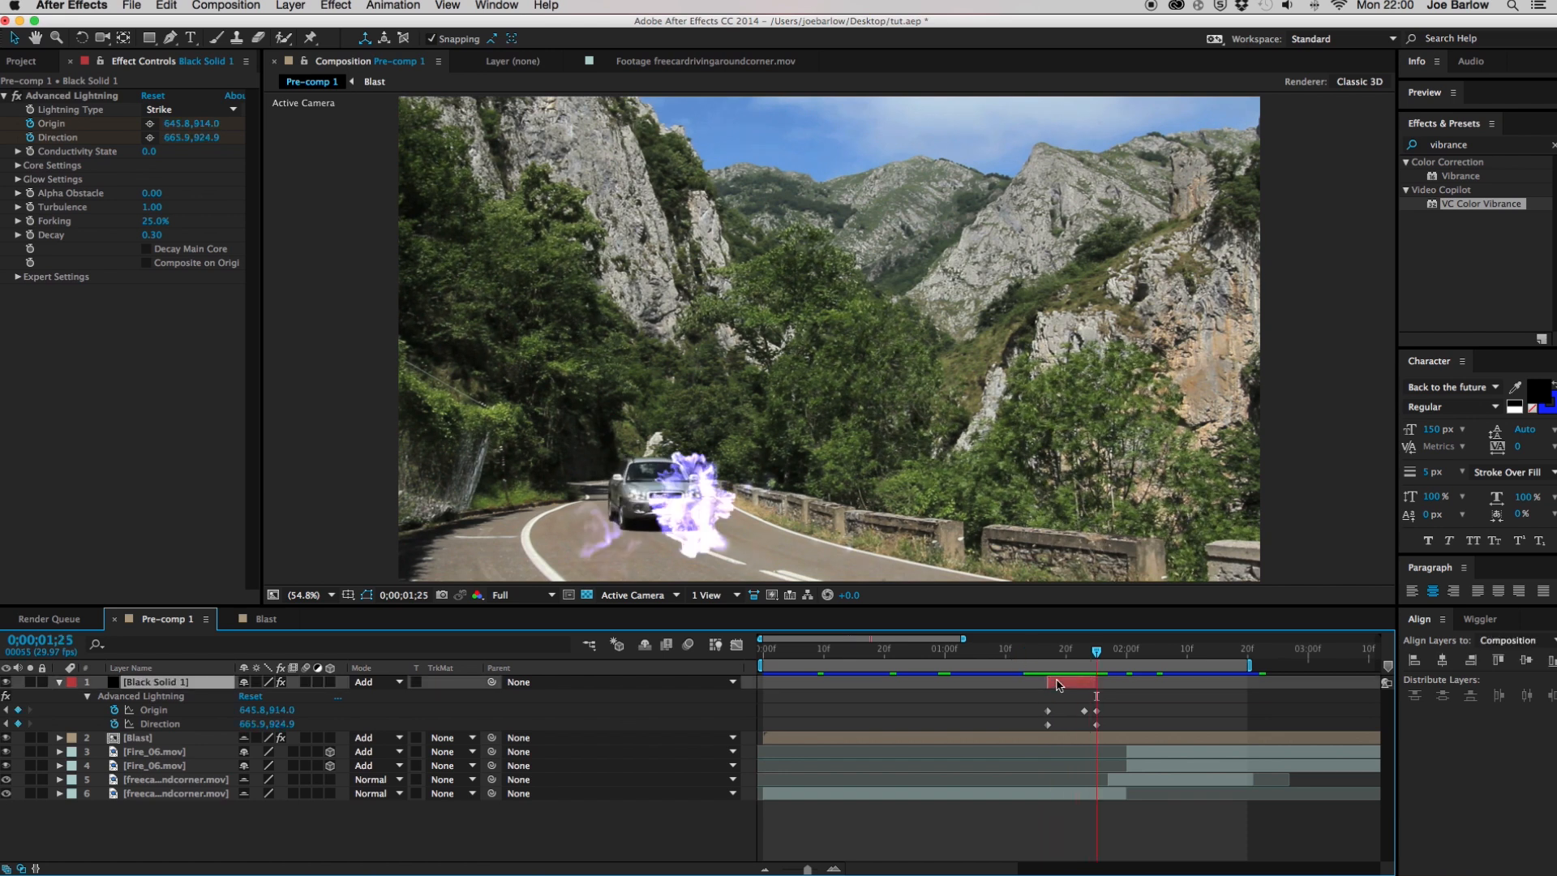
{"action": "key", "text": "ctrl+d"}
{"action": "key", "text": "ctrl+d"}
{"action": "key", "text": "ctrl+d"}
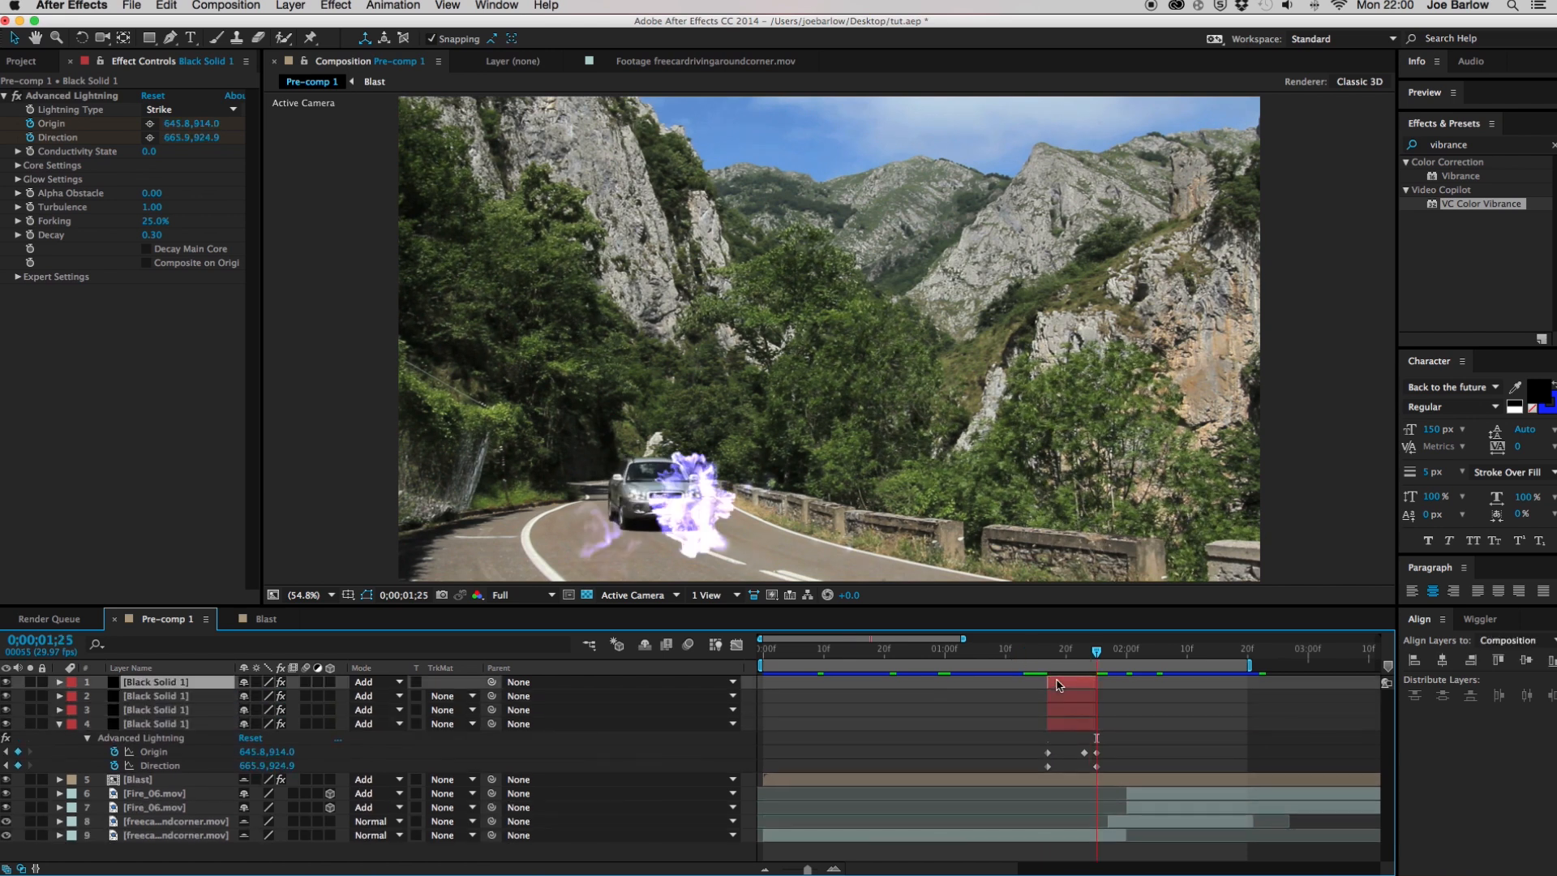
On the third Black Solid 1 layer at 0;00;01;17, place Origin at the upper edge of the windscreen and Direction just below it on the car
{"action": "left_click", "coordinate": [1071, 715]}
{"action": "key", "text": "u"}
{"action": "key", "text": "i"}
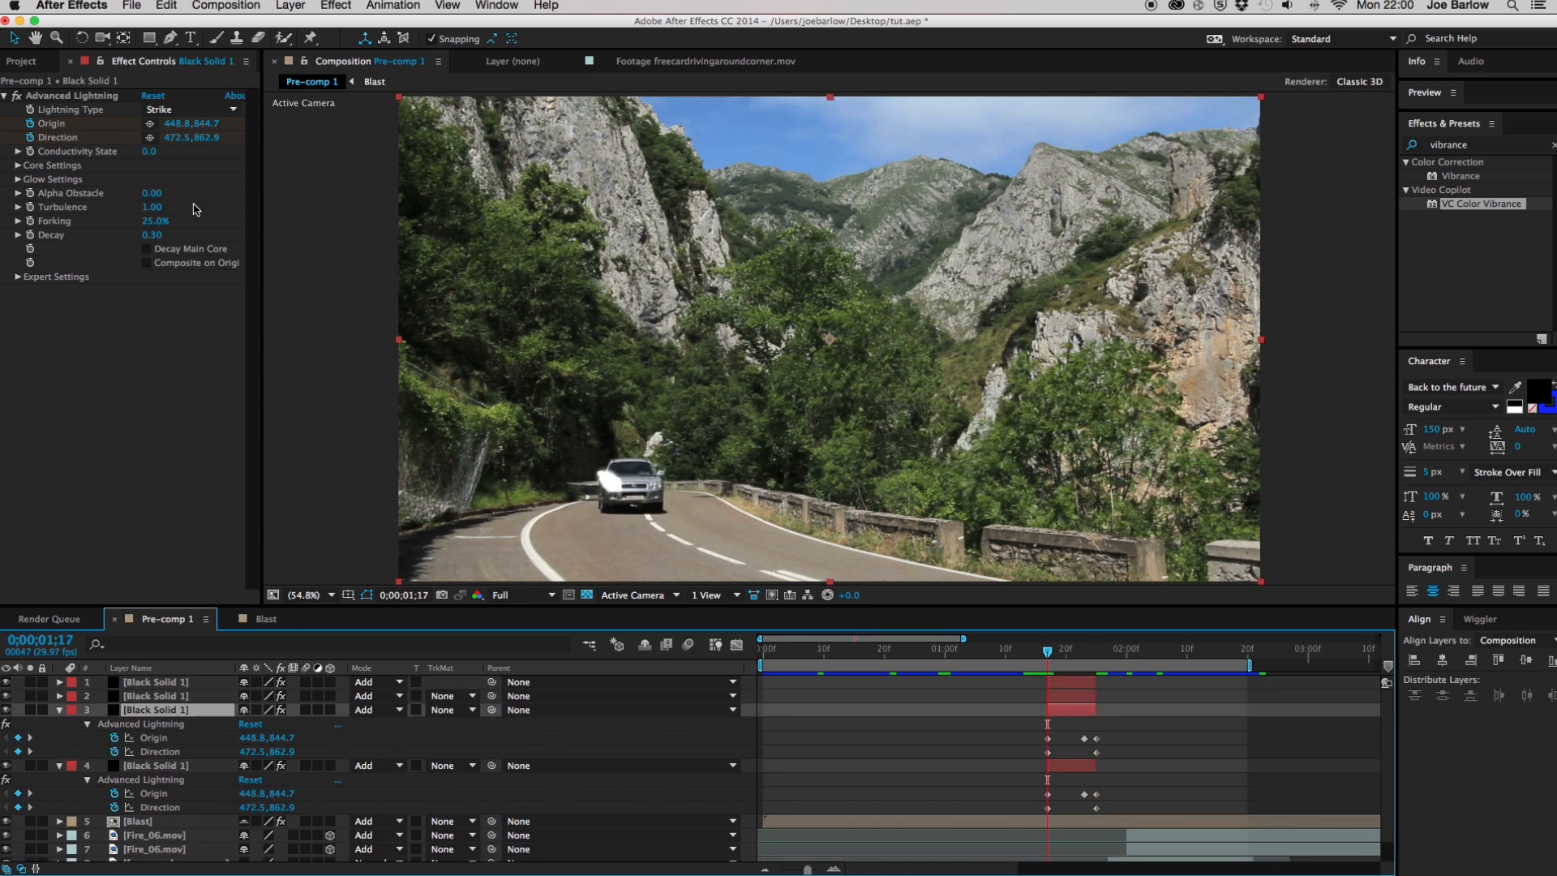
{"action": "left_click", "coordinate": [150, 123]}
{"action": "left_click", "coordinate": [649, 463]}
{"action": "left_click_drag", "start_coordinate": [611, 484], "coordinate": [656, 478]}
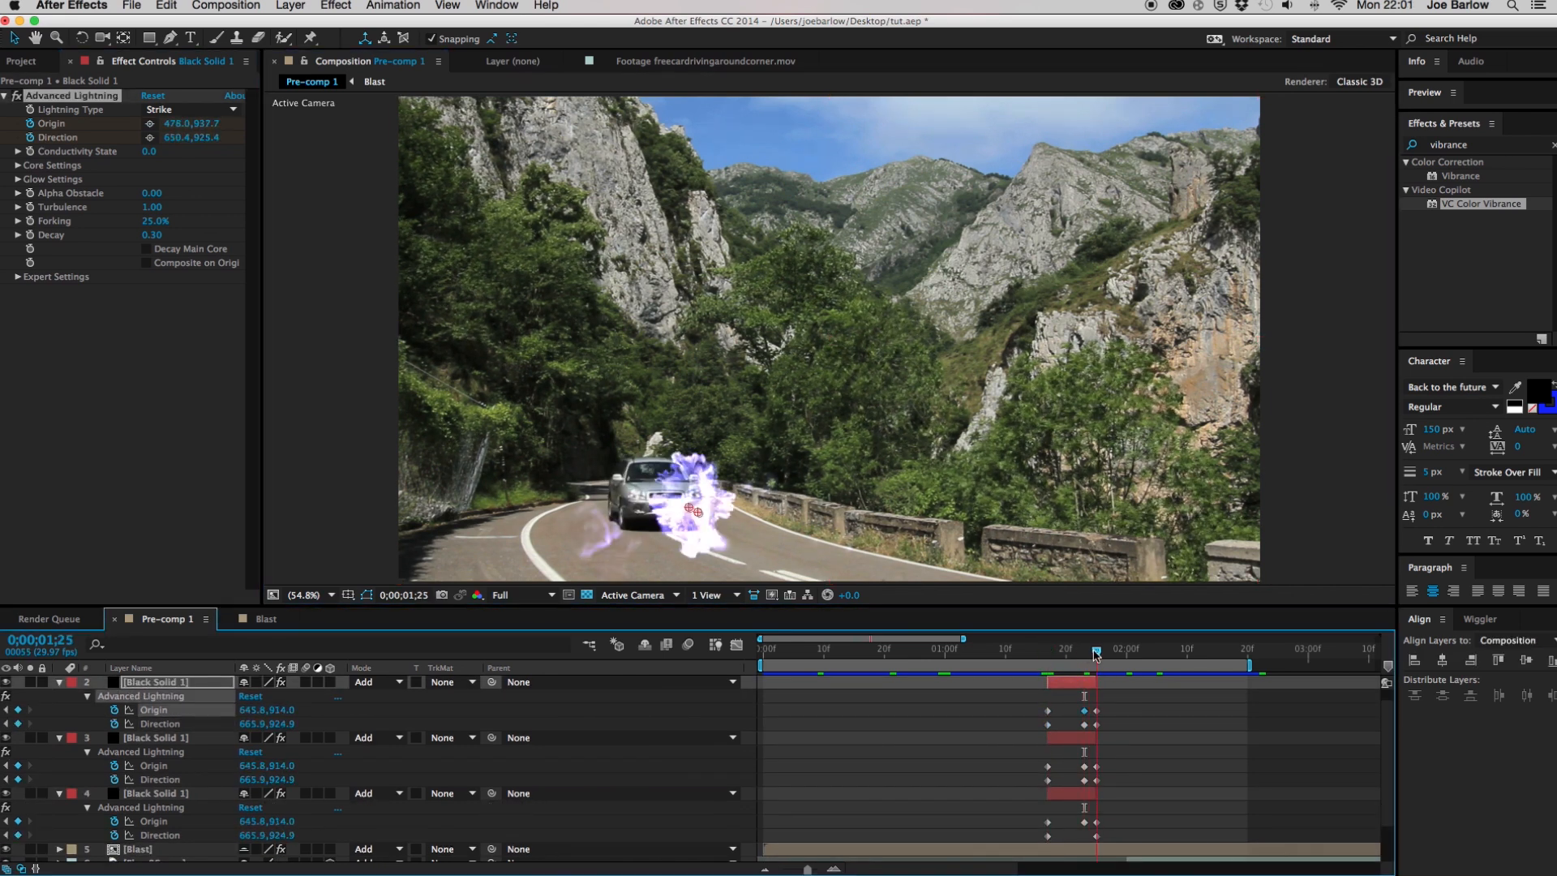
Examine the lightning on the car frame by frame from 0;00;01;15 to 0;00;01;23
{"action": "left_click_drag", "start_coordinate": [1082, 651], "coordinate": [1031, 657]}
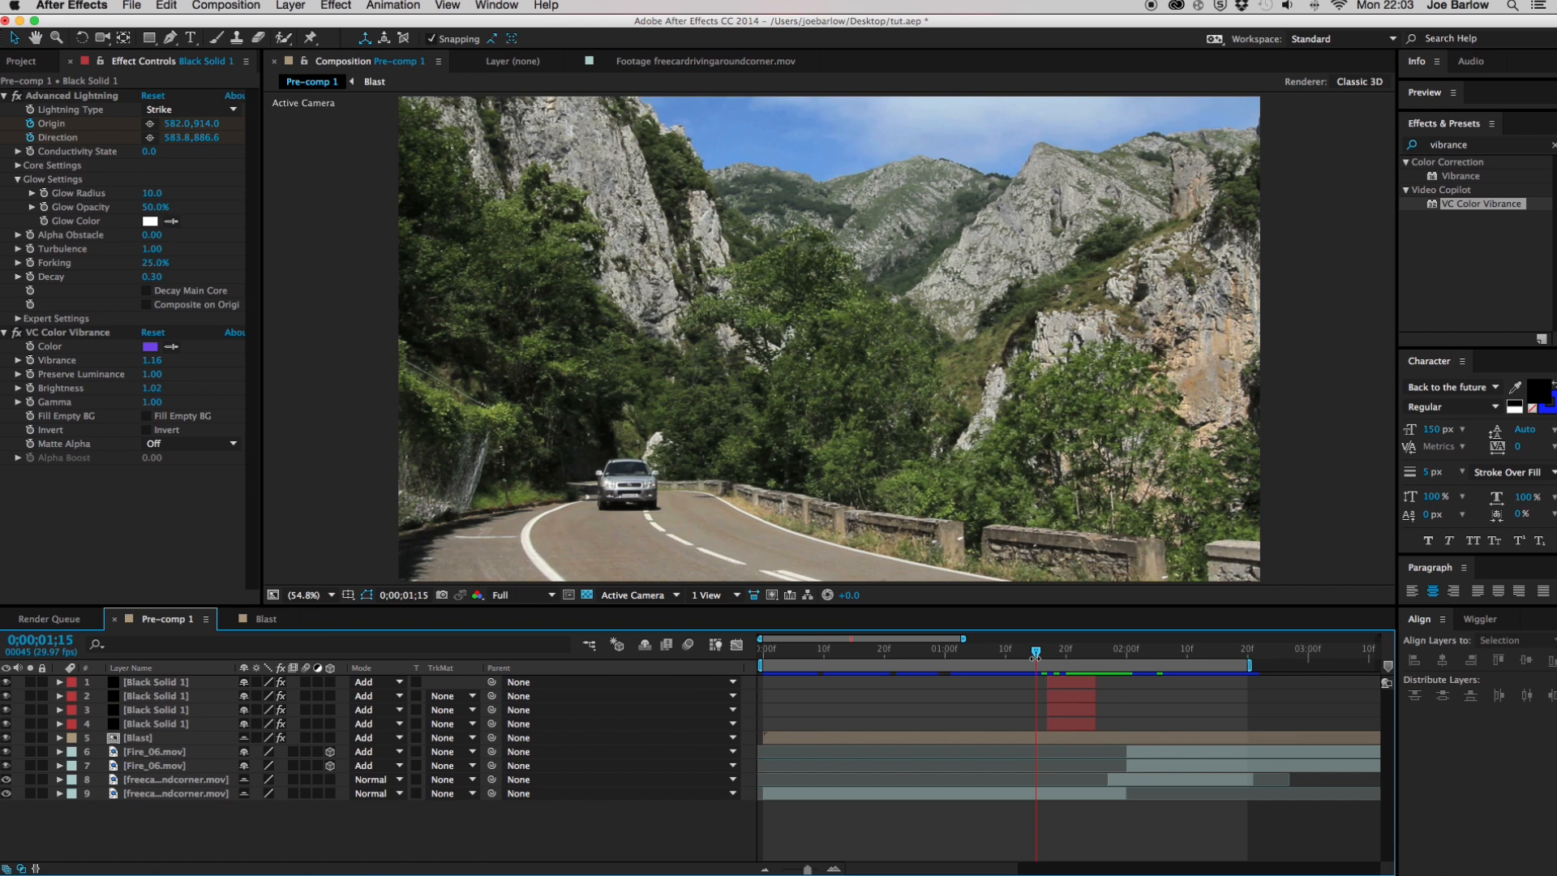
{"action": "left_click_drag", "start_coordinate": [1030, 655], "coordinate": [1040, 658]}
{"action": "key", "text": "Page_Down"}
{"action": "key", "text": "Page_Down"}
{"action": "key", "text": "Page_Down"}
{"action": "key", "text": "Page_Down"}
{"action": "key", "text": "Page_Down"}
{"action": "key", "text": "Page_Down"}
{"action": "key", "text": "Page_Down"}
{"action": "key", "text": "Page_Down"}
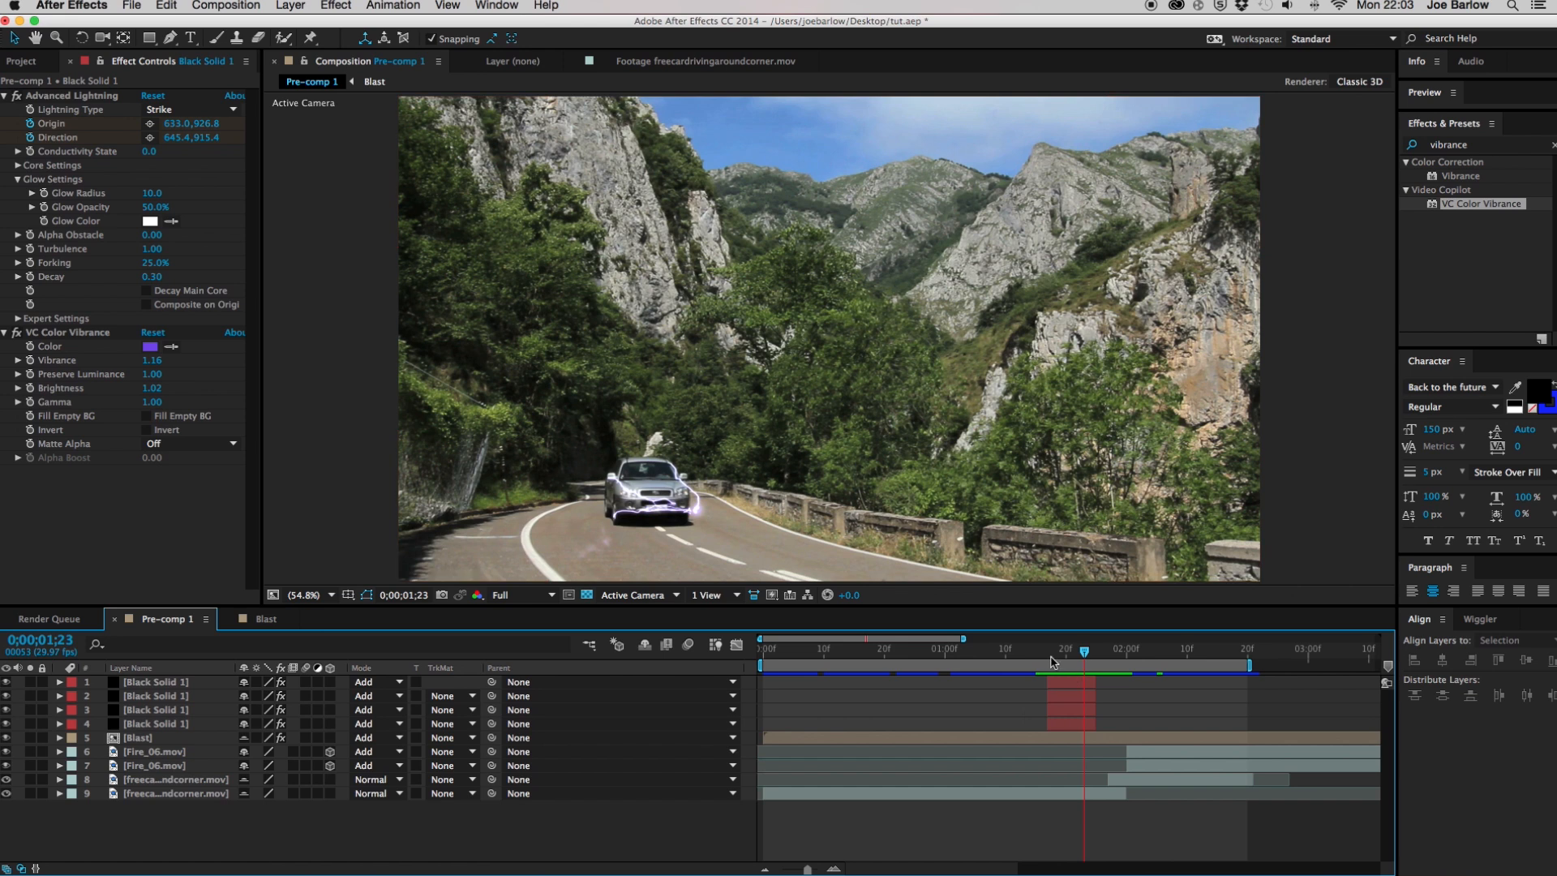
Return to 0;00;01;17, mark the four Black Solid 1 layers as shy, and hide the shy layers
{"action": "left_click", "coordinate": [1049, 657]}
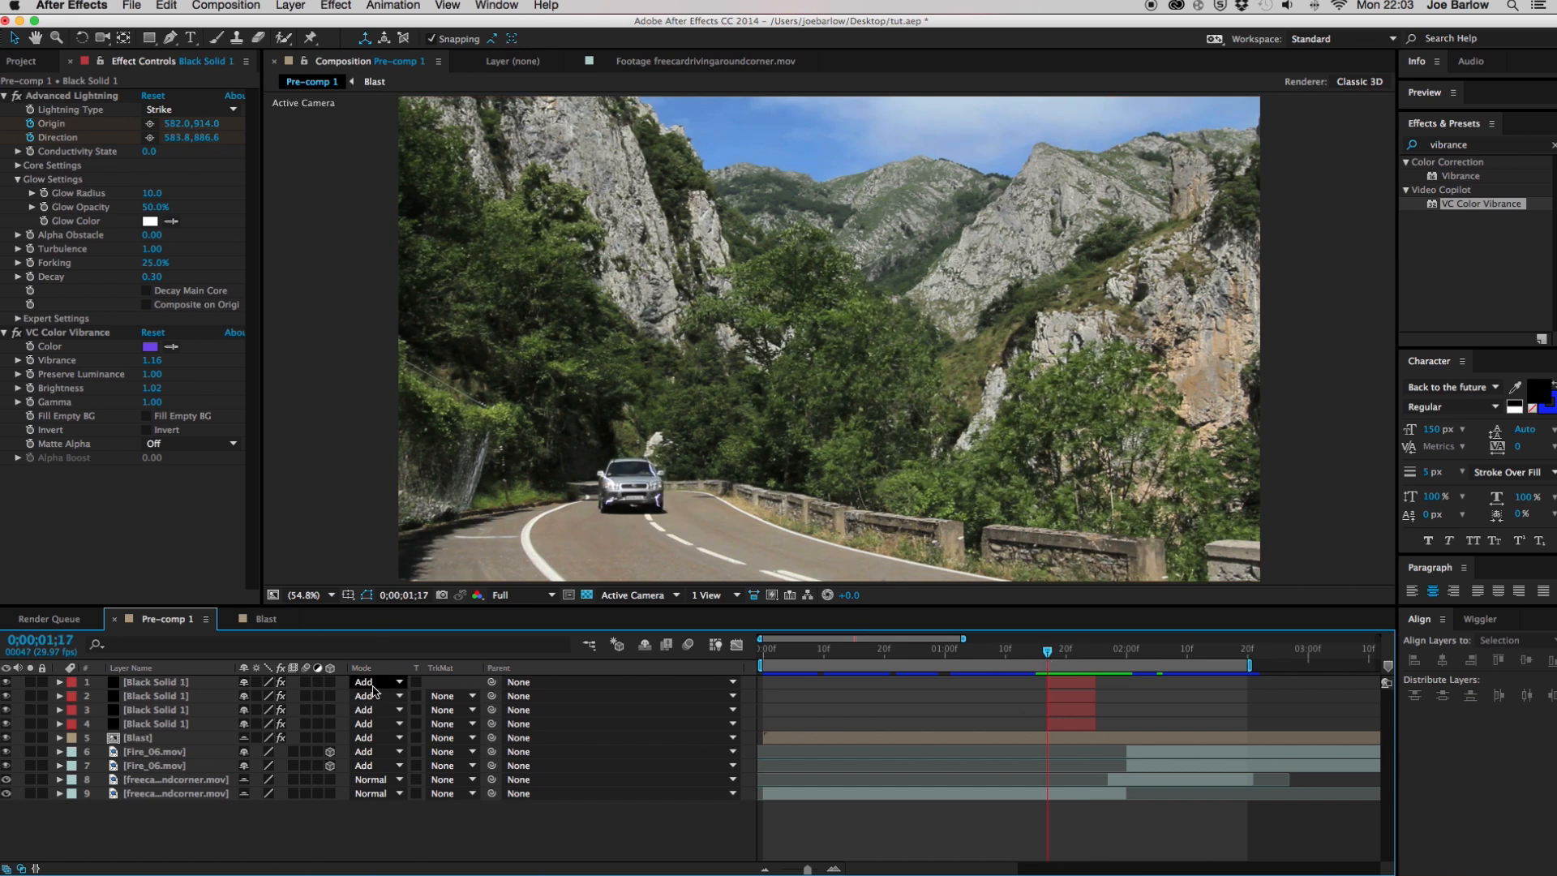
{"action": "left_click", "coordinate": [156, 684]}
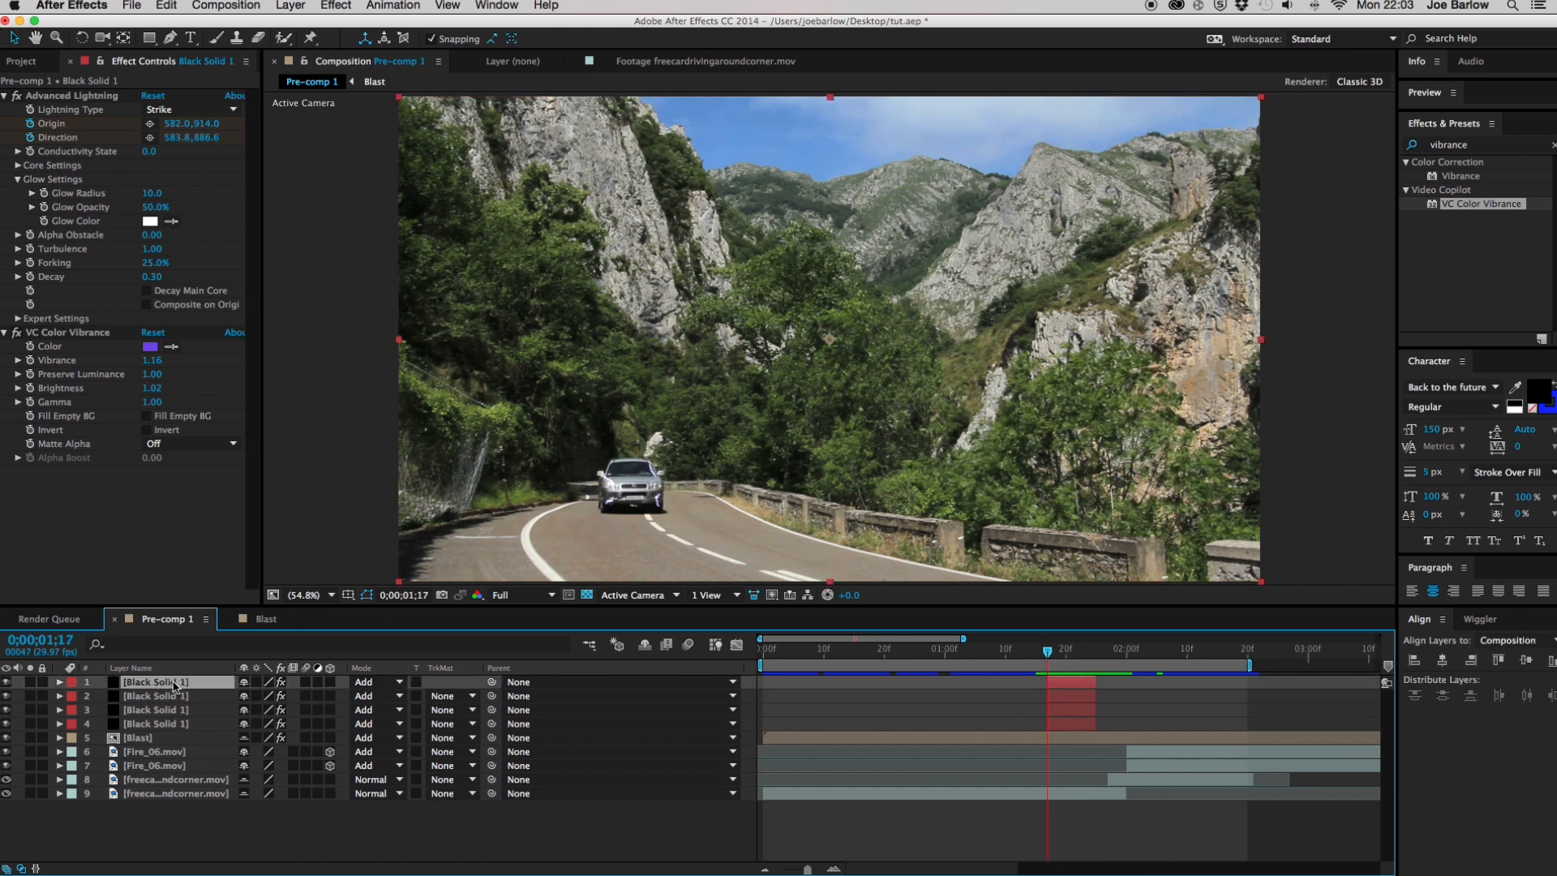
{"action": "left_click_drag", "start_coordinate": [243, 682], "coordinate": [241, 711]}
{"action": "left_click", "coordinate": [644, 644]}
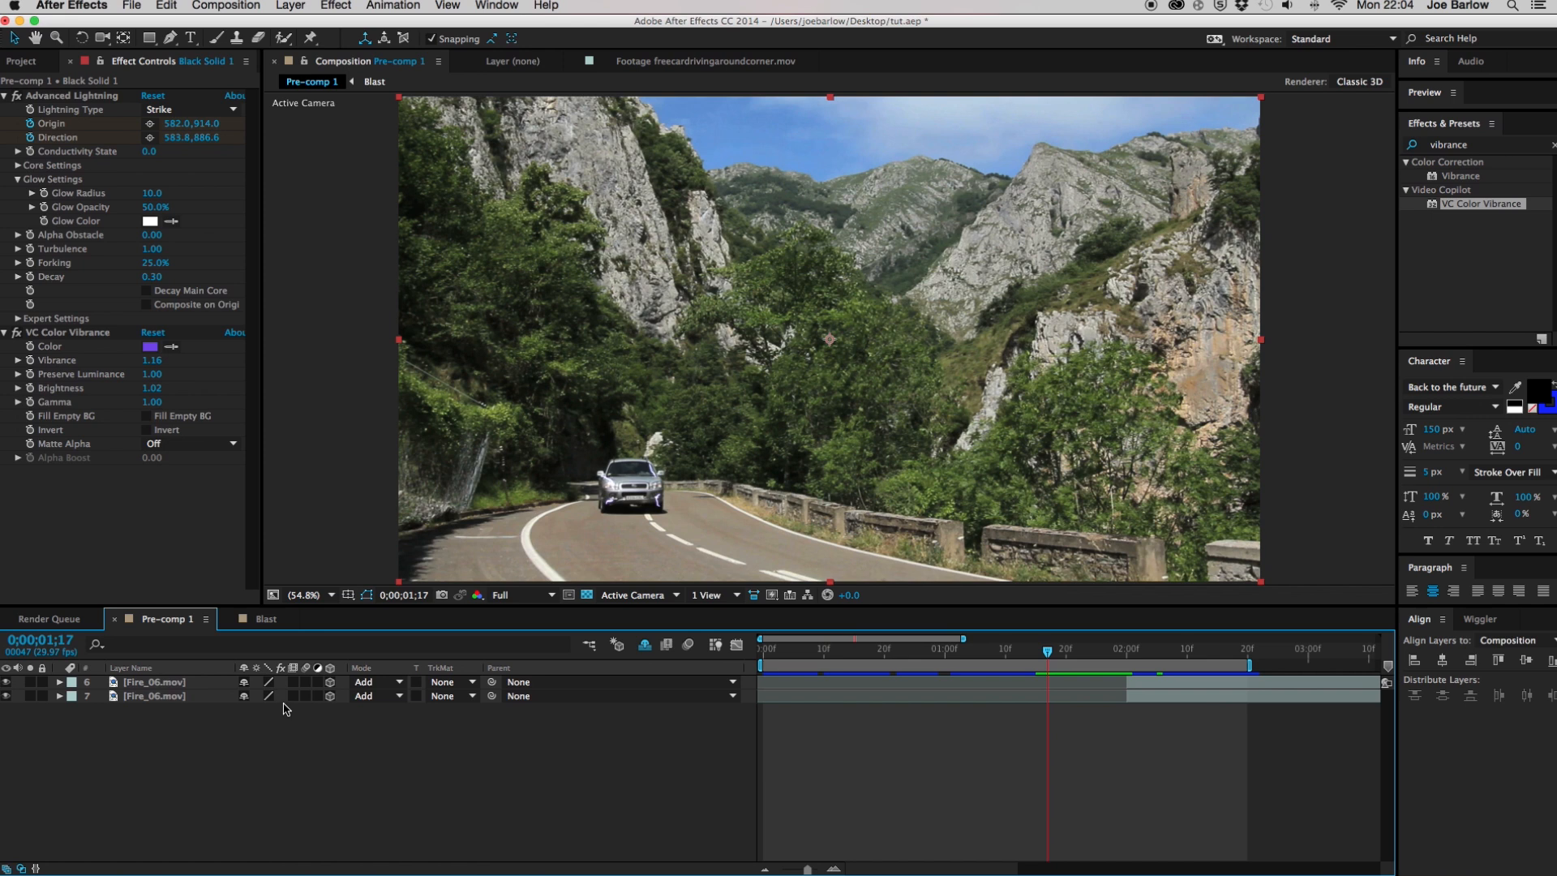
Paste a copy of Black Solid 1 and make it span from the composition's start to 0;00;01;17
{"action": "key", "text": "super+v"}
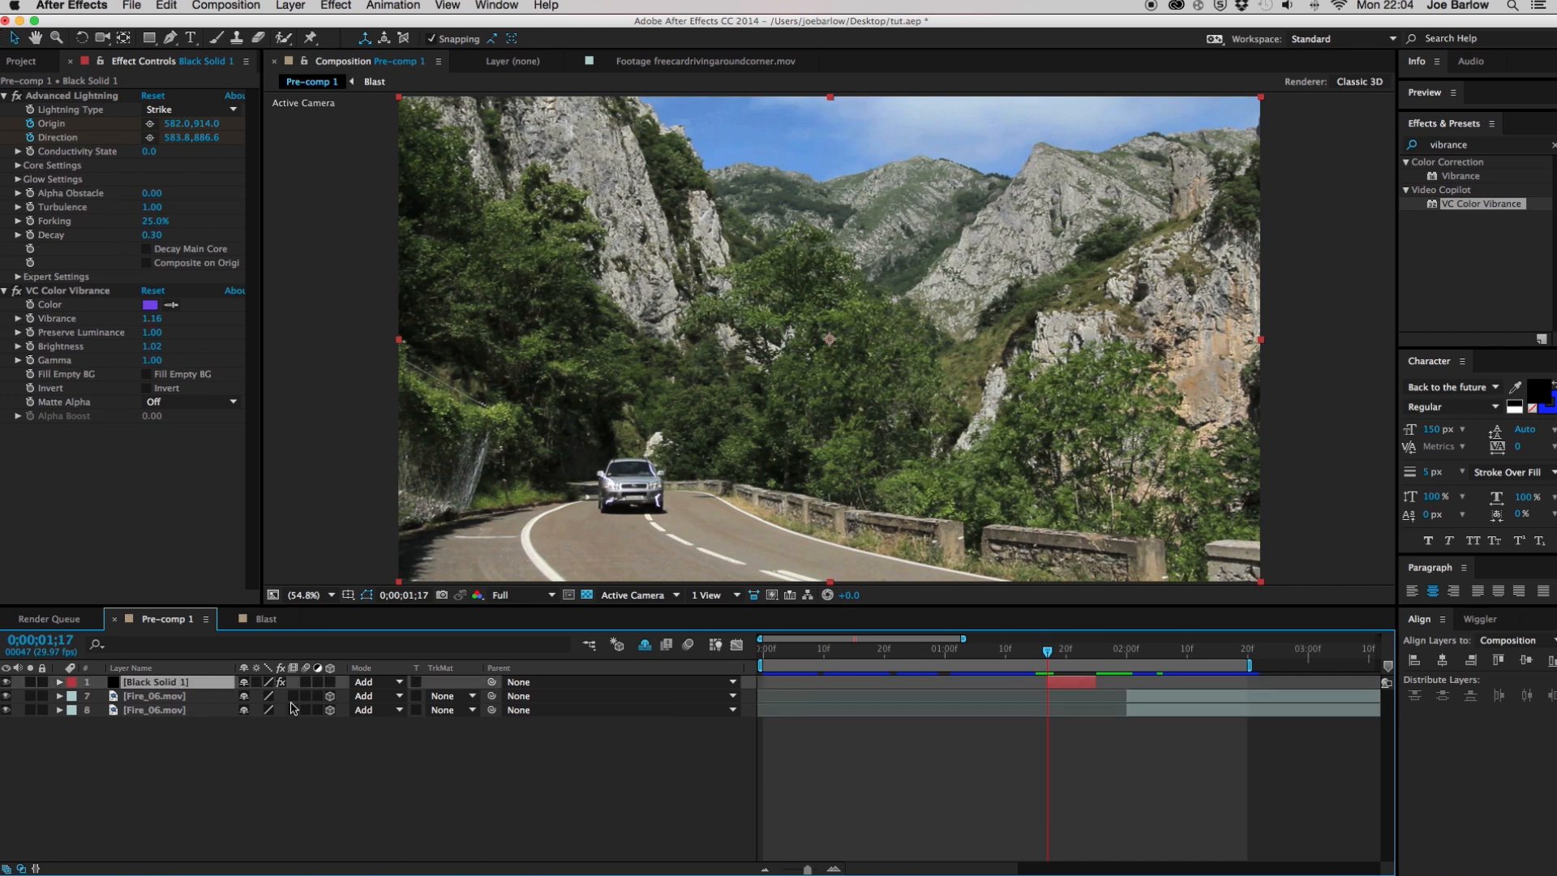
{"action": "key", "text": "z"}
{"action": "left_click_drag", "start_coordinate": [581, 439], "coordinate": [698, 531]}
{"action": "key", "text": "v"}
{"action": "left_click_drag", "start_coordinate": [1069, 683], "coordinate": [760, 683]}
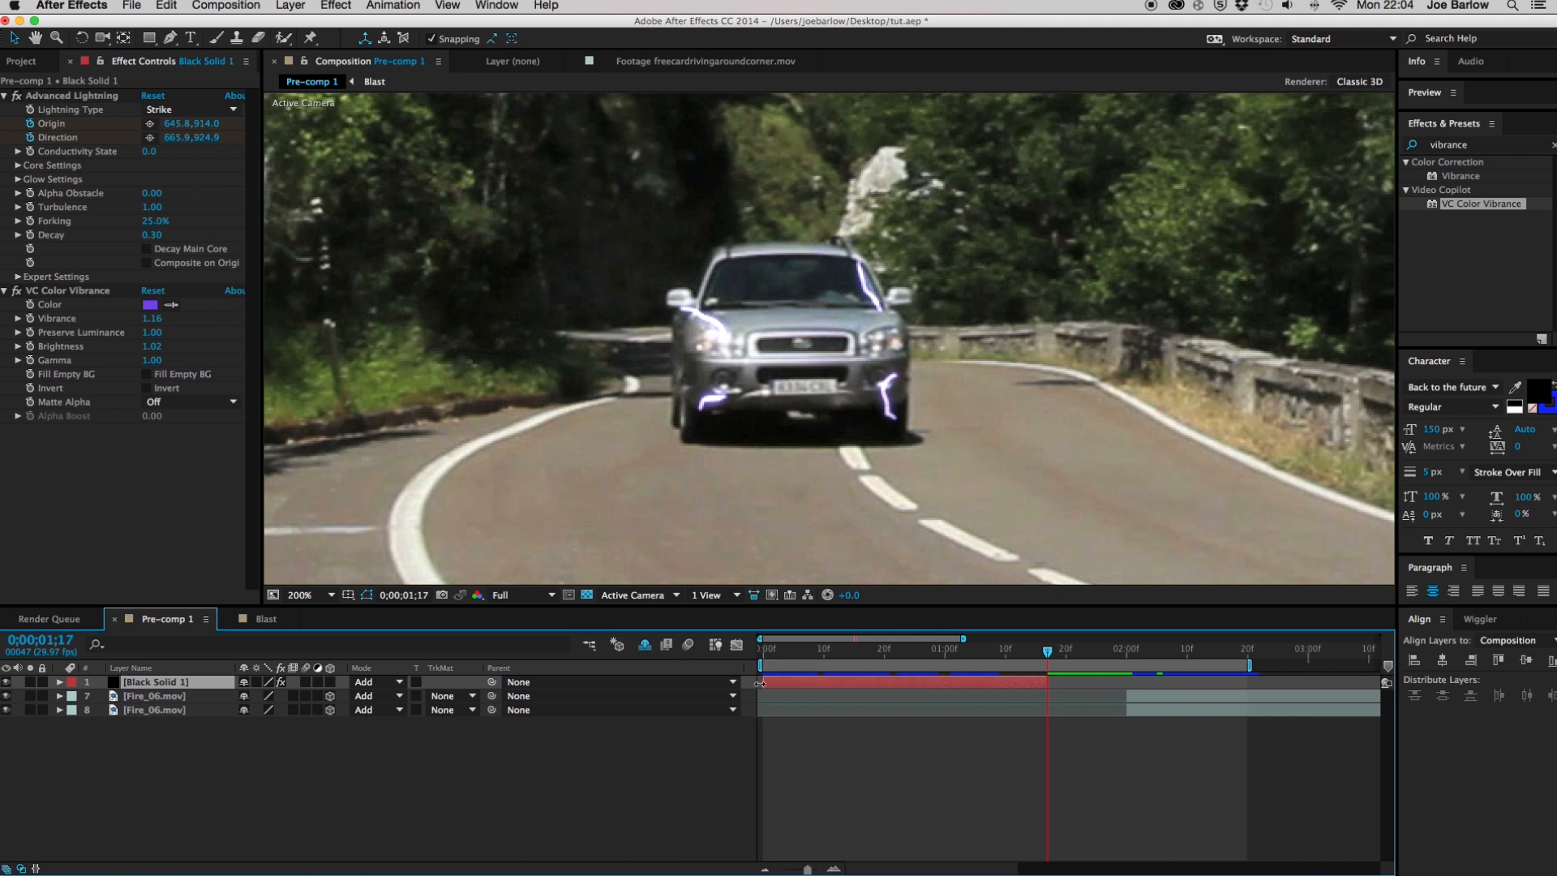
{"action": "mouse_move", "coordinate": [1048, 657]}
{"action": "left_mouse_down"}
{"action": "mouse_move", "coordinate": [986, 655]}
{"action": "mouse_move", "coordinate": [1048, 657]}
{"action": "left_mouse_up"}
At 0;00;01;17, keyframe Origin at about 507.0, 897.5 and Direction at about 507.5, 890.0 on the car's number plate
{"action": "left_click", "coordinate": [50, 126]}
{"action": "left_click", "coordinate": [149, 125]}
{"action": "left_click", "coordinate": [773, 392]}
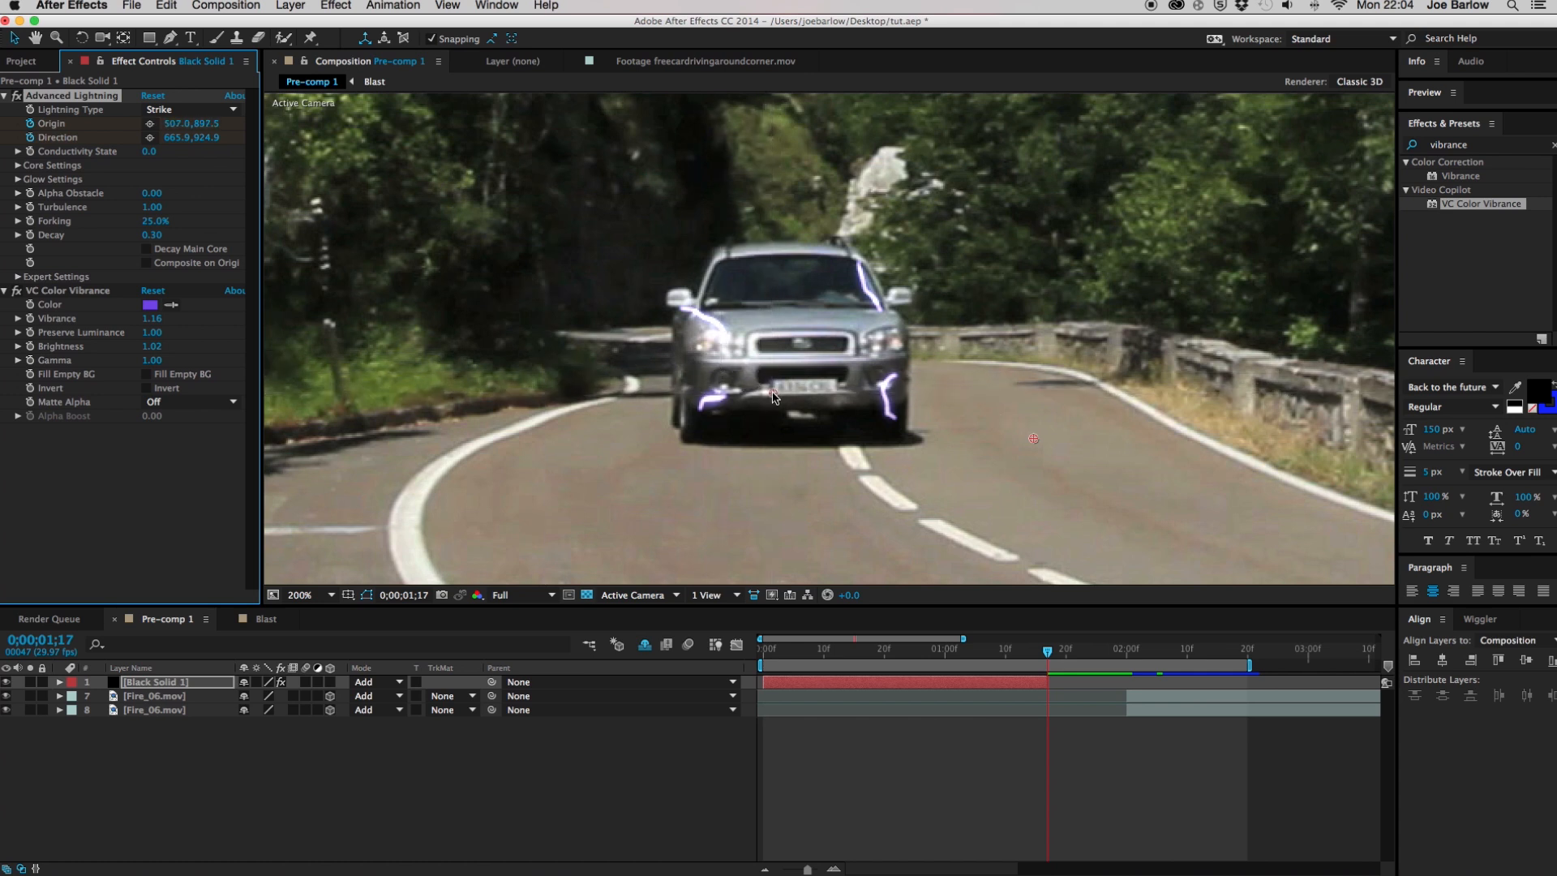
{"action": "left_click", "coordinate": [149, 137]}
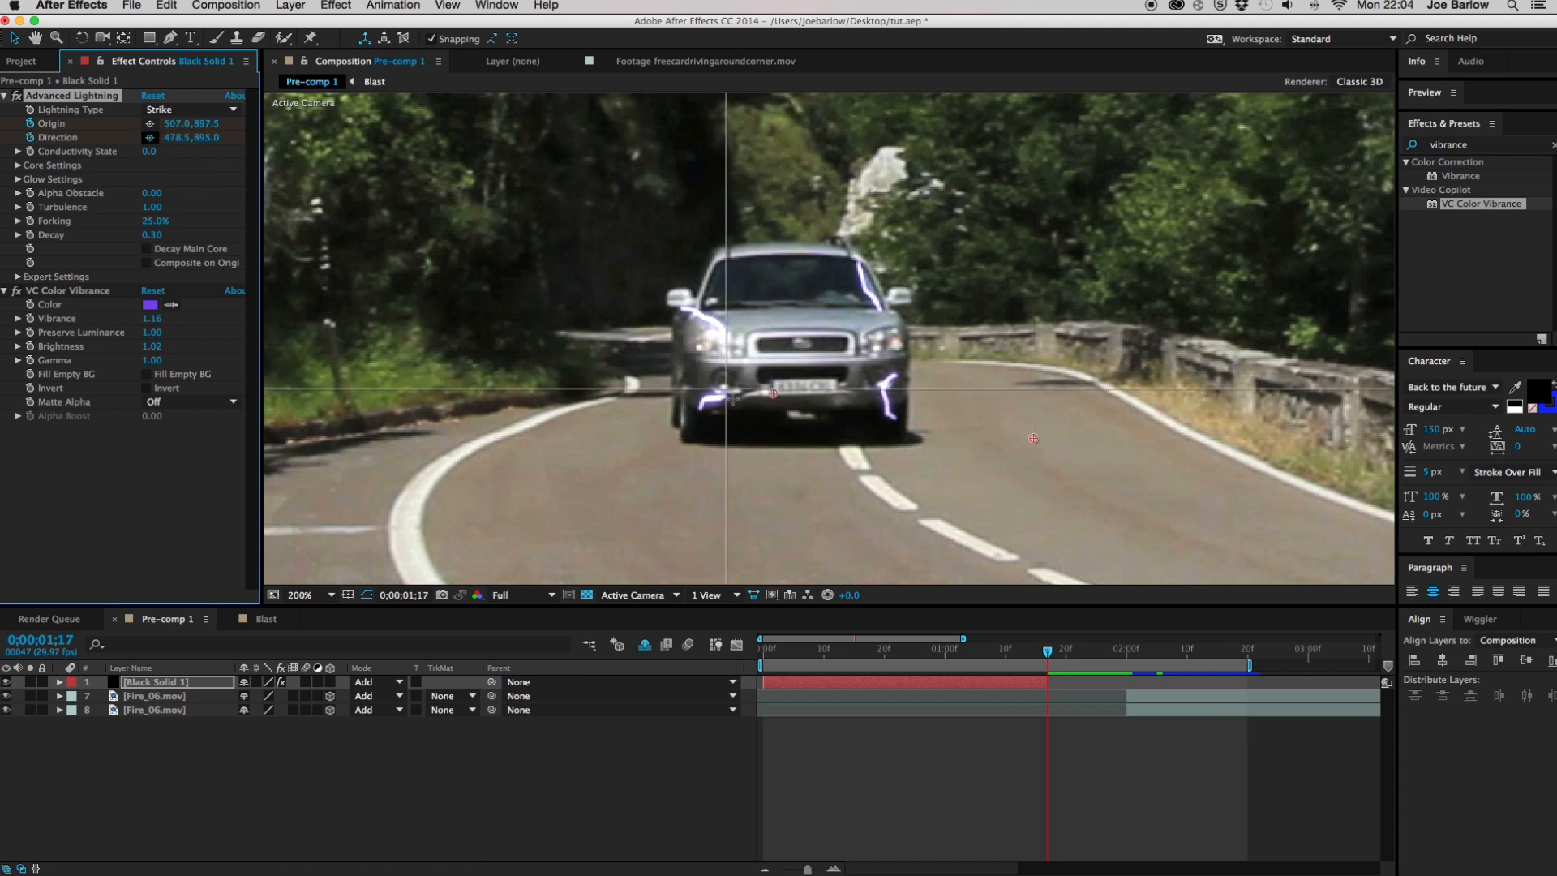
{"action": "left_click", "coordinate": [775, 382]}
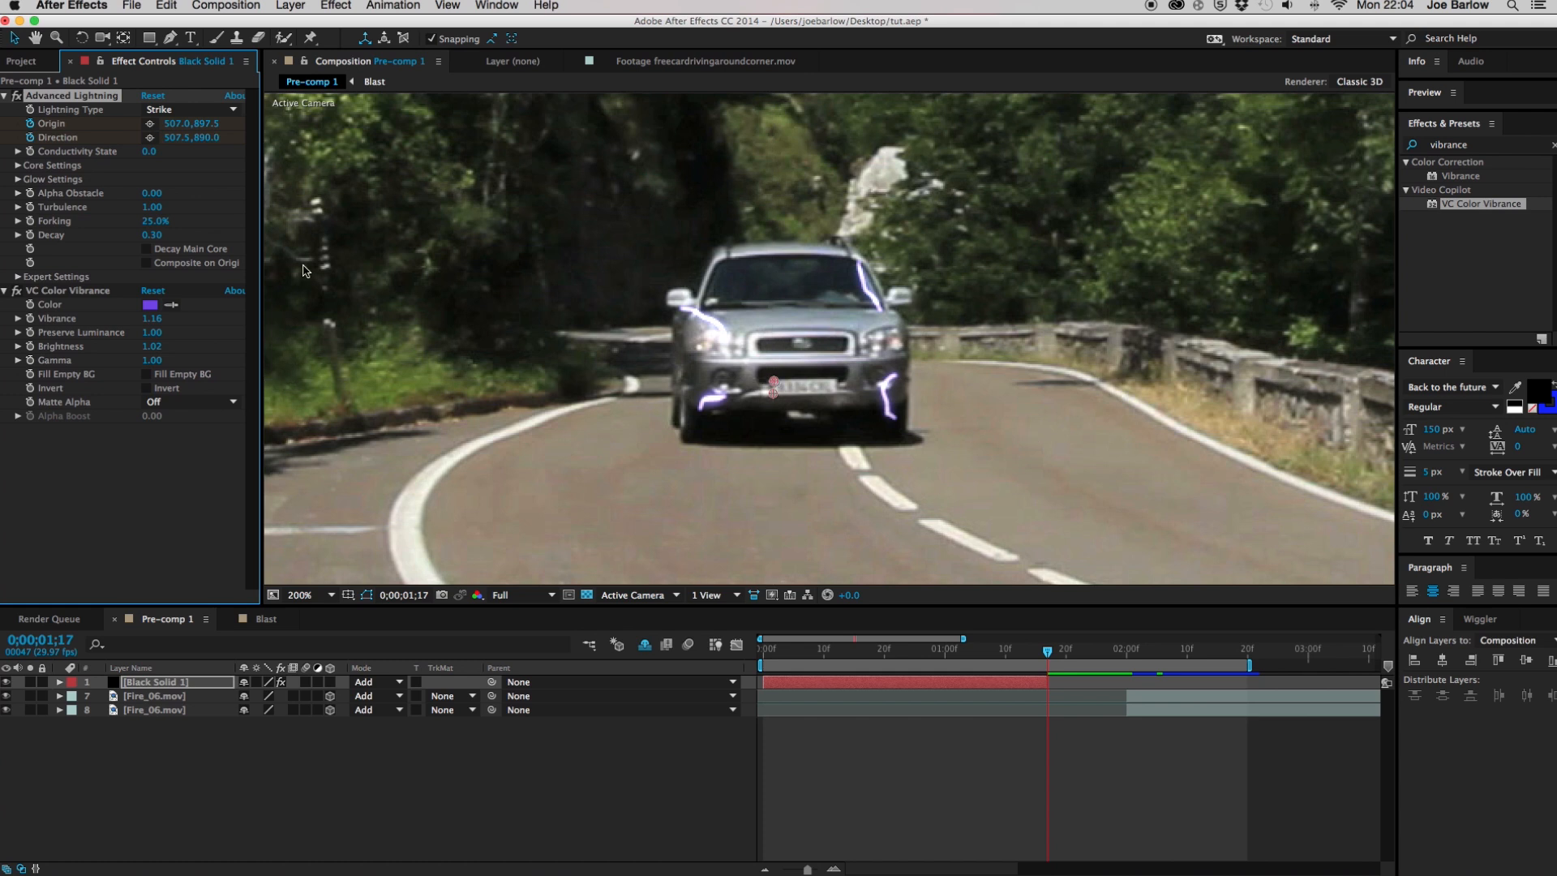
At 0;00;01;13, keyframe Origin at about 494, 885 and Direction at about 529, 883 across the number plate
{"action": "key", "text": "Page_Up"}
{"action": "key", "text": "Page_Up"}
{"action": "key", "text": "Page_Up"}
{"action": "key", "text": "Page_Up"}
{"action": "left_click_drag", "start_coordinate": [774, 381], "coordinate": [794, 376]}
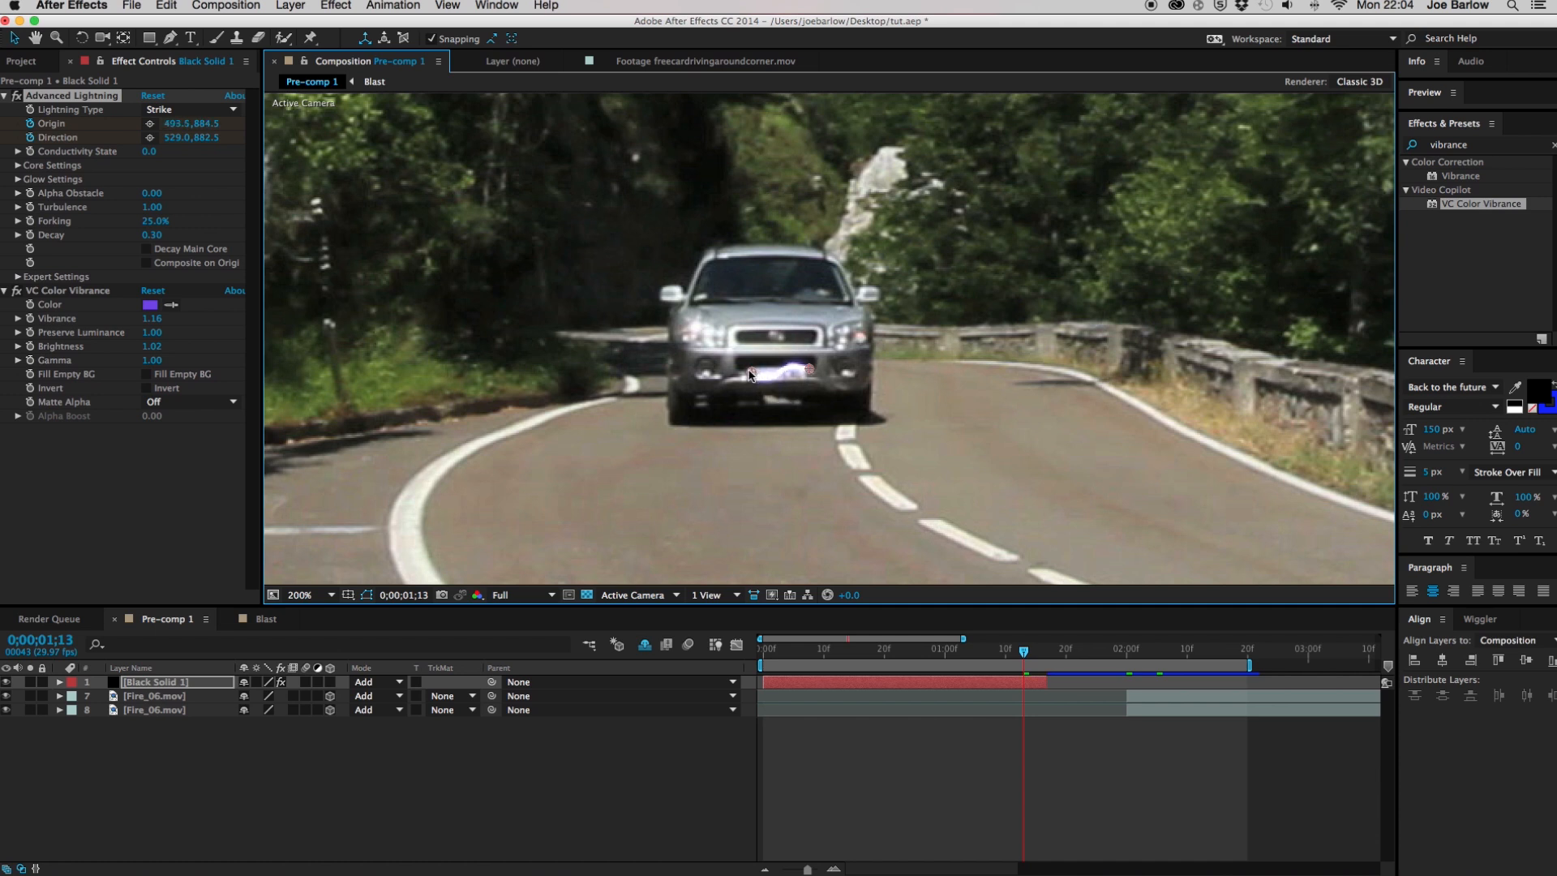
At 0;00;01;09, keyframe Origin at about 491.5, 885.0 and Direction at about 517.5, 879.5
{"action": "key", "text": "Page_Up"}
{"action": "key", "text": "Page_Up"}
{"action": "key", "text": "Page_Up"}
{"action": "key", "text": "Page_Up"}
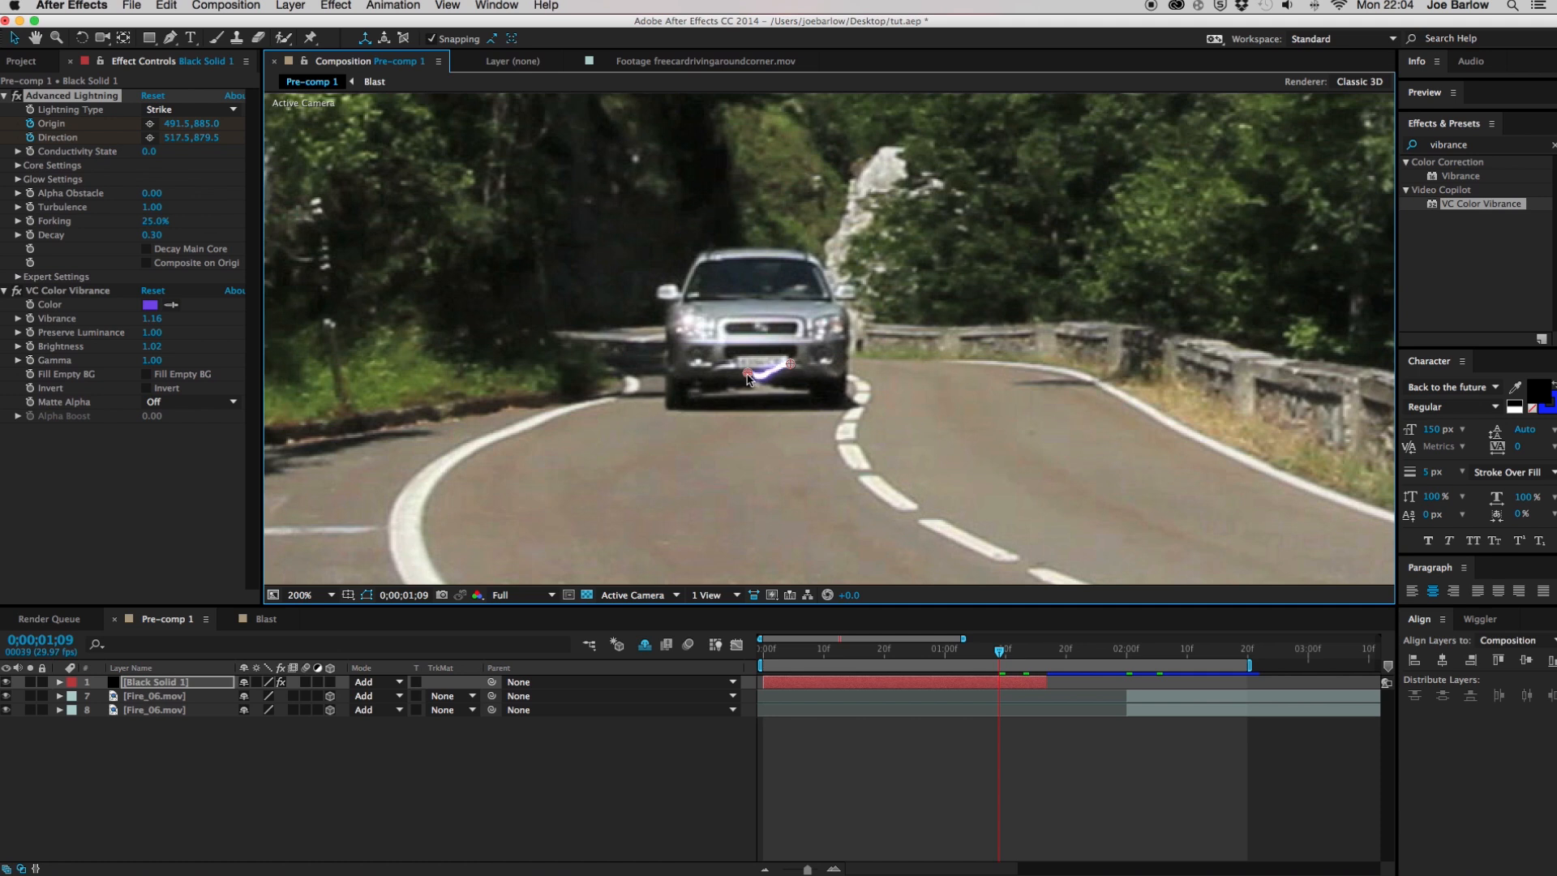
At 0;00;01;06, keyframe Origin at about 517.5, 874.5 and Direction at about 480.0, 877.5
{"action": "key", "text": "Page_Up"}
{"action": "key", "text": "Page_Up"}
{"action": "key", "text": "Page_Up"}
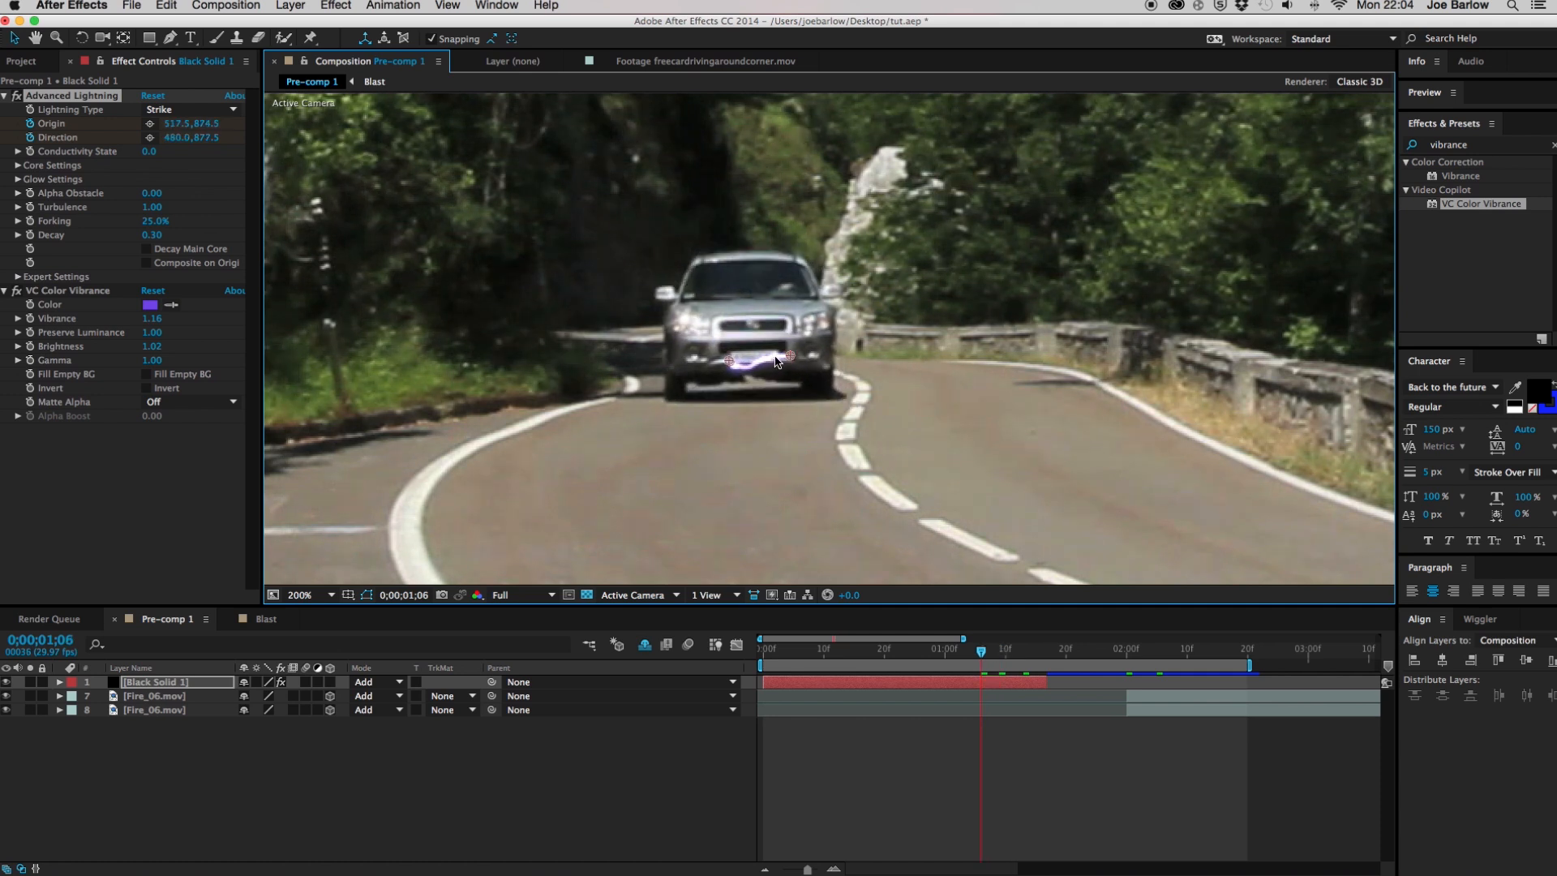
At 0;00;01;13, readjust the lightning's Direction to about 515.0, 881.5 on the number plate
{"action": "key", "text": "Page_Down"}
{"action": "key", "text": "Page_Down"}
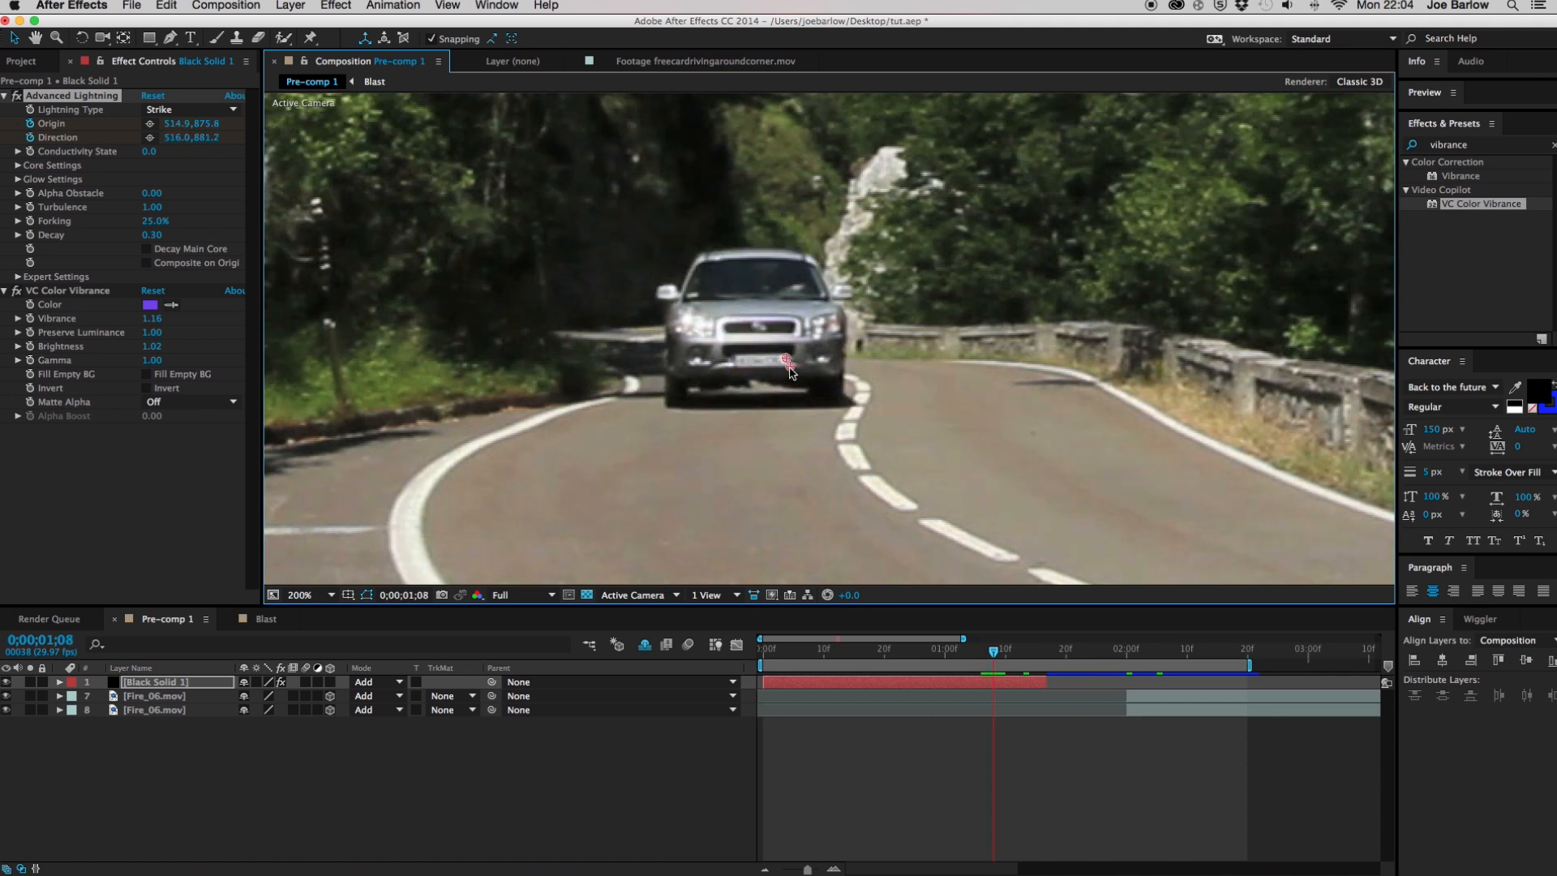
{"action": "key", "text": "Page_Down"}
{"action": "key", "text": "Page_Down"}
{"action": "key", "text": "Page_Down"}
{"action": "key", "text": "Page_Down"}
{"action": "key", "text": "Page_Down"}
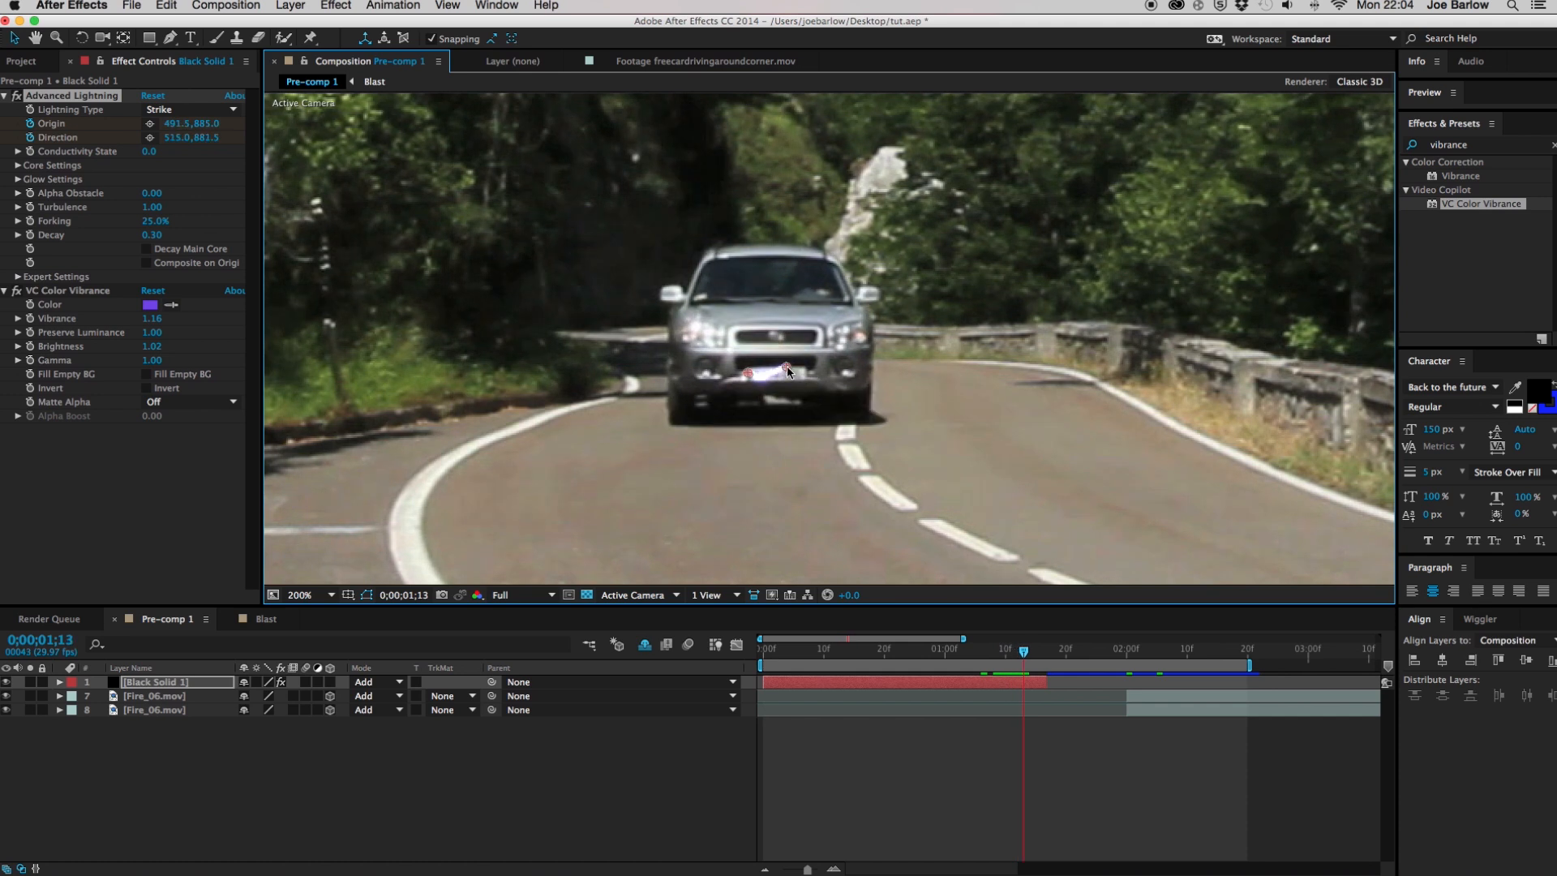
Check frame by frame between 0;00;01;12 and 0;00;01;16 how the lightning follows the number plate
{"action": "key", "text": "Page_Down"}
{"action": "key", "text": "Page_Down"}
{"action": "key", "text": "Page_Down"}
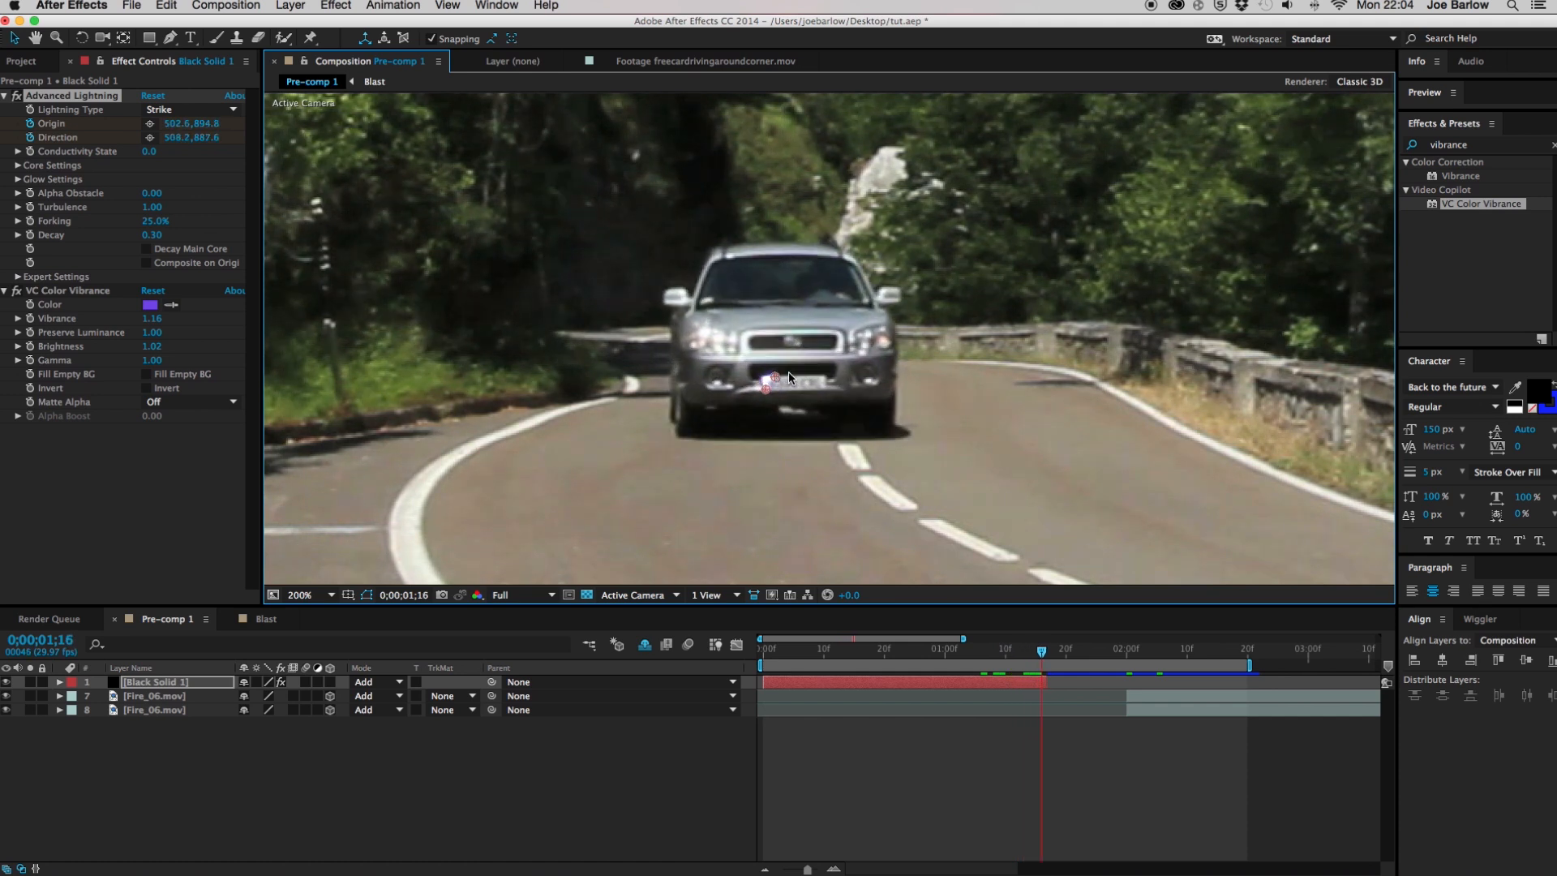
{"action": "key", "text": "Page_Up"}
{"action": "key", "text": "Page_Up"}
{"action": "key", "text": "Page_Up"}
{"action": "key", "text": "Page_Up"}
{"action": "key", "text": "Page_Up"}
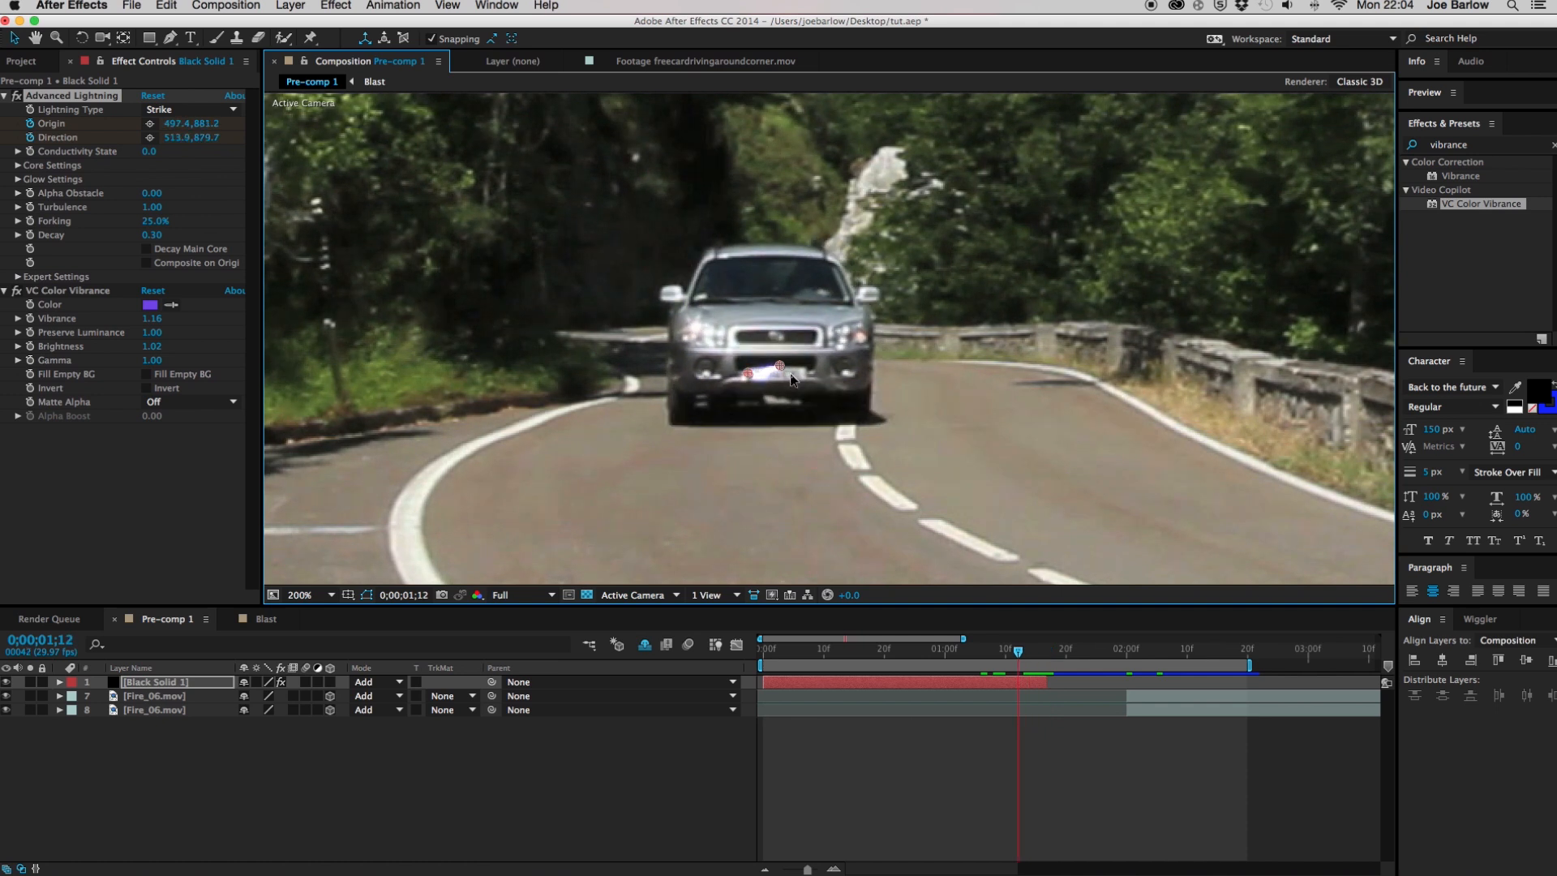
At 0;00;01;01, keyframe Origin at about 479.0, 874.5 and Direction at about 478.5, 874.5 on the number plate
{"action": "key", "text": "Page_Up"}
{"action": "key", "text": "Page_Up"}
{"action": "key", "text": "Page_Up"}
{"action": "key", "text": "Page_Up"}
{"action": "key", "text": "Page_Up"}
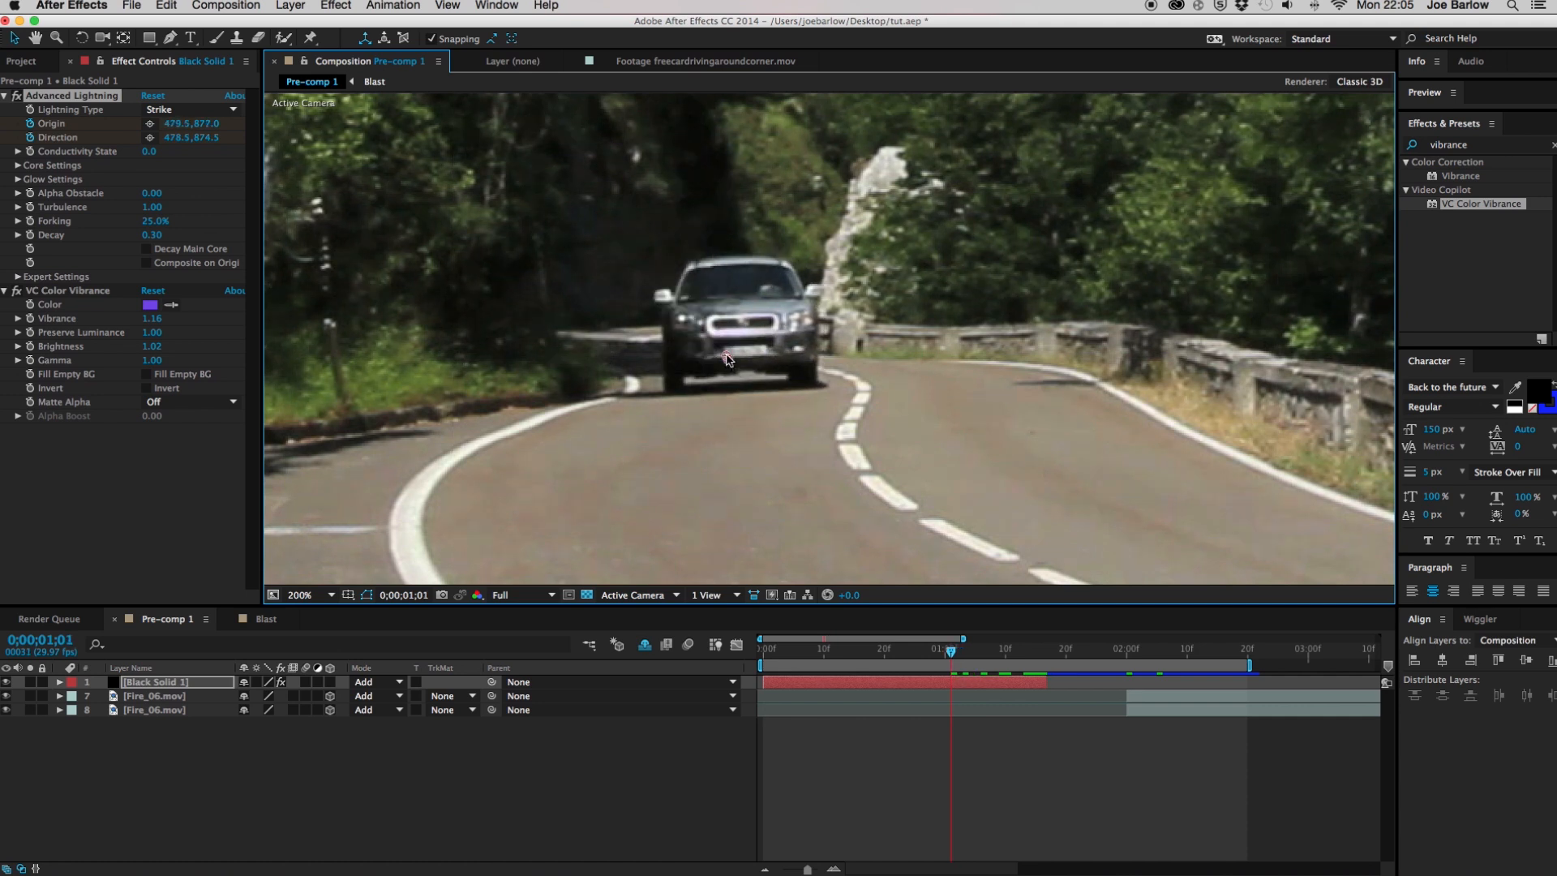
Split the top Black Solid 1 at 0;00;01;01, delete its earlier part, and play back the whole frame
{"action": "left_click", "coordinate": [965, 686]}
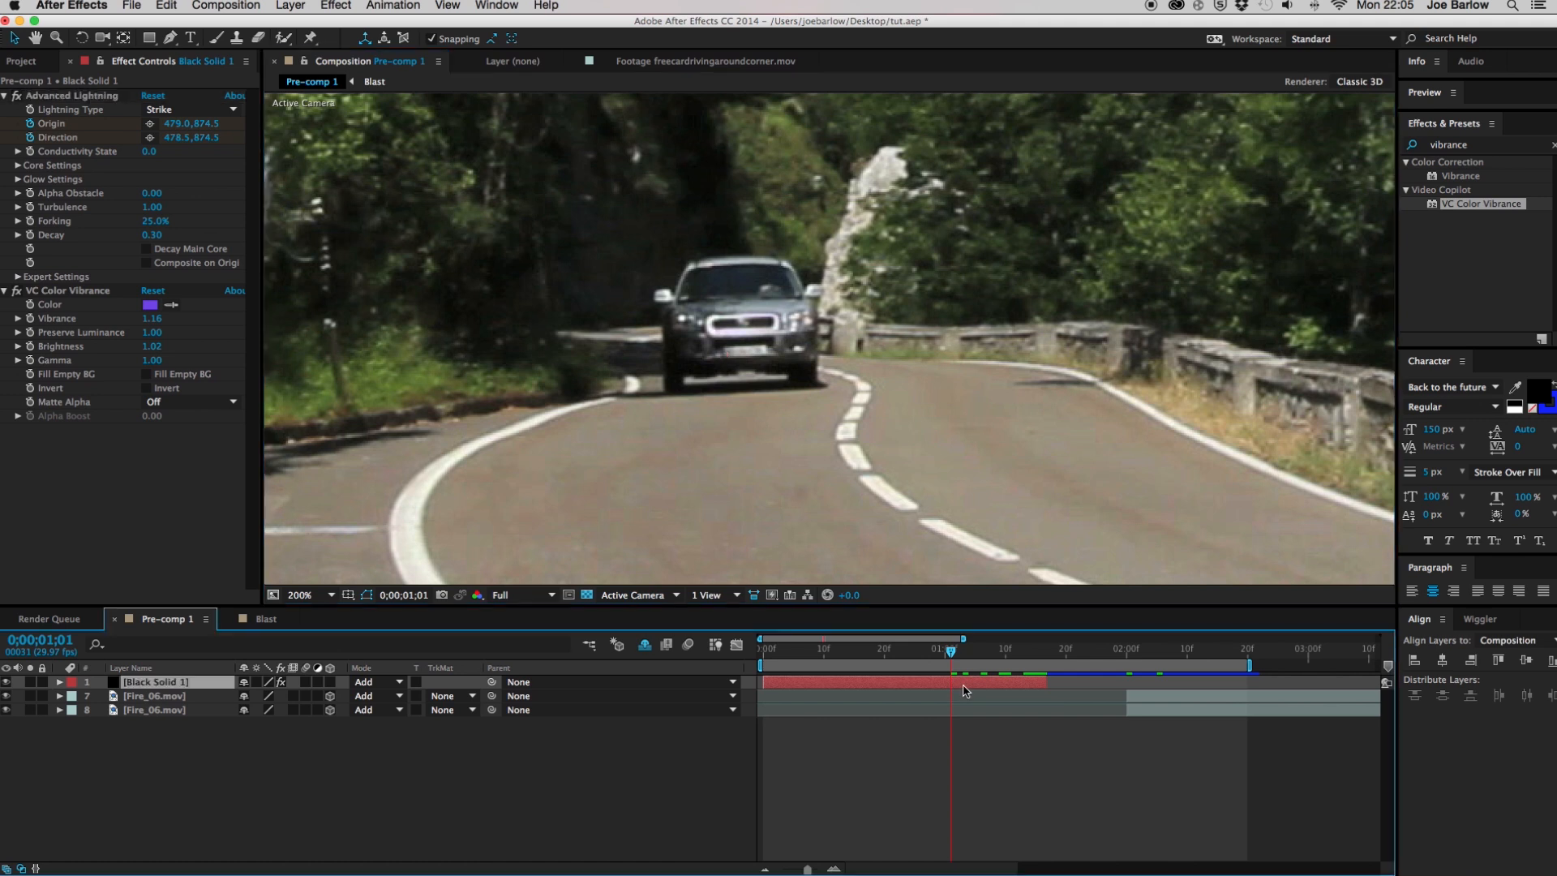
{"action": "key", "text": "super+shift+d"}
{"action": "left_click", "coordinate": [941, 695]}
{"action": "key", "text": "Delete"}
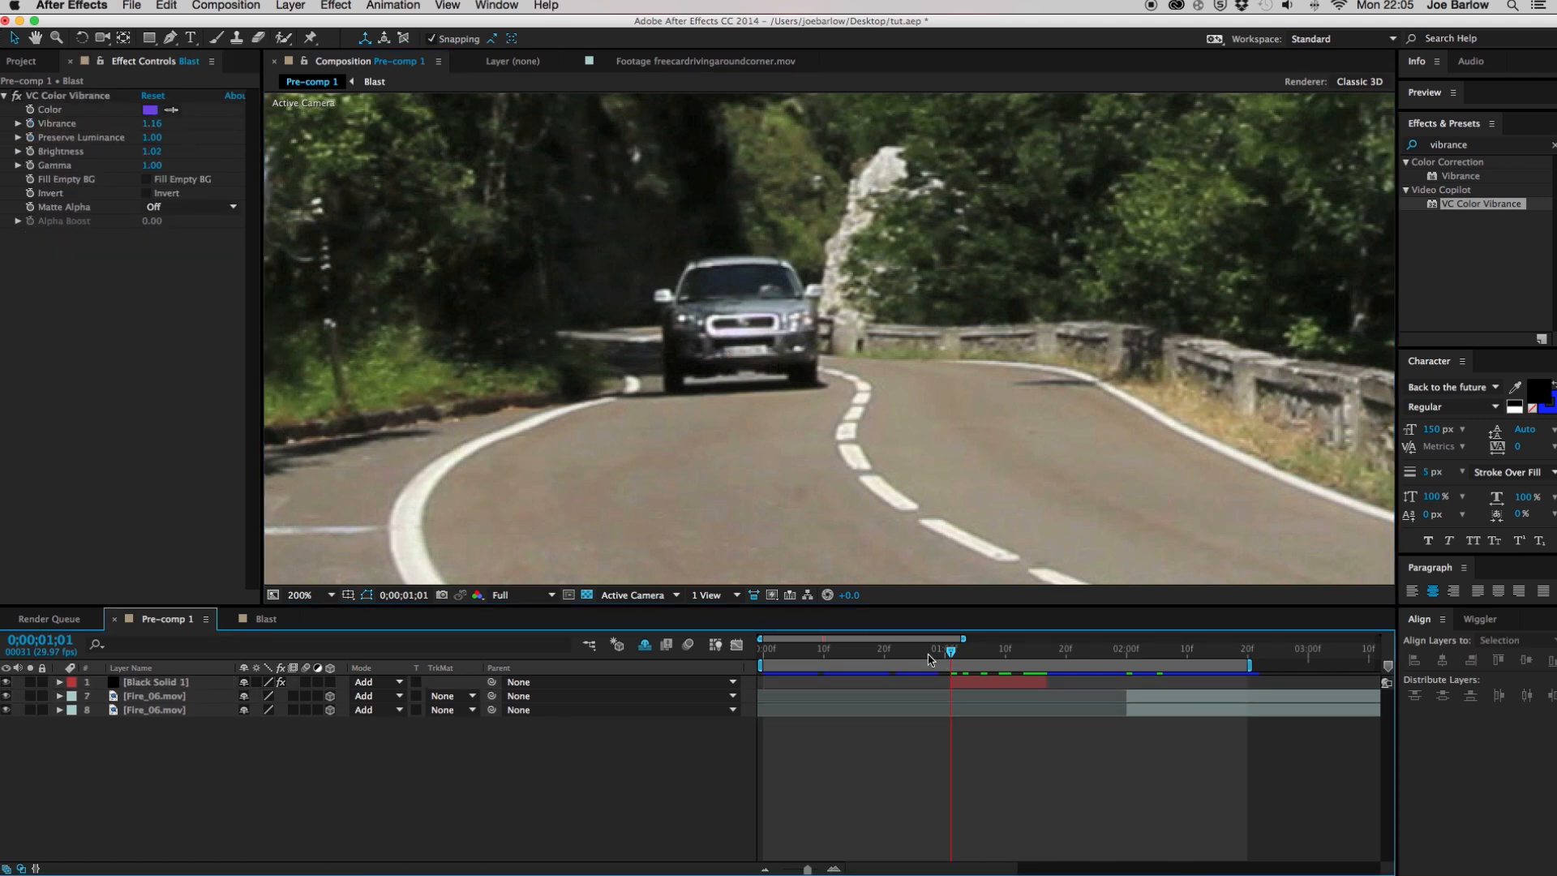
{"action": "left_click_drag", "start_coordinate": [928, 659], "coordinate": [1017, 680]}
{"action": "key", "text": "shift+slash"}
{"action": "key", "text": "space"}
{"action": "key", "text": "super+z"}
{"action": "left_click", "coordinate": [980, 685]}
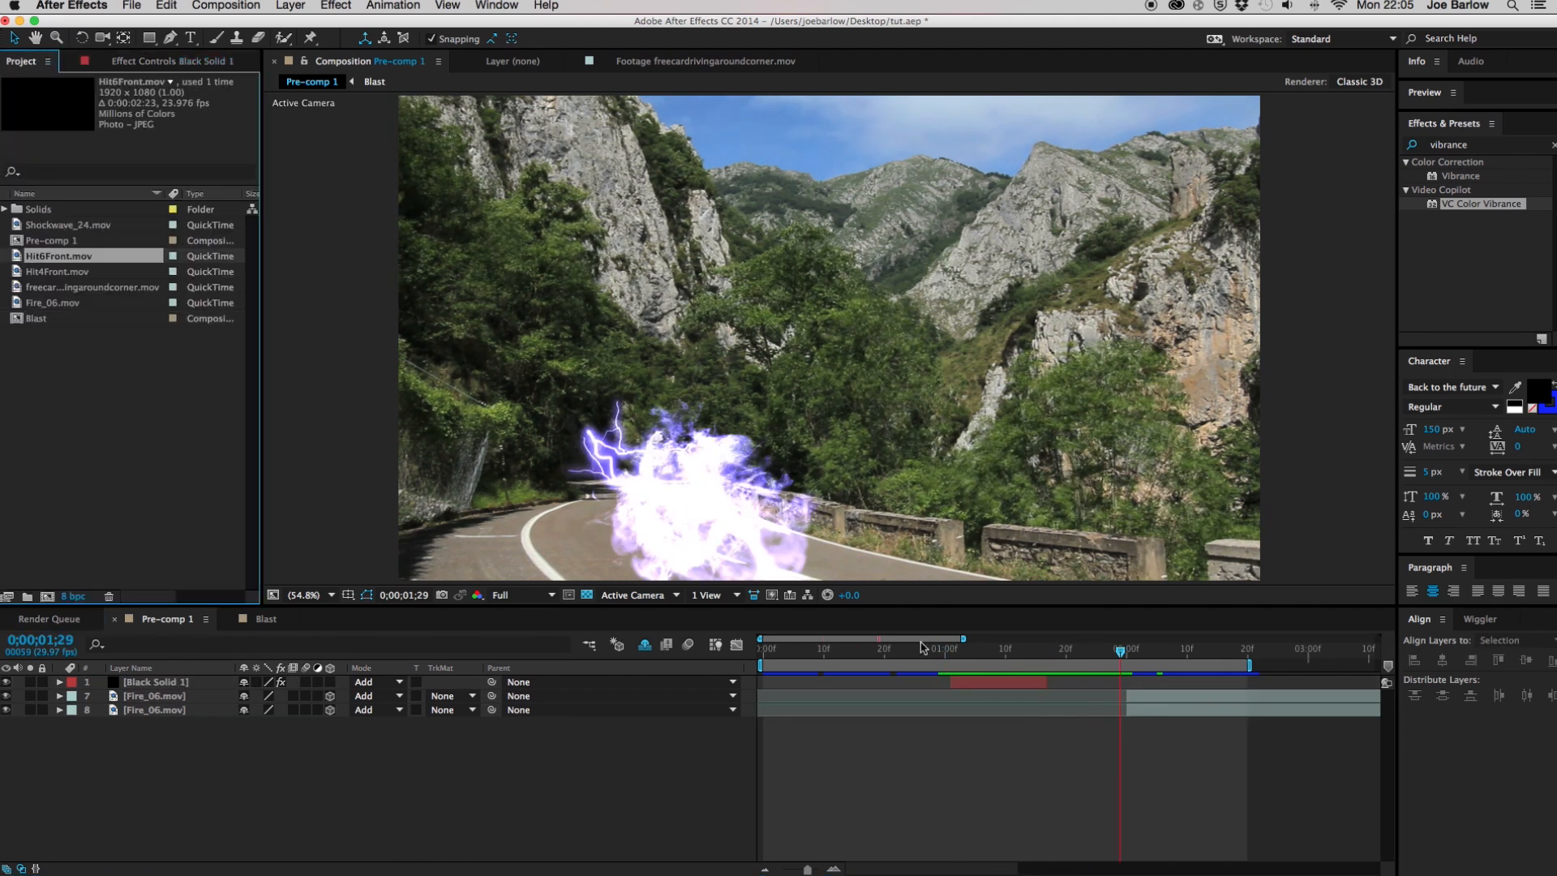
Try Hit6Front.mov as a new layer over the distant car
{"action": "left_click_drag", "start_coordinate": [59, 261], "coordinate": [596, 482]}
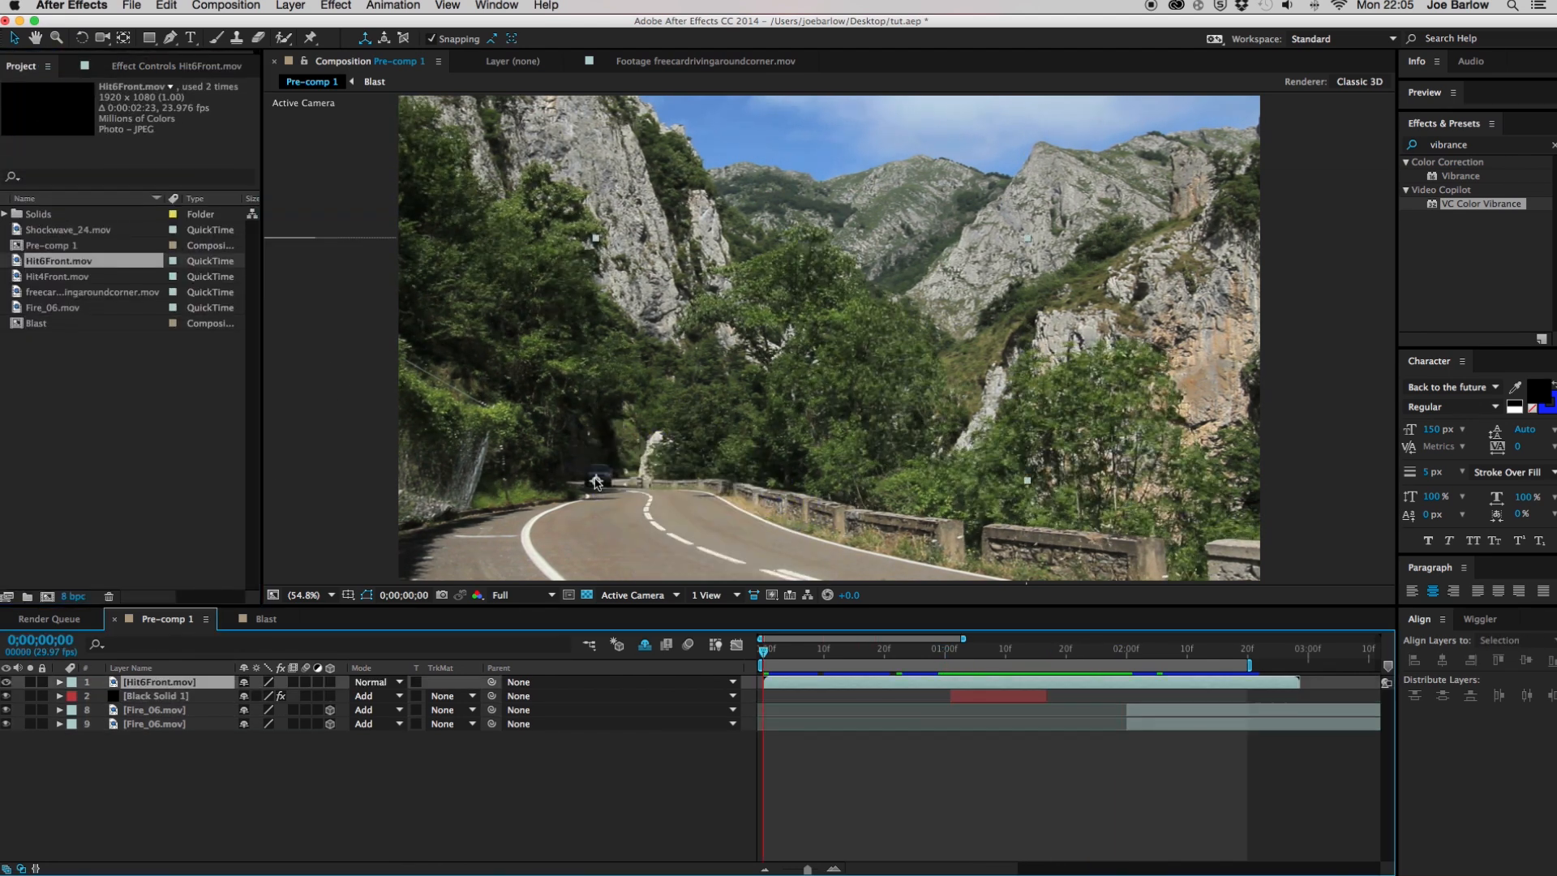
{"action": "right_click", "coordinate": [799, 682]}
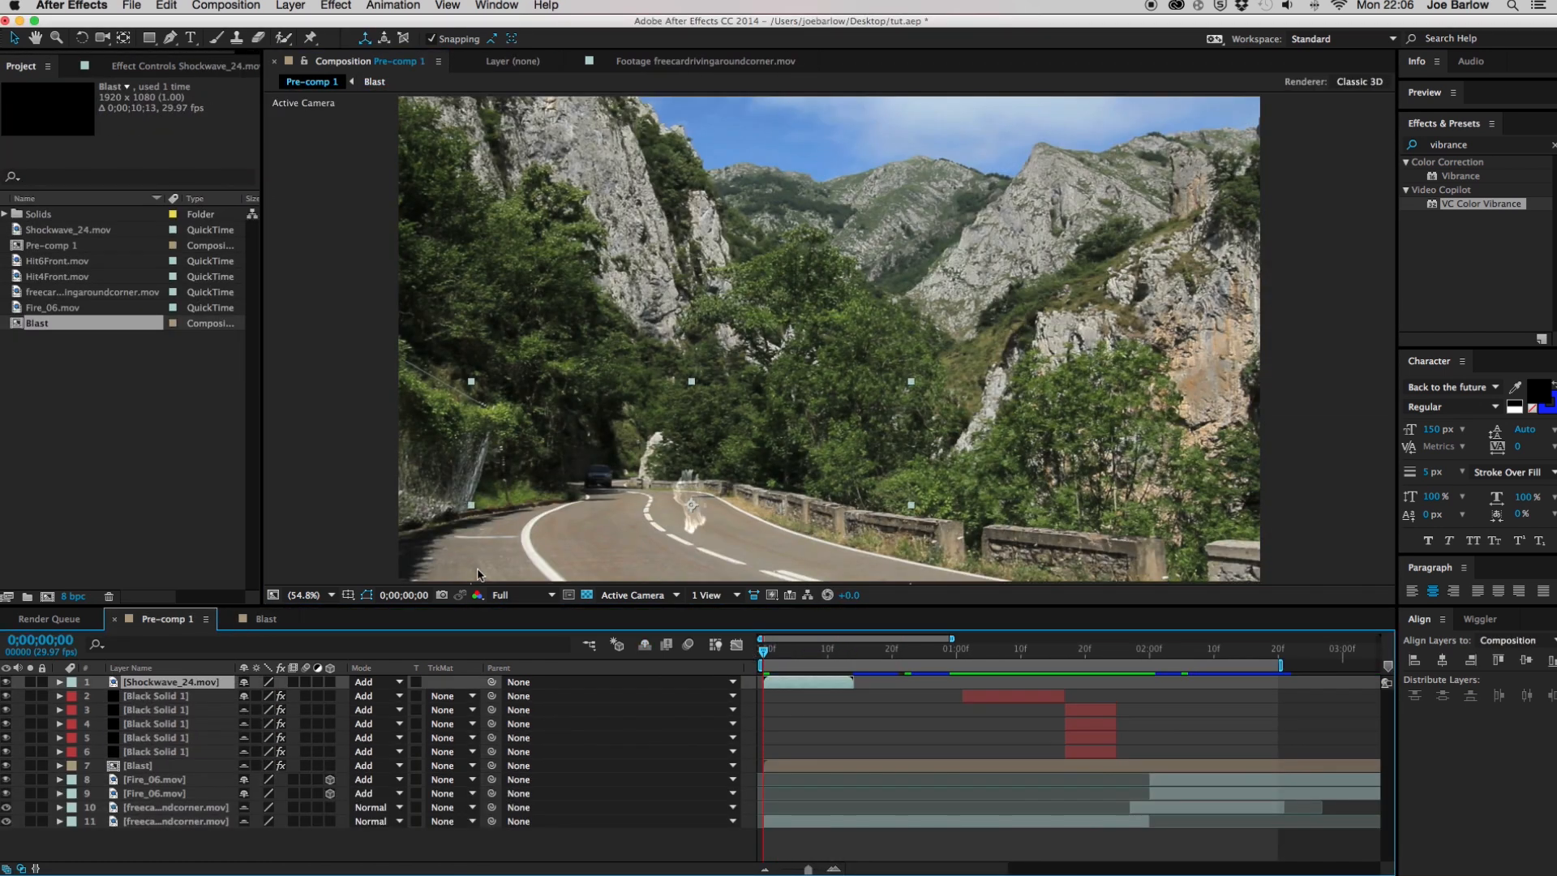
Scale Shockwave_24.mov to 13% over the distant car and place two duplicates starting at about 0;00;00;14 and 0;00;01;11
{"action": "left_click", "coordinate": [633, 507]}
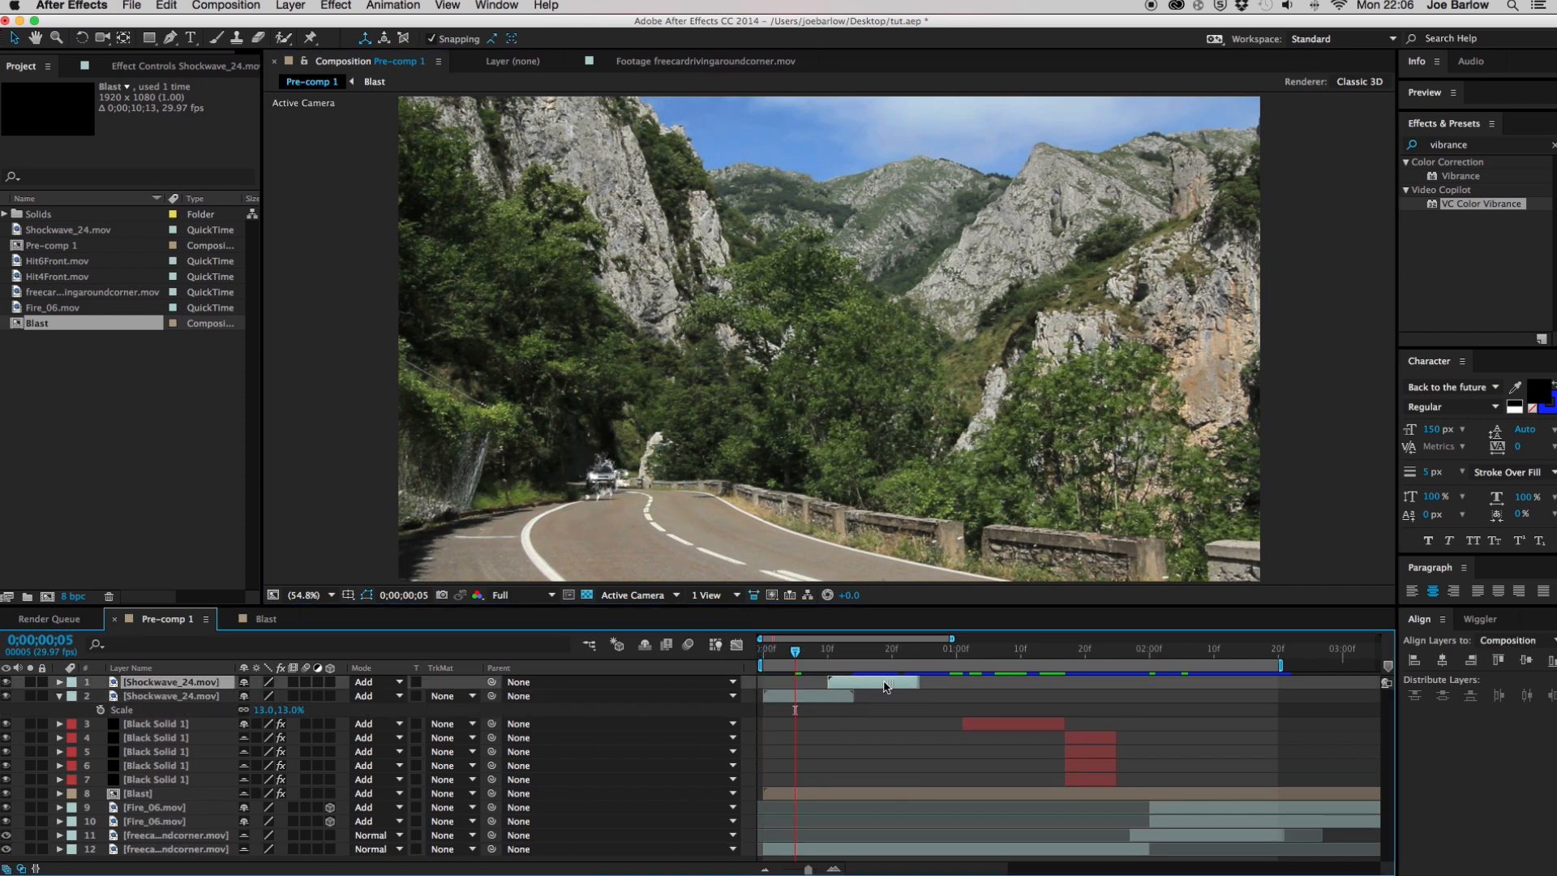
{"action": "left_click", "coordinate": [858, 730]}
{"action": "key", "text": "space"}
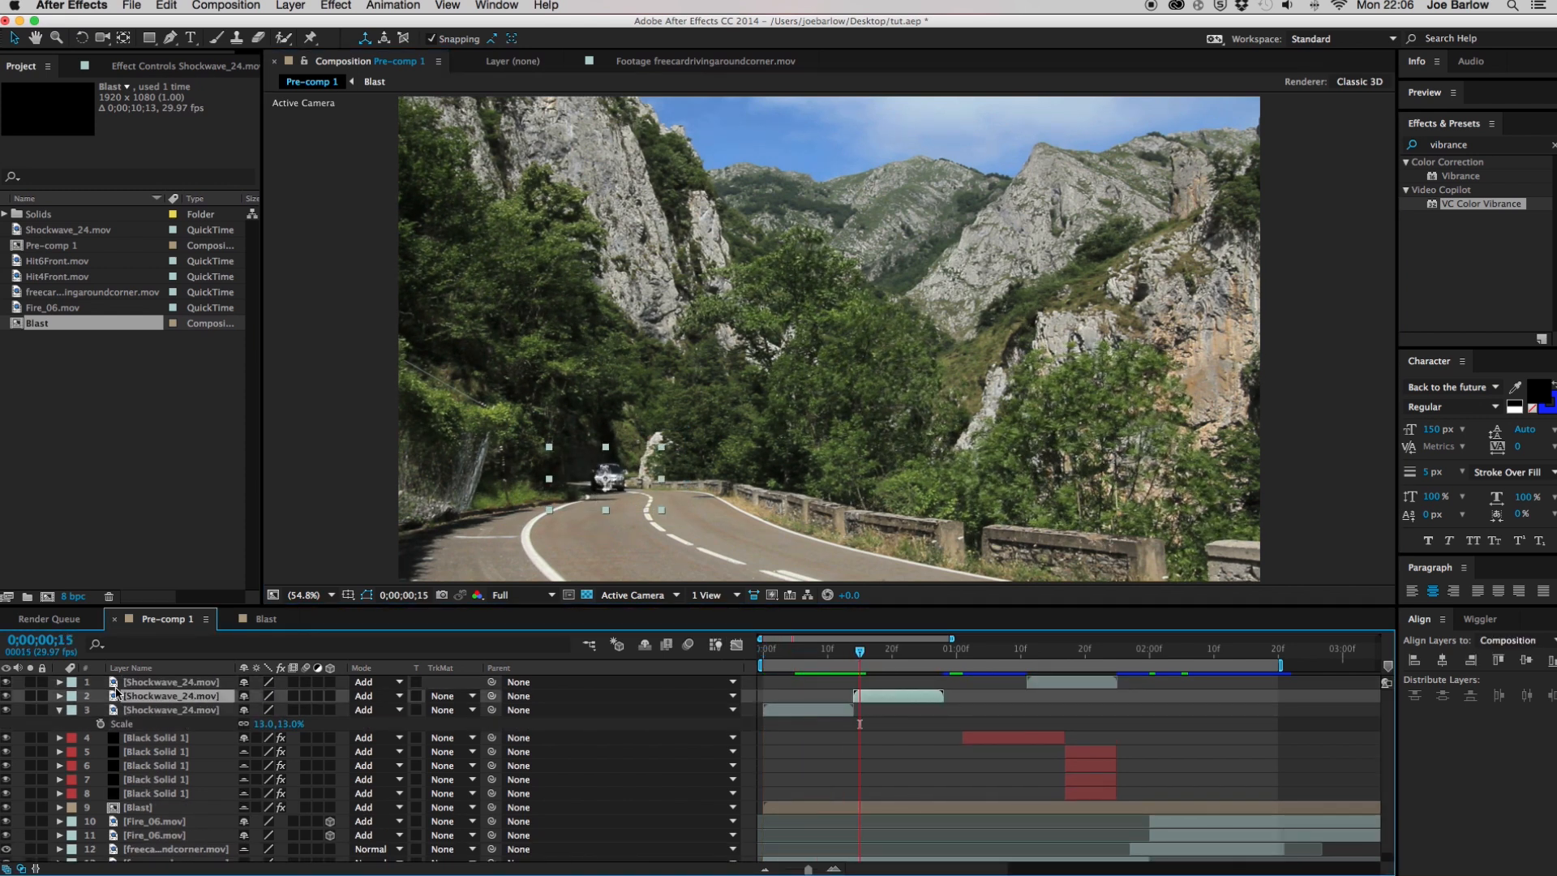
Set the second shockwave's scale to 26% and the third's to 33%, with the third rotated over the approaching car
{"action": "key", "text": "s"}
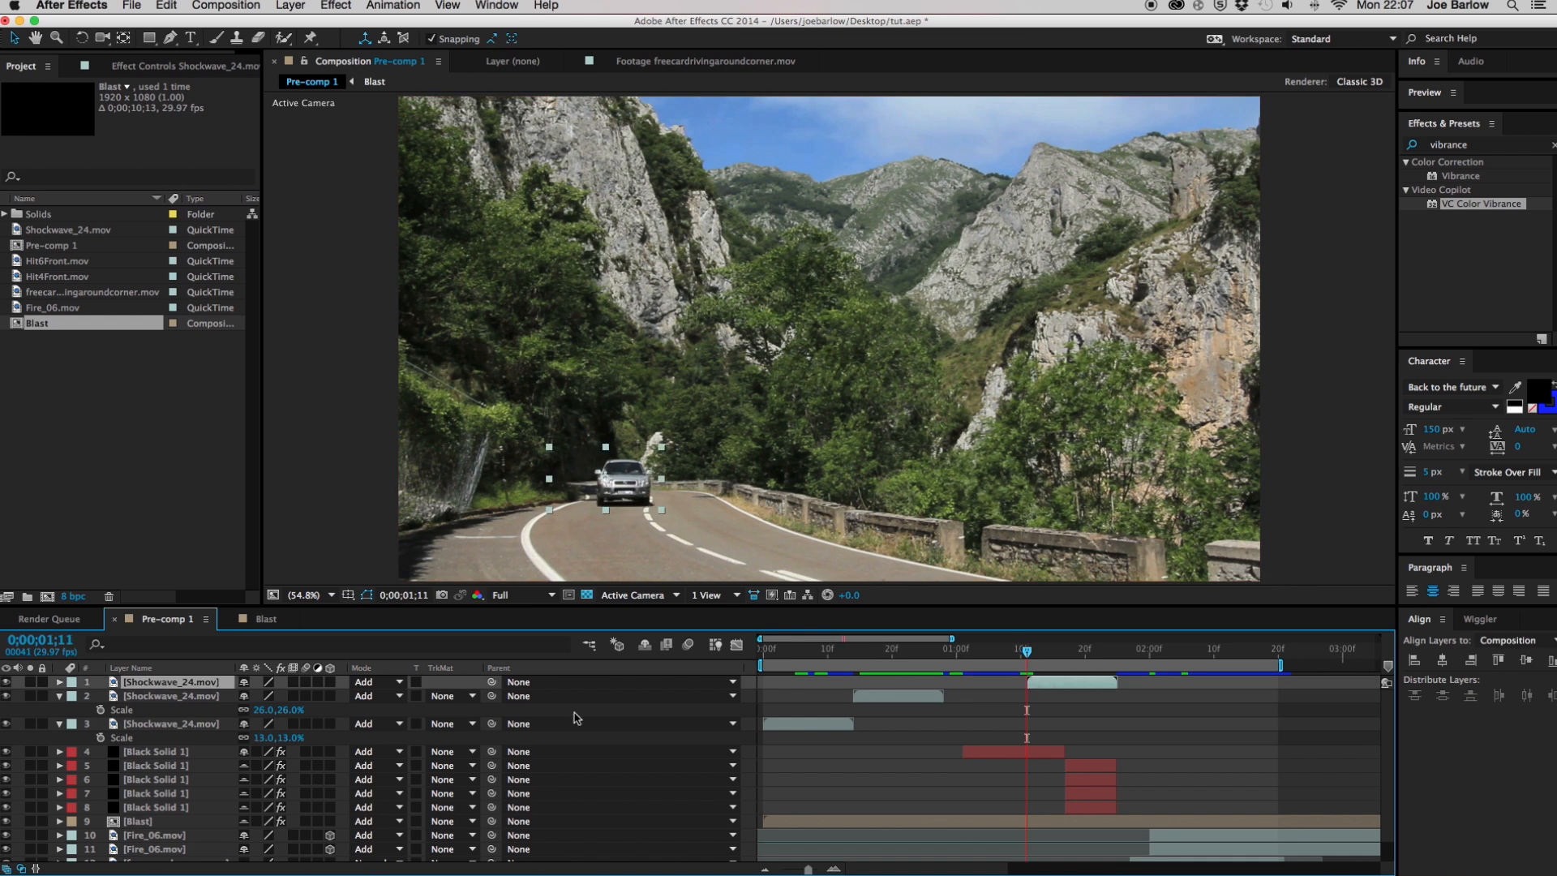
{"action": "left_click_drag", "start_coordinate": [673, 473], "coordinate": [677, 475]}
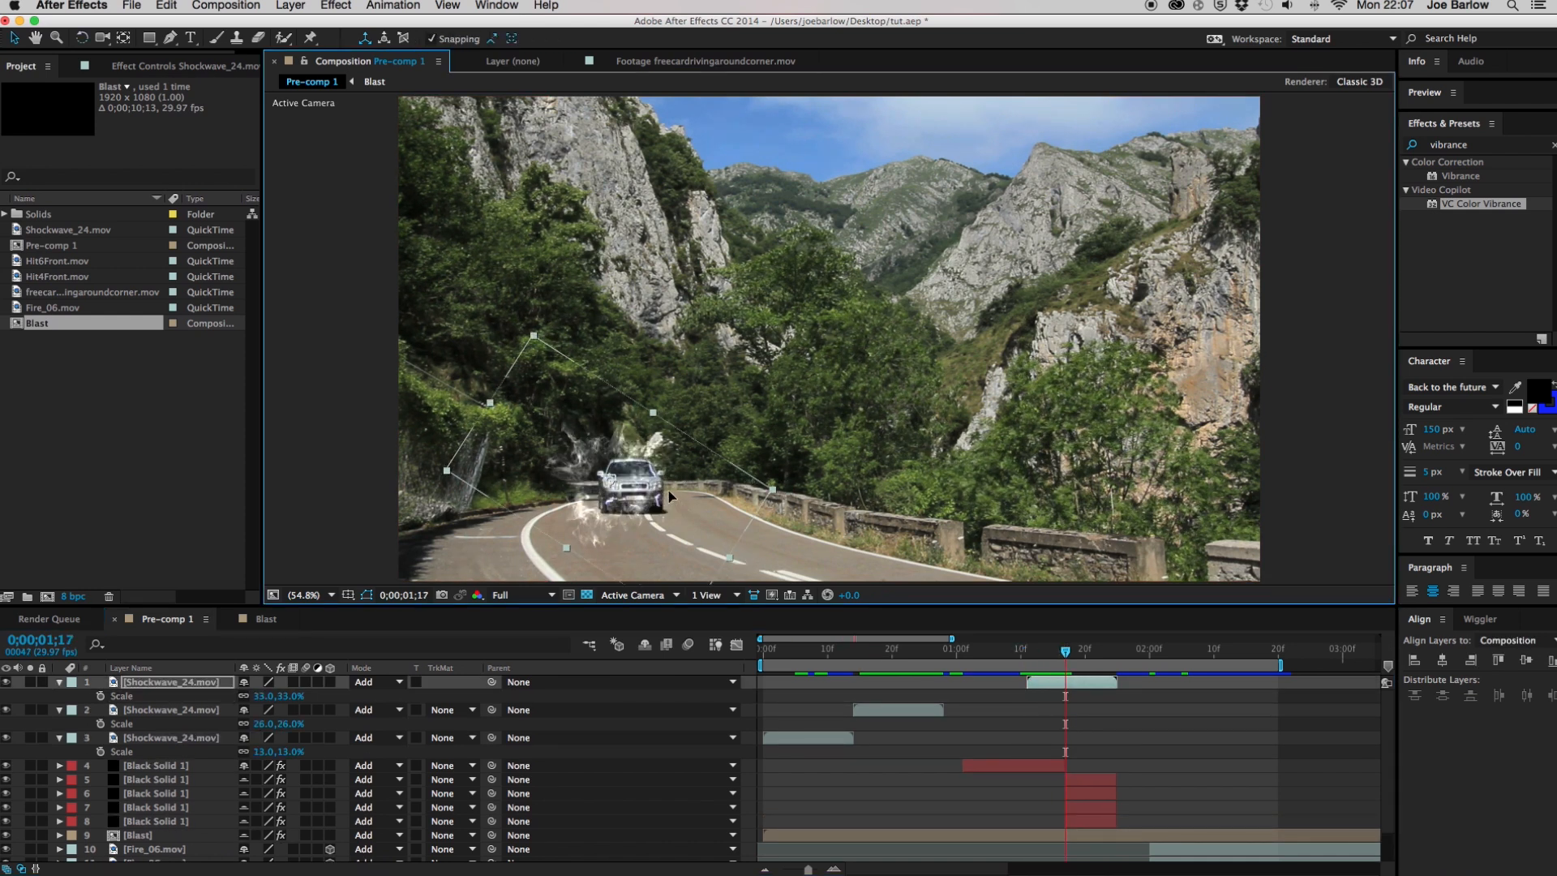